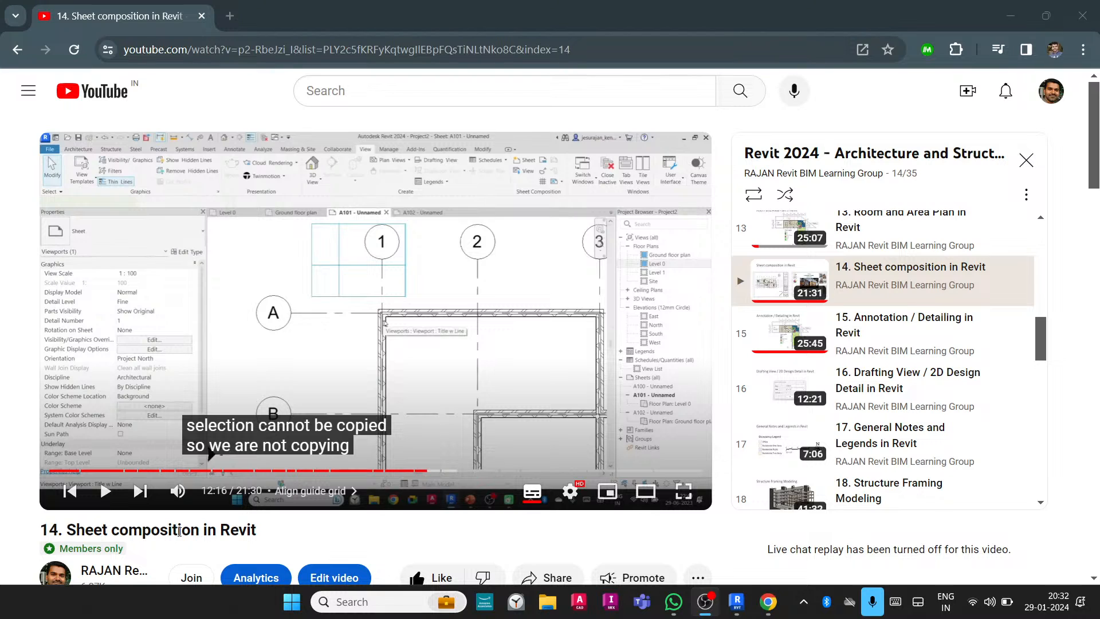
# Switch from the browser to Revit, collapse the Floor Plans group in the Project Browser, and fit the cover sheet in view.
pyautogui.click(1011, 16)
pyautogui.scroll(-1, 730, 337)
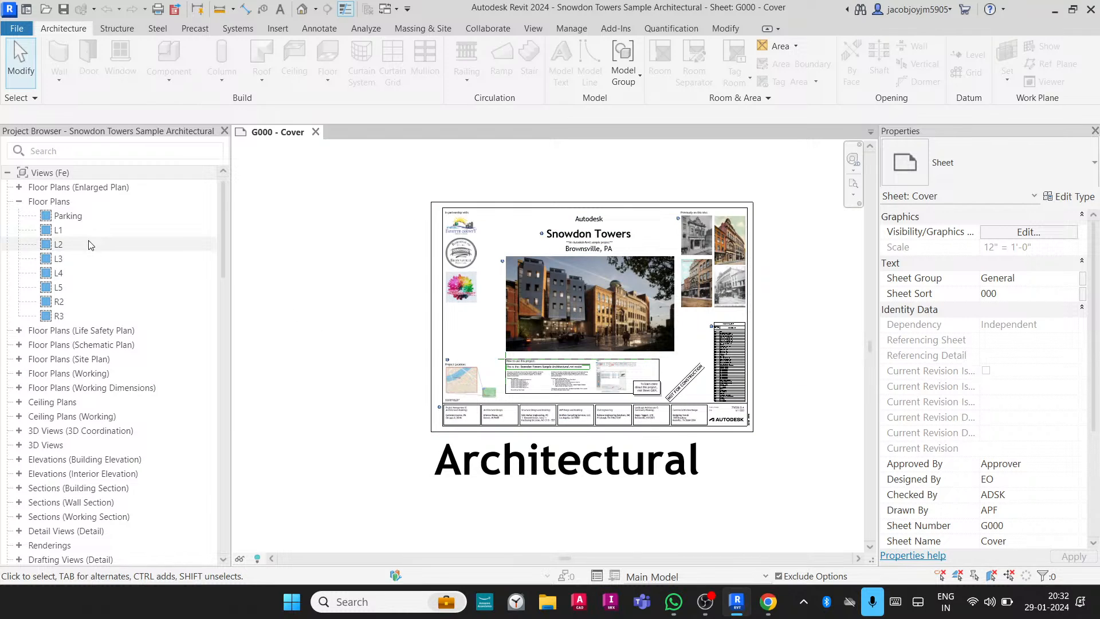
pyautogui.click(19, 202)
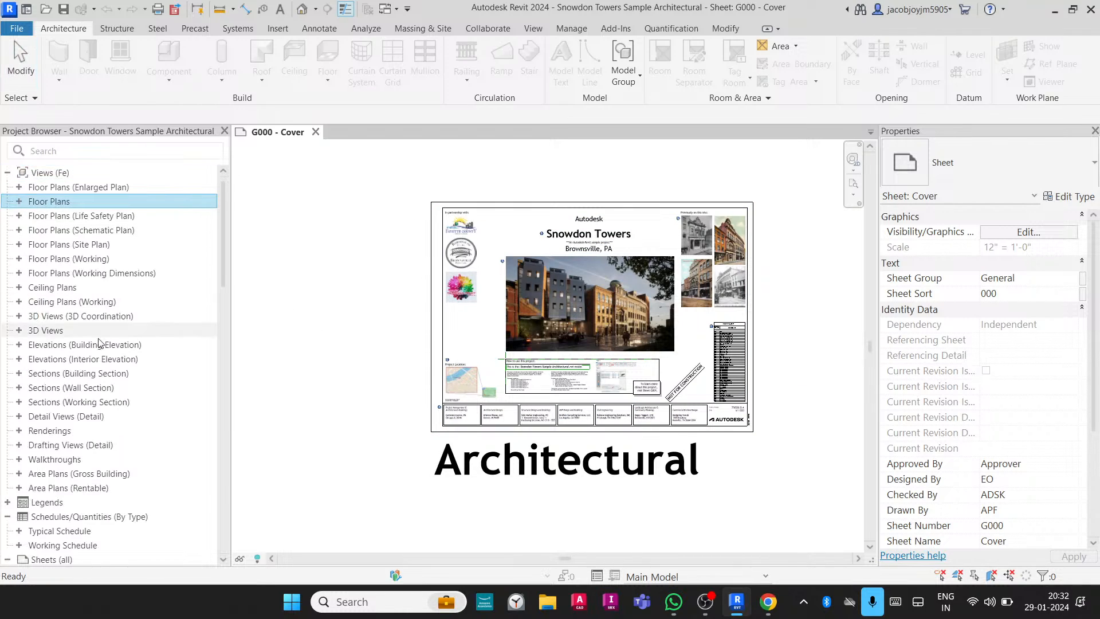
pyautogui.scroll(-2, 335, 304)
pyautogui.middleClick(336, 304)
pyautogui.middleClick(336, 305)
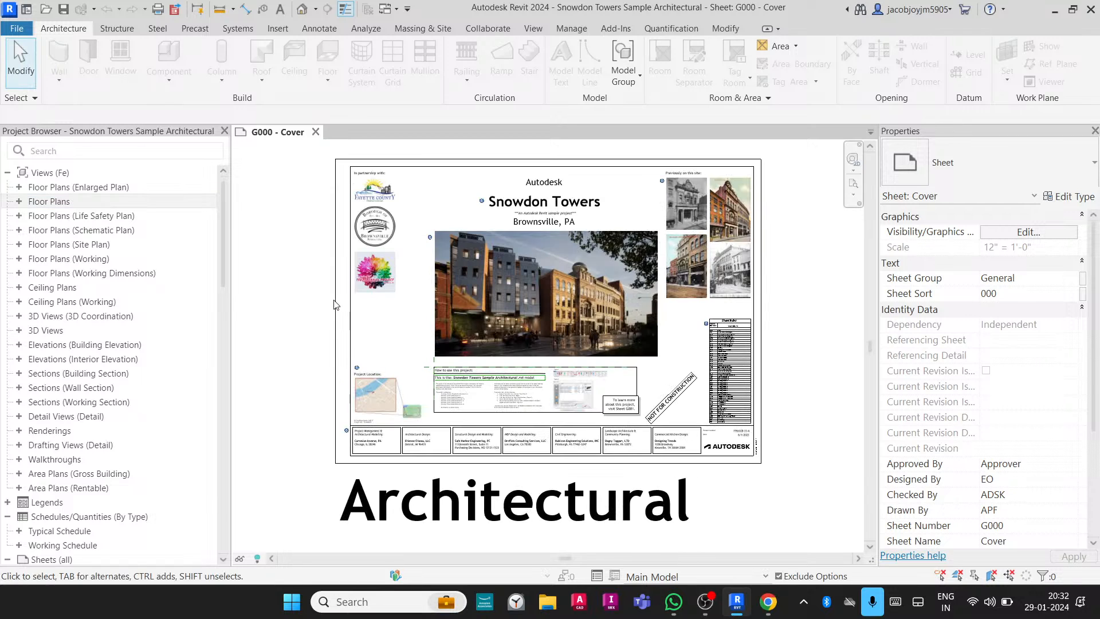
# Float the Sheet Composition tool group beside the cover sheet in the drawing area.
pyautogui.click(535, 30)
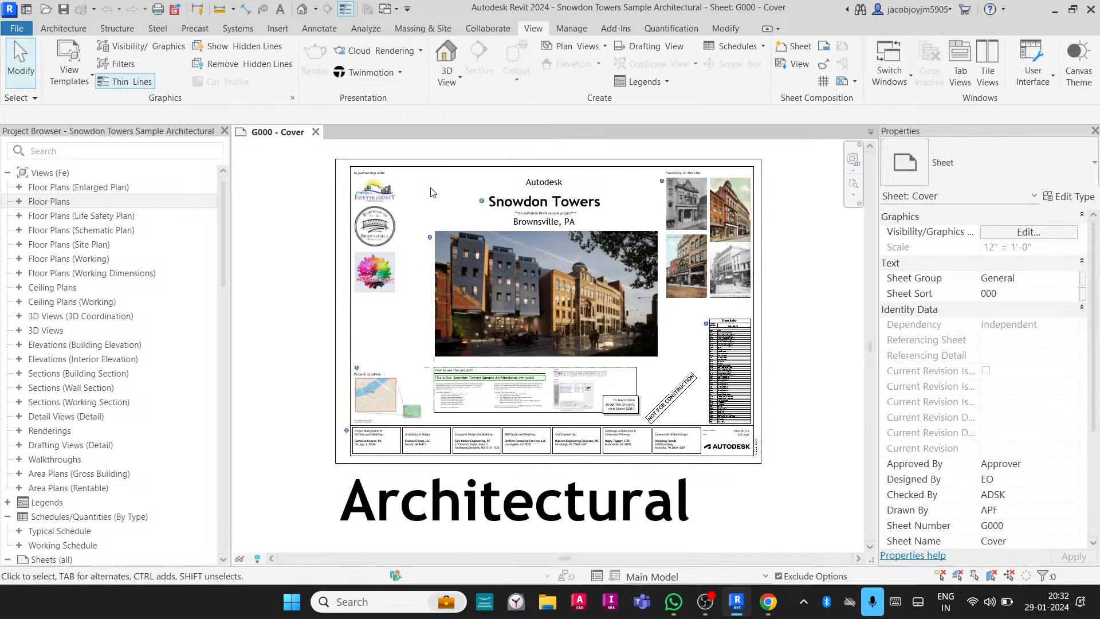
pyautogui.scroll(-8, 166, 353)
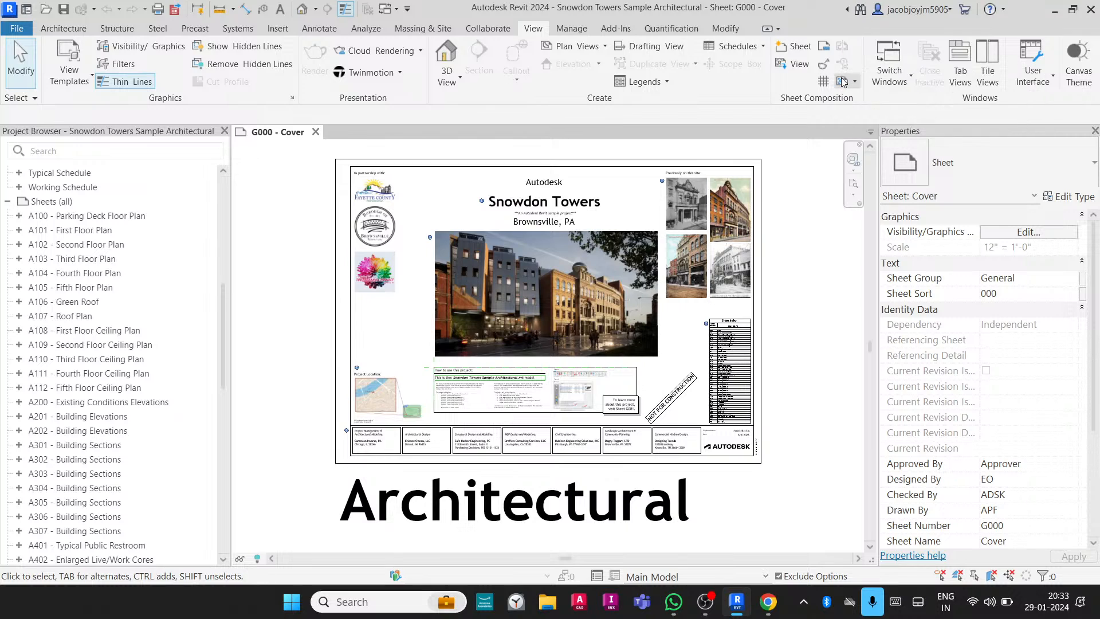
pyautogui.moveTo(813, 98); pyautogui.dragTo(784, 266)
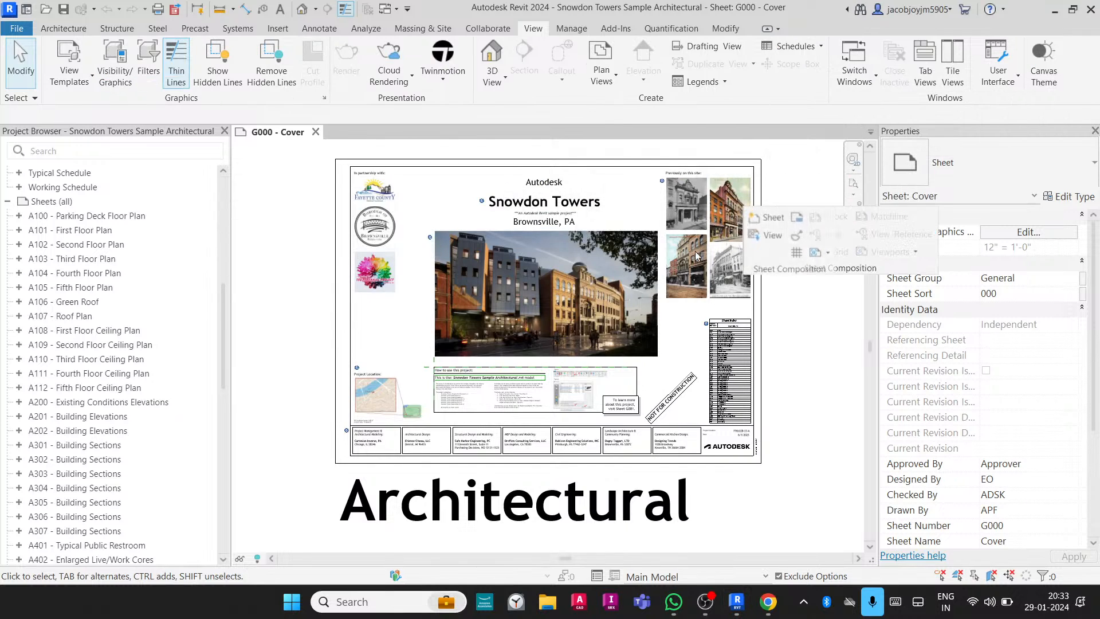
pyautogui.moveTo(648, 255); pyautogui.dragTo(434, 274, button='middle')
pyautogui.moveTo(815, 271); pyautogui.dragTo(692, 268)
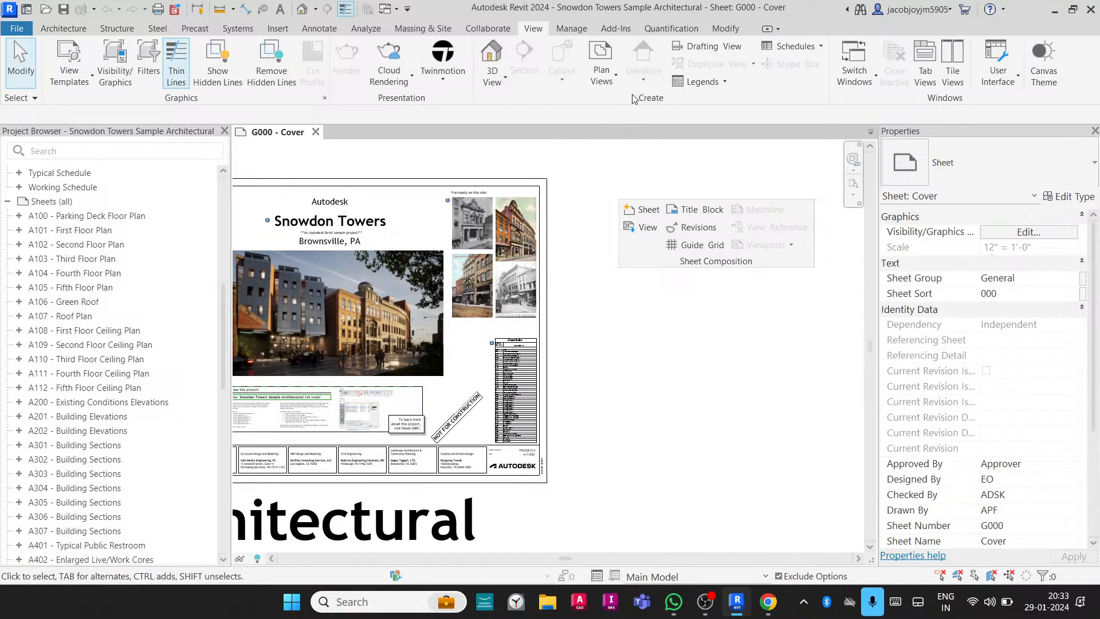
# Float the Create tool group over the drawing area, look over its 3D view options, and dock it back.
pyautogui.moveTo(635, 102); pyautogui.dragTo(658, 406)
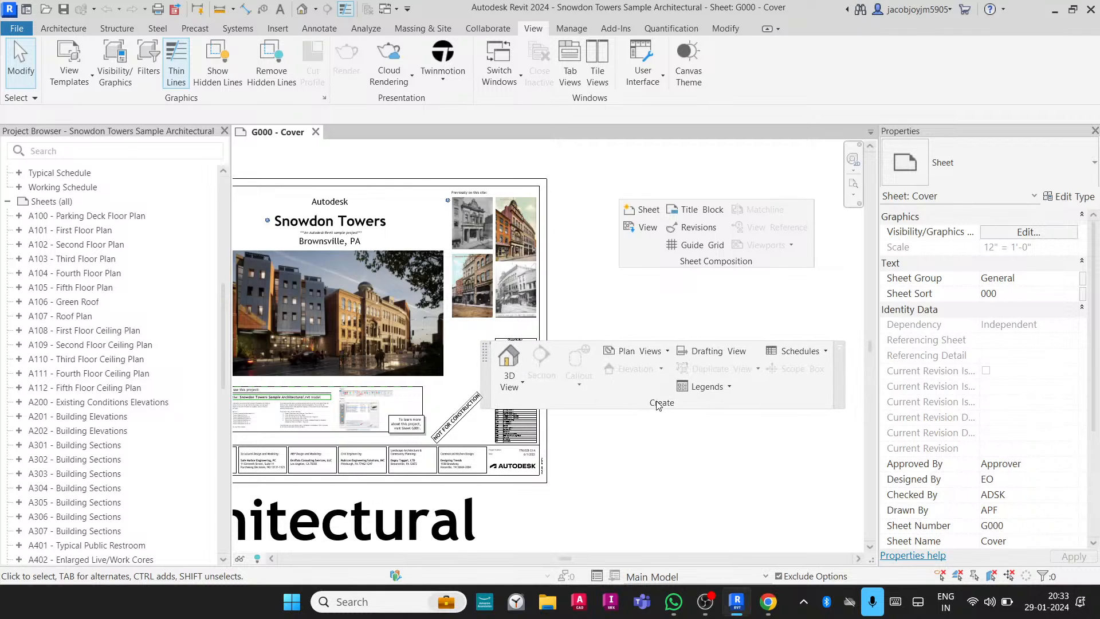
pyautogui.click(520, 380)
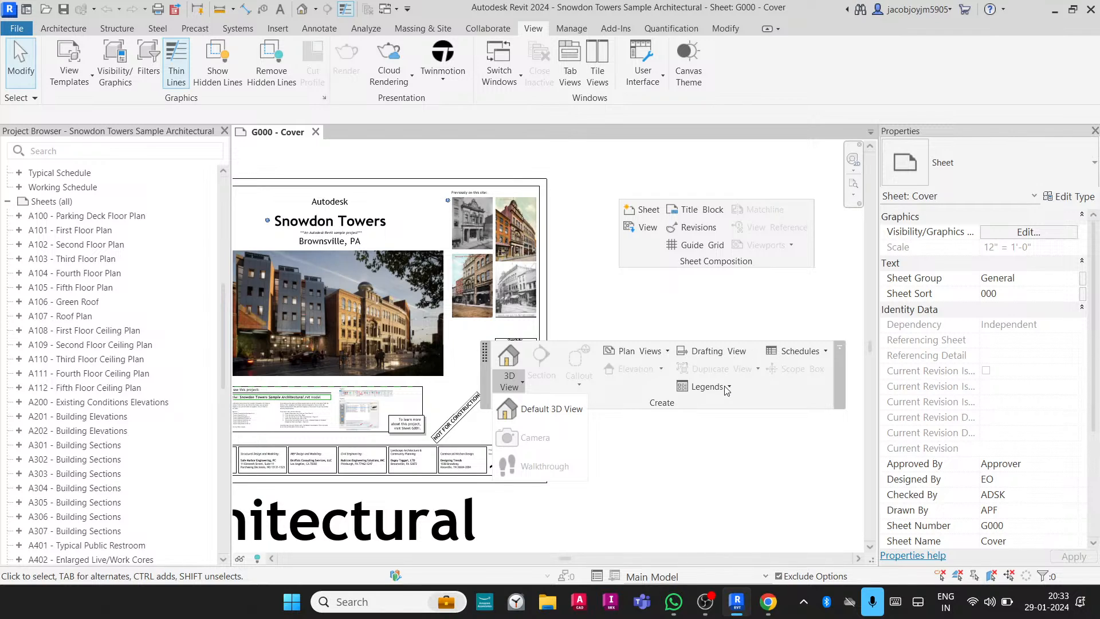
pyautogui.click(630, 395)
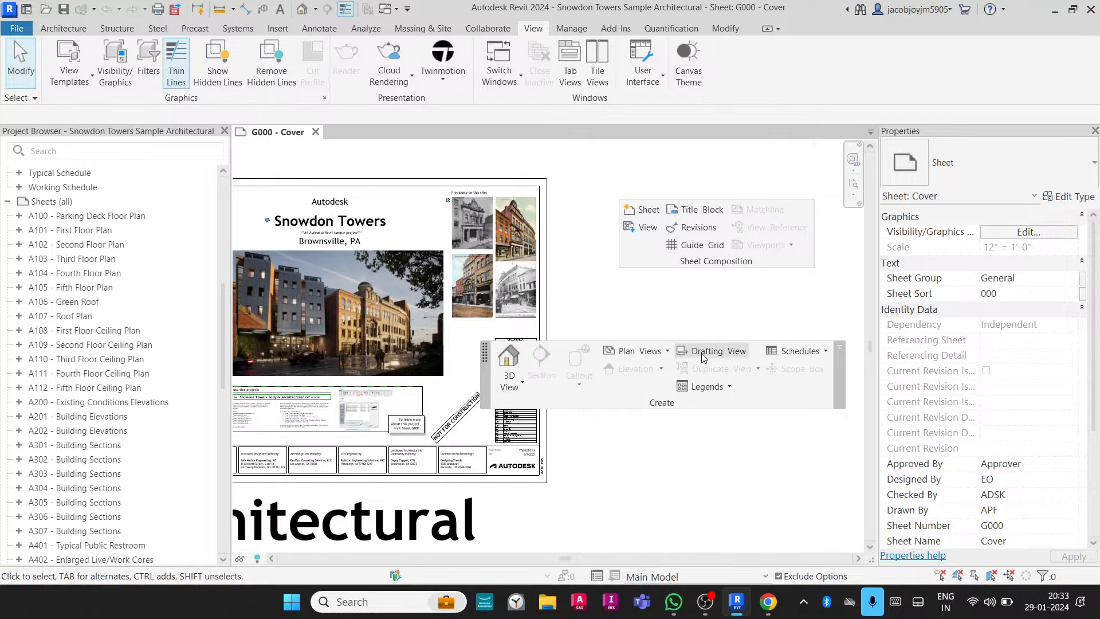
pyautogui.click(842, 351)
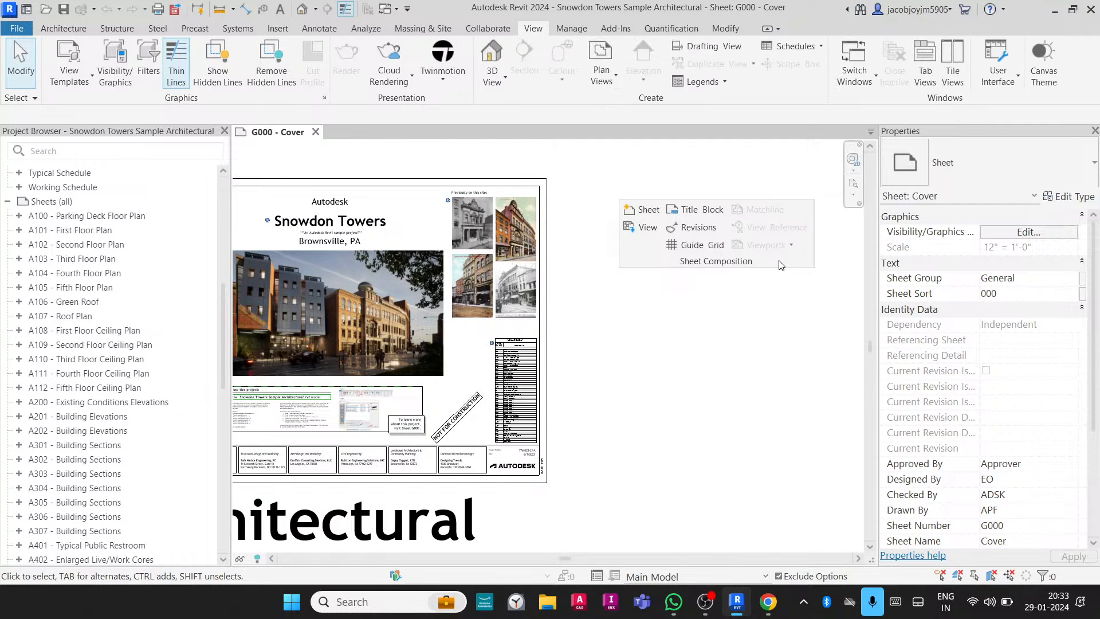
# Dock the floating Sheet Composition tools back in the ribbon and fit the cover sheet in view.
pyautogui.moveTo(725, 269); pyautogui.dragTo(715, 298)
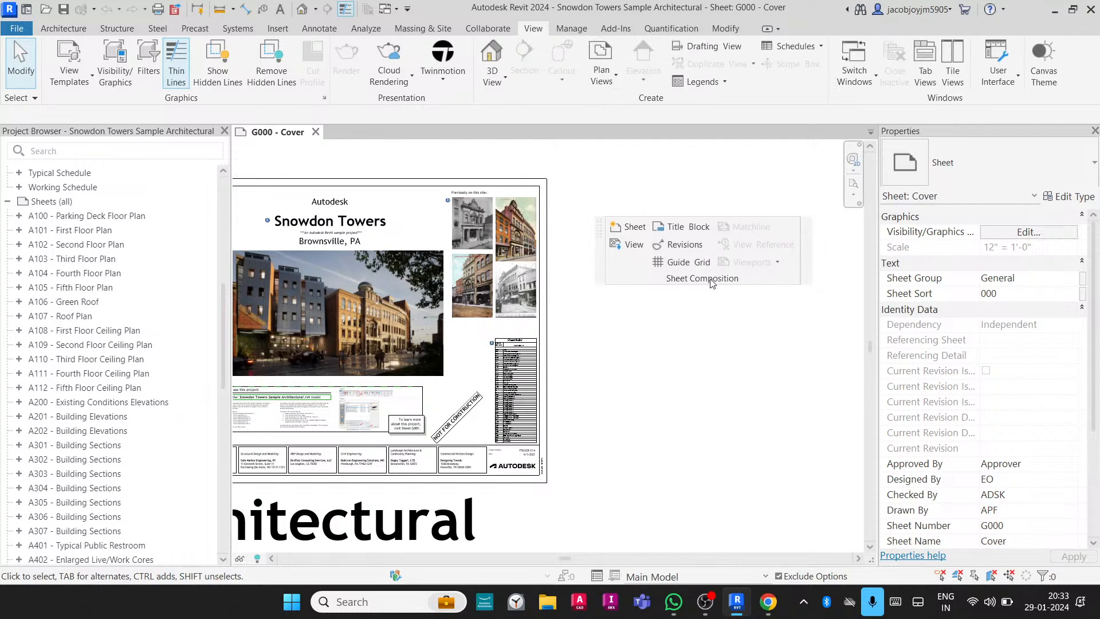
pyautogui.click(807, 228)
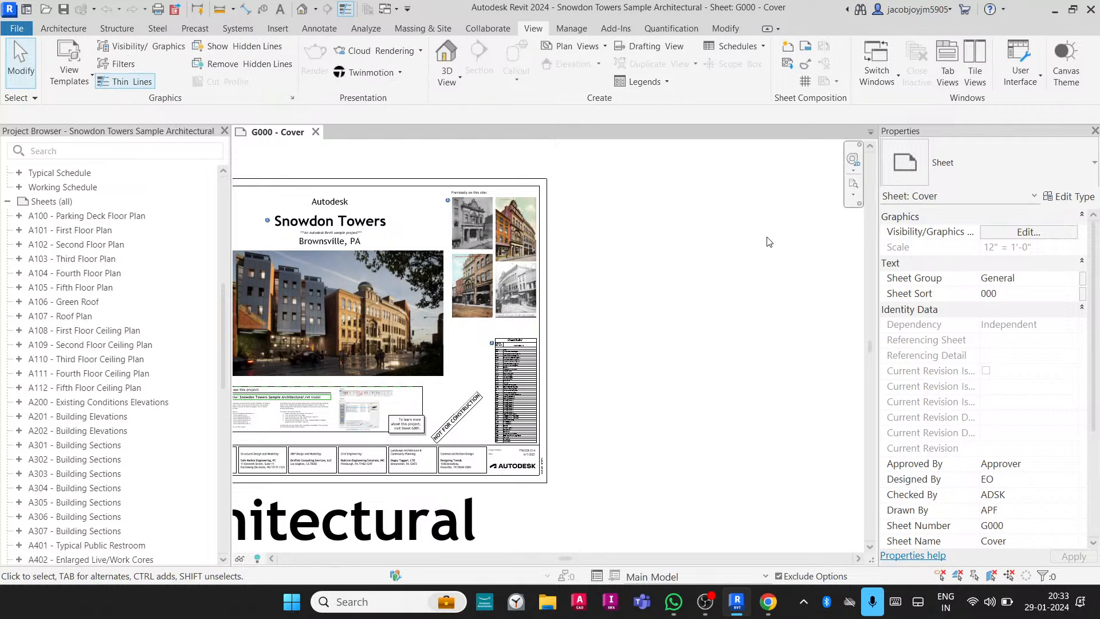
pyautogui.scroll(-1, 678, 275)
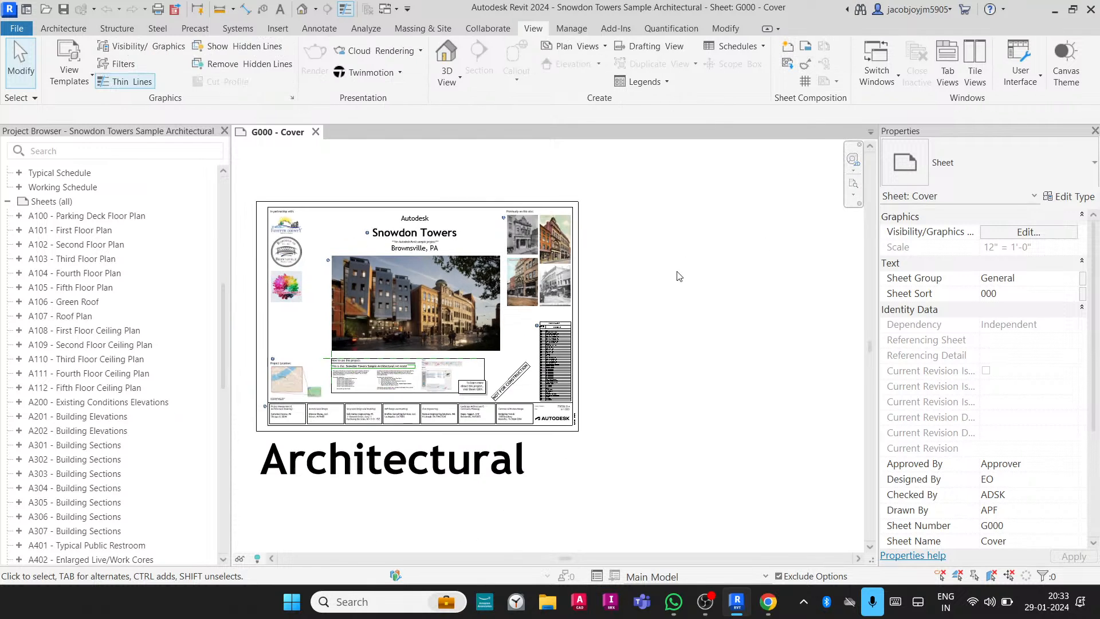
pyautogui.middleClick(678, 276)
pyautogui.middleClick(678, 275)
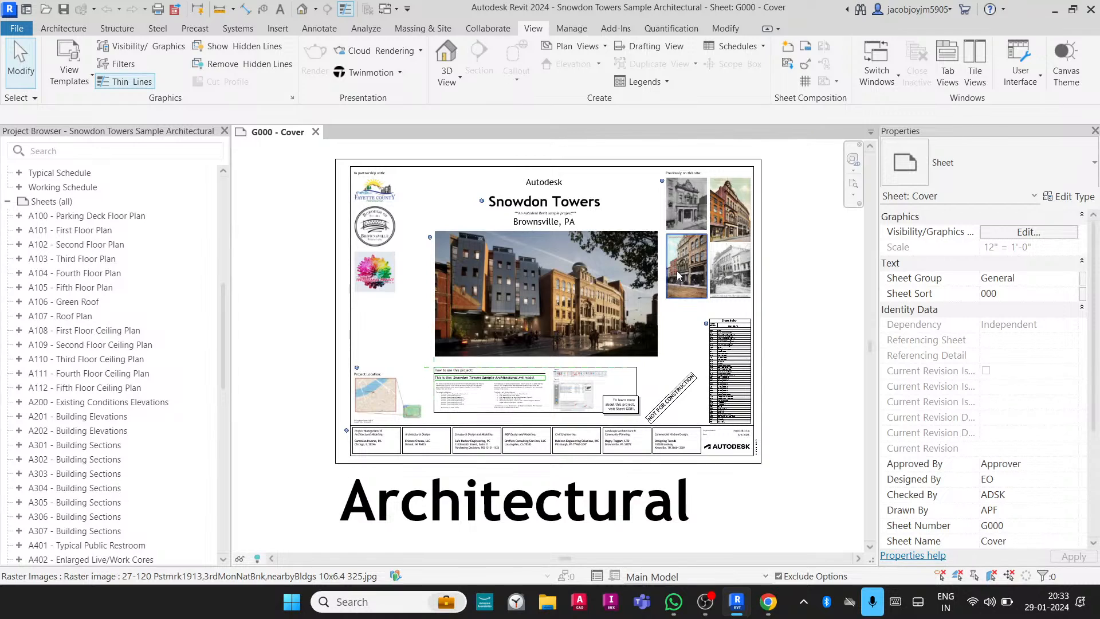
# Collapse the whole Views category in the Project Browser.
pyautogui.scroll(8, 26, 245)
pyautogui.scroll(-4, 26, 245)
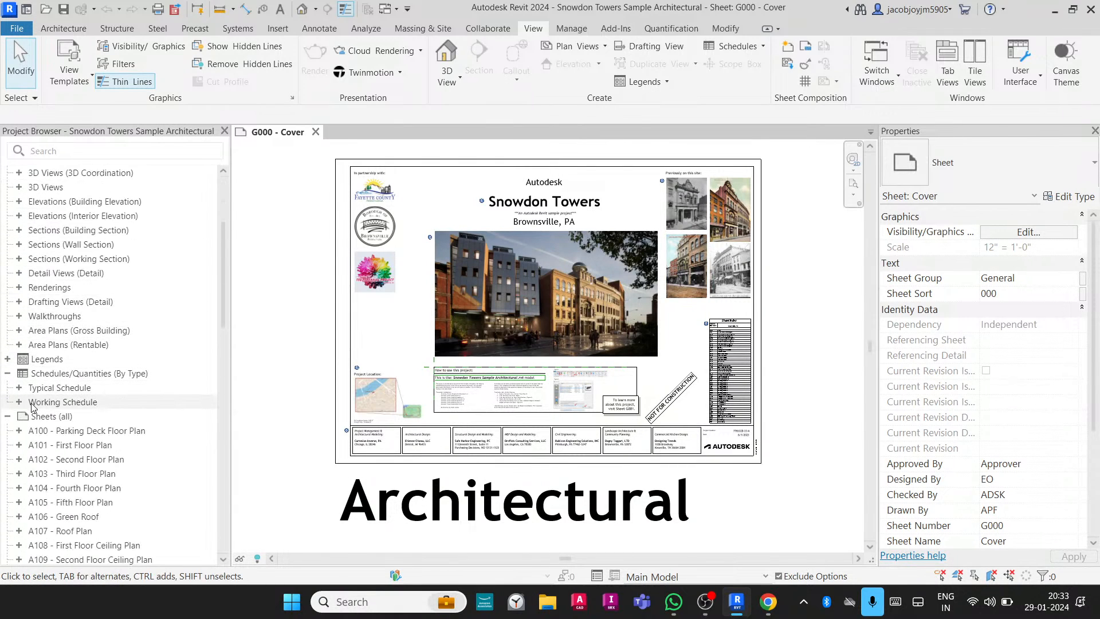
pyautogui.scroll(4, 25, 321)
pyautogui.doubleClick(11, 173)
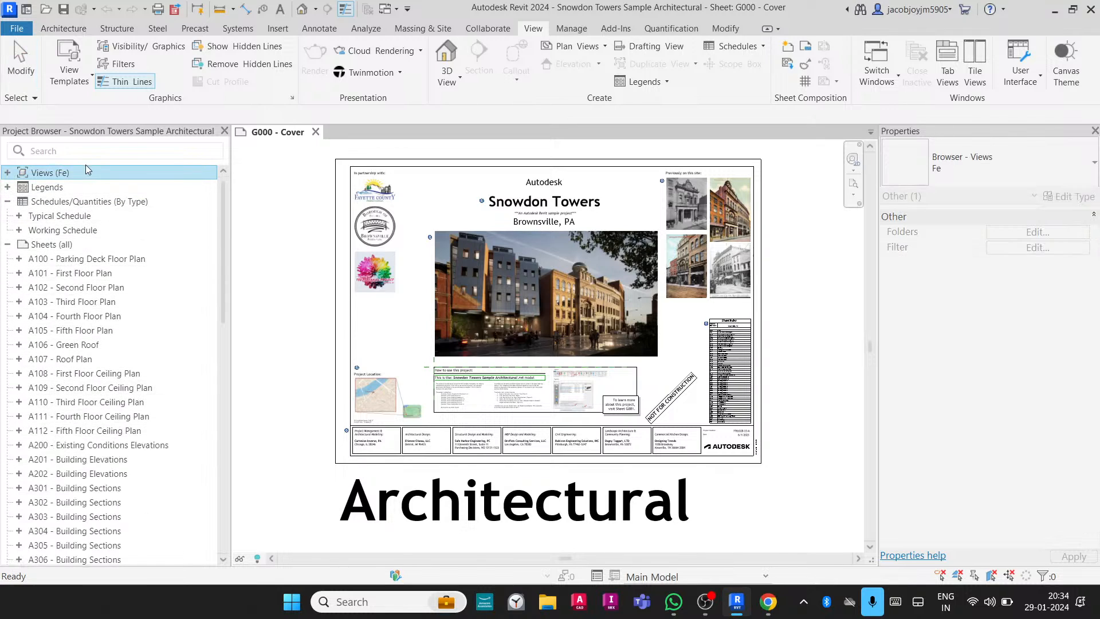
# Create a new sheet from the Sheets category using the B 11 x 17 Horizontal title block.
pyautogui.click(64, 245)
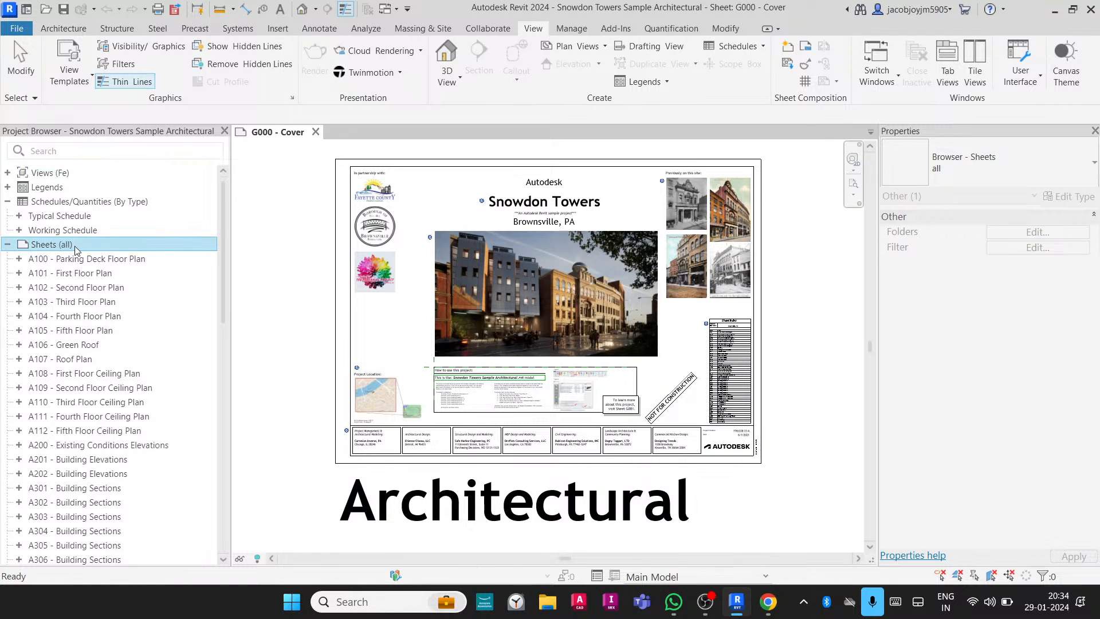
pyautogui.rightClick(75, 251)
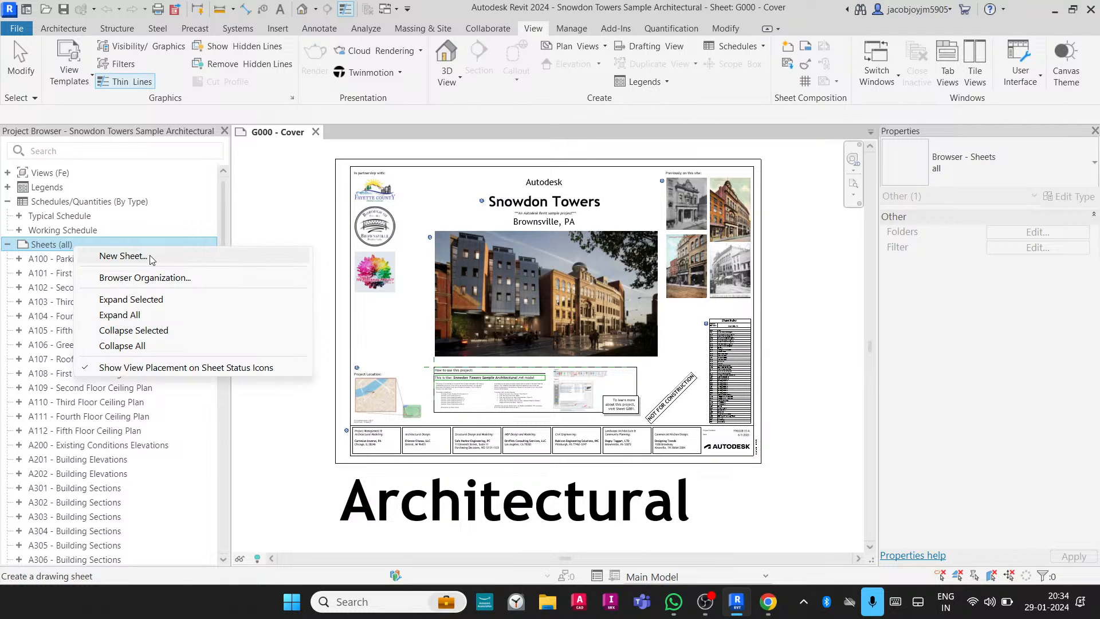
pyautogui.click(123, 256)
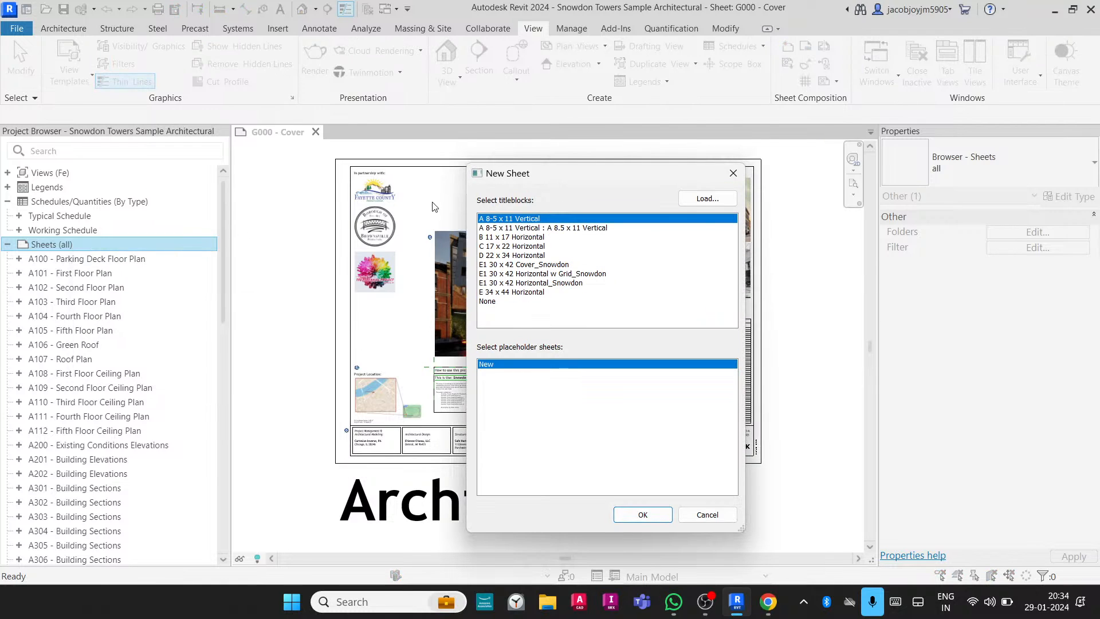
pyautogui.moveTo(564, 179); pyautogui.dragTo(511, 168)
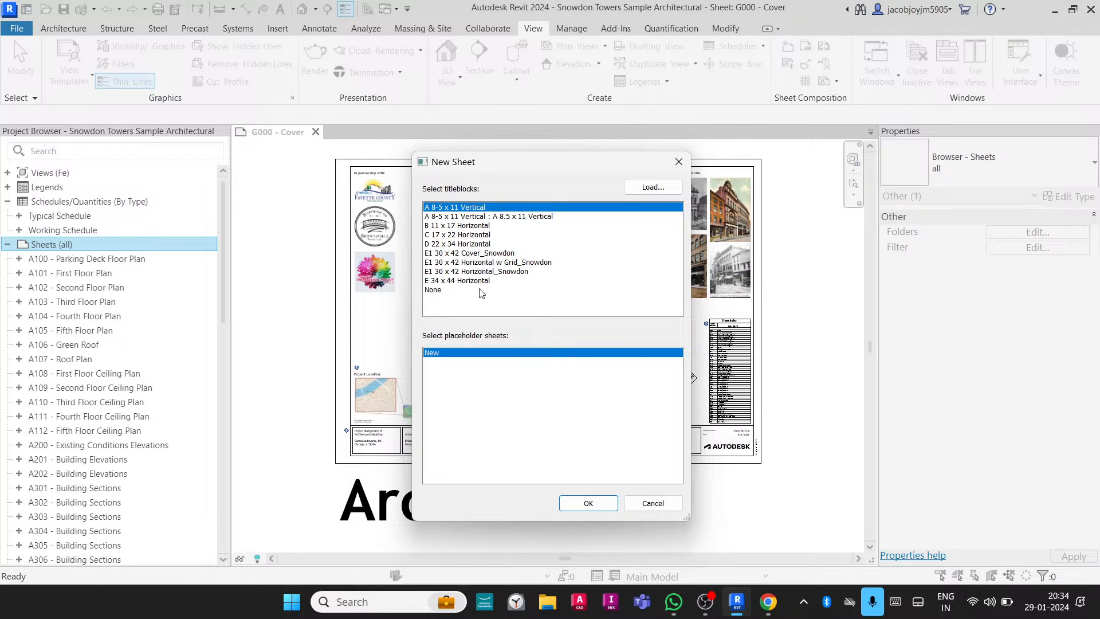
pyautogui.click(474, 227)
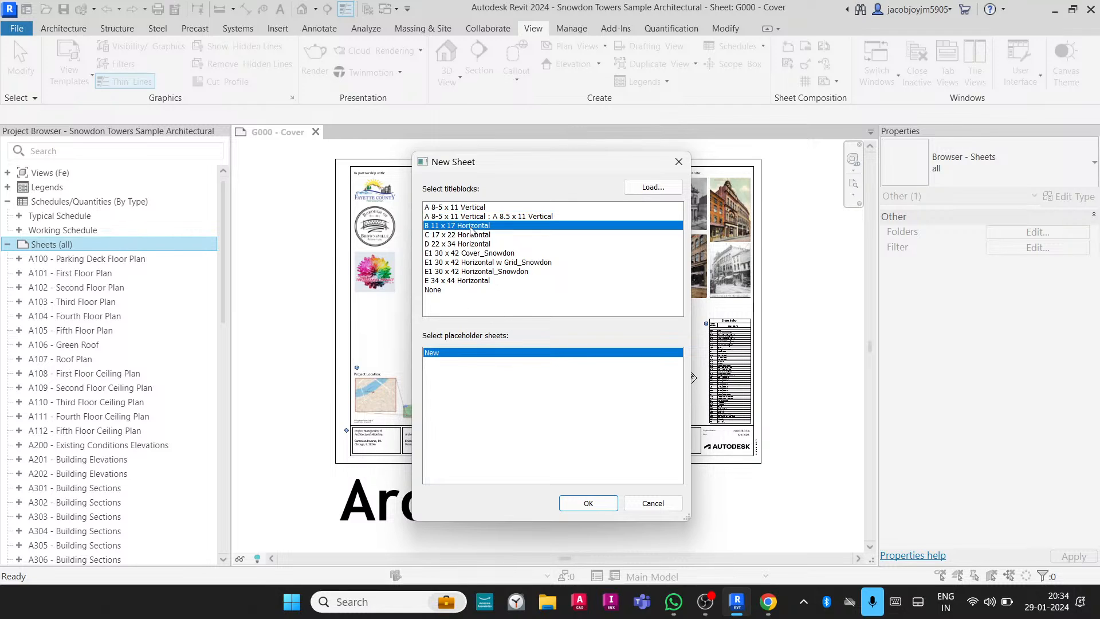
pyautogui.click(590, 504)
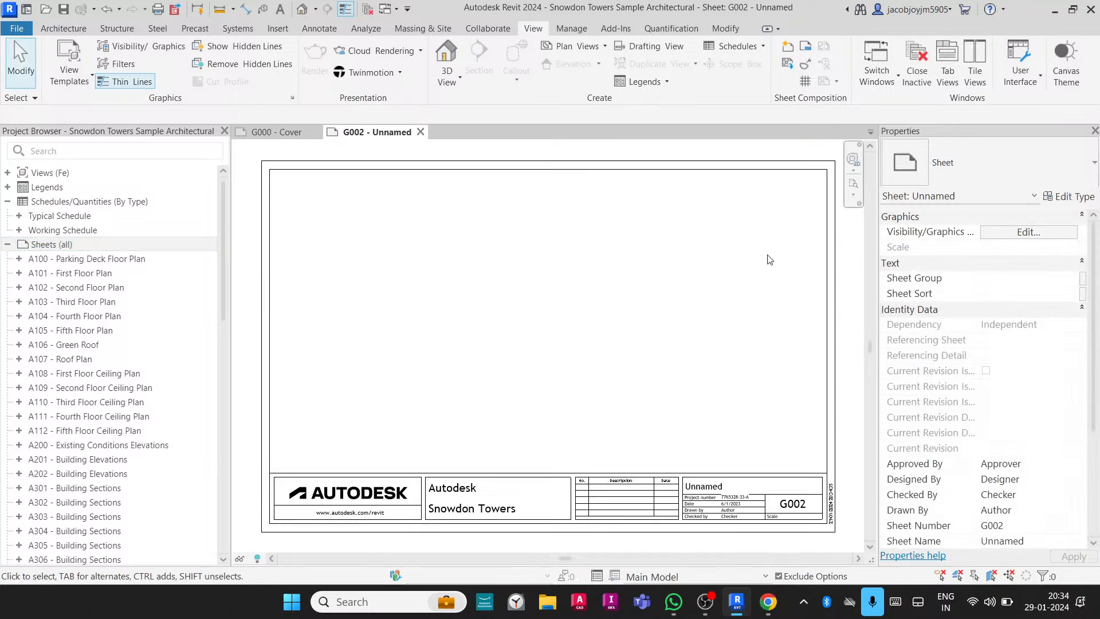
# Examine the new sheet and the properties of its title block.
pyautogui.scroll(-3, 509, 266)
pyautogui.scroll(3, 510, 266)
pyautogui.scroll(-2, 483, 237)
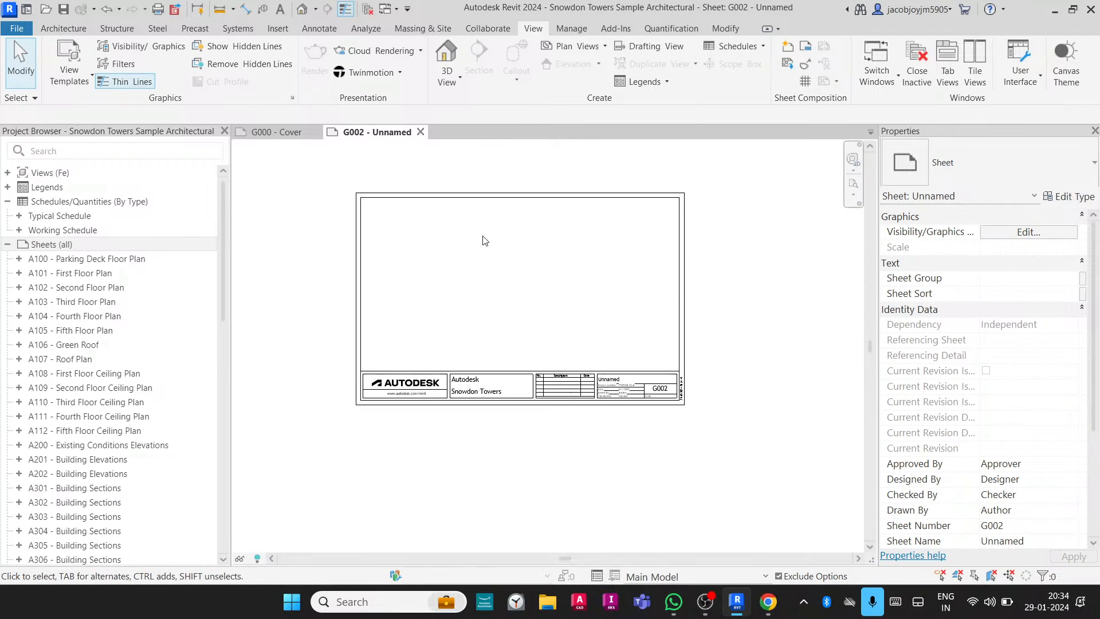
pyautogui.click(488, 196)
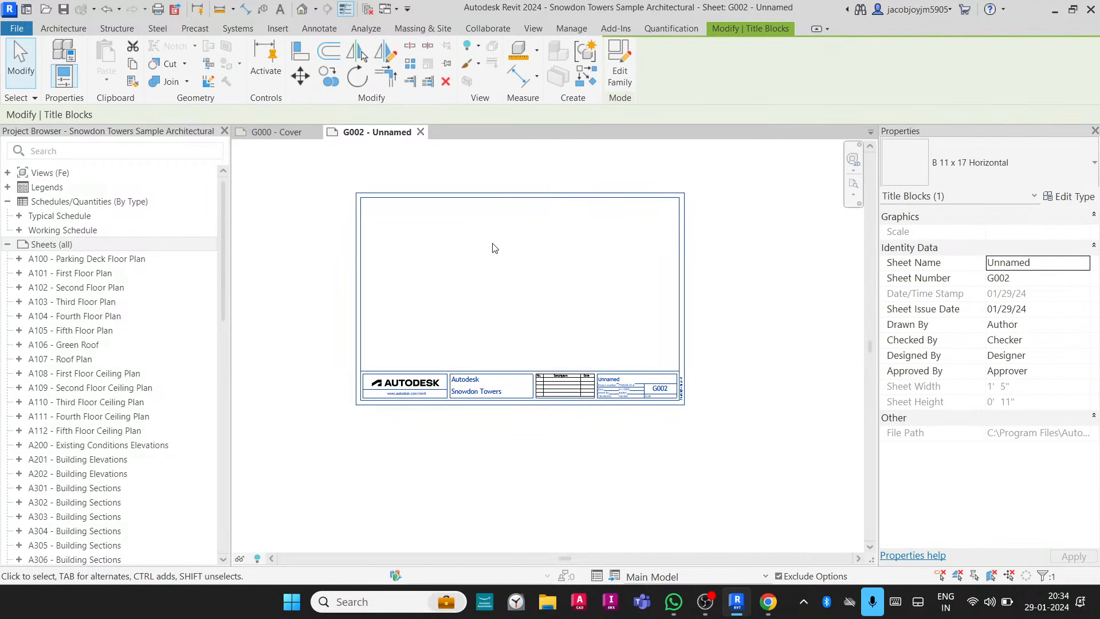
pyautogui.click(492, 244)
pyautogui.press('z')
pyautogui.press('e')
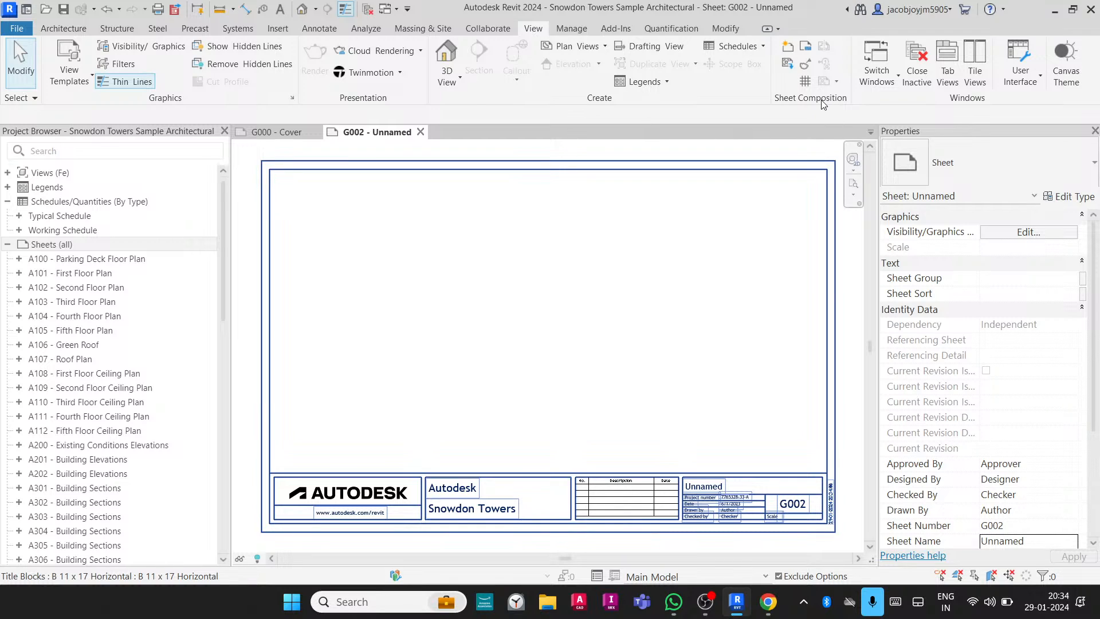
# Create another new sheet using the E1 30 x 42 Cover_Snowdon title block.
pyautogui.click(789, 54)
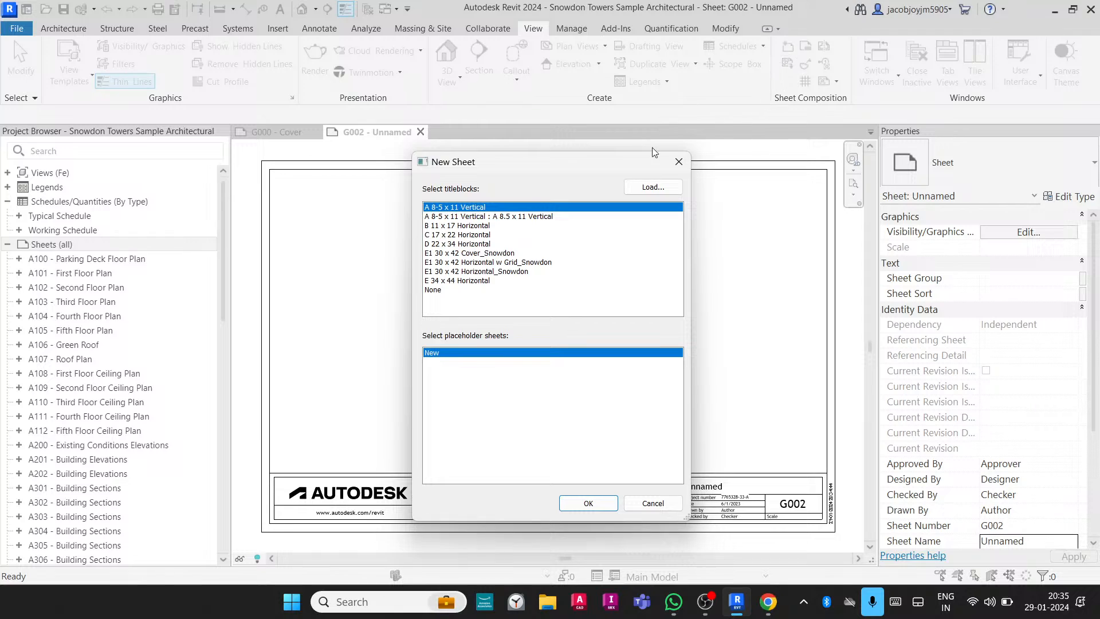
pyautogui.click(471, 226)
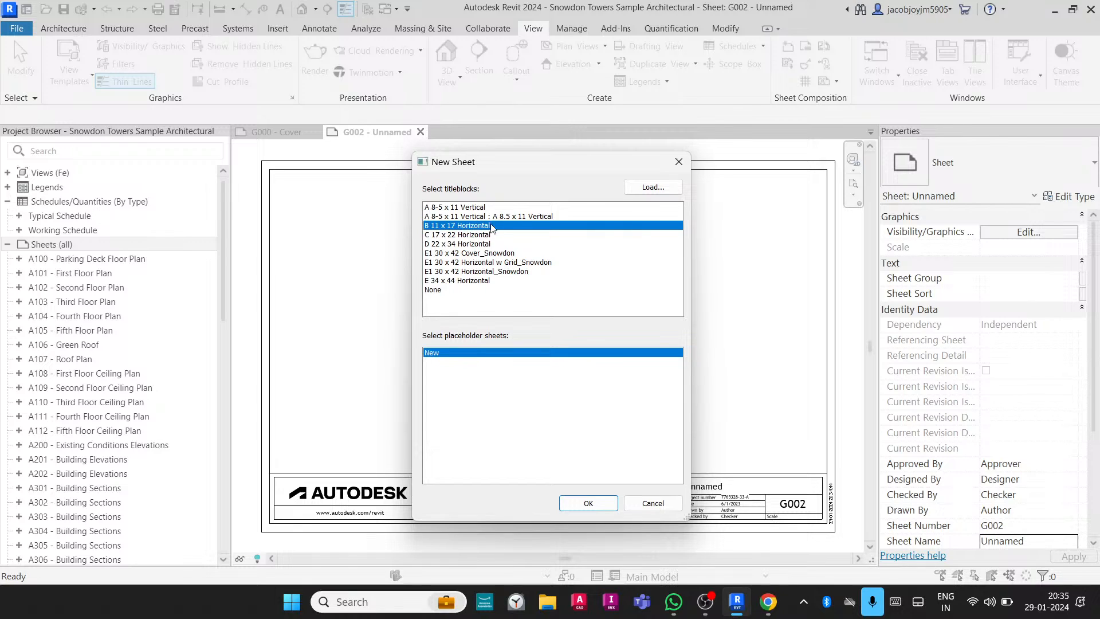
pyautogui.click(485, 254)
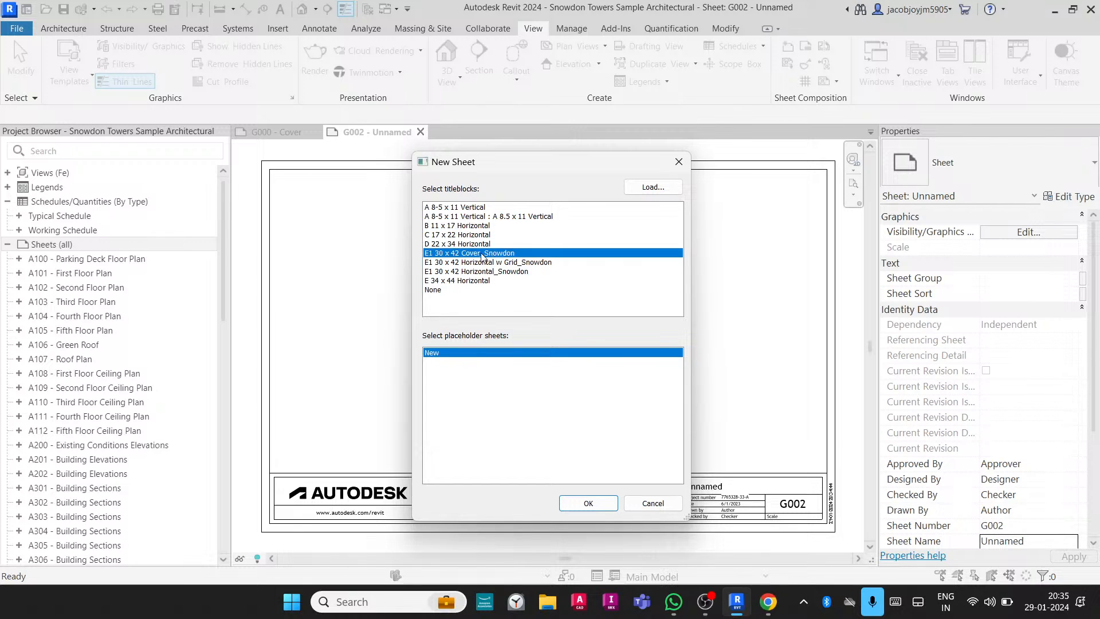
pyautogui.click(588, 503)
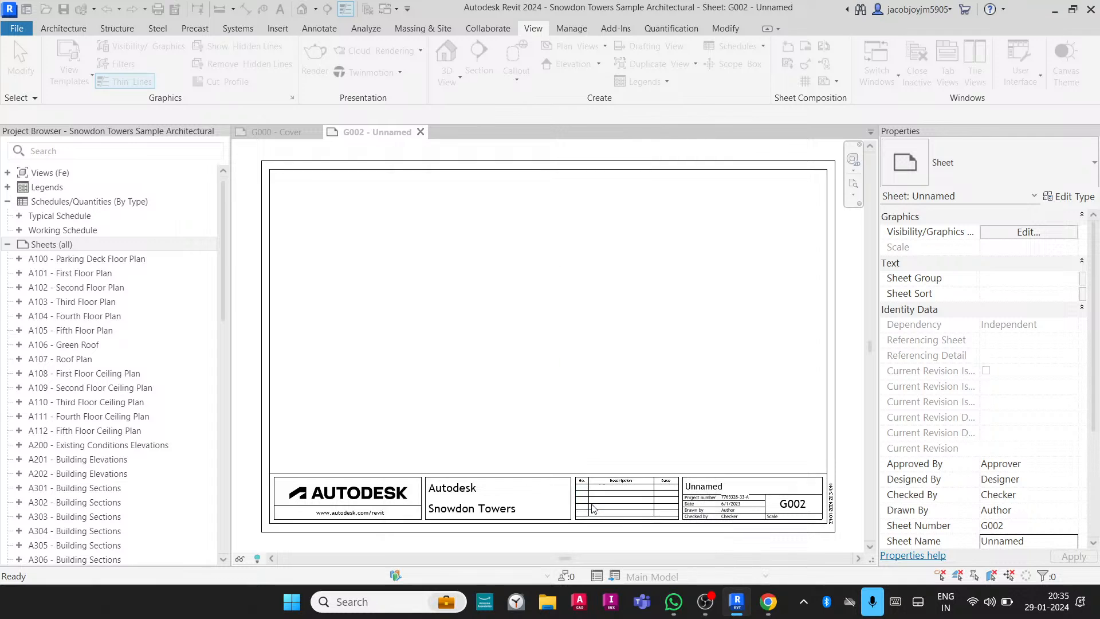
pyautogui.scroll(-3, 531, 327)
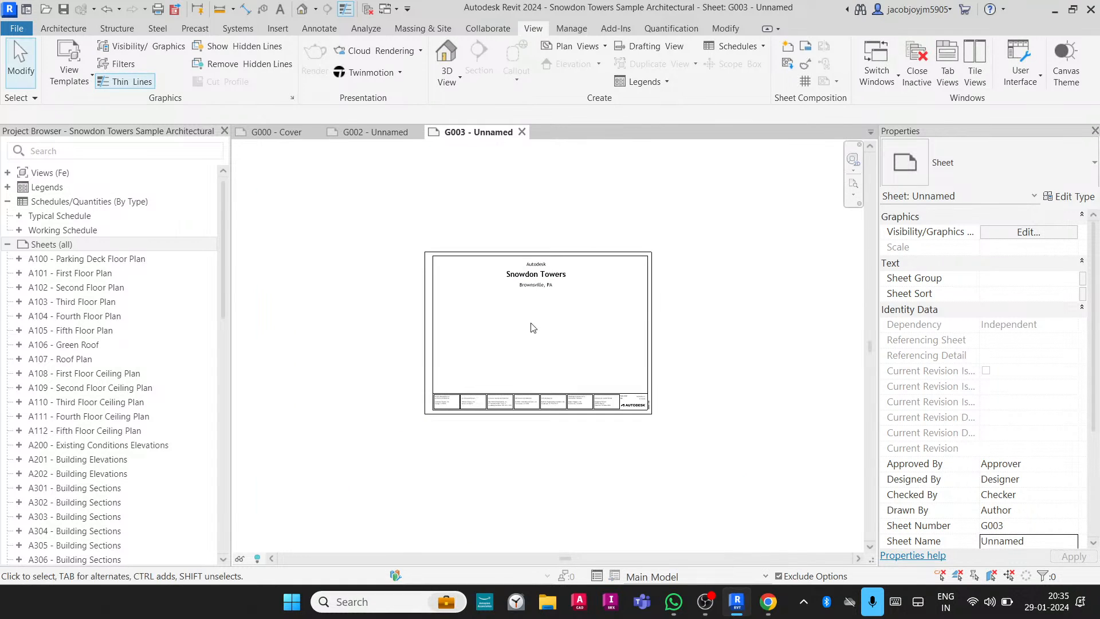
pyautogui.scroll(3, 533, 328)
# Change the title block type on the second new sheet to B 11 x 17 Horizontal.
pyautogui.click(545, 164)
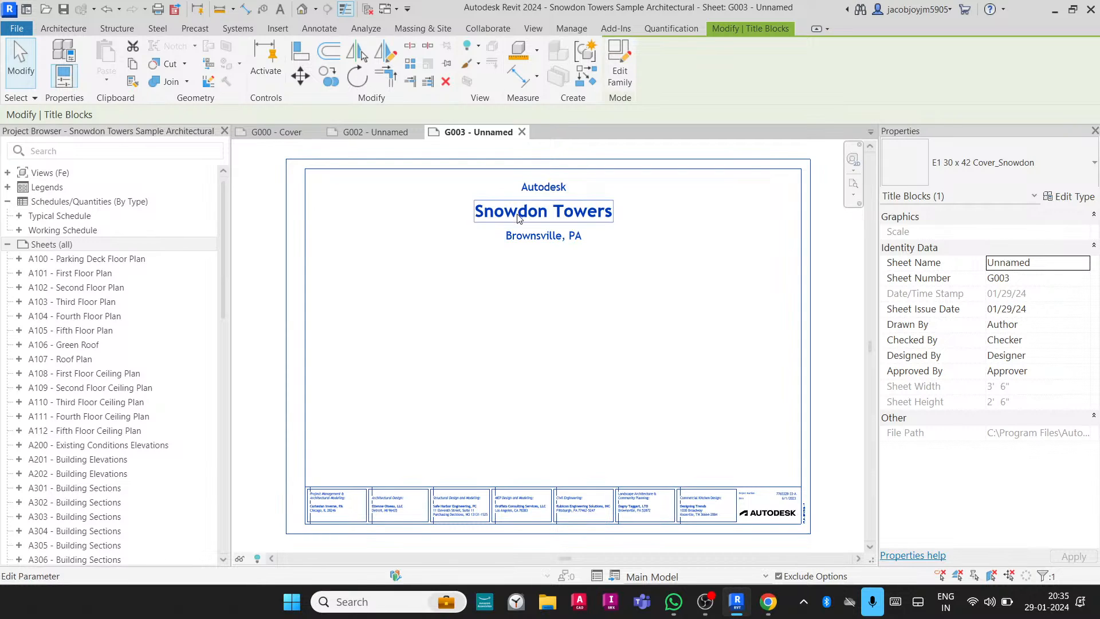
pyautogui.click(557, 192)
pyautogui.press('Escape')
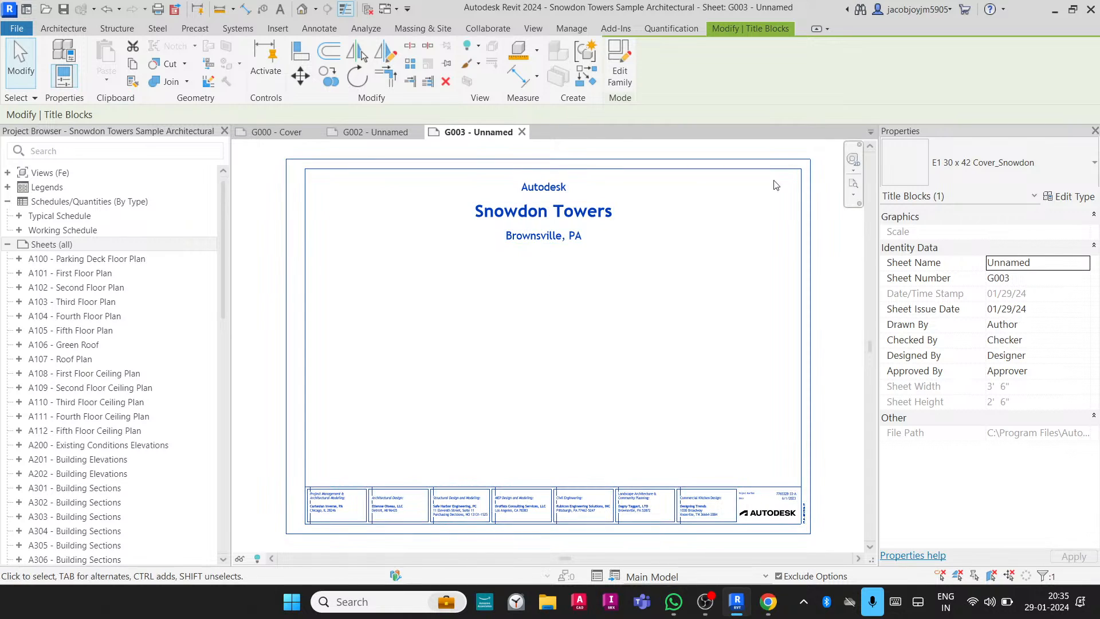
pyautogui.click(981, 162)
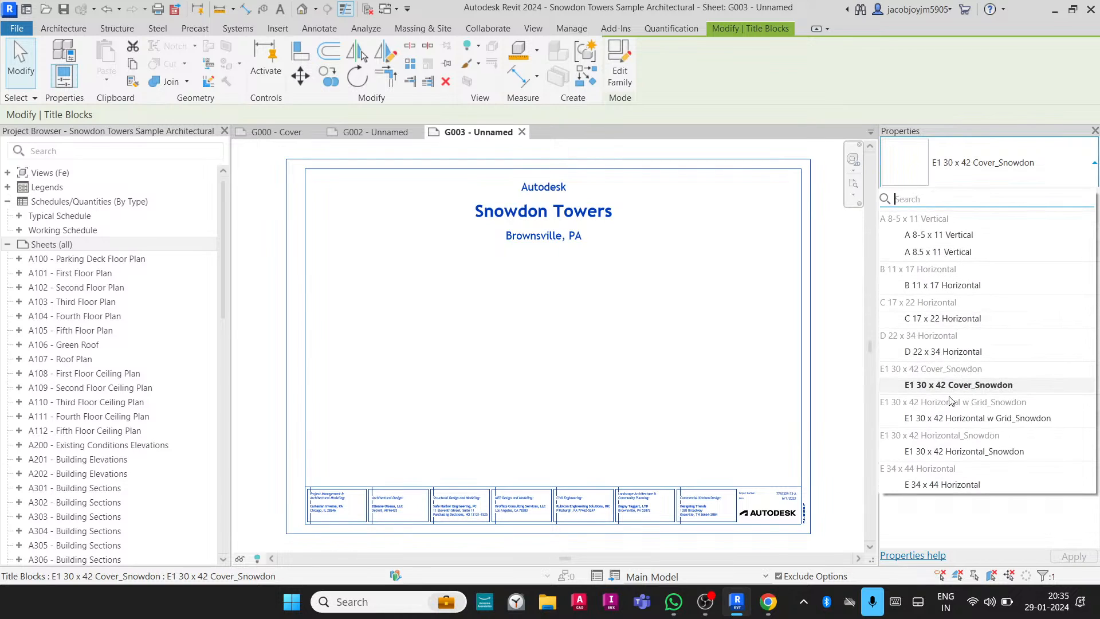
pyautogui.click(942, 285)
pyautogui.click(706, 312)
pyautogui.middleClick(706, 312)
pyautogui.middleClick(706, 312)
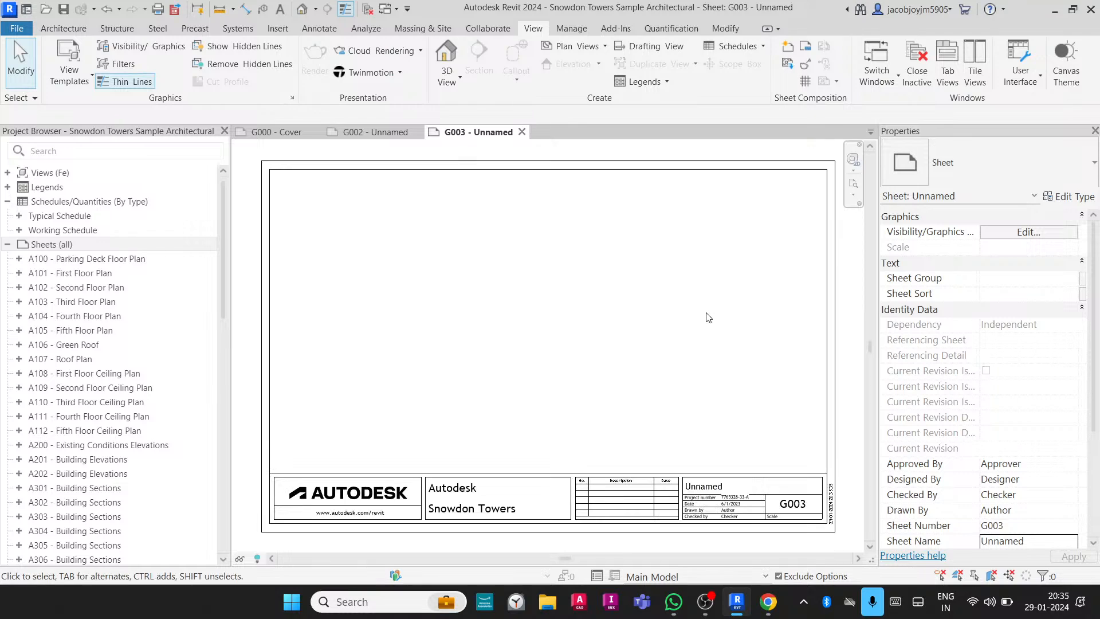
# Change the title block type on sheet G003 to C 17 x 22 Horizontal.
pyautogui.click(649, 175)
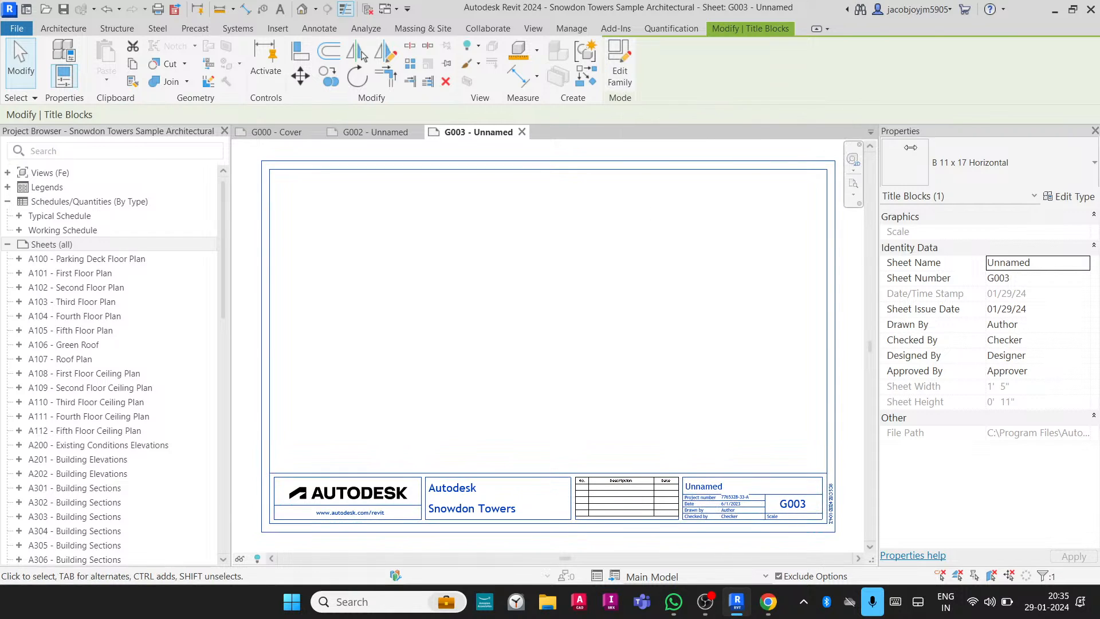
pyautogui.click(957, 163)
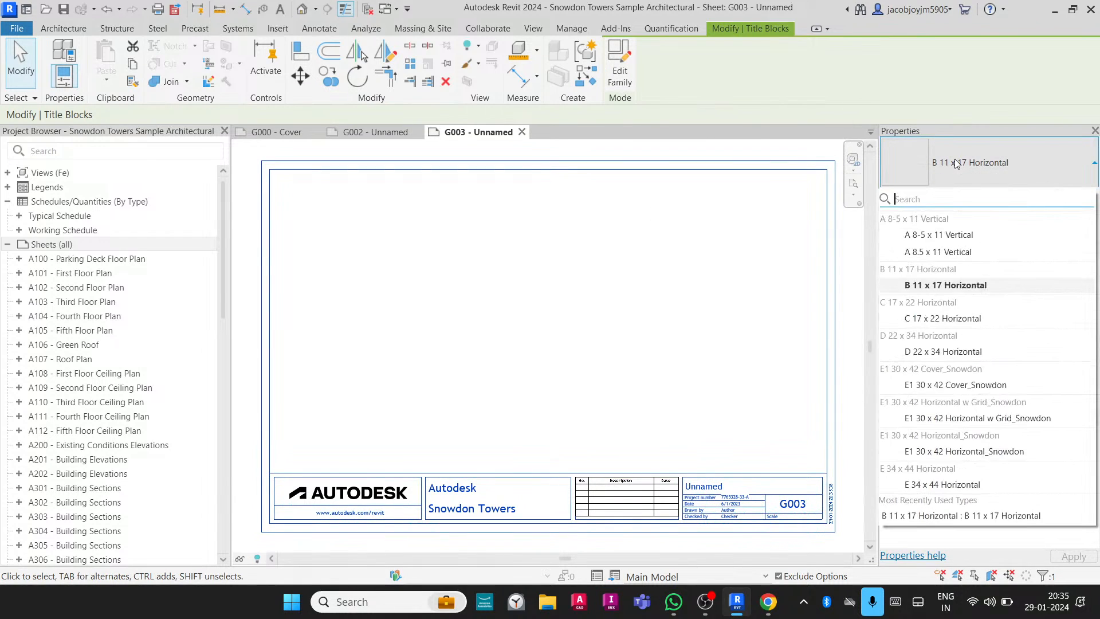
pyautogui.click(960, 318)
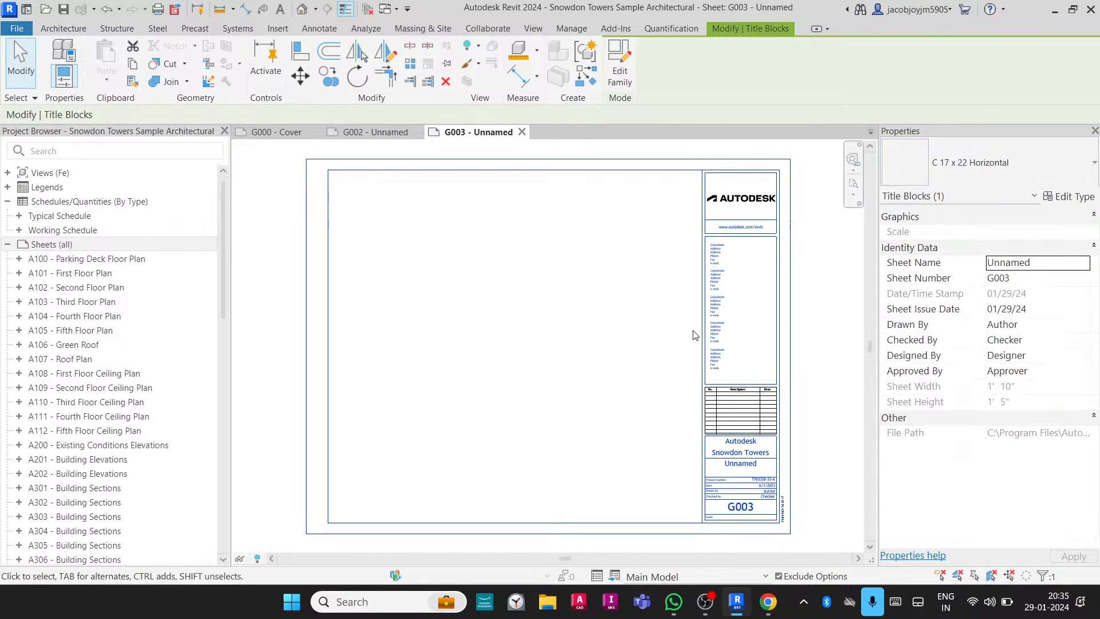
pyautogui.click(605, 330)
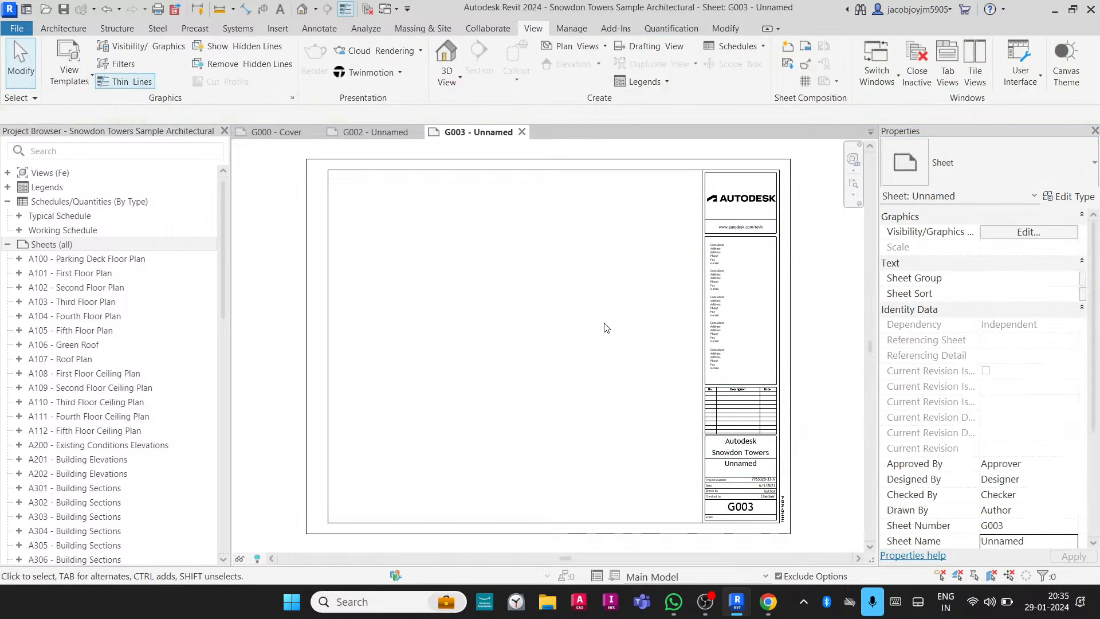
# Create a new sheet using the B 11 x 17 Horizontal title block and check the title block on it.
pyautogui.click(789, 48)
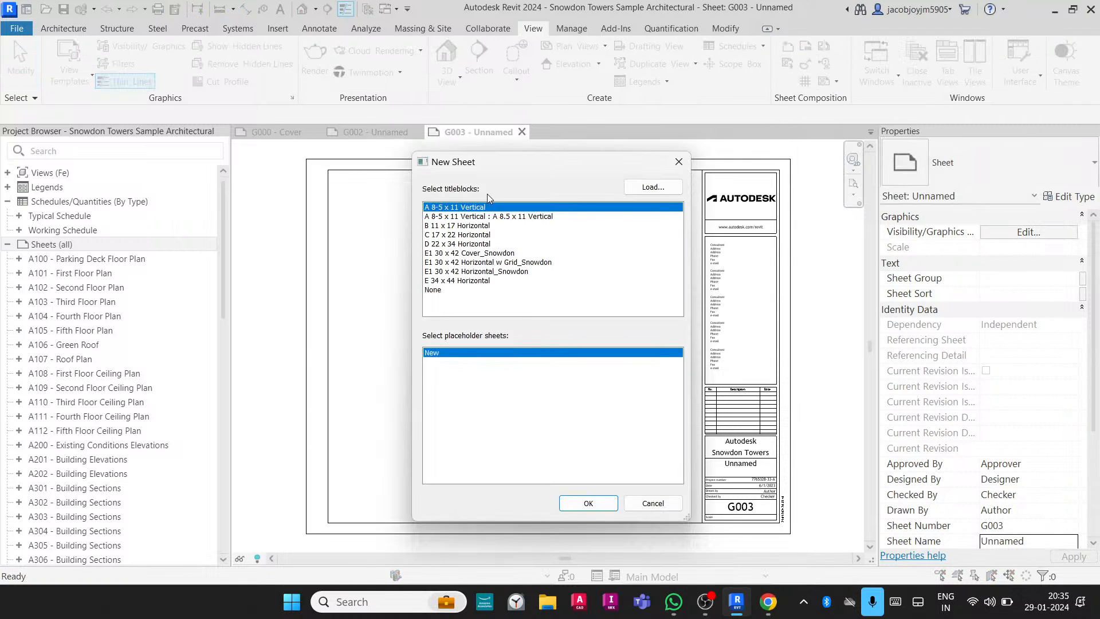
pyautogui.click(476, 226)
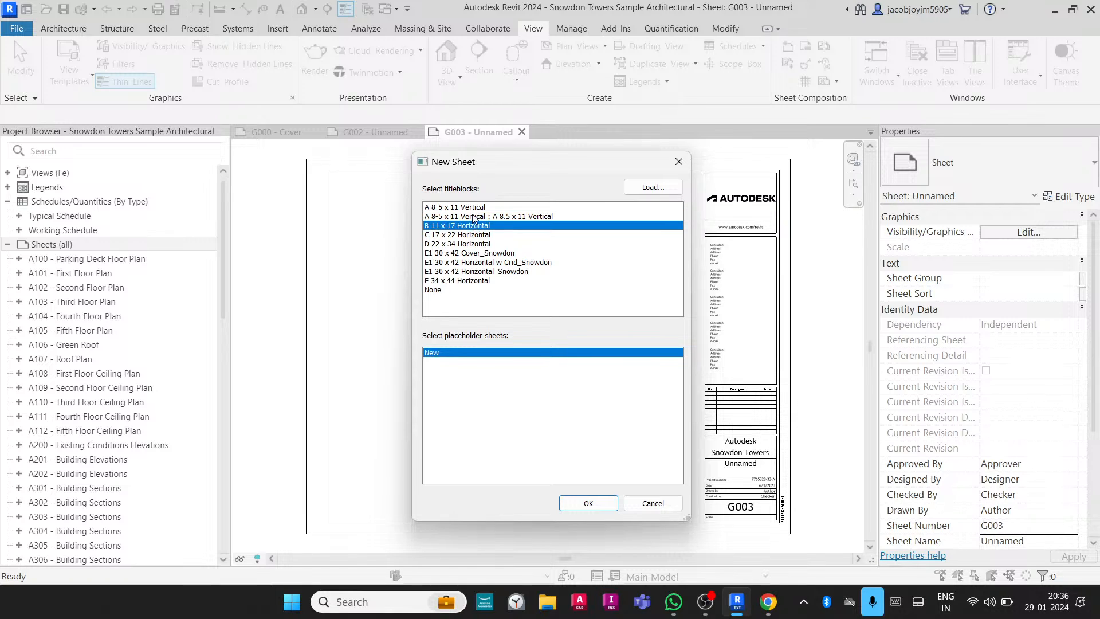
pyautogui.click(593, 507)
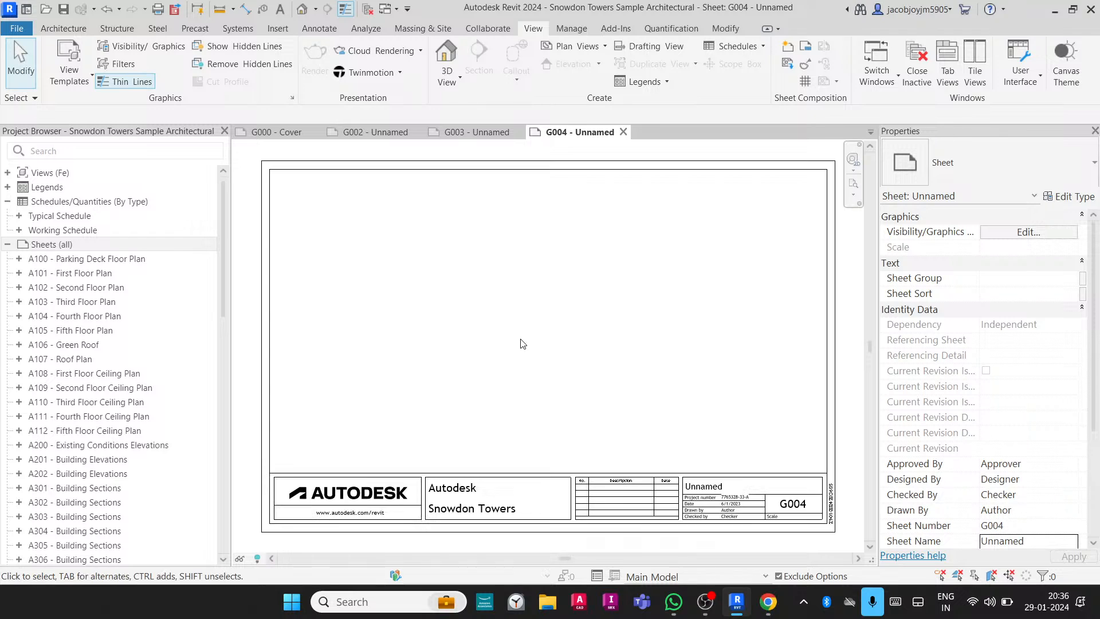
pyautogui.scroll(-2, 521, 343)
pyautogui.click(508, 226)
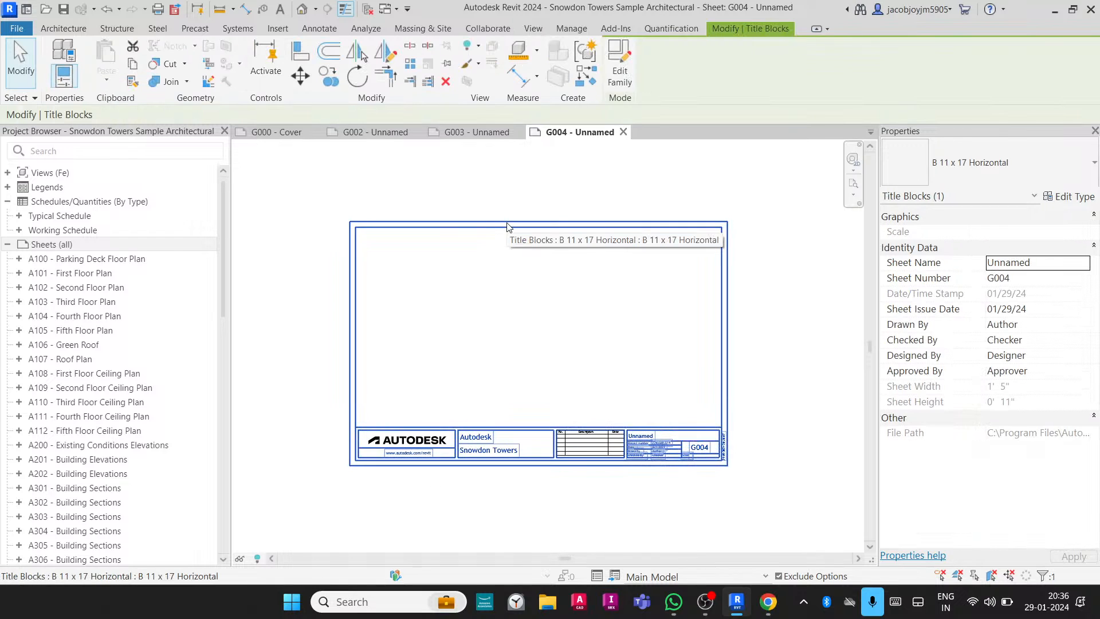
pyautogui.click(439, 298)
# Place a second title block of type D 22 x 34 Horizontal on sheet G004, beside the existing one with bottoms aligned.
pyautogui.scroll(-2, 410, 319)
pyautogui.moveTo(521, 352); pyautogui.dragTo(419, 351, button='middle')
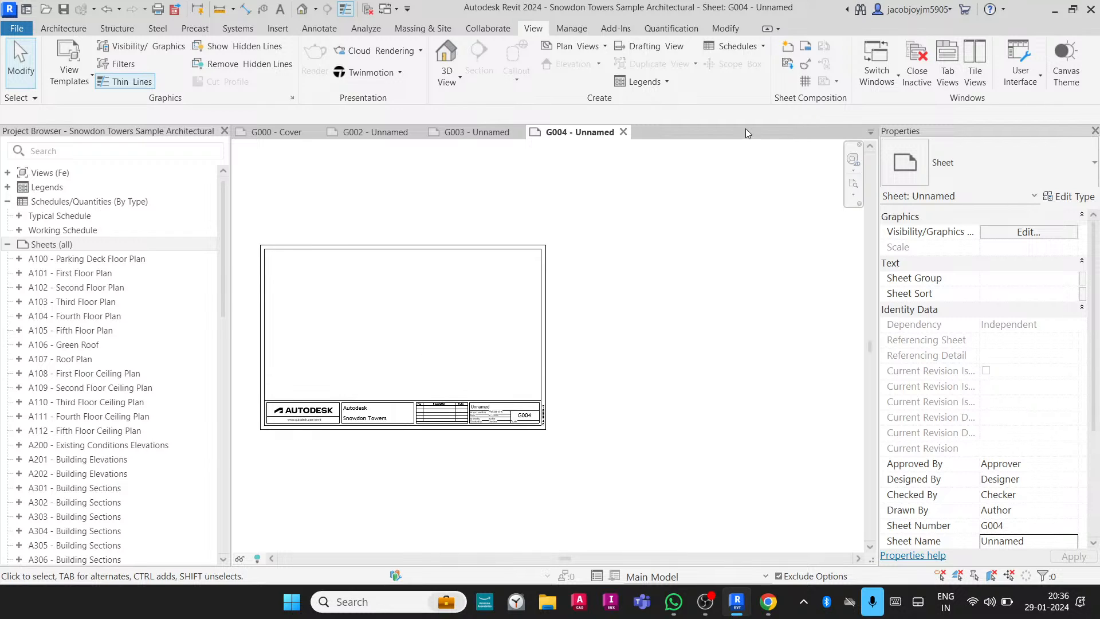
pyautogui.click(809, 49)
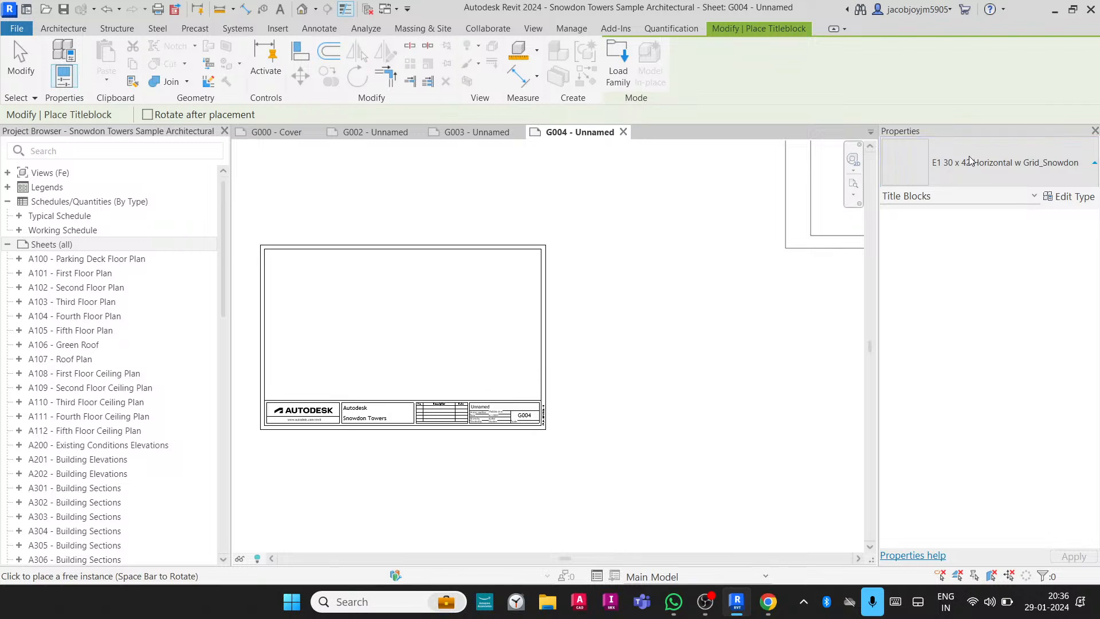
pyautogui.click(971, 175)
pyautogui.click(945, 351)
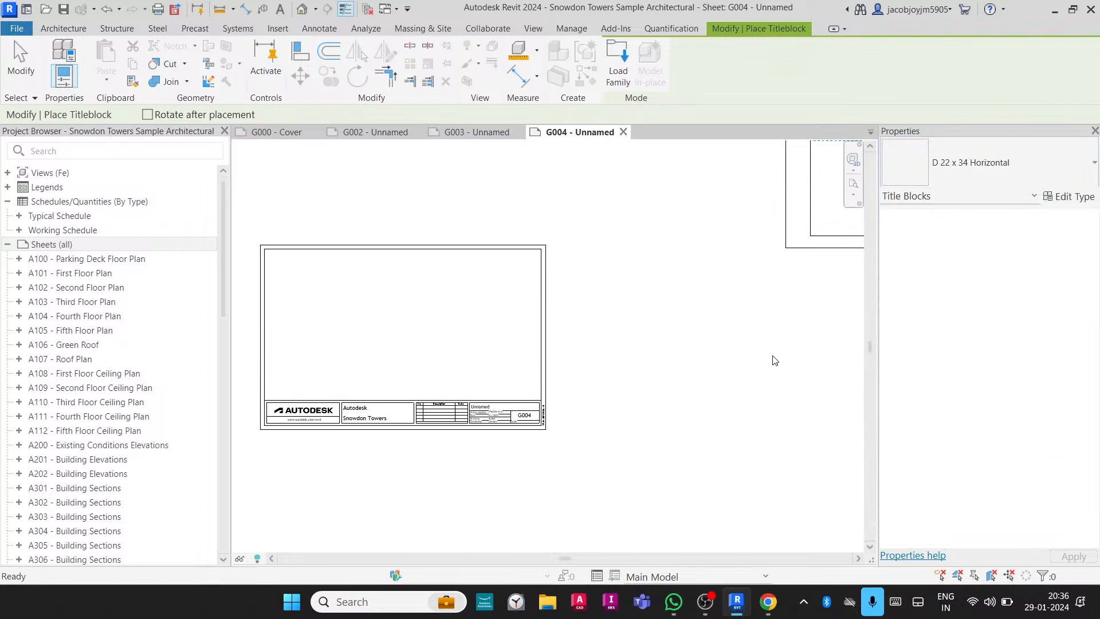
pyautogui.scroll(-3, 579, 371)
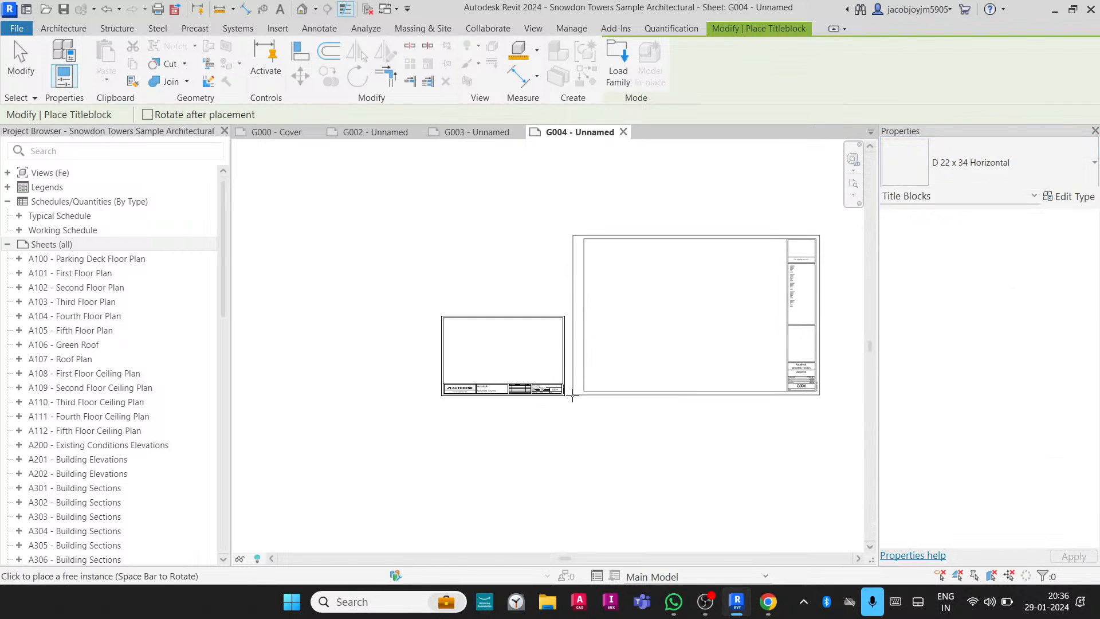
pyautogui.click(572, 396)
pyautogui.click(638, 346)
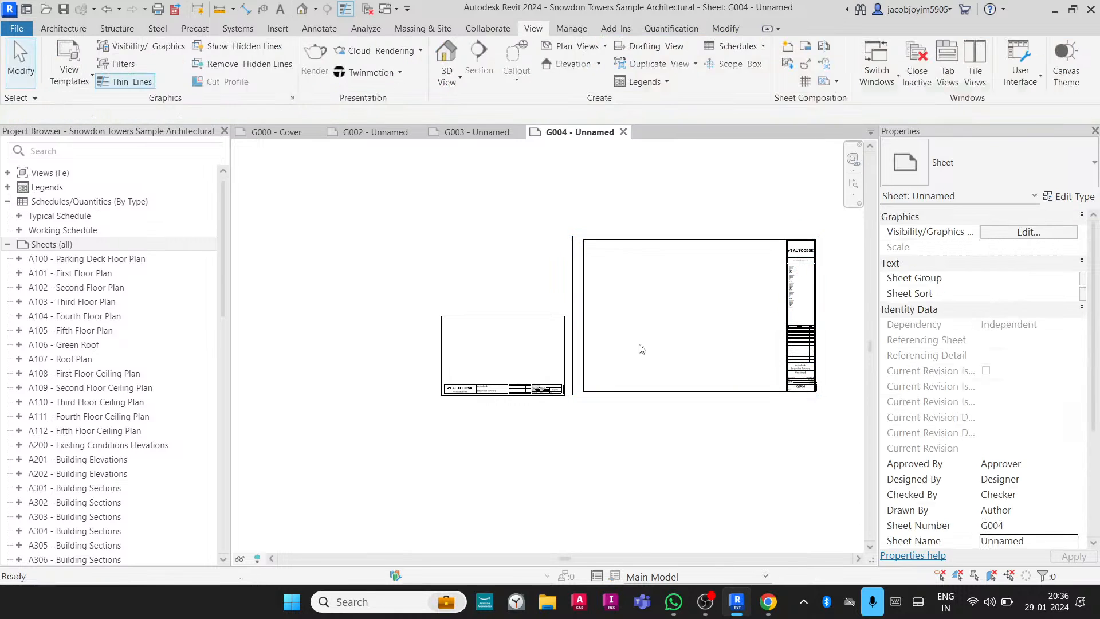
pyautogui.moveTo(650, 313); pyautogui.dragTo(564, 312, button='middle')
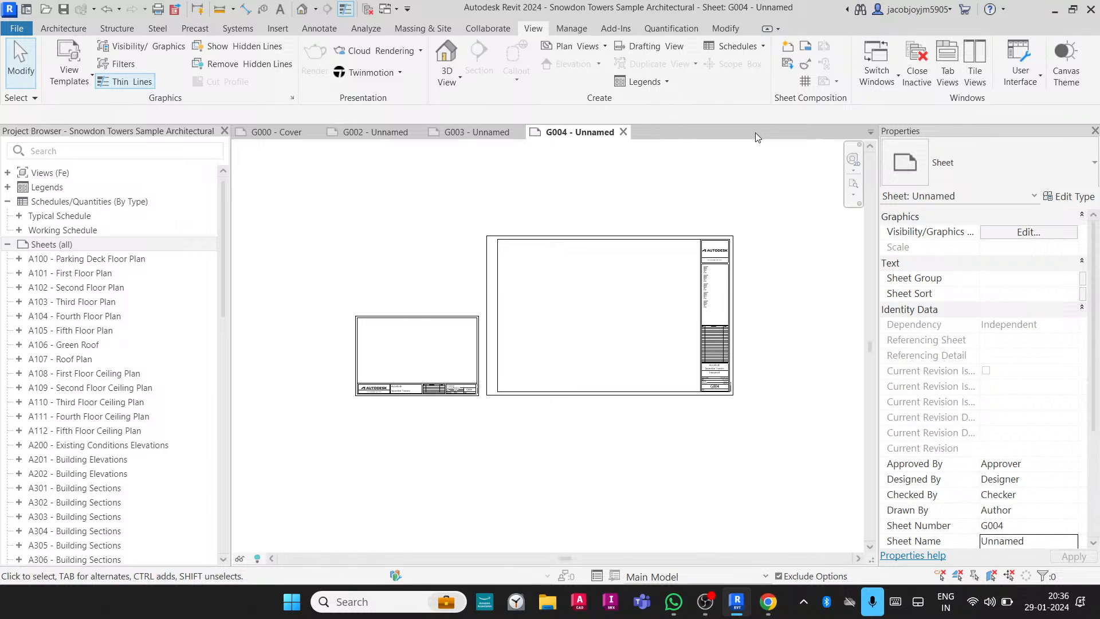
pyautogui.click(63, 30)
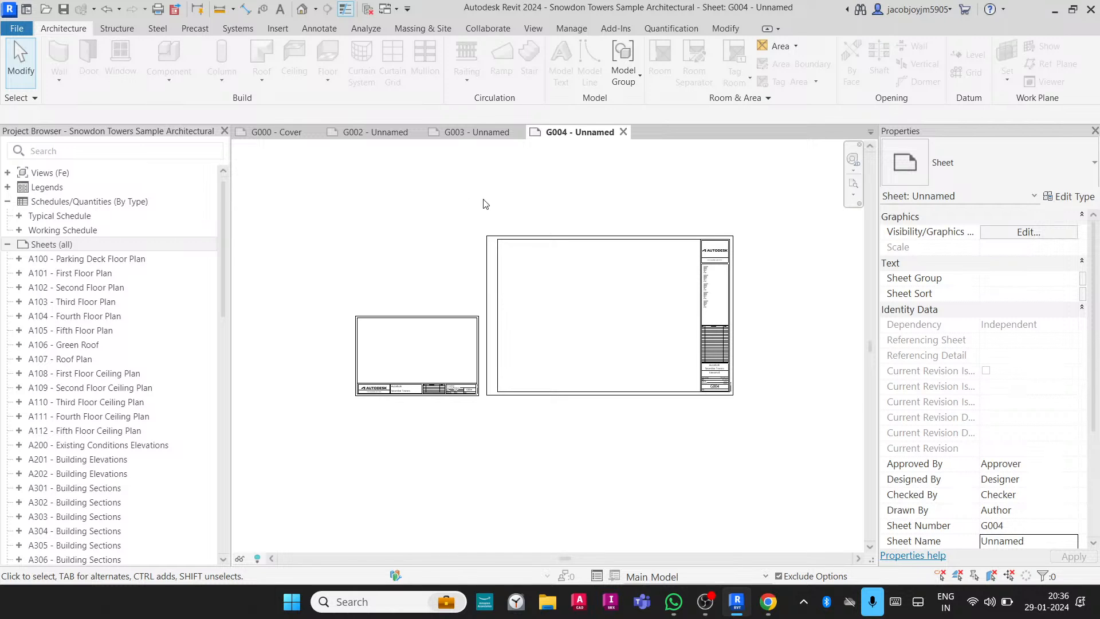
pyautogui.click(569, 242)
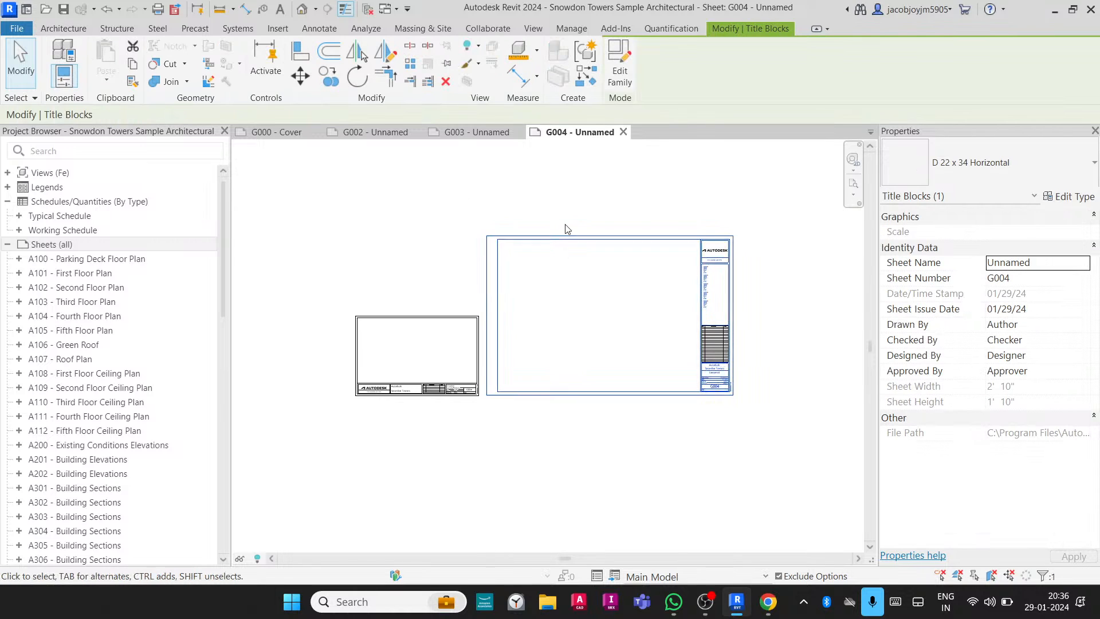
pyautogui.click(563, 220)
# Place a C 17 x 22 Horizontal title block on sheet G004, directly below the D 22 x 34 one.
pyautogui.click(532, 30)
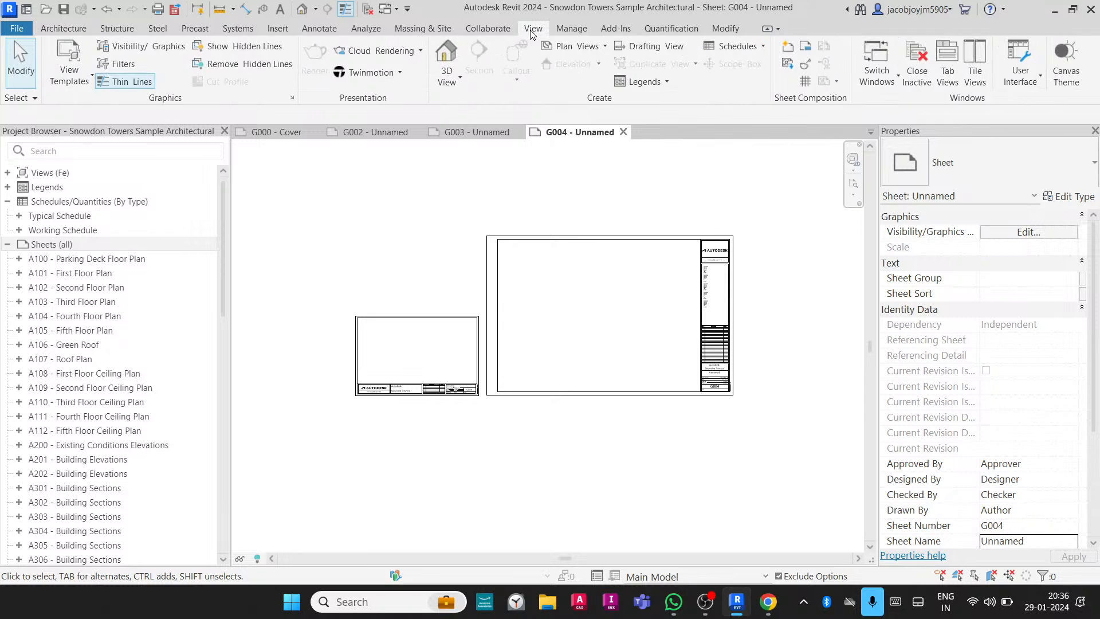
pyautogui.click(806, 47)
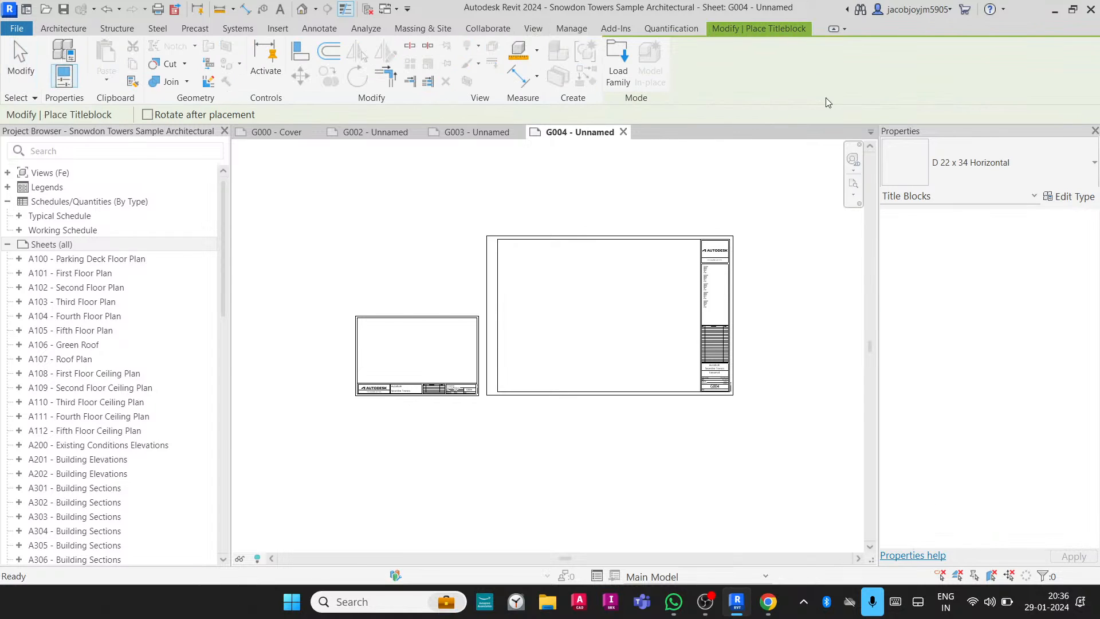
pyautogui.click(954, 174)
pyautogui.click(942, 319)
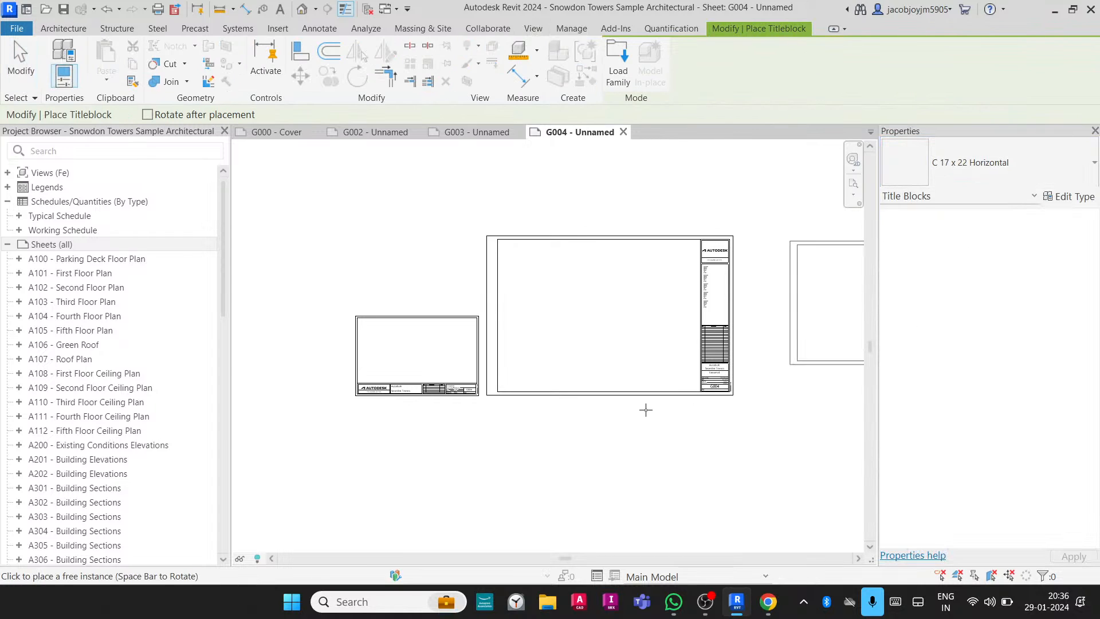
pyautogui.click(486, 536)
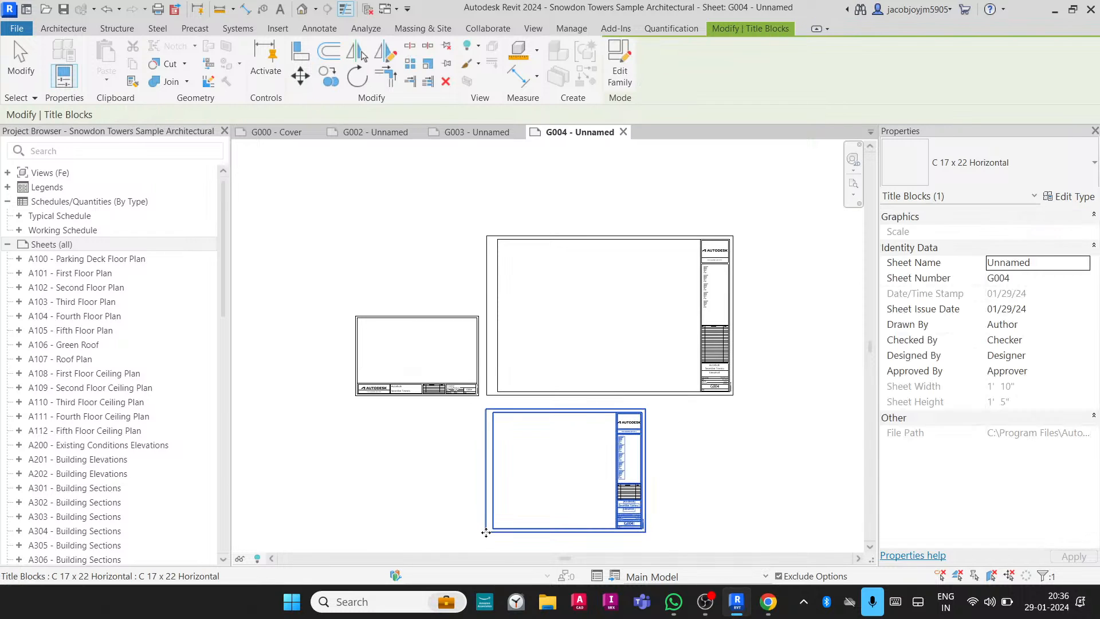
pyautogui.click(576, 460)
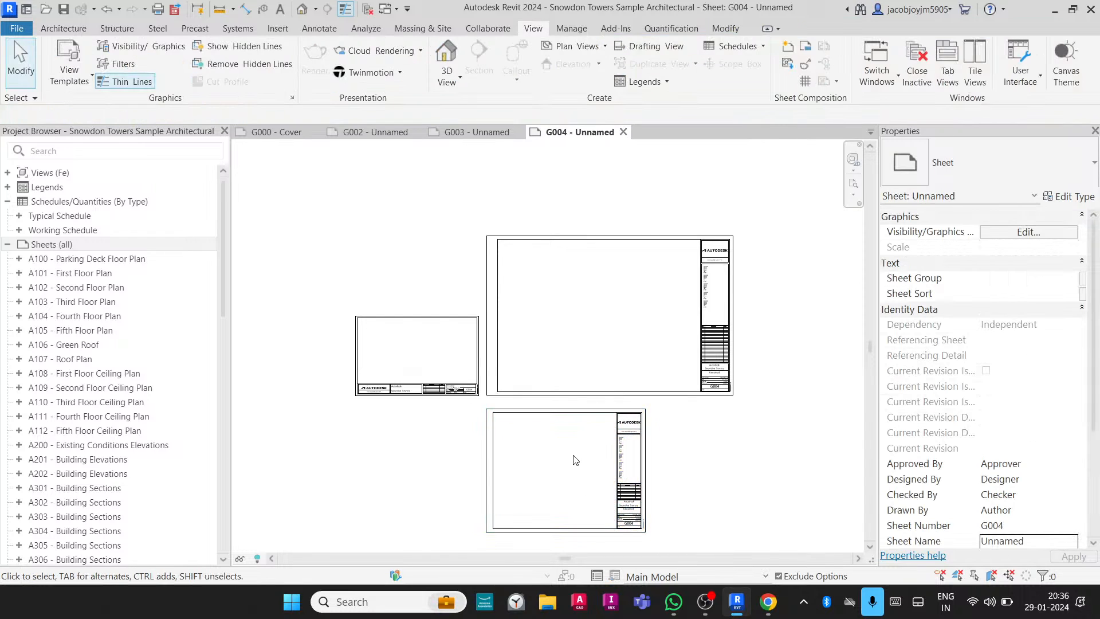
# Delete the added D 22 x 34 and C 17 x 22 title blocks from sheet G004.
pyautogui.moveTo(650, 220); pyautogui.dragTo(559, 516)
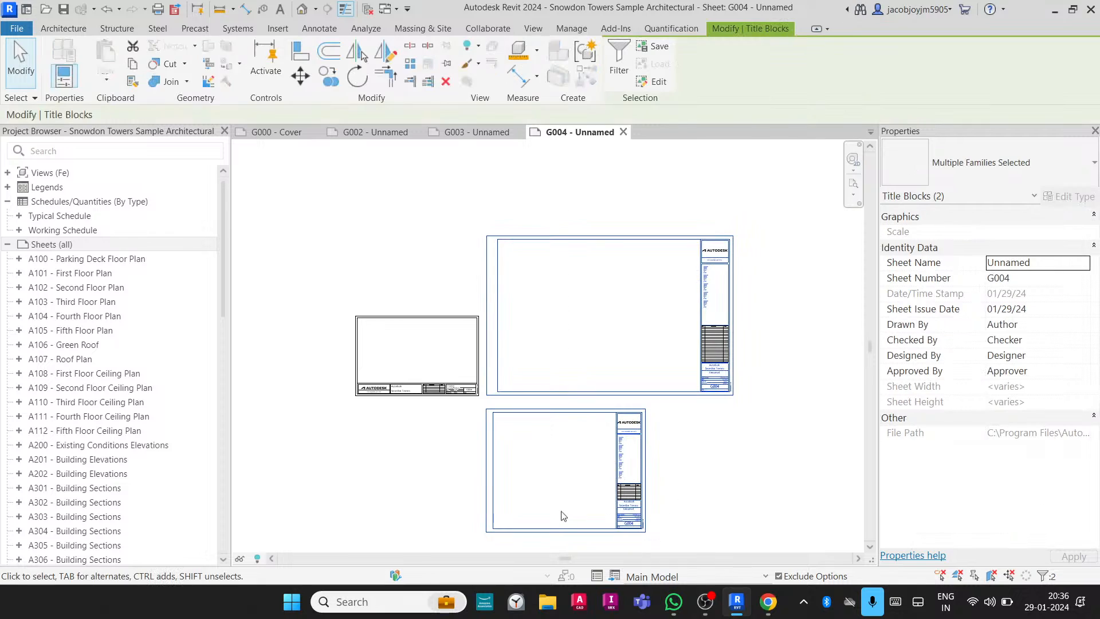
pyautogui.press('Delete')
# Change the original title block on sheet G004 to type D 22 x 34 Horizontal.
pyautogui.click(483, 347)
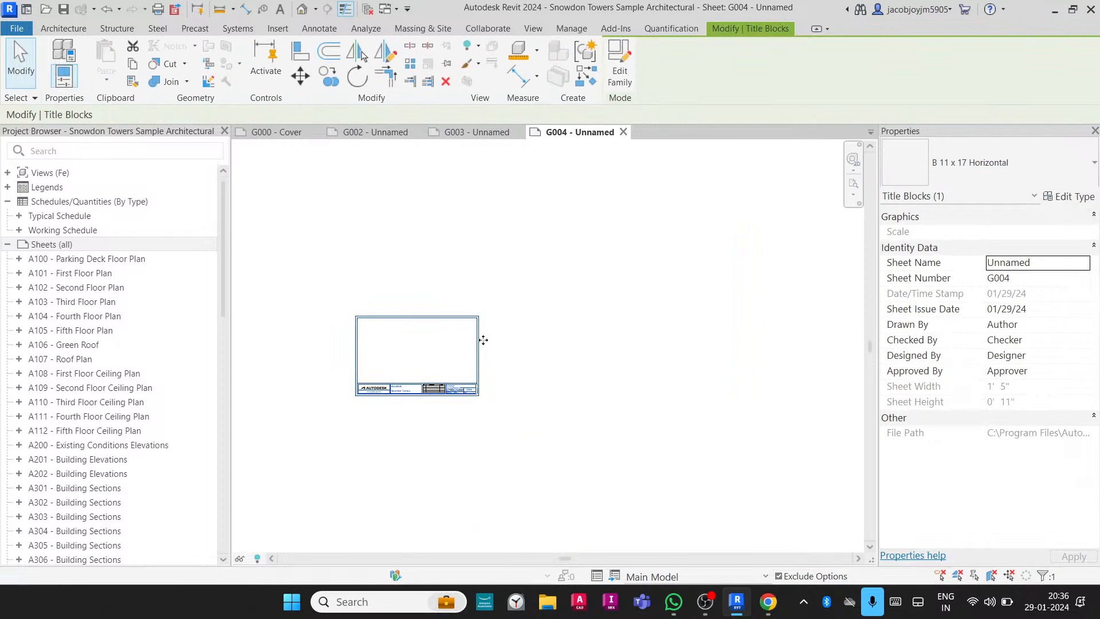
pyautogui.click(930, 163)
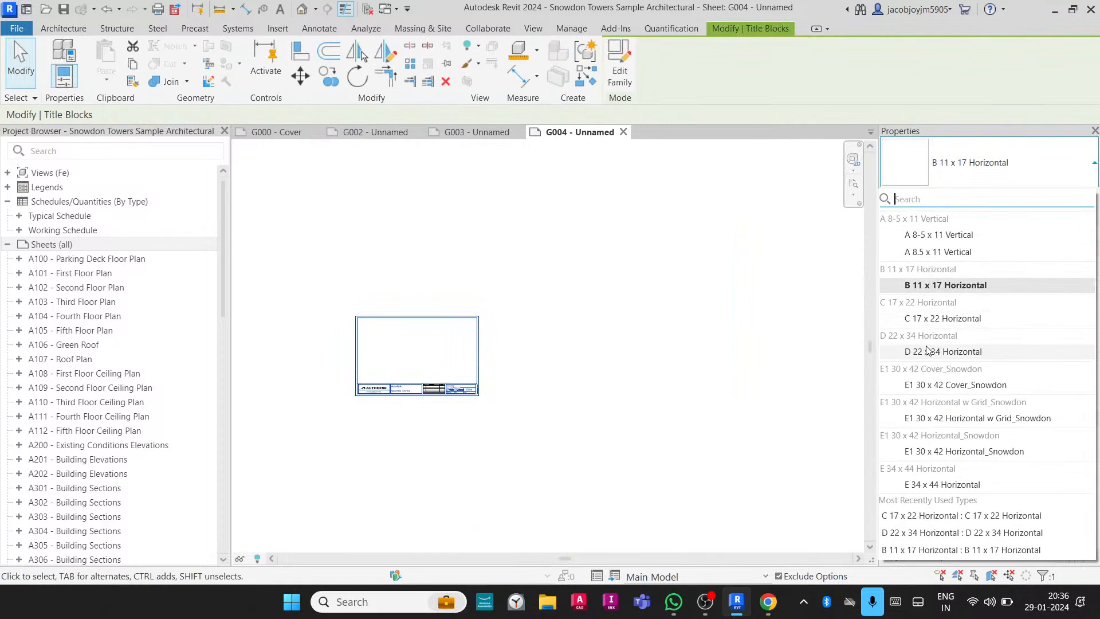
pyautogui.click(928, 351)
pyautogui.click(662, 365)
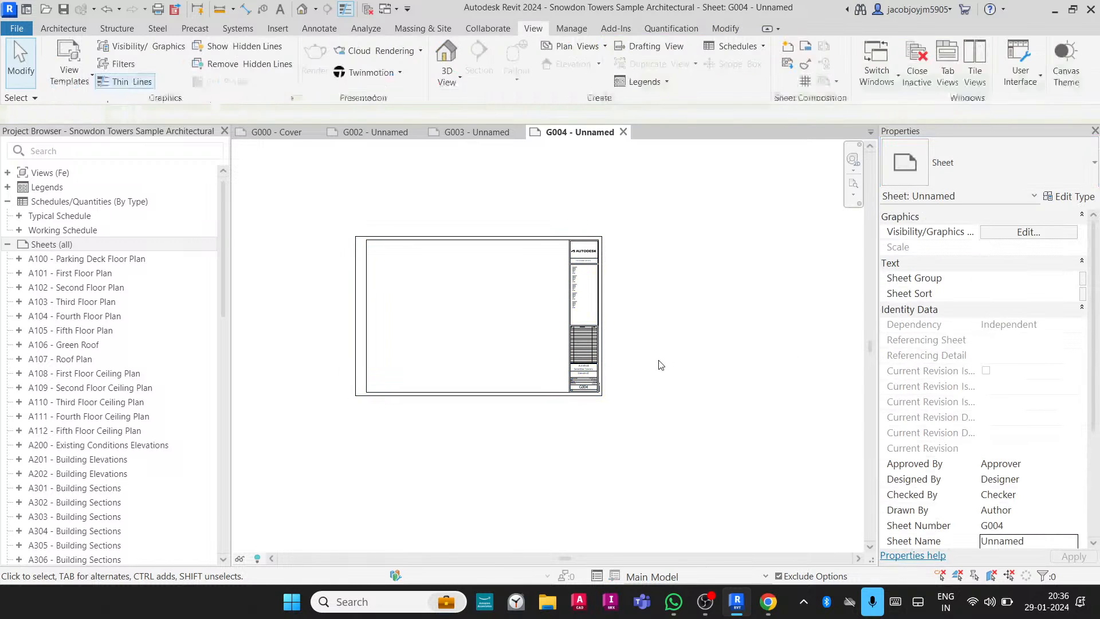
# Create a new sheet from the Sheets category with the title block option None.
pyautogui.rightClick(50, 246)
pyautogui.click(110, 252)
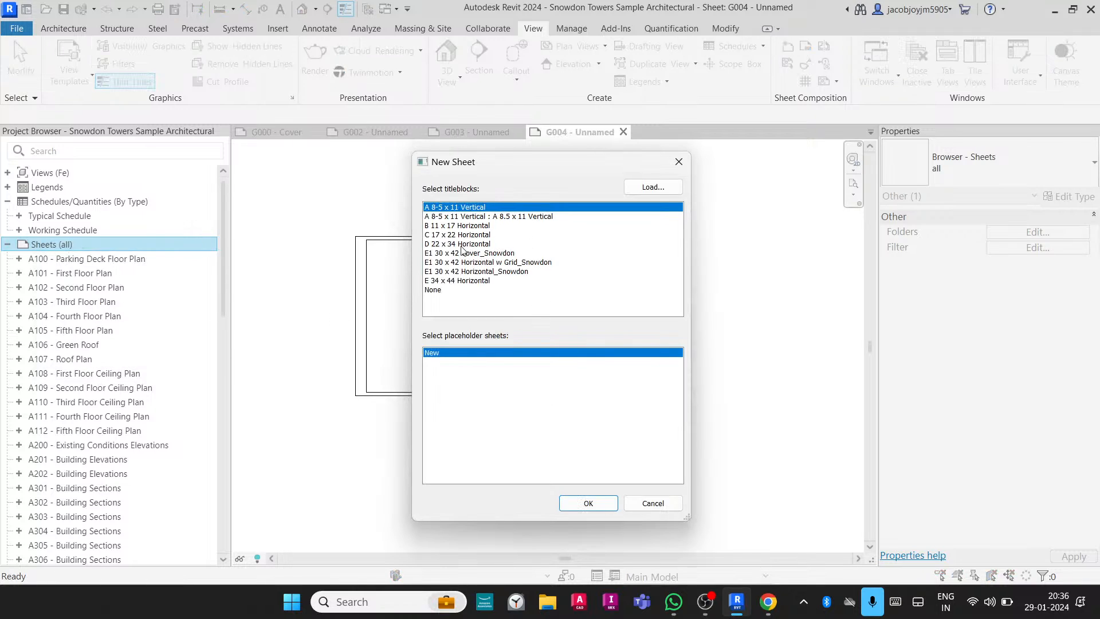
pyautogui.click(440, 291)
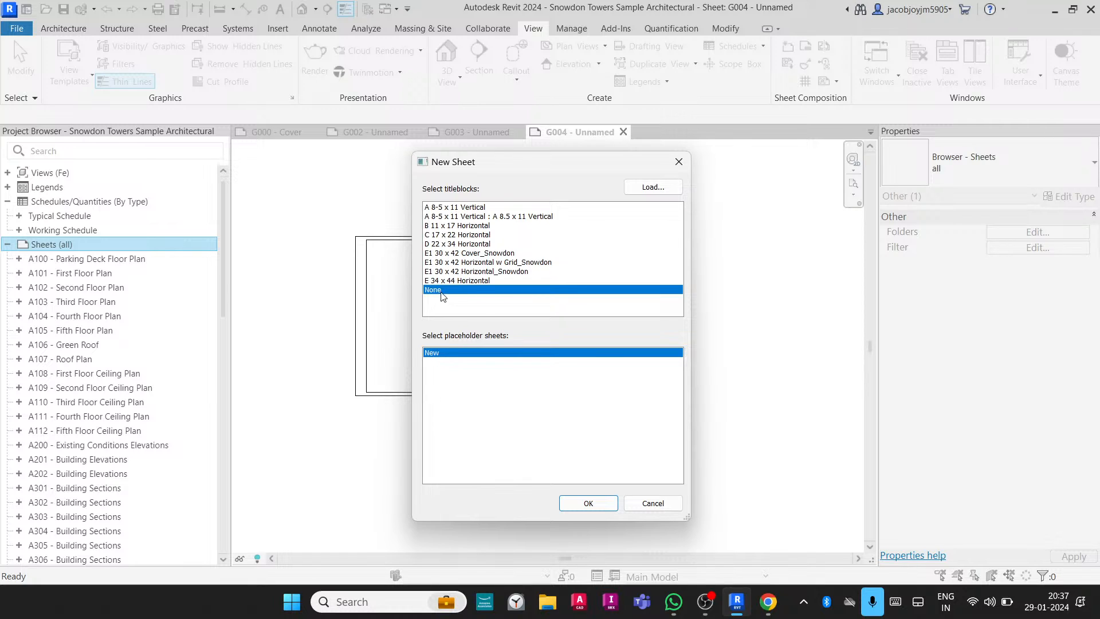
pyautogui.click(580, 504)
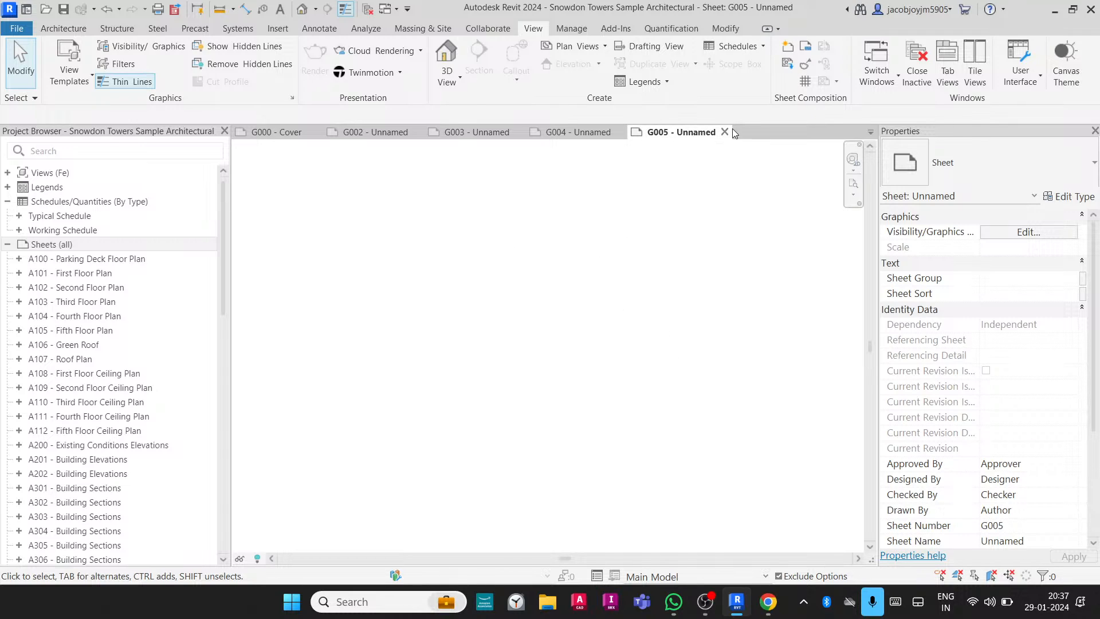
# Place an E1 30 x 42 Horizontal w Grid_Snowdon title block on the empty sheet G005.
pyautogui.click(807, 50)
pyautogui.click(946, 149)
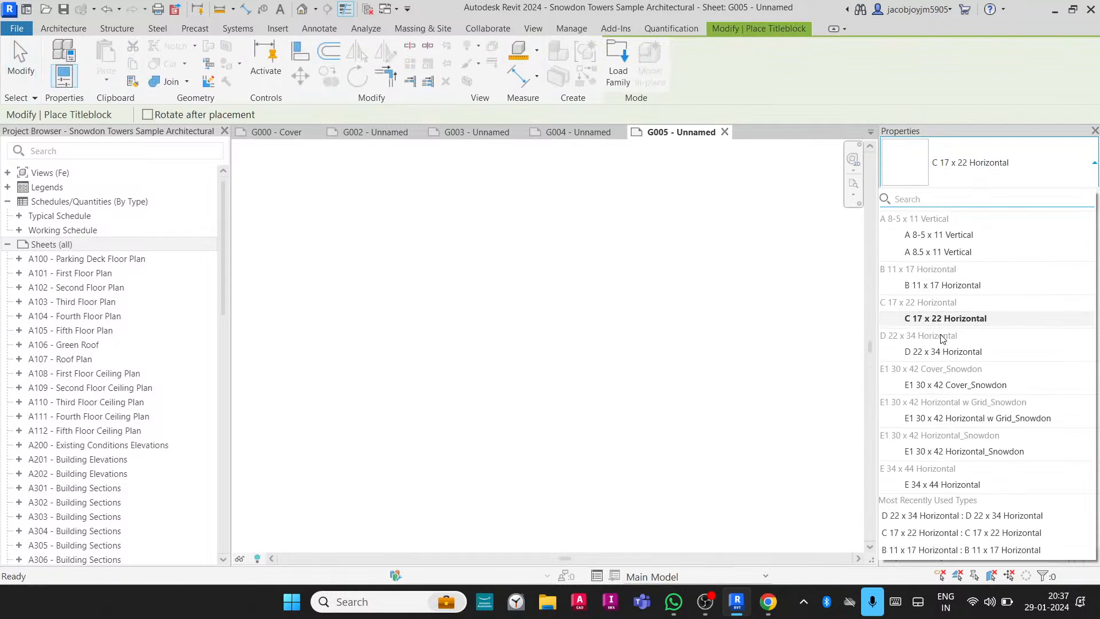
pyautogui.click(939, 418)
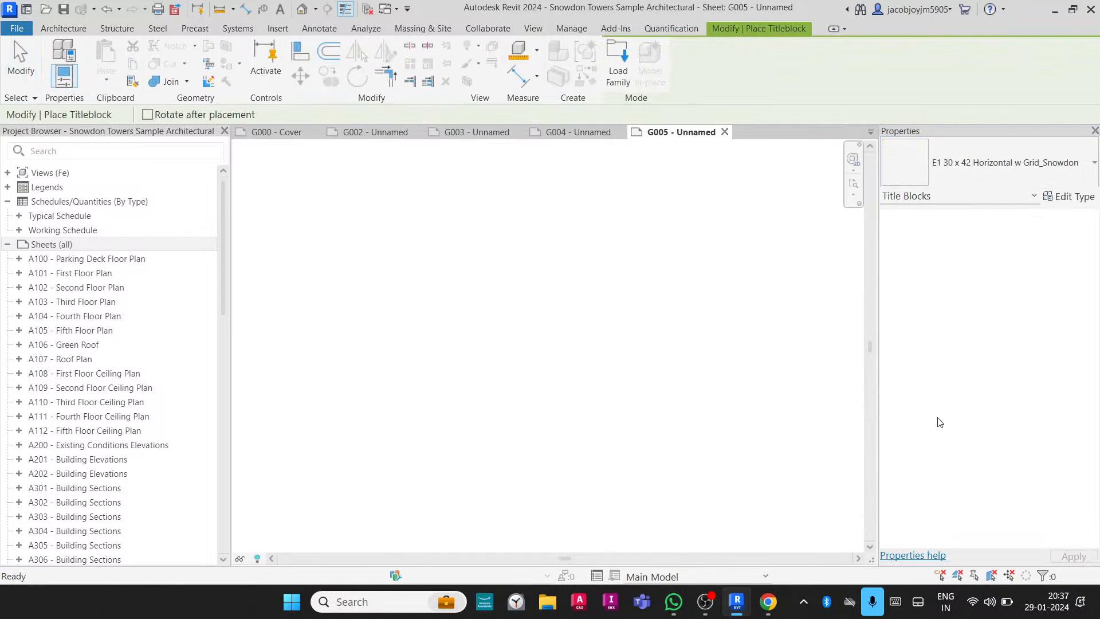
pyautogui.click(376, 412)
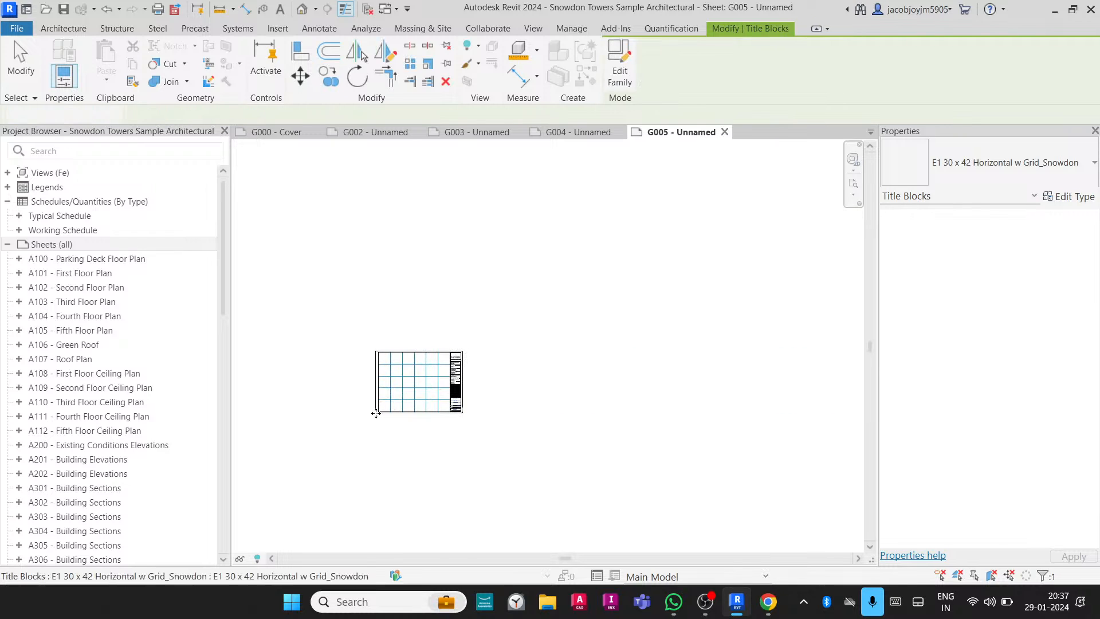
pyautogui.click(362, 416)
pyautogui.scroll(1, 362, 416)
pyautogui.middleClick(362, 416)
pyautogui.middleClick(362, 416)
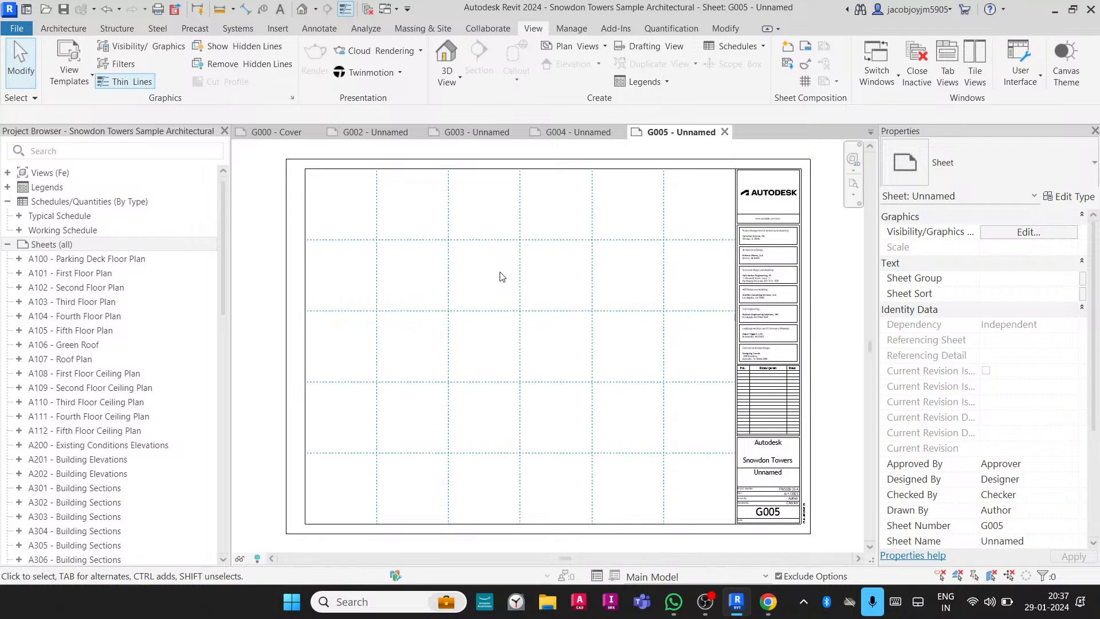
# Examine the properties of the gridded title block on sheet G005, including its column and row settings.
pyautogui.scroll(-3, 500, 277)
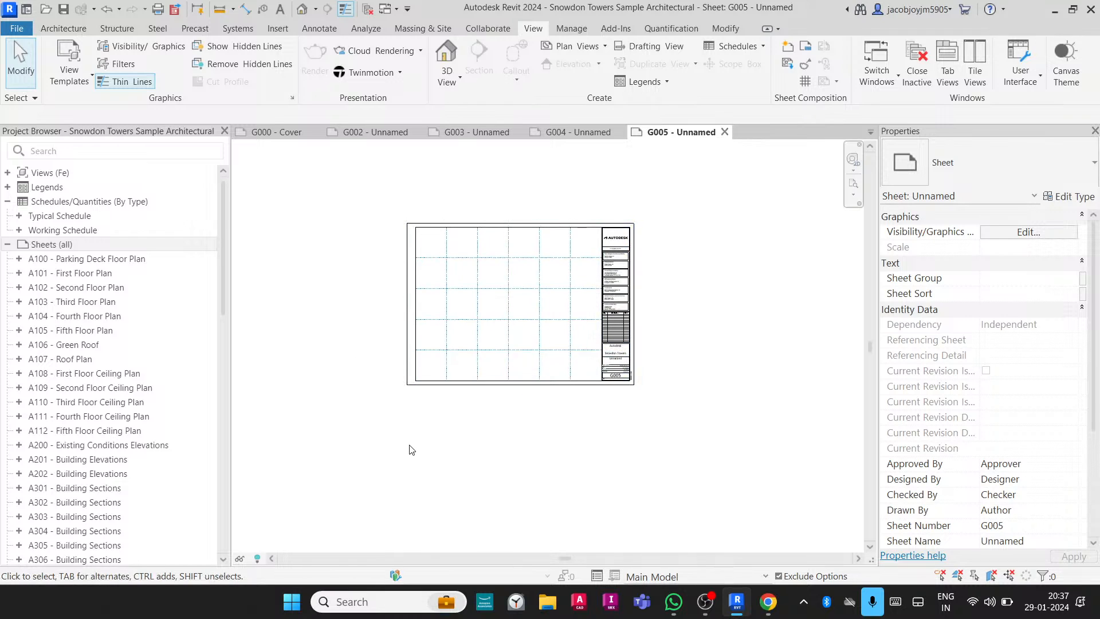
pyautogui.click(408, 382)
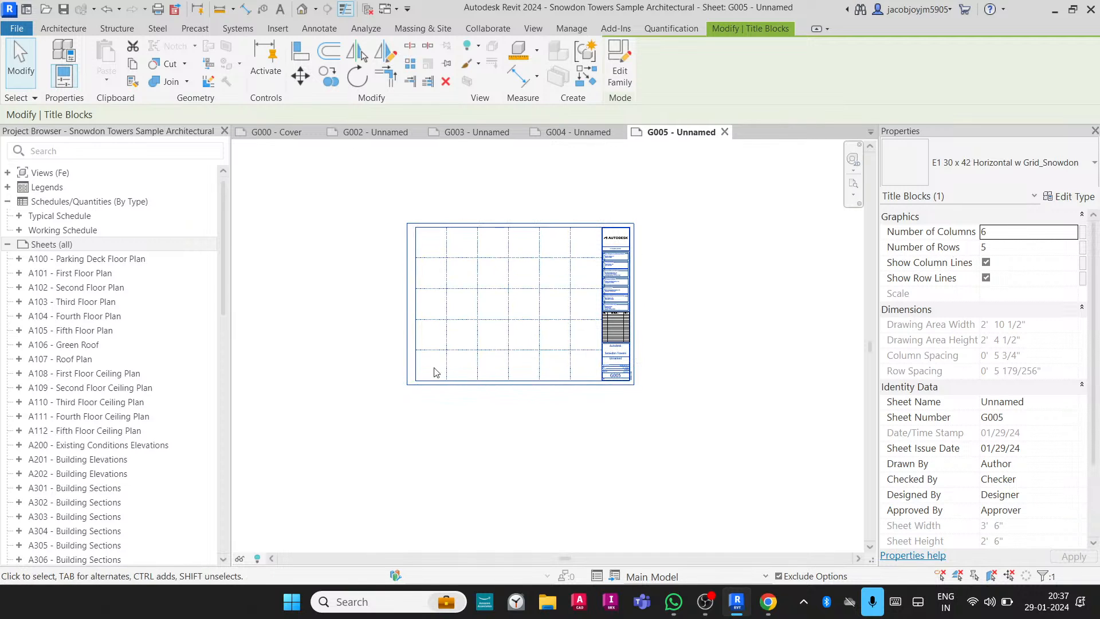
pyautogui.click(723, 319)
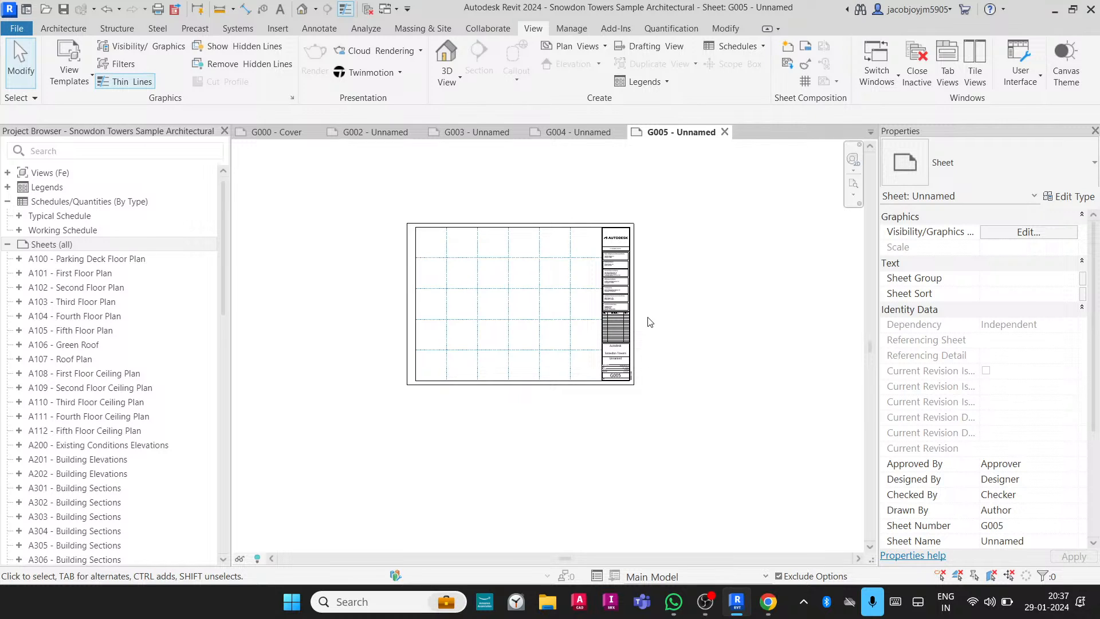
# Examine the model categories in sheet G005's visibility/graphic overrides, including the Site subcategories, and select all of them.
pyautogui.press('v')
pyautogui.press('v')
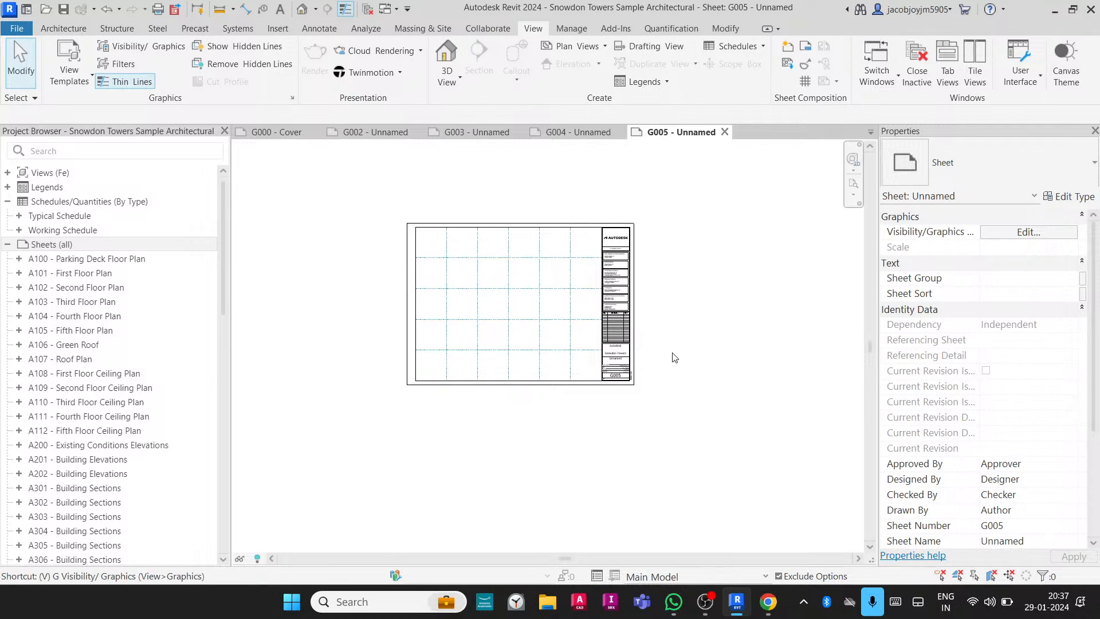
pyautogui.click(294, 146)
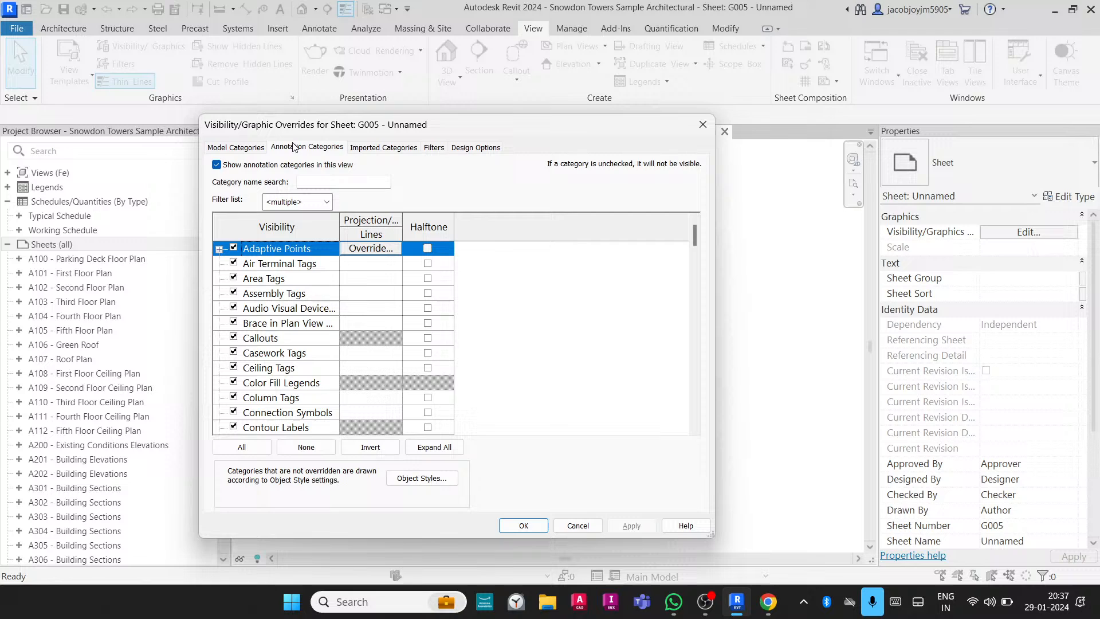
pyautogui.click(233, 148)
pyautogui.click(262, 294)
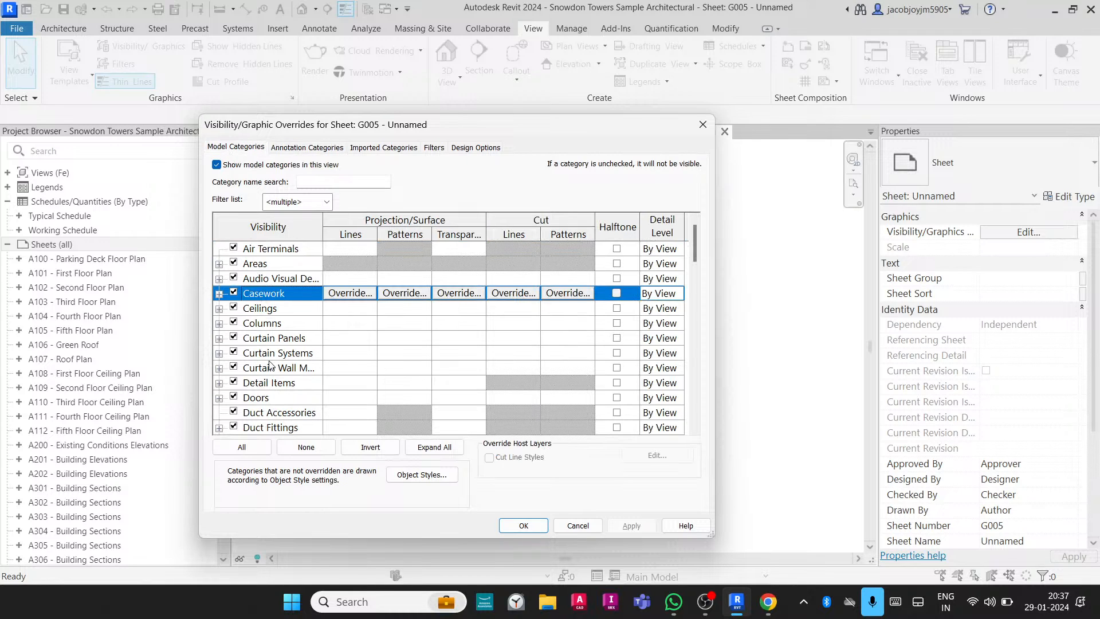
pyautogui.press('s')
pyautogui.press('t')
pyautogui.scroll(-2, 269, 361)
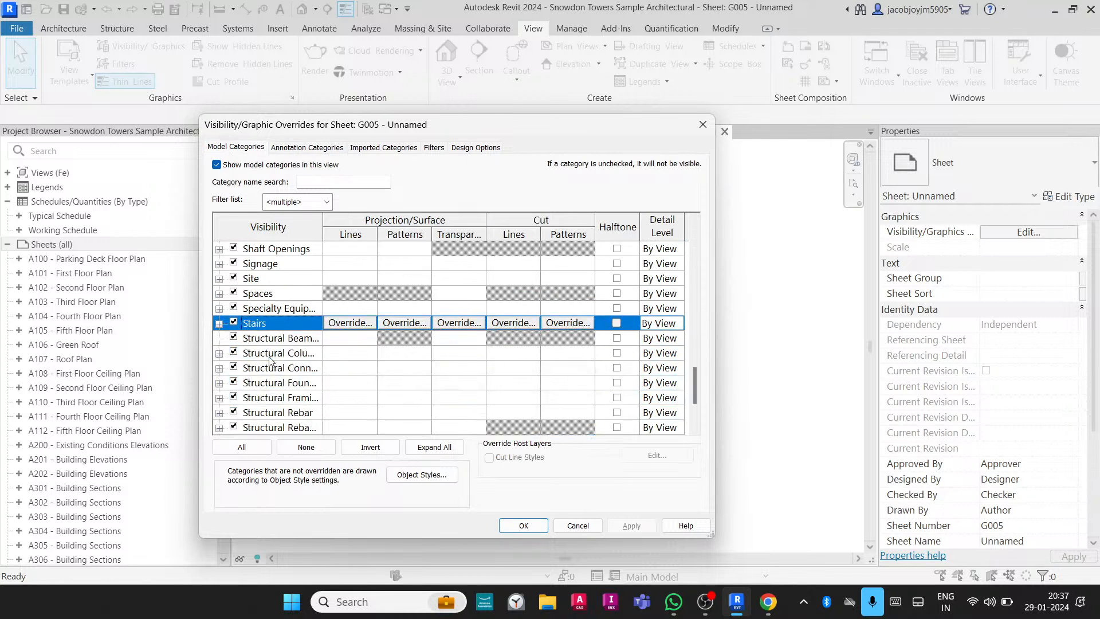
pyautogui.click(255, 278)
pyautogui.click(219, 279)
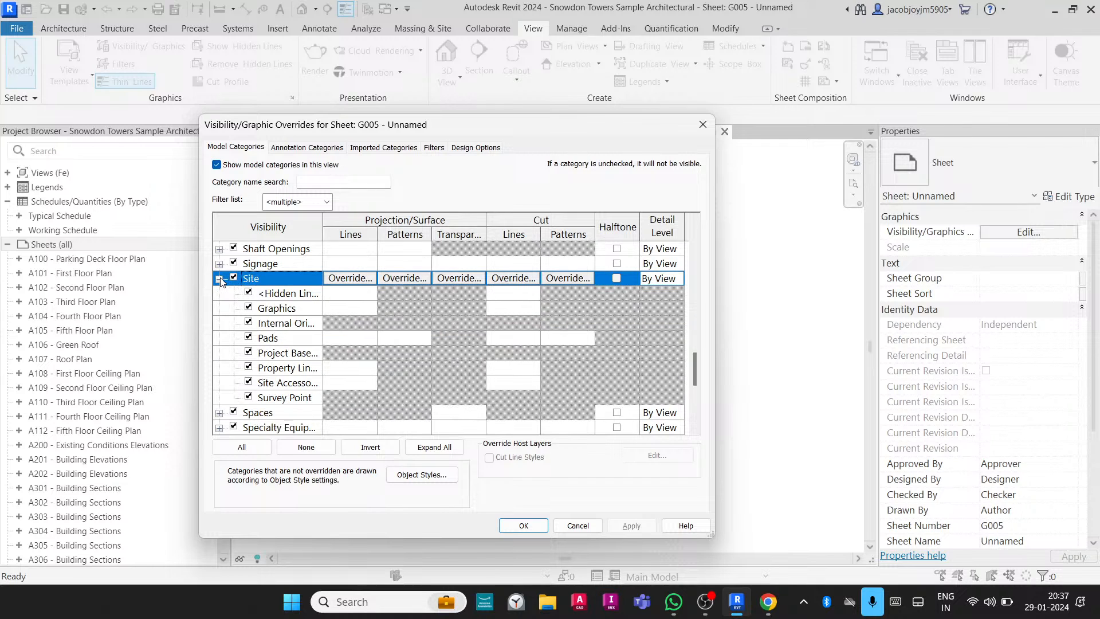
pyautogui.scroll(-1, 290, 375)
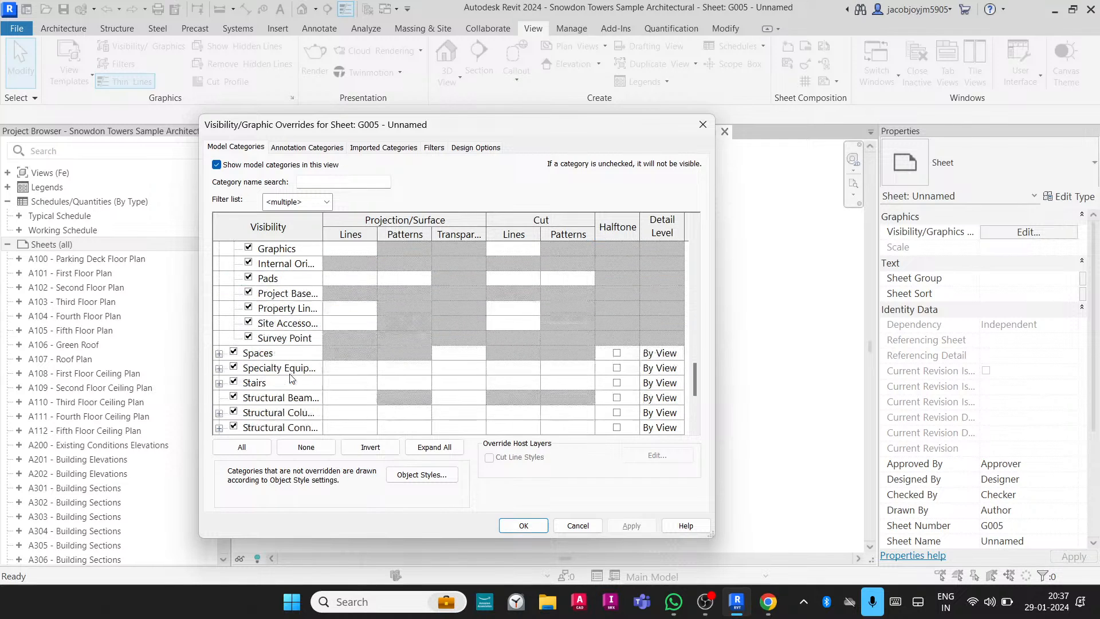
pyautogui.click(254, 448)
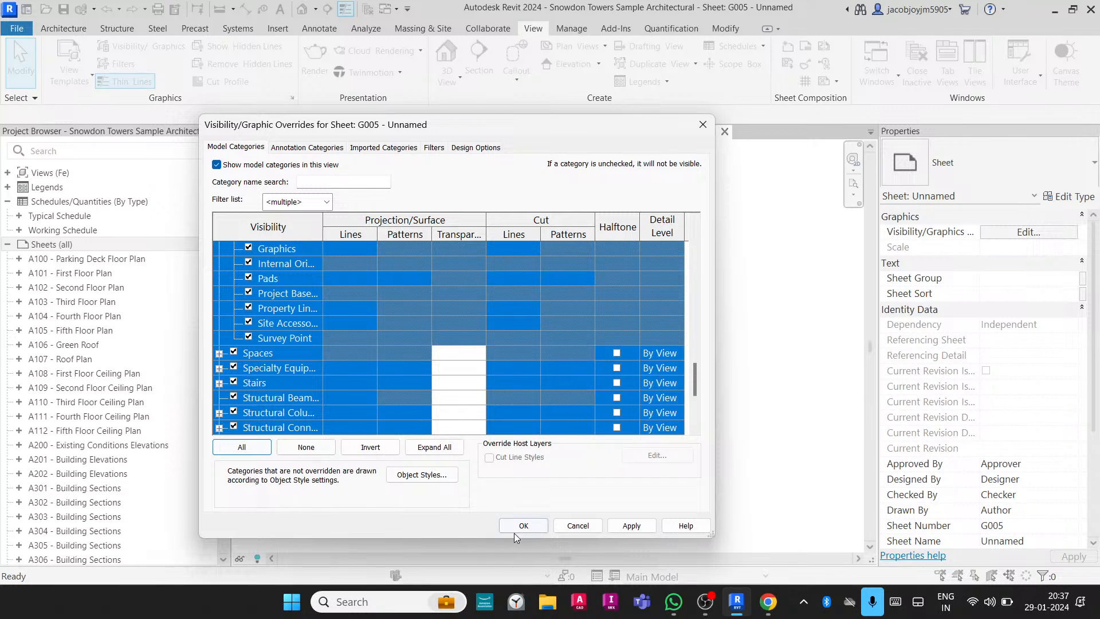
pyautogui.click(516, 530)
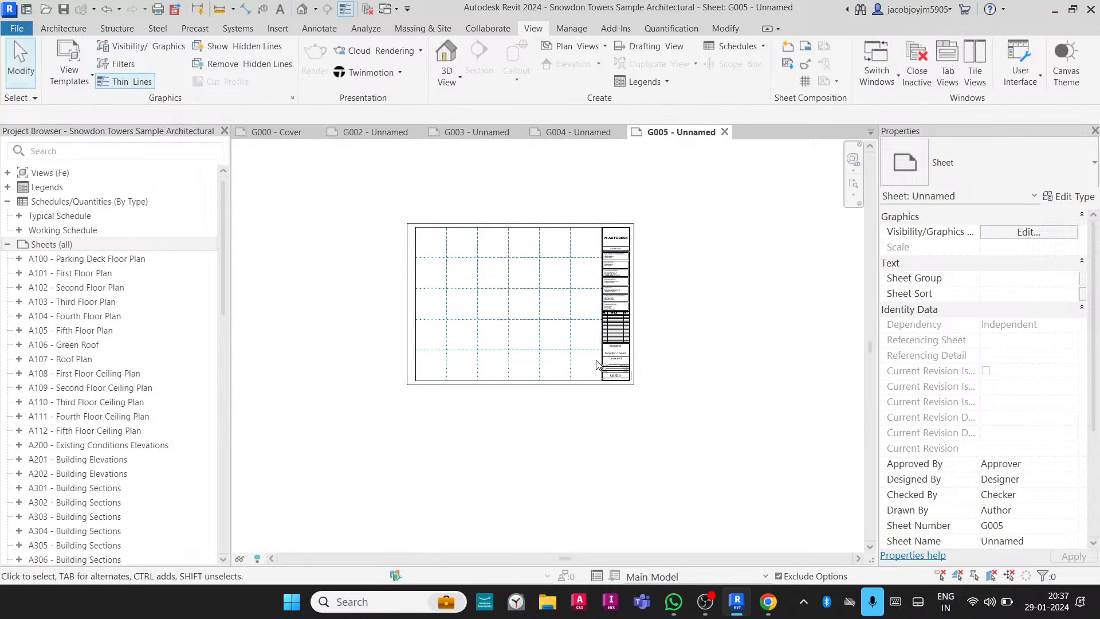
# Review the annotation categories, with all of them selected, and the imported categories in sheet G005's visibility/graphic overrides.
pyautogui.press('v')
pyautogui.press('g')
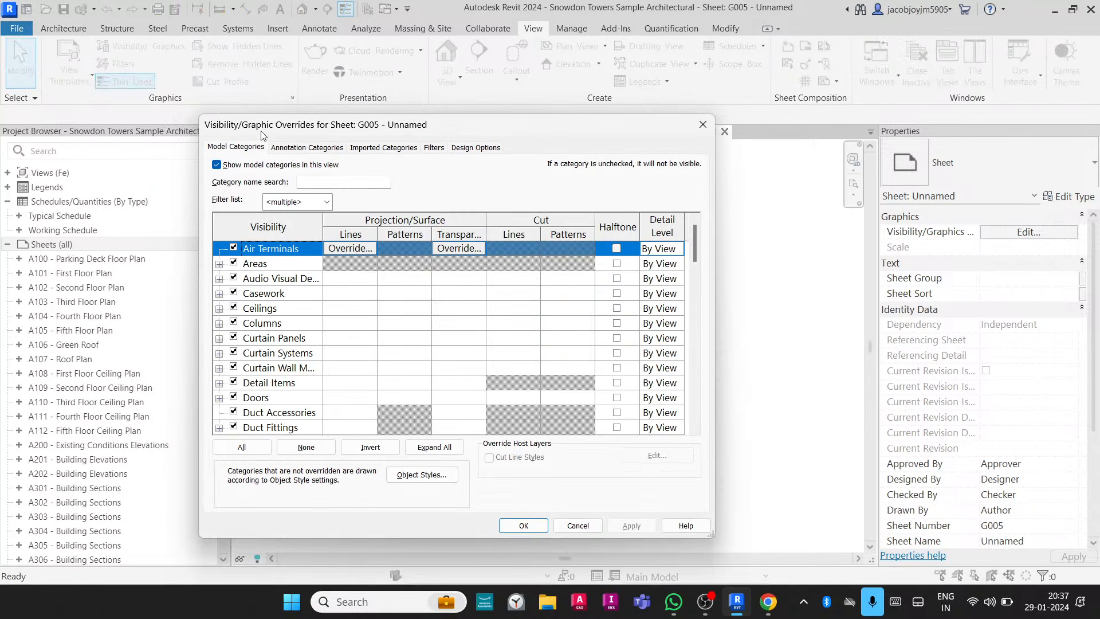
pyautogui.click(307, 148)
pyautogui.click(244, 446)
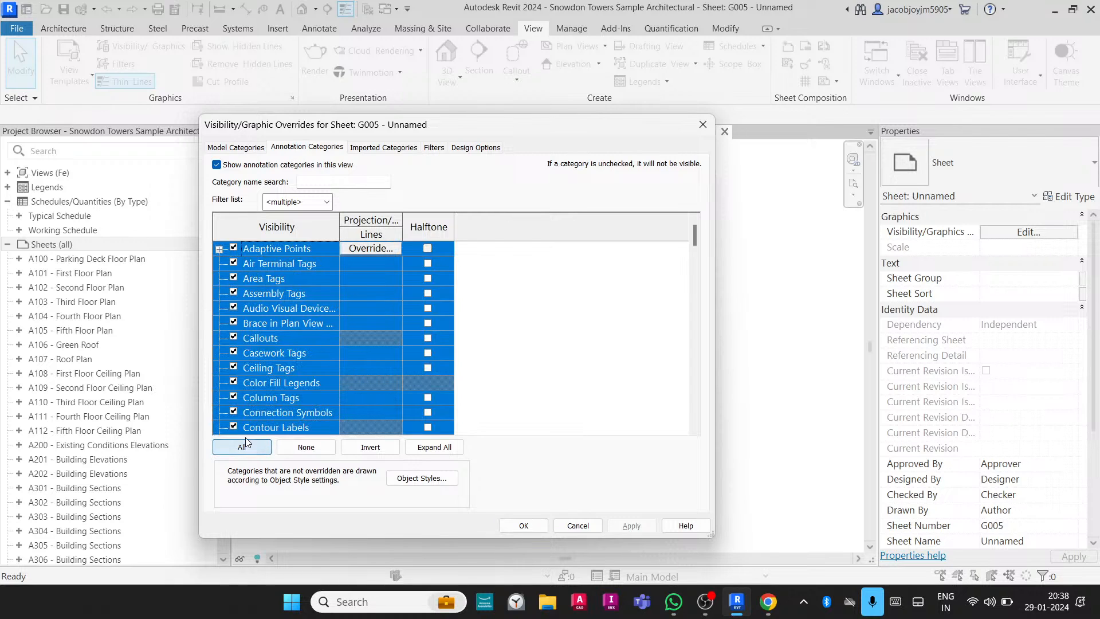
pyautogui.click(233, 427)
pyautogui.click(362, 148)
pyautogui.click(524, 526)
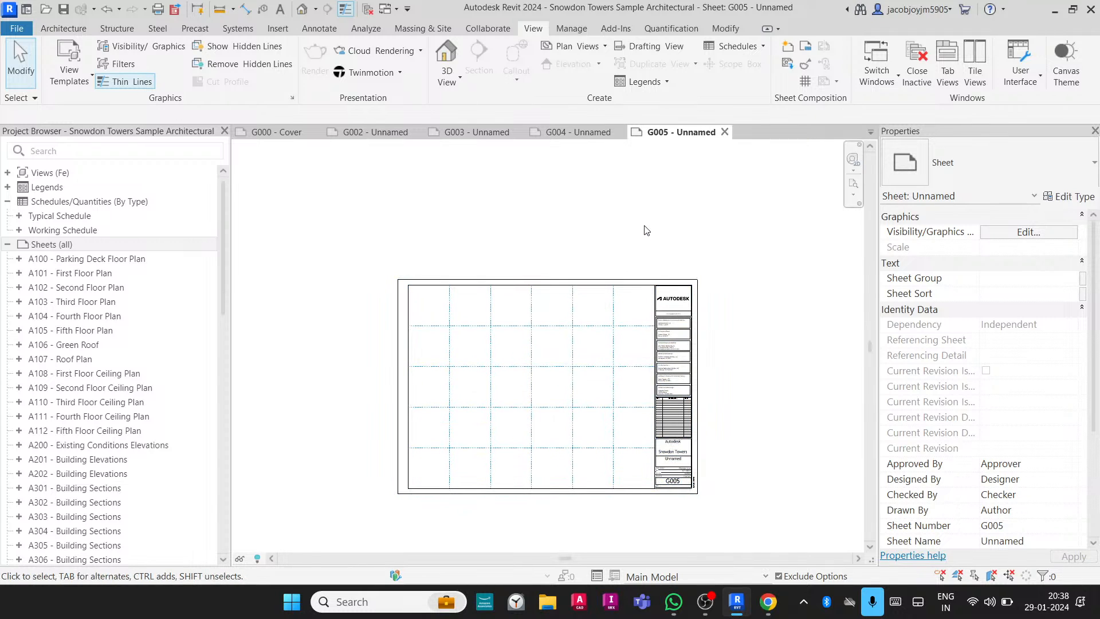
# Check how the title block grid on sheet G005 appears in print preview, then return to the sheet.
pyautogui.hotkey('ctrl', 'p')
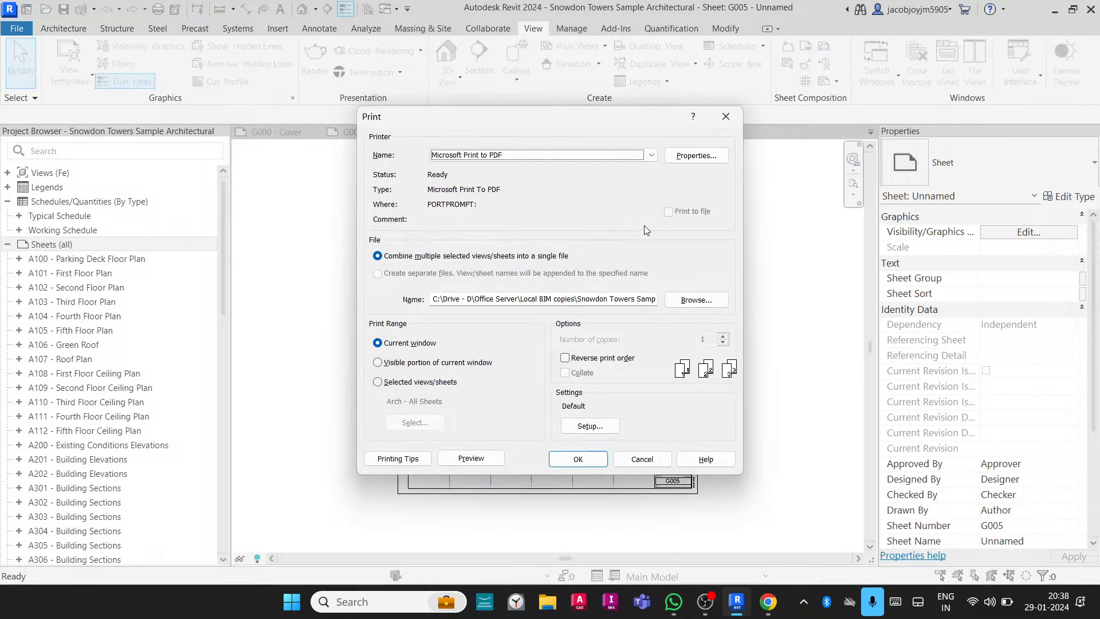
pyautogui.click(487, 459)
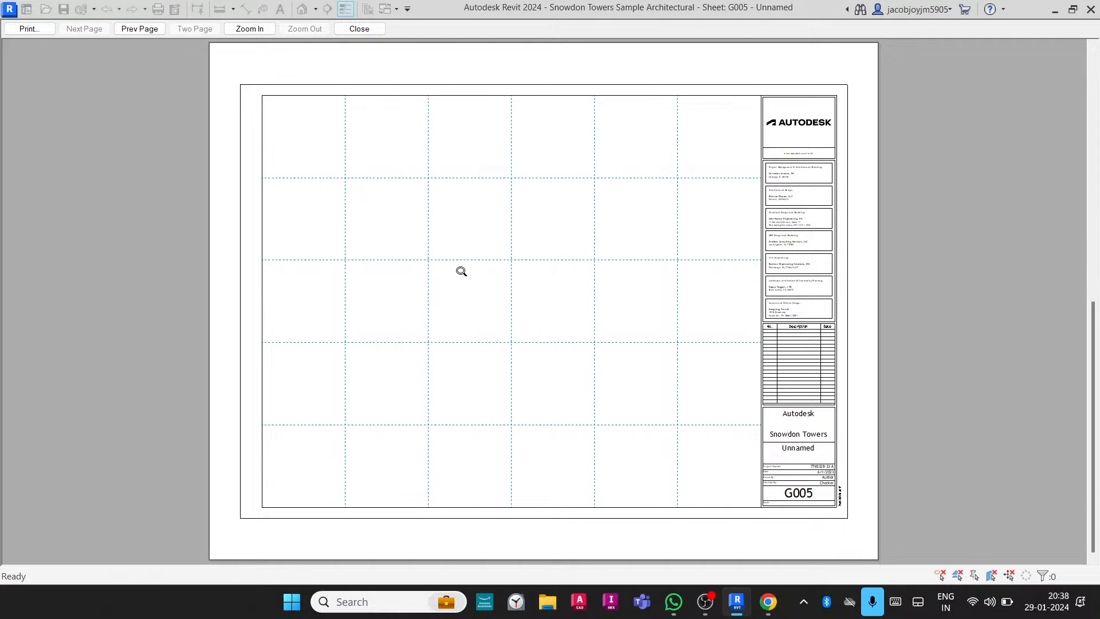
pyautogui.press('Escape')
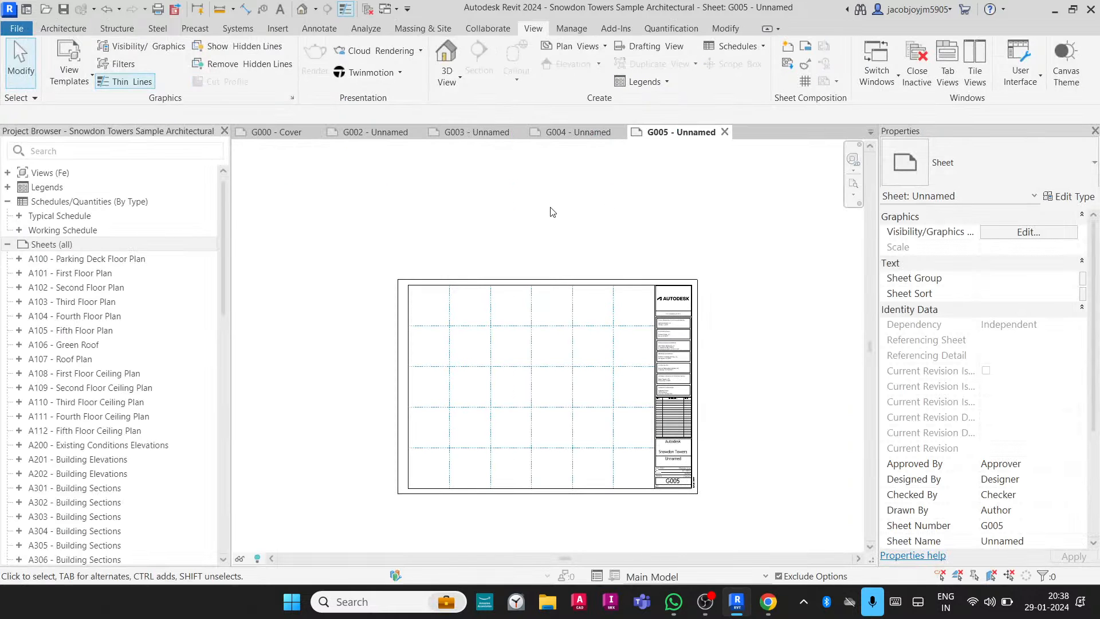
# Draw a zigzag chain of three detail lines above the title block, the first about 1' - 5" long at 49°.
pyautogui.press('d')
pyautogui.press('l')
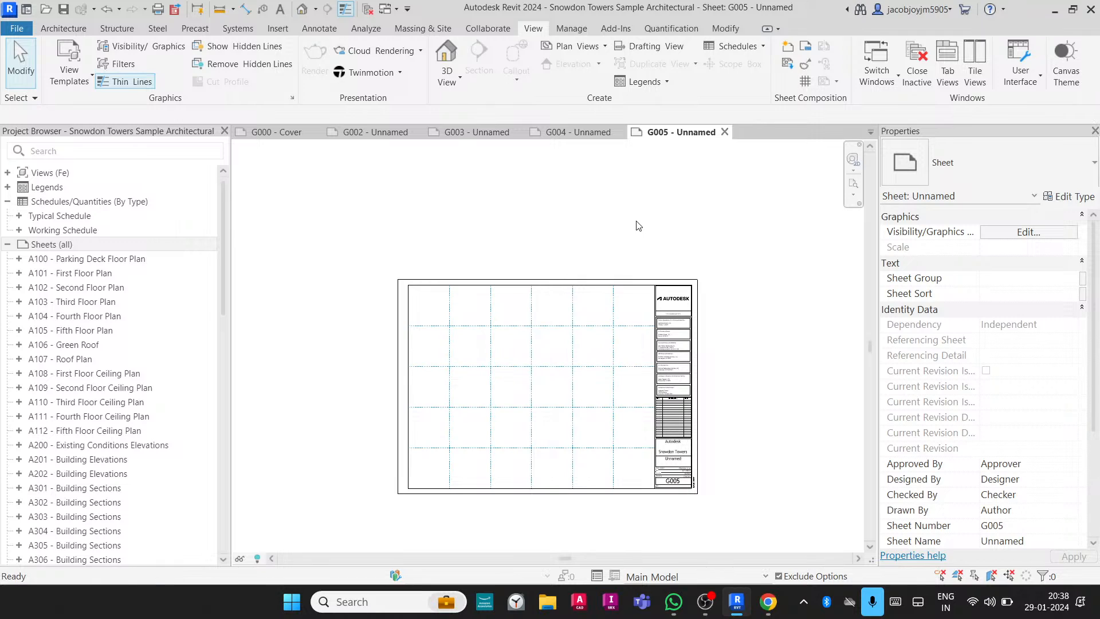
pyautogui.click(443, 263)
pyautogui.click(522, 172)
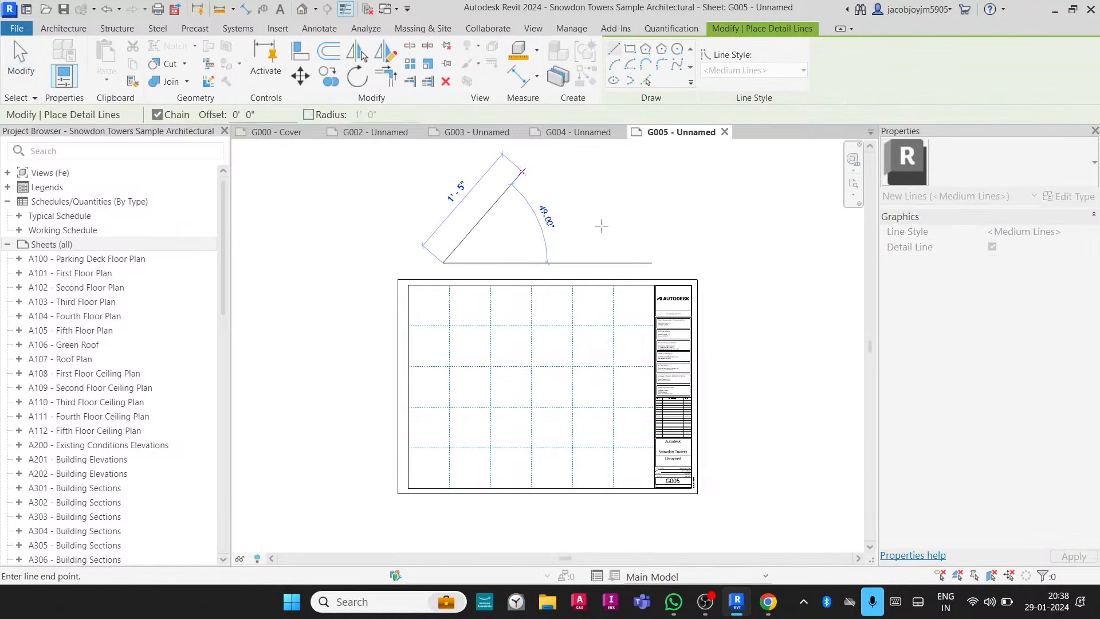
pyautogui.click(640, 256)
pyautogui.click(690, 185)
pyautogui.press('Escape')
pyautogui.press('Escape')
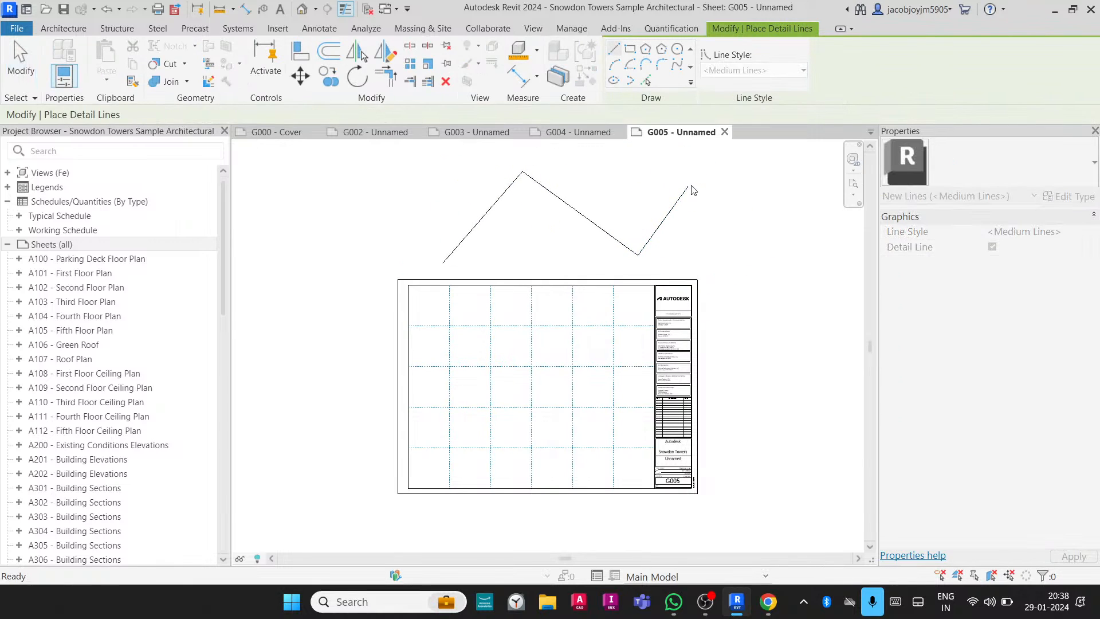
# Preview the print of sheet G005 with the detail lines outside the title block, then close the preview.
pyautogui.hotkey('ctrl', 'p')
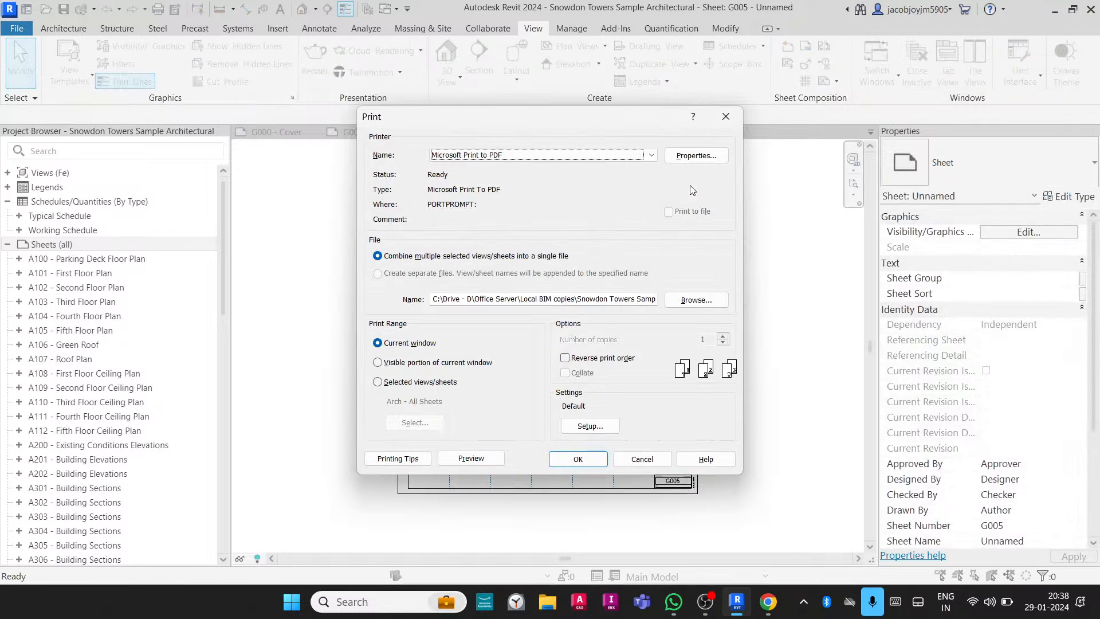
pyautogui.click(471, 459)
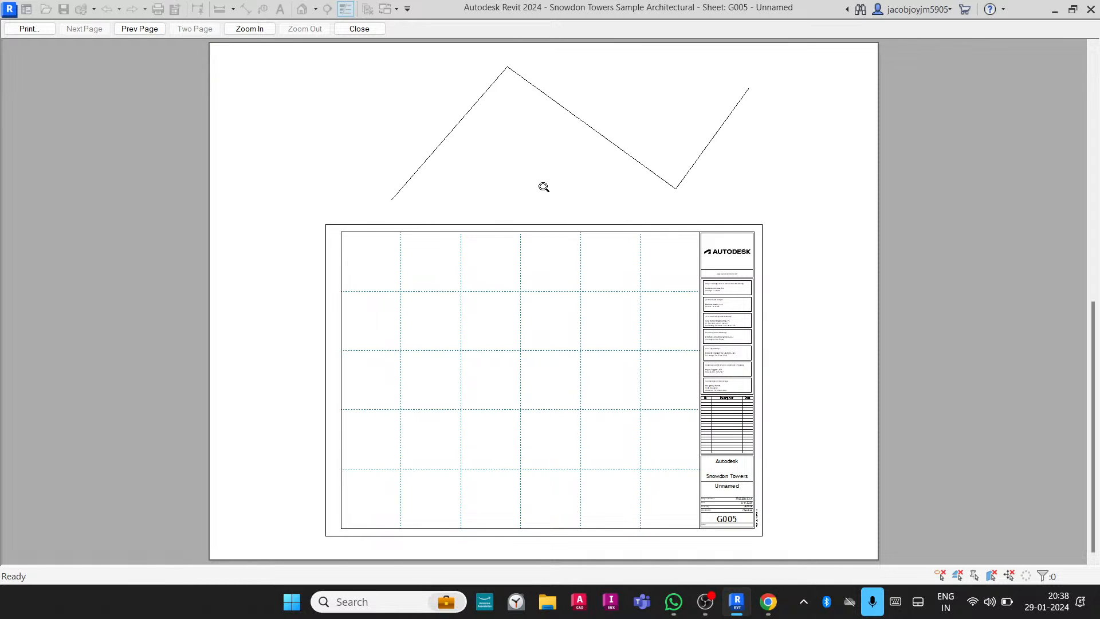
pyautogui.press('Escape')
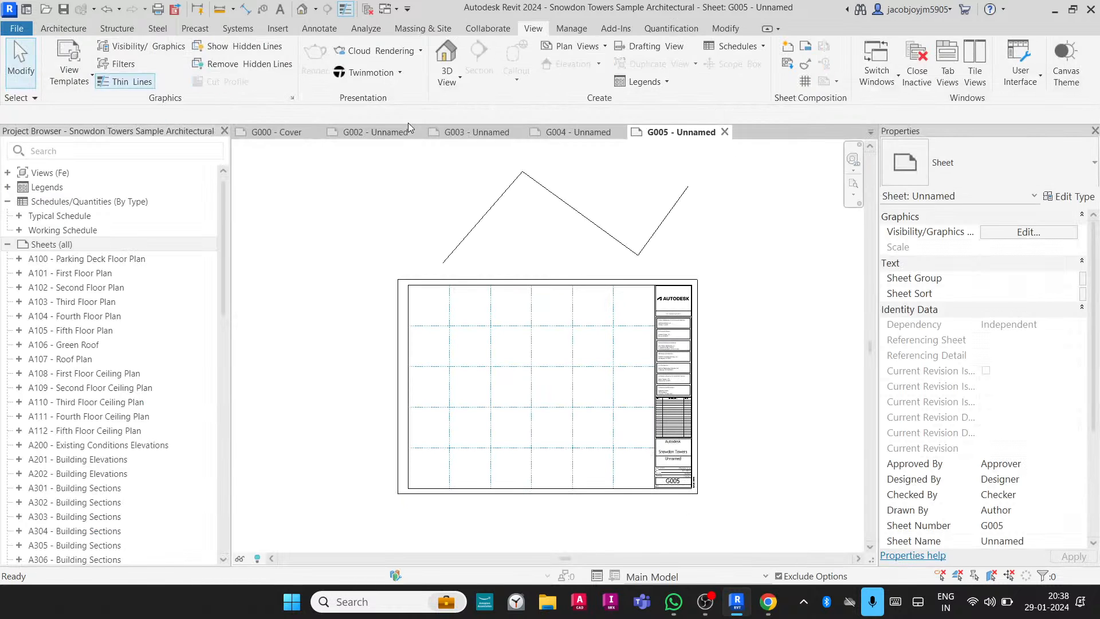
# Delete the zigzag detail lines above the title block on sheet G005.
pyautogui.moveTo(575, 240); pyautogui.dragTo(581, 313, button='middle')
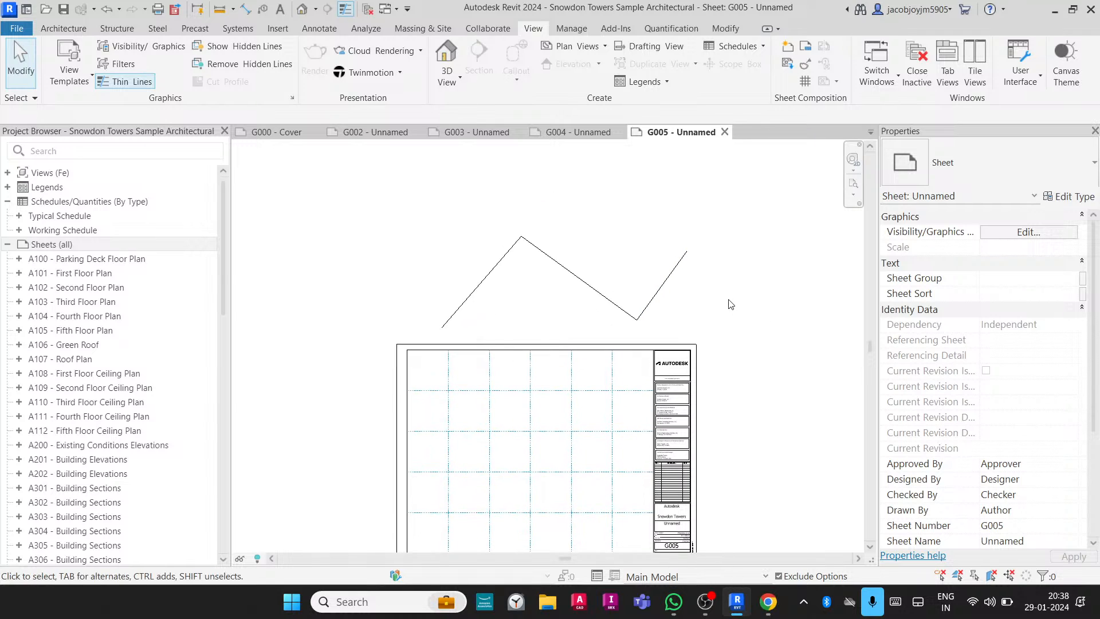
pyautogui.moveTo(727, 302); pyautogui.dragTo(335, 231)
pyautogui.press('Delete')
pyautogui.press('z')
pyautogui.press('f')
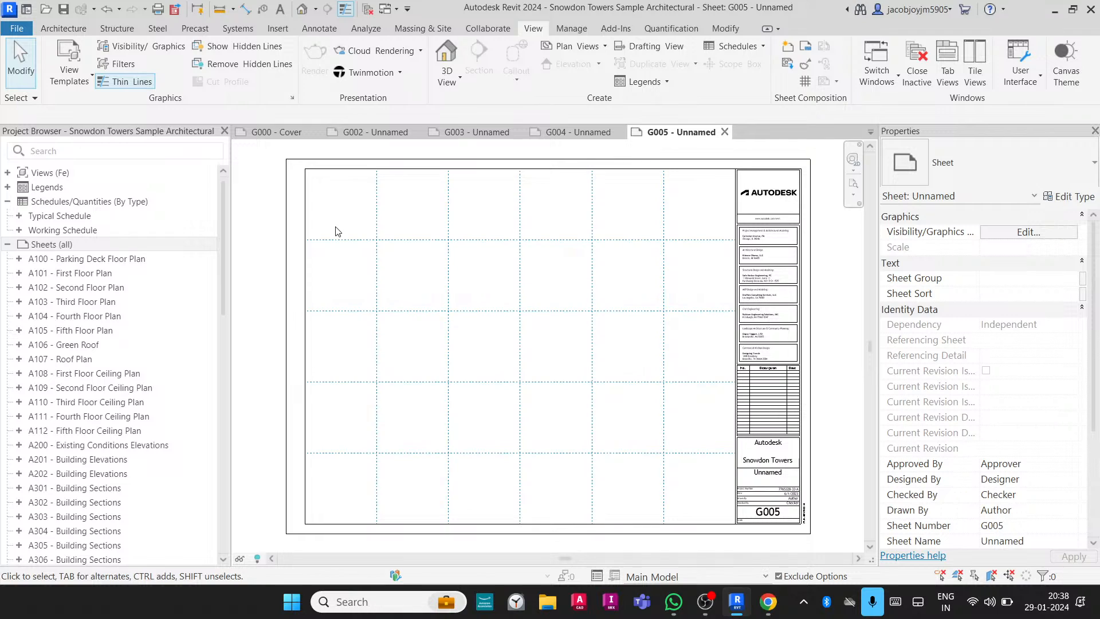
# Duplicate the L1 floor plan view and close the copy to return to sheet G005.
pyautogui.click(8, 202)
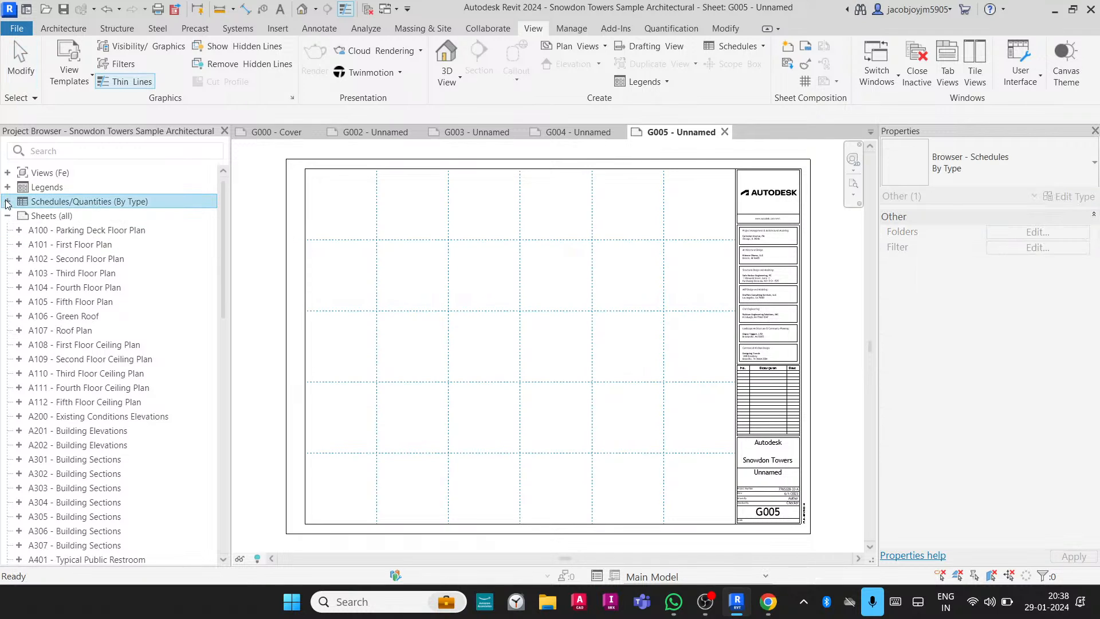
pyautogui.click(8, 216)
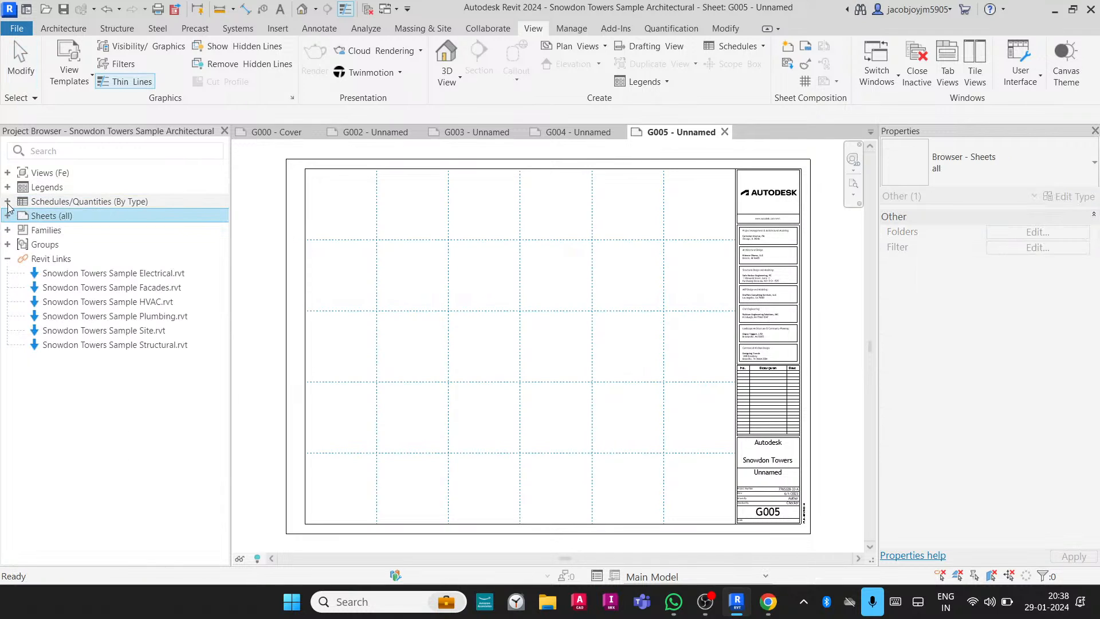
pyautogui.click(8, 173)
pyautogui.click(19, 202)
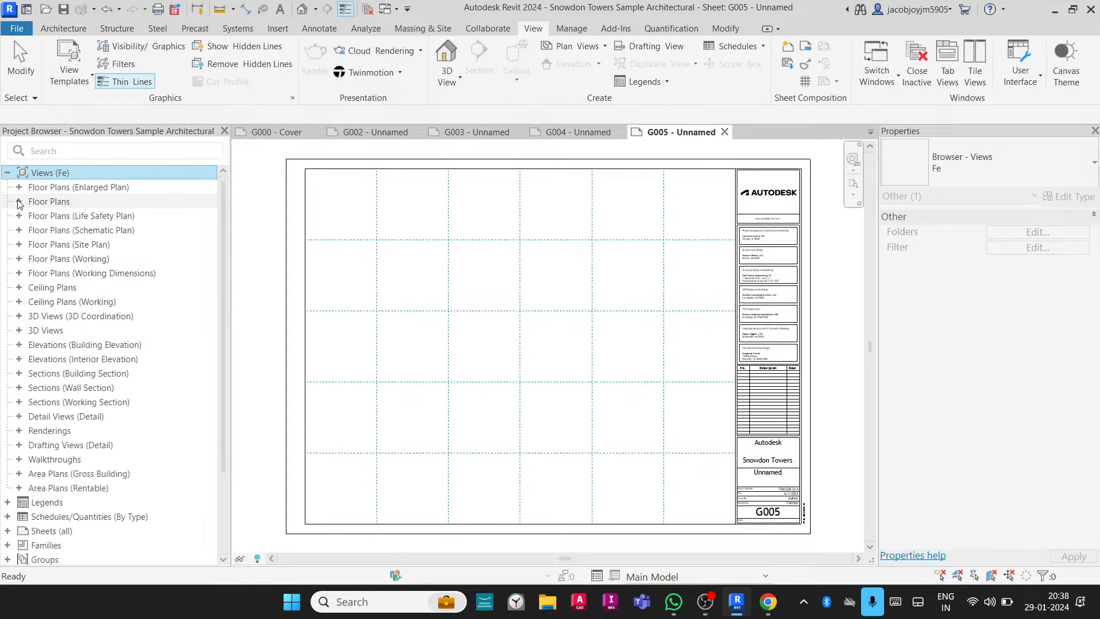
pyautogui.rightClick(71, 233)
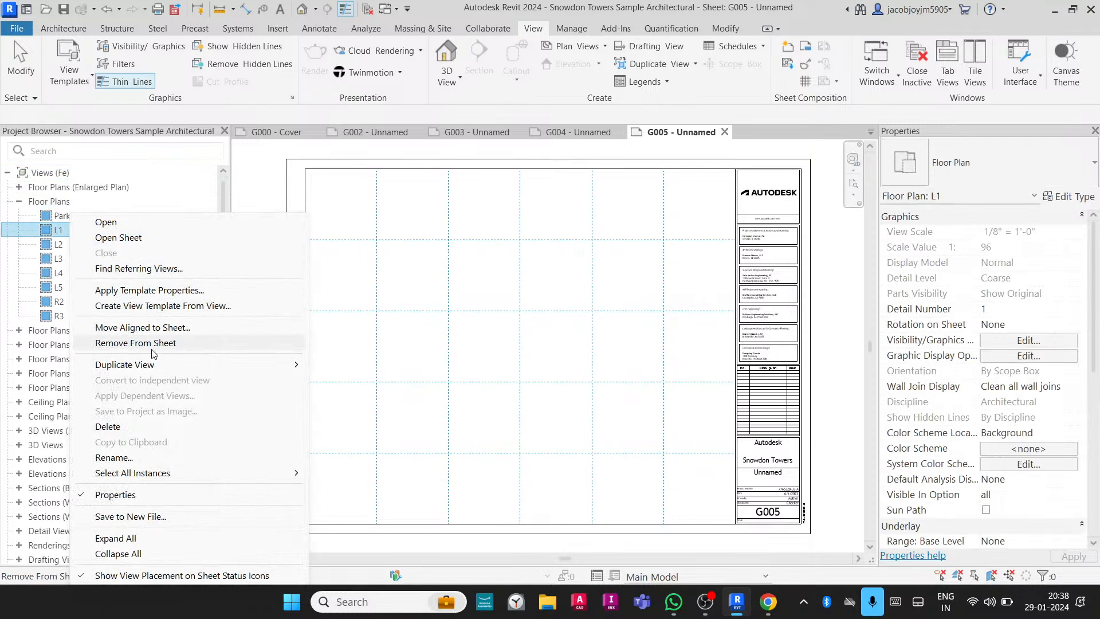
pyautogui.moveTo(253, 364)
pyautogui.click(362, 370)
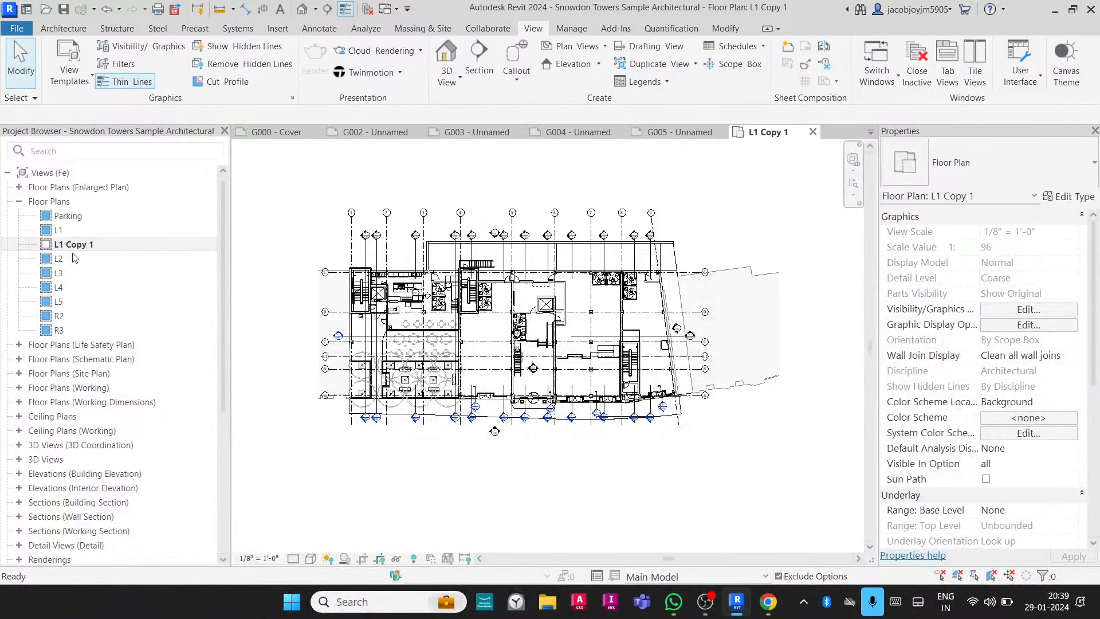
pyautogui.click(813, 132)
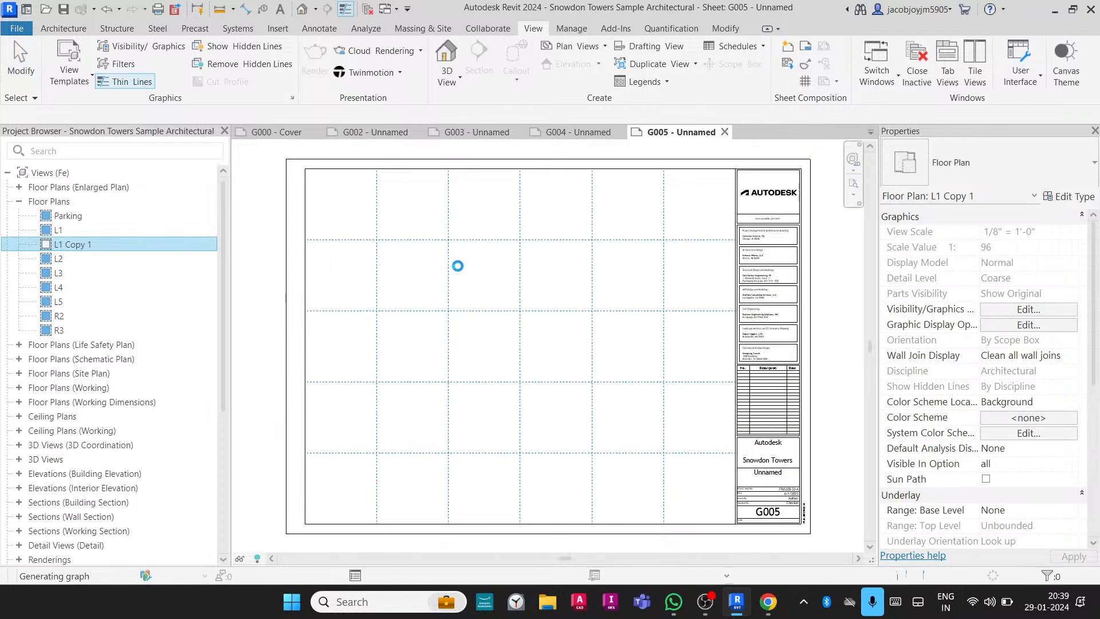
# Place the L1 Copy 1 floor plan on sheet G005 and move its viewport so the plan sits inside the title block's drawing area.
pyautogui.scroll(-1, 459, 270)
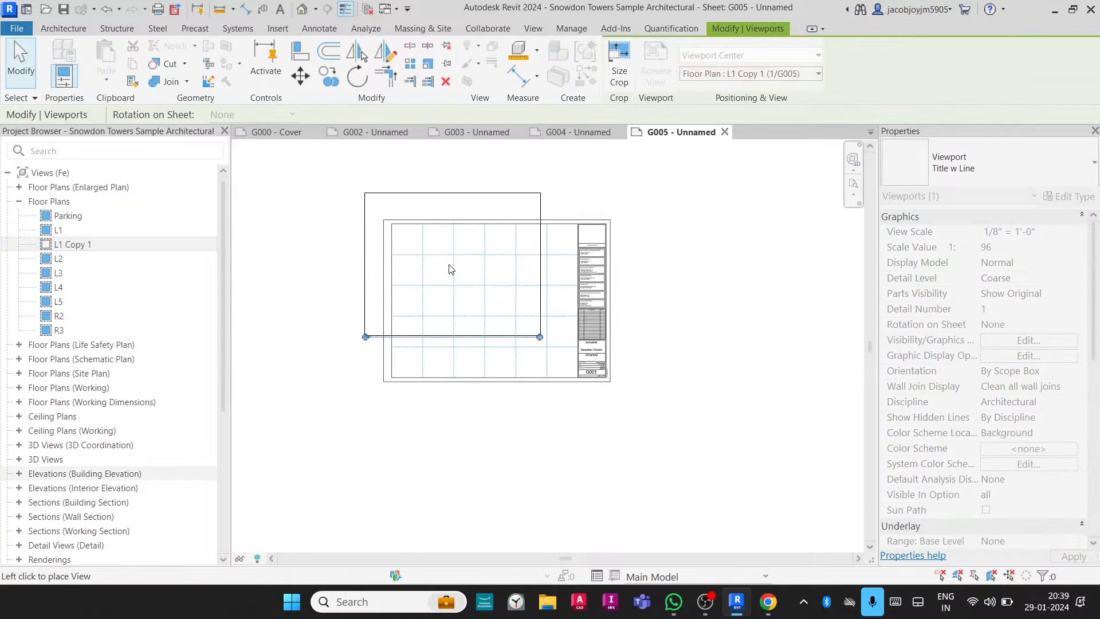
pyautogui.click(452, 270)
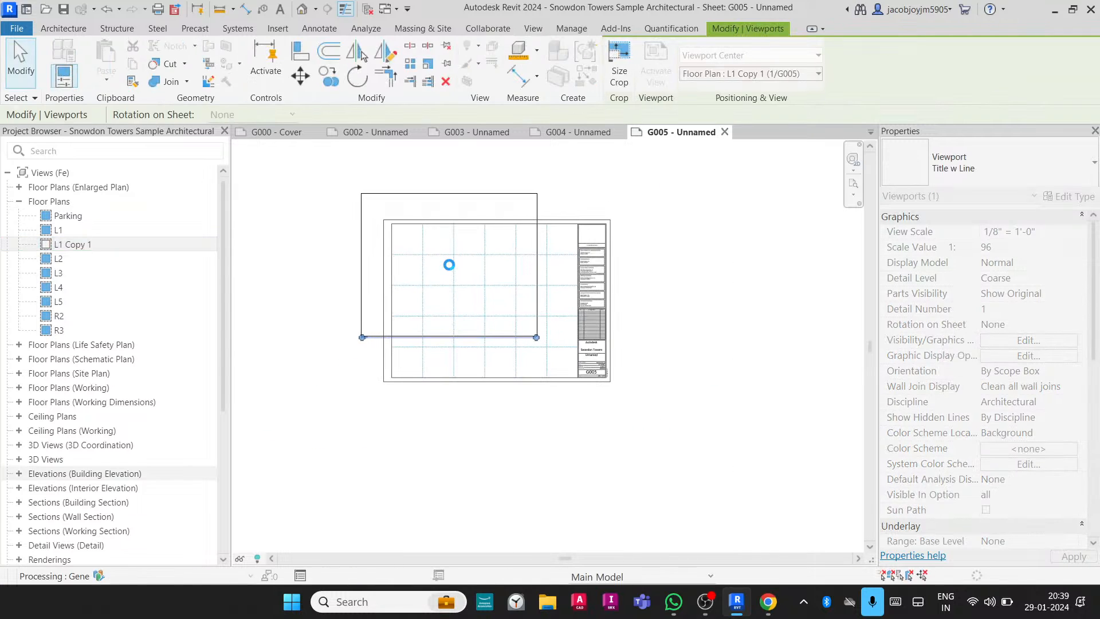
pyautogui.press('Escape')
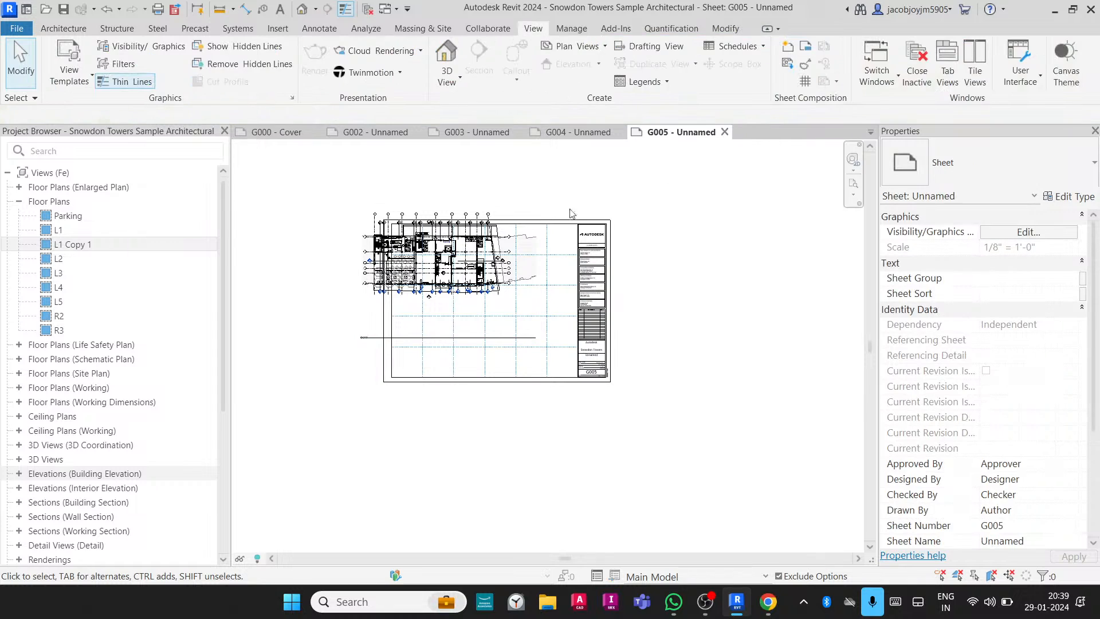
pyautogui.scroll(3, 403, 248)
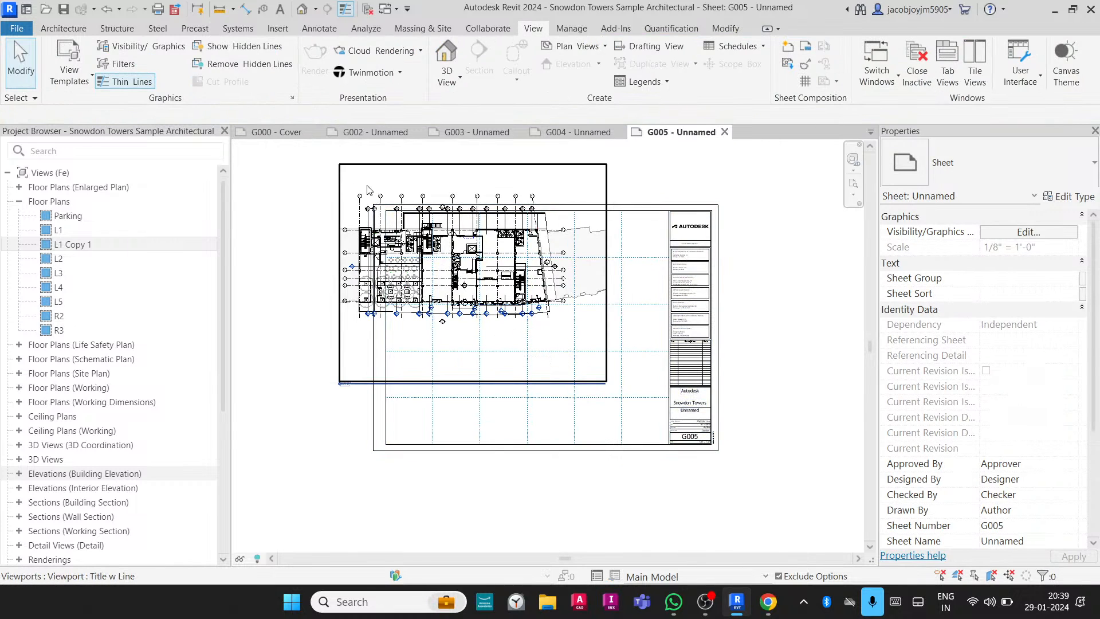
pyautogui.click(367, 189)
pyautogui.scroll(2, 367, 190)
pyautogui.moveTo(368, 189); pyautogui.dragTo(430, 218)
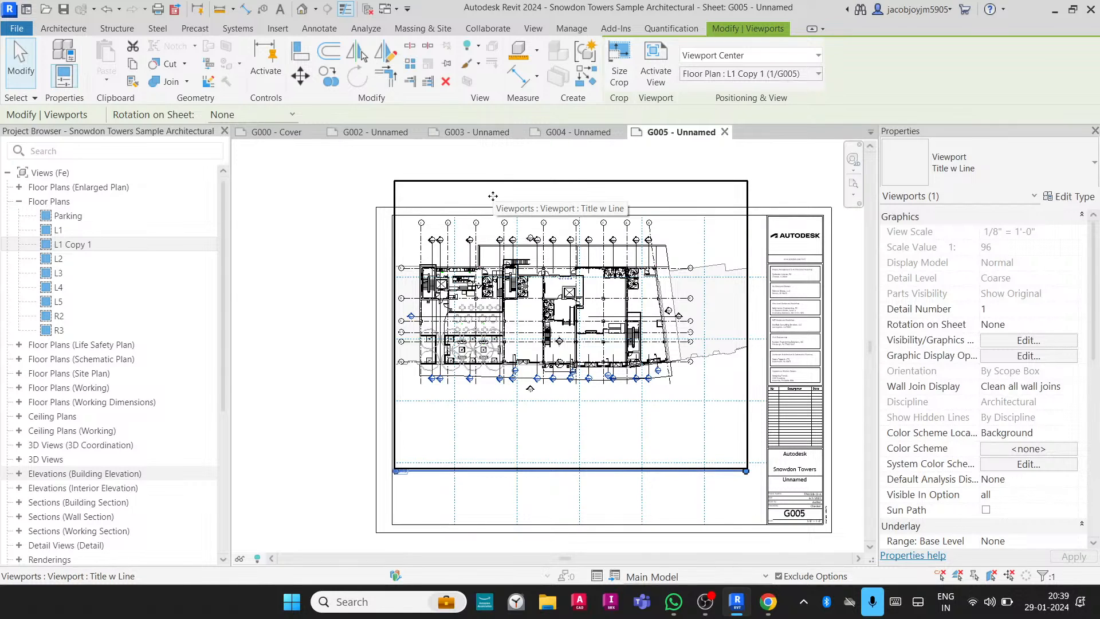
# Preview the print of sheet G005 with the placed floor plan, then close the preview.
pyautogui.hotkey('ctrl', 'p')
pyautogui.click(484, 460)
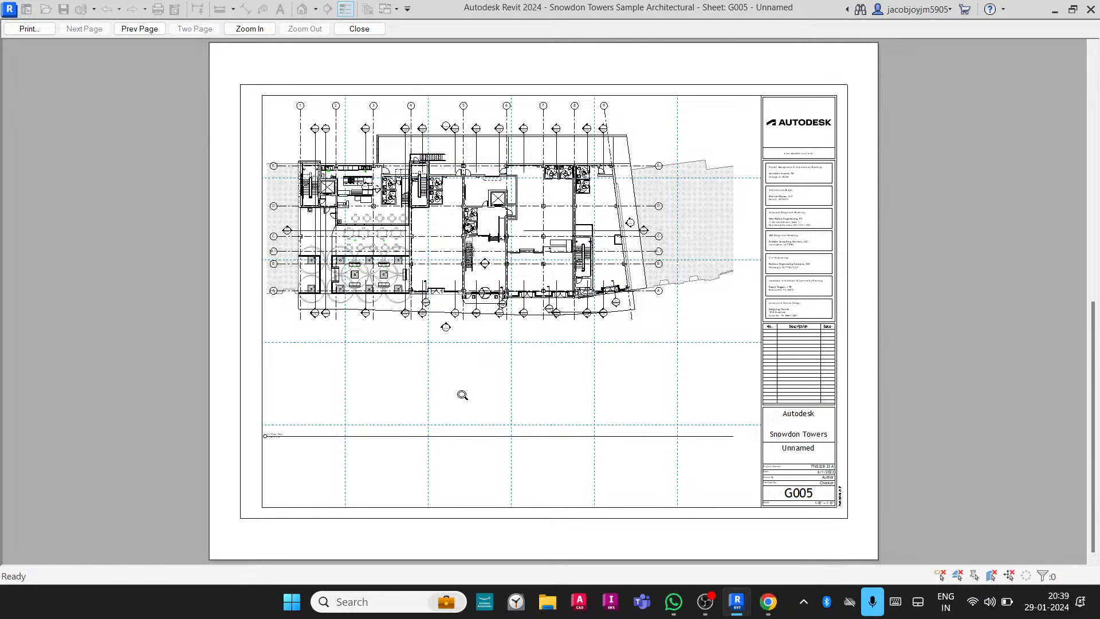
pyautogui.press('Escape')
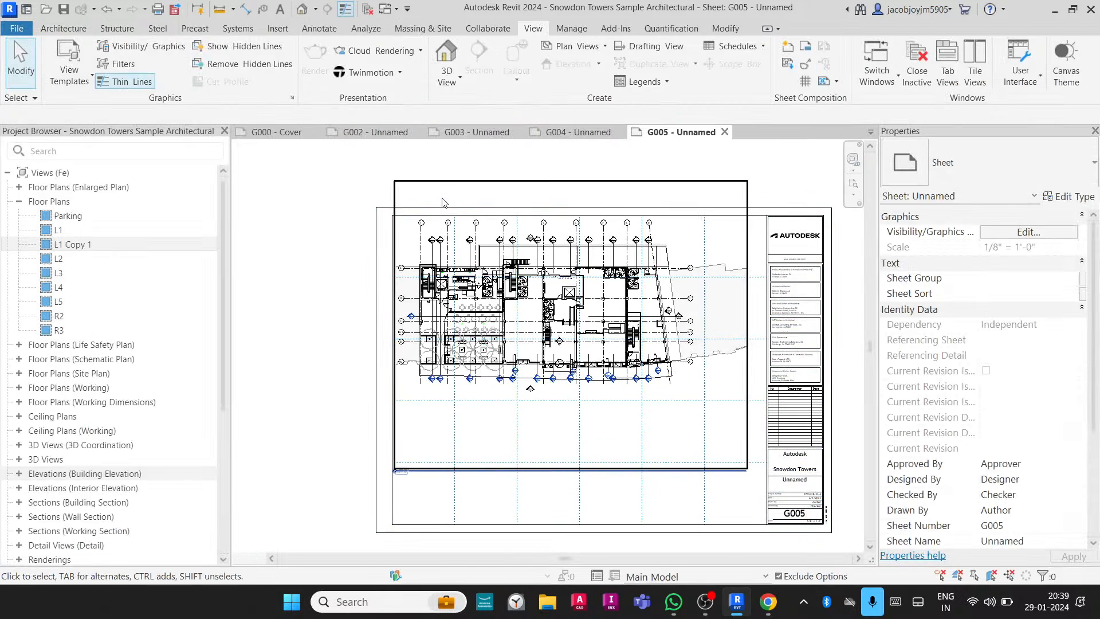
# In the placed L1 Copy 1 view on sheet G005, extend the numbered grid heads above the title block border, then deactivate the view.
pyautogui.doubleClick(425, 232)
pyautogui.click(422, 232)
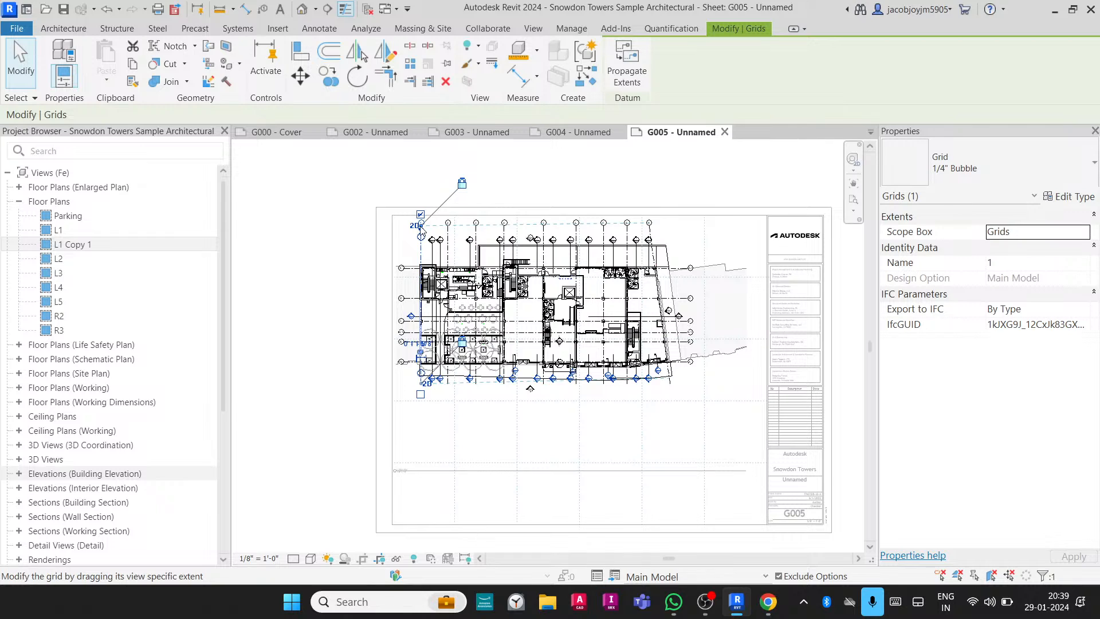
pyautogui.moveTo(422, 229); pyautogui.dragTo(423, 164)
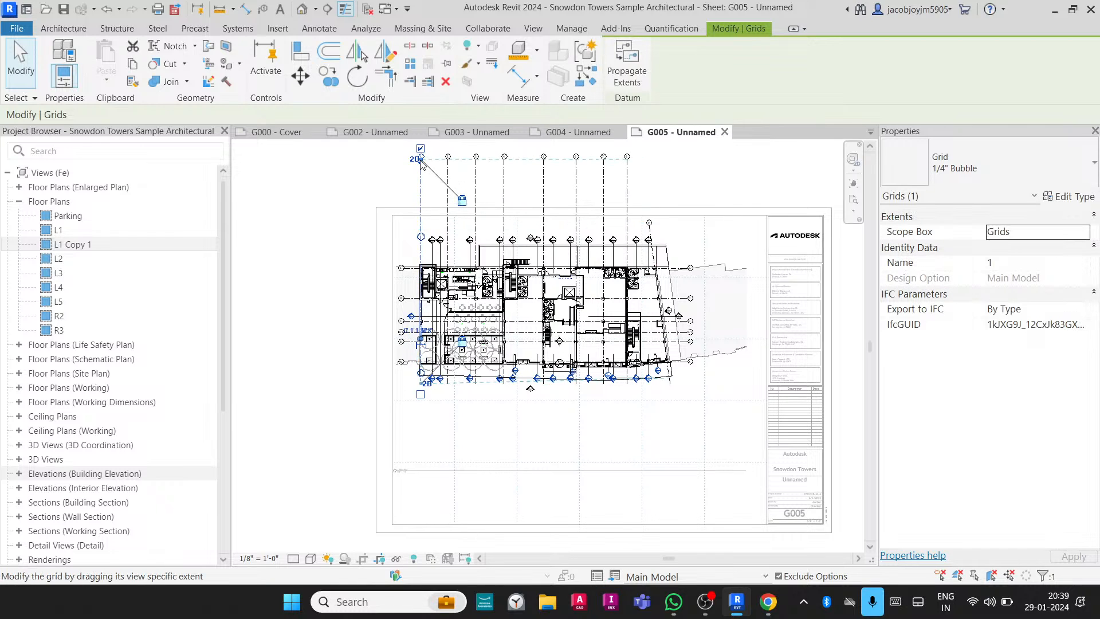
pyautogui.click(405, 172)
pyautogui.rightClick(403, 171)
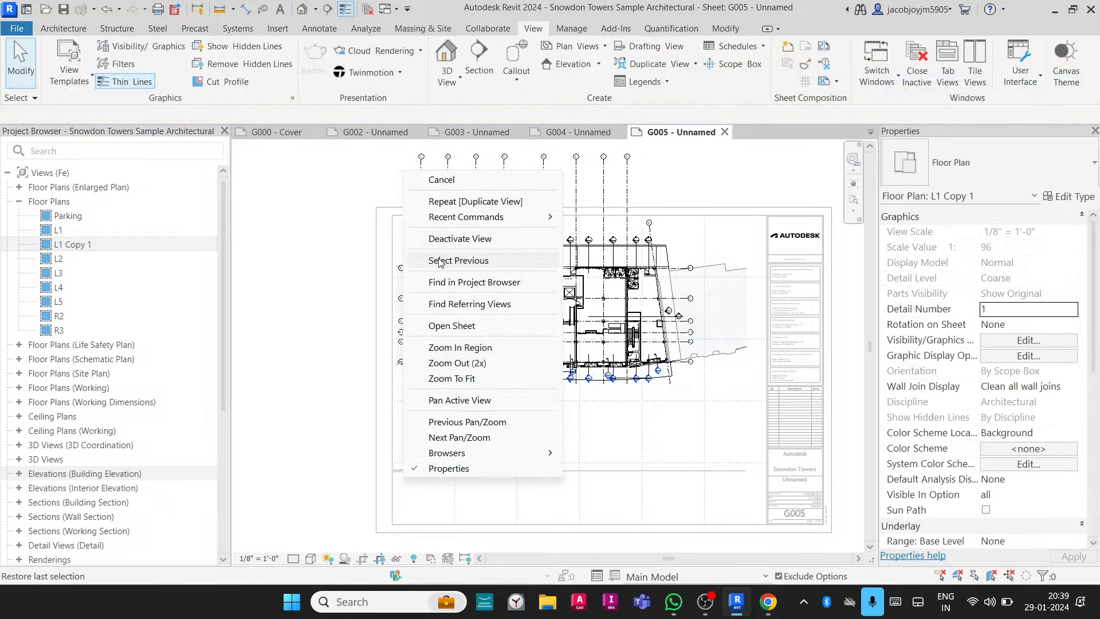
pyautogui.click(460, 239)
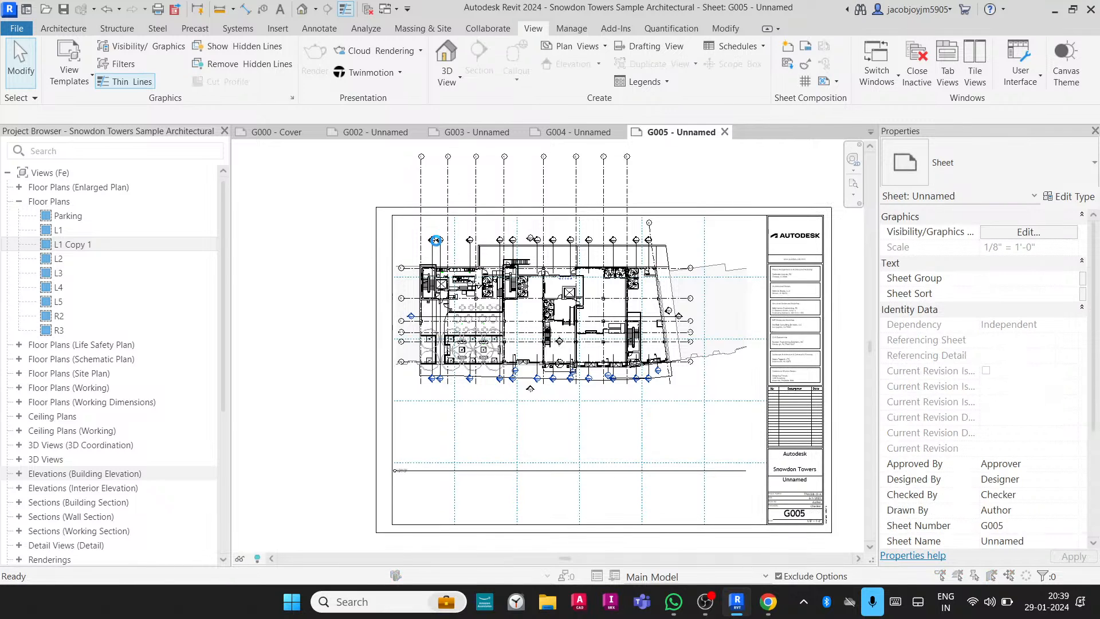
# Preview the print of sheet G005 with the extended grids, then close the preview.
pyautogui.hotkey('ctrl', 'p')
pyautogui.click(474, 458)
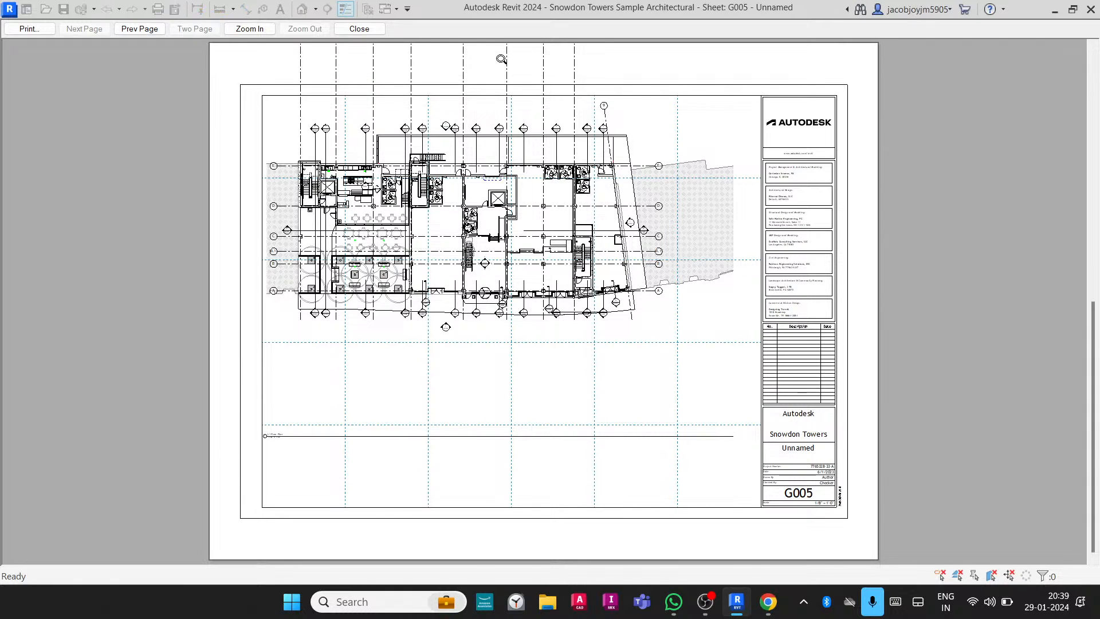
pyautogui.press('Escape')
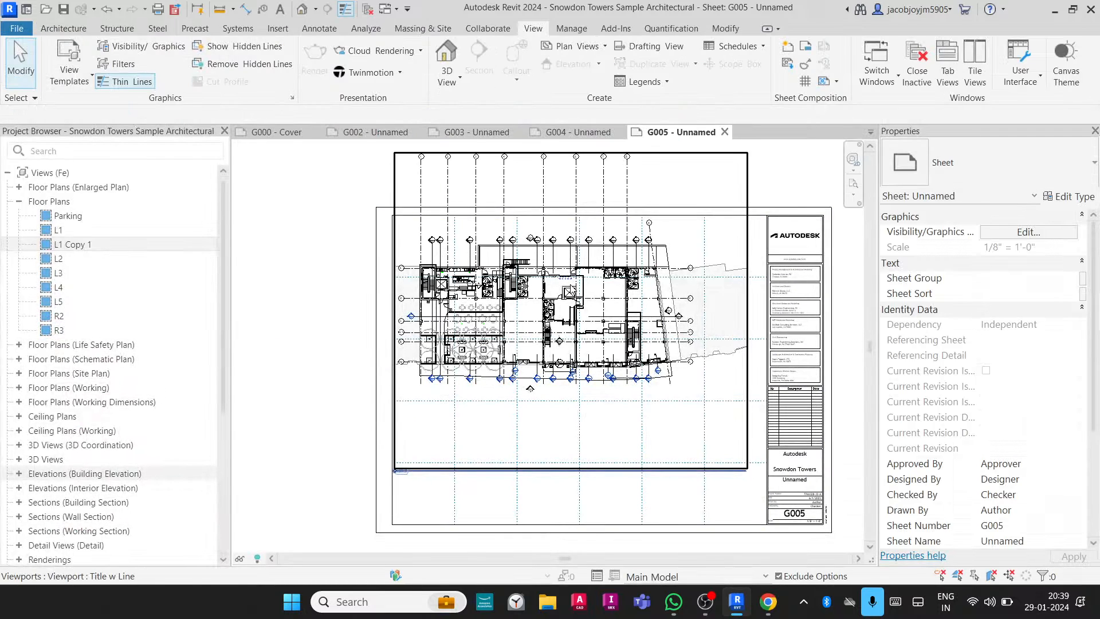
# Activate the L1 Copy 1 view on the sheet and try to draw a horizontal detail line above the grid heads.
pyautogui.doubleClick(658, 188)
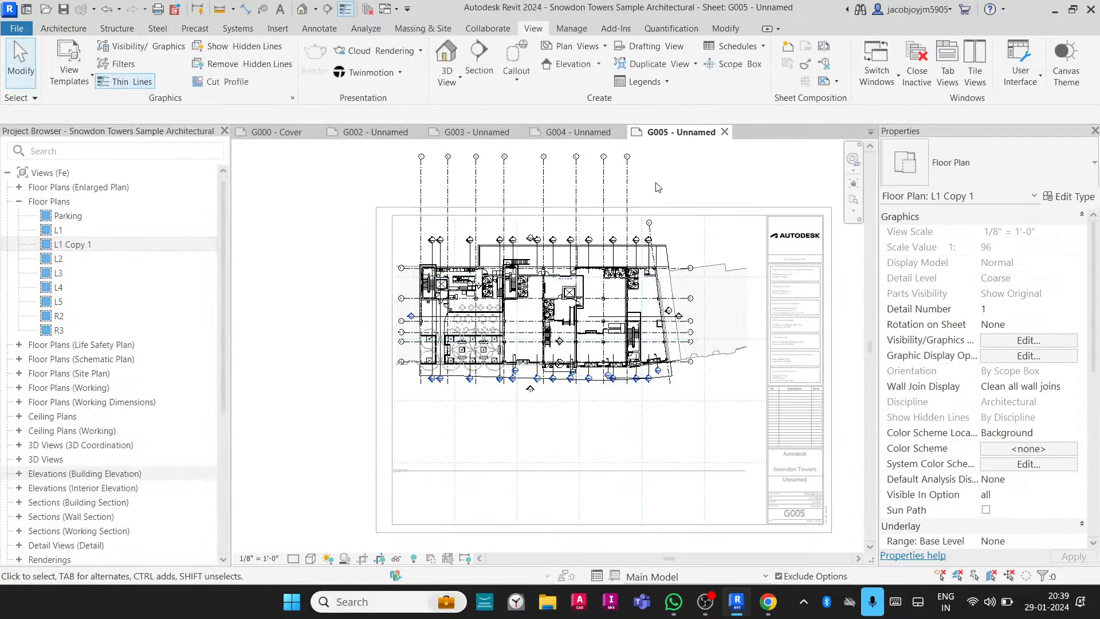
pyautogui.press('d')
pyautogui.press('l')
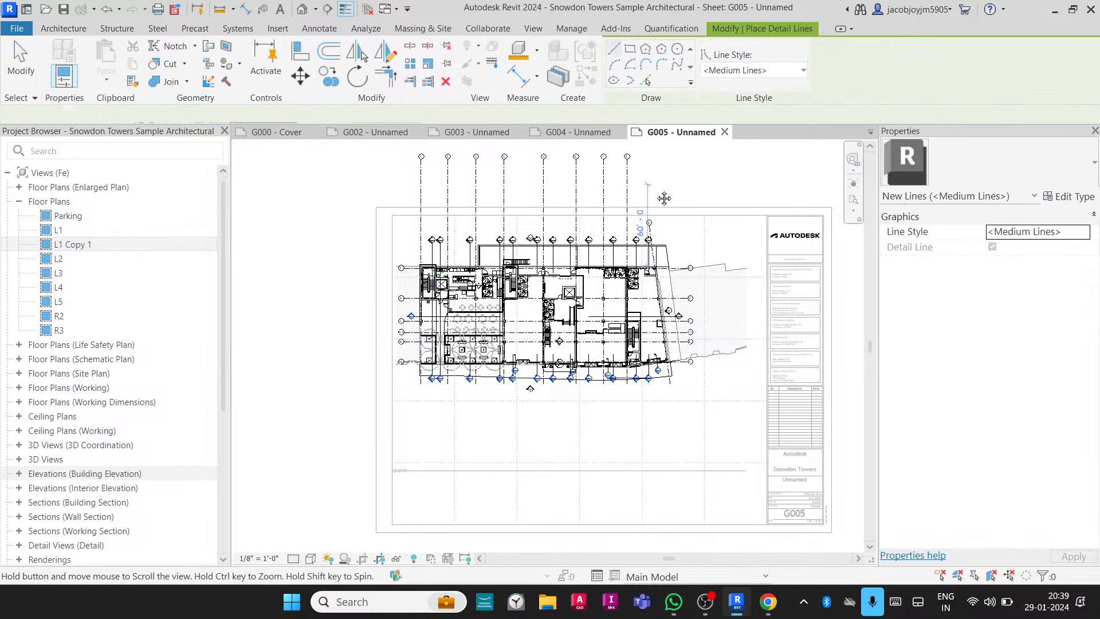
pyautogui.moveTo(659, 193); pyautogui.dragTo(677, 312, button='middle')
pyautogui.click(658, 266)
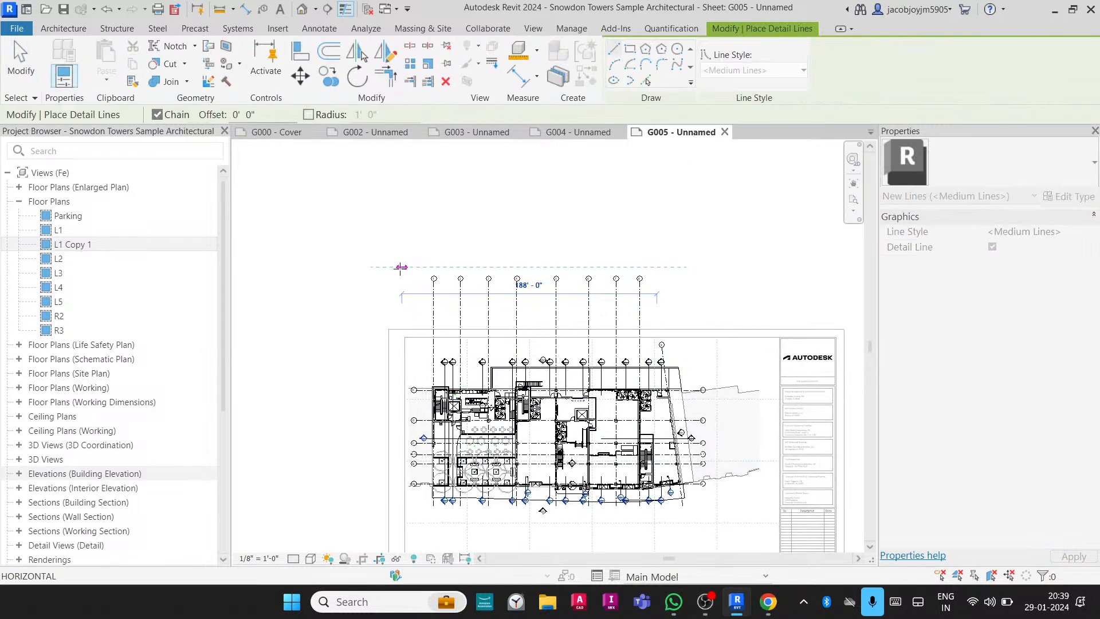
pyautogui.press('Escape')
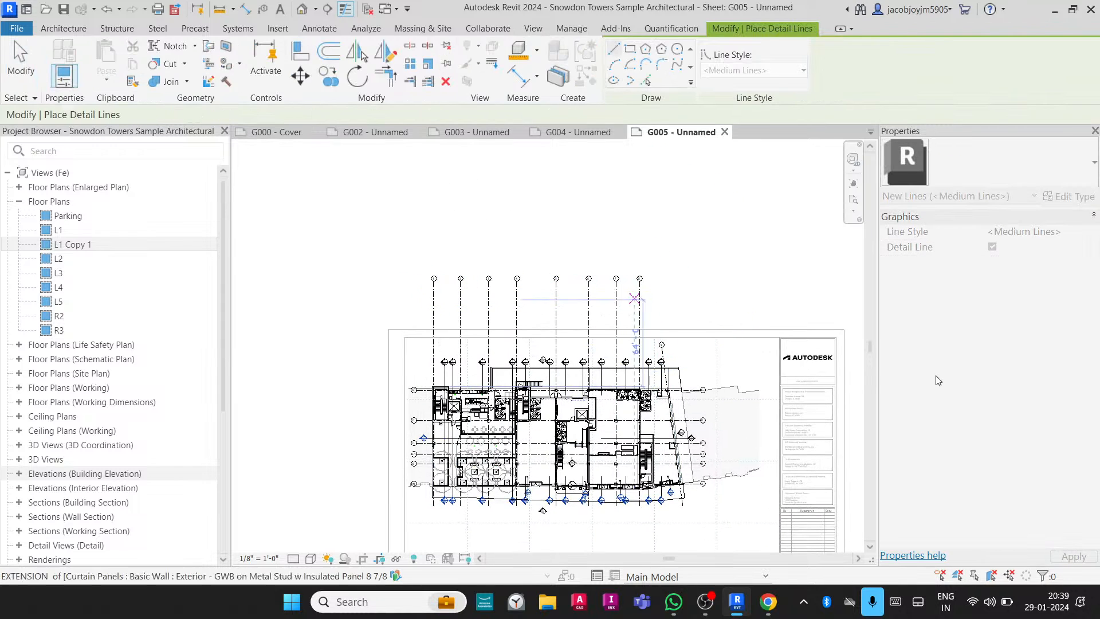
pyautogui.press('Escape')
# Remove the view template from the L1 Copy 1 view by assigning <None>.
pyautogui.scroll(-3, 974, 447)
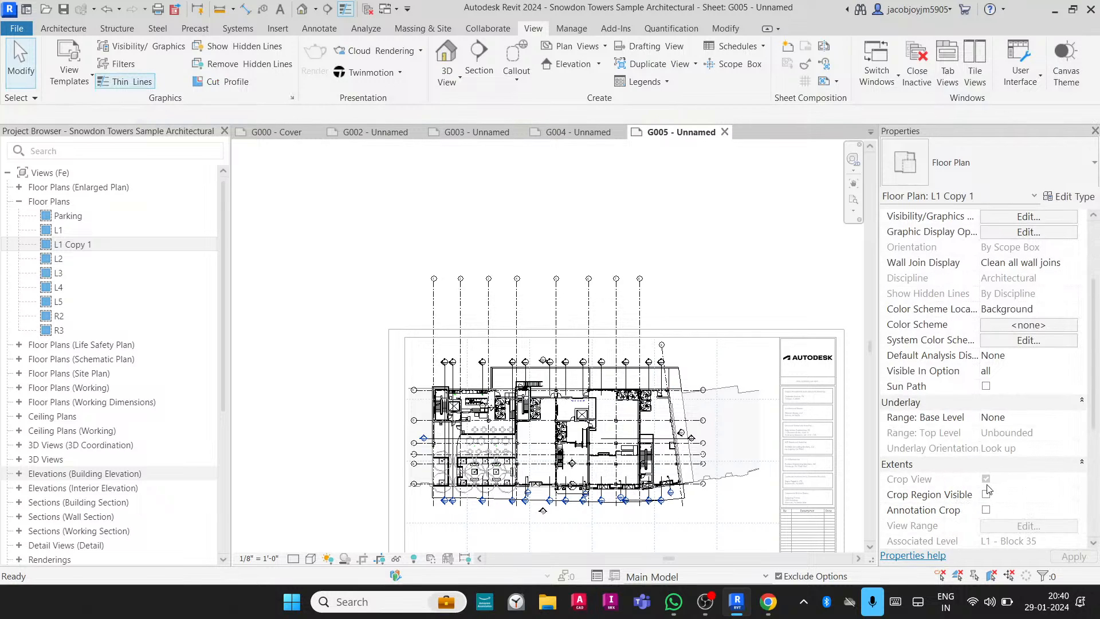
pyautogui.click(986, 479)
pyautogui.scroll(-4, 1054, 389)
pyautogui.click(1029, 417)
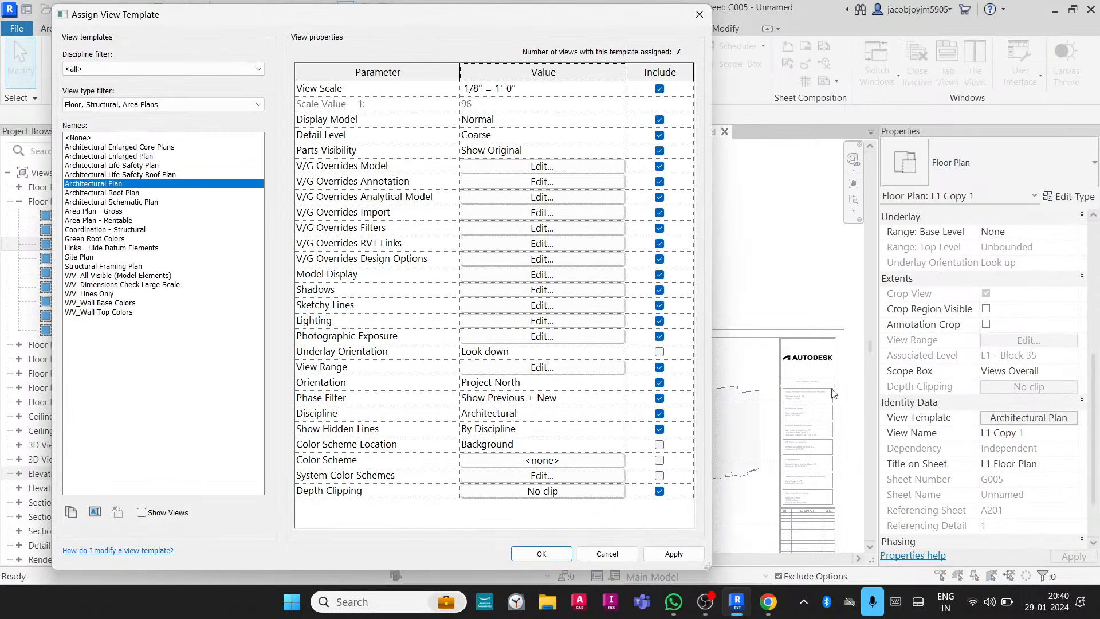
pyautogui.click(86, 138)
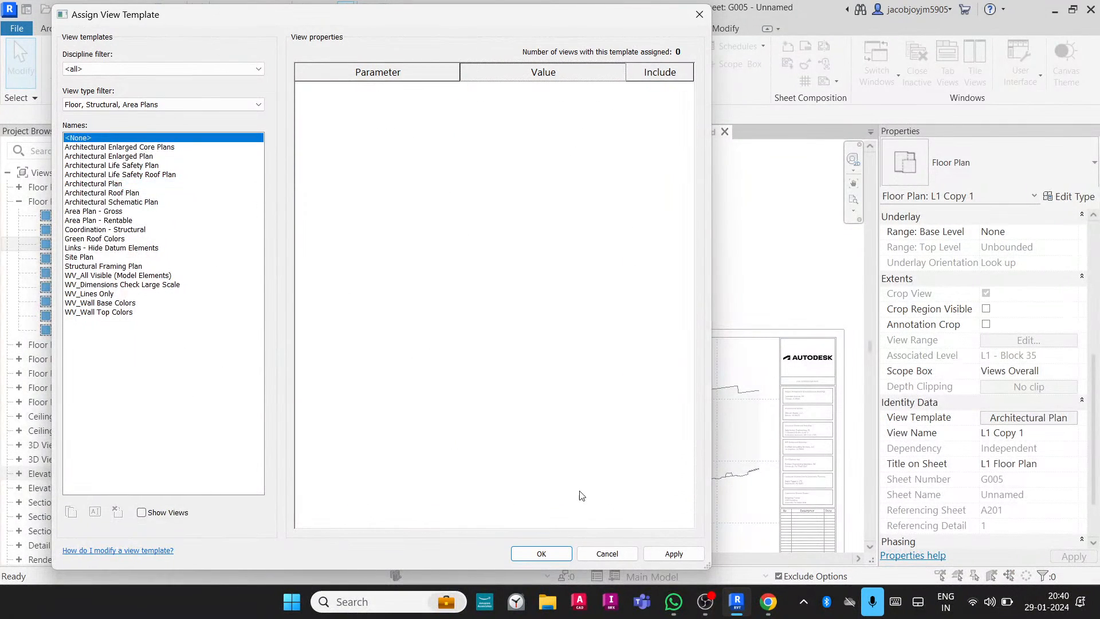
pyautogui.click(541, 553)
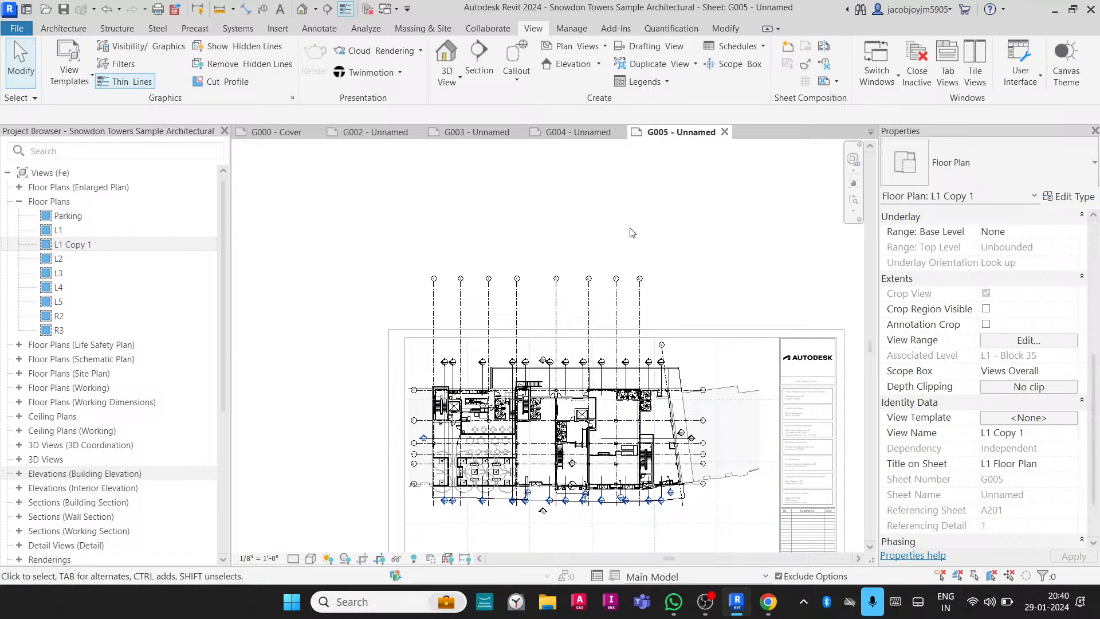
# Draw a horizontal detail line about 176'-0" long across the extended grids, just below their bubbles and above the title block.
pyautogui.press('d')
pyautogui.press('l')
pyautogui.click(659, 296)
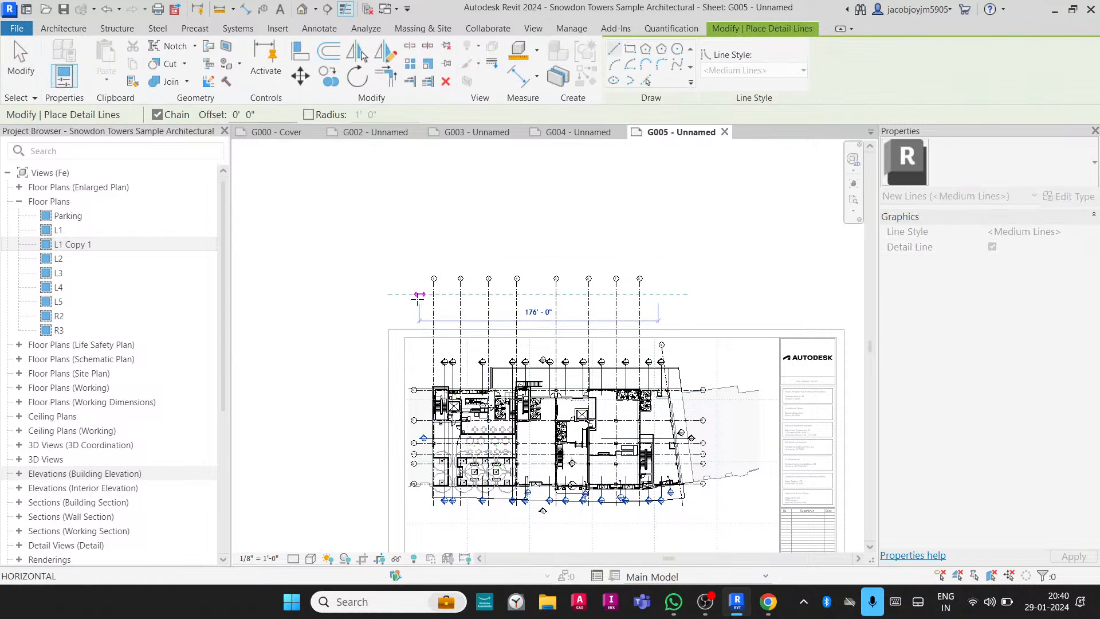
pyautogui.press('Escape')
pyautogui.press('Escape')
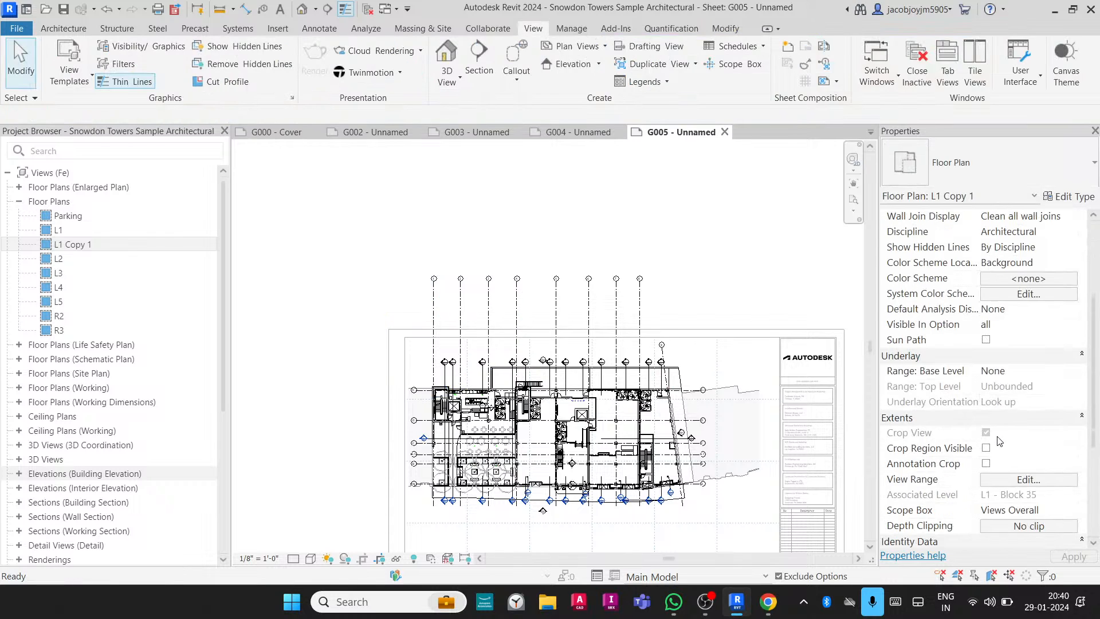
# Set the L1 Copy 1 view's Scope Box to None and turn off Crop View.
pyautogui.scroll(-1, 1000, 440)
pyautogui.scroll(-1, 1008, 470)
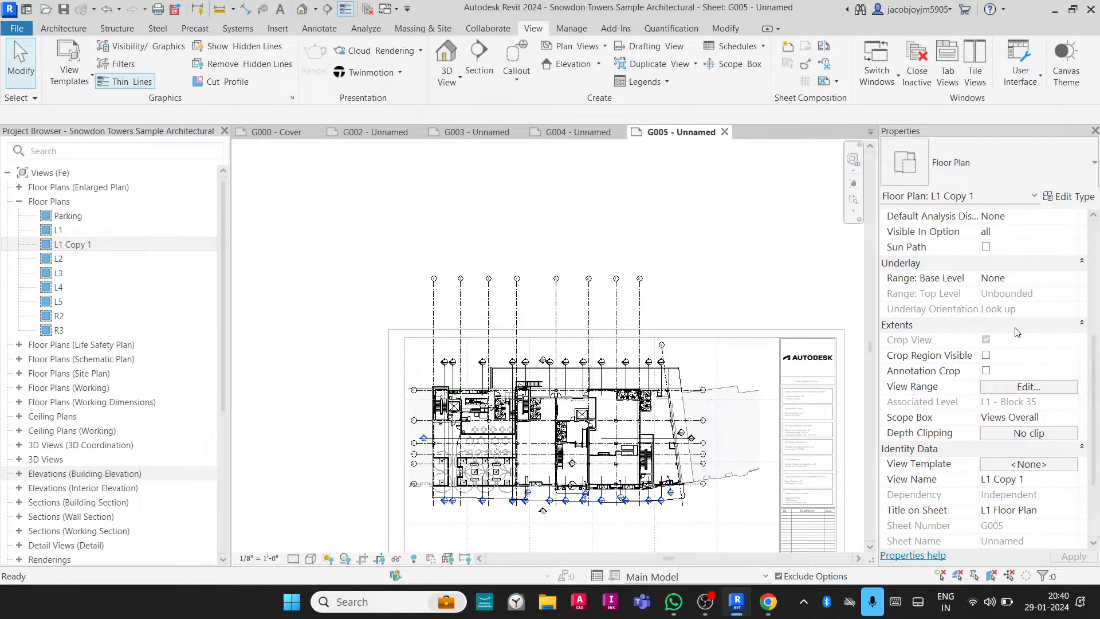
pyautogui.scroll(2, 1017, 332)
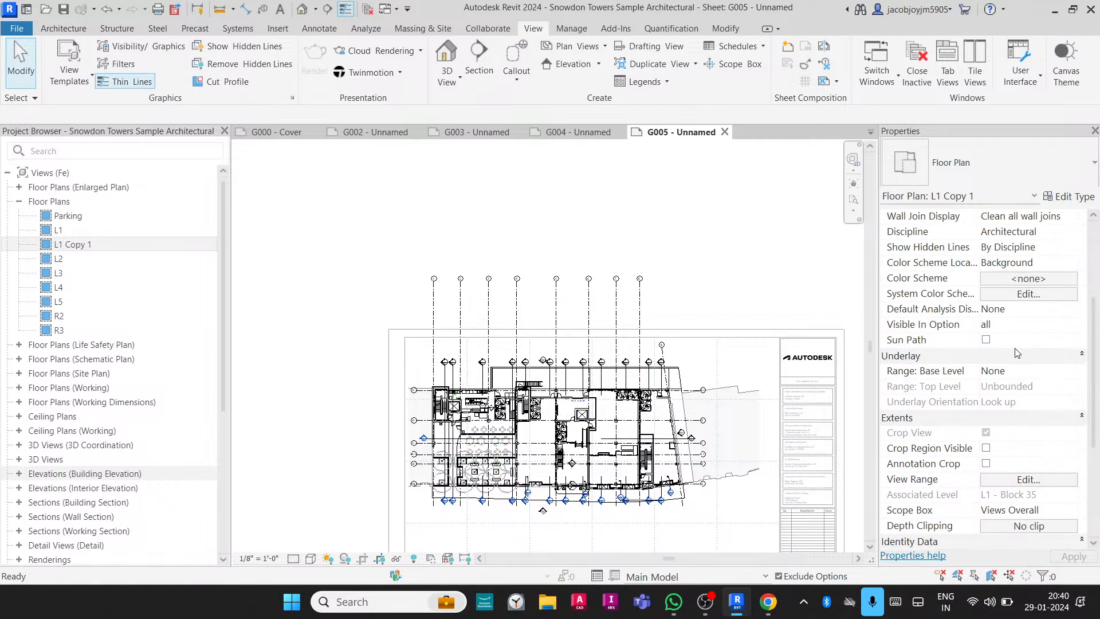
pyautogui.scroll(2, 1025, 423)
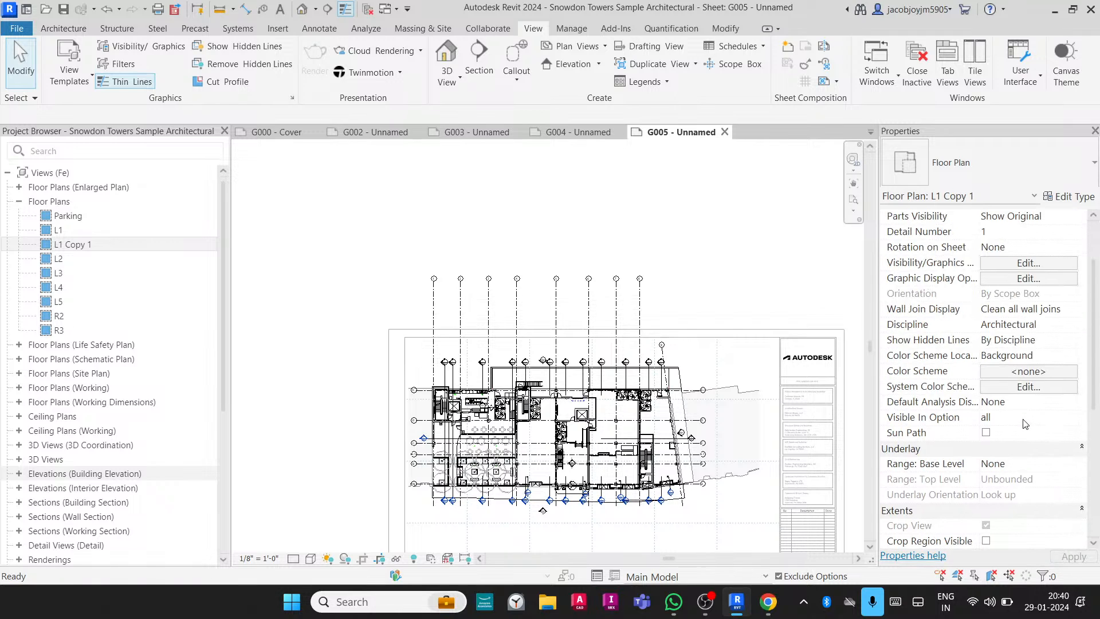
pyautogui.scroll(-2, 1025, 423)
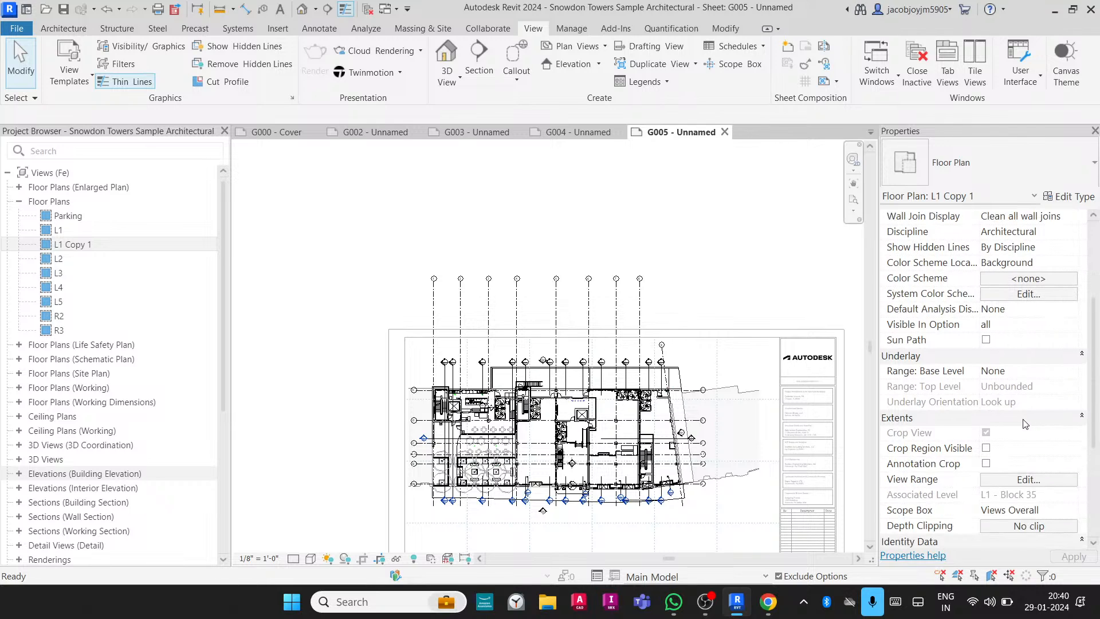
pyautogui.scroll(-1, 1025, 424)
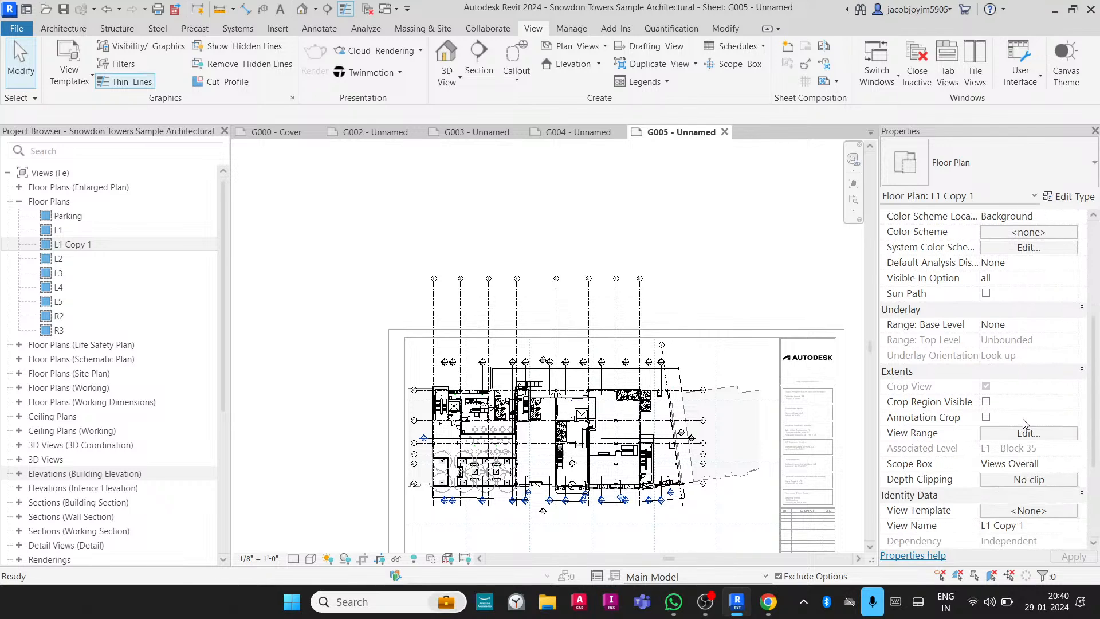
pyautogui.click(1066, 467)
pyautogui.click(1070, 464)
pyautogui.click(999, 484)
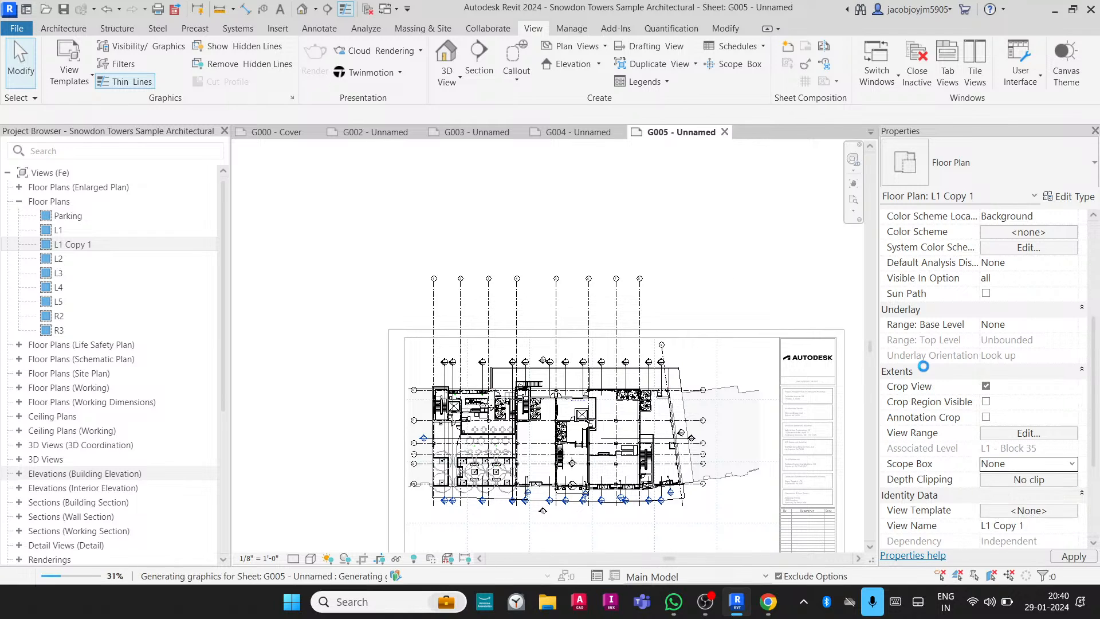
pyautogui.click(986, 386)
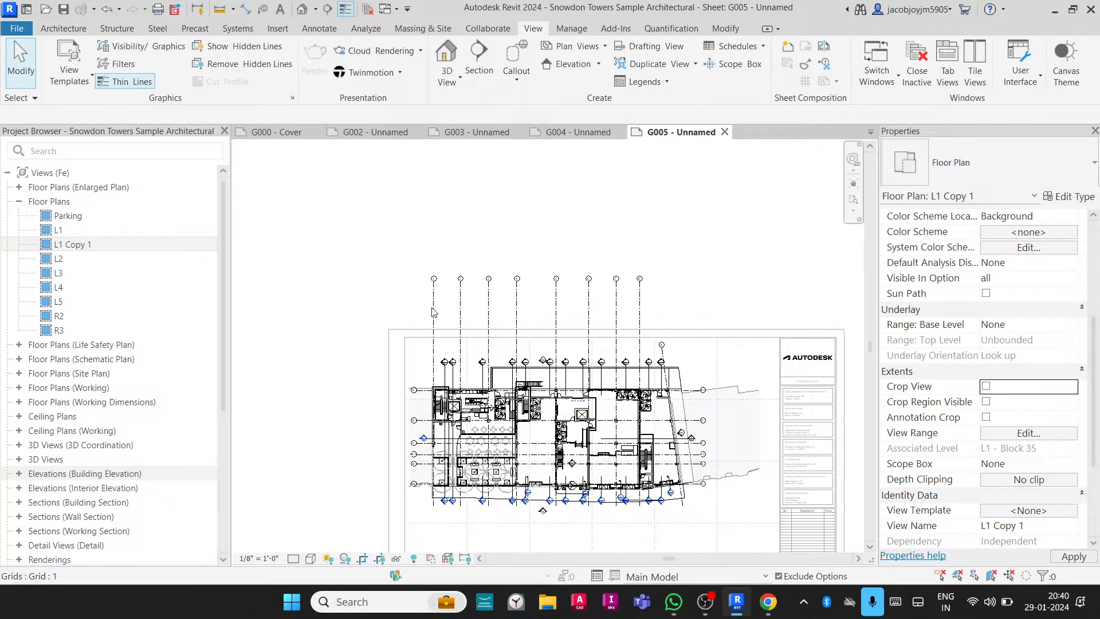
# Check the Revit Links visibility overrides of the L1 Copy 1 view and close them without changes.
pyautogui.scroll(-2, 523, 259)
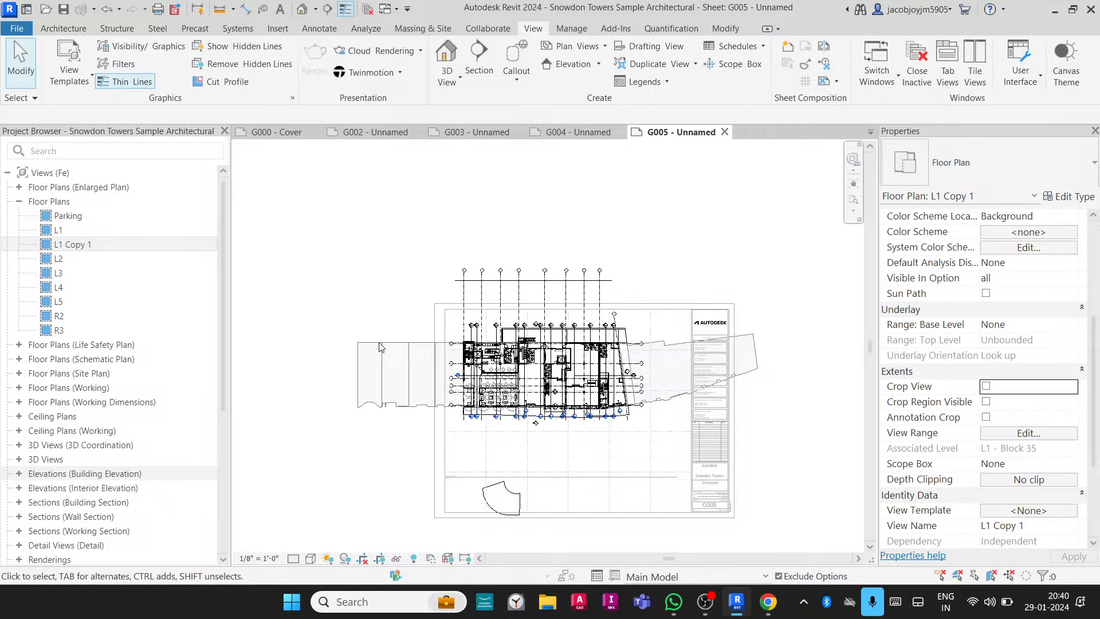
pyautogui.press('v')
pyautogui.press('g')
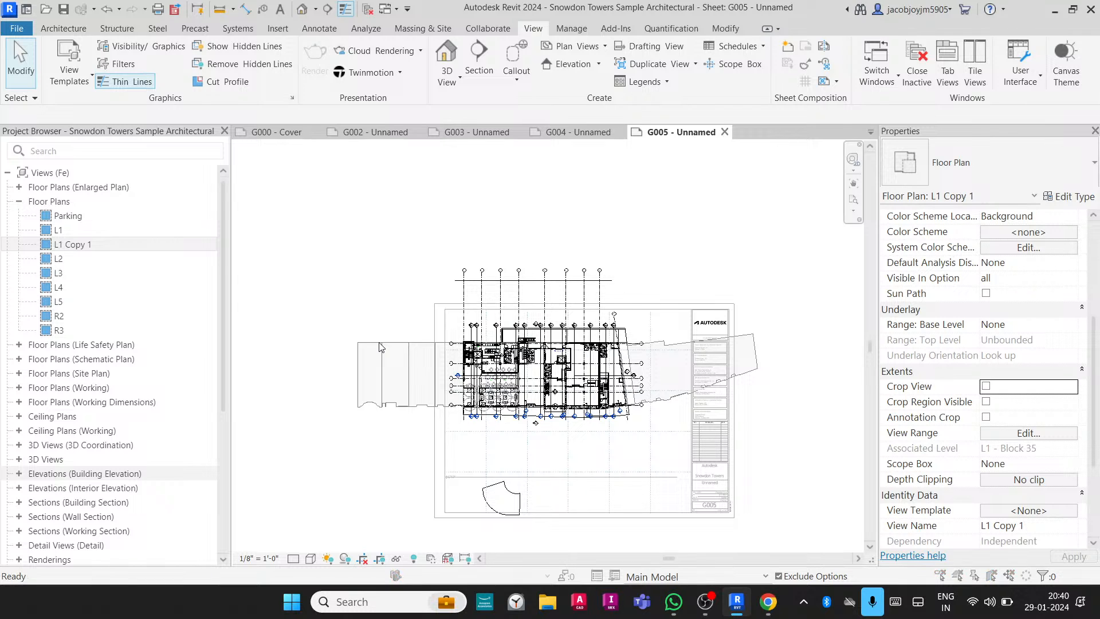
pyautogui.click(568, 148)
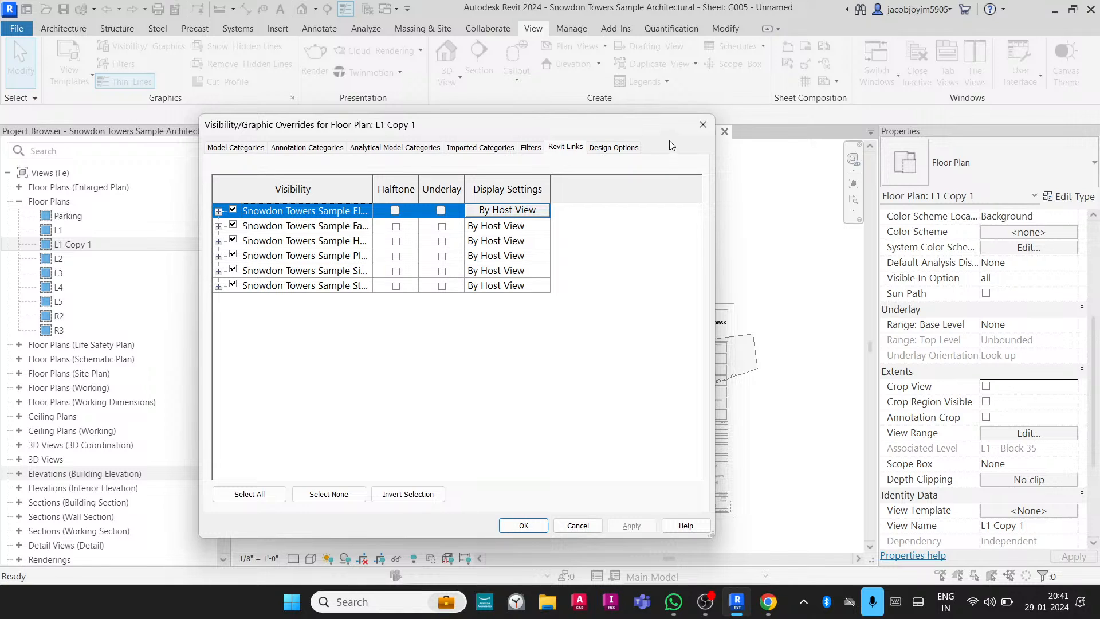
pyautogui.click(703, 125)
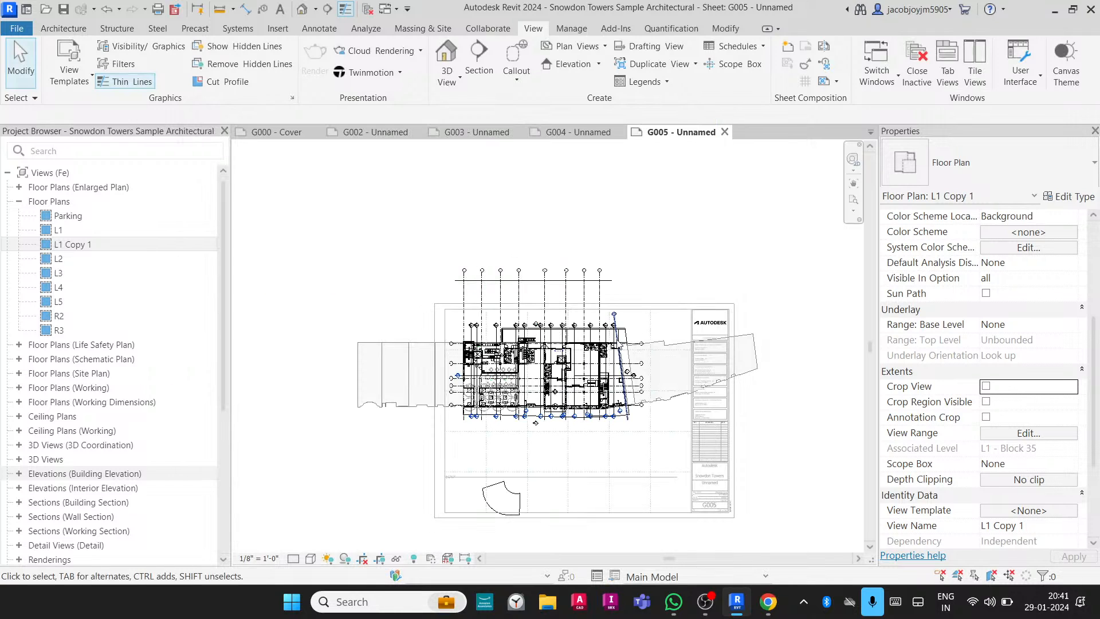
# Deactivate the floor plan view, preview the print of sheet G005 with the uncropped plan, and close the preview.
pyautogui.rightClick(681, 252)
pyautogui.click(713, 318)
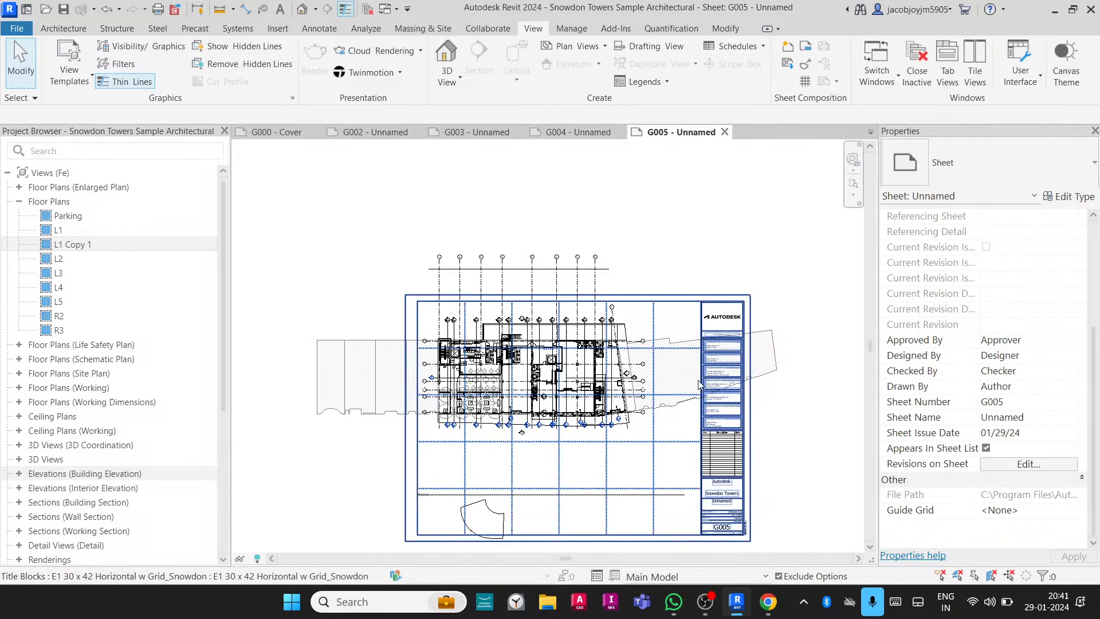
pyautogui.hotkey('ctrl', 'p')
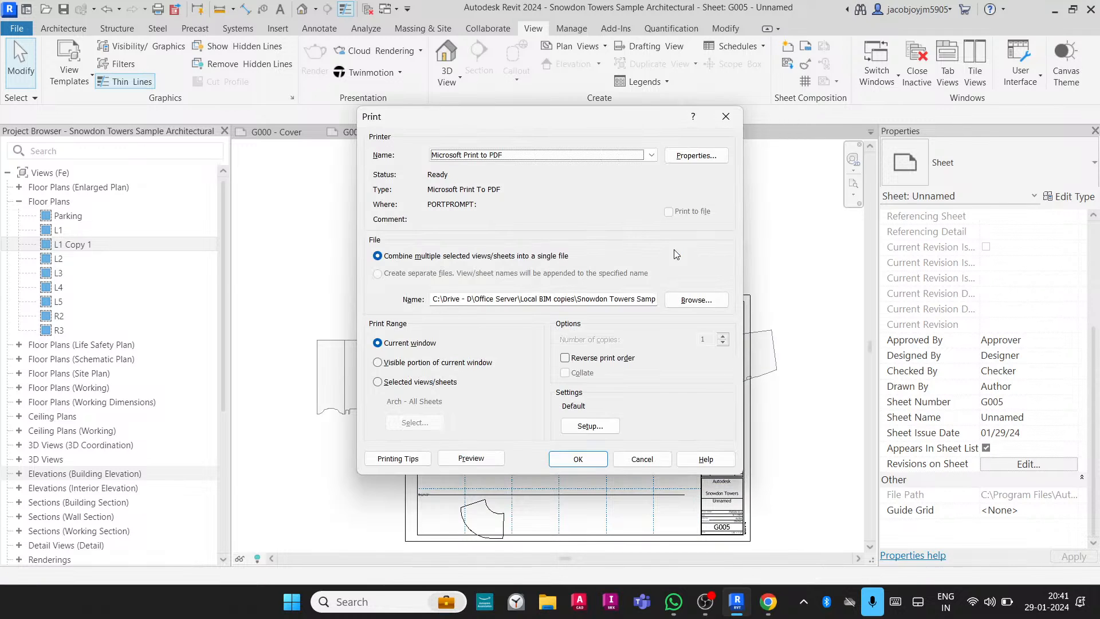
pyautogui.click(471, 459)
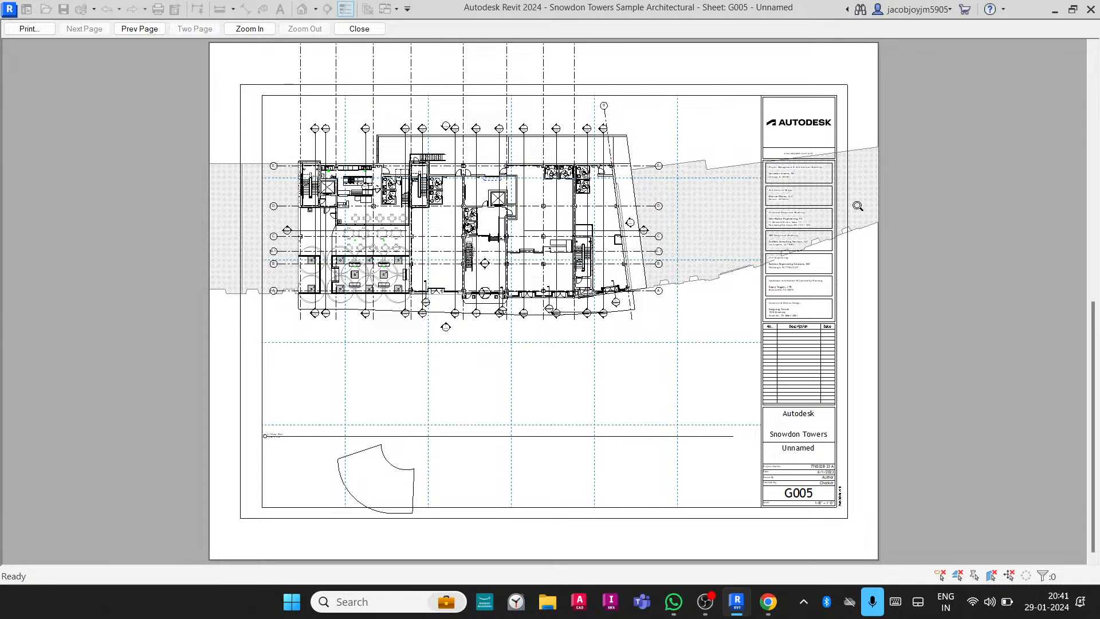
pyautogui.press('Escape')
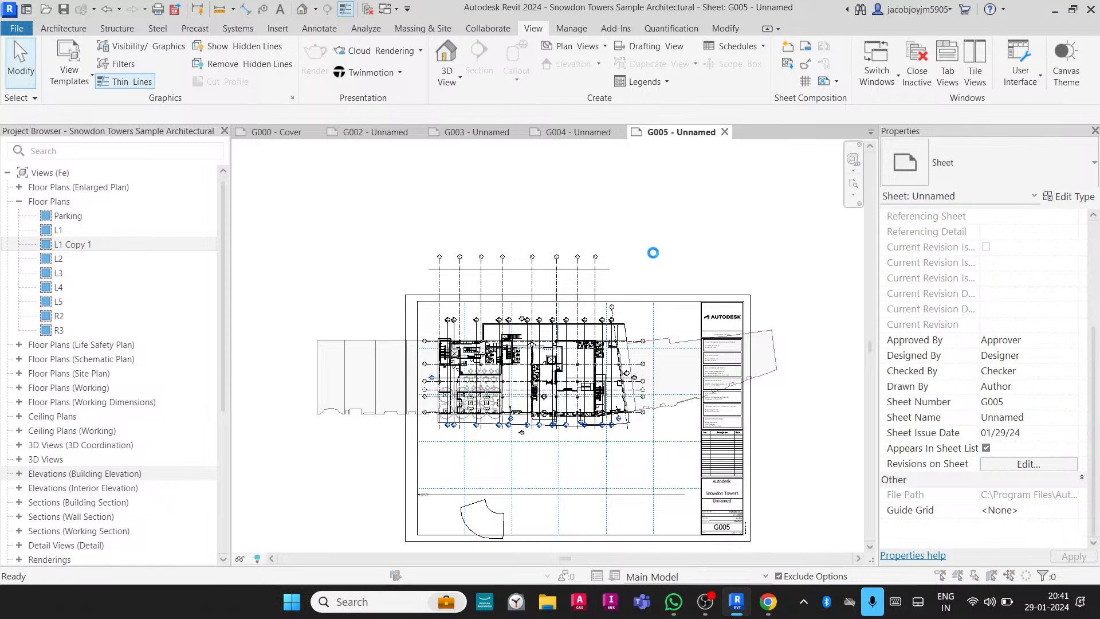
# Open the print settings for sheet G005 and set the print range to Selected views/sheets.
pyautogui.hotkey('ctrl', 'p')
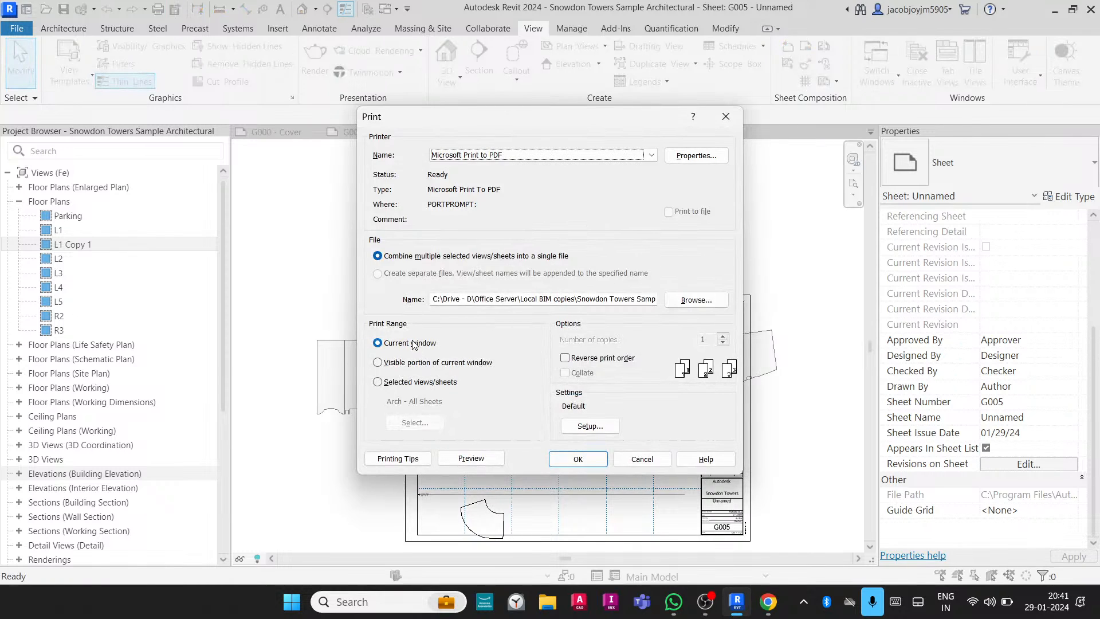
pyautogui.press('Escape')
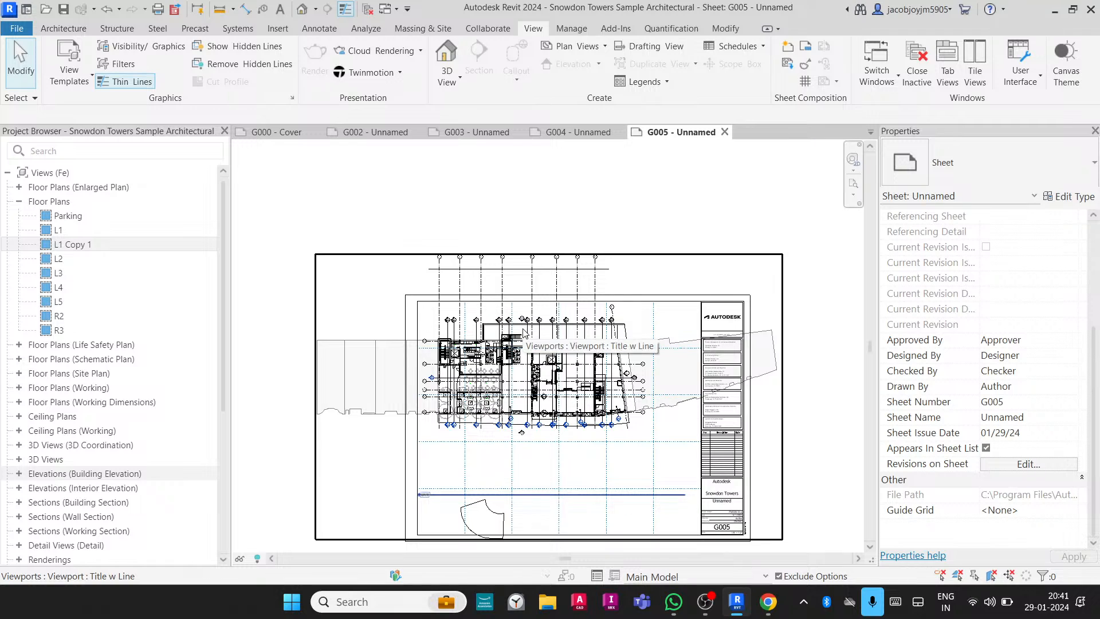
pyautogui.hotkey('ctrl', 'p')
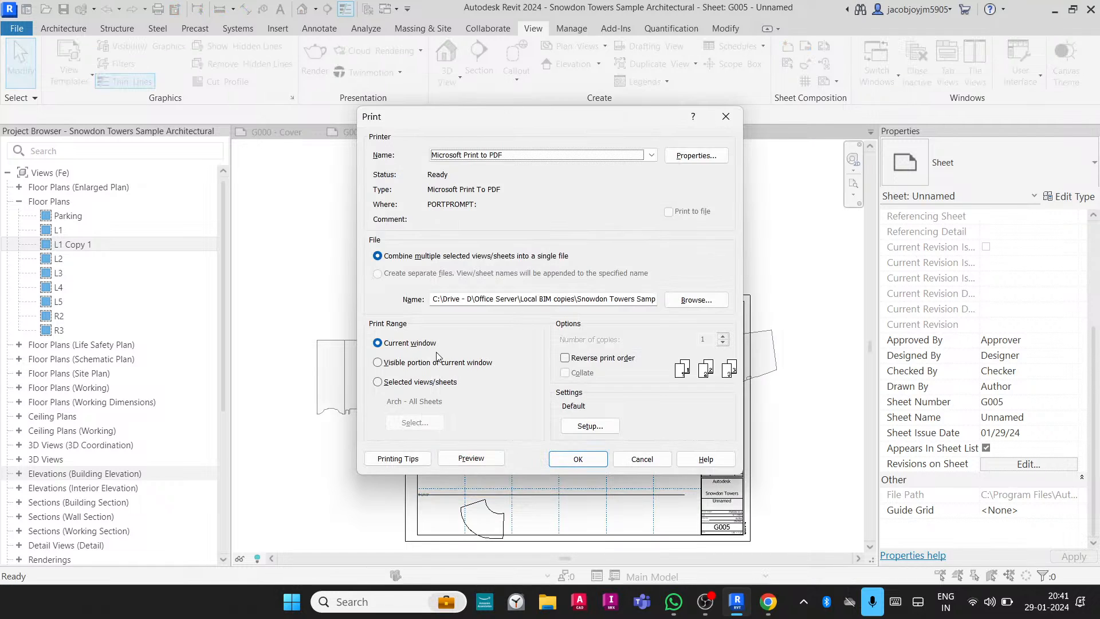
pyautogui.click(421, 380)
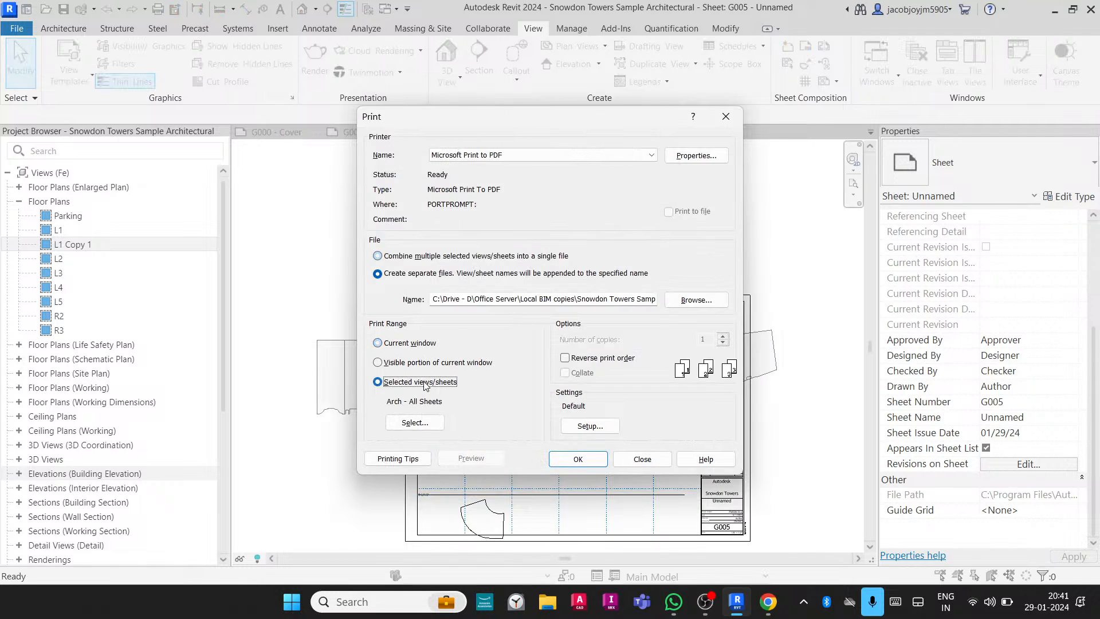
# Look through the Arch - All Sheets print set, and preview the print of sheet G005 with the range set to Current window.
pyautogui.click(430, 422)
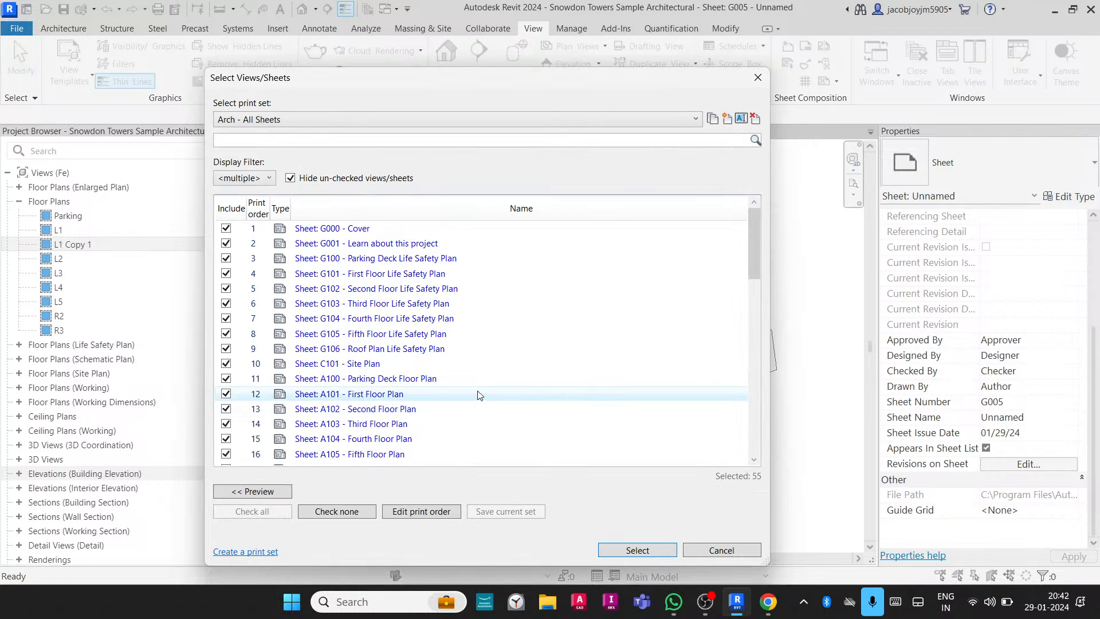
pyautogui.press('Escape')
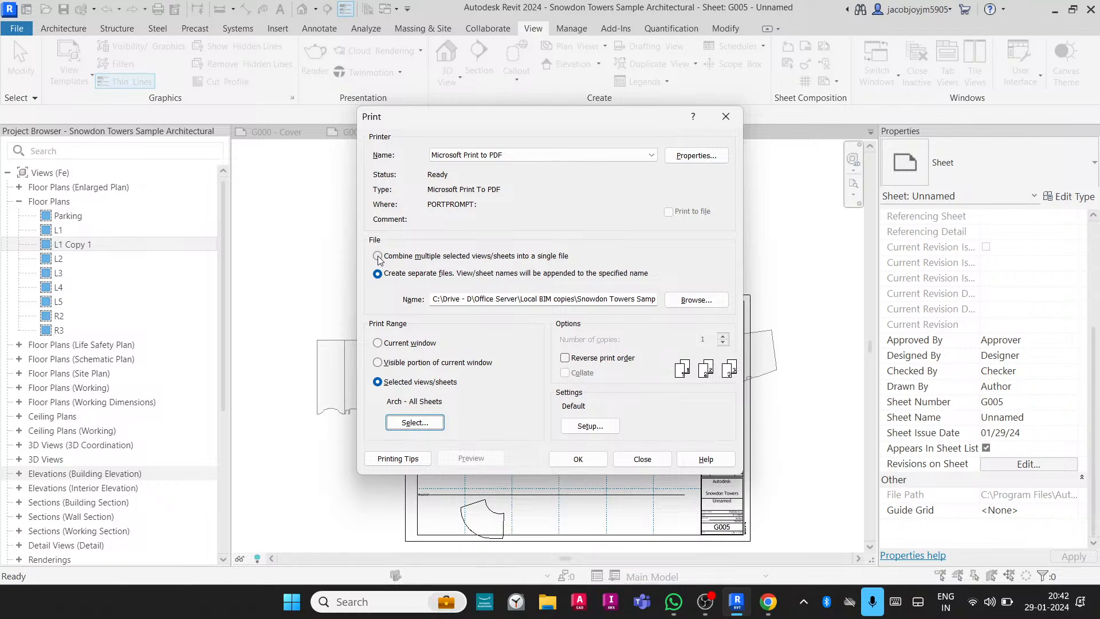
pyautogui.click(378, 345)
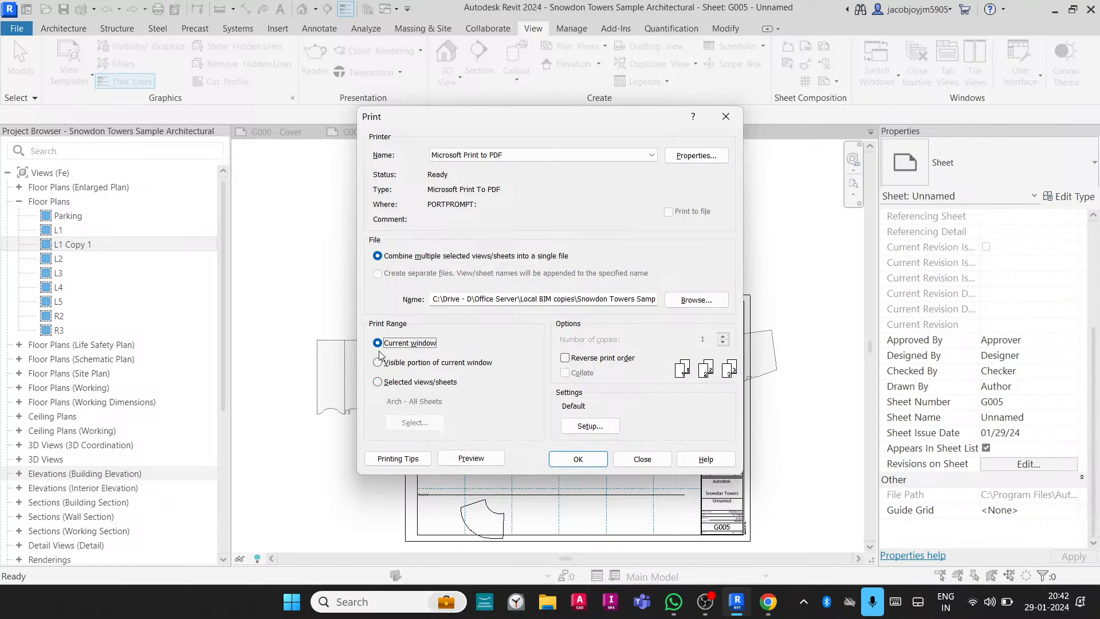
pyautogui.click(464, 458)
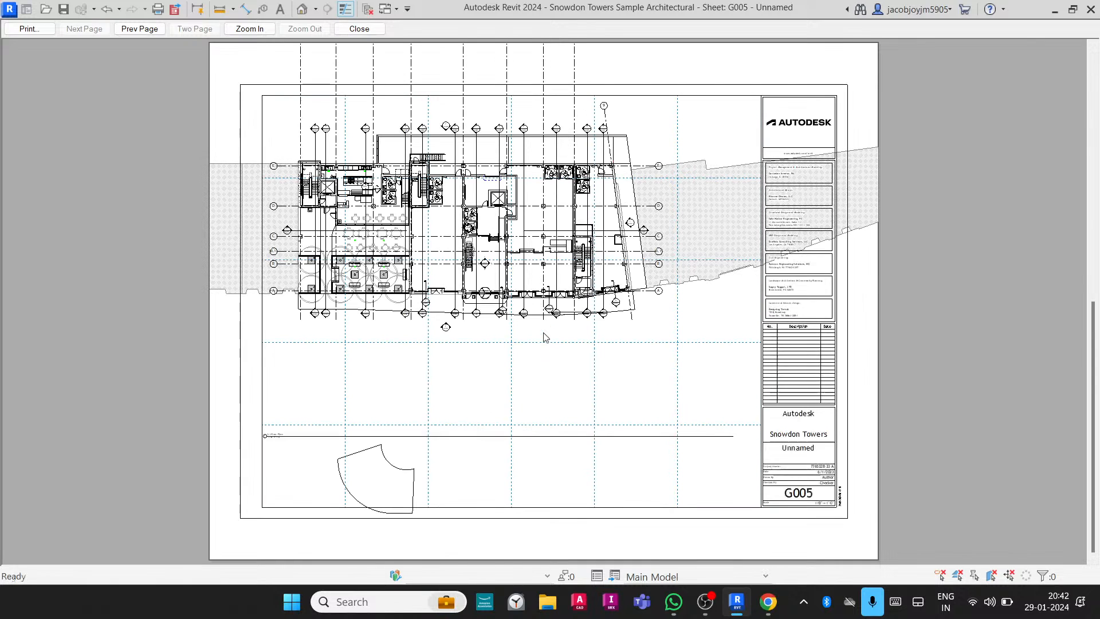
pyautogui.press('Escape')
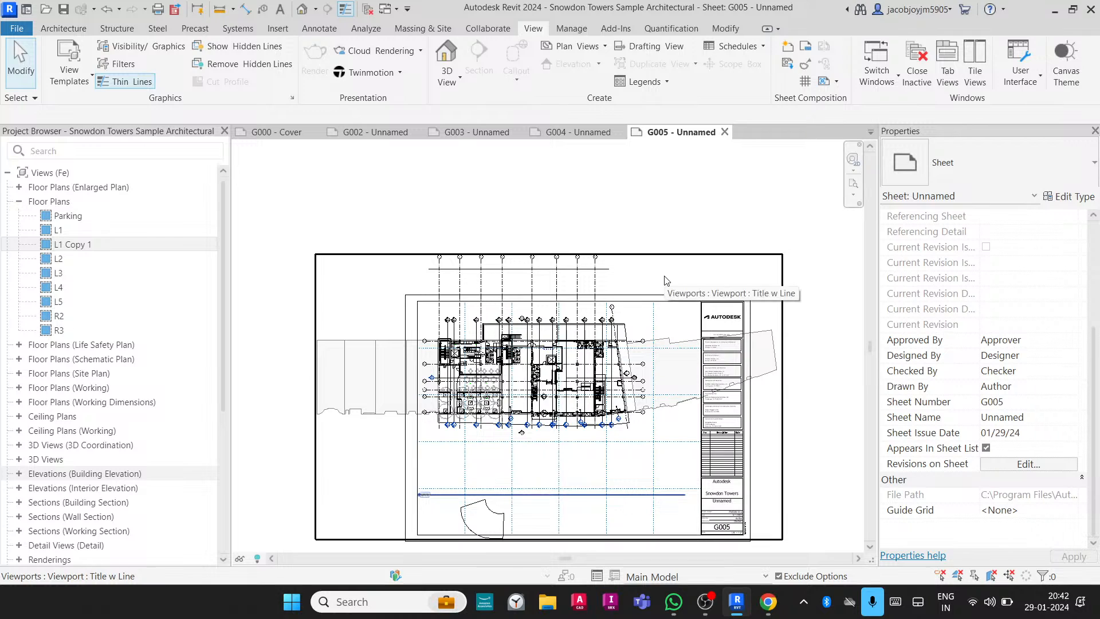
# Draw a zigzag of three connected detail lines above the title block on sheet G005 using the Medium Lines style.
pyautogui.scroll(-2, 610, 217)
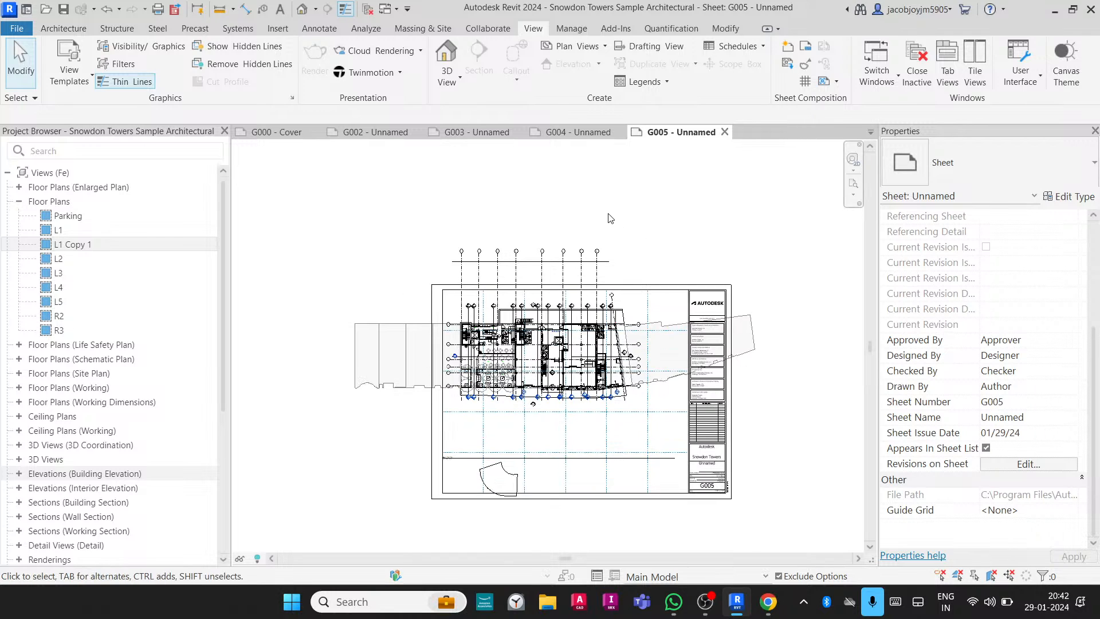
pyautogui.rightClick(610, 218)
pyautogui.press('Escape')
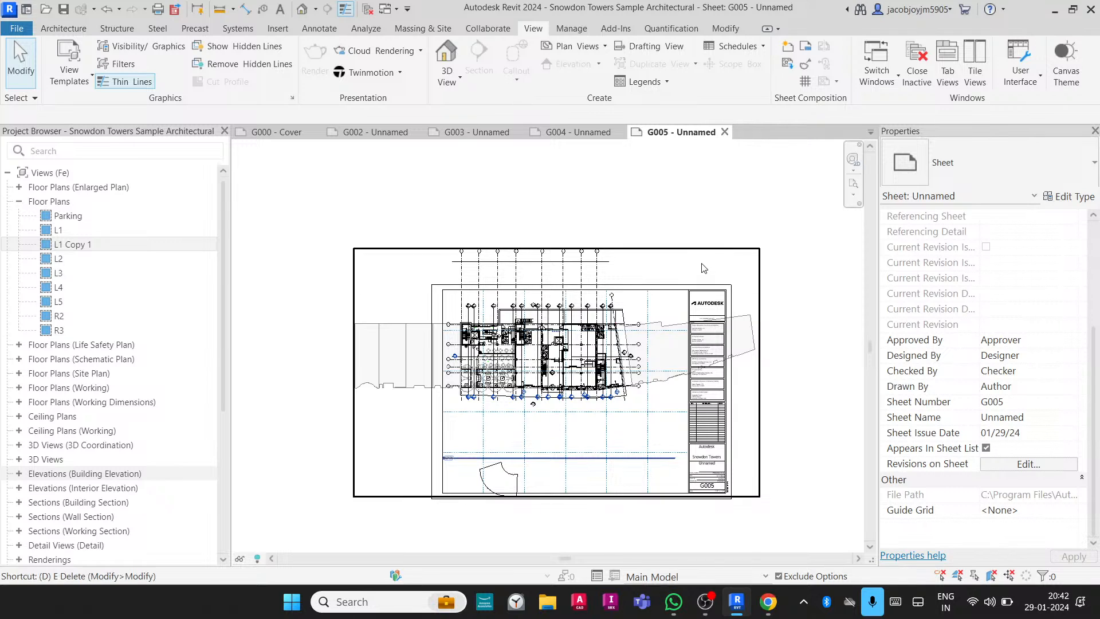
pyautogui.press('d')
pyautogui.press('l')
pyautogui.scroll(-1, 700, 263)
pyautogui.click(456, 259)
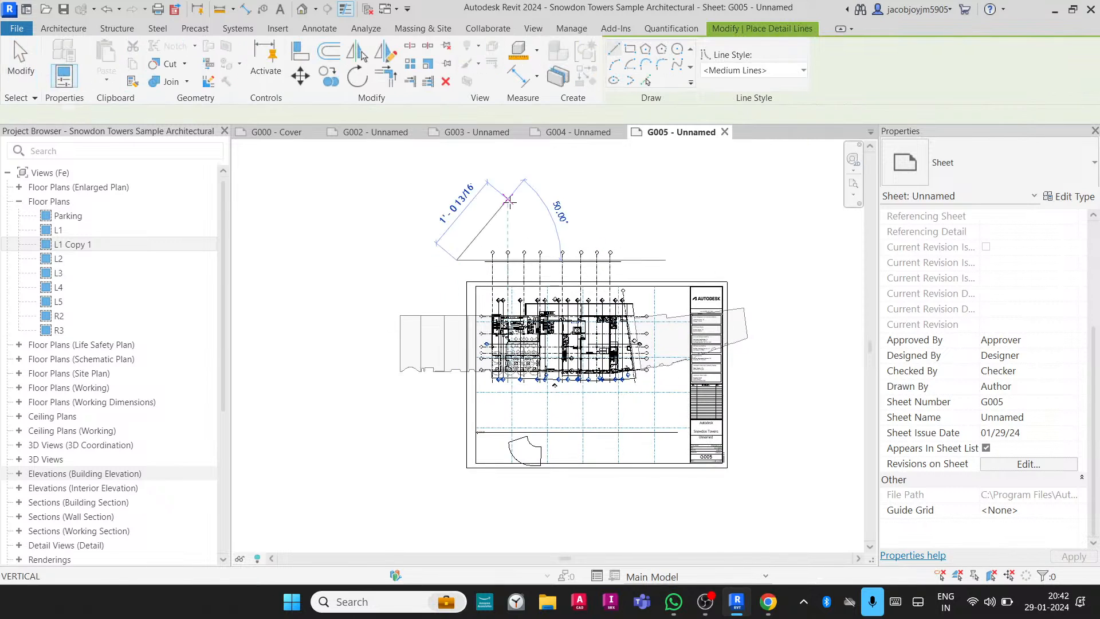
pyautogui.click(582, 180)
pyautogui.press('Escape')
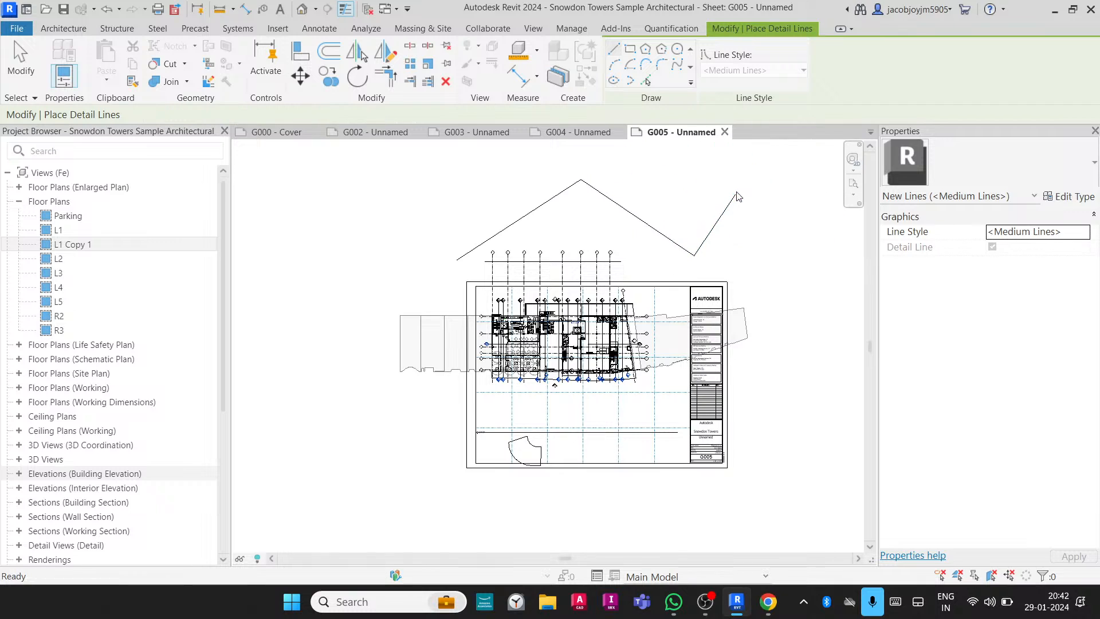
pyautogui.press('Escape')
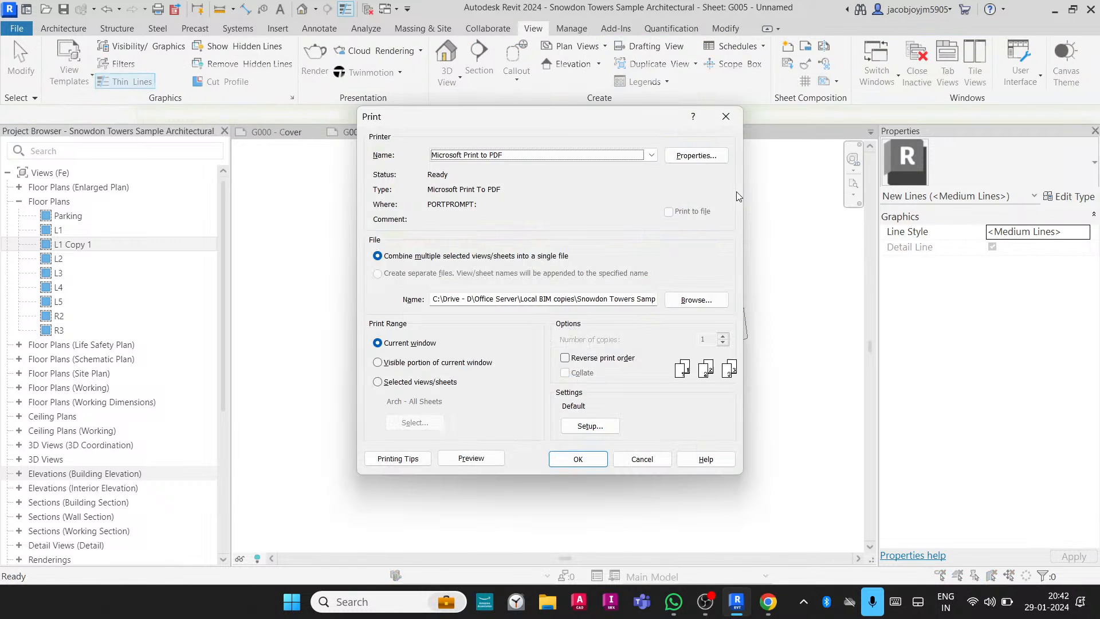
# Preview the print of sheet G005 with the detail lines outside the title block, and delete the whole line chain.
pyautogui.click(468, 458)
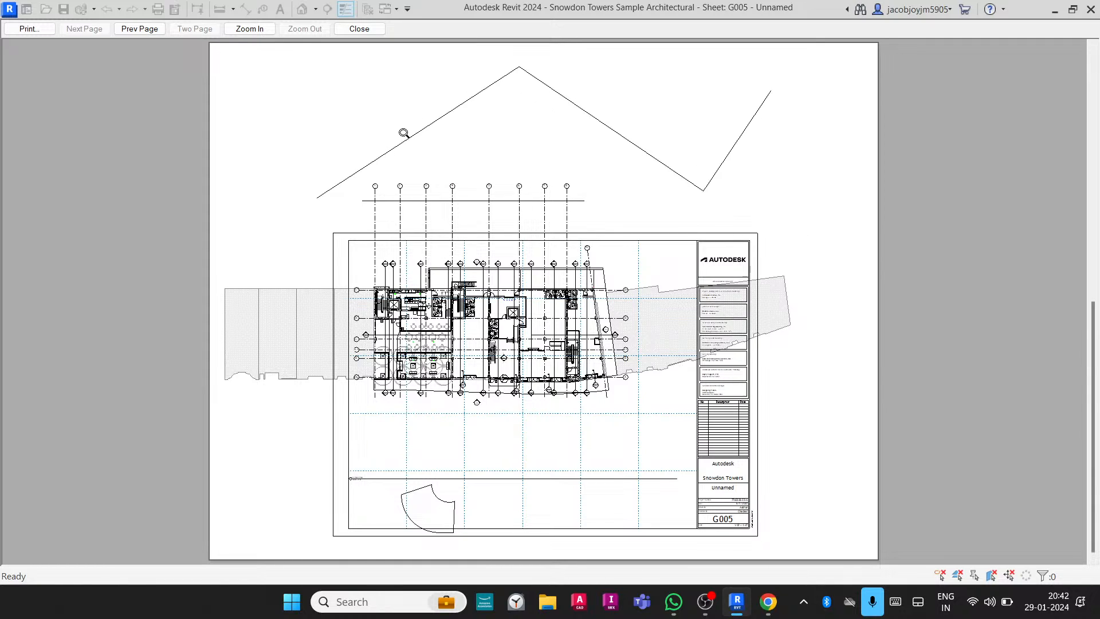
pyautogui.press('Escape')
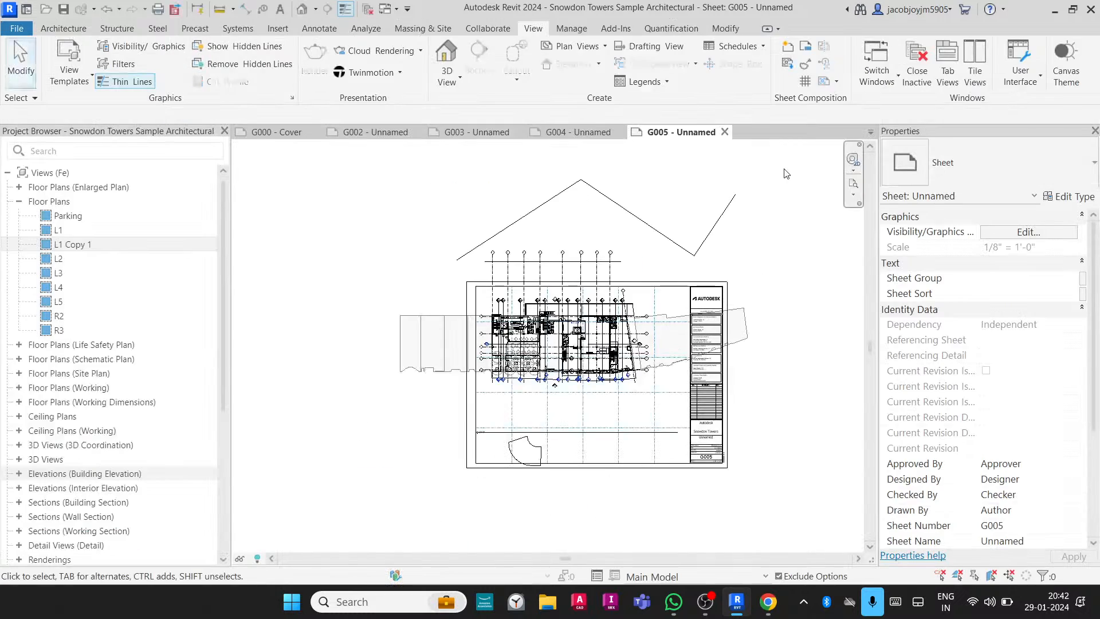
pyautogui.press('Tab')
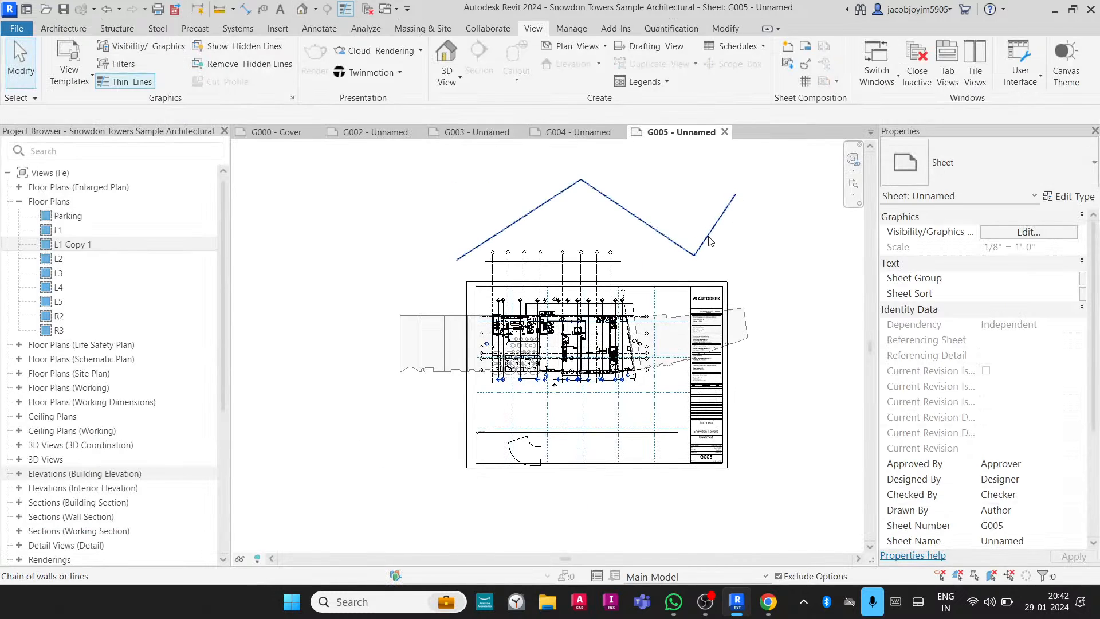
pyautogui.click(710, 241)
pyautogui.press('Delete')
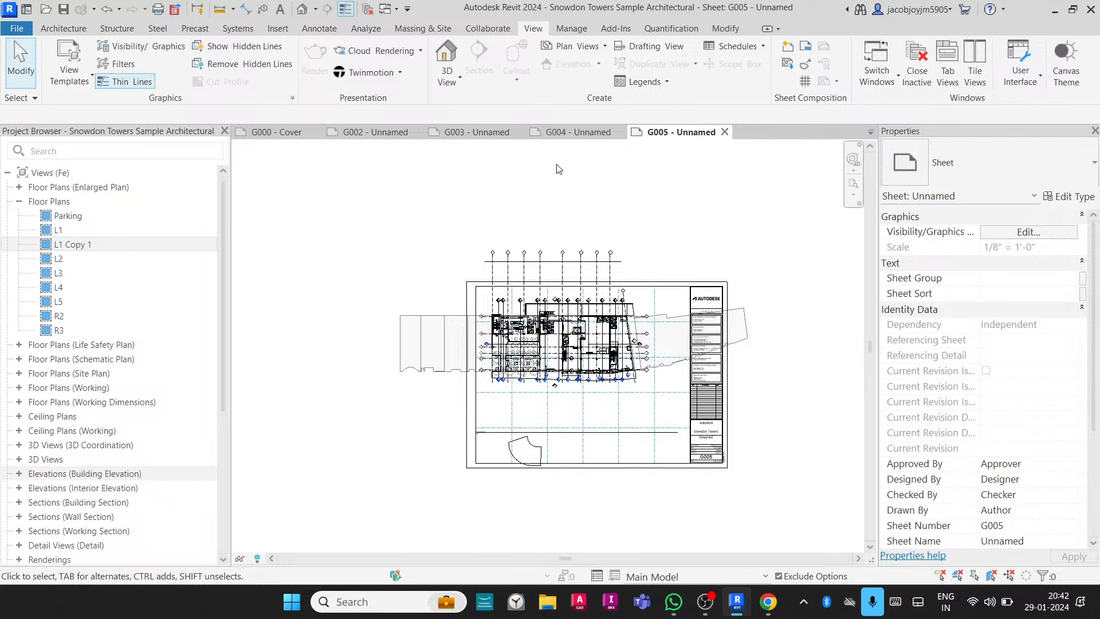
# Undo the command history in one go, back through the creation of the sheet that followed G002.
pyautogui.click(121, 9)
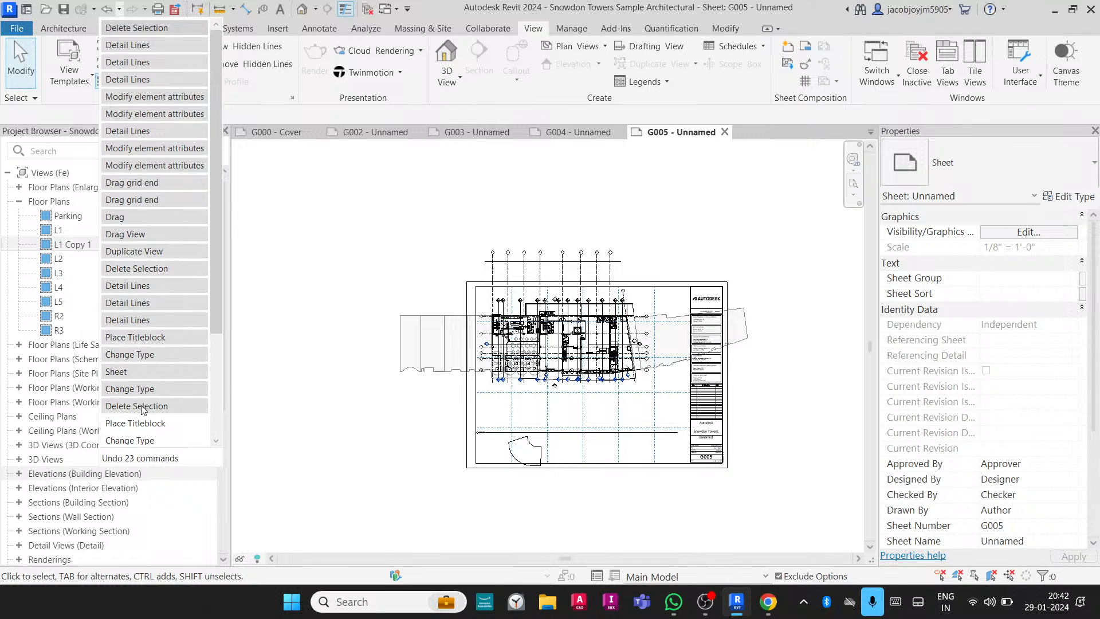
pyautogui.scroll(-2, 146, 427)
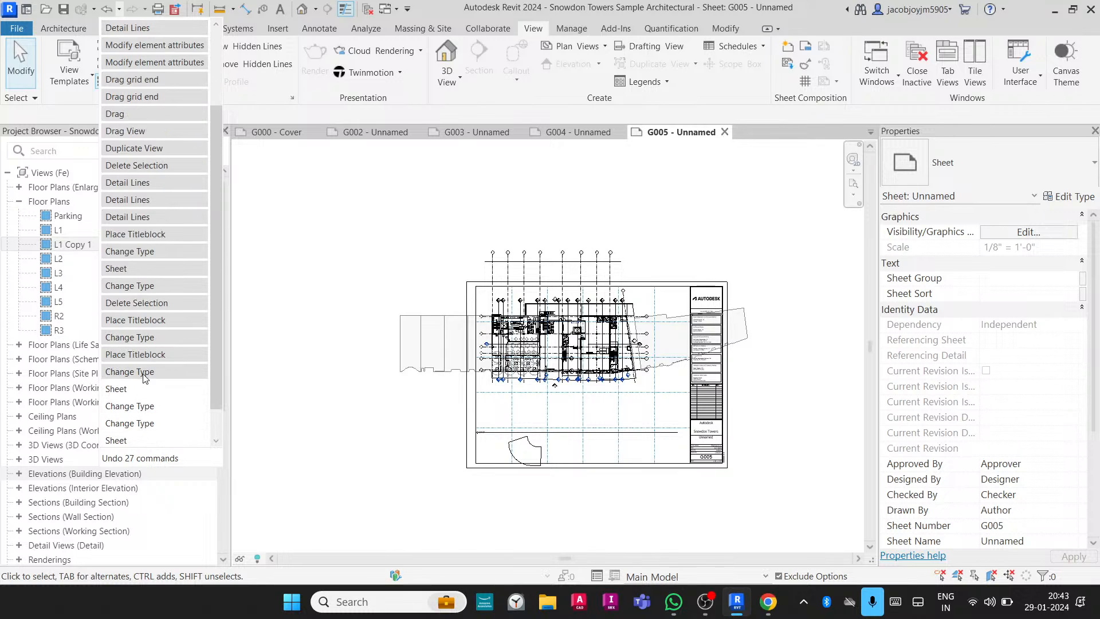
pyautogui.scroll(-1, 143, 421)
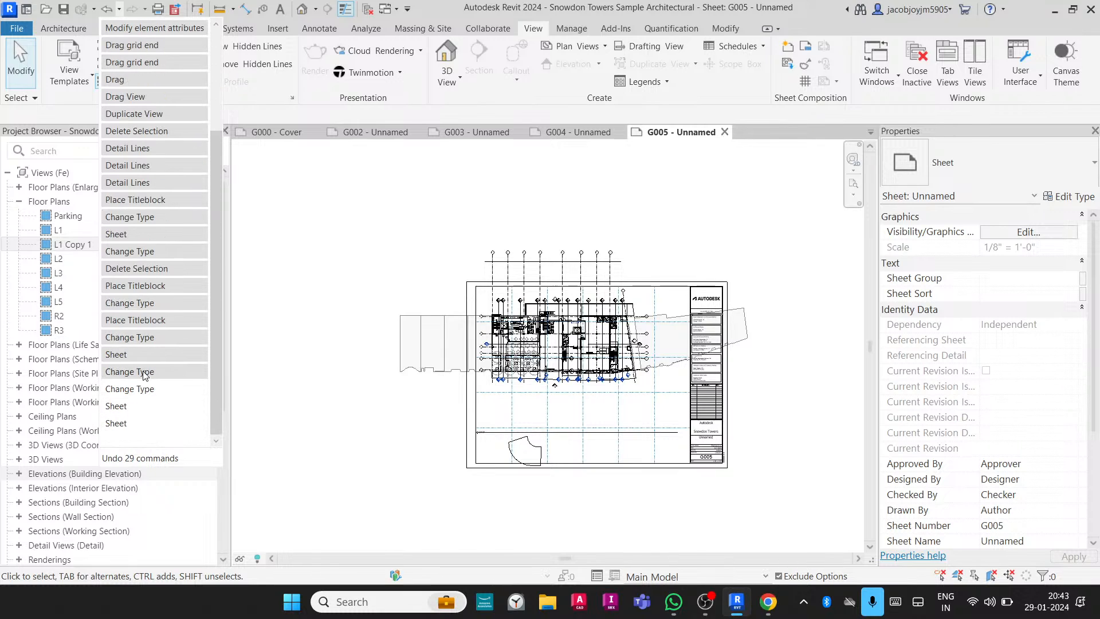
pyautogui.click(142, 404)
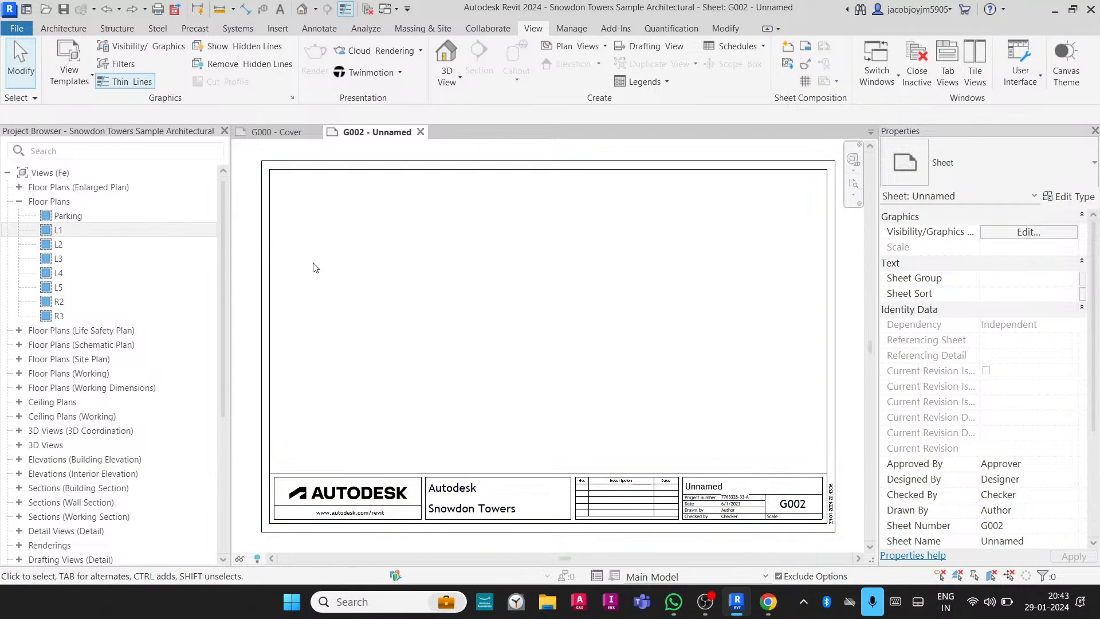
# Duplicate the L1 floor plan view.
pyautogui.rightClick(180, 234)
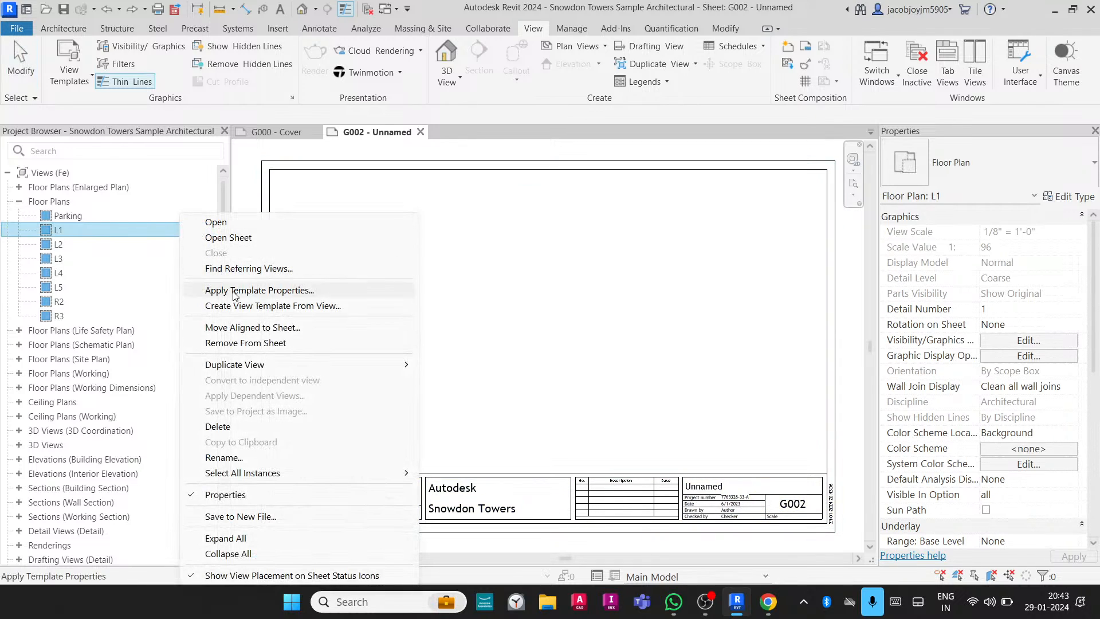
pyautogui.moveTo(344, 364)
pyautogui.click(449, 370)
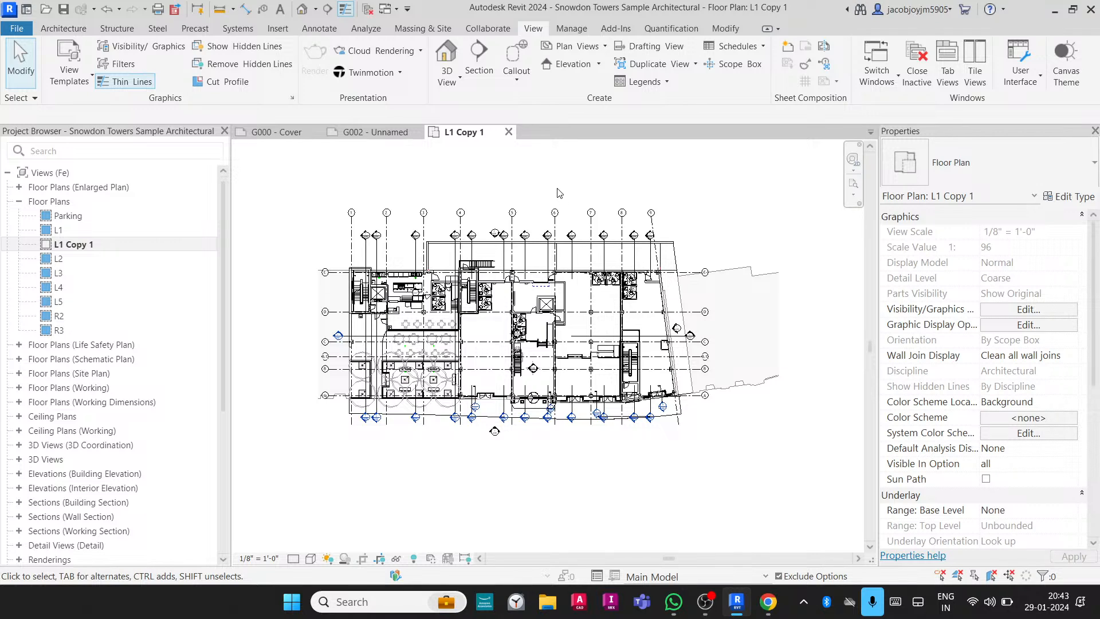
# Return to sheet G002 and place the L1 Copy 1 floor plan on it from the project's view list.
pyautogui.click(395, 135)
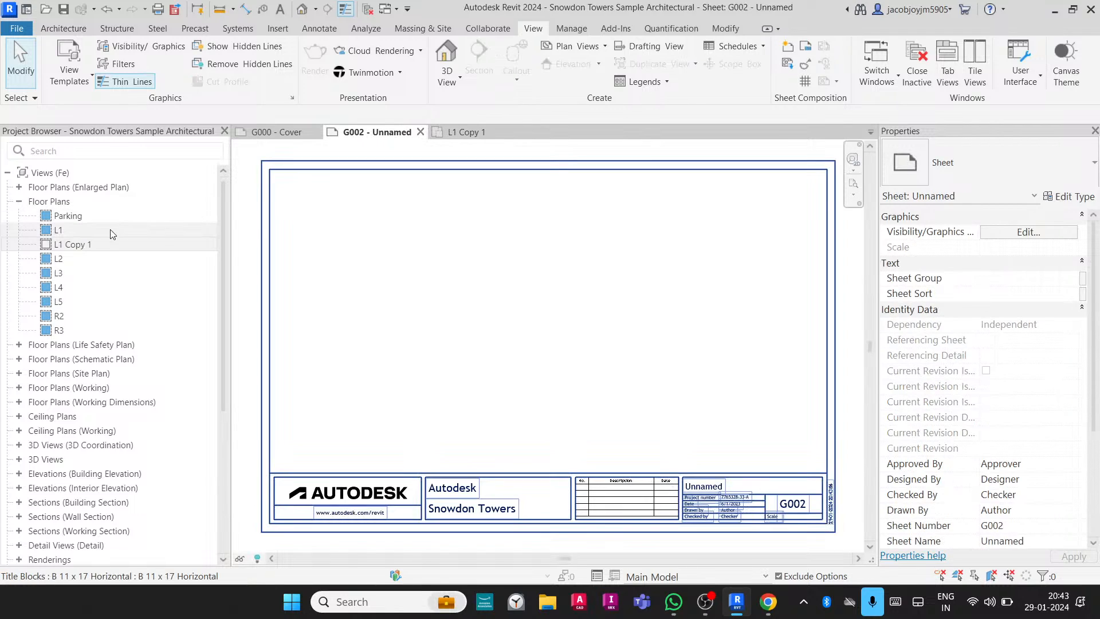
pyautogui.click(89, 246)
pyautogui.moveTo(65, 245); pyautogui.dragTo(150, 266)
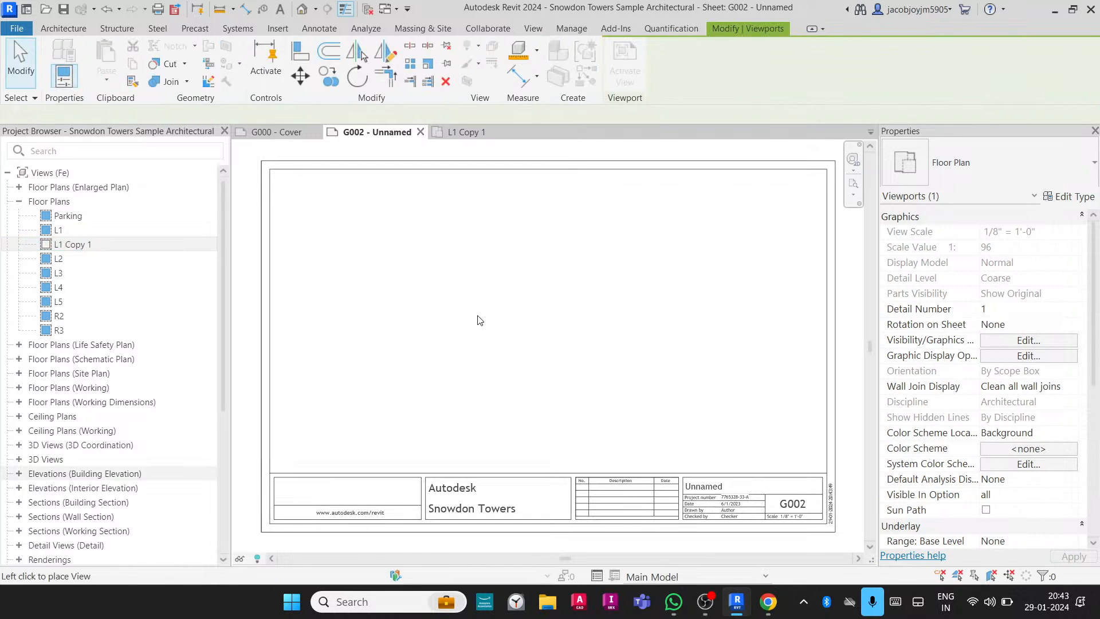
pyautogui.click(481, 322)
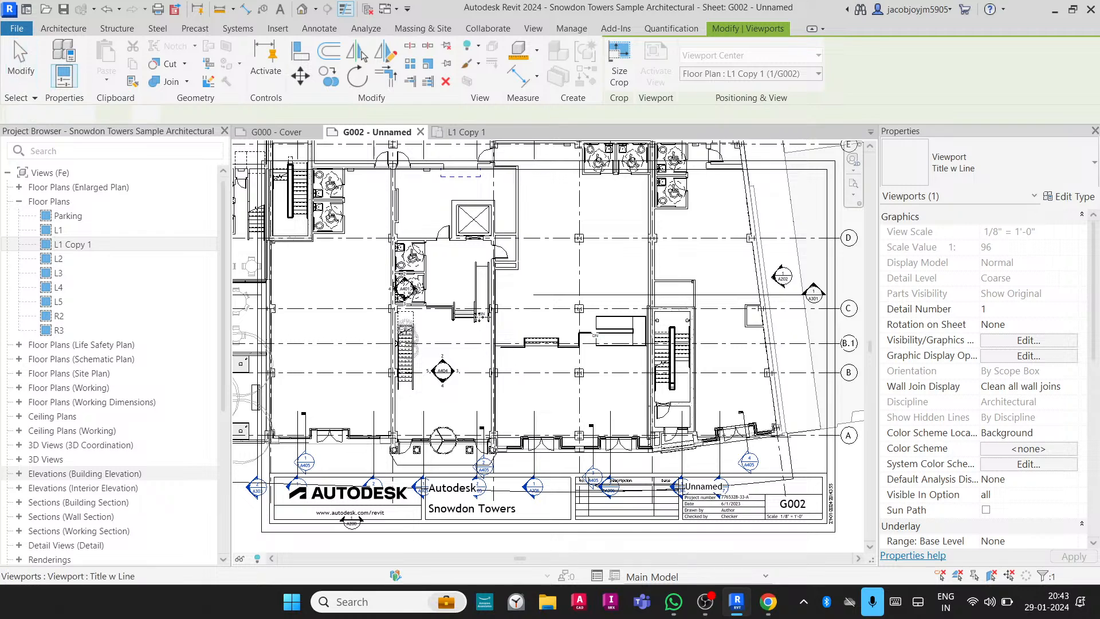
pyautogui.scroll(-4, 481, 322)
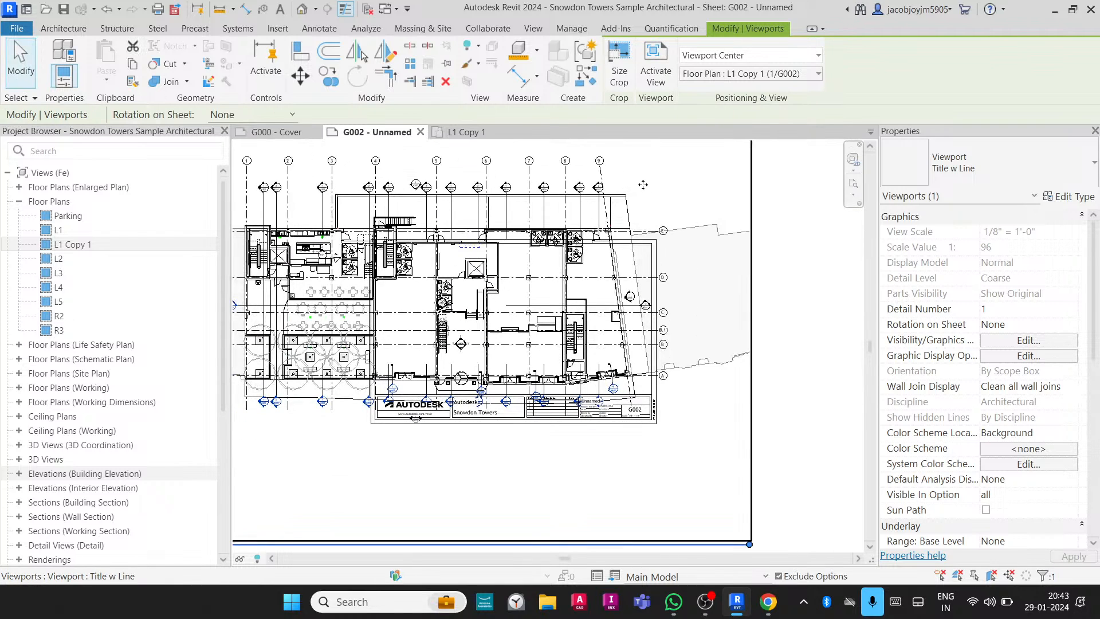
# Activate the L1 Copy 1 view within sheet G002 and deactivate it again.
pyautogui.doubleClick(643, 184)
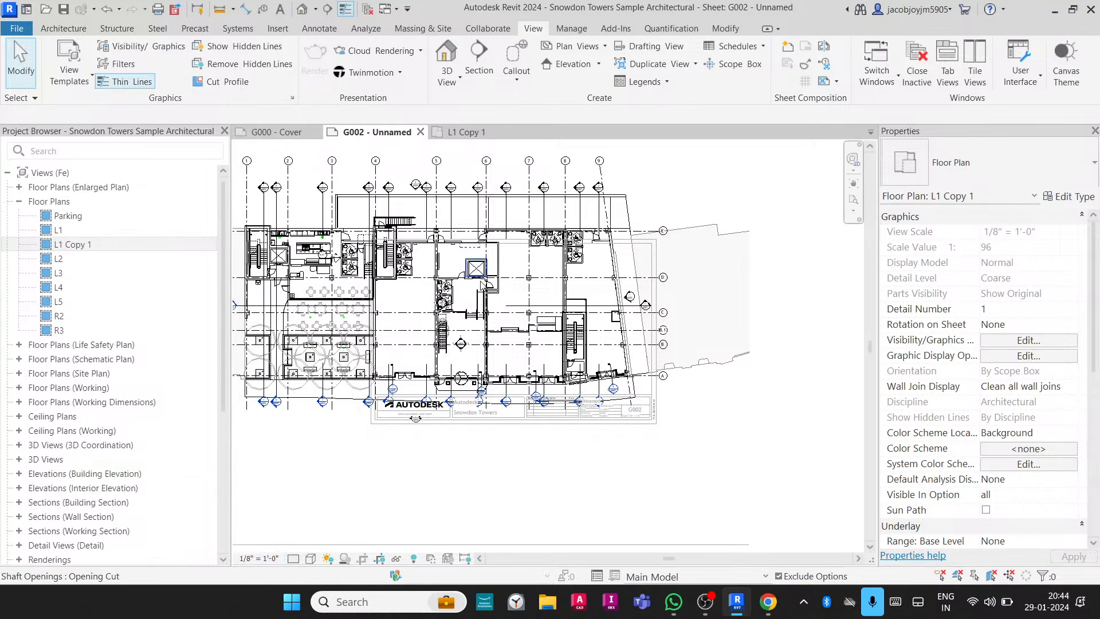
pyautogui.rightClick(739, 172)
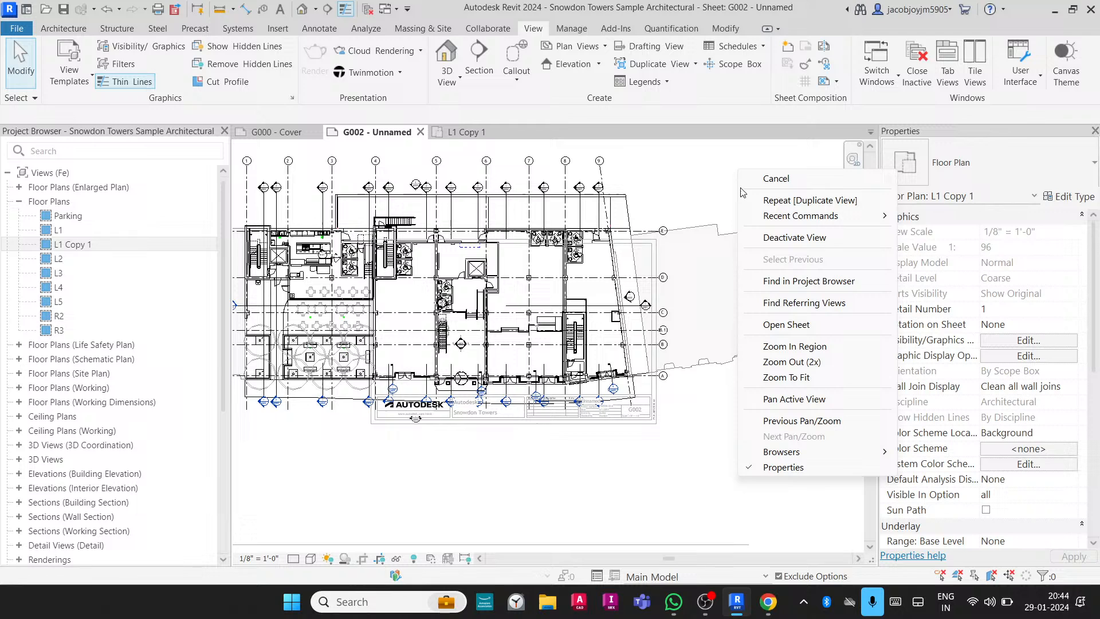
pyautogui.click(770, 237)
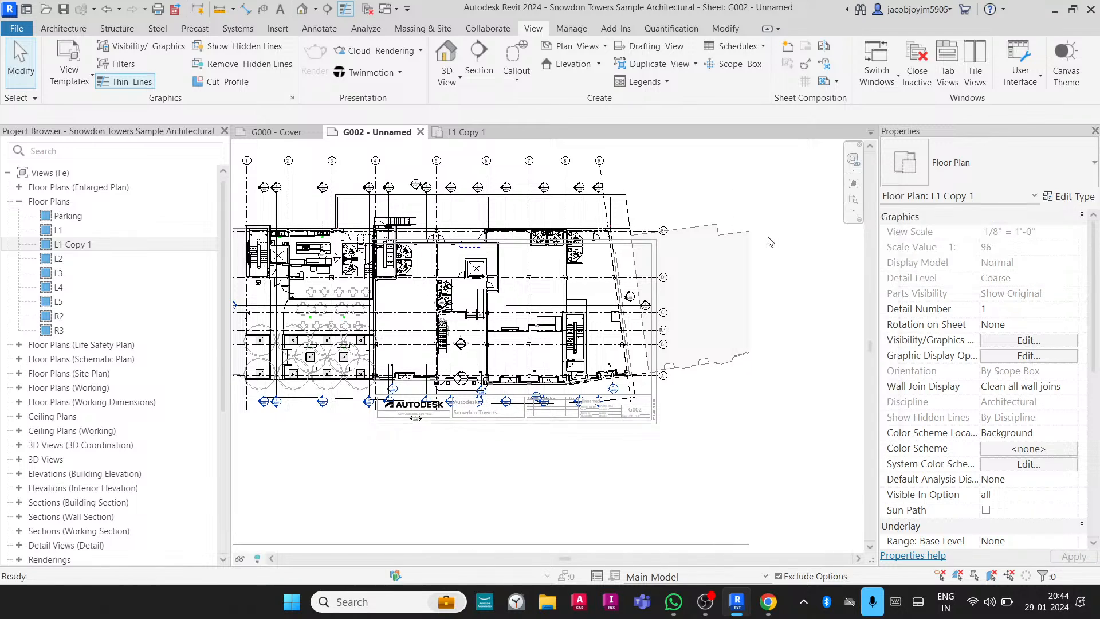
# Delete the L1 Copy 1 viewport from sheet G002.
pyautogui.click(574, 187)
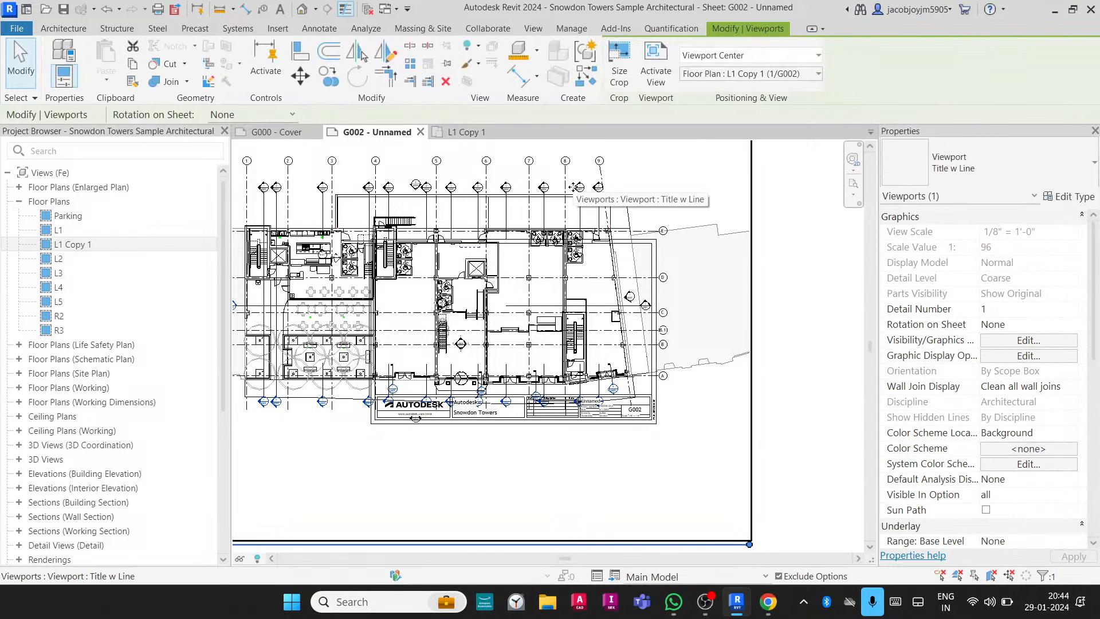
pyautogui.press('Delete')
pyautogui.middleClick(574, 187)
pyautogui.middleClick(574, 188)
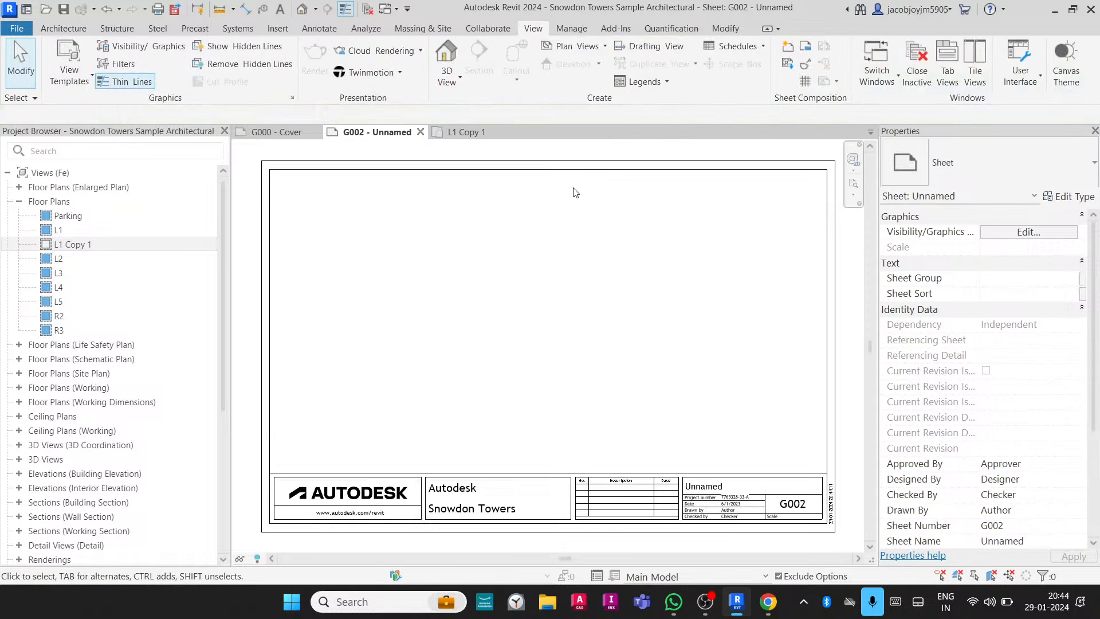
pyautogui.scroll(-1, 574, 188)
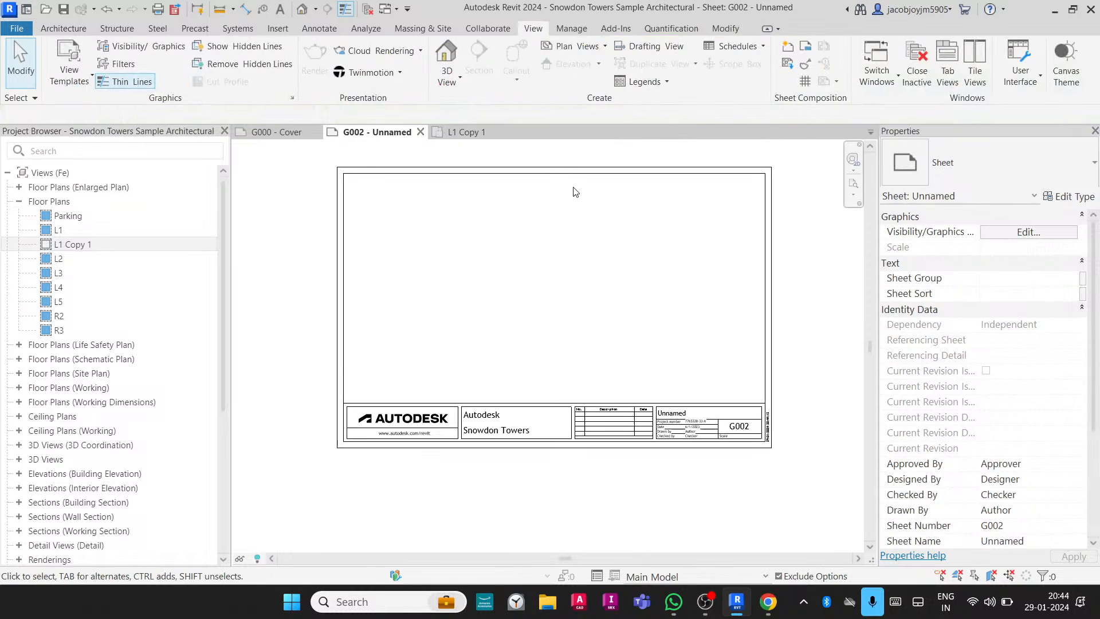
# Use the Place View command to select Floor Plan: L1 Copy 1 and place it over the G002 title block.
pyautogui.click(790, 61)
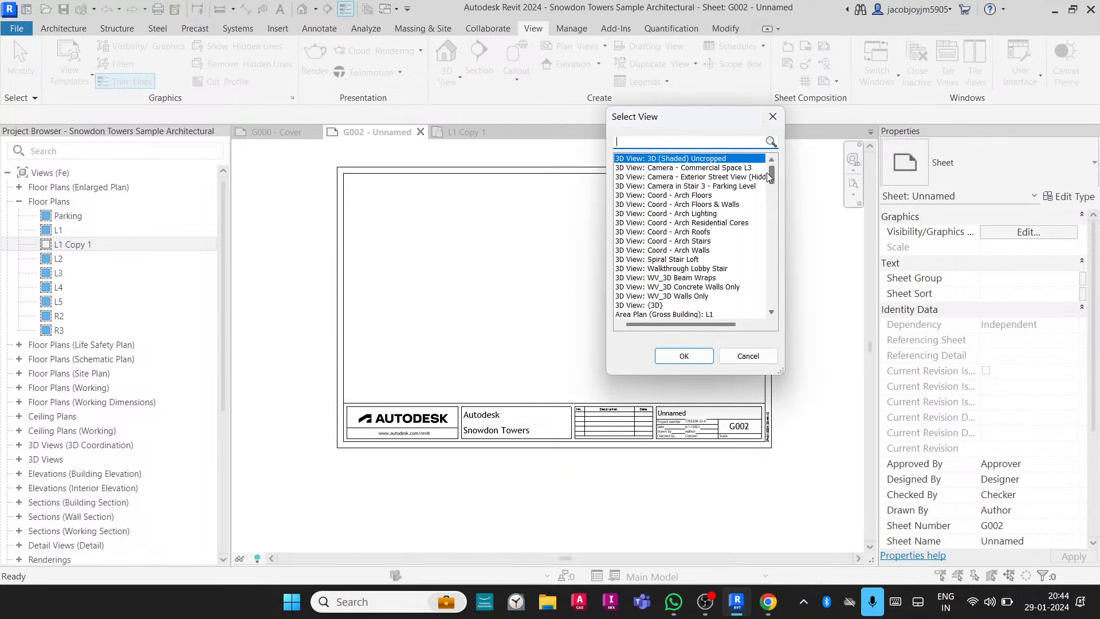
pyautogui.moveTo(772, 176); pyautogui.dragTo(767, 204)
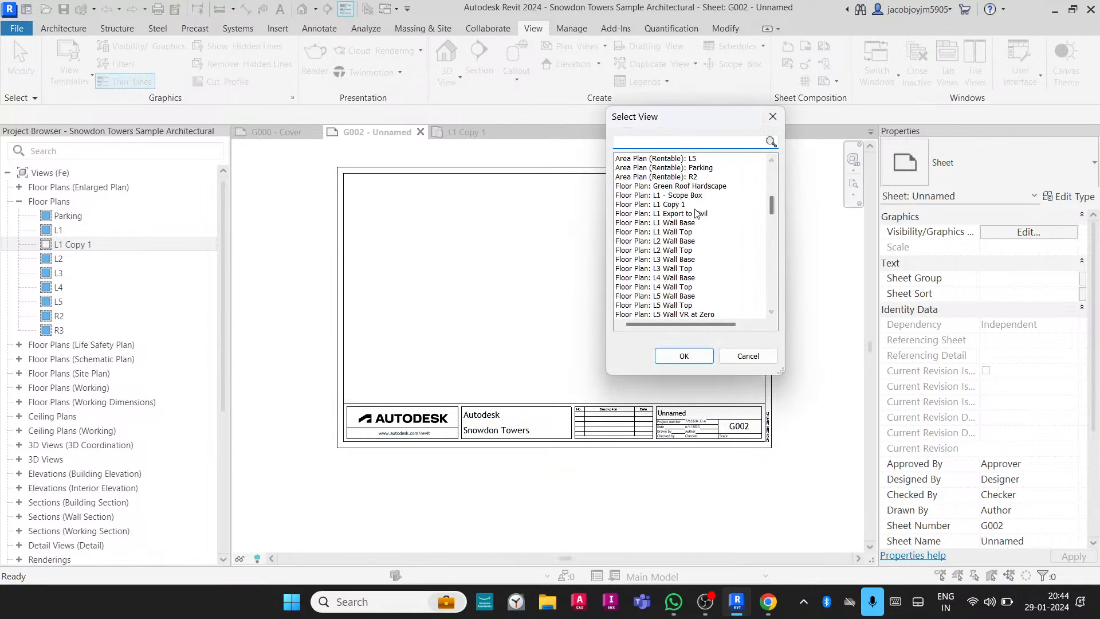
pyautogui.click(674, 204)
pyautogui.click(698, 358)
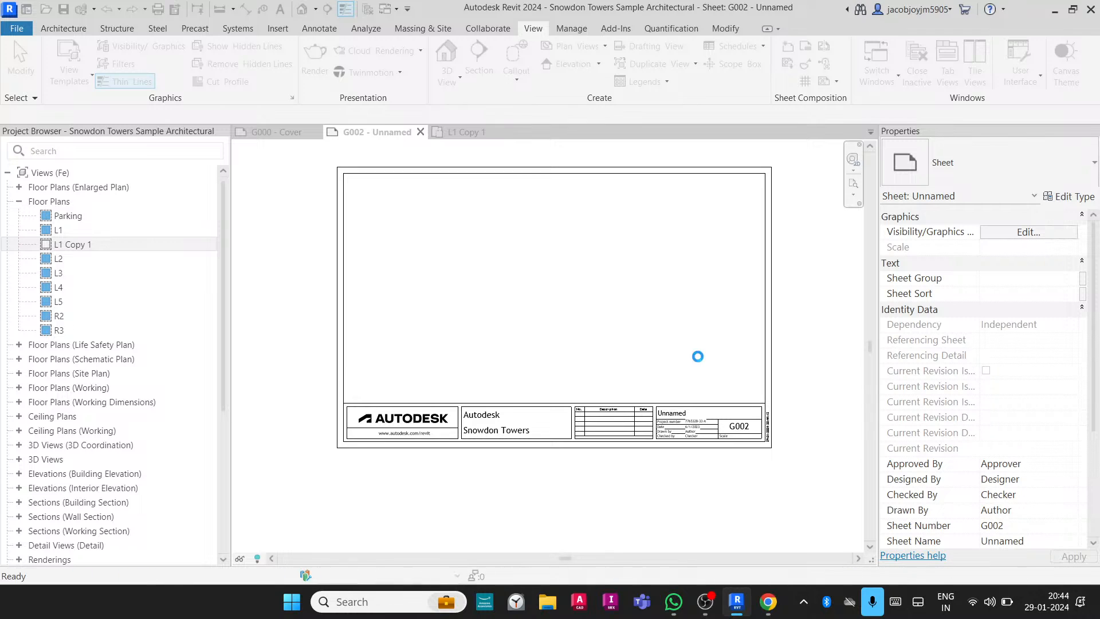
pyautogui.click(538, 282)
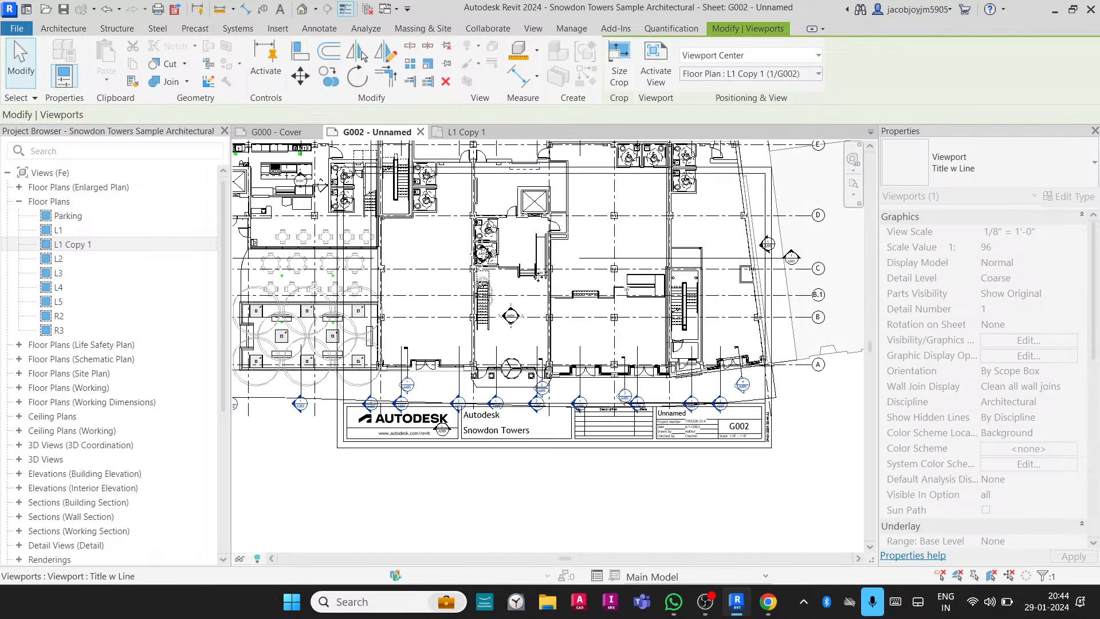
pyautogui.scroll(-5, 539, 277)
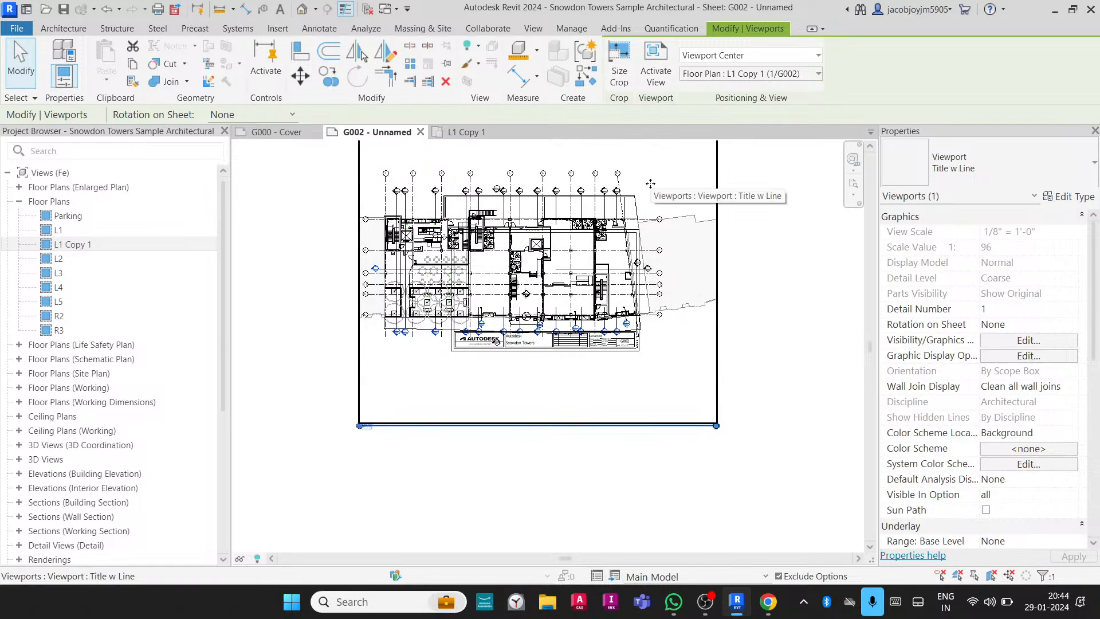
# Deselect the viewport on sheet G002 and open the L1 Copy 1 floor plan view.
pyautogui.press('Escape')
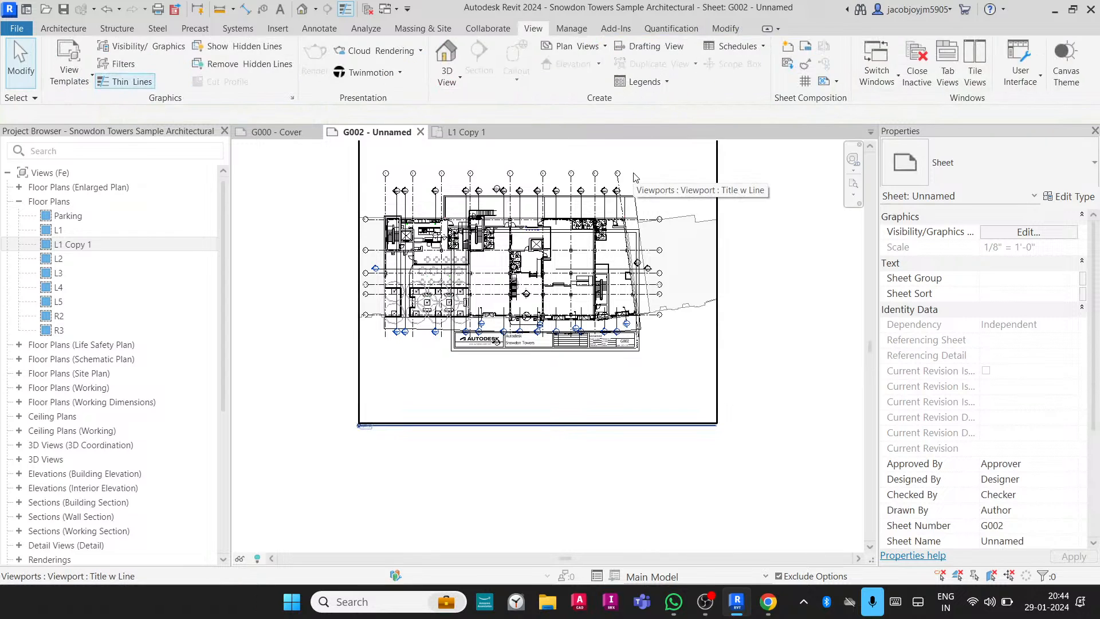
pyautogui.scroll(2, 659, 183)
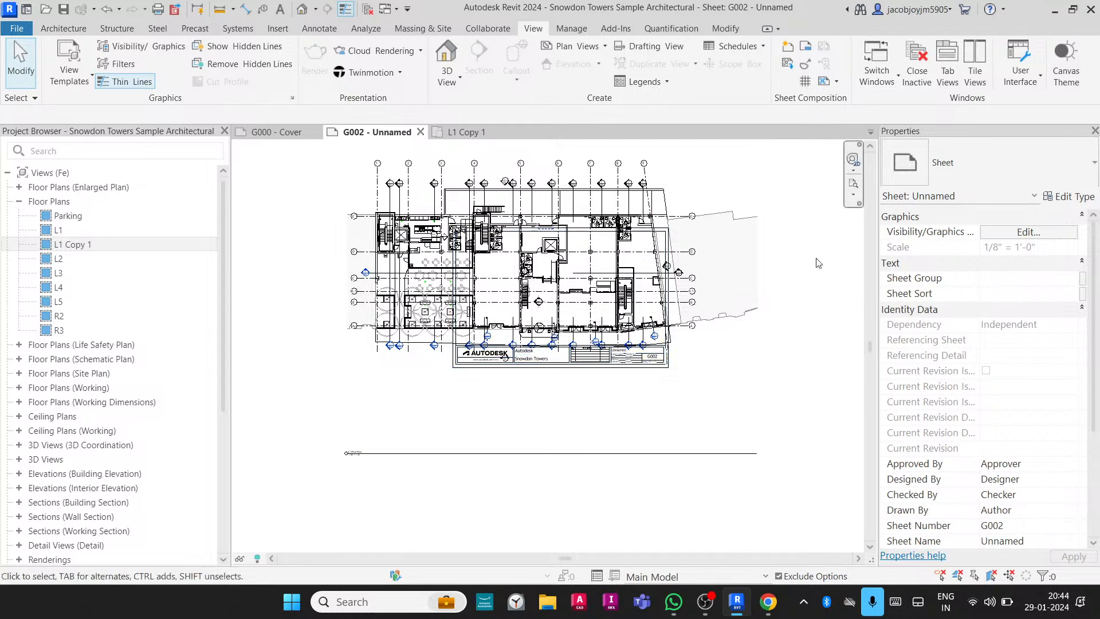
pyautogui.scroll(4, 686, 174)
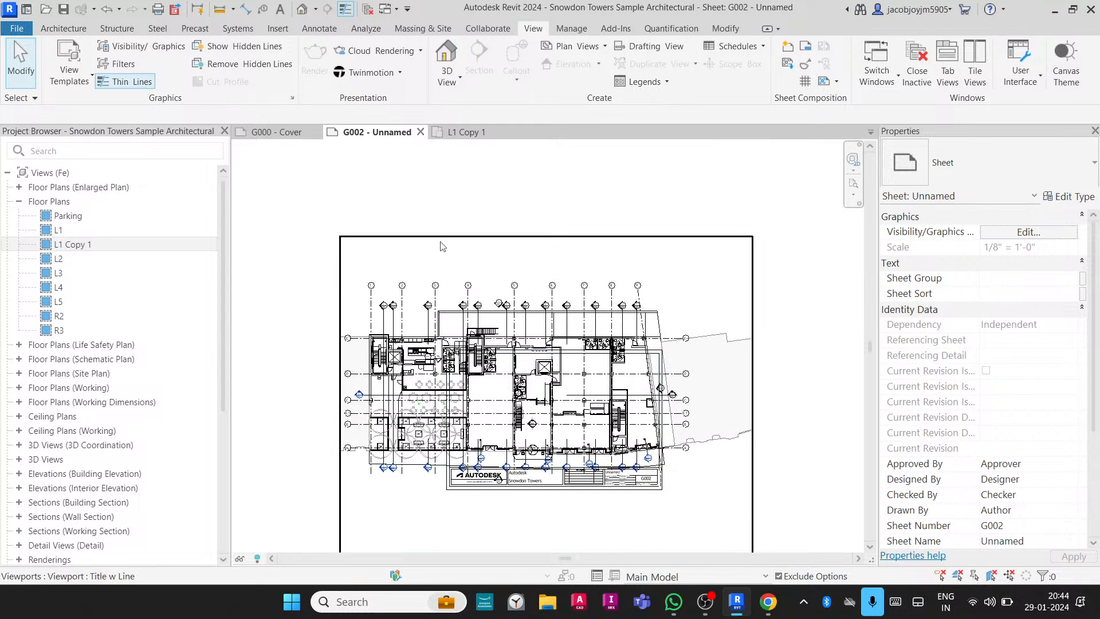
pyautogui.click(127, 244)
pyautogui.doubleClick(125, 244)
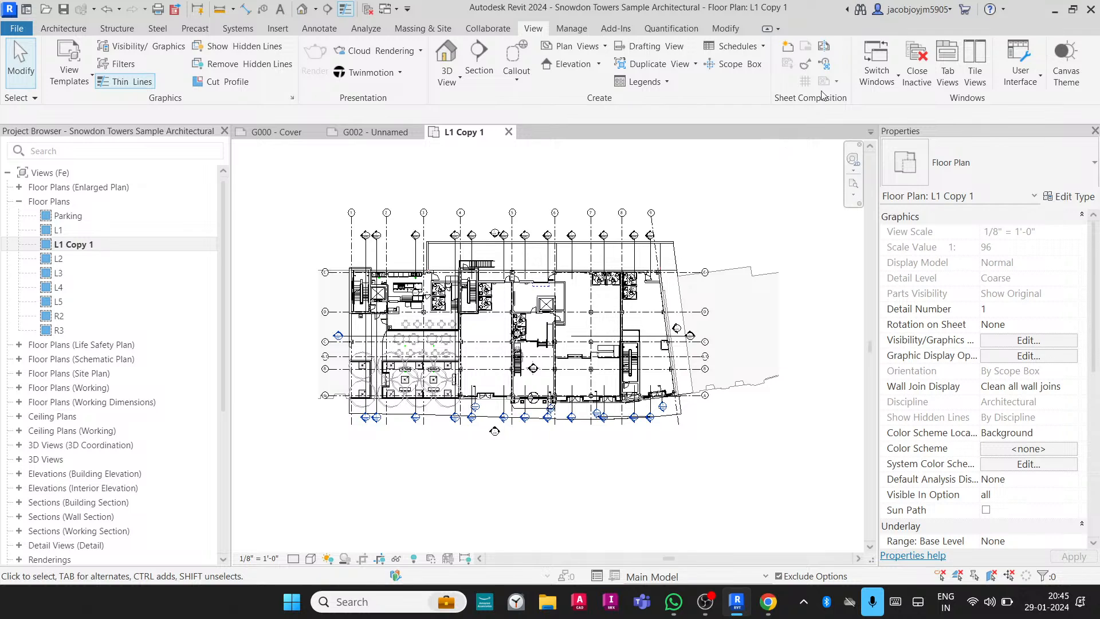
# Sketch a vertical matchline about 128' long across the full depth of the L1 Copy 1 plan, just beside the elevator shaft.
pyautogui.click(822, 45)
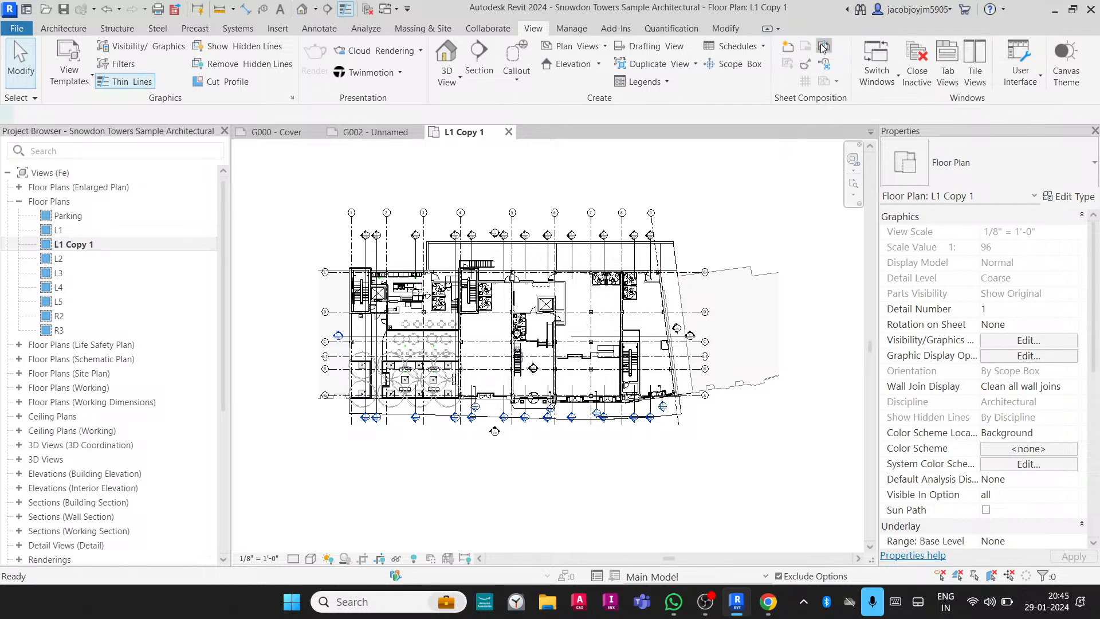
pyautogui.click(536, 210)
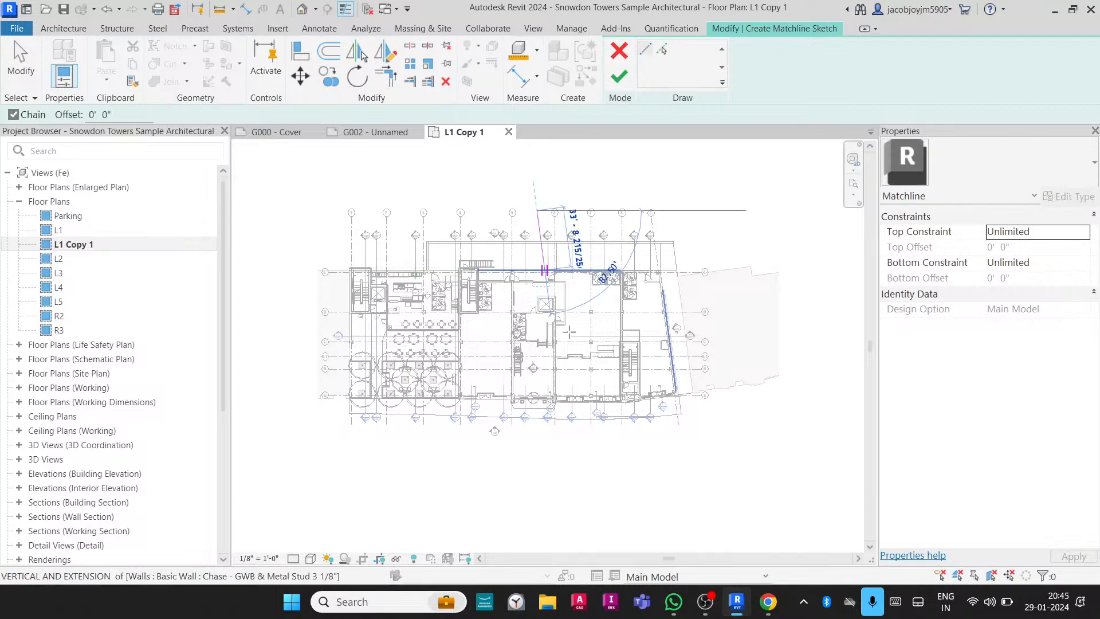
pyautogui.click(537, 439)
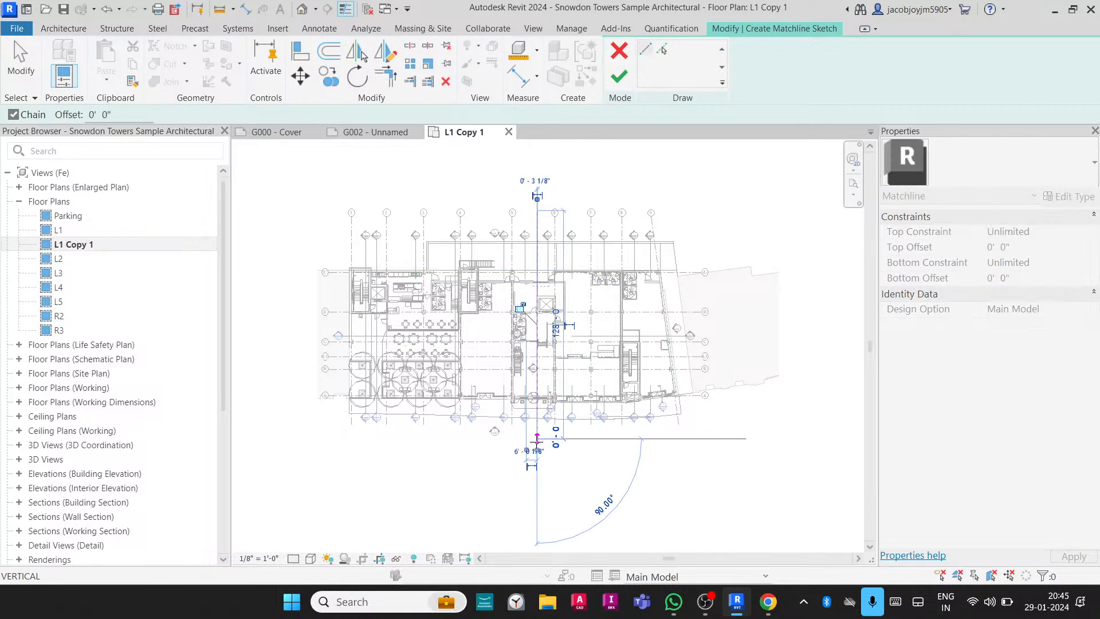
pyautogui.scroll(3, 539, 298)
pyautogui.scroll(3, 539, 298)
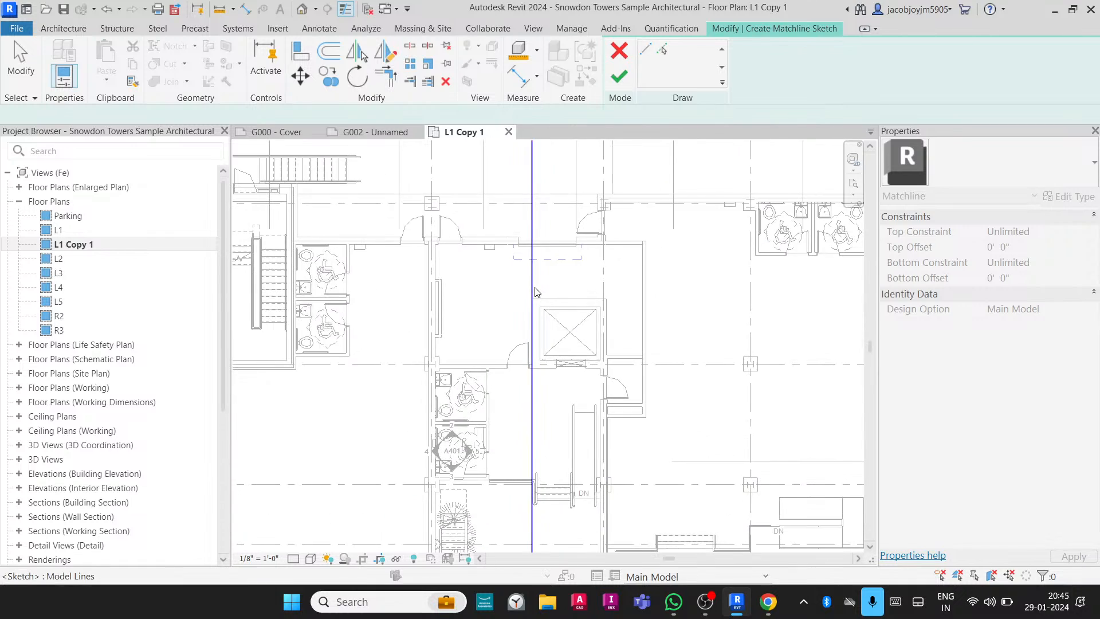
pyautogui.press('Escape')
pyautogui.press('Escape')
# Shift the matchline sideways away from the elevator shaft, beyond the adjacent door swing, and finish its sketch.
pyautogui.click(536, 315)
pyautogui.scroll(3, 537, 321)
pyautogui.scroll(2, 529, 356)
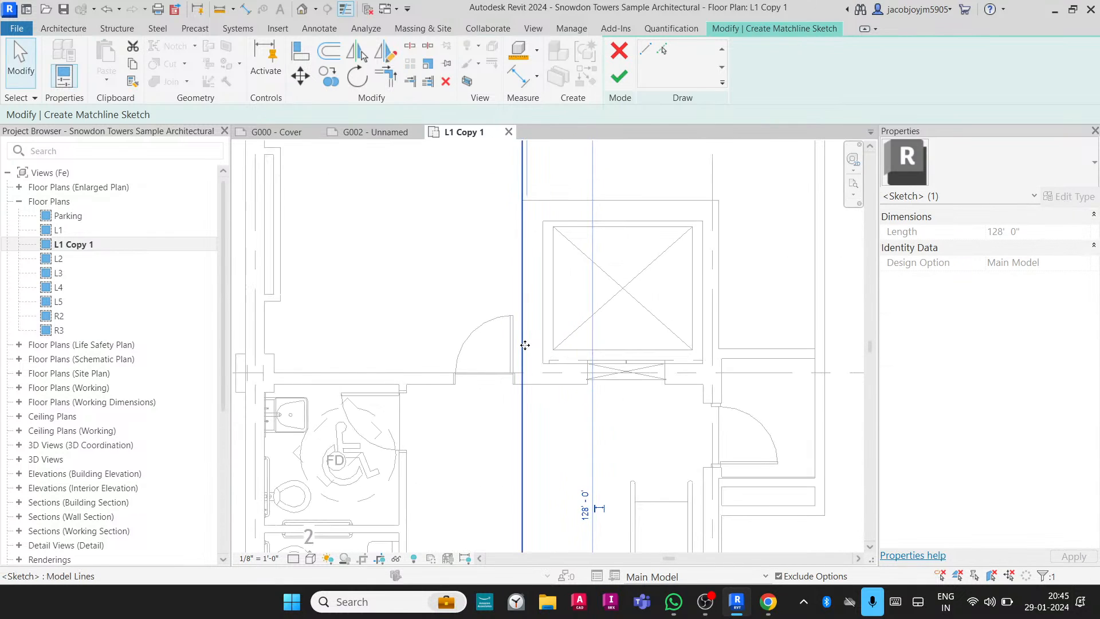
pyautogui.moveTo(524, 344); pyautogui.dragTo(431, 339)
pyautogui.press('Escape')
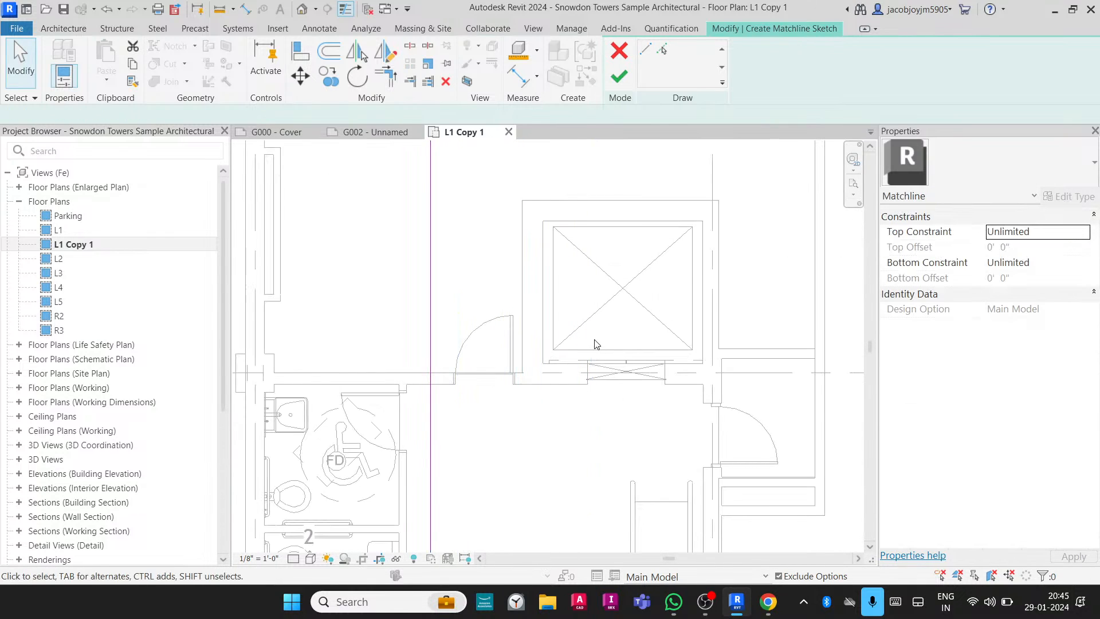
pyautogui.scroll(-5, 595, 342)
pyautogui.scroll(-3, 594, 342)
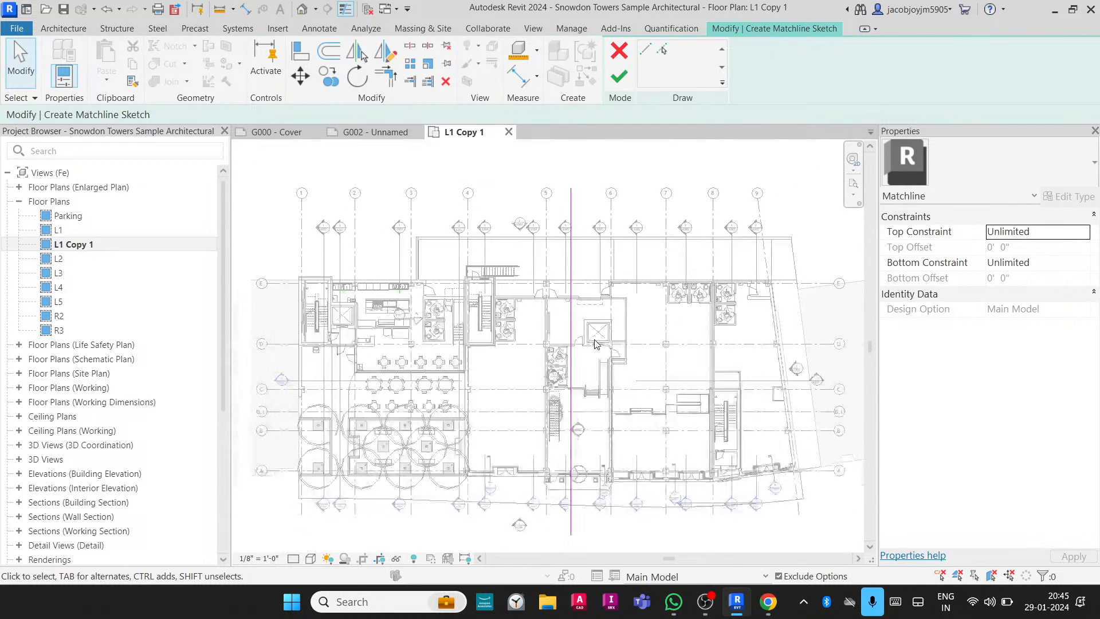
pyautogui.scroll(-2, 595, 342)
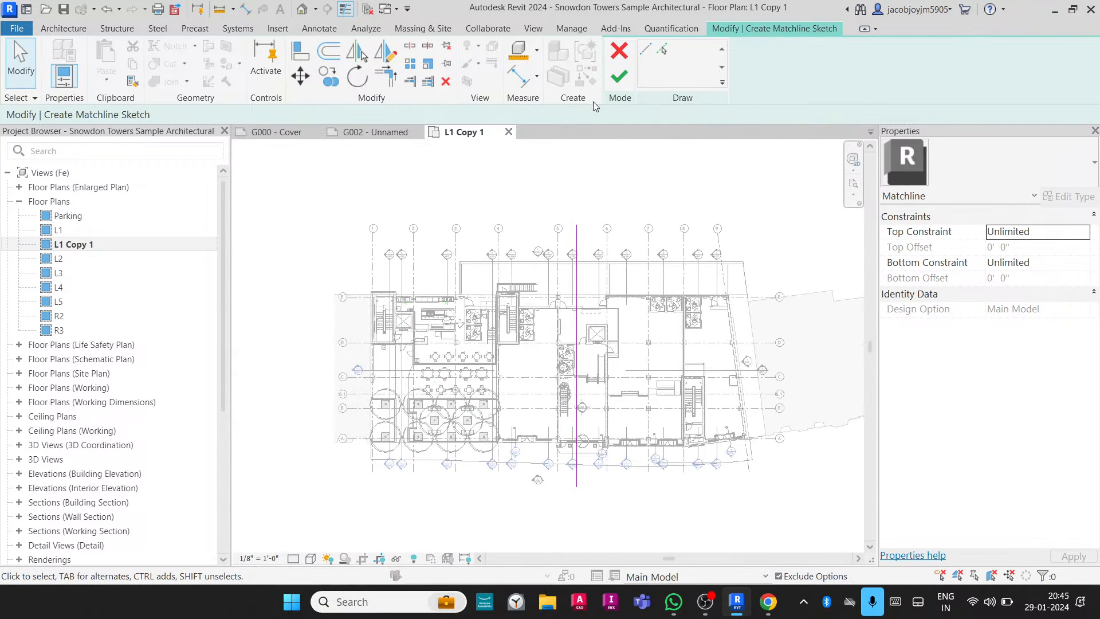
pyautogui.click(619, 77)
pyautogui.press('Escape')
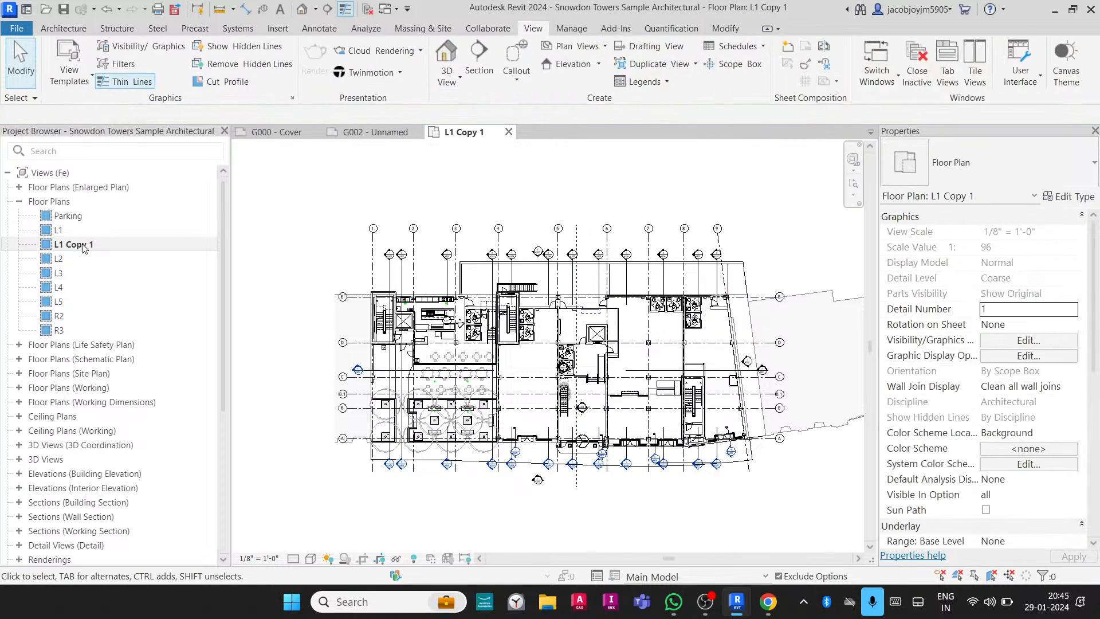
# Duplicate the L1 Copy 1 floor plan without detailing.
pyautogui.rightClick(131, 252)
pyautogui.moveTo(223, 366)
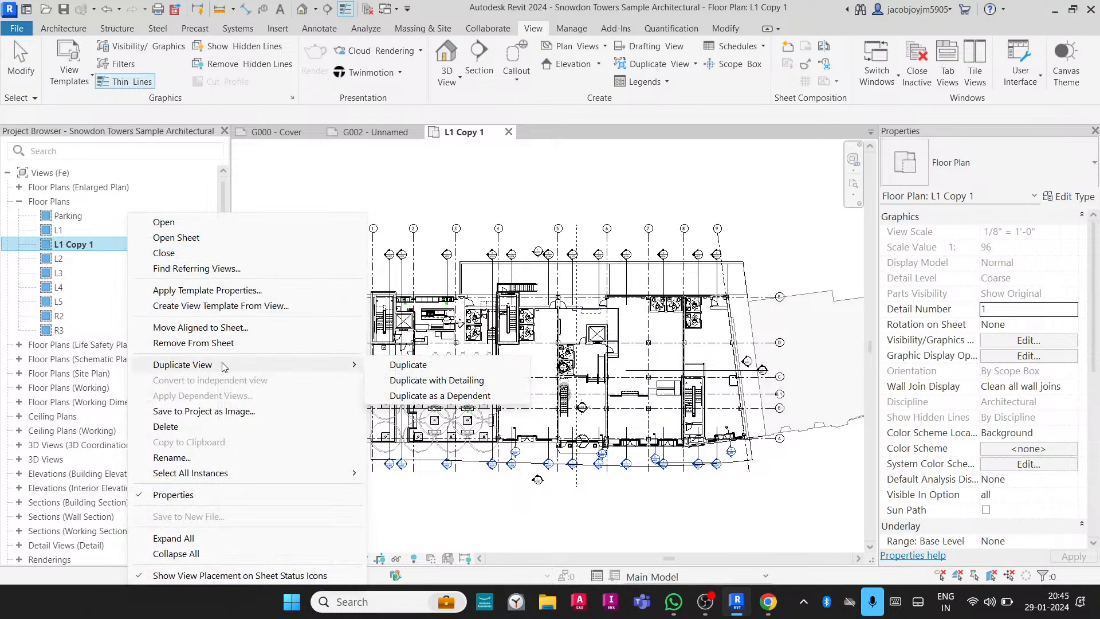
pyautogui.click(412, 367)
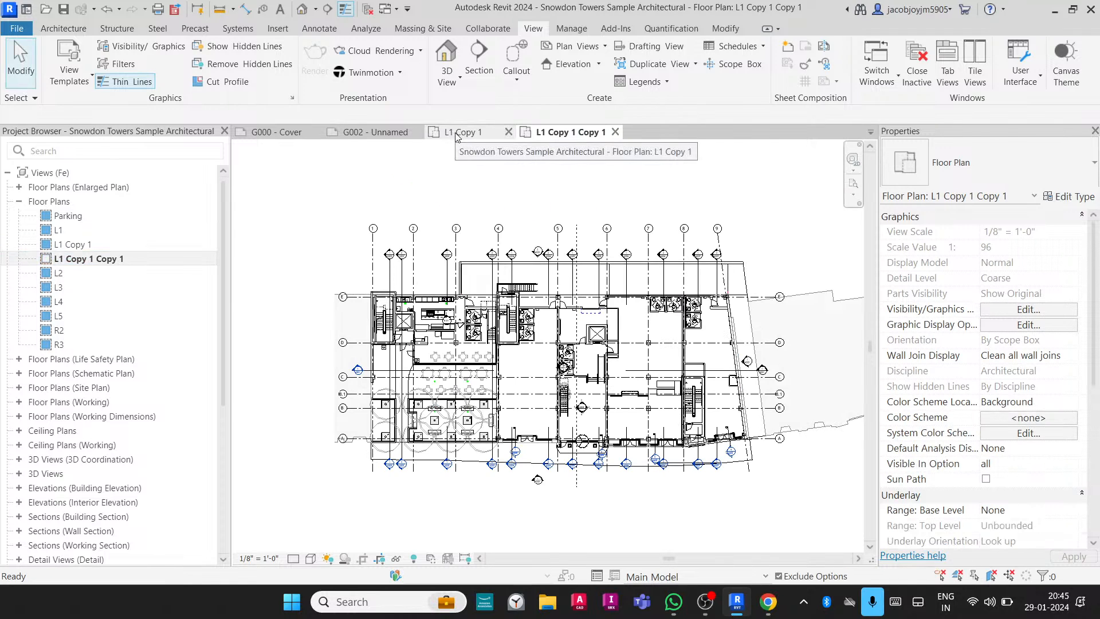
# Activate the L1 Copy 1 viewport on sheet G002 and set its view template to <None>.
pyautogui.click(376, 133)
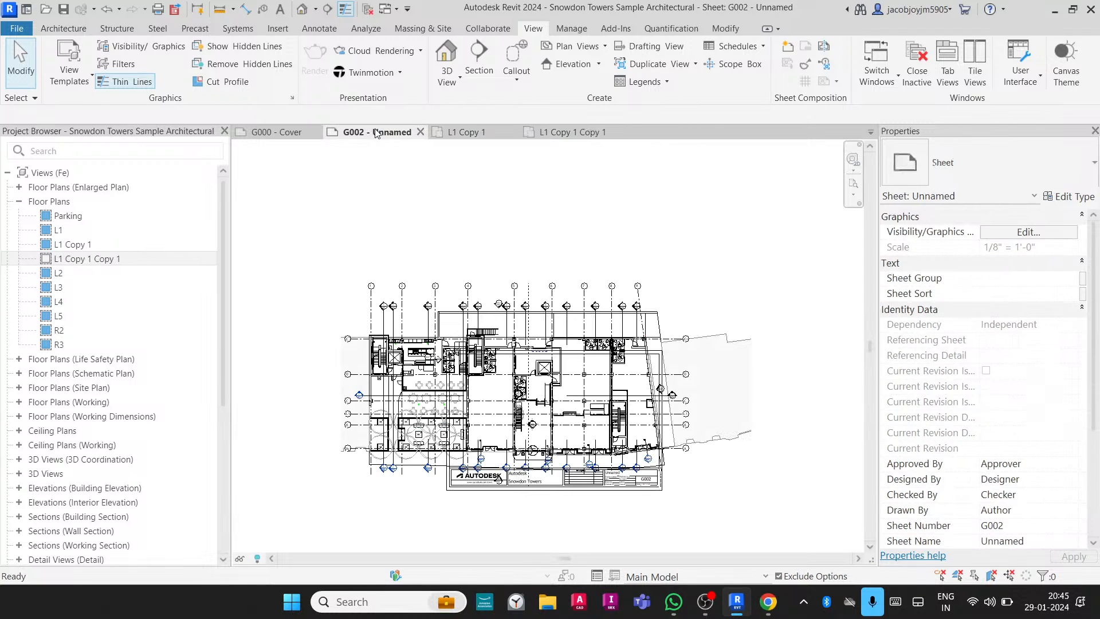
pyautogui.scroll(-2, 535, 252)
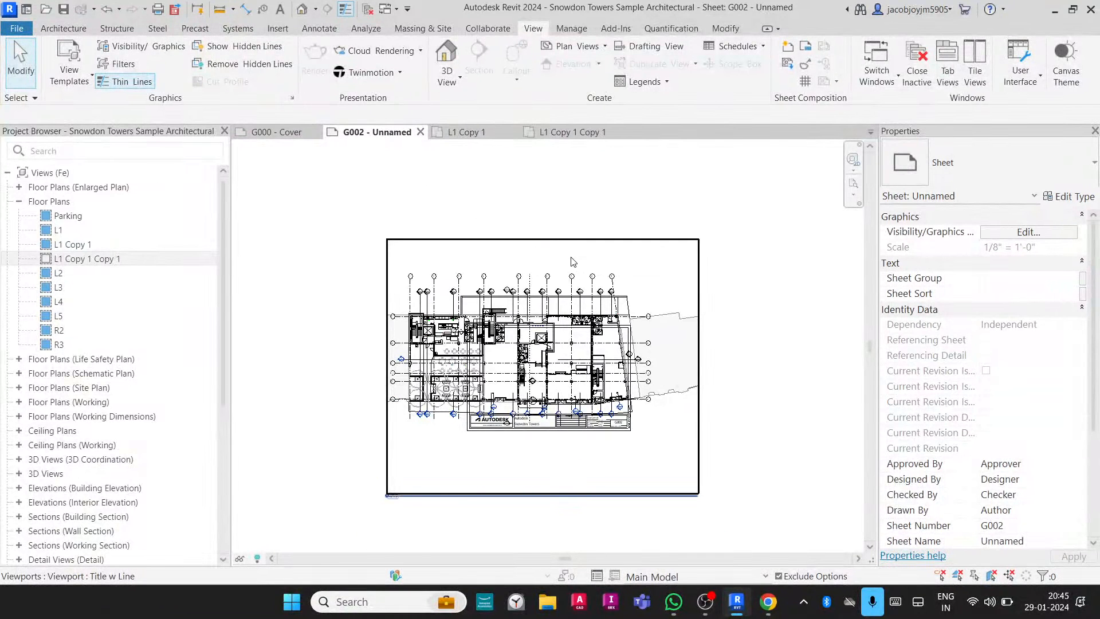
pyautogui.doubleClick(607, 264)
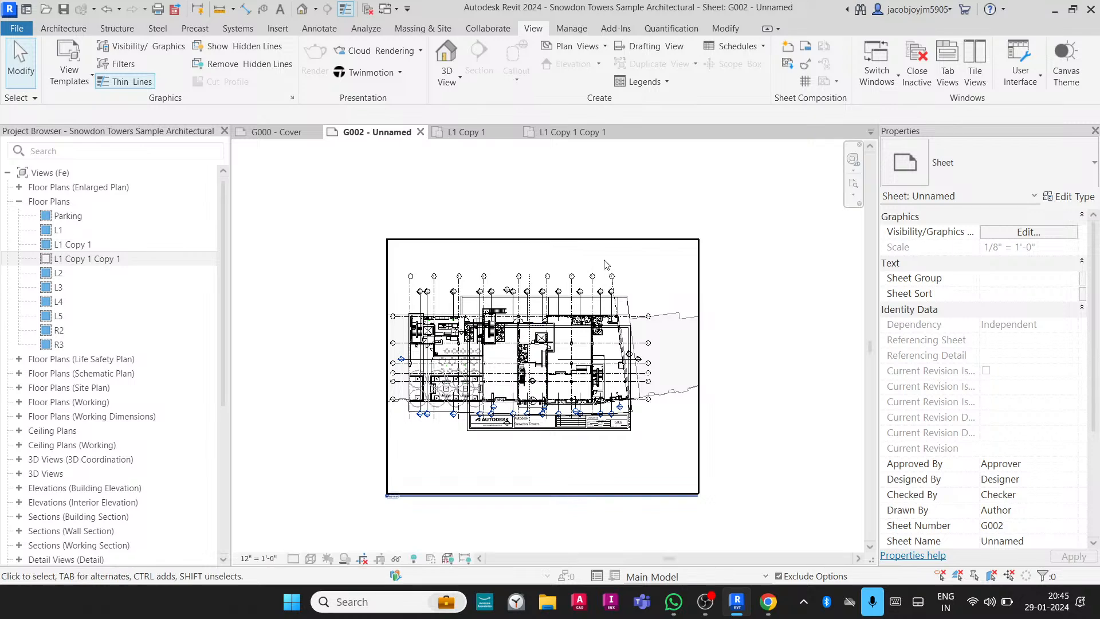
pyautogui.scroll(-8, 1012, 417)
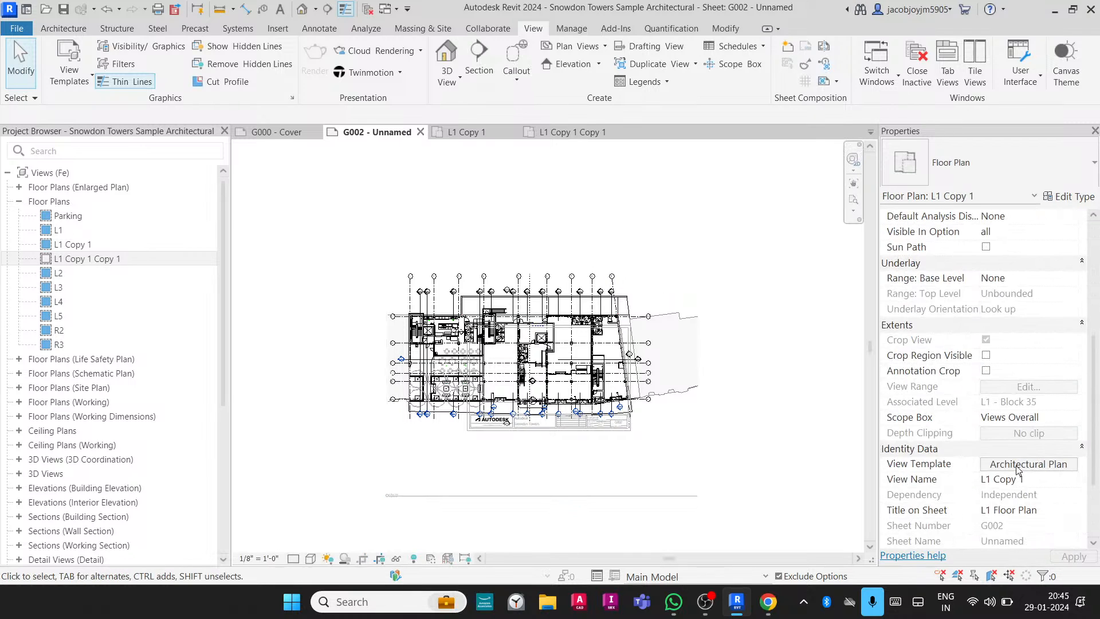
pyautogui.click(1018, 464)
pyautogui.click(119, 138)
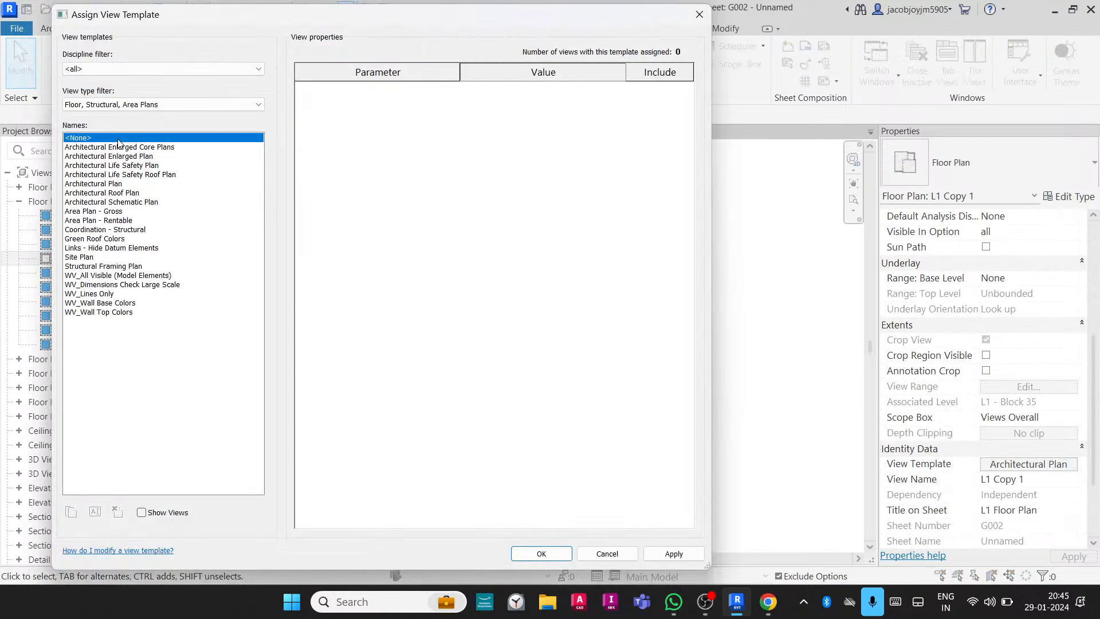
pyautogui.click(542, 554)
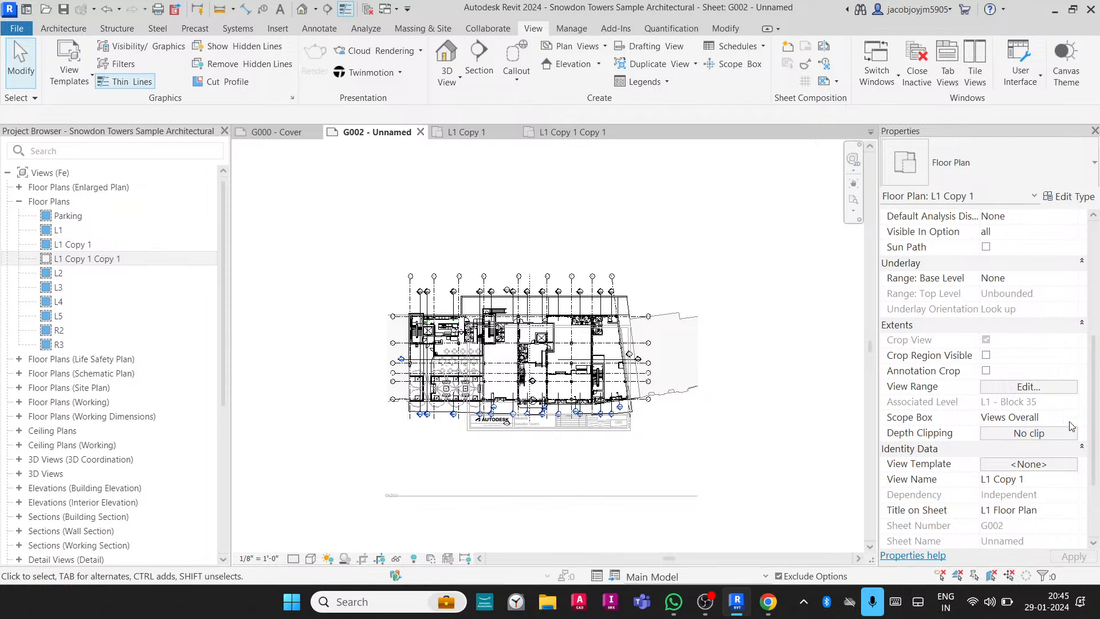
# Set the view's scope box to None and make its crop region visible.
pyautogui.click(1071, 426)
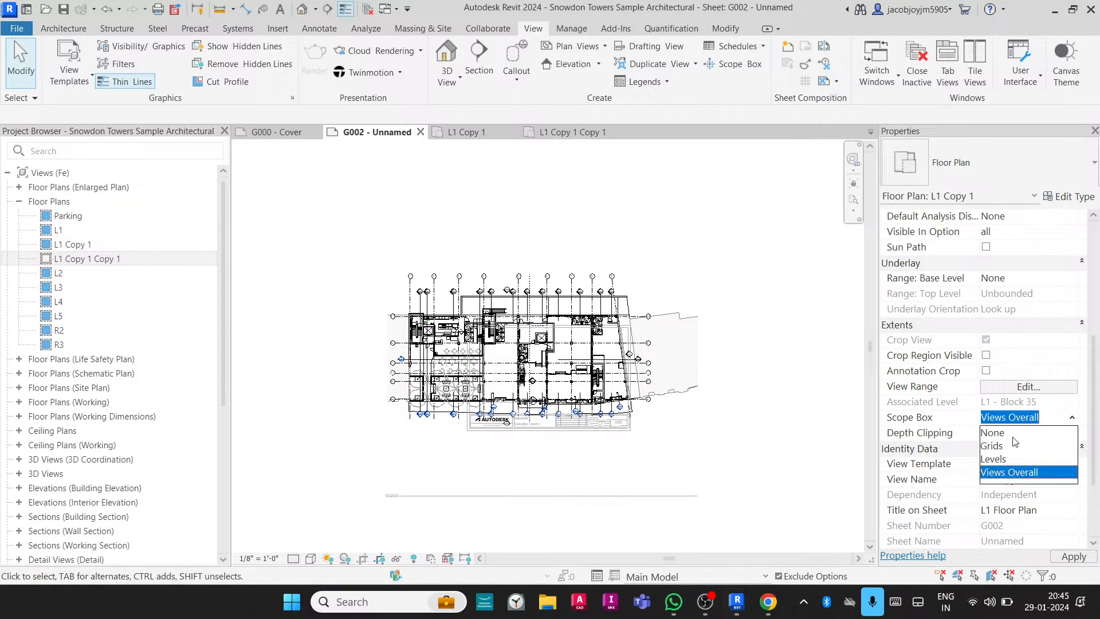
pyautogui.click(1003, 436)
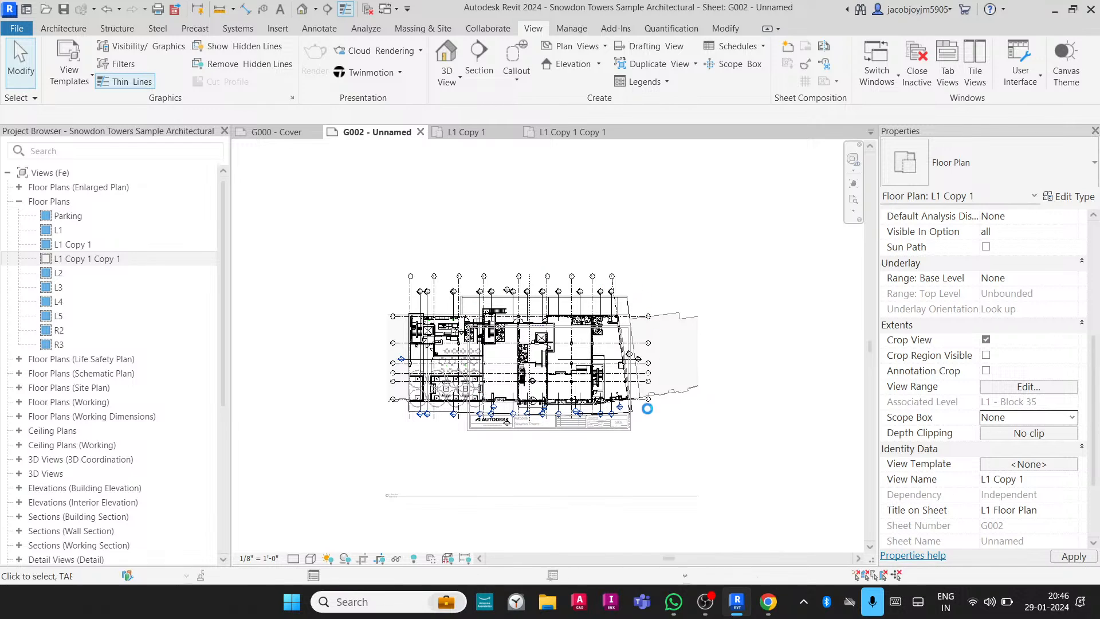
pyautogui.click(986, 355)
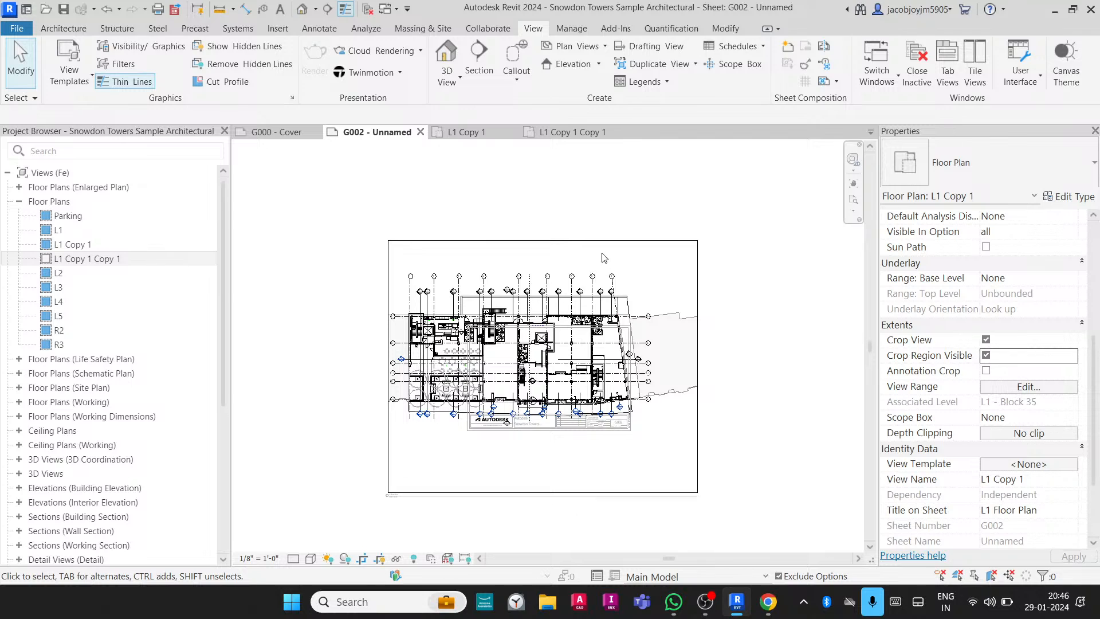
# Shrink the crop region from its lower, right and upper edges so it keeps only the plan portion left of the matchline.
pyautogui.click(545, 481)
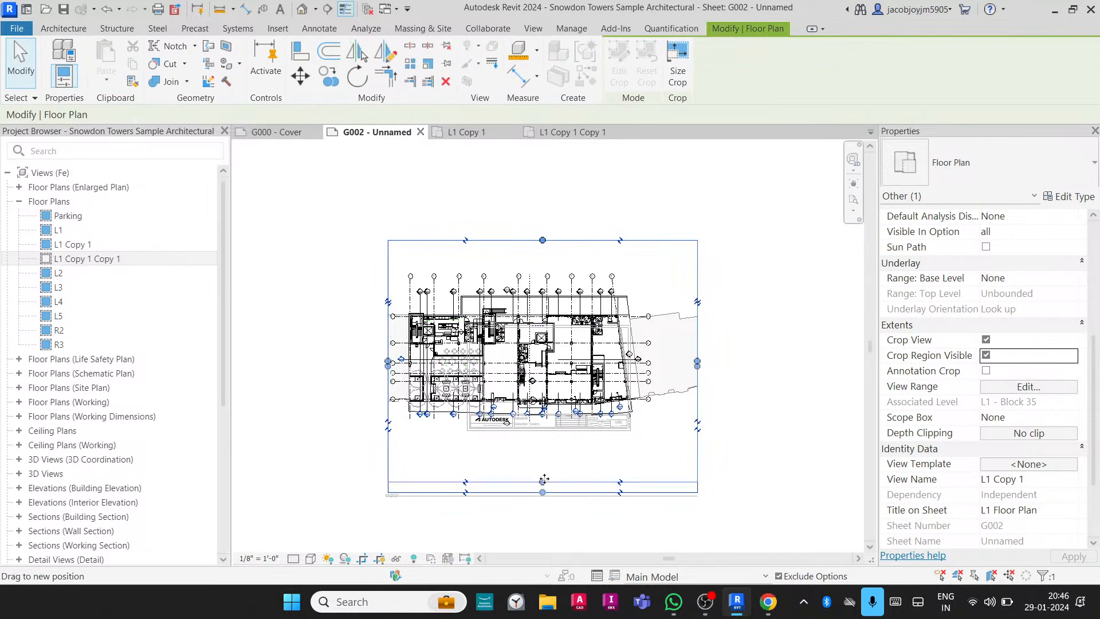
pyautogui.moveTo(544, 479); pyautogui.dragTo(507, 422)
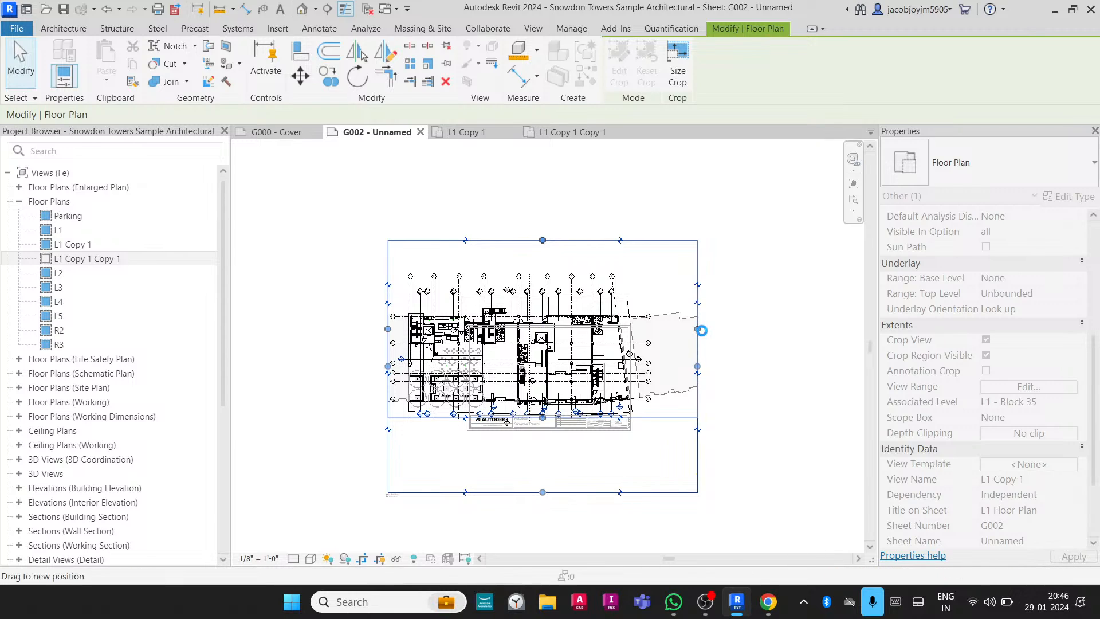
pyautogui.moveTo(698, 330); pyautogui.dragTo(533, 336)
pyautogui.moveTo(698, 269); pyautogui.dragTo(697, 267)
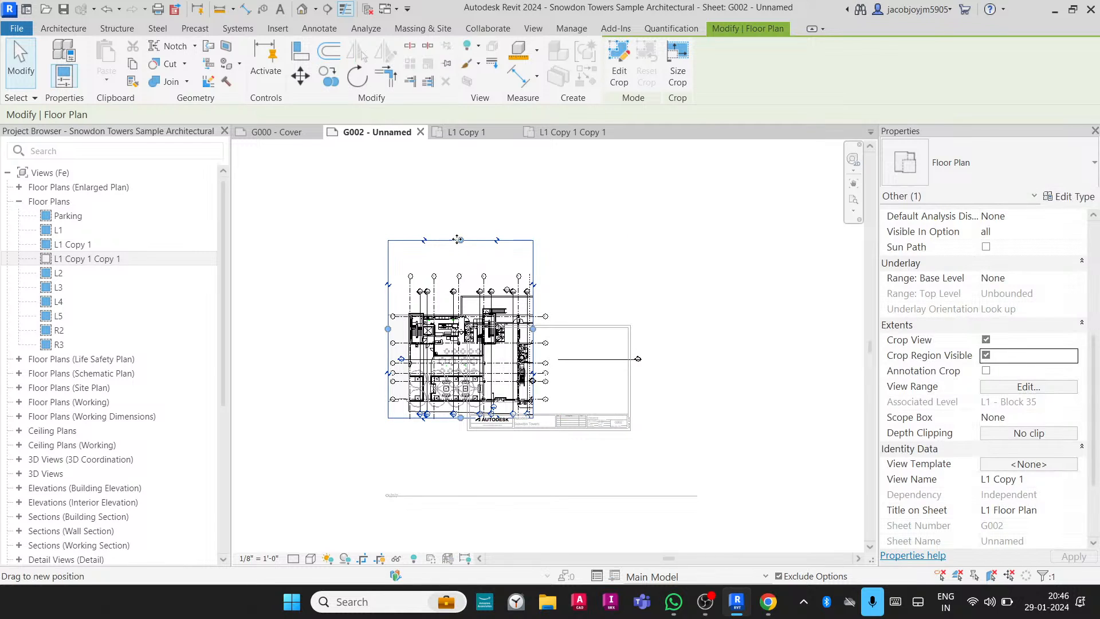
pyautogui.moveTo(460, 240); pyautogui.dragTo(461, 291)
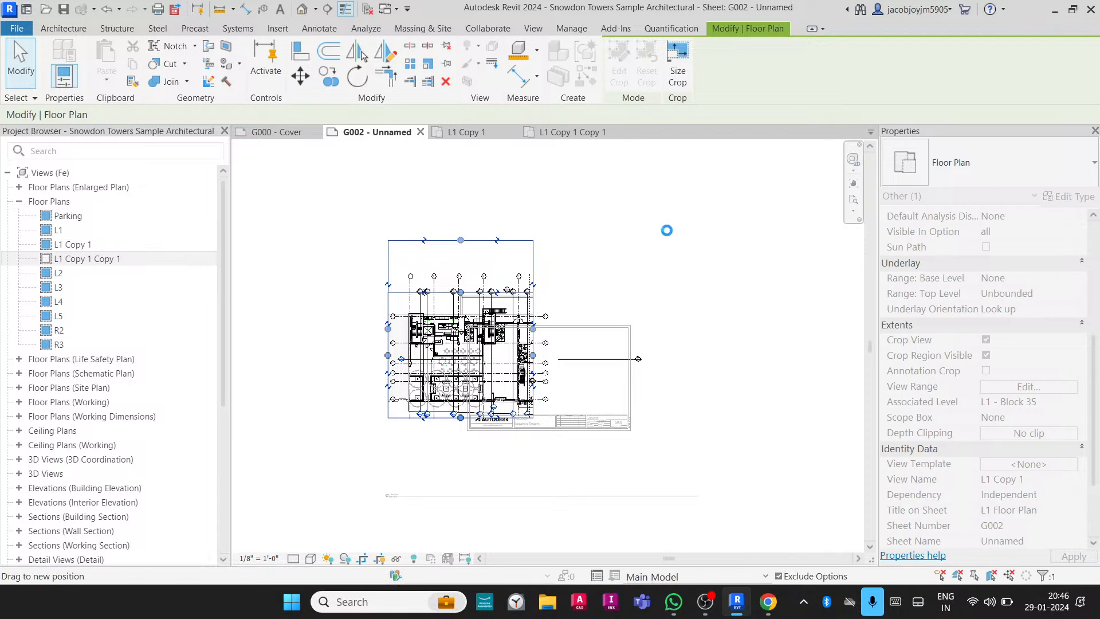
pyautogui.click(264, 559)
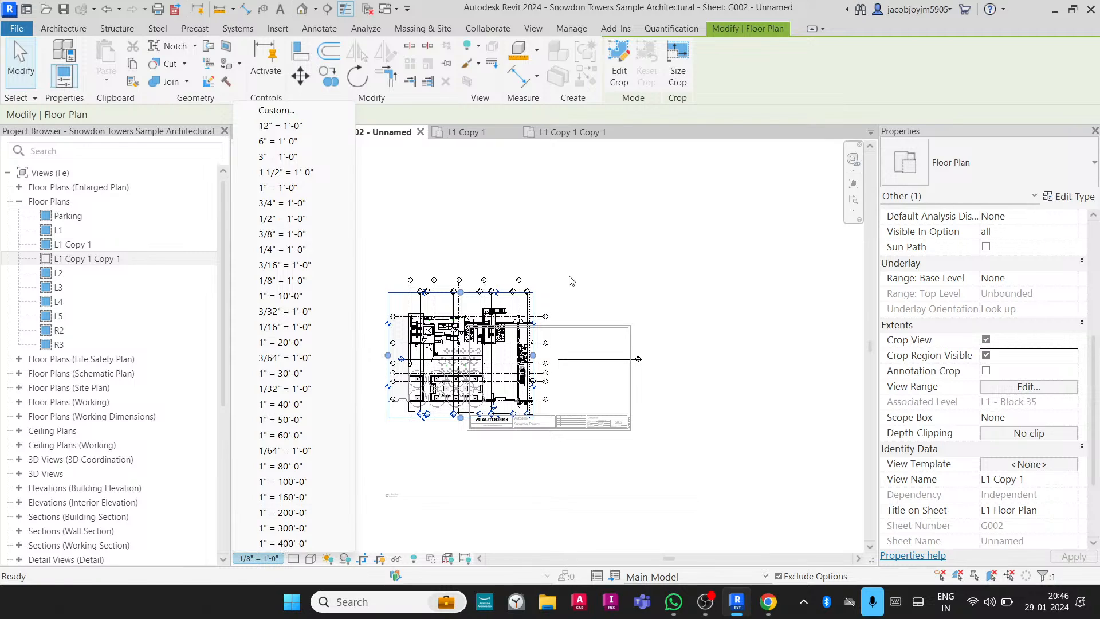
pyautogui.click(570, 244)
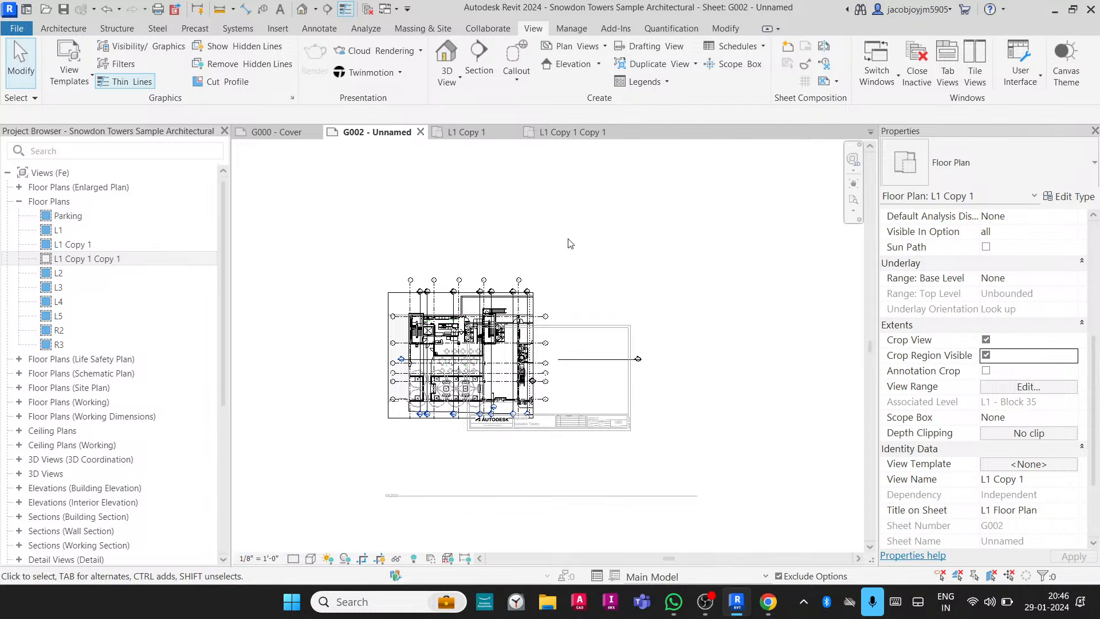
pyautogui.rightClick(570, 241)
pyautogui.click(596, 248)
pyautogui.scroll(-1, 371, 62)
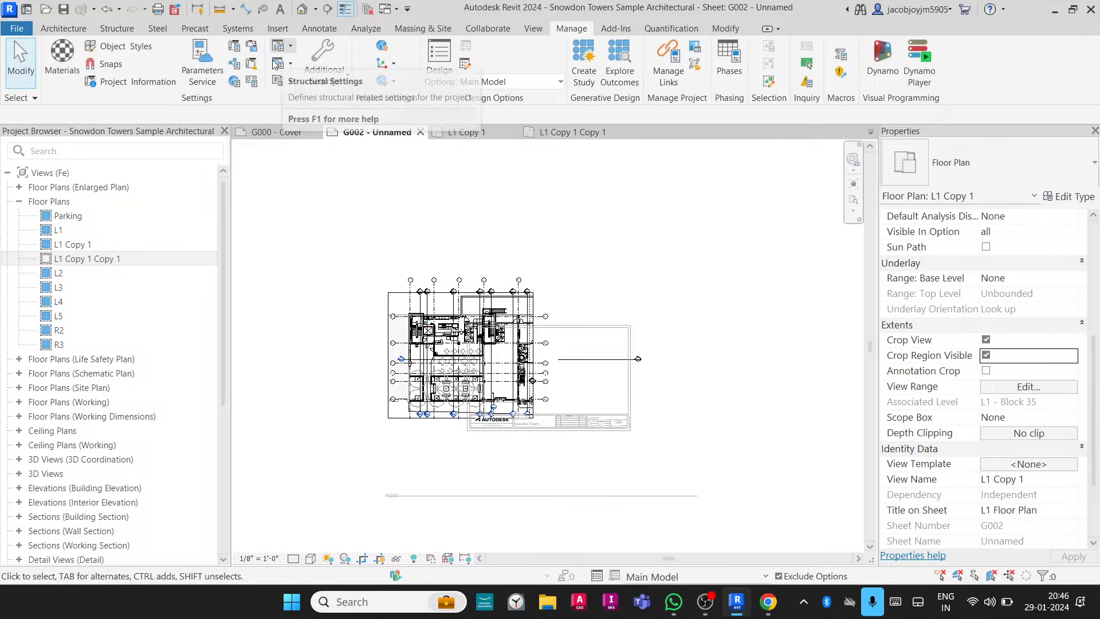
# Change the project's length units to Millimeters.
pyautogui.press('u')
pyautogui.press('n')
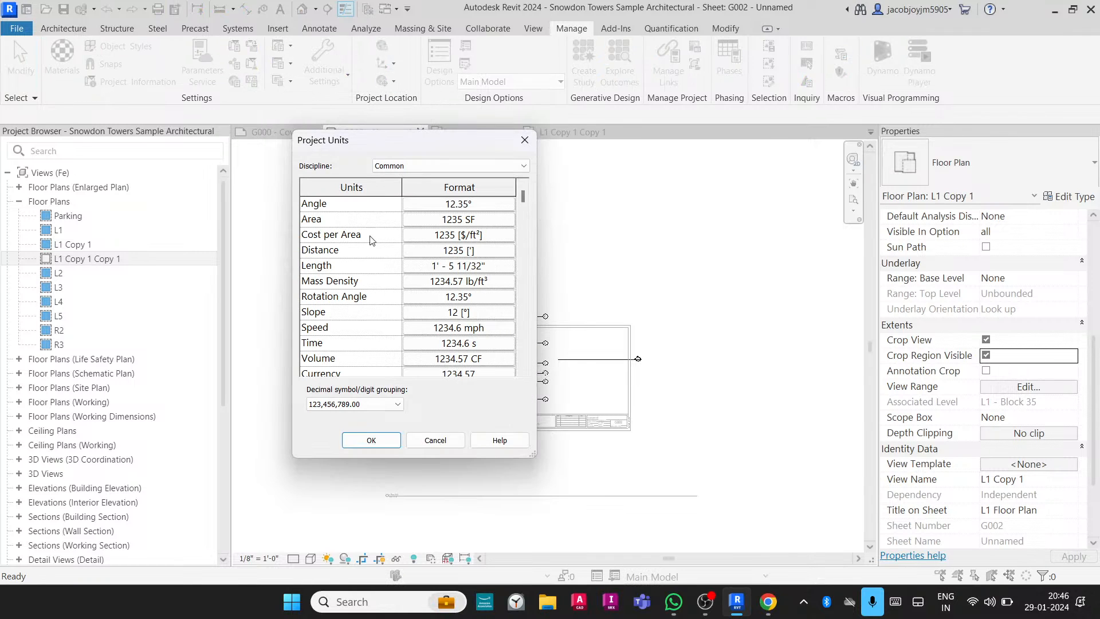
pyautogui.click(415, 268)
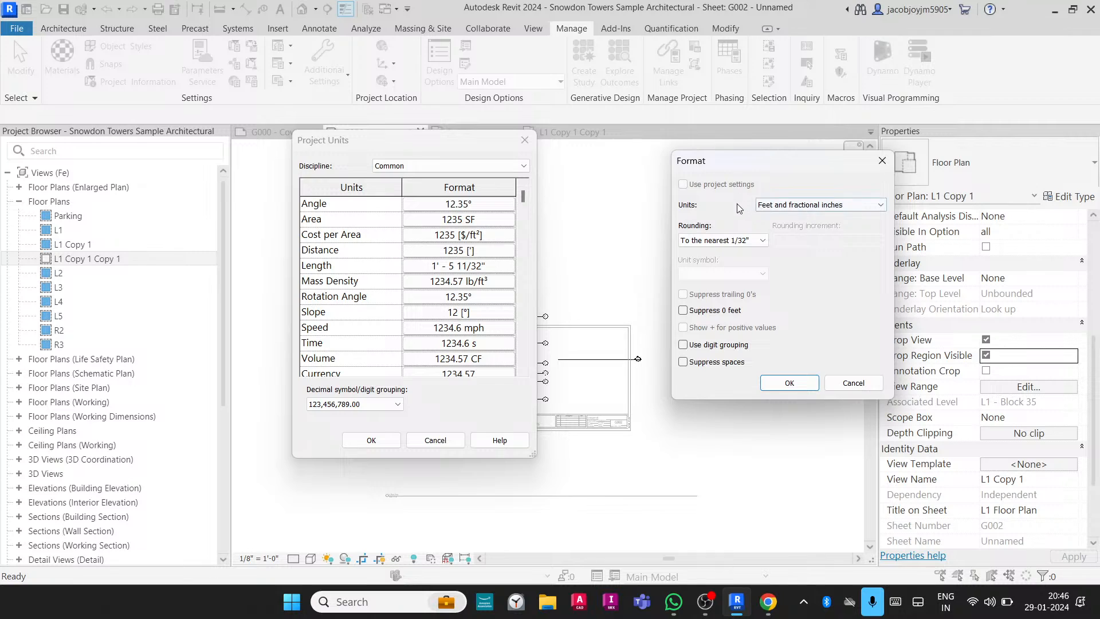
pyautogui.click(791, 207)
pyautogui.click(776, 262)
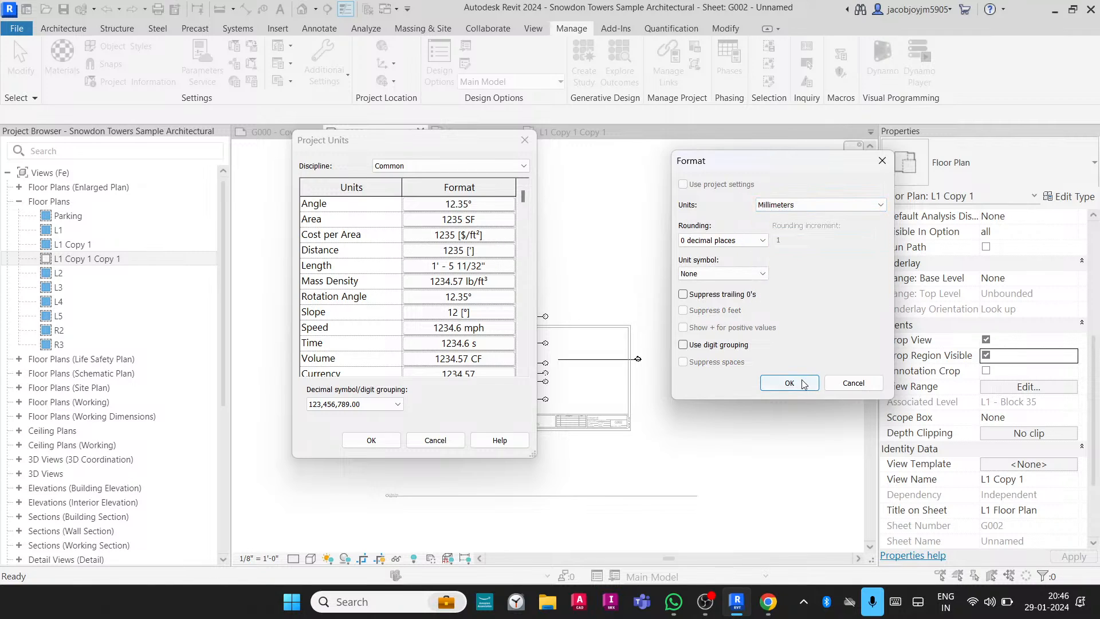
pyautogui.click(786, 382)
pyautogui.click(385, 441)
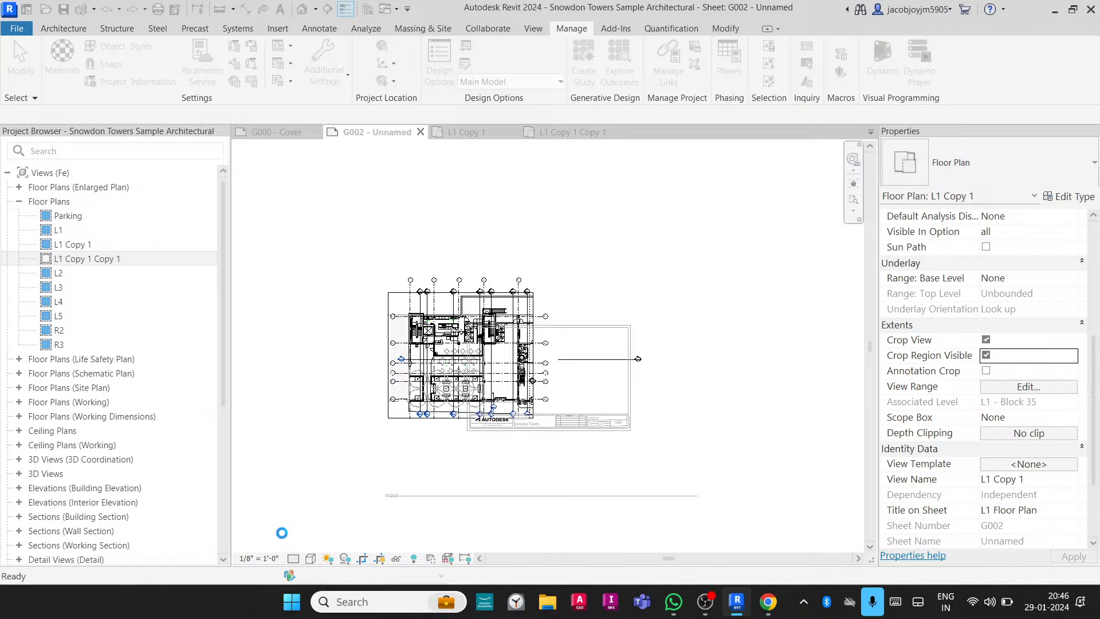
# Set the activated L1 Copy 1 plan's view scale to 1 : 200 and deactivate the view.
pyautogui.click(259, 559)
pyautogui.click(296, 471)
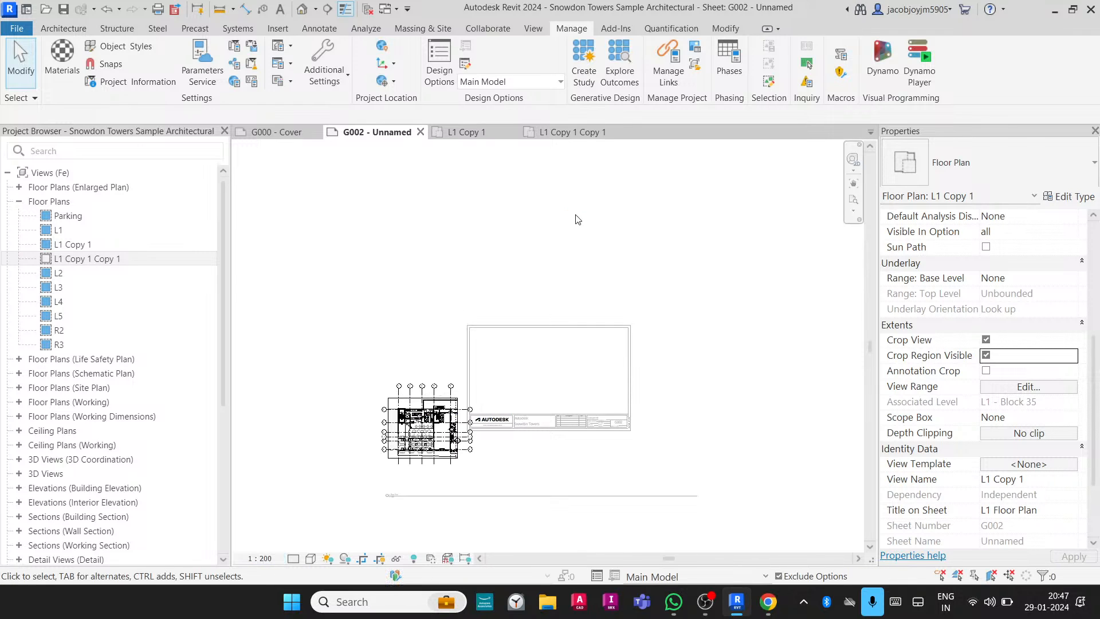
pyautogui.rightClick(530, 263)
pyautogui.click(574, 328)
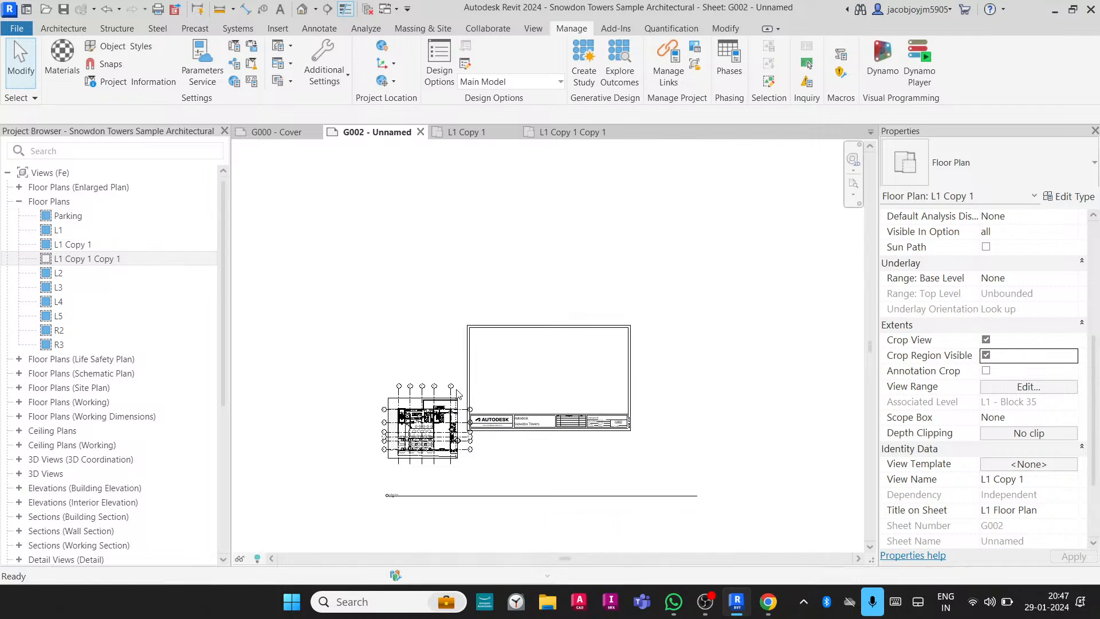
# Move the L1 Copy 1 viewport inside sheet G002's title block frame and shorten its title line.
pyautogui.moveTo(426, 428); pyautogui.dragTo(541, 373)
pyautogui.click(822, 461)
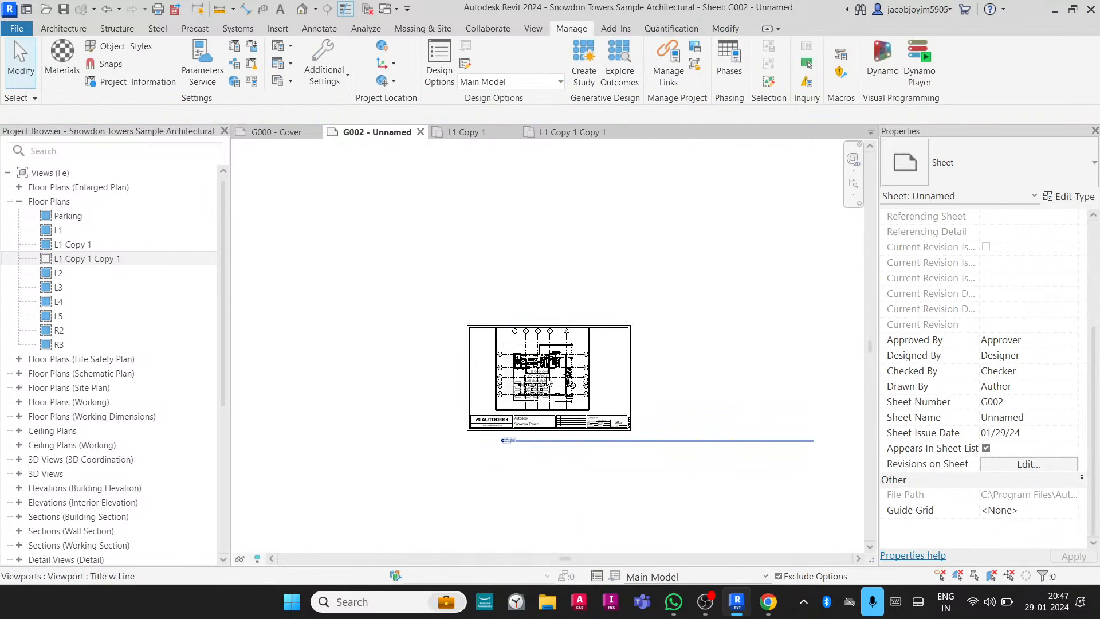
pyautogui.moveTo(813, 441); pyautogui.dragTo(607, 371)
pyautogui.scroll(5, 513, 430)
pyautogui.press('Escape')
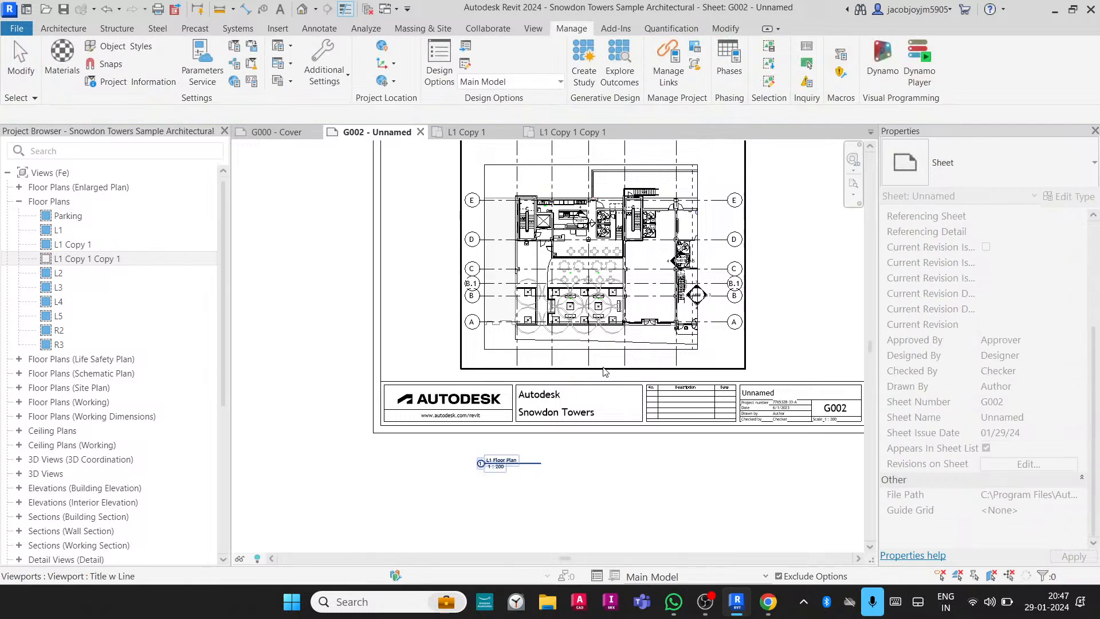
# Move the L1 Floor Plan view title to just below the plan, above the title block strip.
pyautogui.moveTo(529, 462); pyautogui.dragTo(612, 372)
pyautogui.click(542, 489)
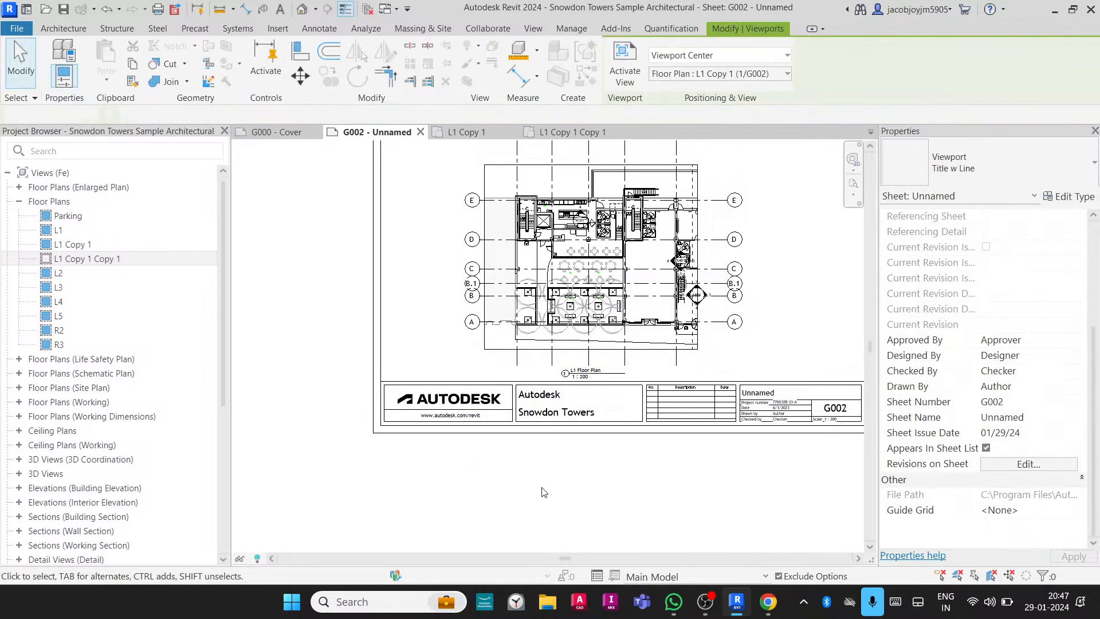
pyautogui.scroll(-1, 543, 488)
pyautogui.scroll(3, 663, 223)
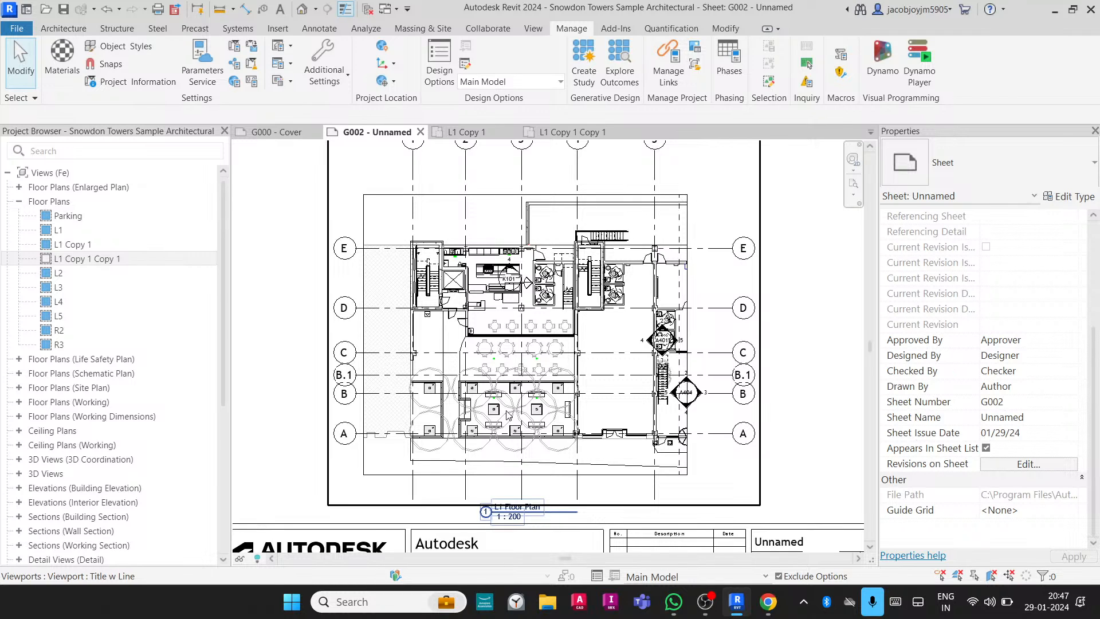
pyautogui.scroll(-3, 508, 412)
pyautogui.scroll(4, 606, 315)
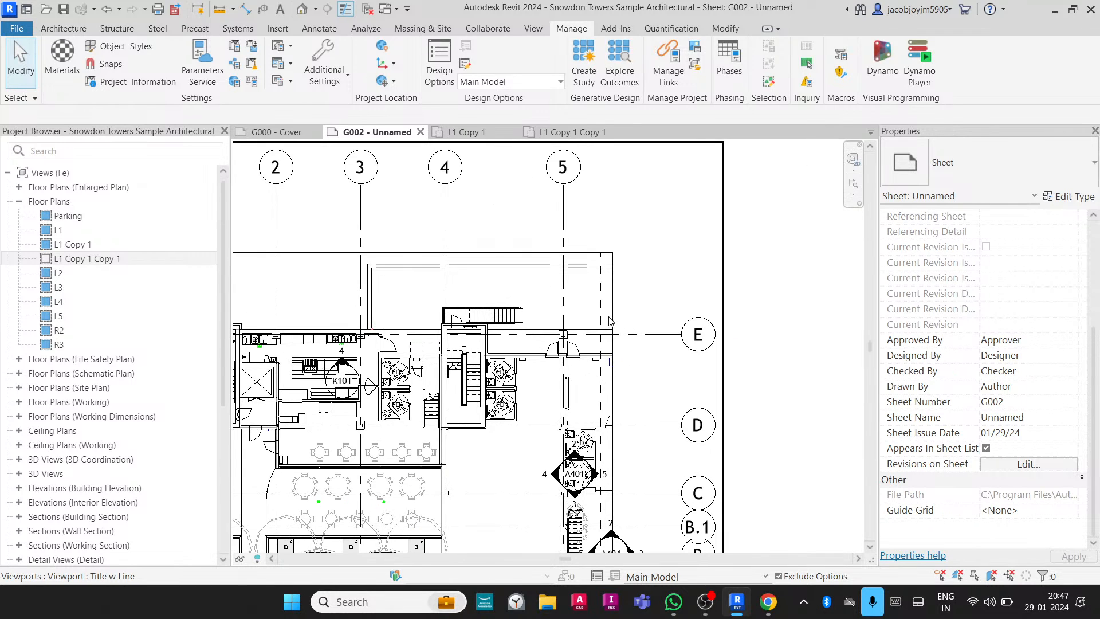
pyautogui.scroll(-2, 184, 379)
# Create a new sheet in the Sheets list using the A 8-5 x 11 Vertical title block.
pyautogui.scroll(-5, 185, 379)
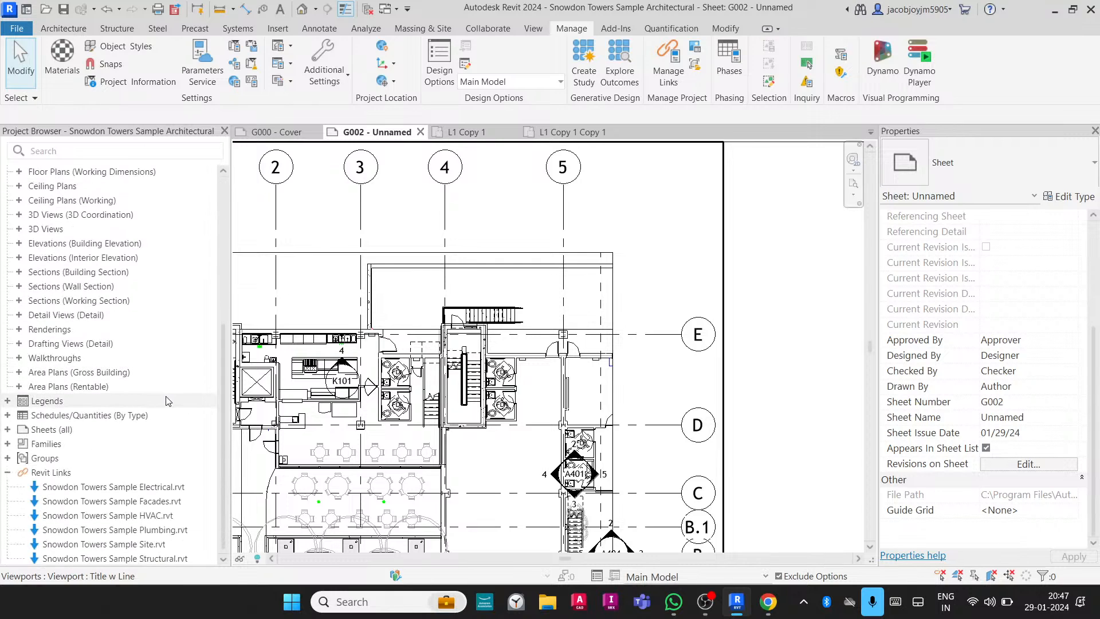
pyautogui.click(8, 429)
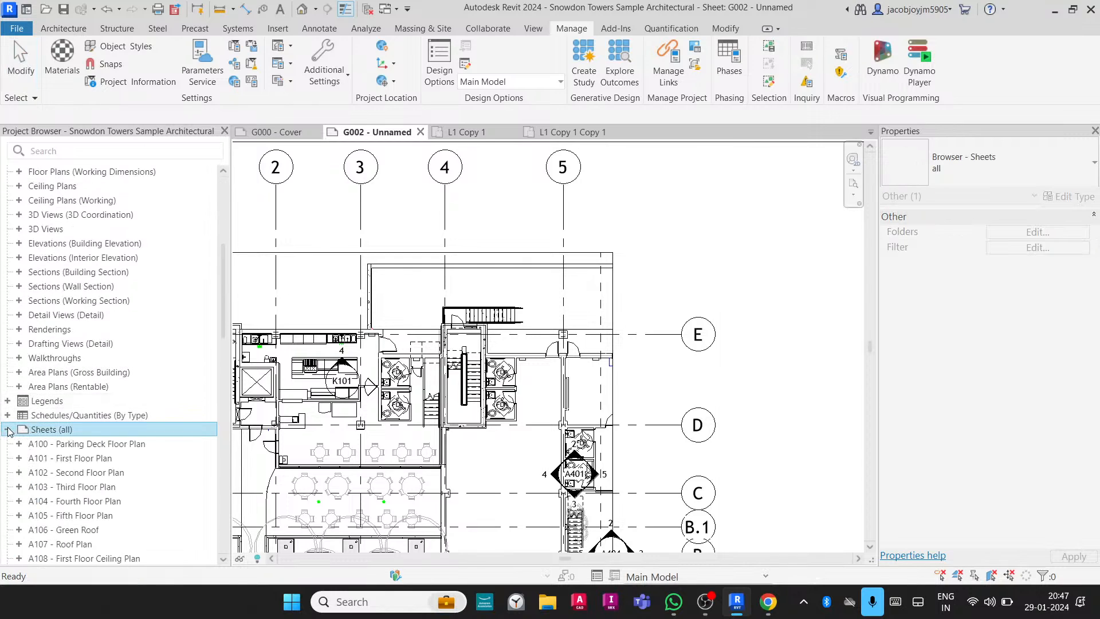
pyautogui.click(8, 431)
pyautogui.click(8, 431)
pyautogui.scroll(-12, 30, 453)
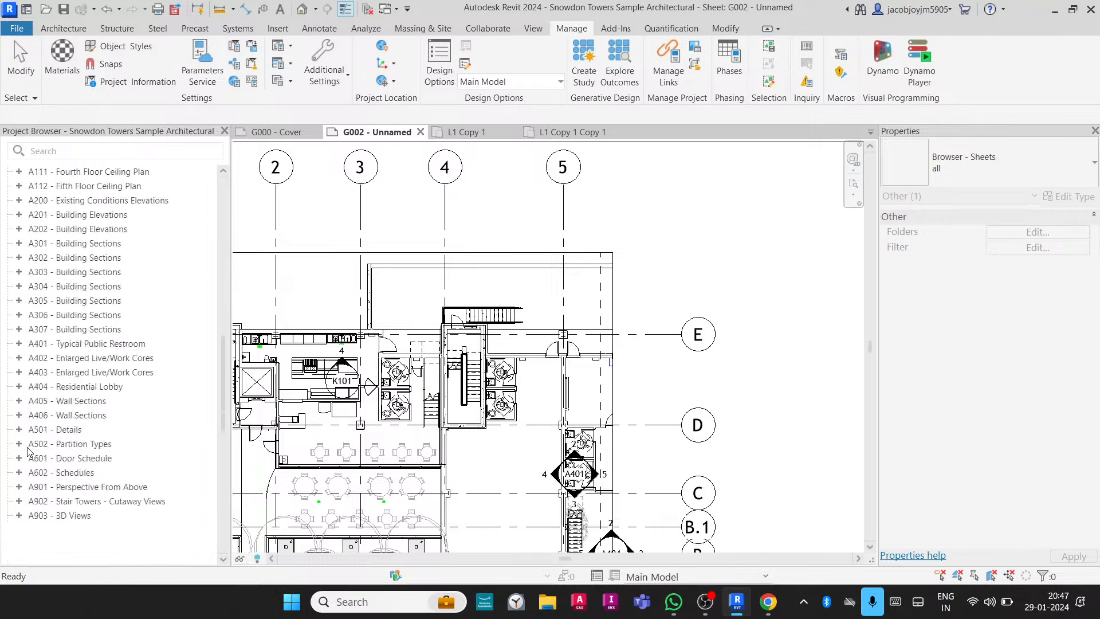
pyautogui.scroll(-4, 29, 453)
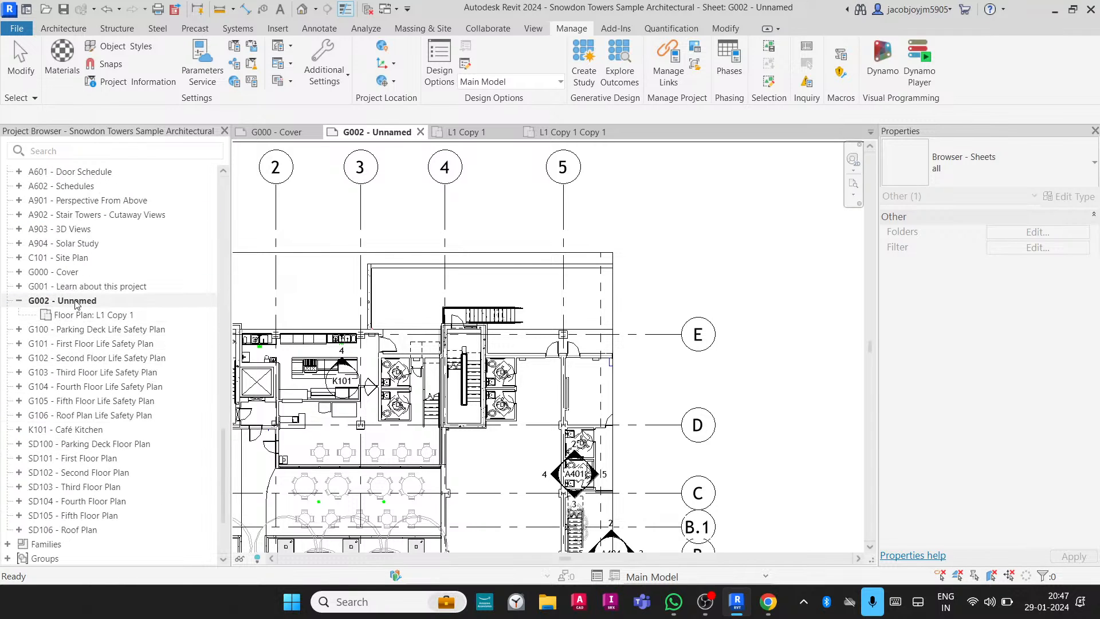
pyautogui.scroll(15, 75, 303)
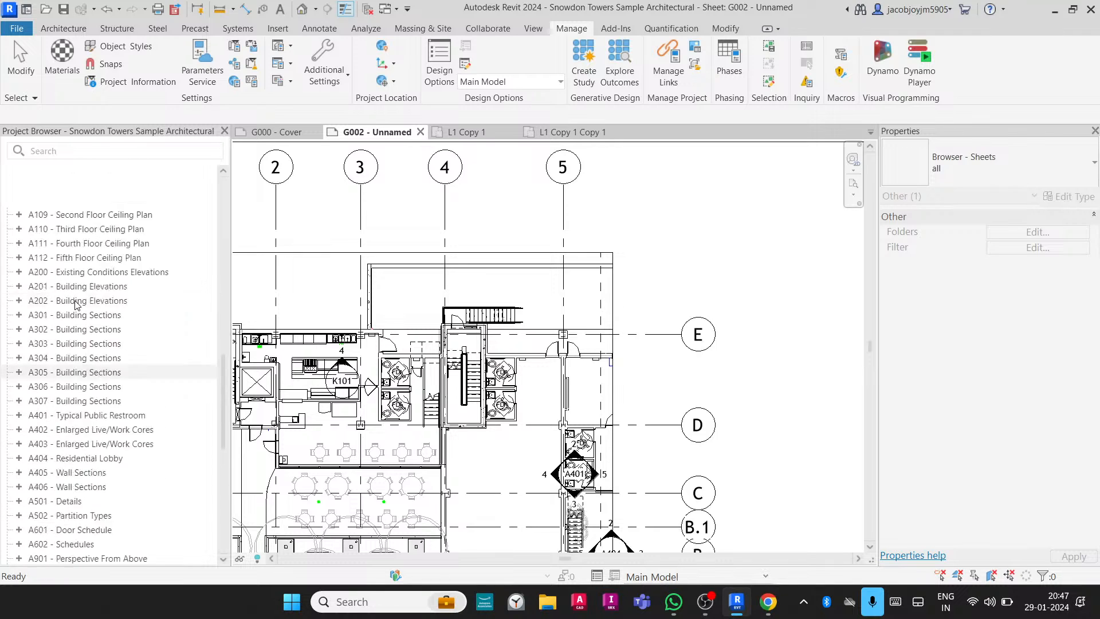
pyautogui.scroll(-5, 75, 304)
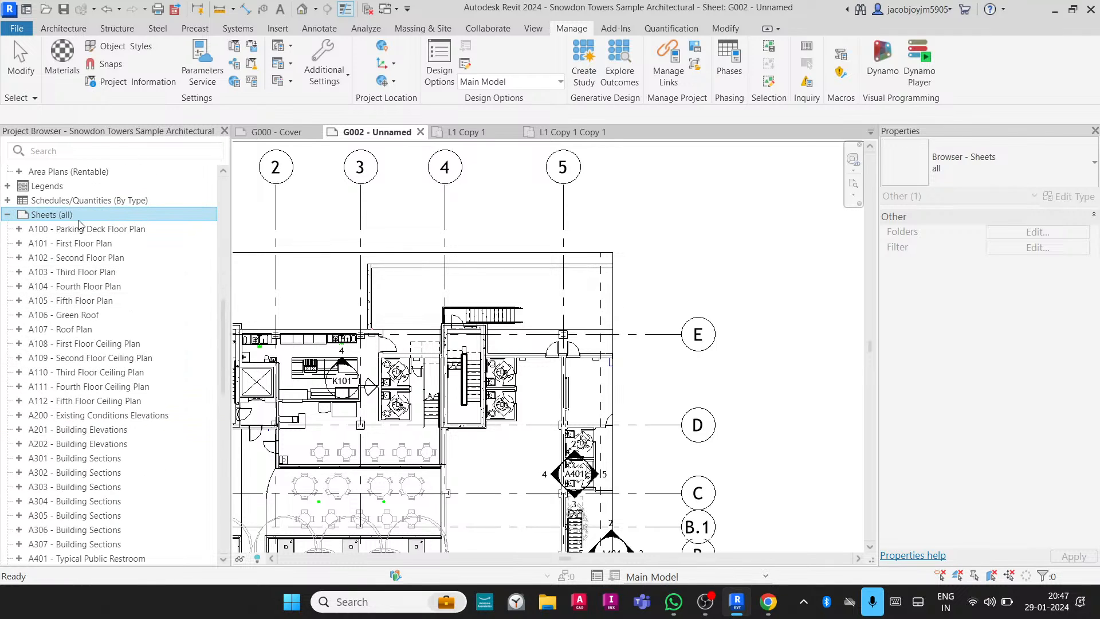
pyautogui.rightClick(79, 218)
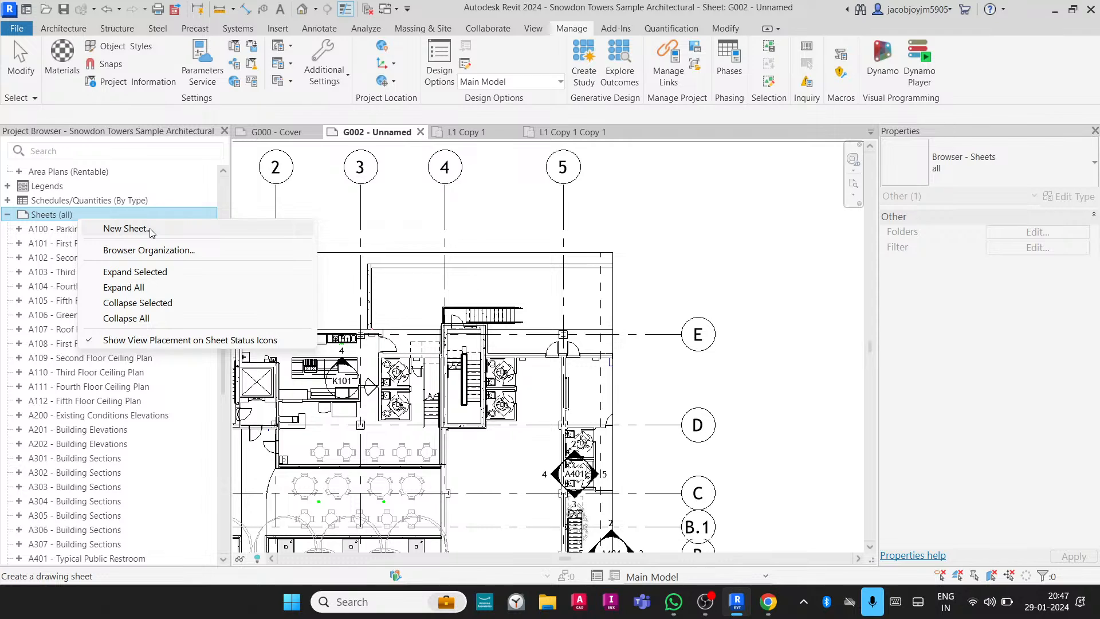
pyautogui.click(125, 228)
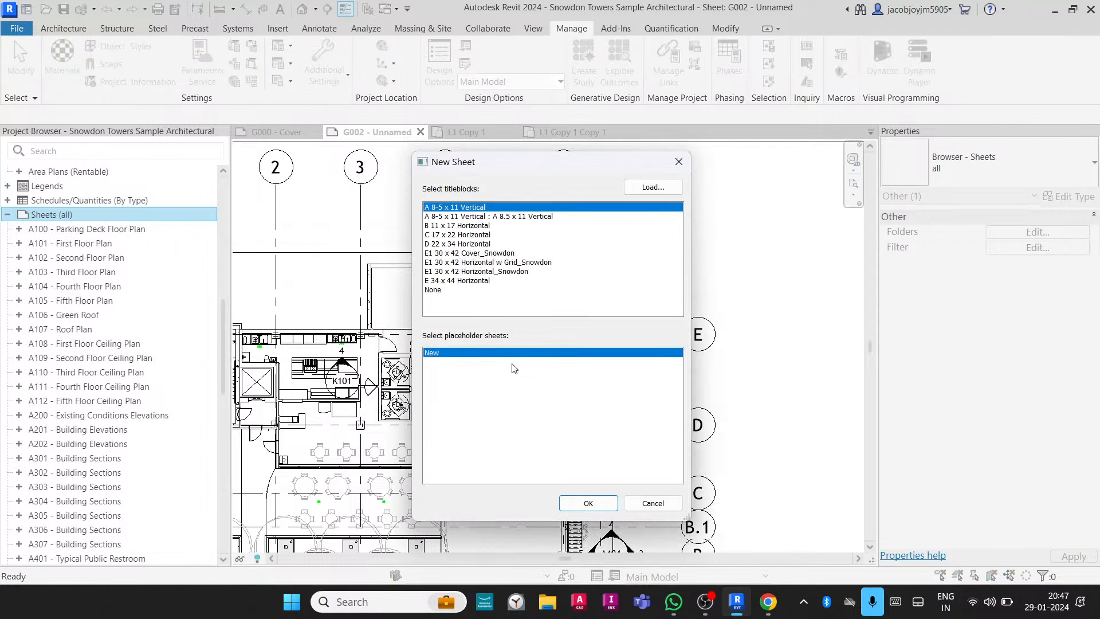
pyautogui.click(588, 504)
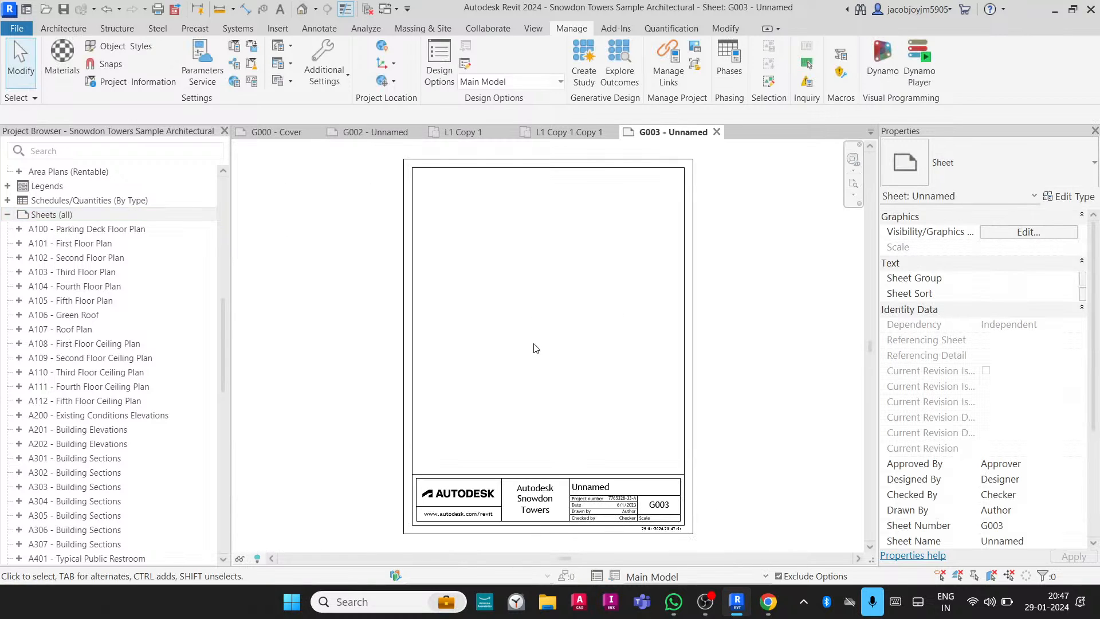
# Check which title block type sheet G002 uses.
pyautogui.click(579, 132)
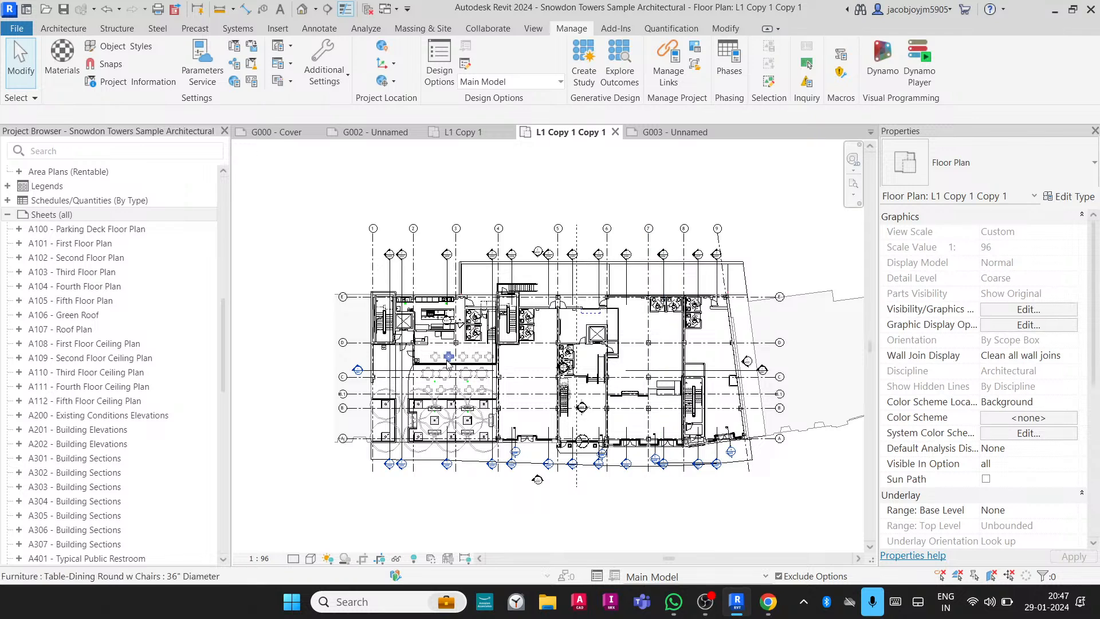
pyautogui.click(376, 132)
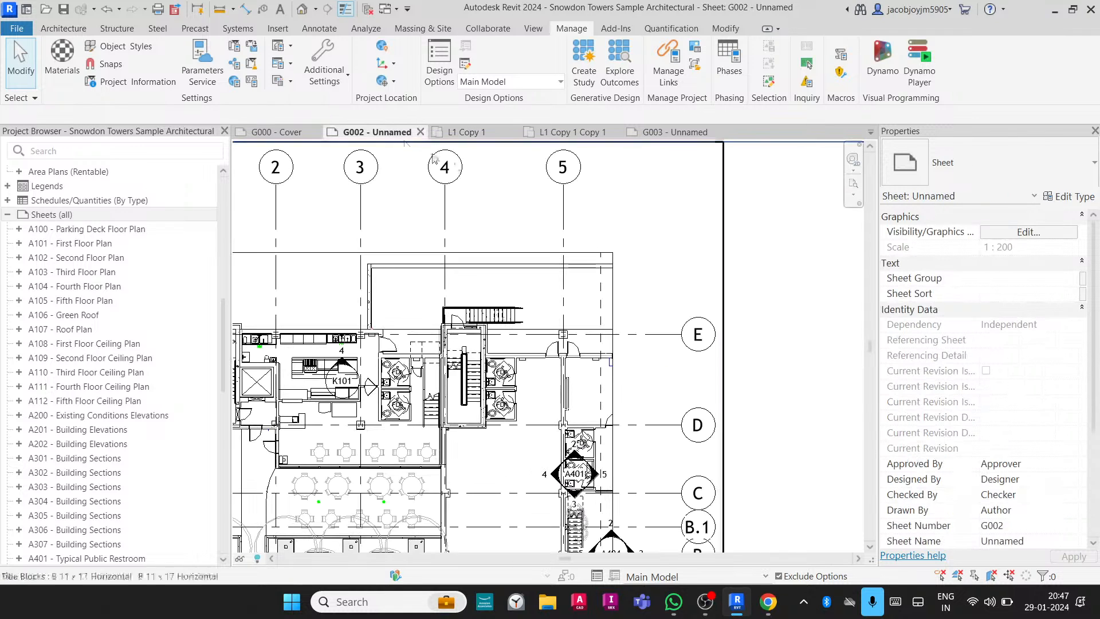
pyautogui.scroll(-5, 560, 314)
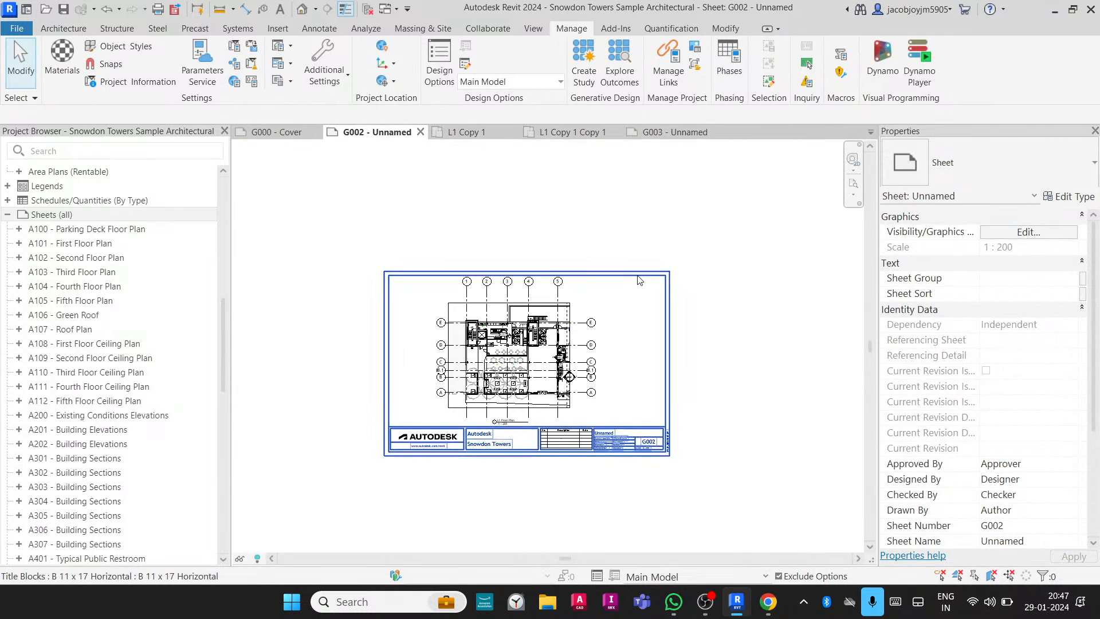
pyautogui.click(636, 275)
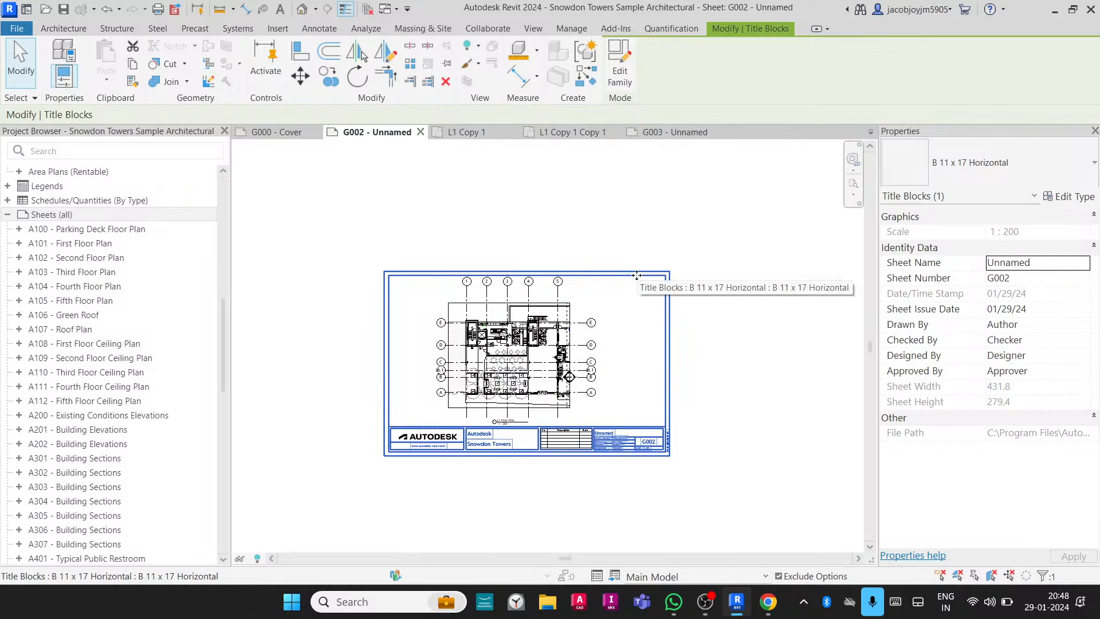
# Change the title block type on sheet G003 to B 11 x 17 Horizontal.
pyautogui.click(667, 133)
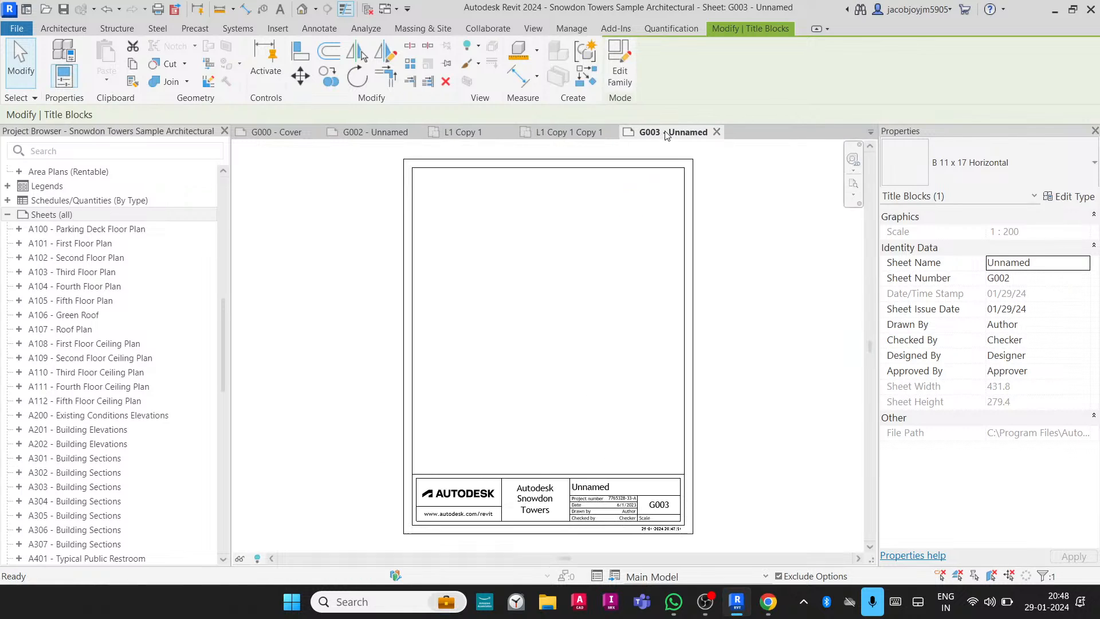
pyautogui.click(942, 166)
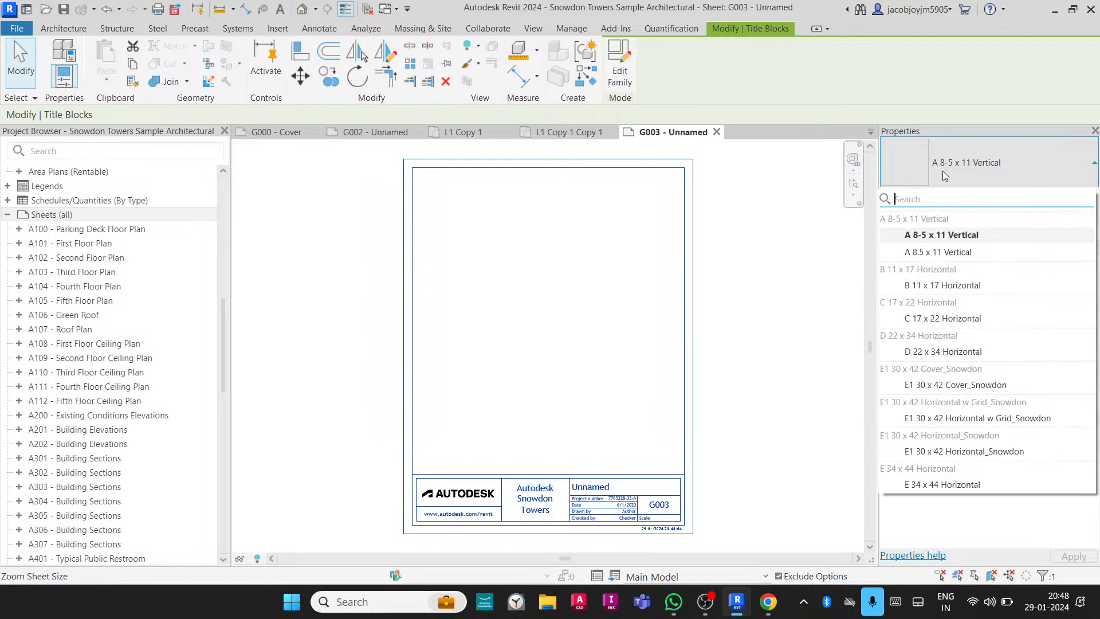
pyautogui.click(940, 286)
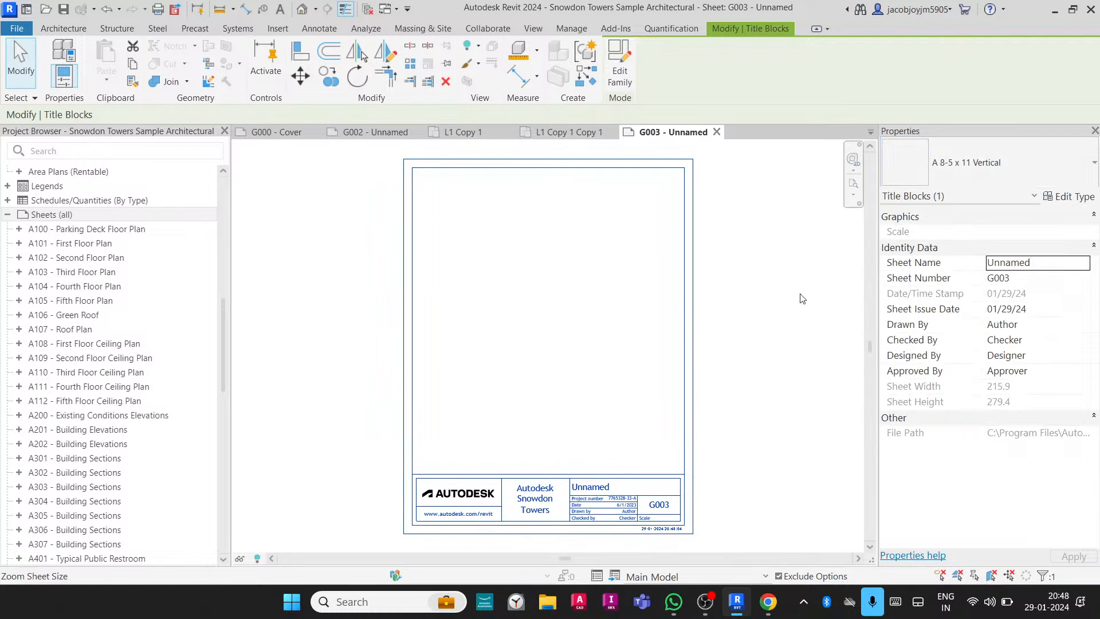
pyautogui.scroll(-4, 498, 307)
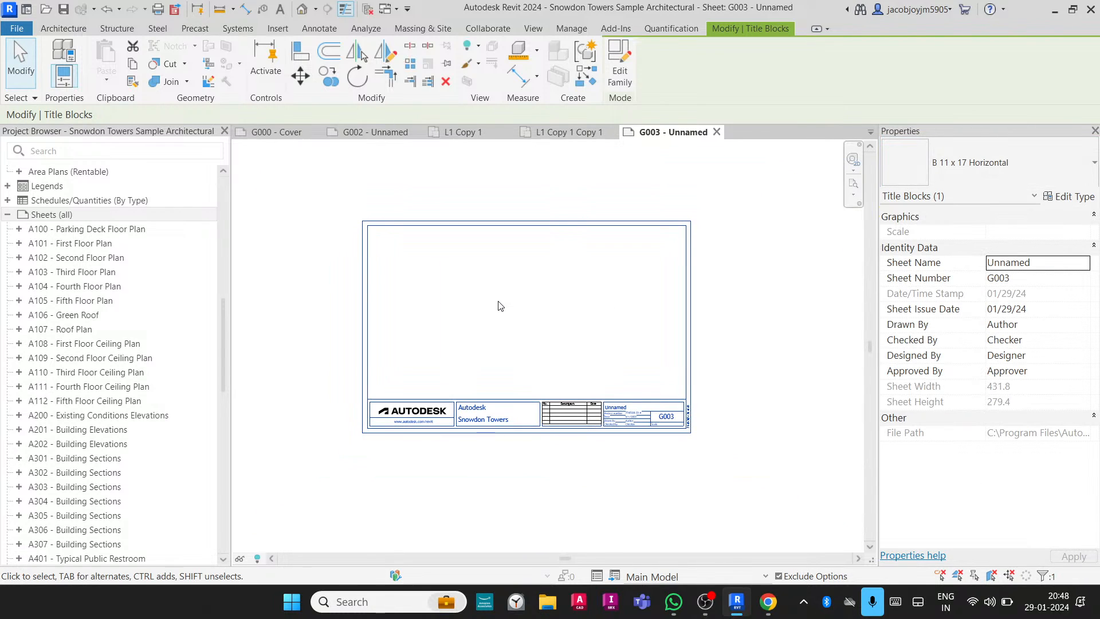
pyautogui.click(497, 307)
# Place the L1 Copy 1 Copy 1 floor plan on sheet G003, centred on the title block.
pyautogui.scroll(10, 99, 258)
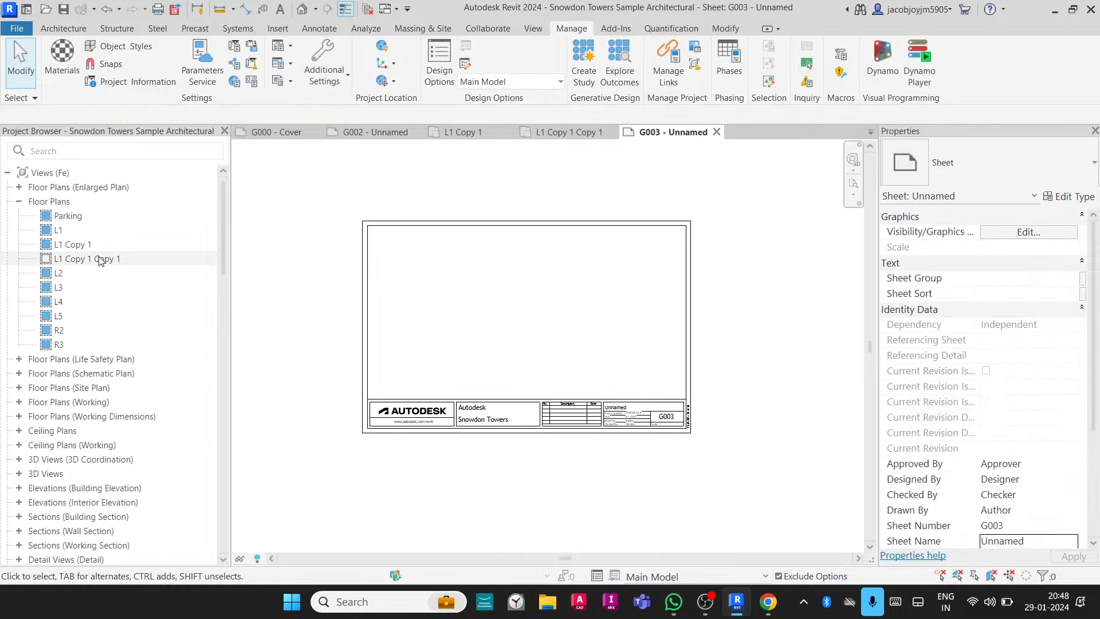
pyautogui.click(86, 261)
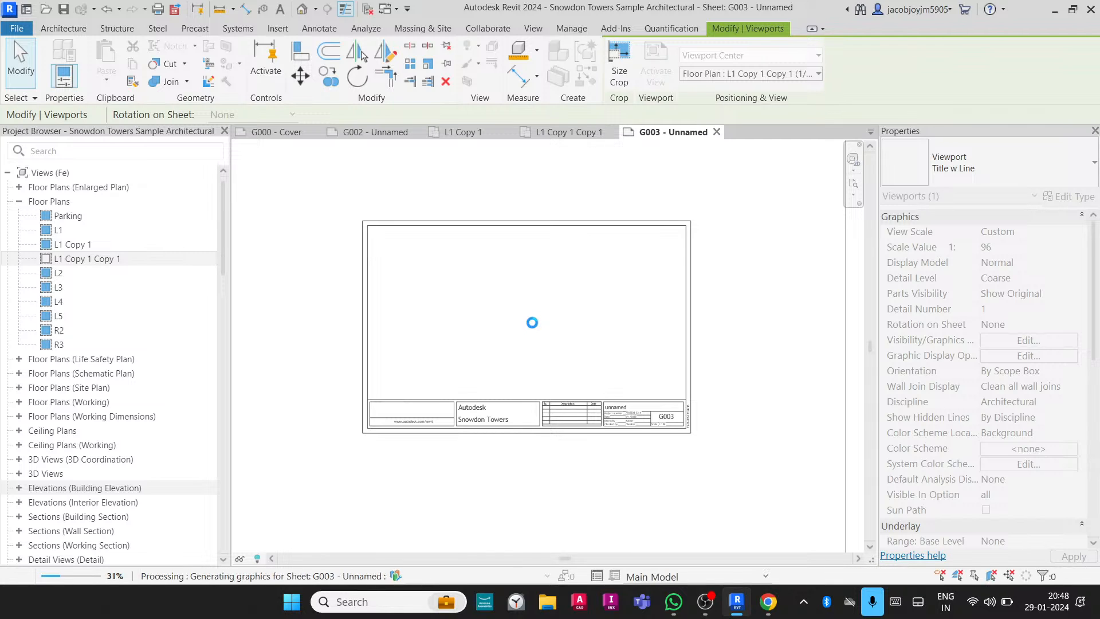
pyautogui.click(532, 324)
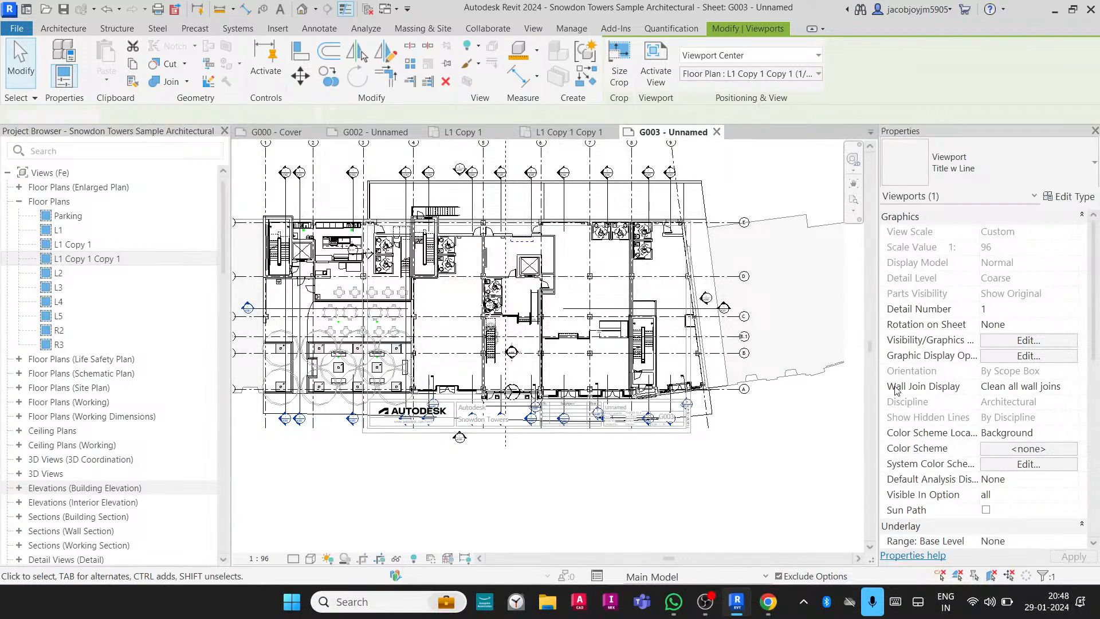
# Activate the L1 Copy 1 Copy 1 viewport on sheet G003 and set its view template to <None>.
pyautogui.press('Escape')
pyautogui.scroll(-3, 932, 422)
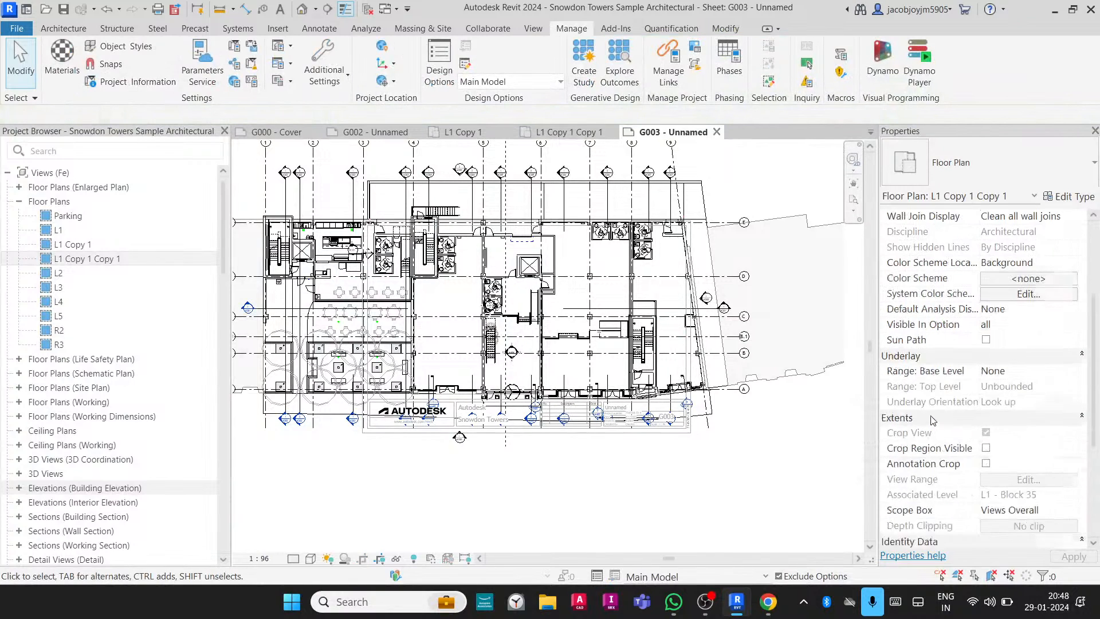
pyautogui.scroll(-3, 931, 421)
pyautogui.click(1020, 465)
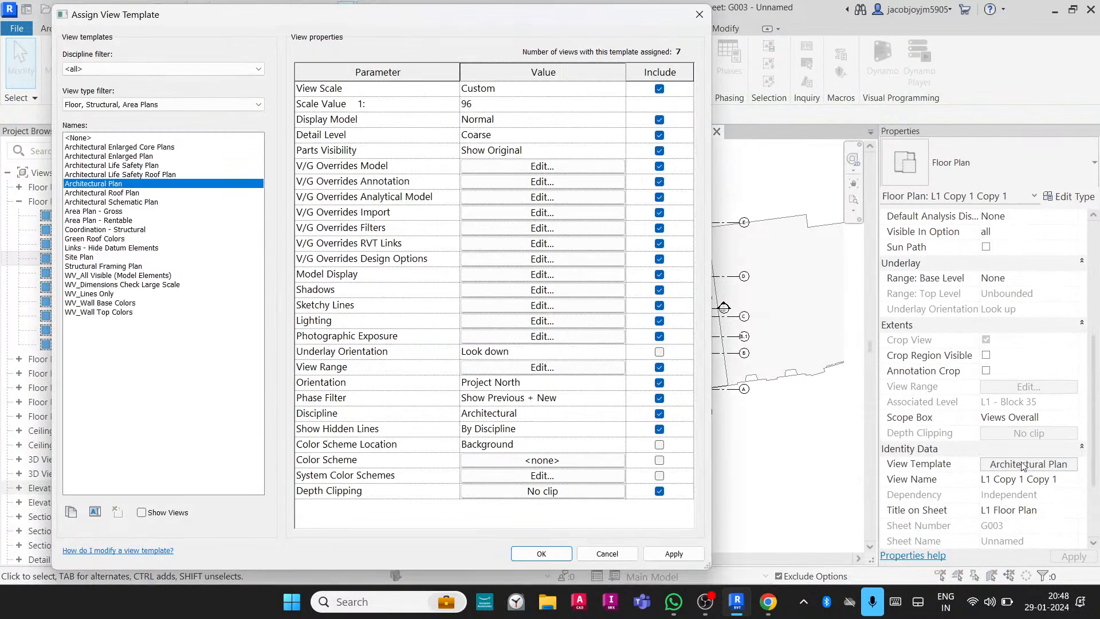
pyautogui.click(83, 138)
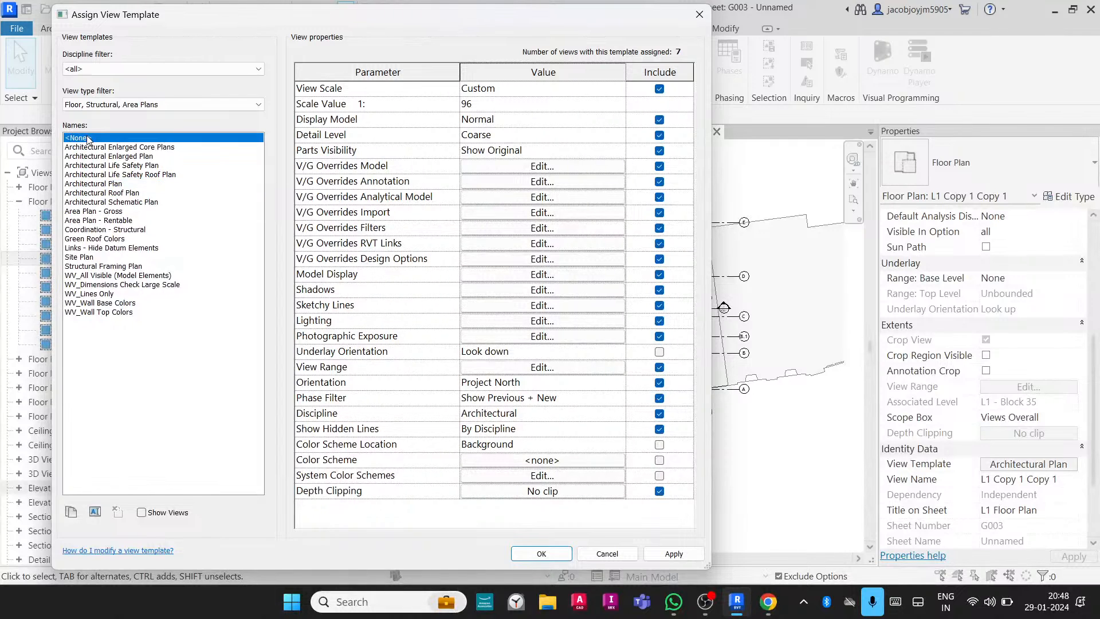
pyautogui.click(541, 554)
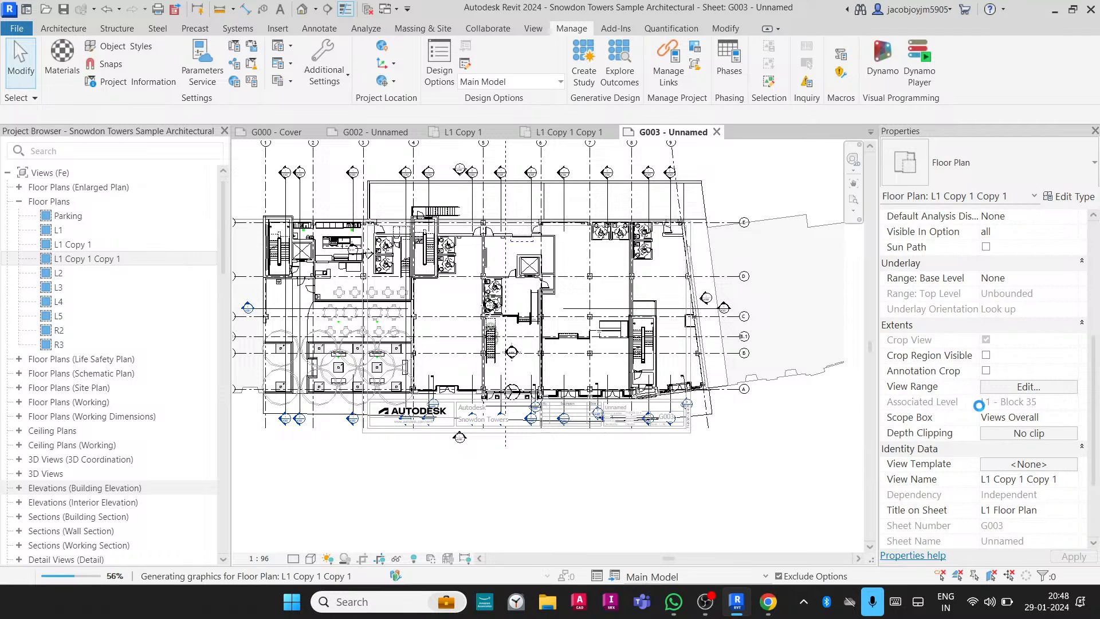
# Set the L1 Copy 1 Copy 1 view's scope box to None and make its crop region visible.
pyautogui.click(1074, 421)
pyautogui.click(998, 434)
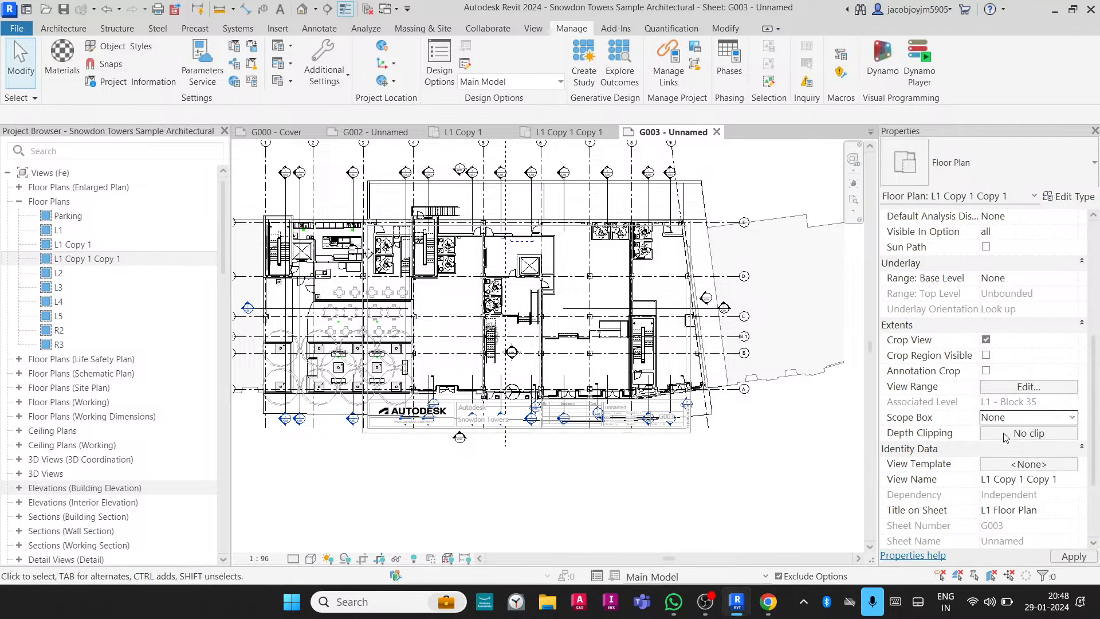
pyautogui.click(986, 355)
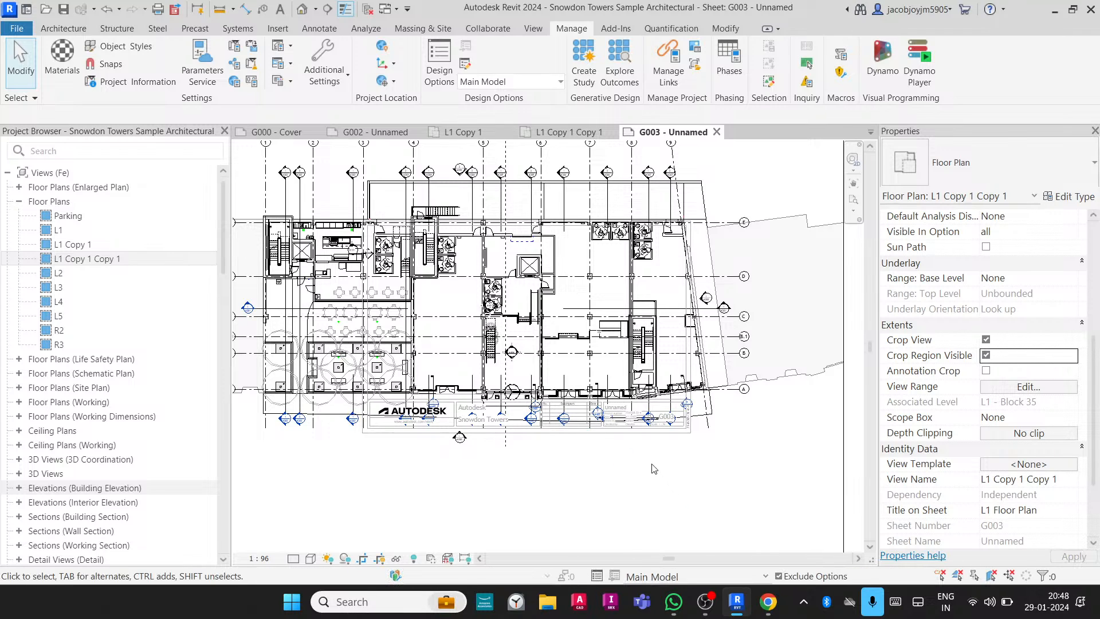
# Crop away the part of the L1 Copy 1 Copy 1 view left of the matchline and lower its upper crop edge toward the building.
pyautogui.scroll(-2, 653, 469)
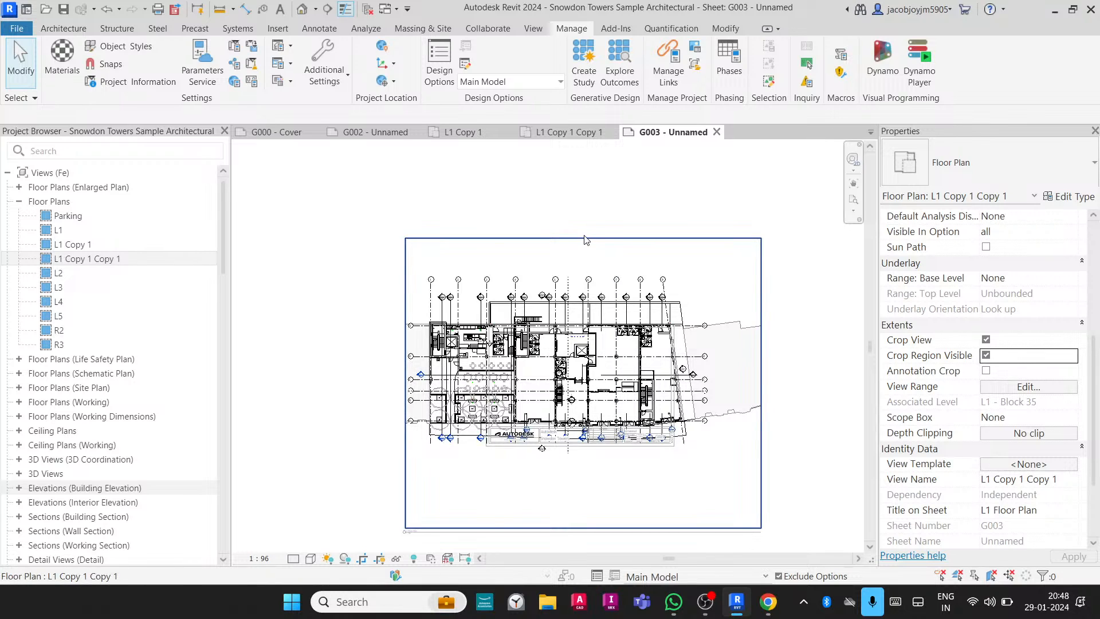
pyautogui.click(405, 376)
pyautogui.moveTo(405, 375); pyautogui.dragTo(564, 383)
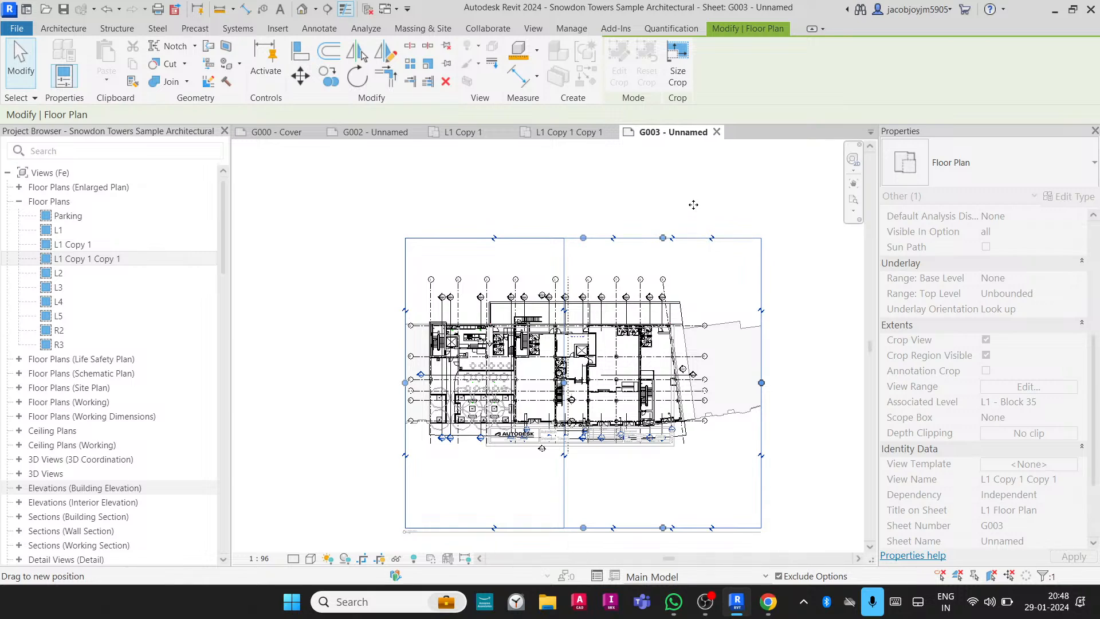
pyautogui.moveTo(685, 213); pyautogui.dragTo(679, 221)
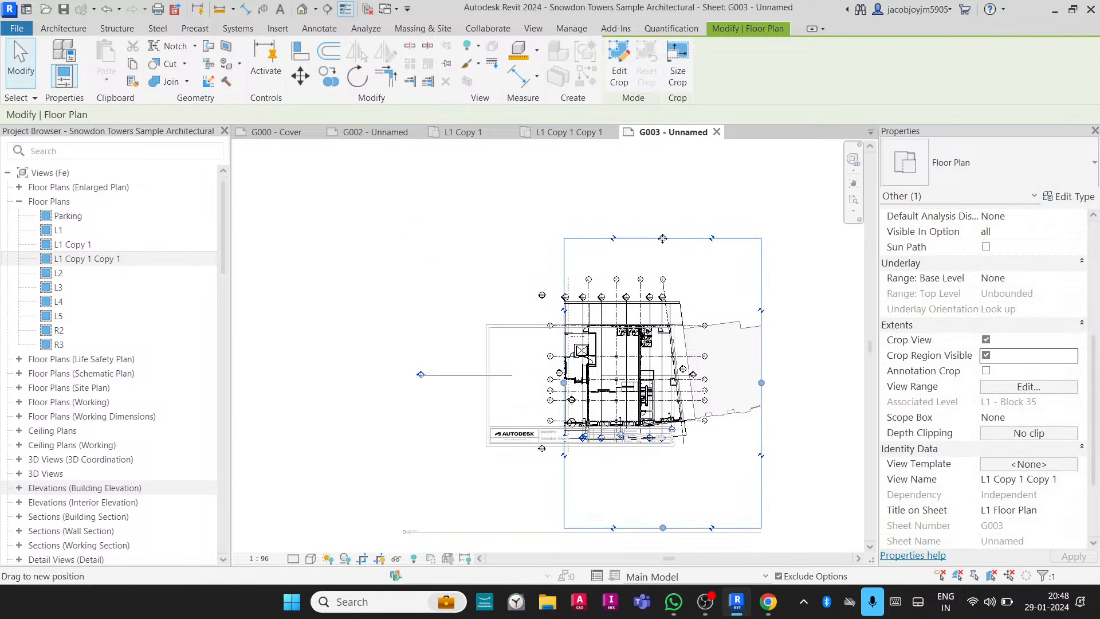
pyautogui.moveTo(663, 239); pyautogui.dragTo(672, 293)
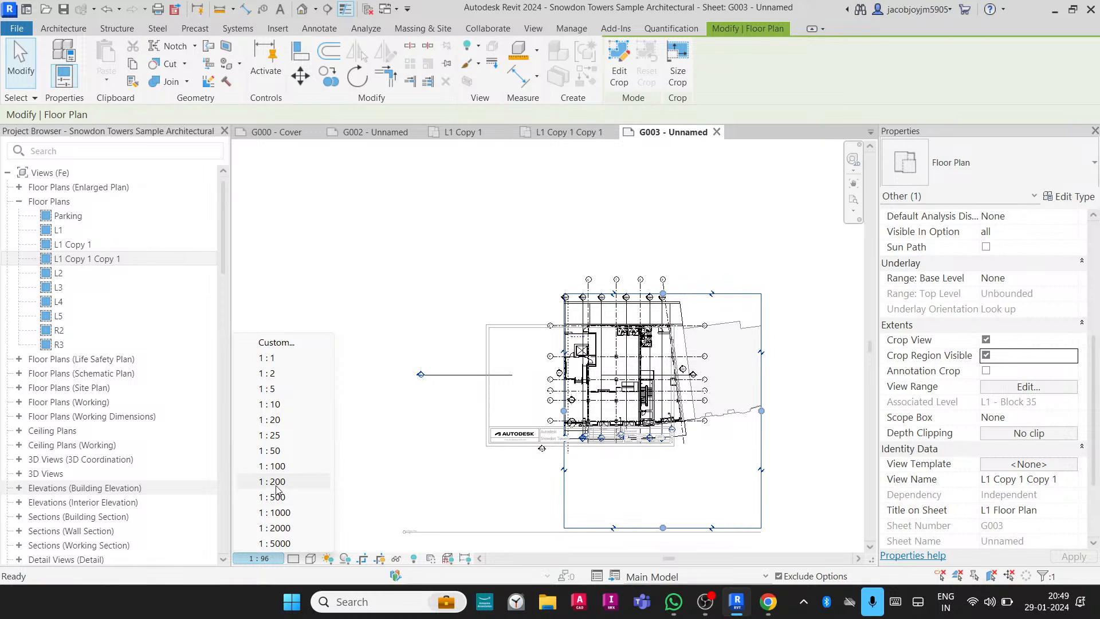
# Set the L1 Copy 1 Copy 1 view scale to 1 : 200, raise its lower crop edge to just below the building, and deactivate the view.
pyautogui.click(279, 486)
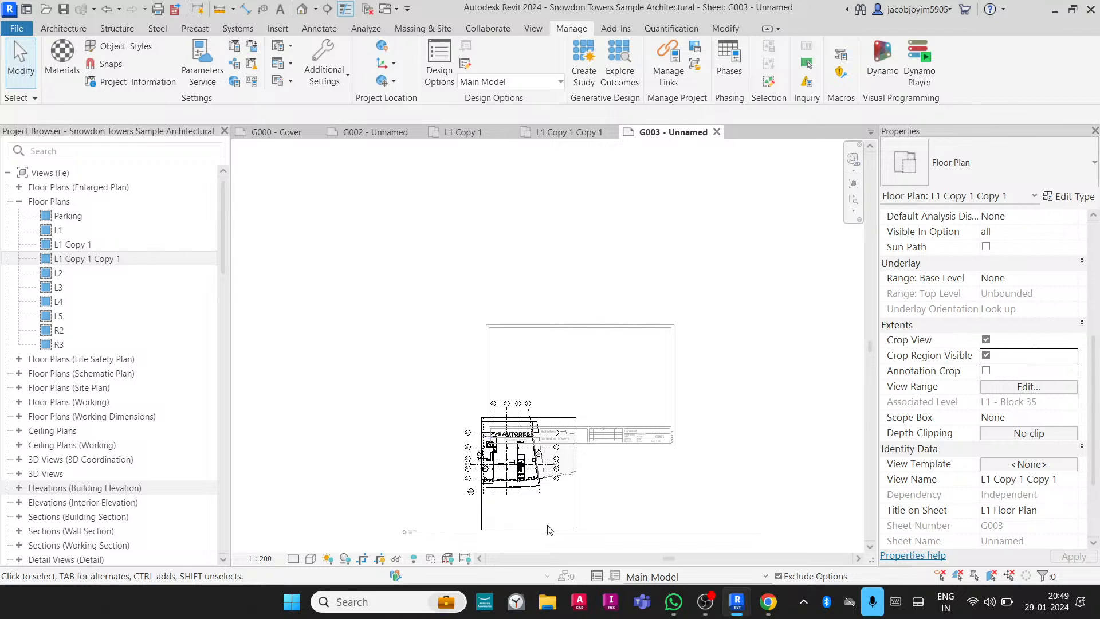
pyautogui.scroll(5, 538, 541)
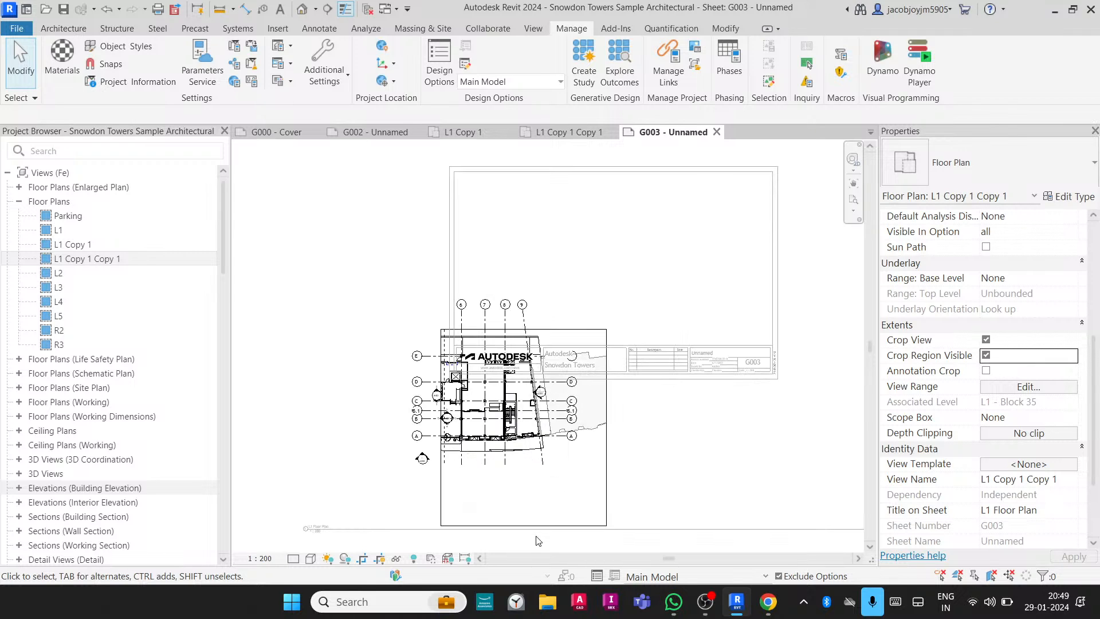
pyautogui.click(515, 520)
pyautogui.moveTo(515, 520); pyautogui.dragTo(515, 409)
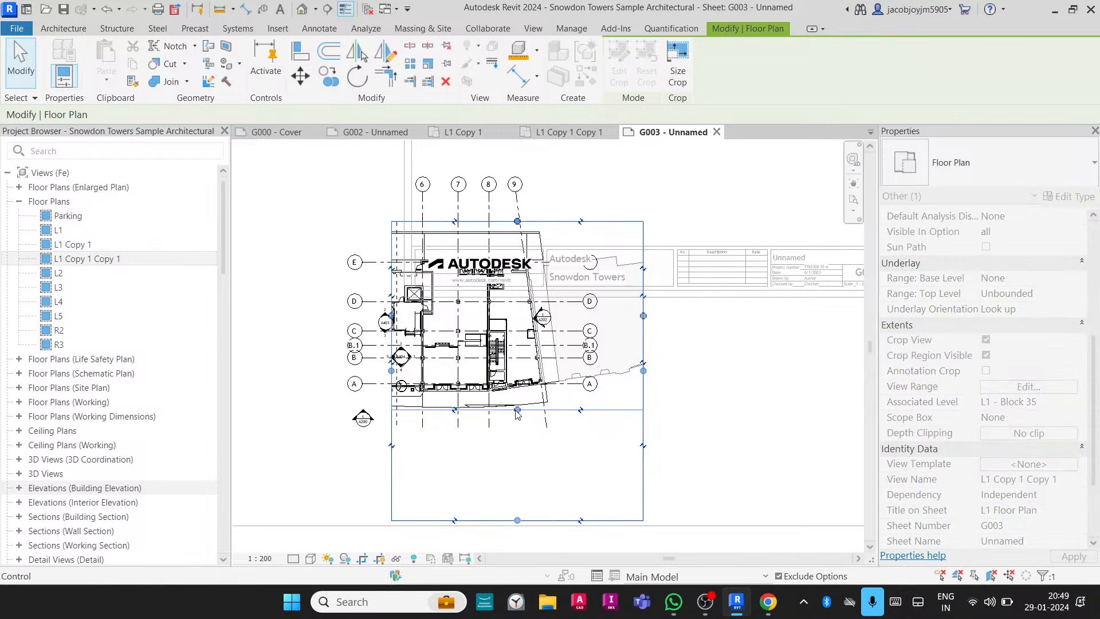
pyautogui.scroll(-3, 518, 412)
pyautogui.rightClick(602, 229)
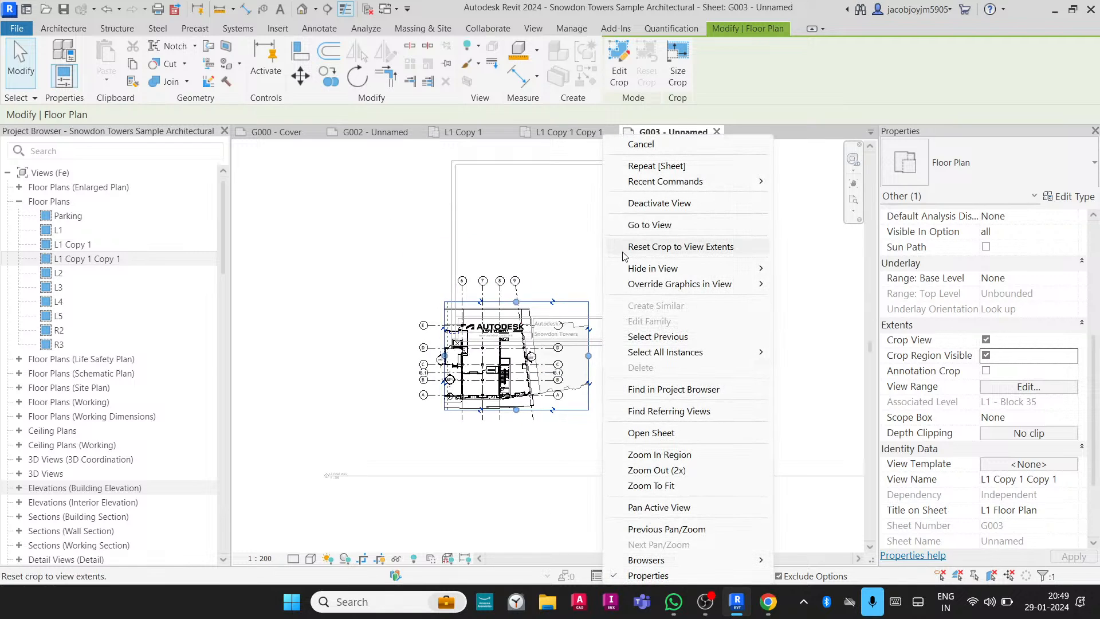
pyautogui.click(633, 203)
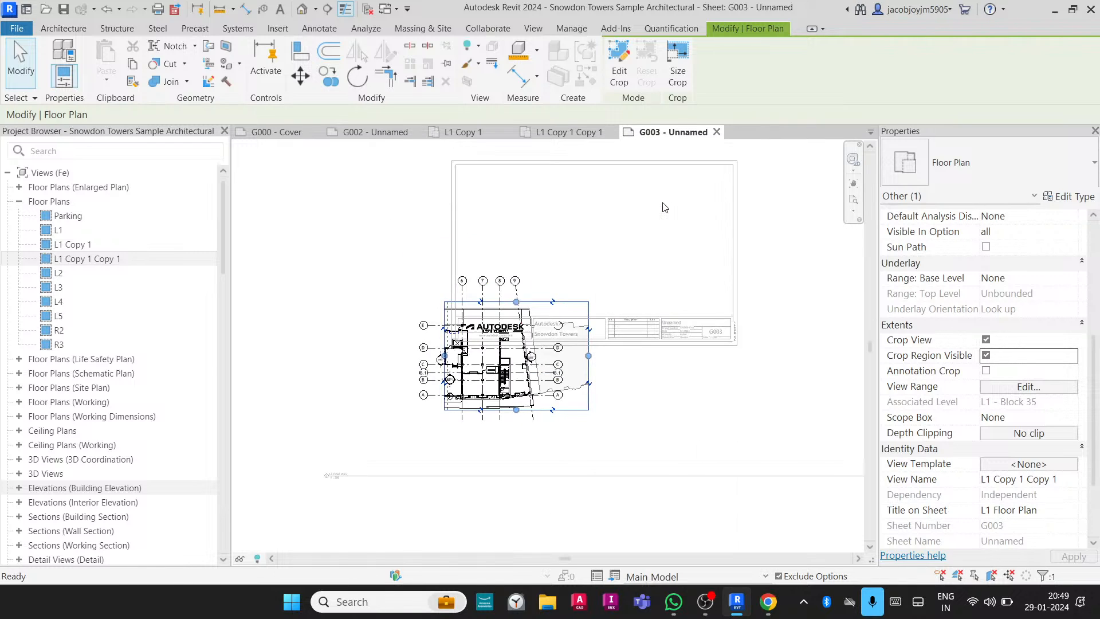
# Reposition the L1 Floor Plan view title on sheet G003 and shorten its title line to about the width of the text.
pyautogui.click(430, 476)
pyautogui.moveTo(427, 469); pyautogui.dragTo(588, 425)
pyautogui.scroll(-2, 389, 380)
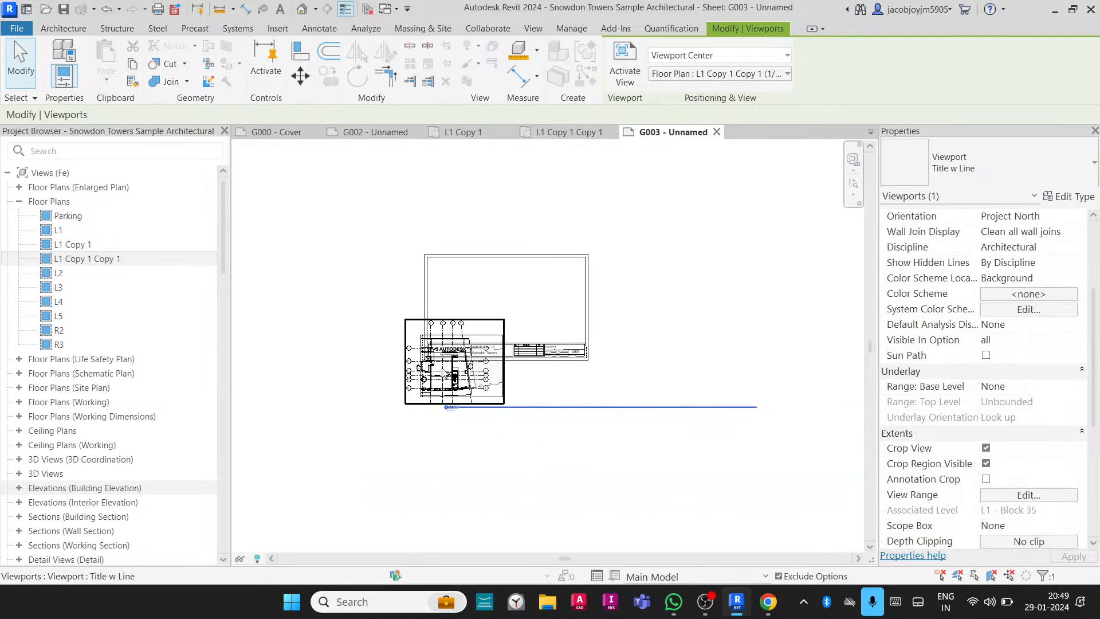
pyautogui.click(518, 360)
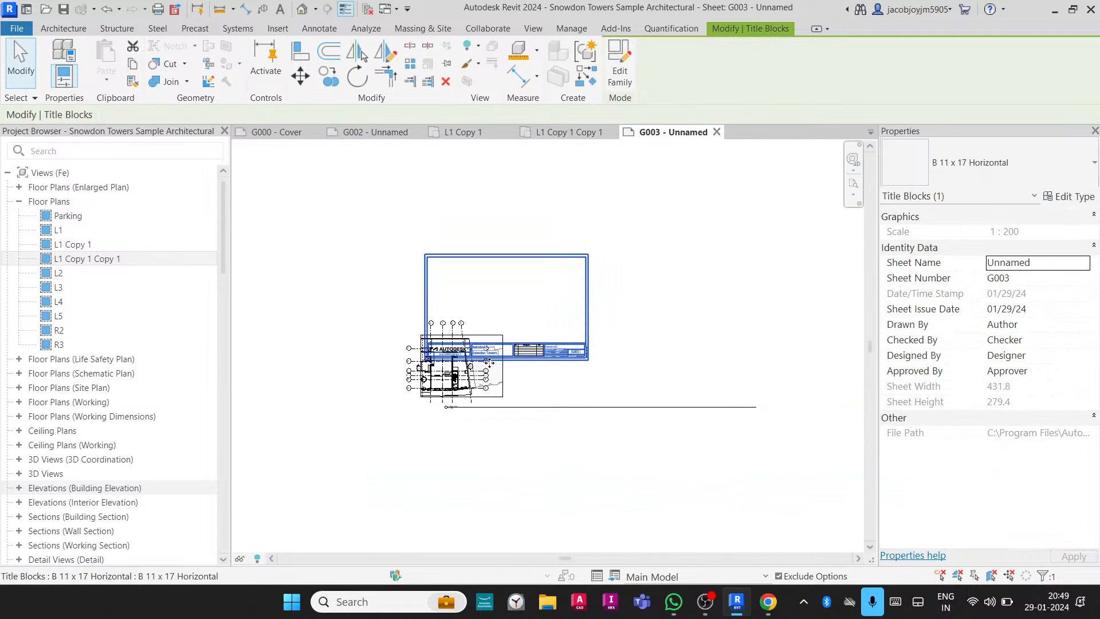
pyautogui.click(491, 371)
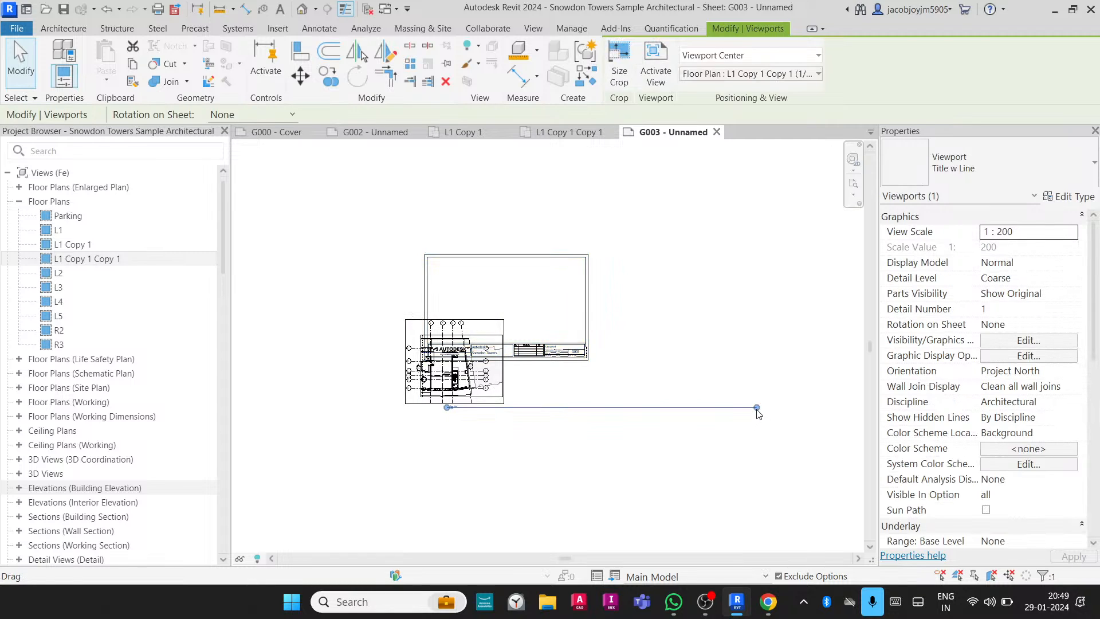
pyautogui.moveTo(756, 410); pyautogui.dragTo(461, 424)
pyautogui.click(466, 464)
# Move the L1 Copy 1 Copy 1 viewport into the middle of the drawing area on sheet G003's title block.
pyautogui.moveTo(432, 386); pyautogui.dragTo(484, 322)
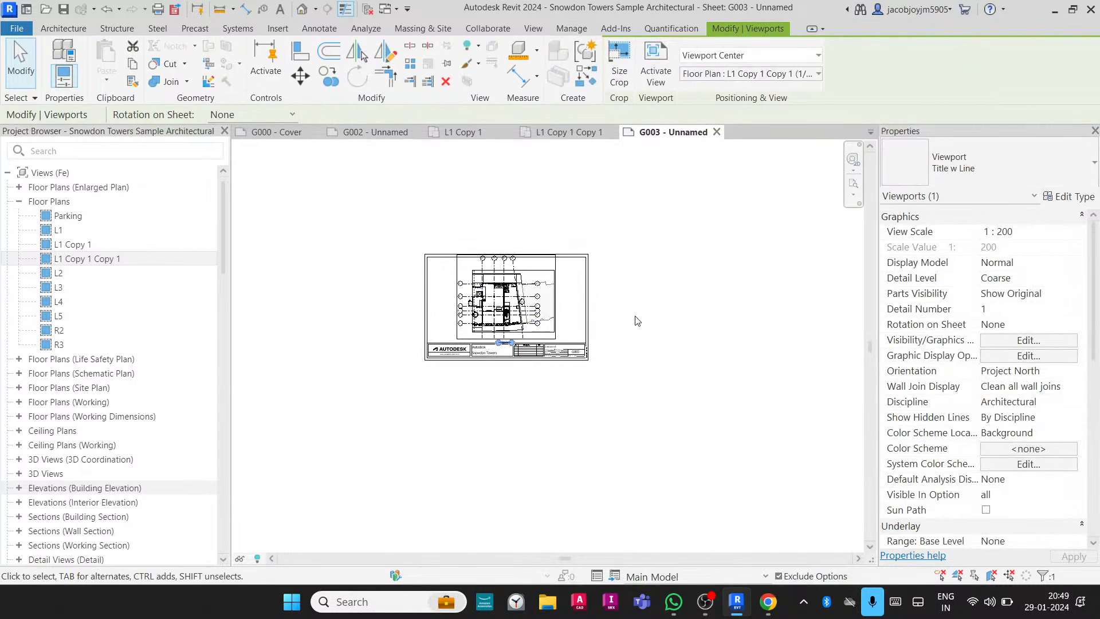
pyautogui.scroll(4, 530, 297)
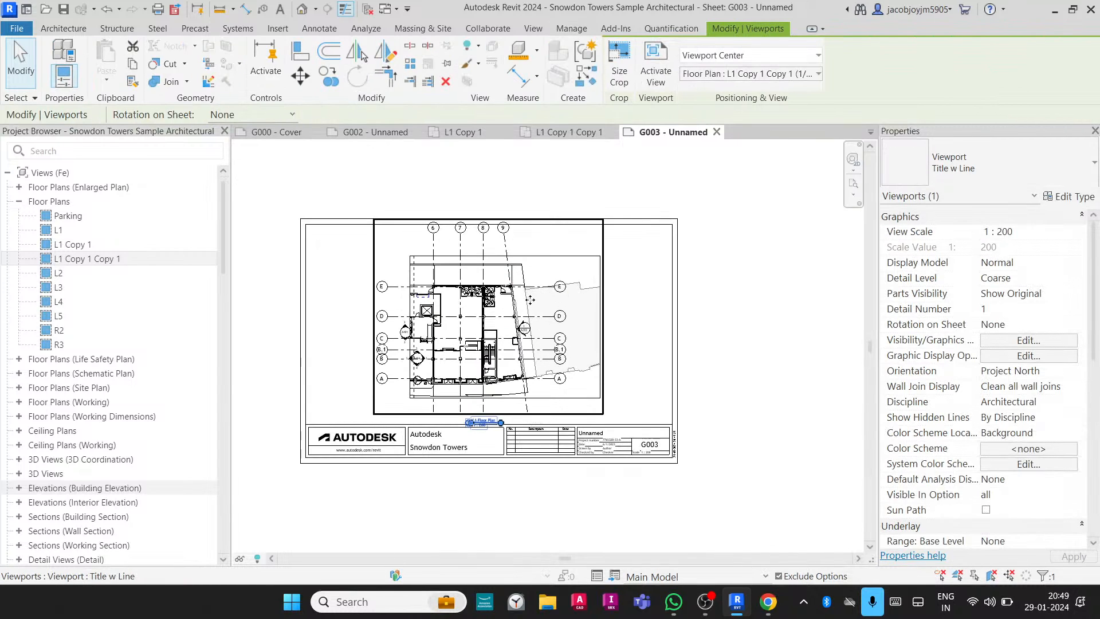
pyautogui.click(736, 279)
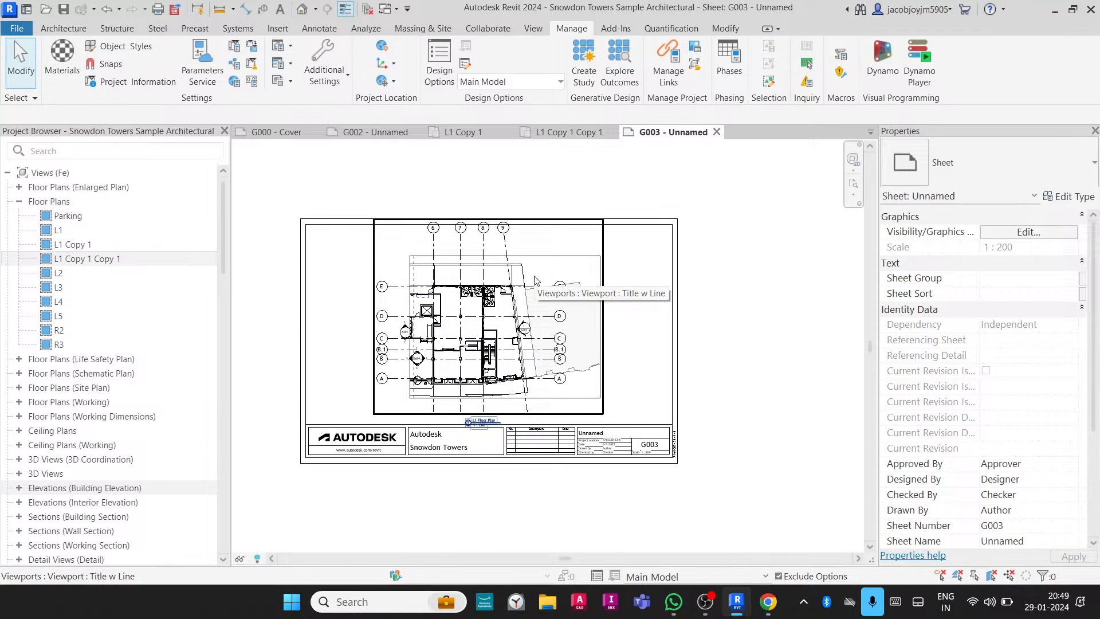
# Open sheet G002 and activate its L1 Copy 1 viewport for editing.
pyautogui.click(541, 30)
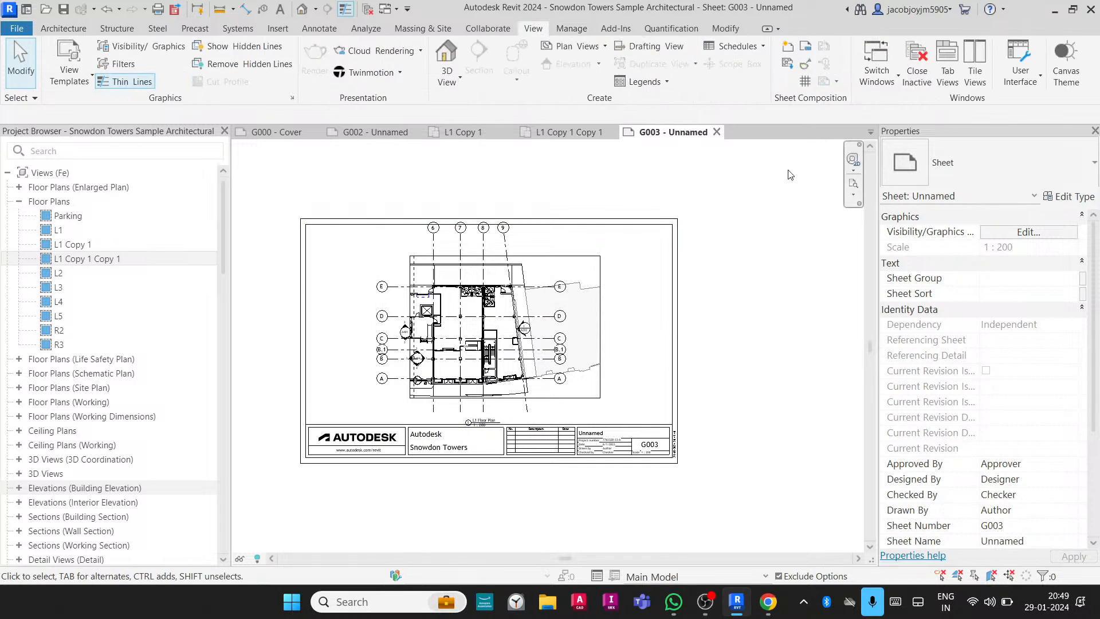
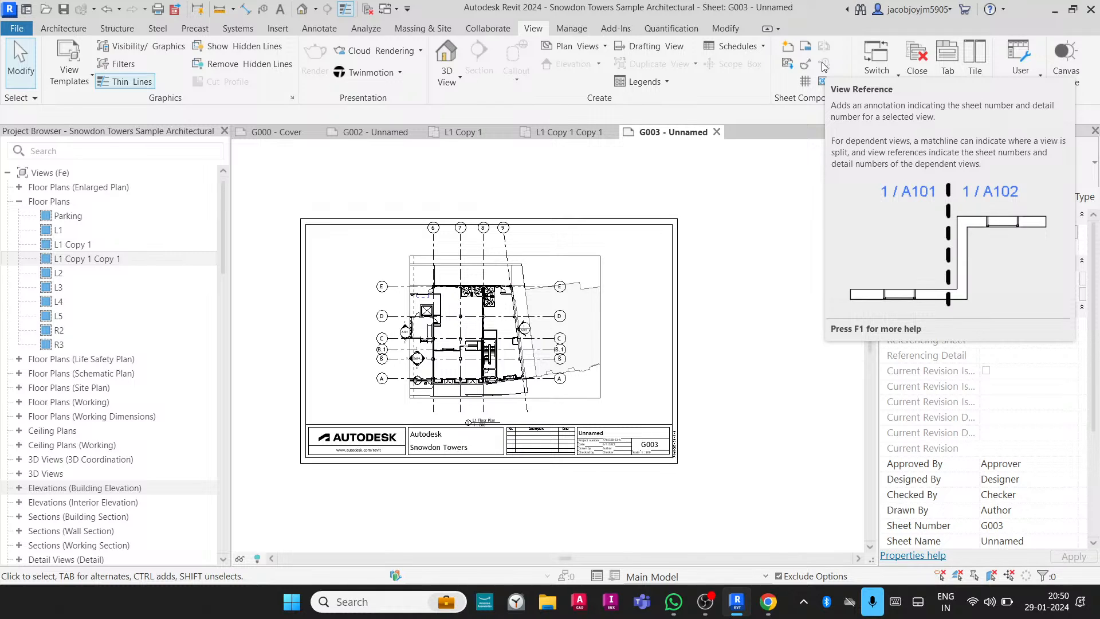
pyautogui.click(381, 132)
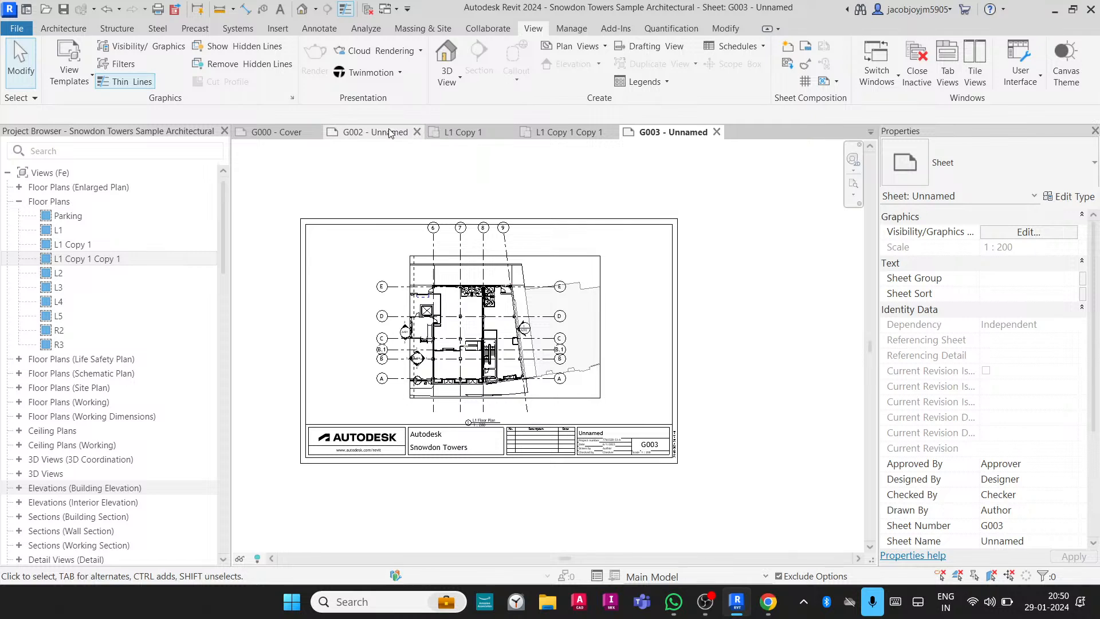
pyautogui.scroll(5, 550, 319)
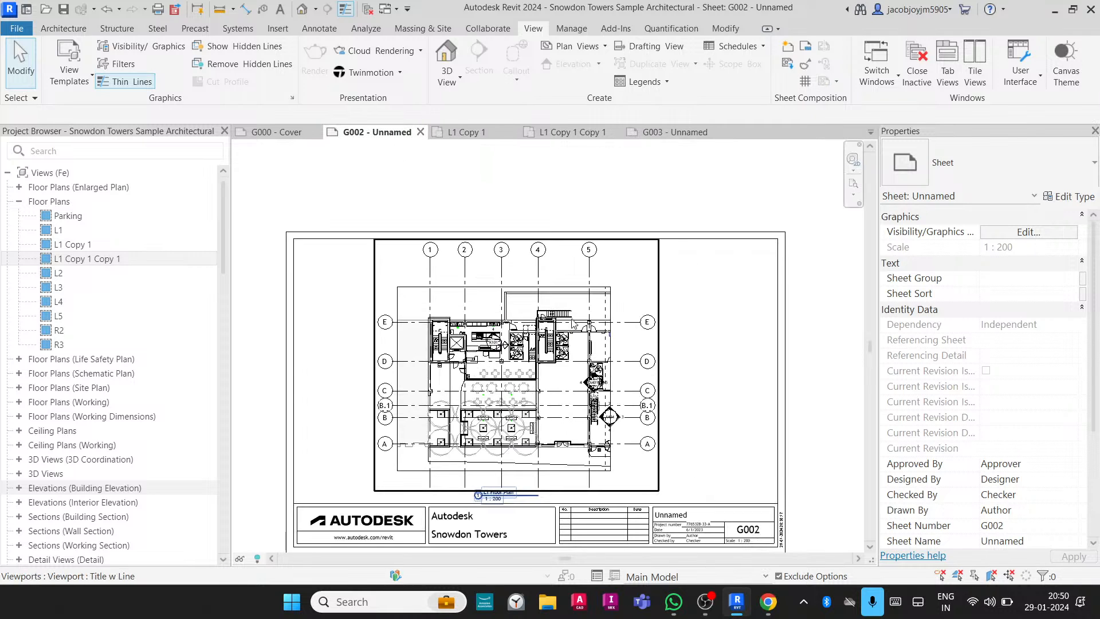
pyautogui.doubleClick(662, 277)
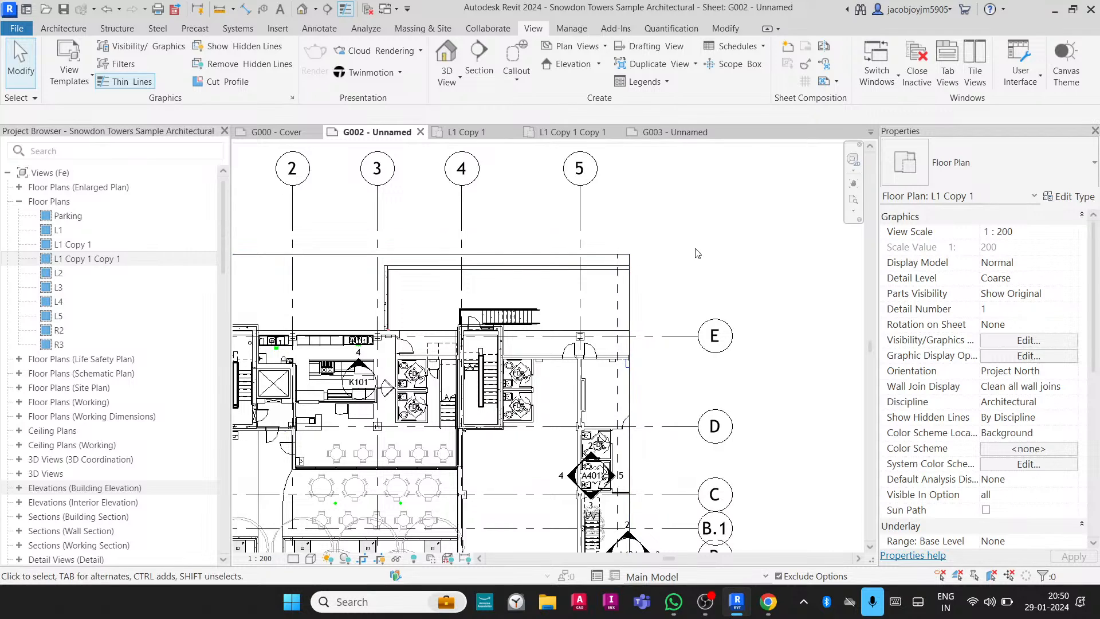
# Place a view reference just right of the matchline above grid E in the L1 Copy 1 view, dismissing the save reminder without saving.
pyautogui.click(823, 64)
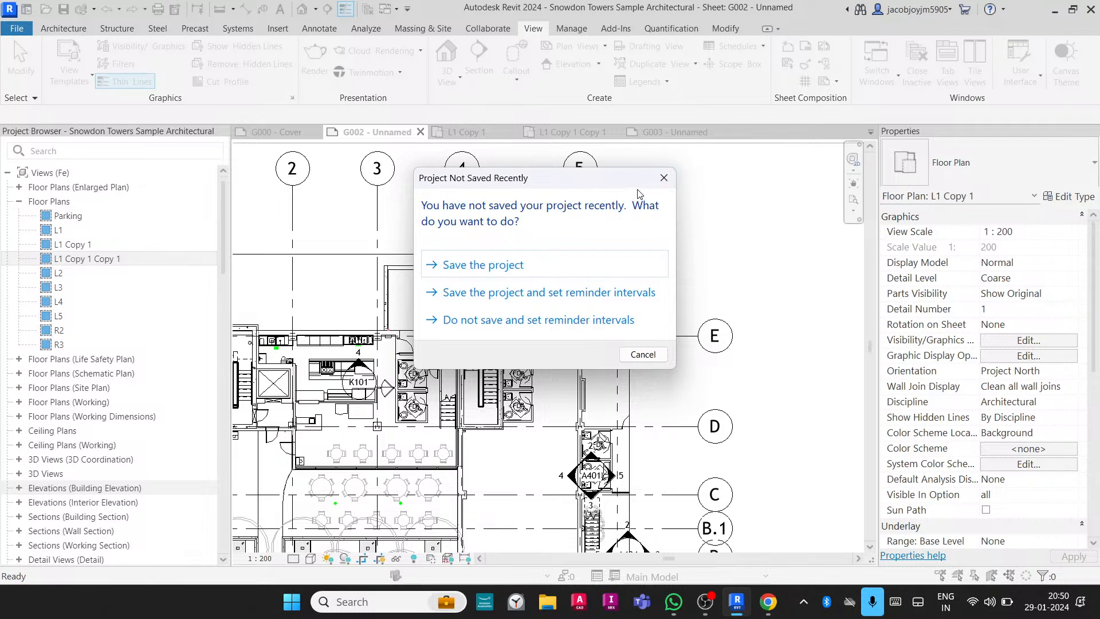
pyautogui.click(664, 177)
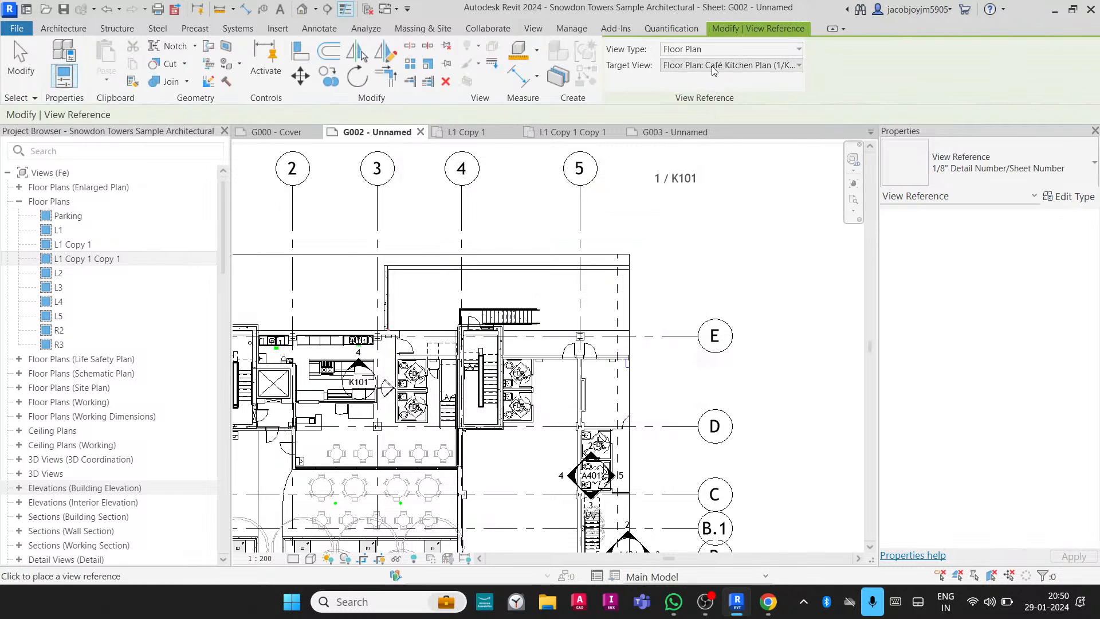
pyautogui.scroll(3, 618, 305)
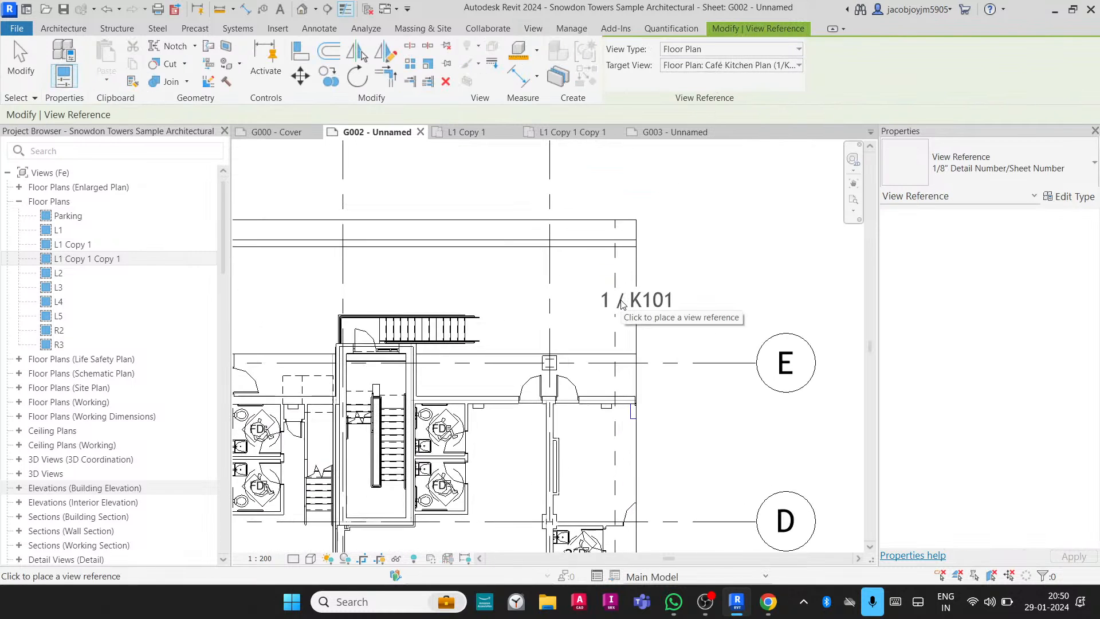
pyautogui.scroll(3, 638, 306)
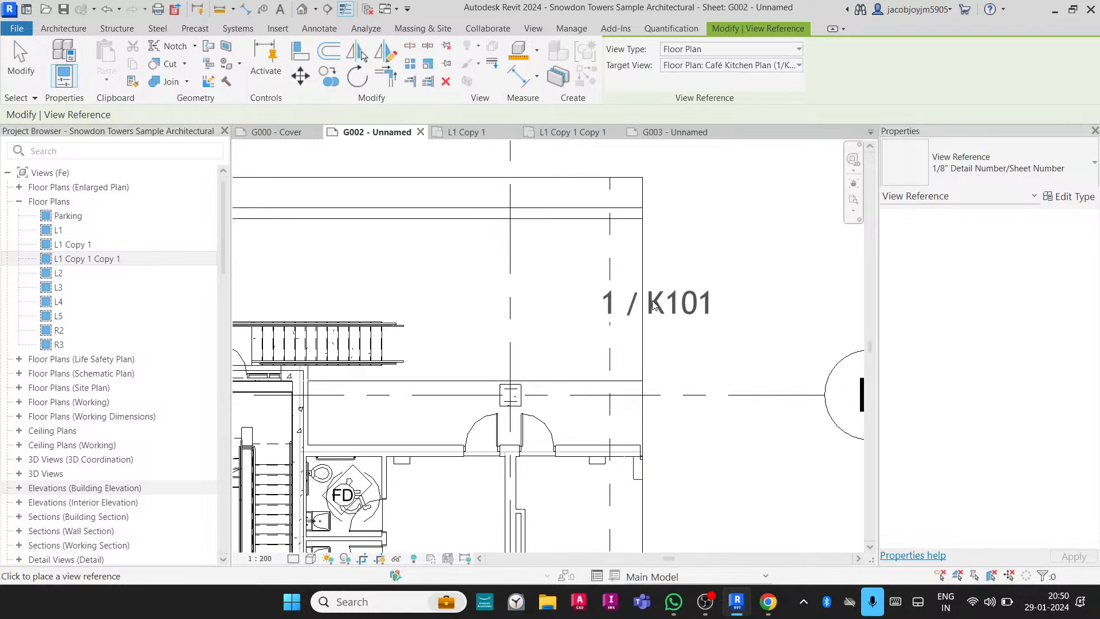
pyautogui.click(653, 301)
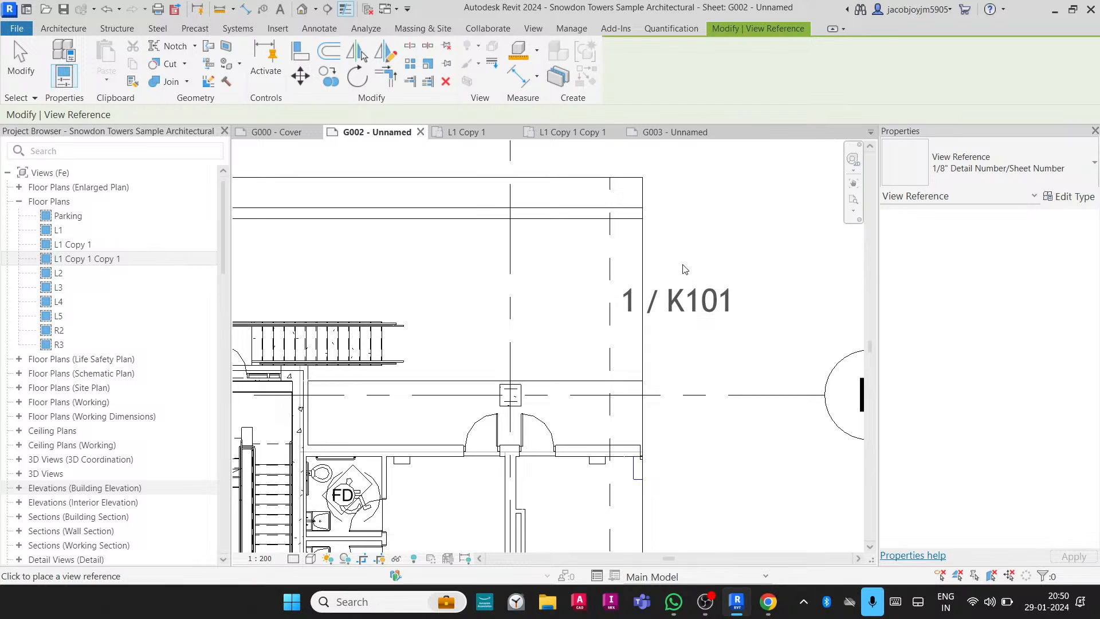
pyautogui.press('Escape')
# Set the placed view reference's target view to Floor Plan: L1 Copy 1 Copy 1 (1/G003), filtering the view list by "copy 1".
pyautogui.click(694, 308)
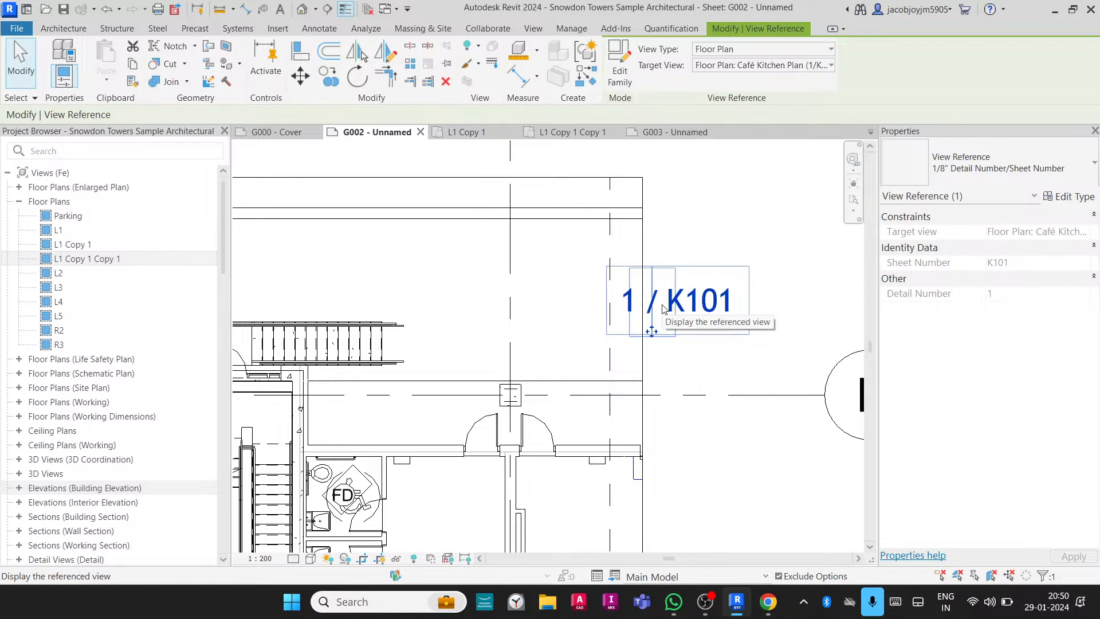
pyautogui.click(740, 67)
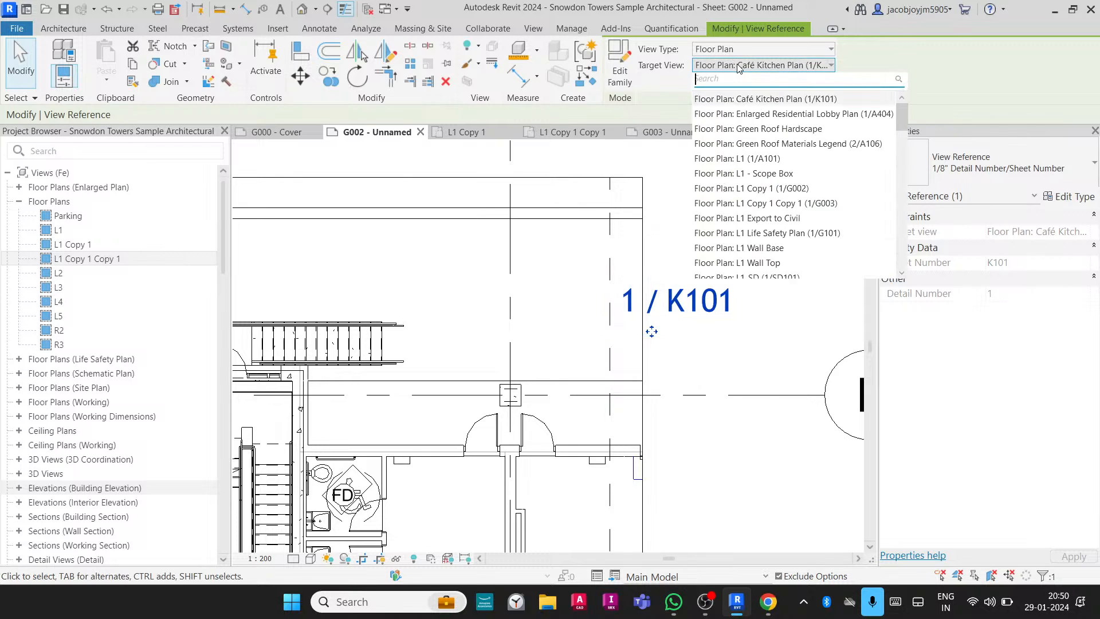
pyautogui.scroll(-8, 765, 209)
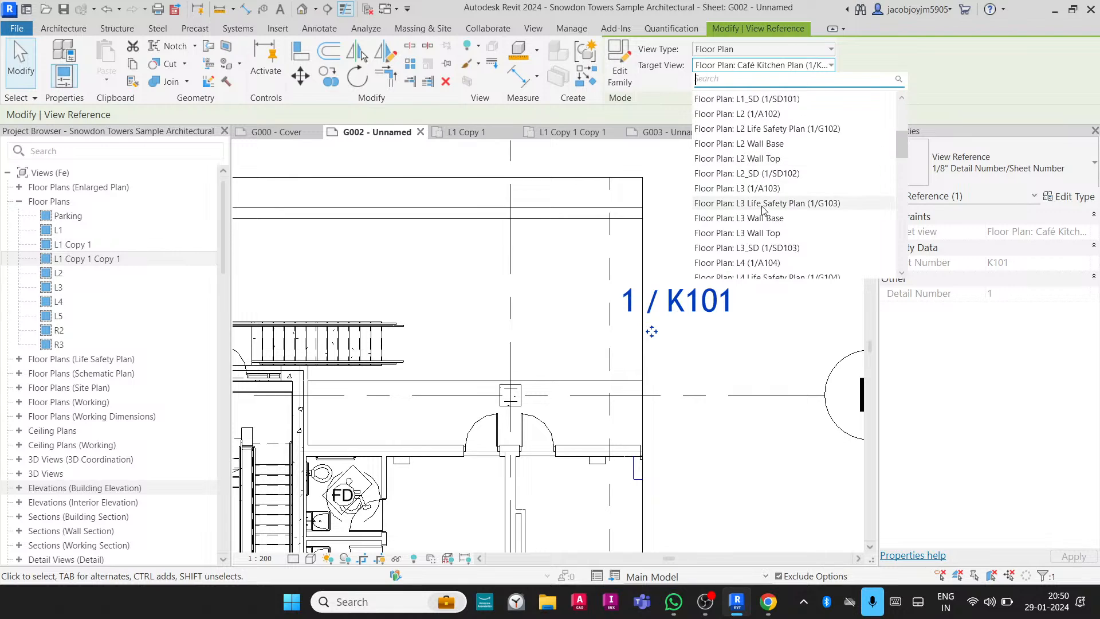
pyautogui.scroll(-12, 762, 208)
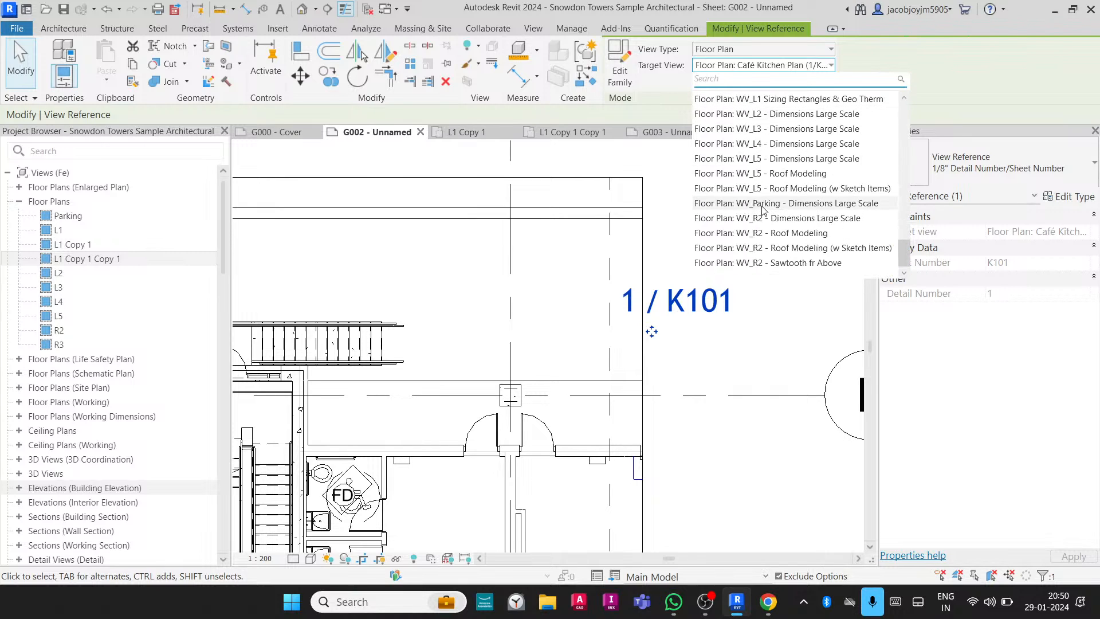
pyautogui.scroll(5, 762, 207)
pyautogui.scroll(6, 762, 208)
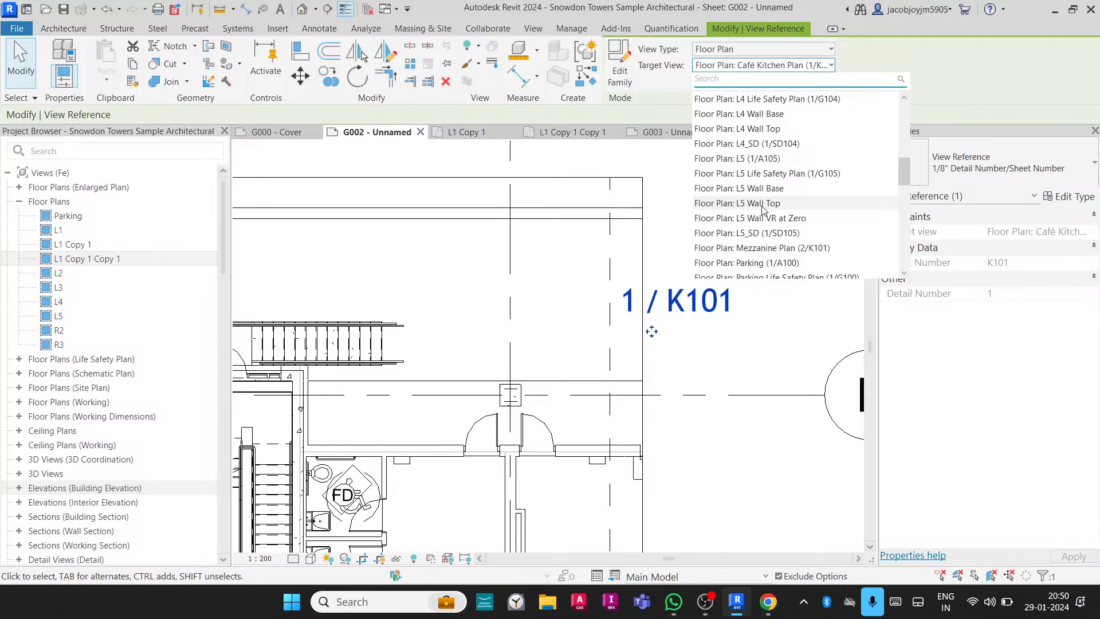
pyautogui.write('cop')
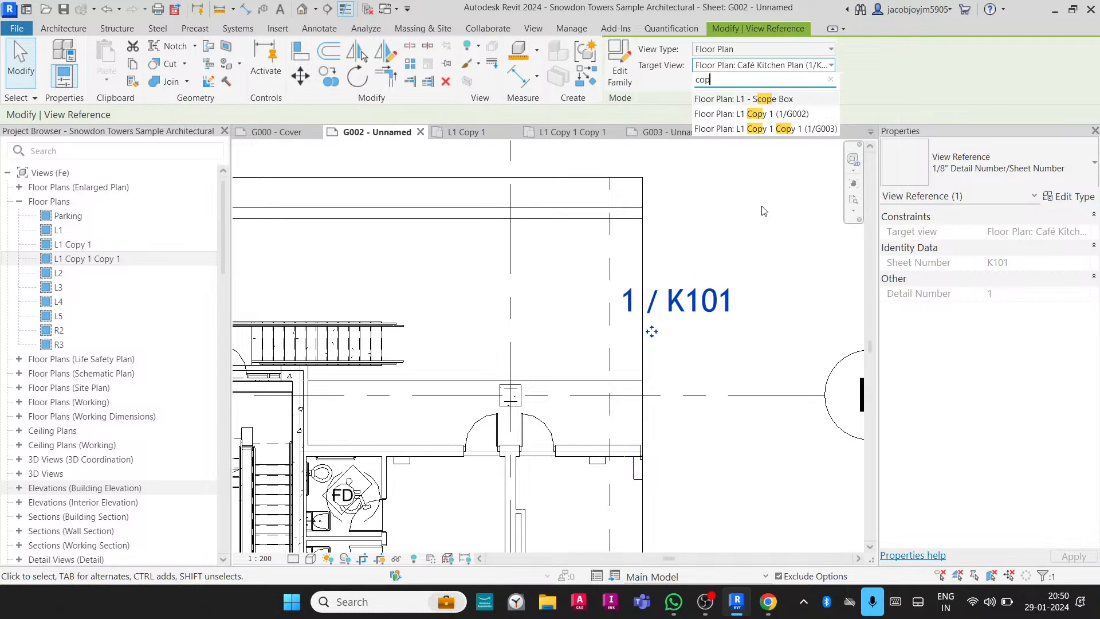
pyautogui.write('y 1')
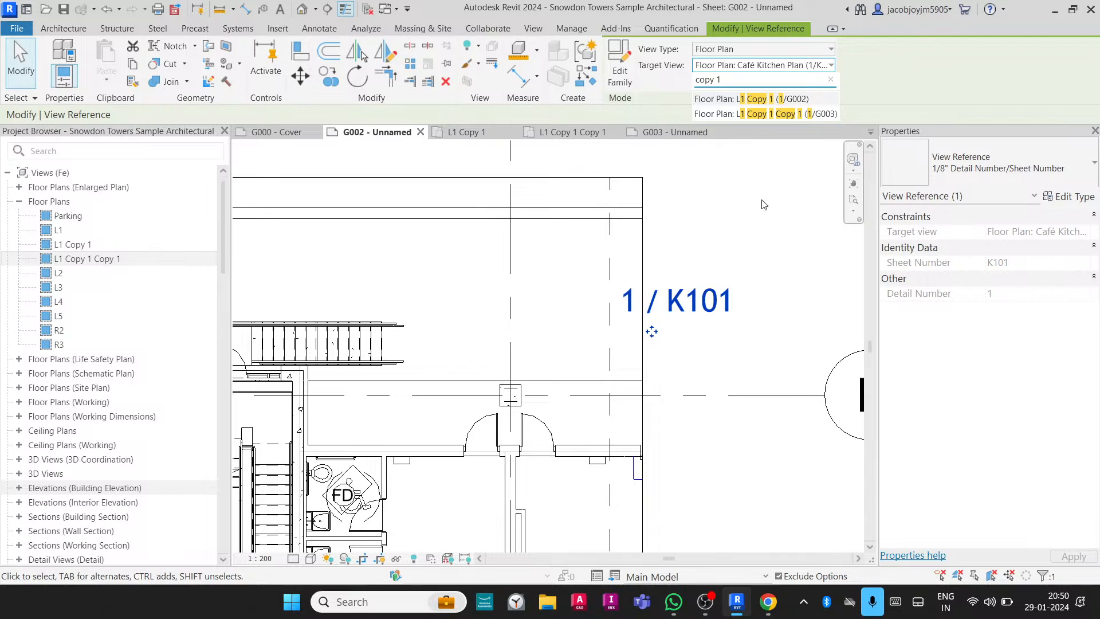
pyautogui.click(808, 114)
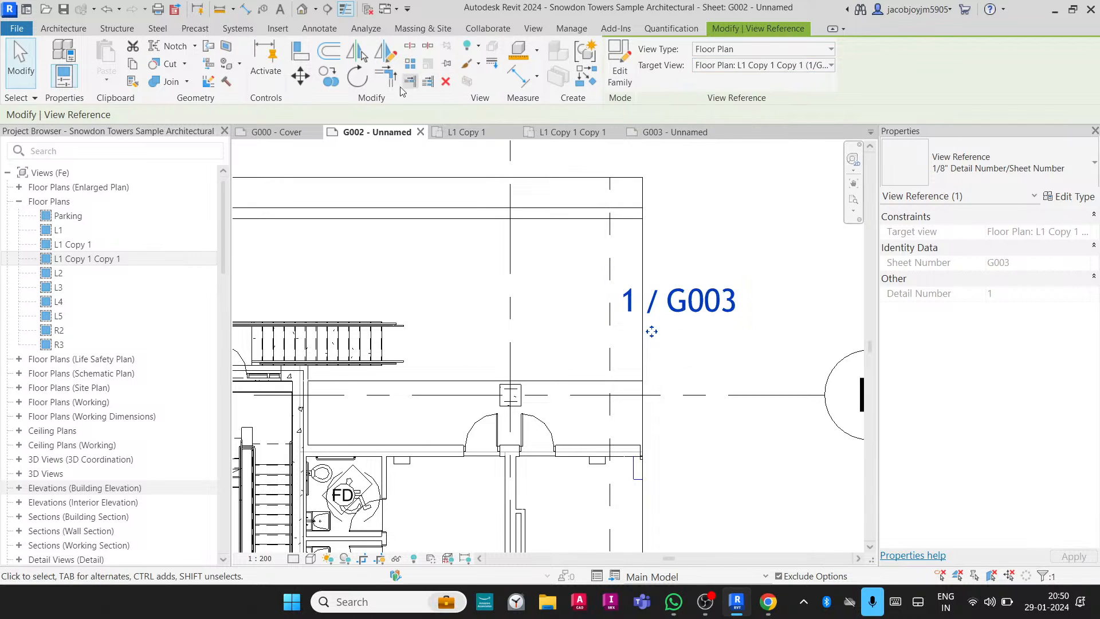
# Rotate a copy of the 1 / G003 view reference to vertical and move it just right of the matchline above grid E.
pyautogui.click(357, 76)
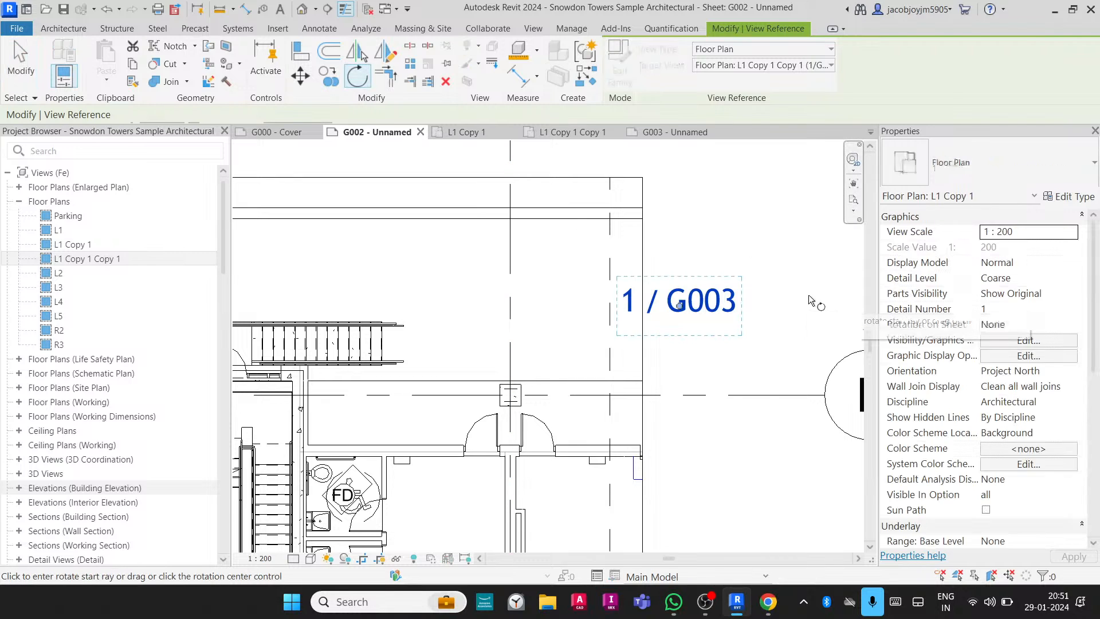
pyautogui.click(575, 298)
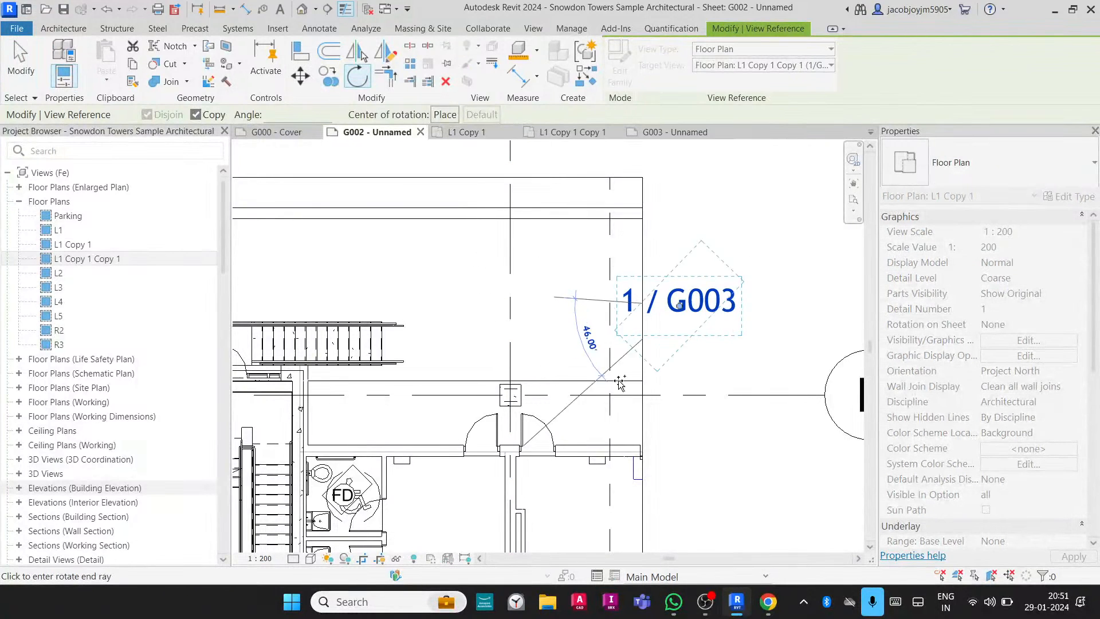
pyautogui.click(672, 426)
pyautogui.moveTo(705, 332); pyautogui.dragTo(665, 313)
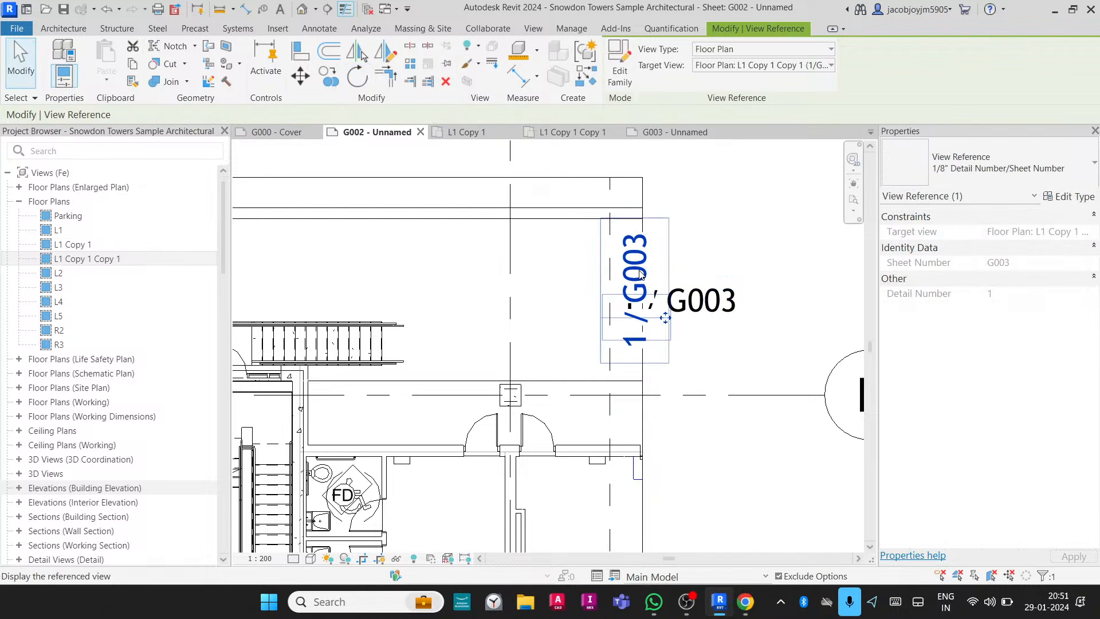
pyautogui.scroll(-2, 638, 275)
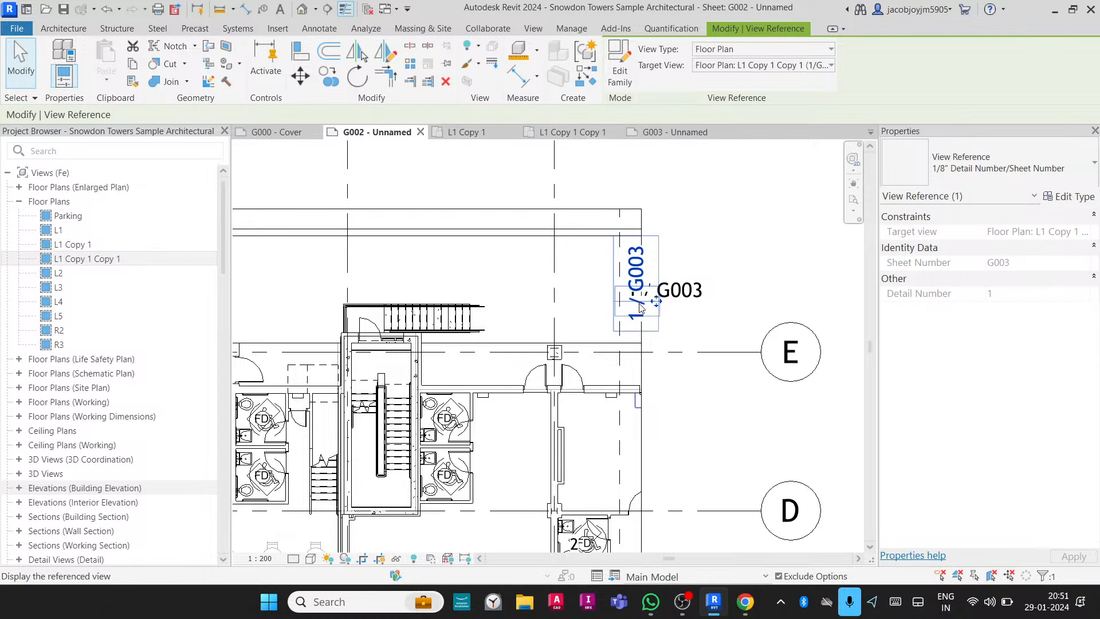
pyautogui.scroll(4, 639, 252)
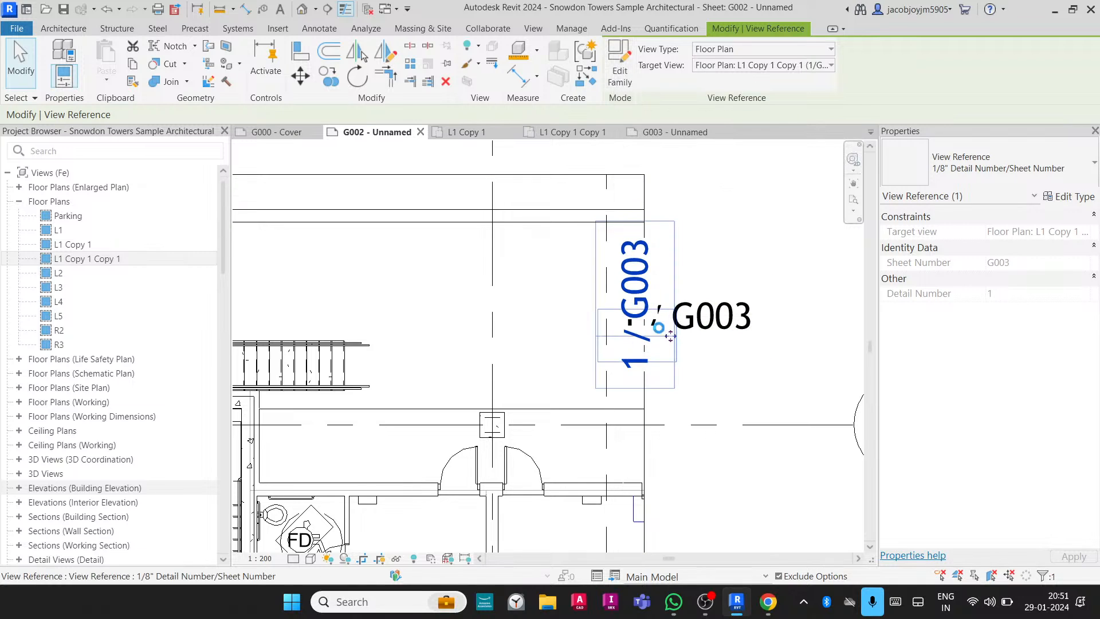
# Copy the vertical view reference to the matchline's left side and set its target view to Floor Plan: L1 Copy 1 (1/G002).
pyautogui.moveTo(671, 335); pyautogui.dragTo(610, 338)
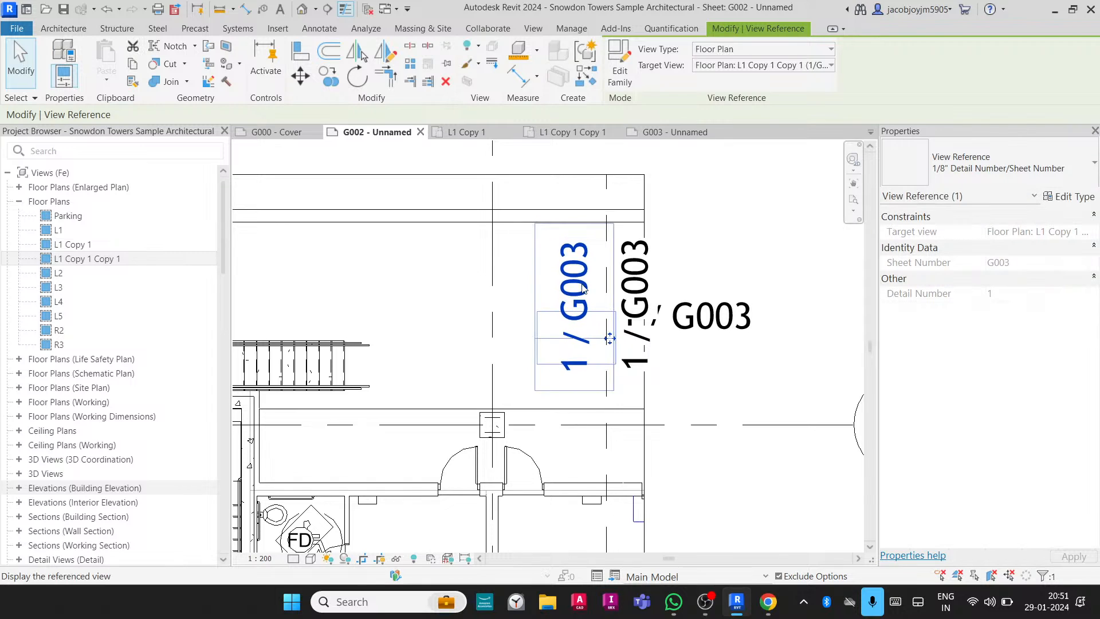
pyautogui.click(774, 65)
pyautogui.write('c')
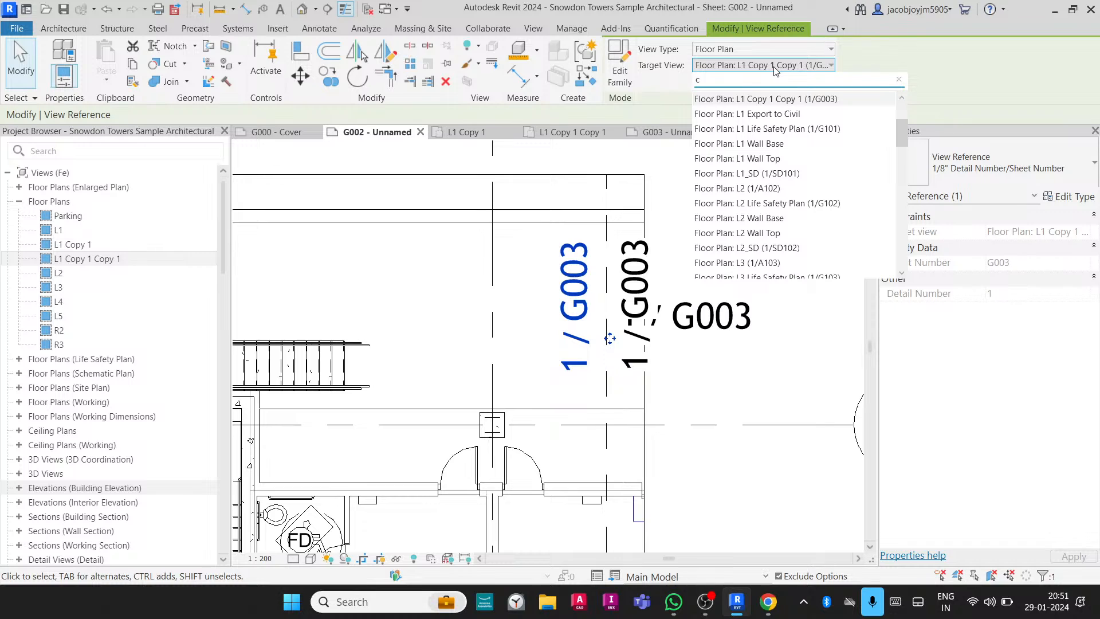
pyautogui.write('op')
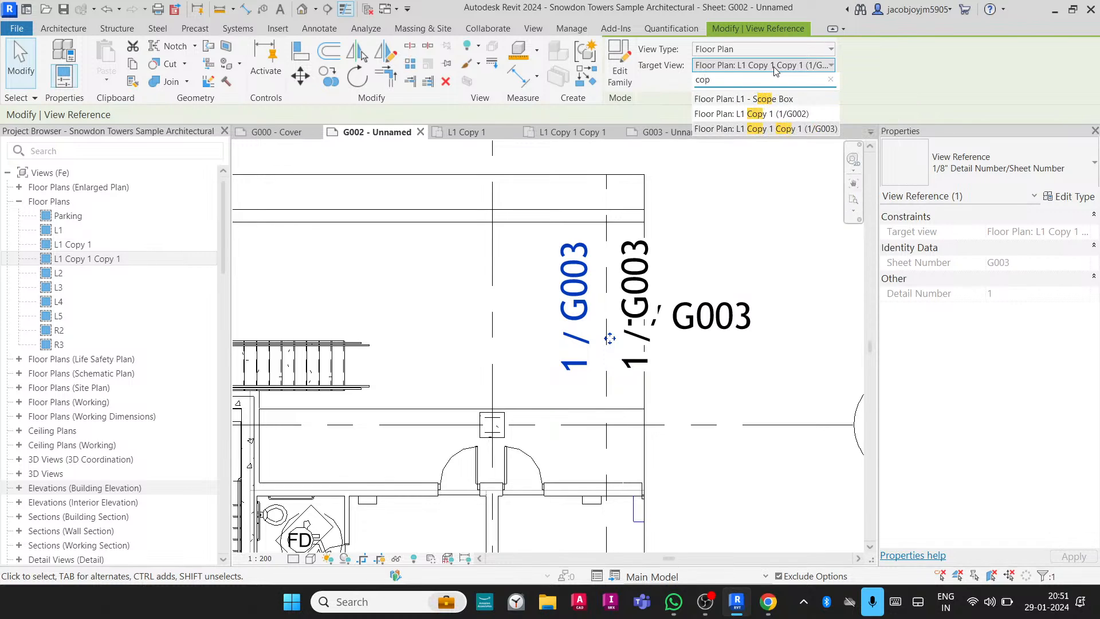
pyautogui.click(786, 114)
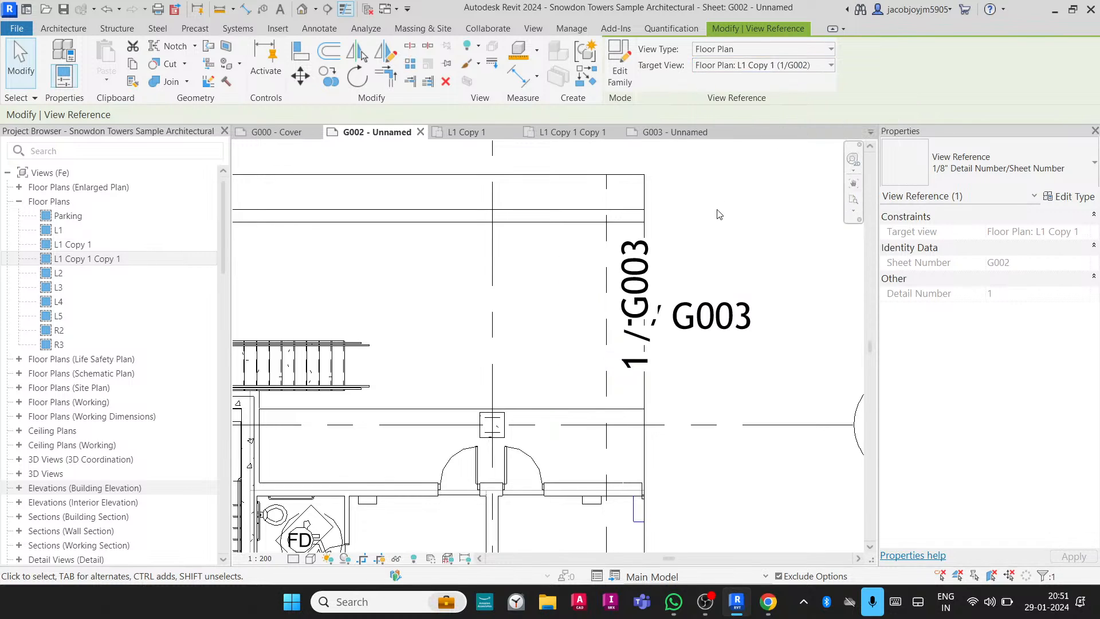
# Move the horizontal view reference across the matchline and set its target view to Floor Plan: L1 Copy 1 (1/G002).
pyautogui.click(744, 312)
pyautogui.moveTo(655, 350); pyautogui.dragTo(612, 325)
pyautogui.click(761, 68)
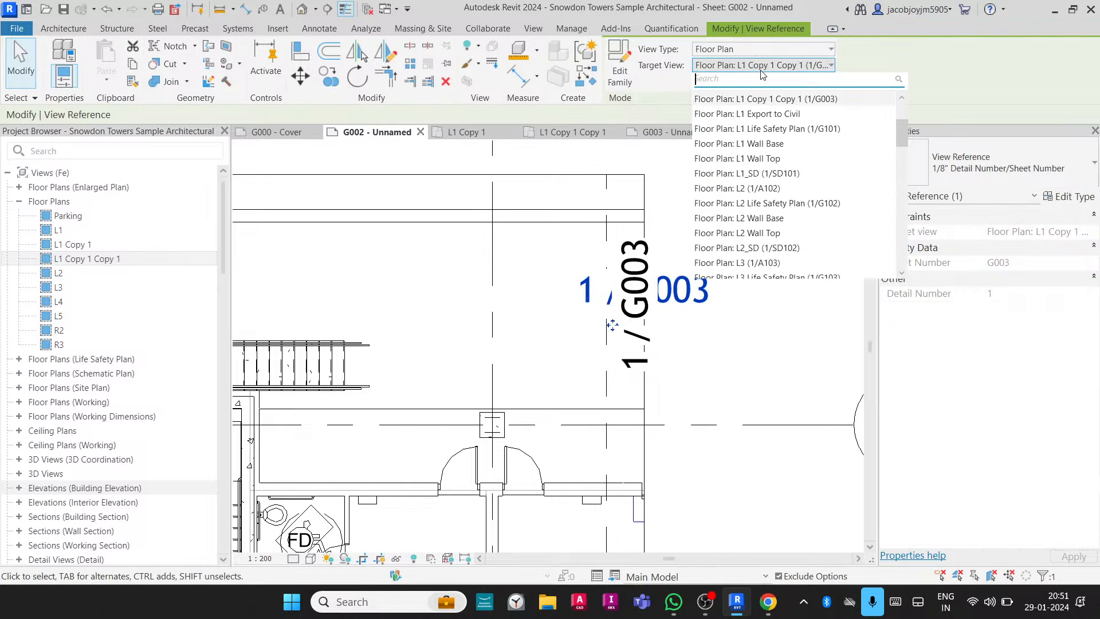
pyautogui.scroll(2, 787, 138)
pyautogui.click(789, 129)
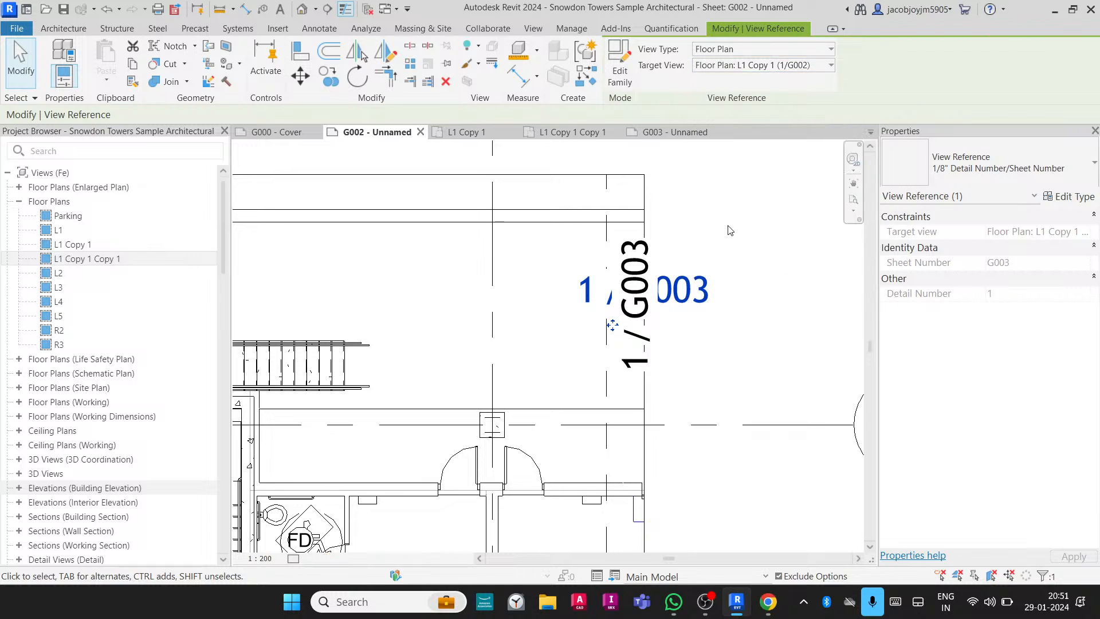
# Try extending the L1 Copy 1 view's crop region on its right side beyond grid 6.
pyautogui.scroll(-3, 702, 204)
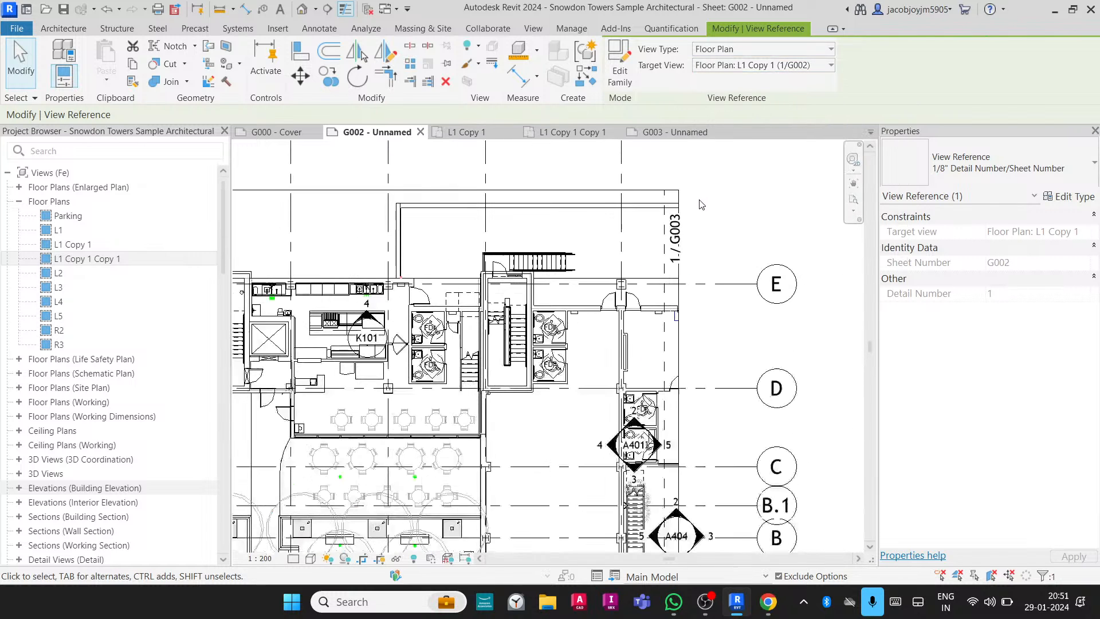
pyautogui.scroll(2, 677, 245)
pyautogui.click(675, 245)
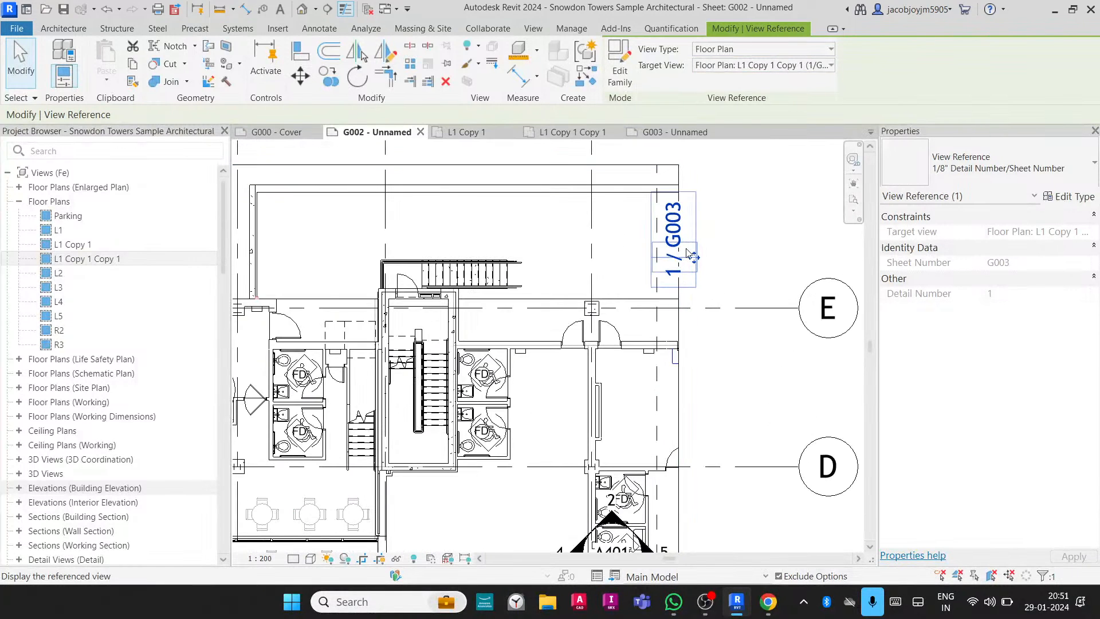
pyautogui.scroll(1, 696, 261)
pyautogui.scroll(-5, 697, 262)
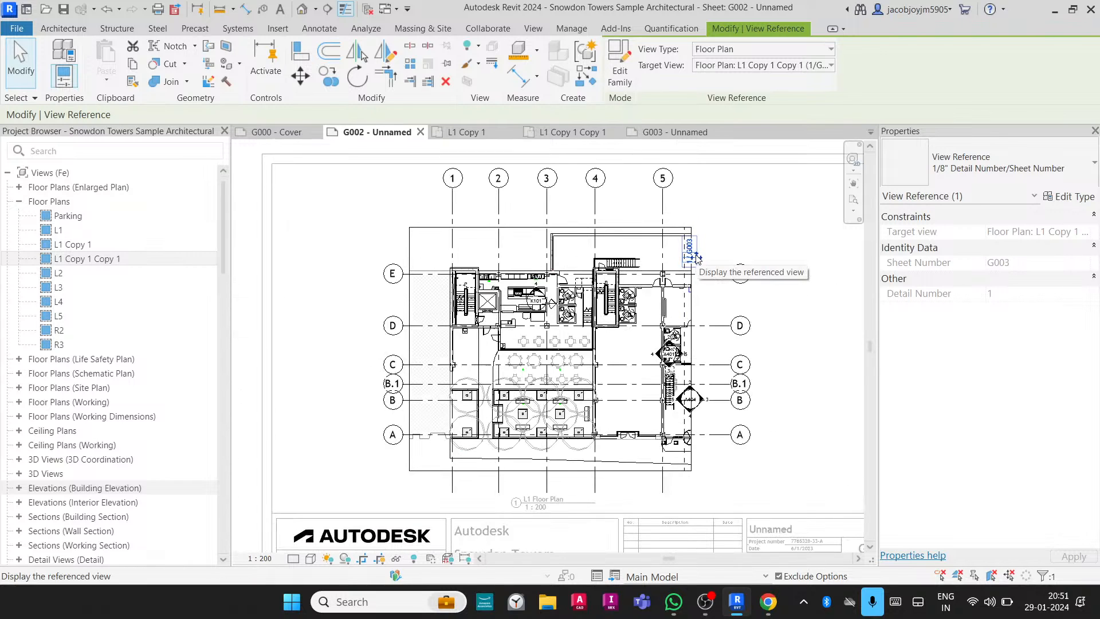
pyautogui.press('Escape')
pyautogui.click(695, 301)
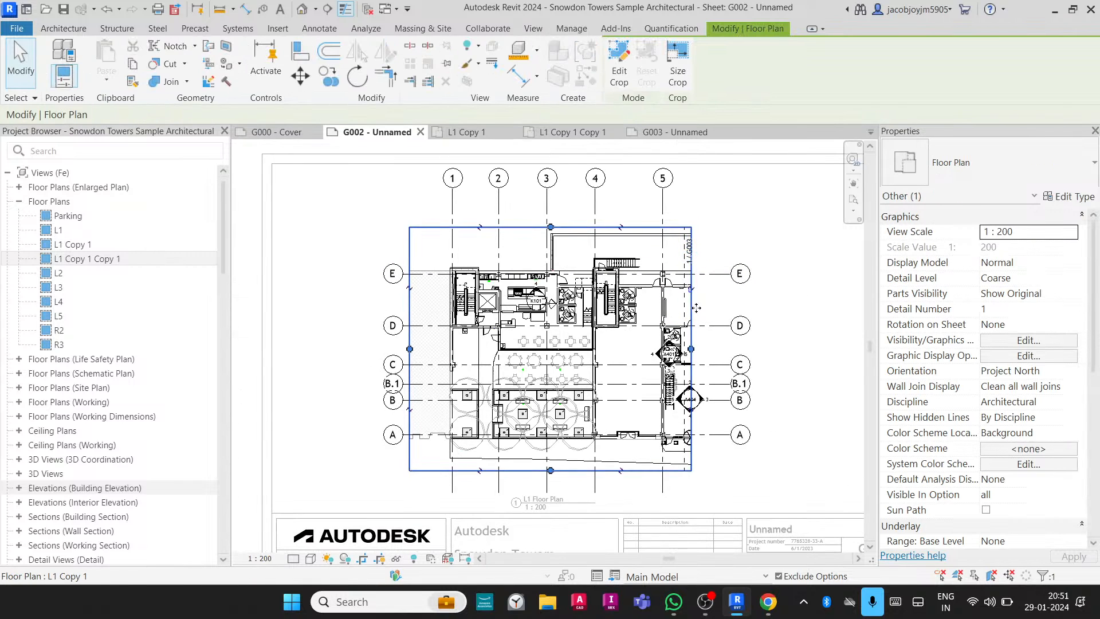
pyautogui.moveTo(712, 349); pyautogui.dragTo(739, 351)
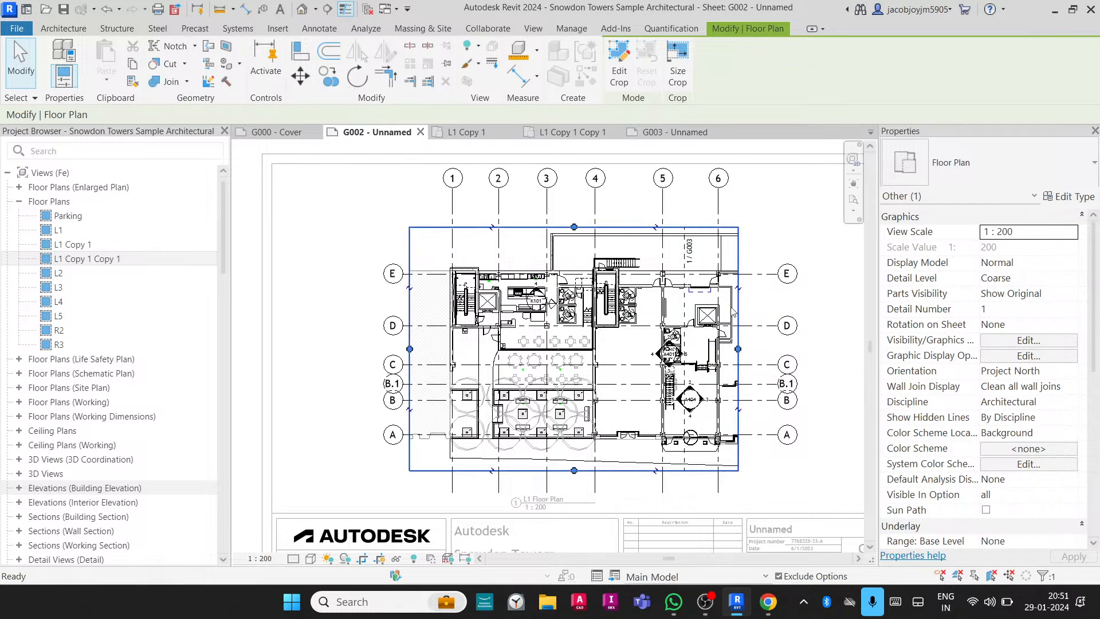
pyautogui.click(725, 277)
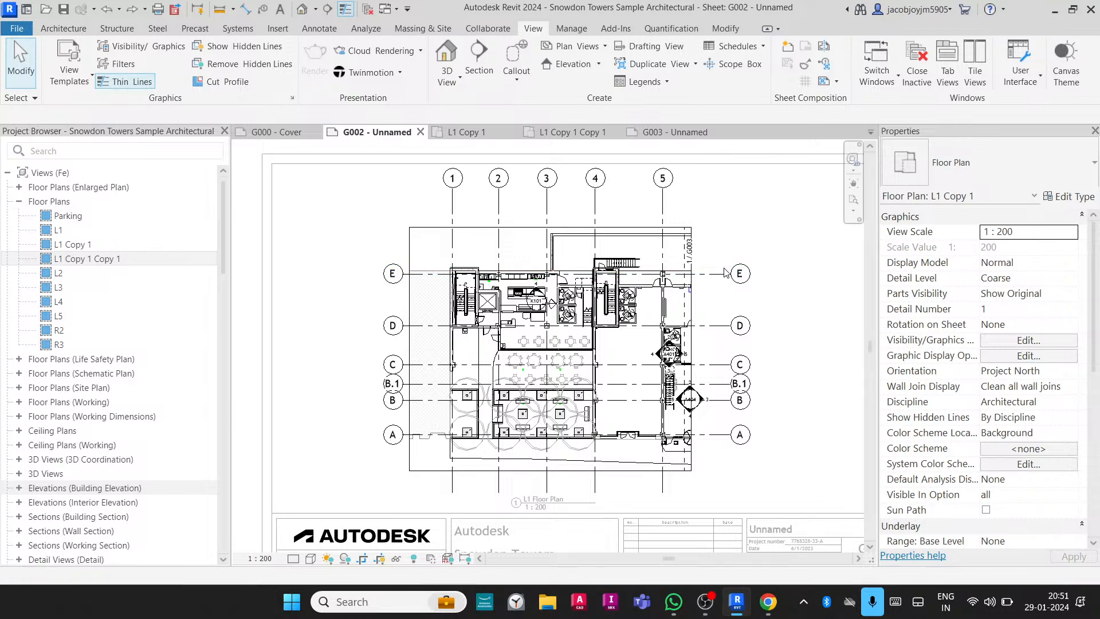
# Move the horizontal view reference above the stair left of the matchline and target it to Floor Plan: L1 Copy 1 (1/G002).
pyautogui.scroll(5, 725, 273)
pyautogui.click(630, 321)
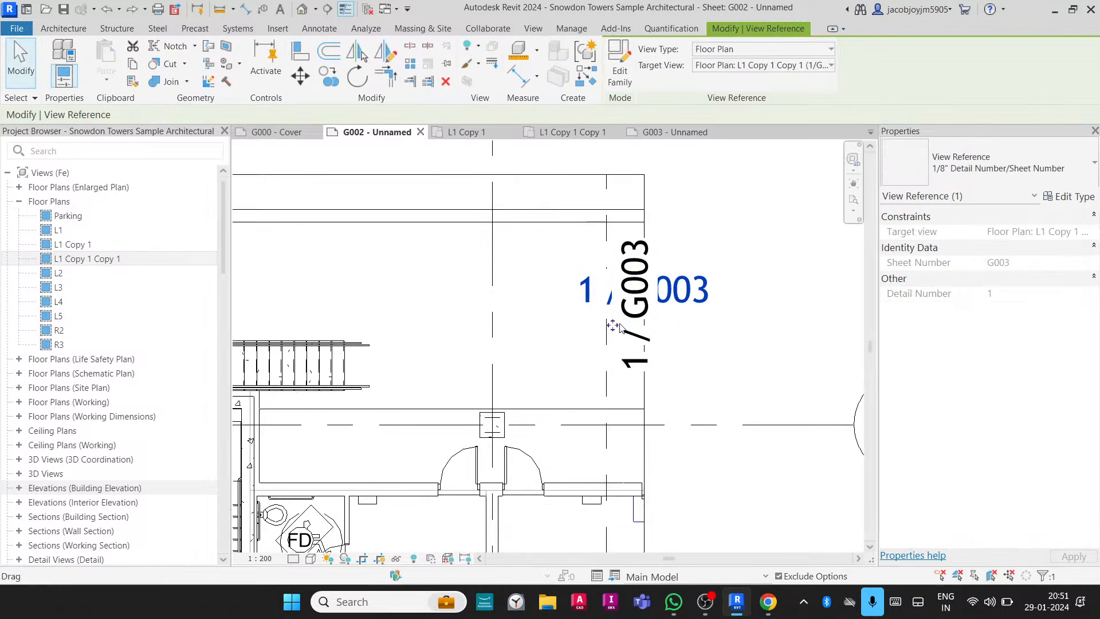
pyautogui.moveTo(619, 327); pyautogui.dragTo(365, 304)
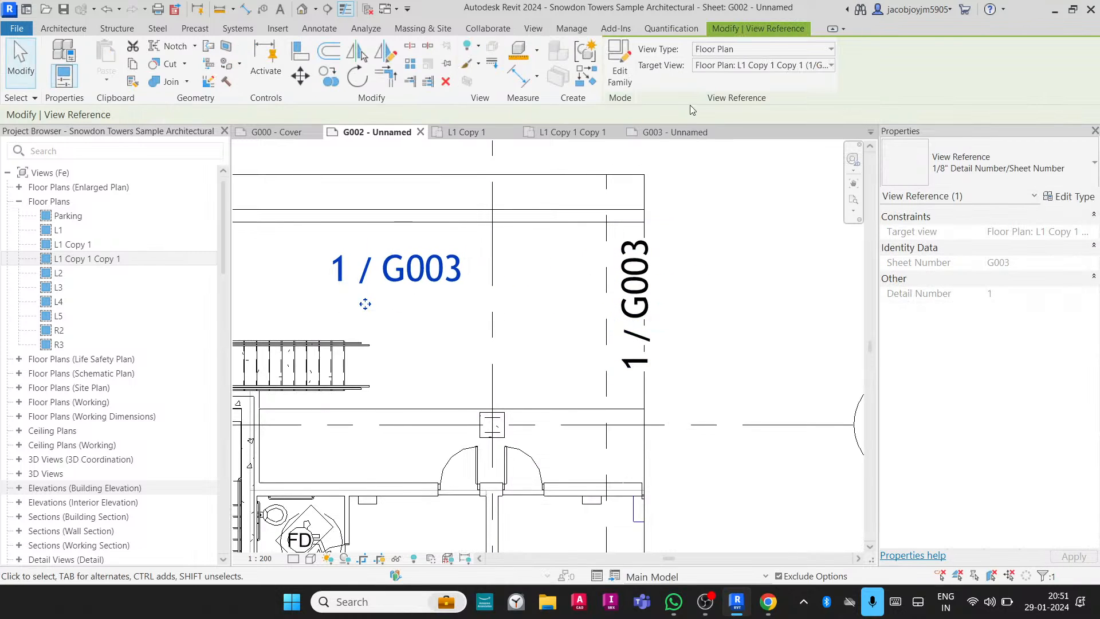
pyautogui.click(770, 65)
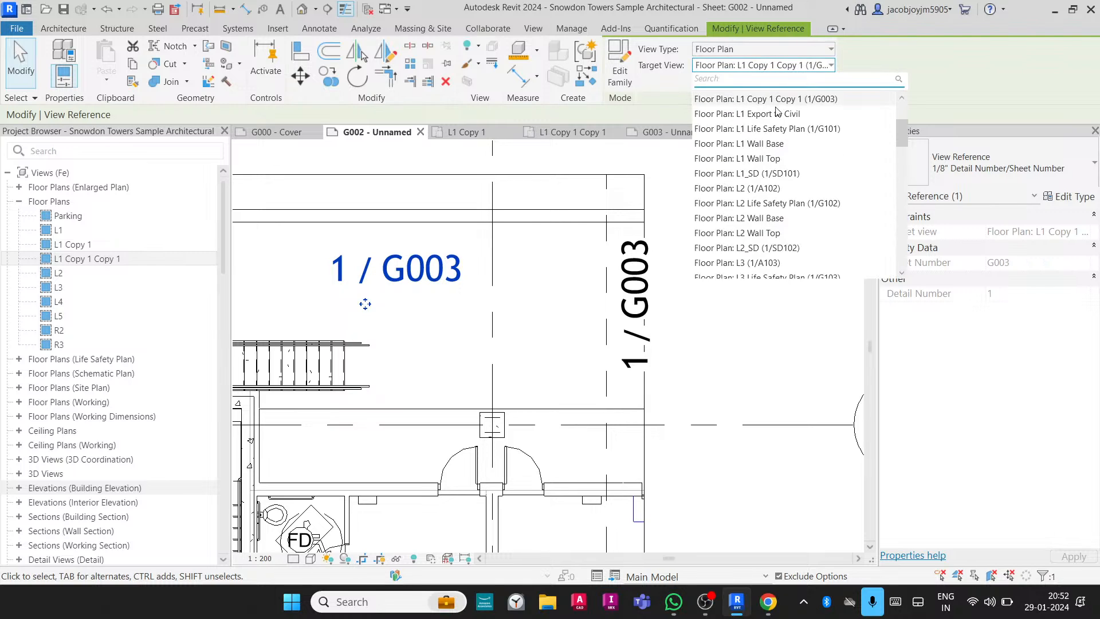
pyautogui.scroll(1, 779, 115)
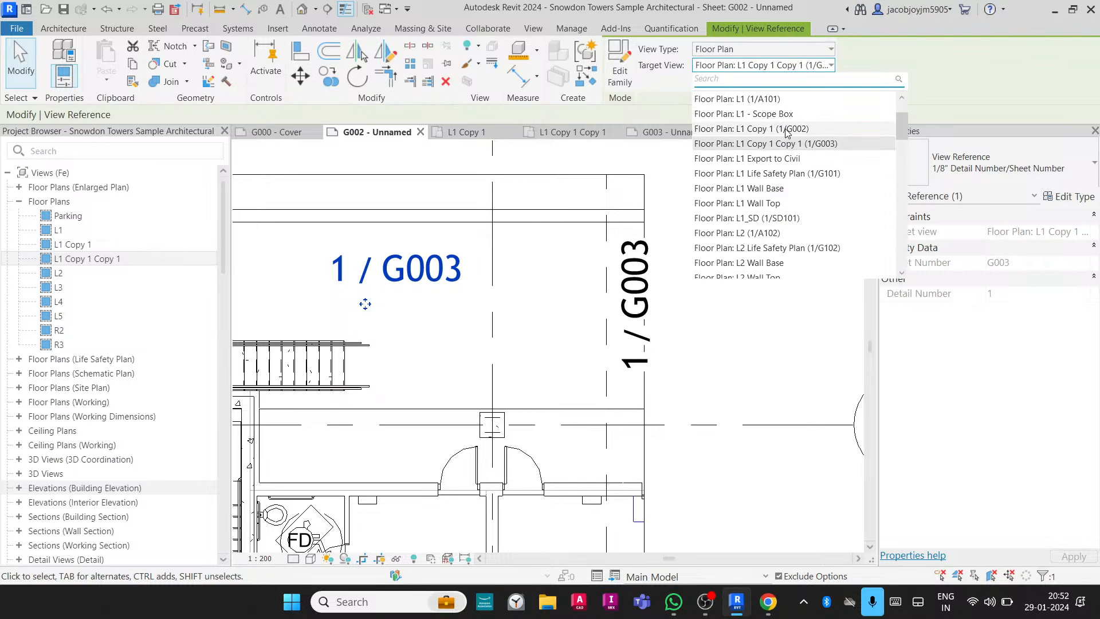
pyautogui.click(786, 129)
# Deactivate the L1 Copy 1 view on sheet G002 and open sheet G003.
pyautogui.scroll(-5, 470, 305)
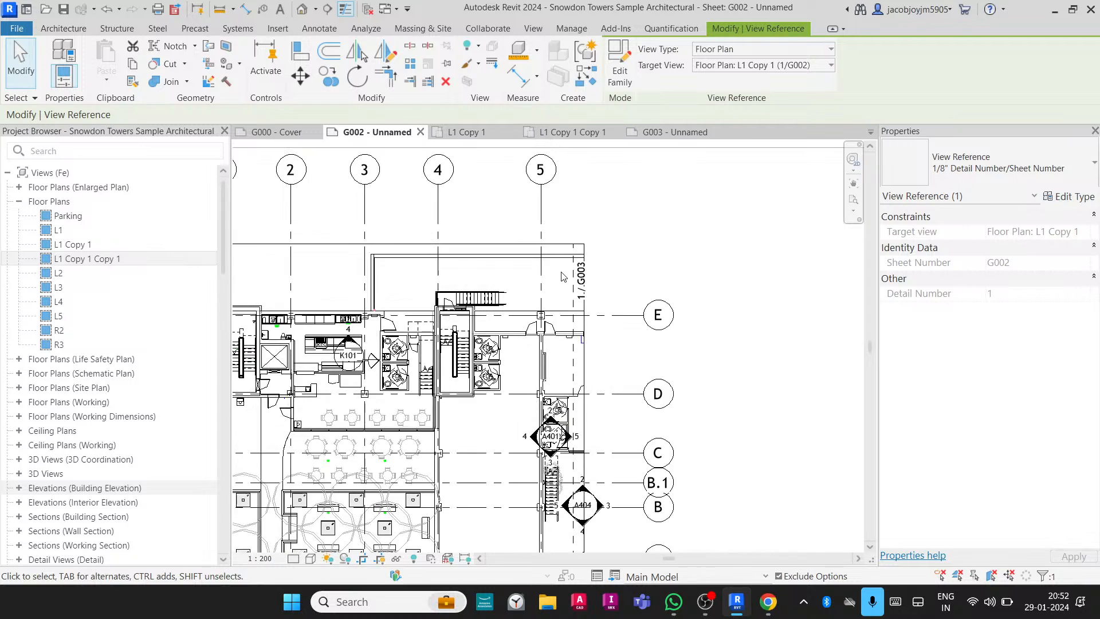
pyautogui.rightClick(665, 213)
pyautogui.click(702, 229)
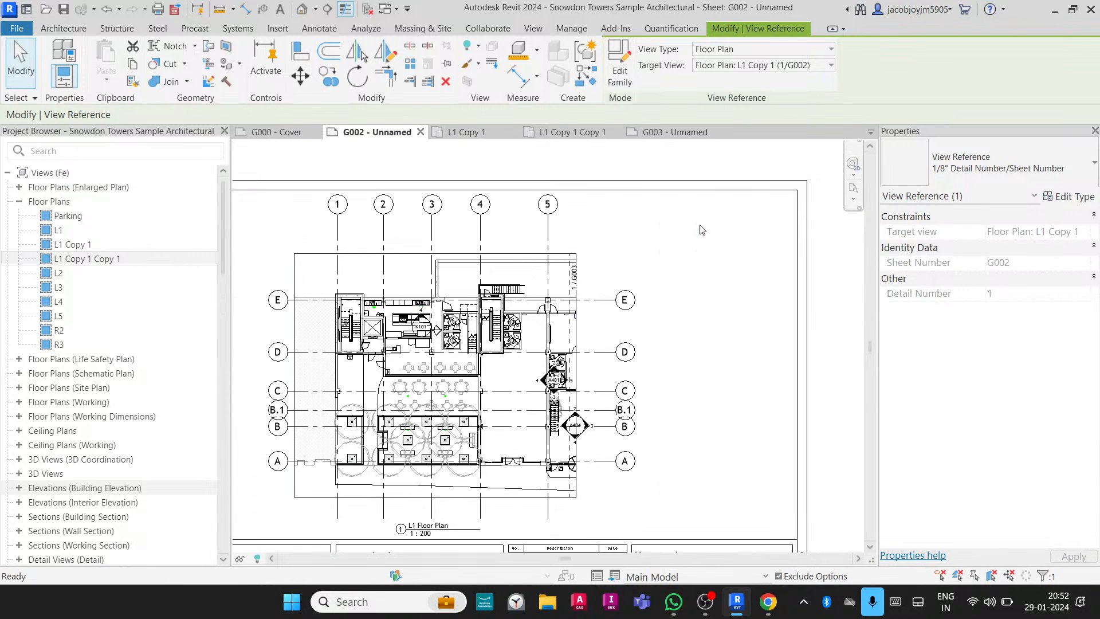
pyautogui.click(702, 230)
pyautogui.scroll(-15, 132, 388)
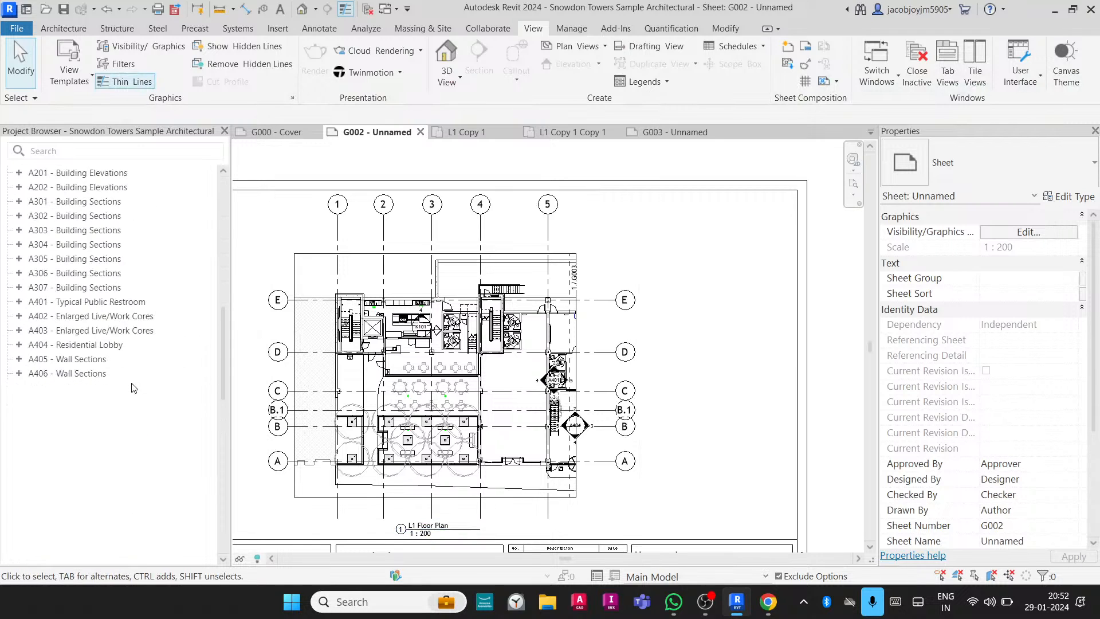
pyautogui.scroll(-5, 133, 388)
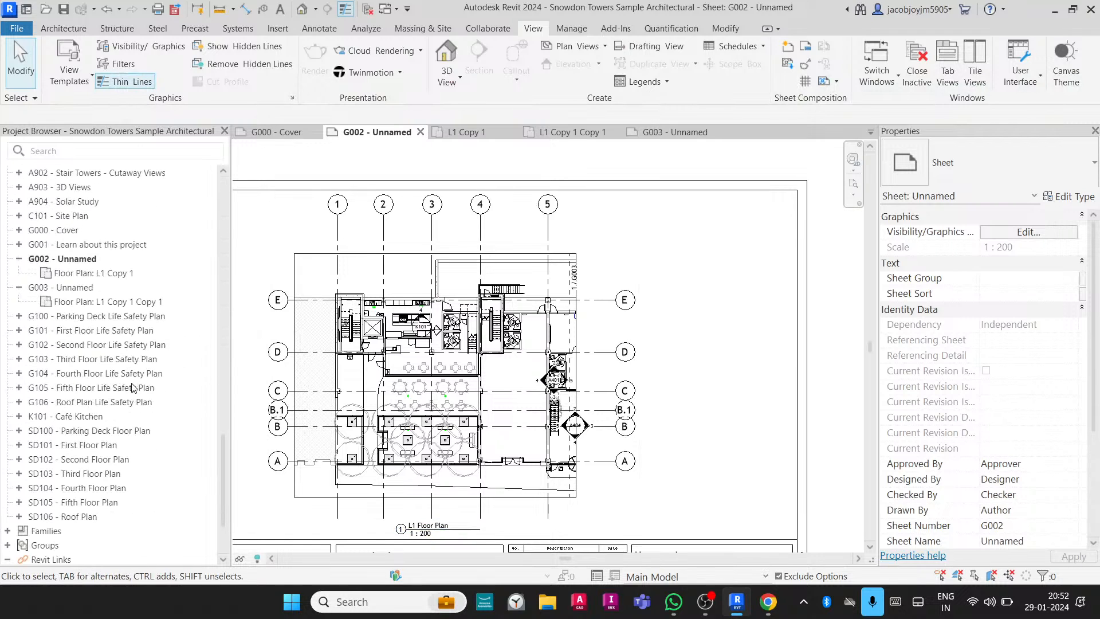
pyautogui.doubleClick(122, 290)
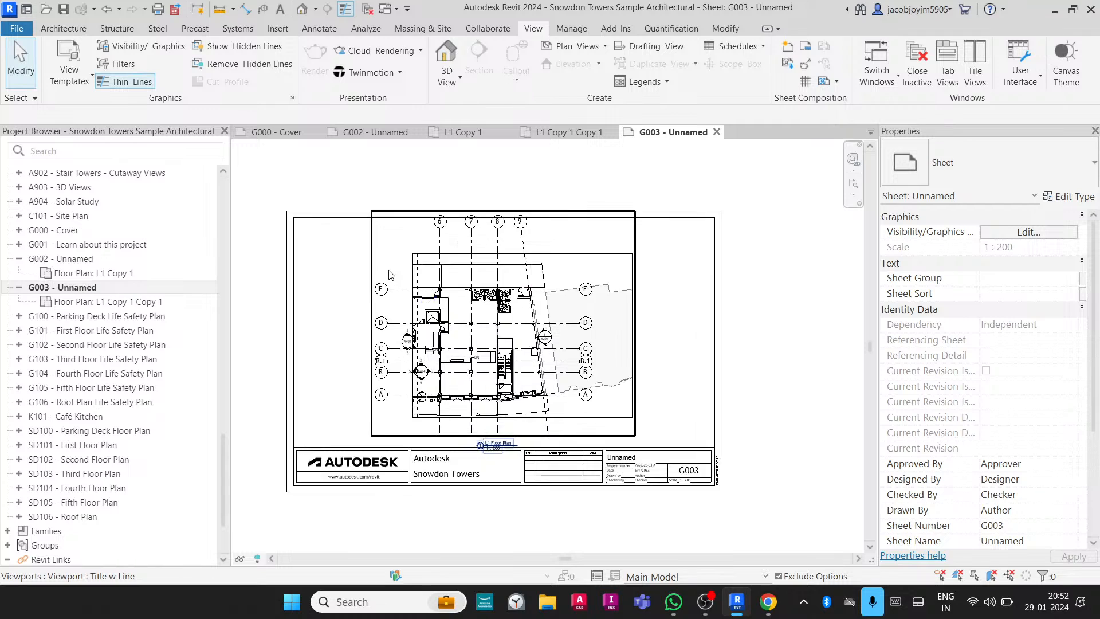
# Activate the L1 Copy 1 Copy 1 viewport and set its crop region's left edge just outside the matchline.
pyautogui.scroll(3, 389, 275)
pyautogui.click(450, 286)
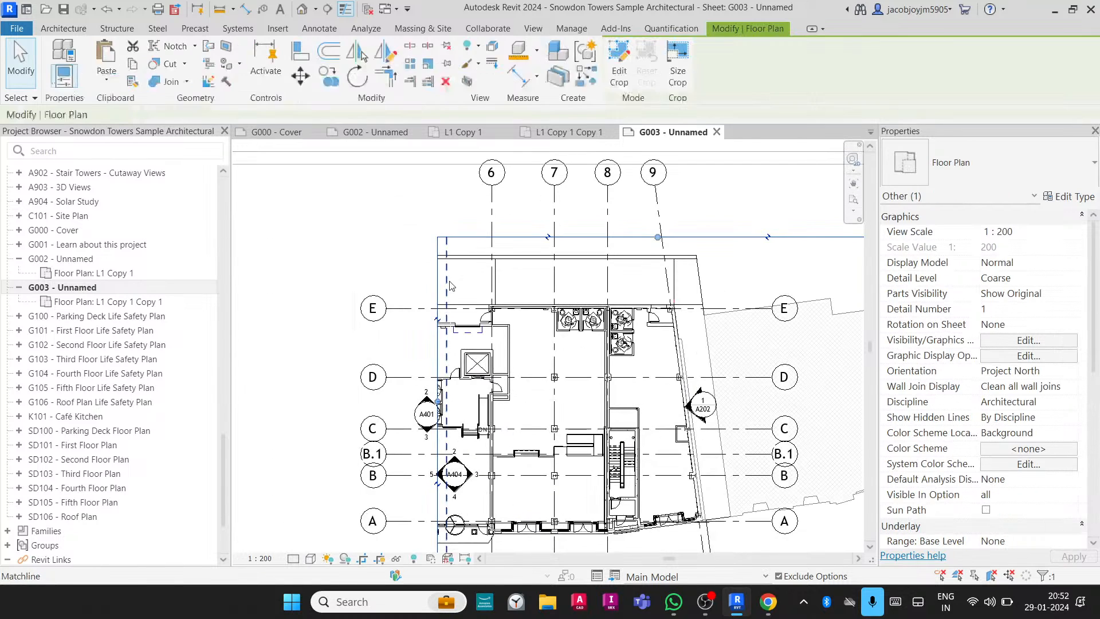
pyautogui.scroll(-2, 450, 286)
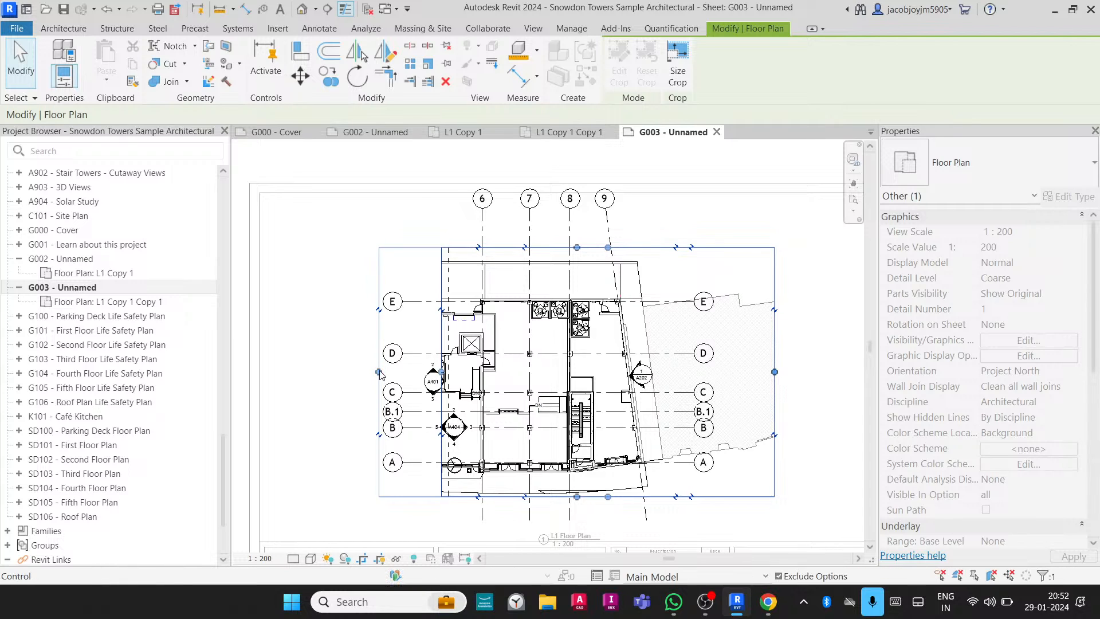
pyautogui.moveTo(380, 378); pyautogui.dragTo(470, 382)
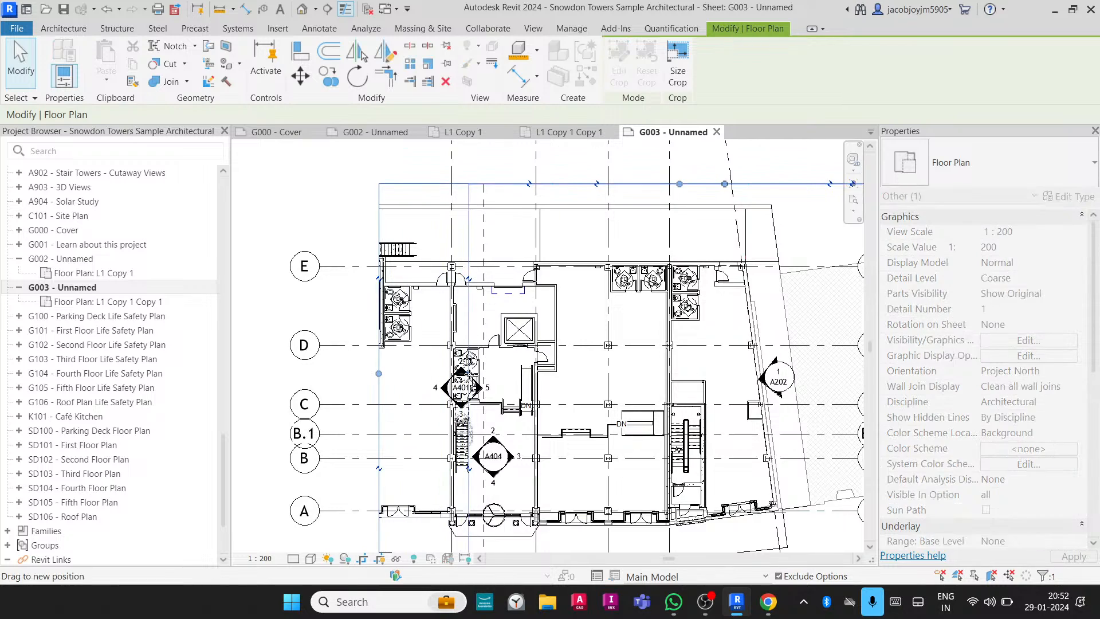
pyautogui.click(521, 240)
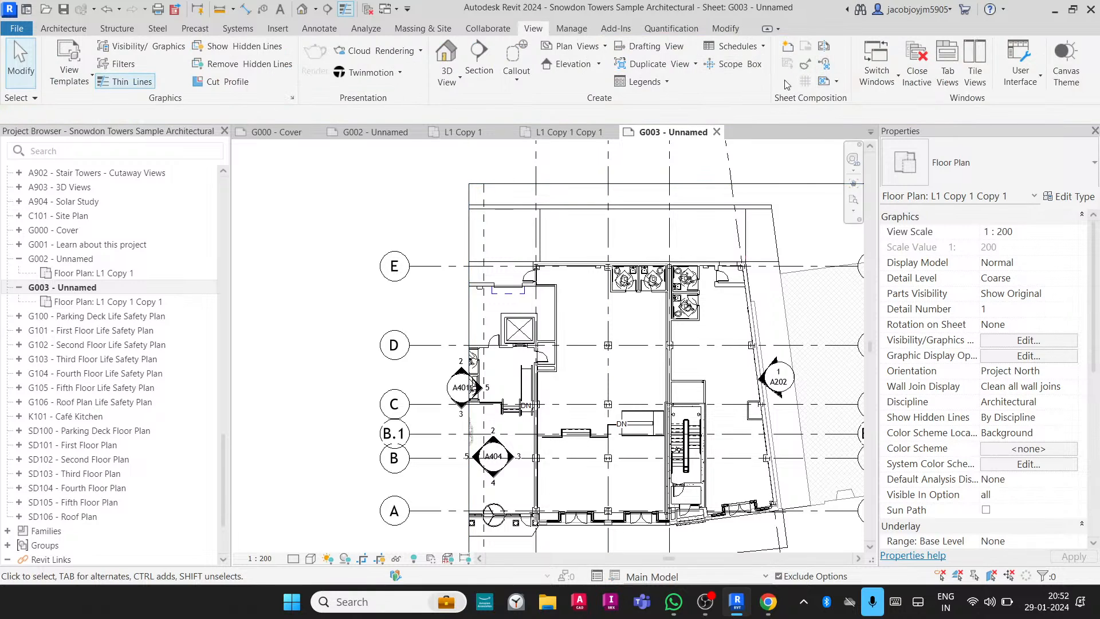
# Place a view reference targeting Floor Plan: L1 Copy 1 (1/G002) beside the matchline above grid E on sheet G003.
pyautogui.click(825, 64)
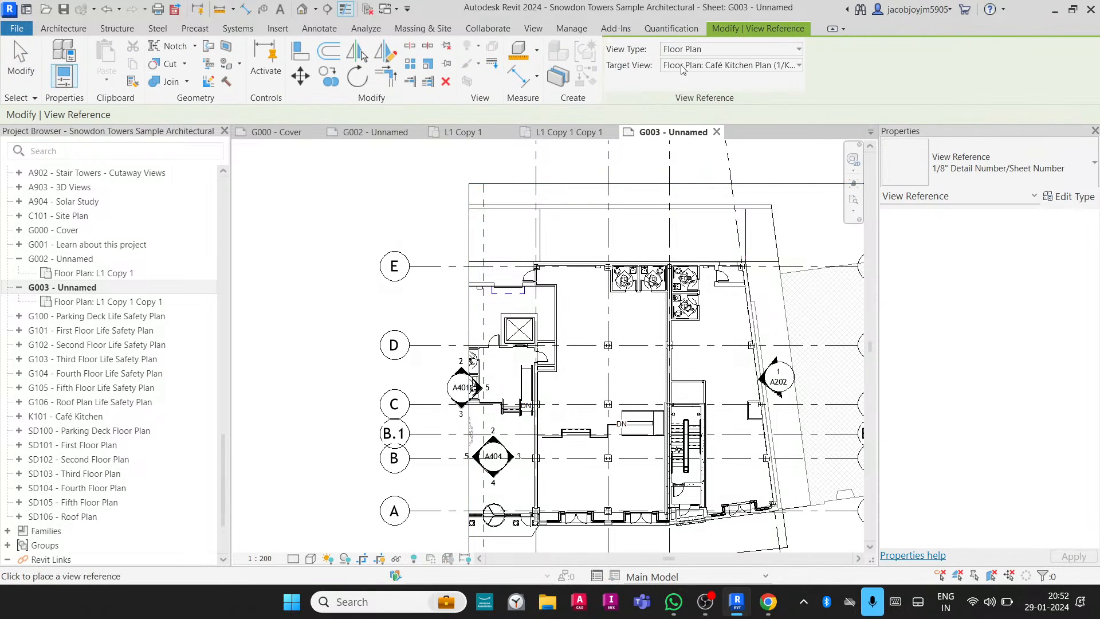
pyautogui.click(682, 67)
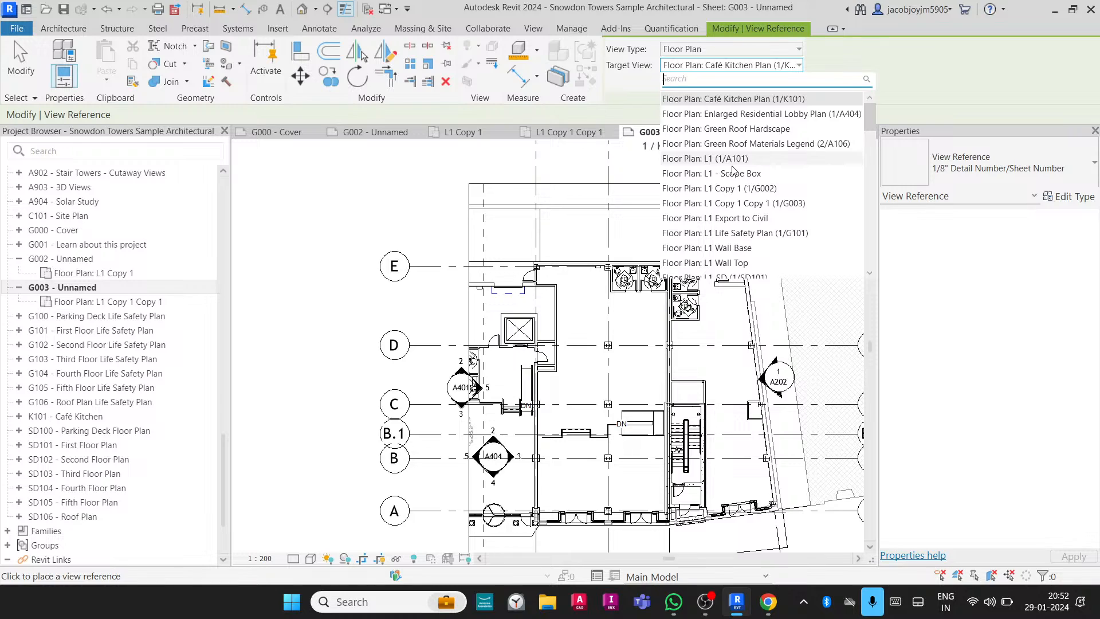
pyautogui.write('copy')
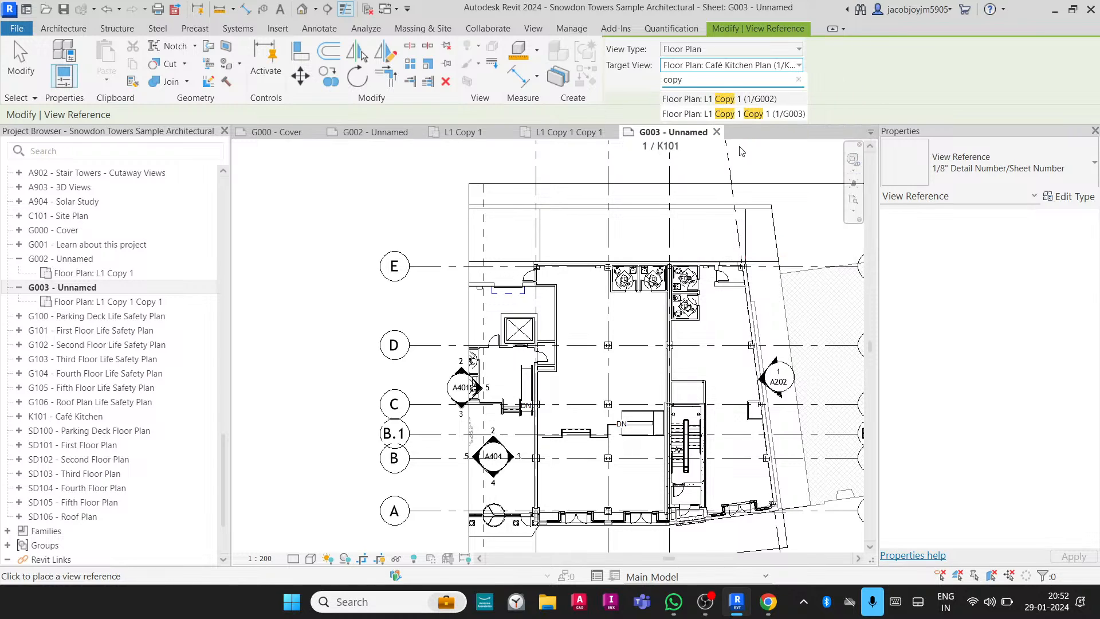
pyautogui.click(765, 100)
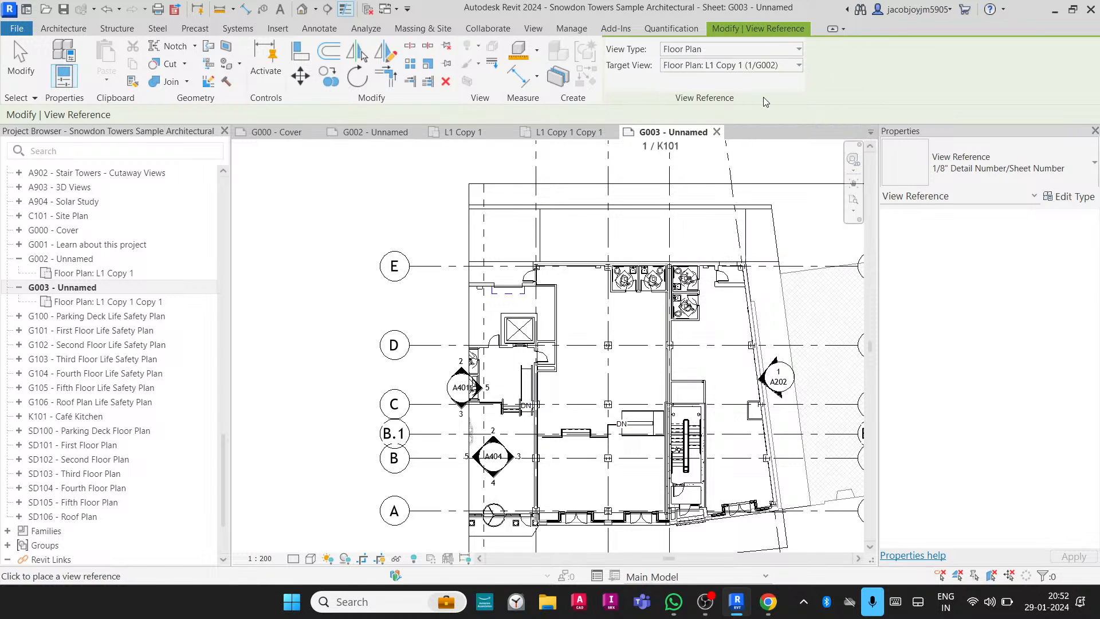
pyautogui.scroll(3, 479, 237)
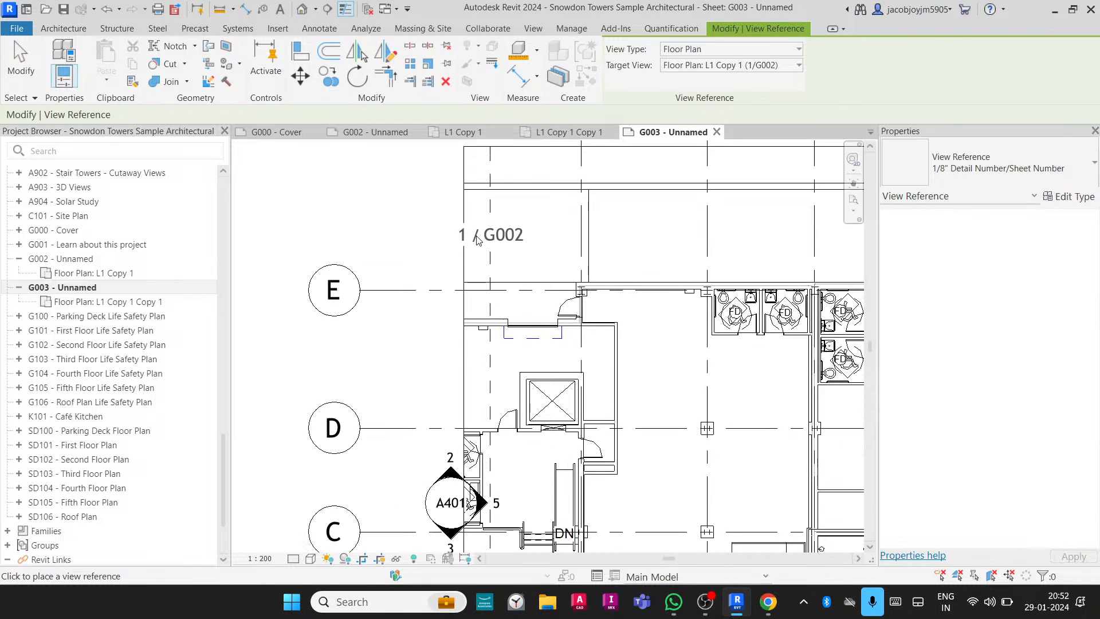
pyautogui.click(477, 238)
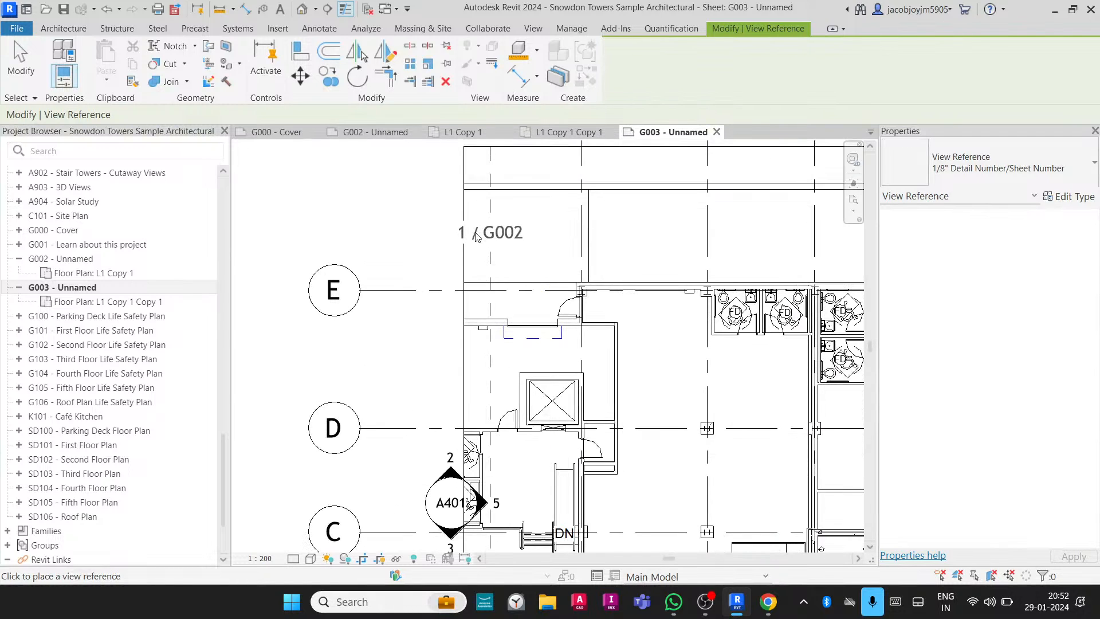
pyautogui.press('Escape')
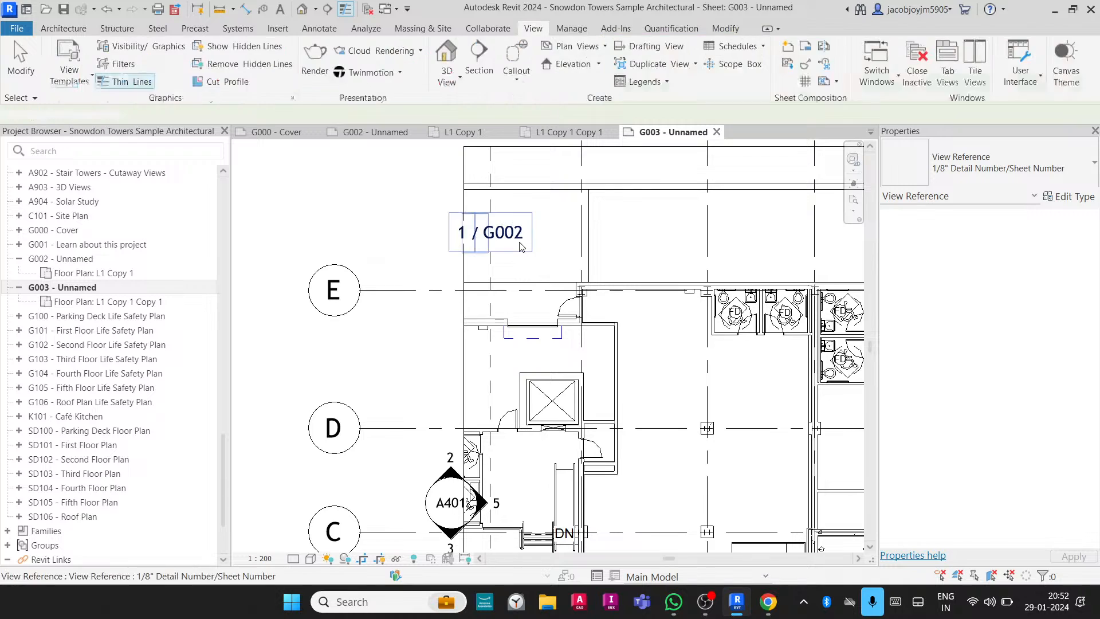
# Rotate a copy of the 1 / G002 view reference by 90° so it runs vertically along the matchline.
pyautogui.click(474, 250)
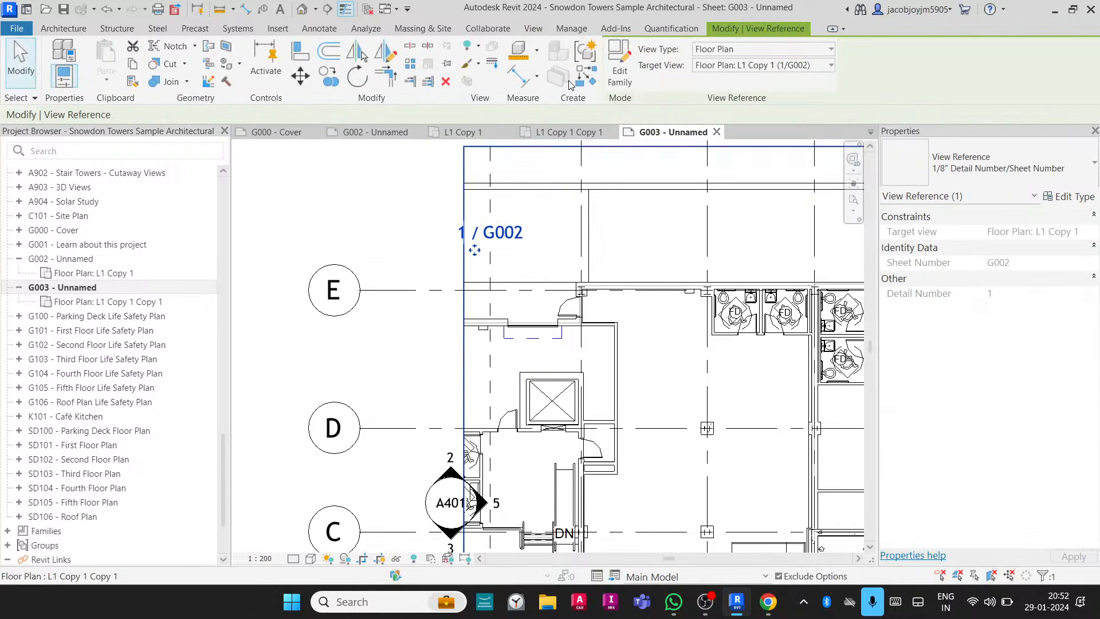
pyautogui.click(357, 76)
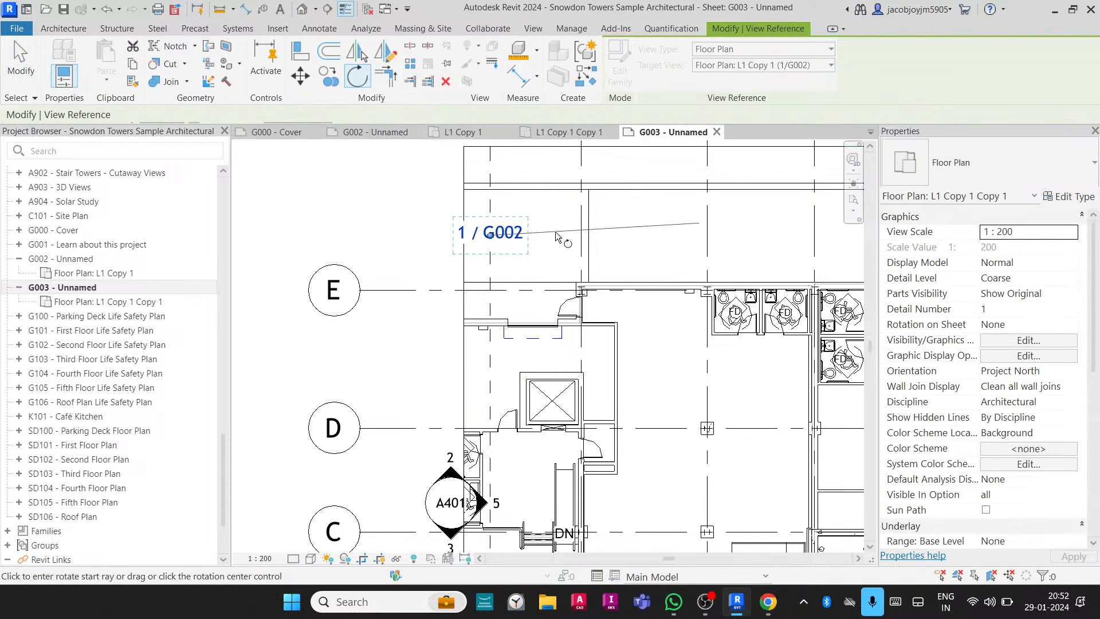
pyautogui.click(555, 229)
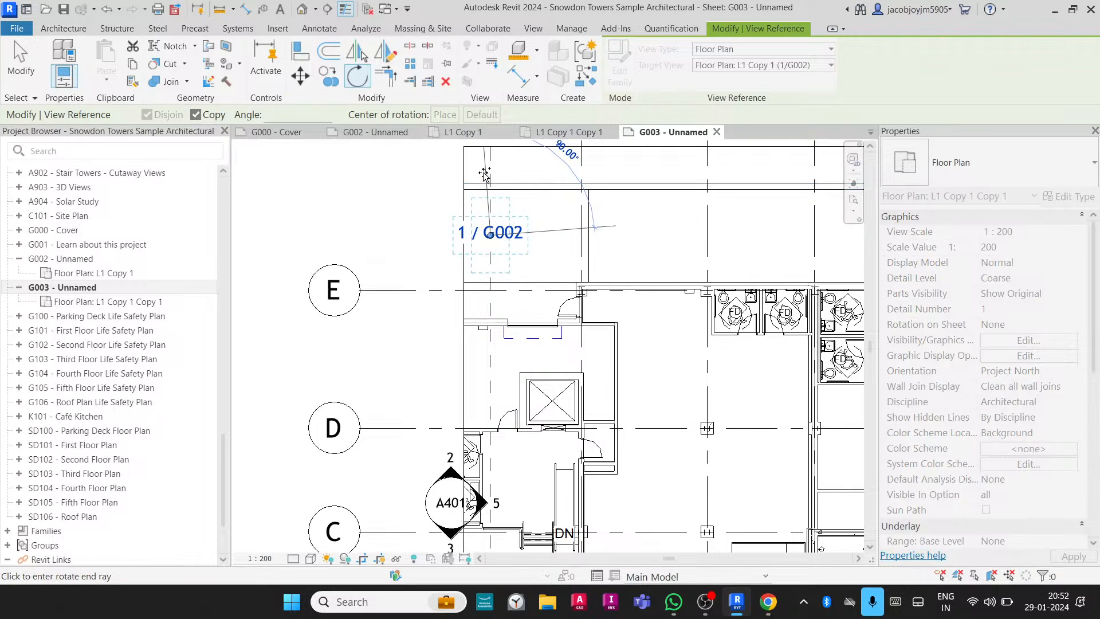
pyautogui.click(483, 173)
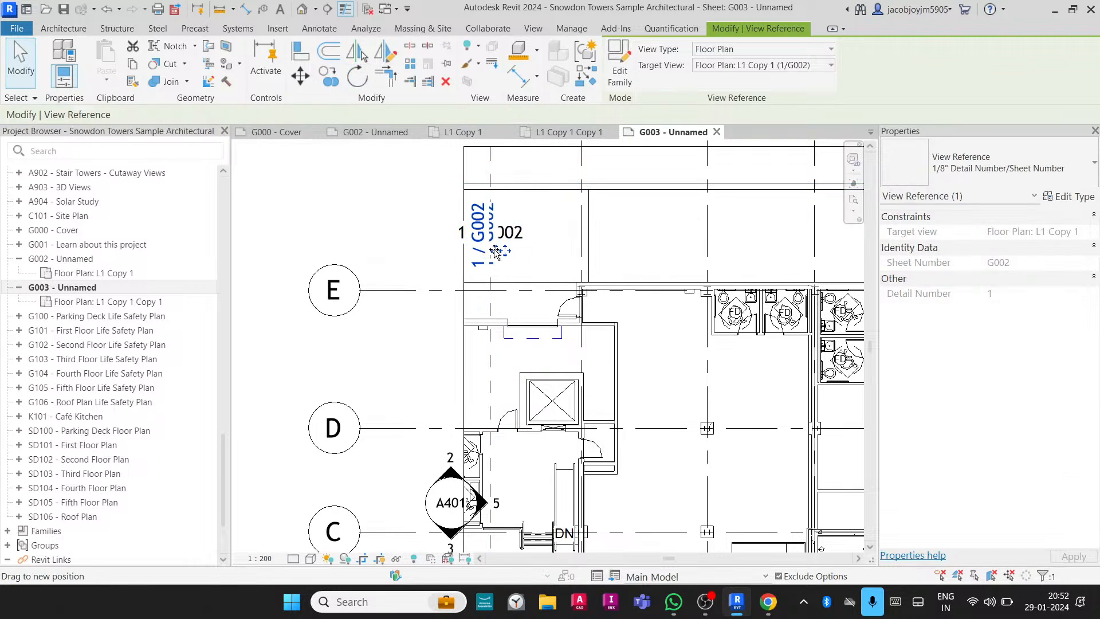
# Move the horizontal view reference to the right of the matchline and target it to Floor Plan: L1 Copy 1 Copy 1 (1/G003).
pyautogui.click(505, 233)
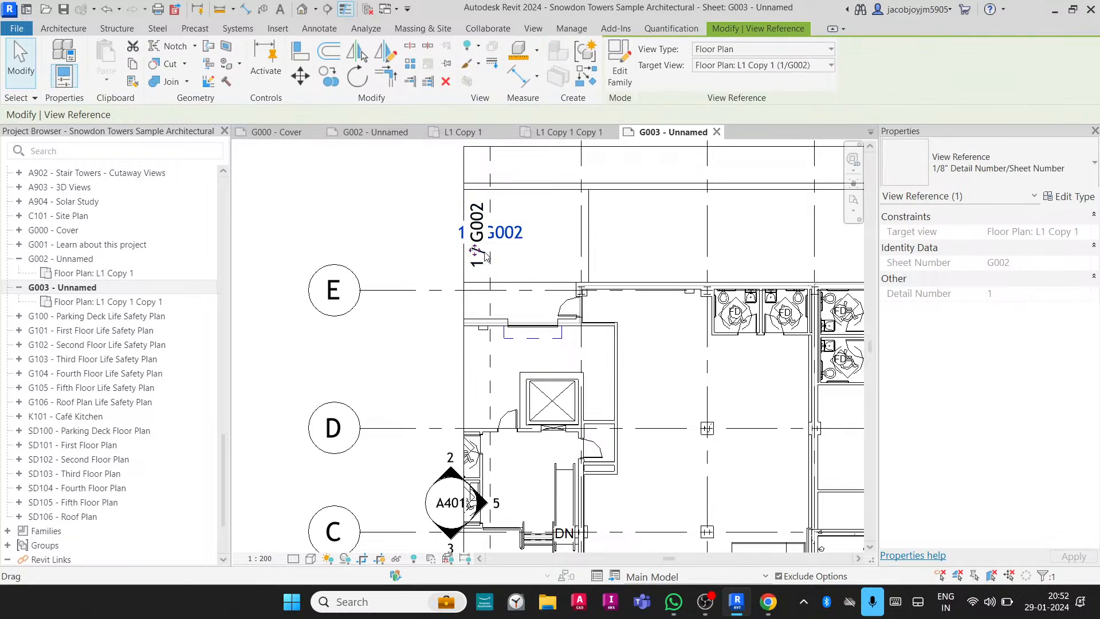
pyautogui.moveTo(476, 252); pyautogui.dragTo(524, 259)
pyautogui.click(762, 64)
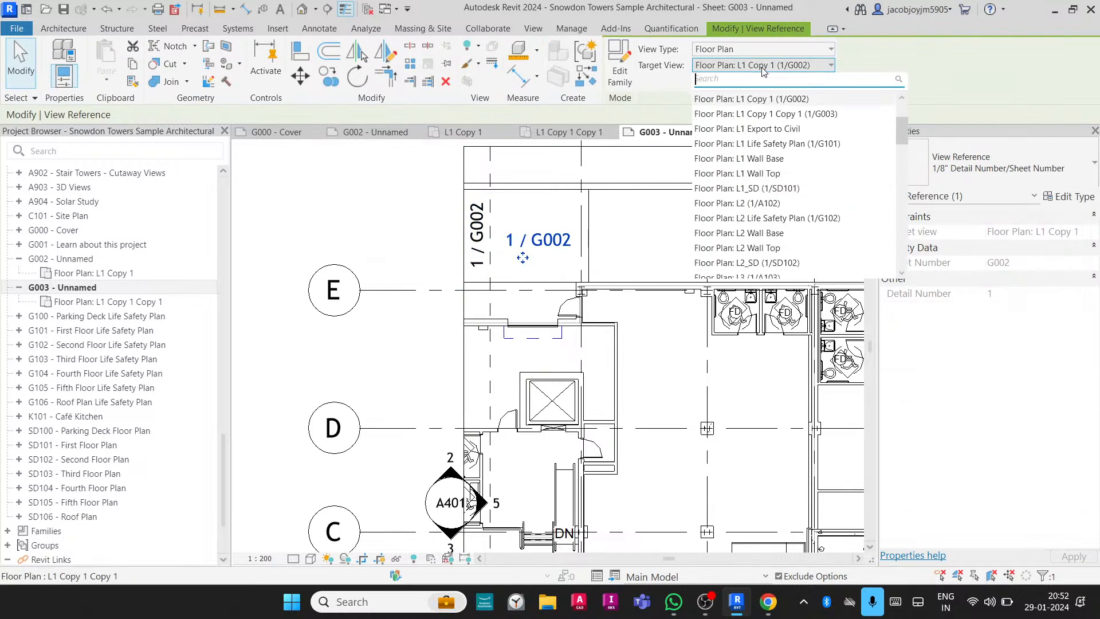
pyautogui.click(771, 114)
# Reveal hidden elements in the L1 Copy 1 Copy 1 viewport to look for the horizontal view reference, and turn the mode off again.
pyautogui.scroll(-2, 566, 240)
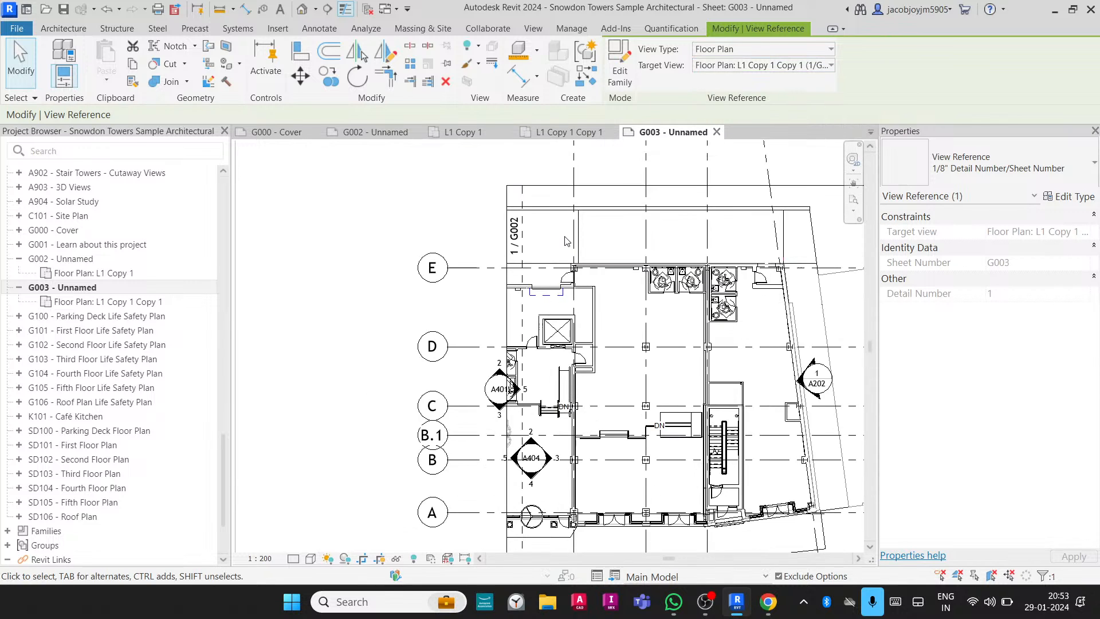
pyautogui.scroll(-2, 566, 240)
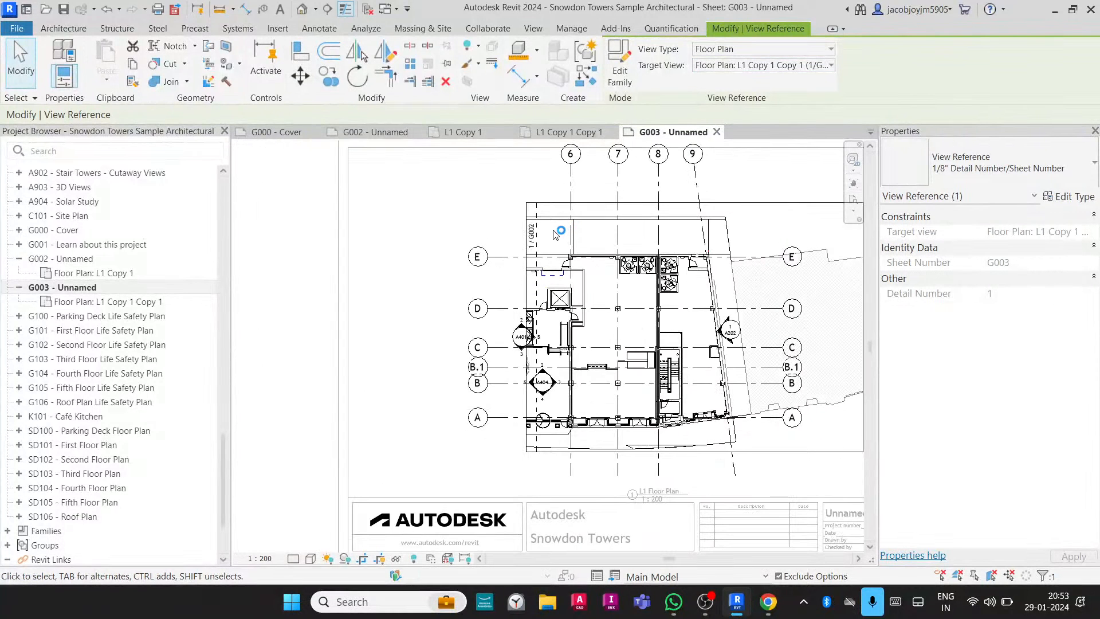
pyautogui.scroll(2, 556, 234)
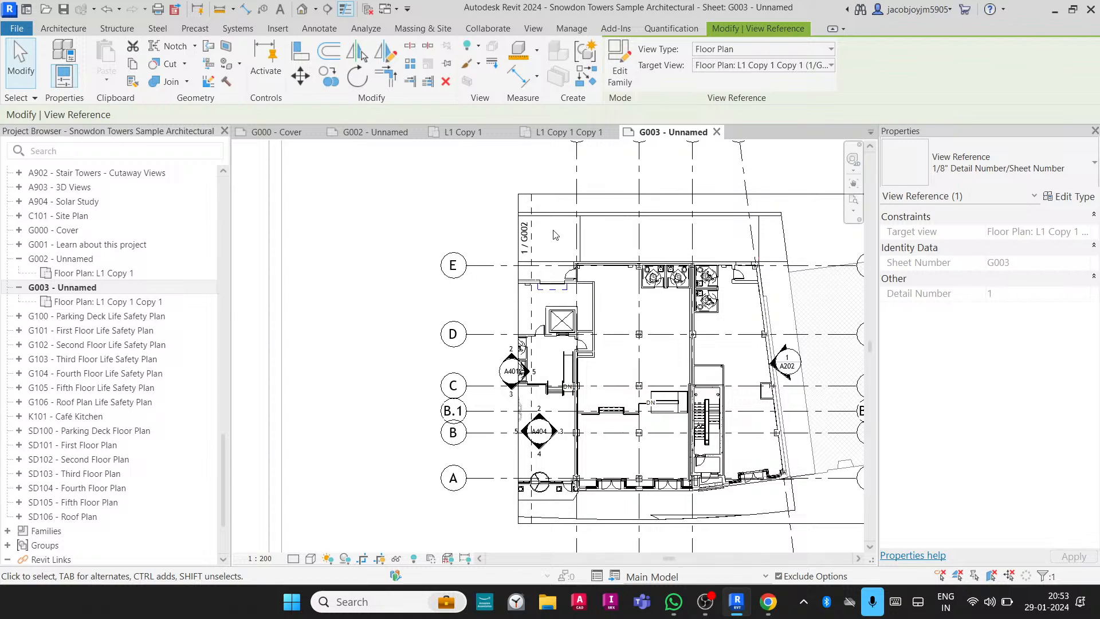
pyautogui.scroll(-3, 553, 235)
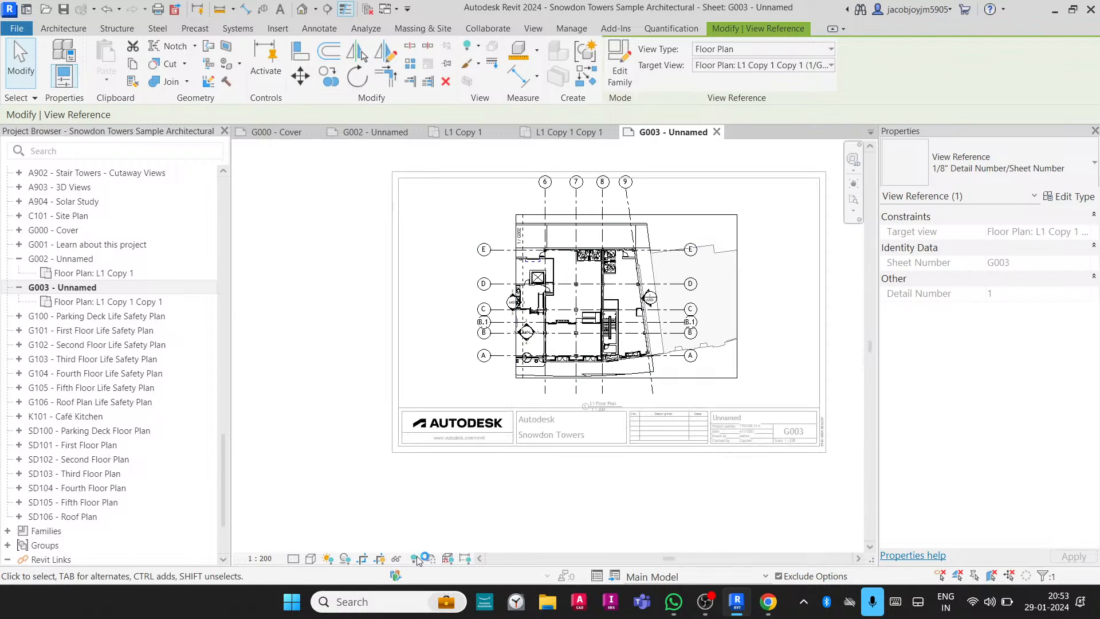
pyautogui.middleClick(411, 216)
pyautogui.middleClick(411, 216)
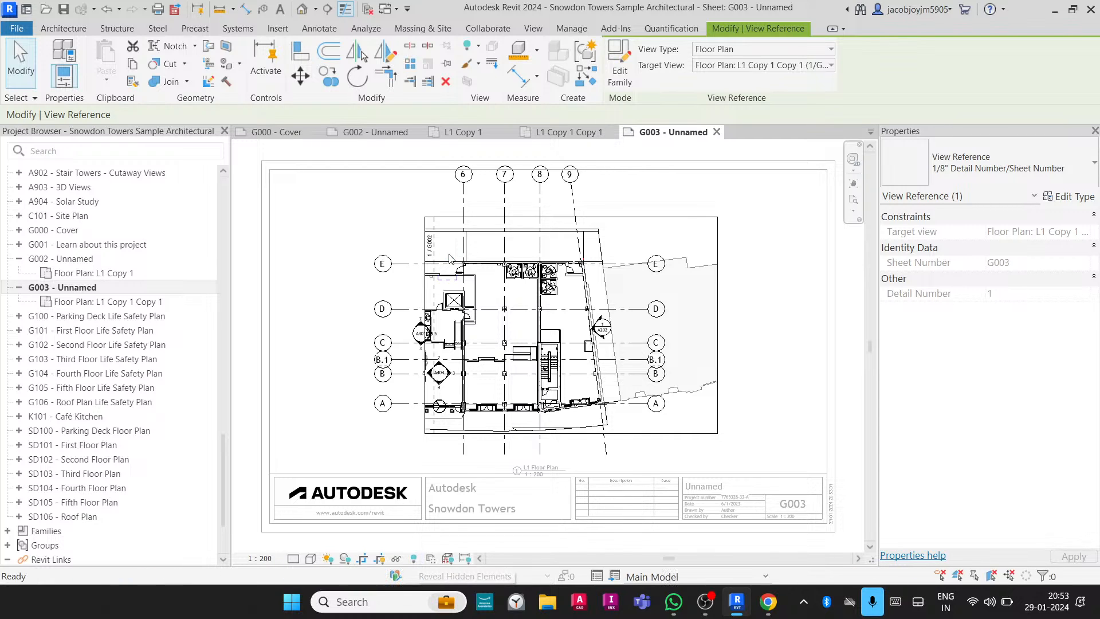
pyautogui.doubleClick(449, 259)
pyautogui.scroll(4, 447, 259)
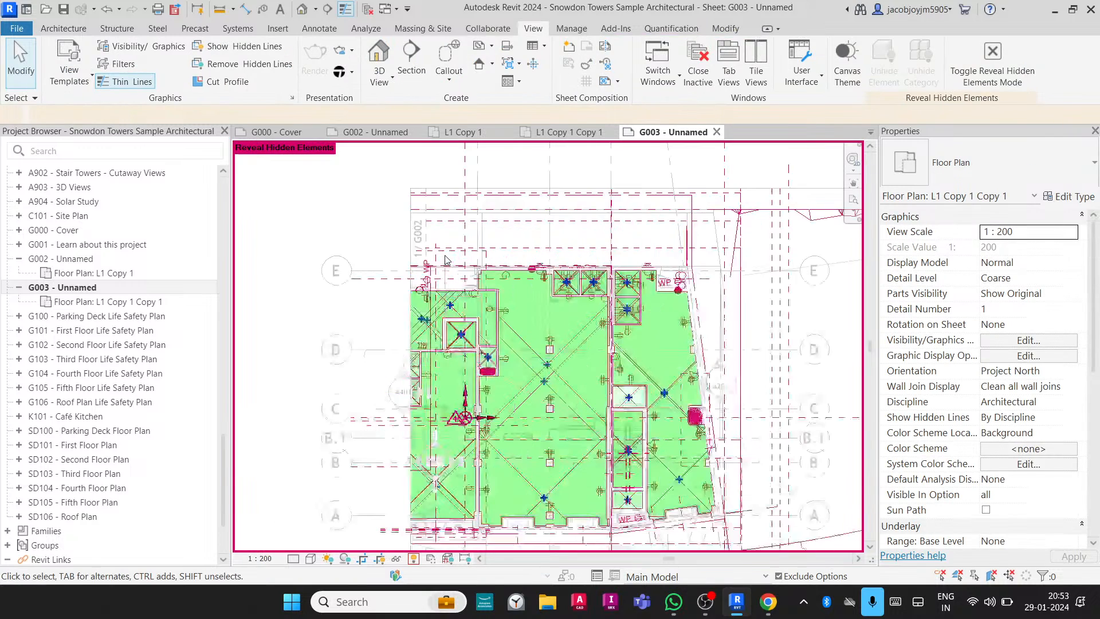
pyautogui.scroll(-3, 447, 259)
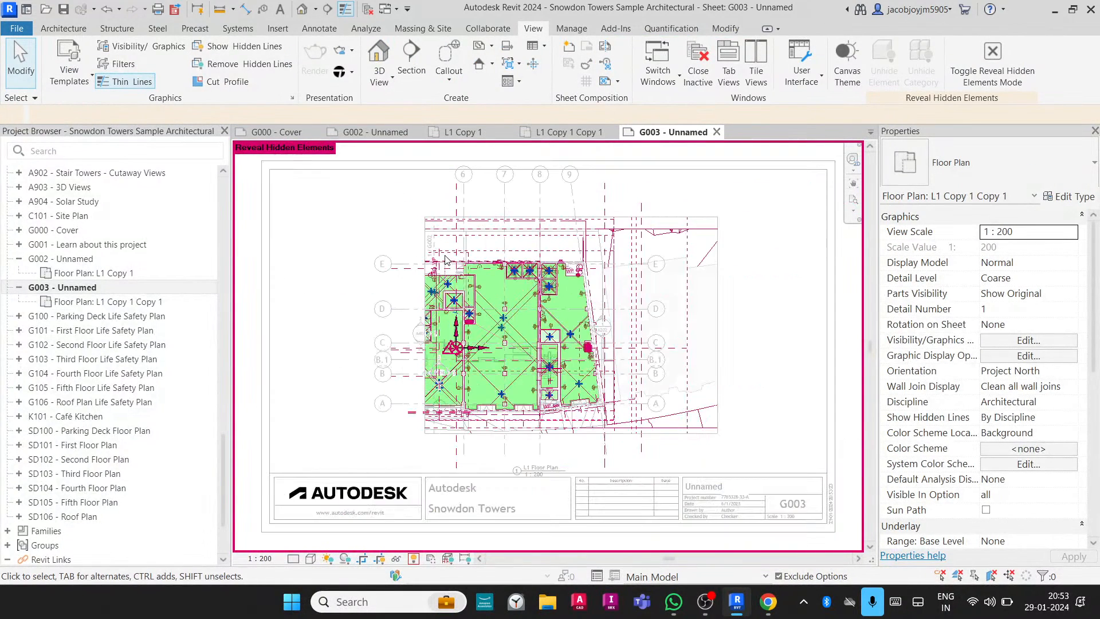
pyautogui.click(1025, 61)
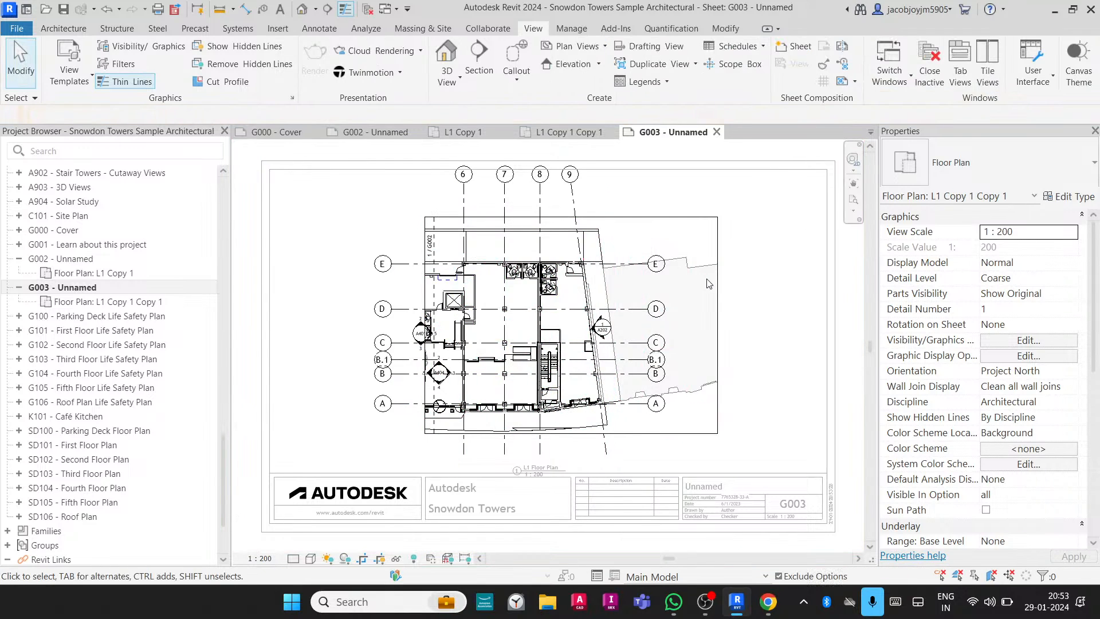
# Deactivate the L1 Copy 1 Copy 1 view, open sheet G002 and inspect its view reference beside the matchline.
pyautogui.rightClick(721, 200)
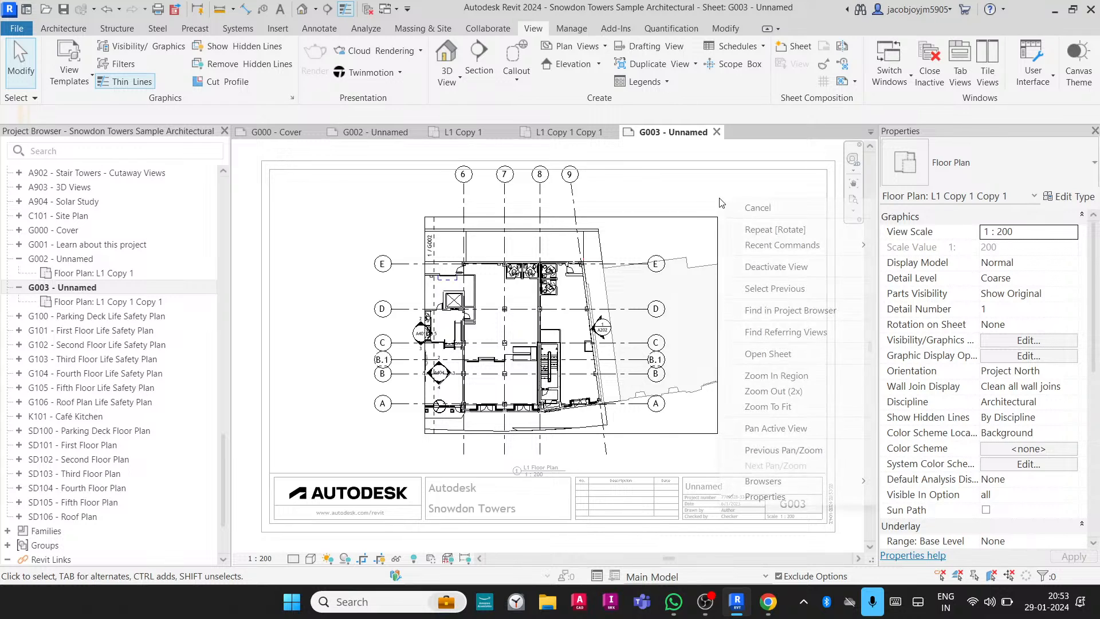
pyautogui.click(757, 266)
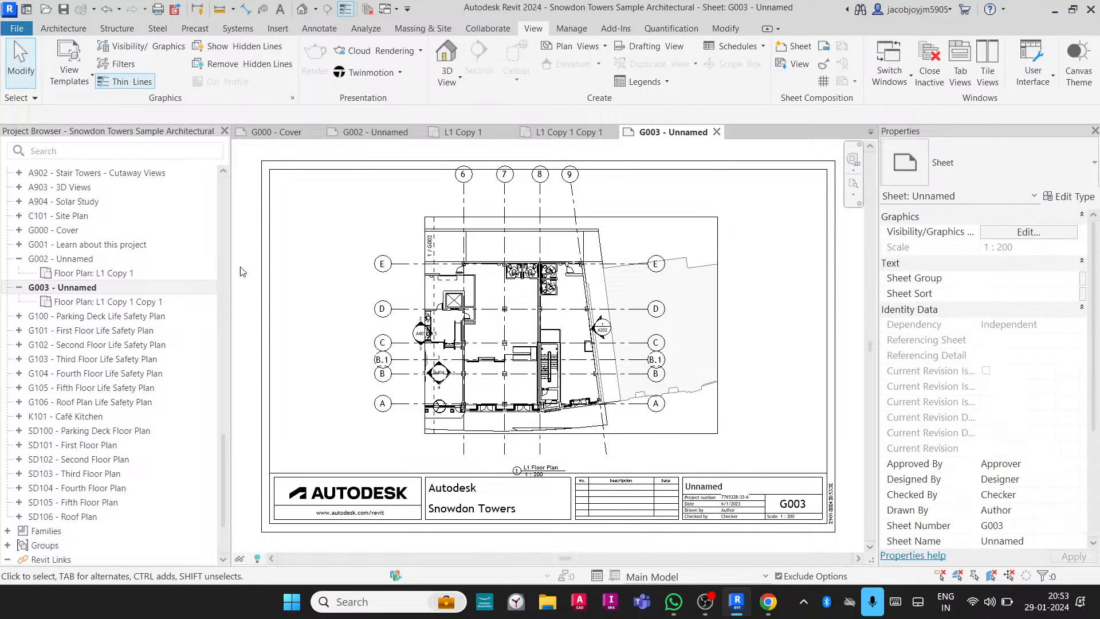
pyautogui.doubleClick(114, 262)
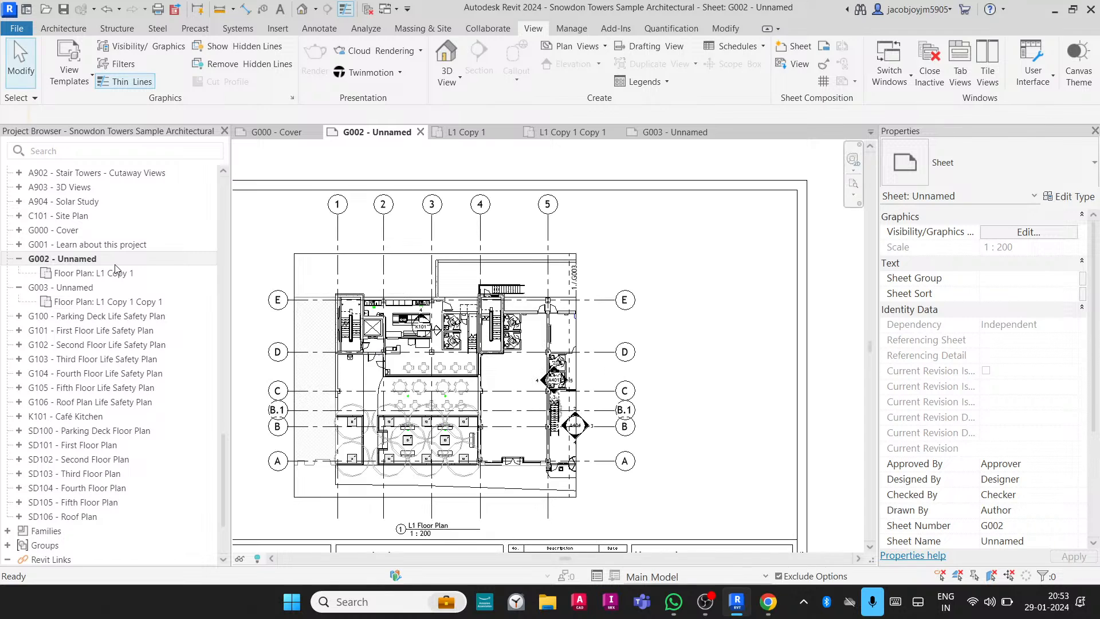
pyautogui.moveTo(527, 277); pyautogui.dragTo(609, 258, button='middle')
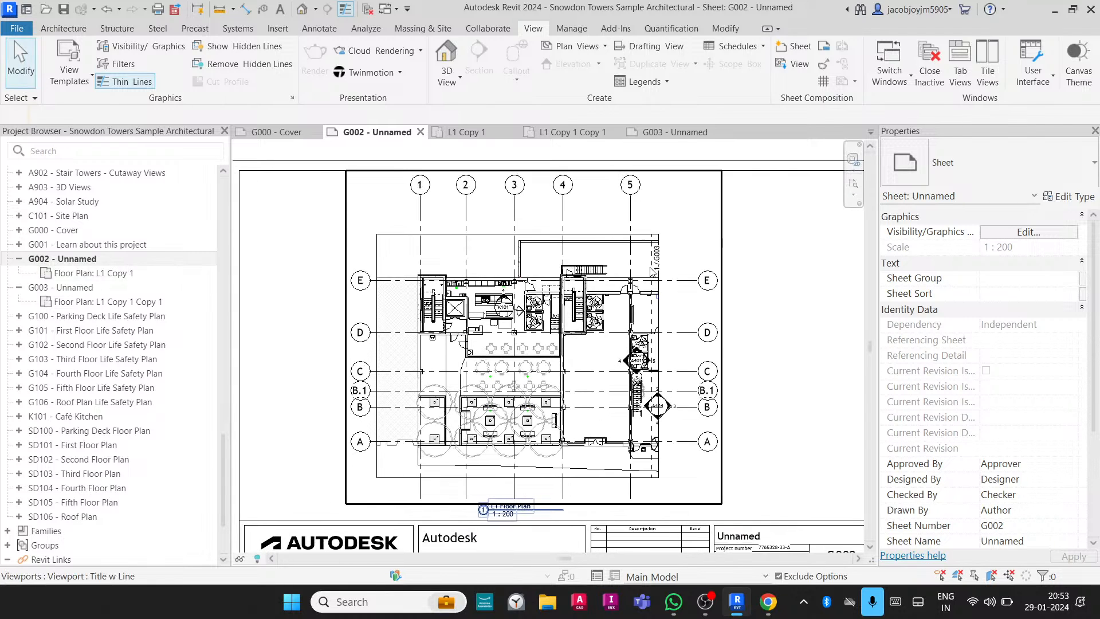
pyautogui.scroll(5, 662, 265)
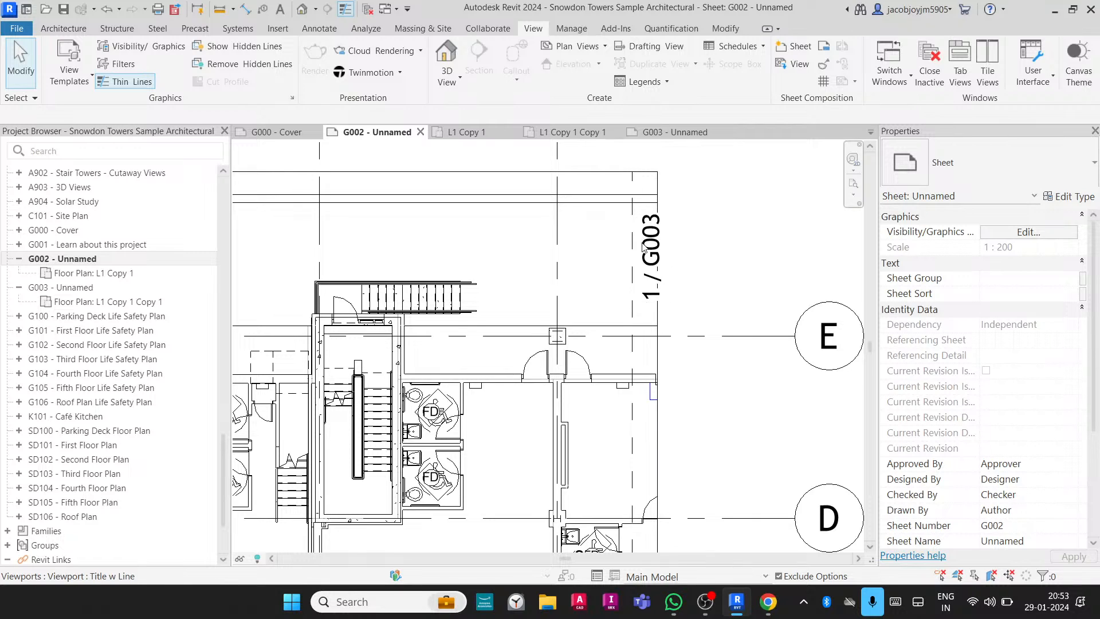
# Open sheet G003 again and inspect the vertical view reference beside the matchline.
pyautogui.doubleClick(68, 288)
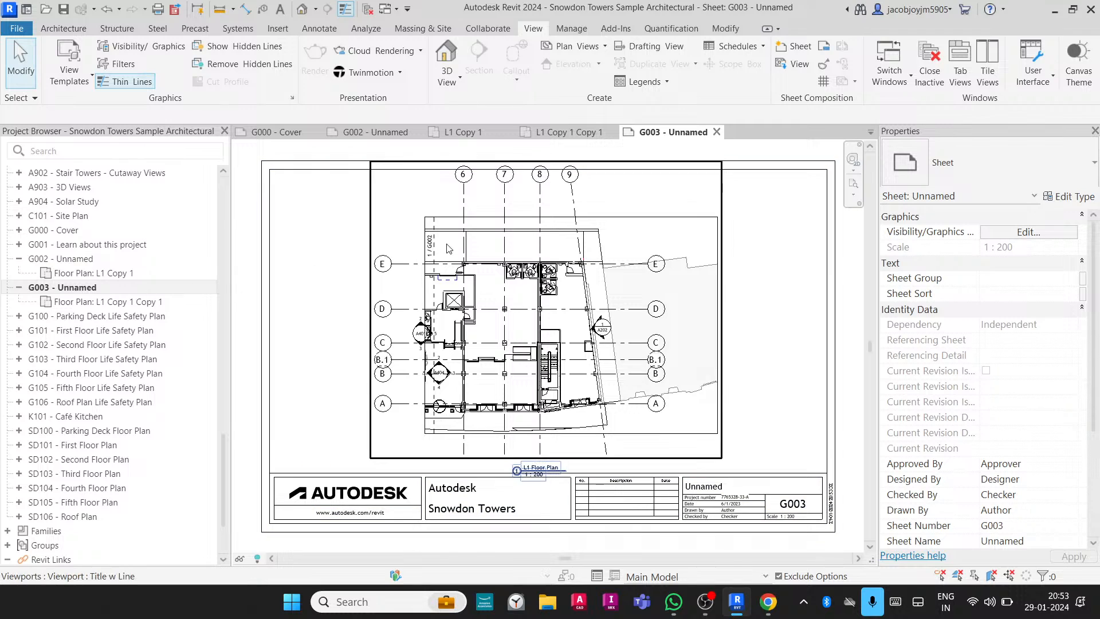
pyautogui.scroll(6, 425, 244)
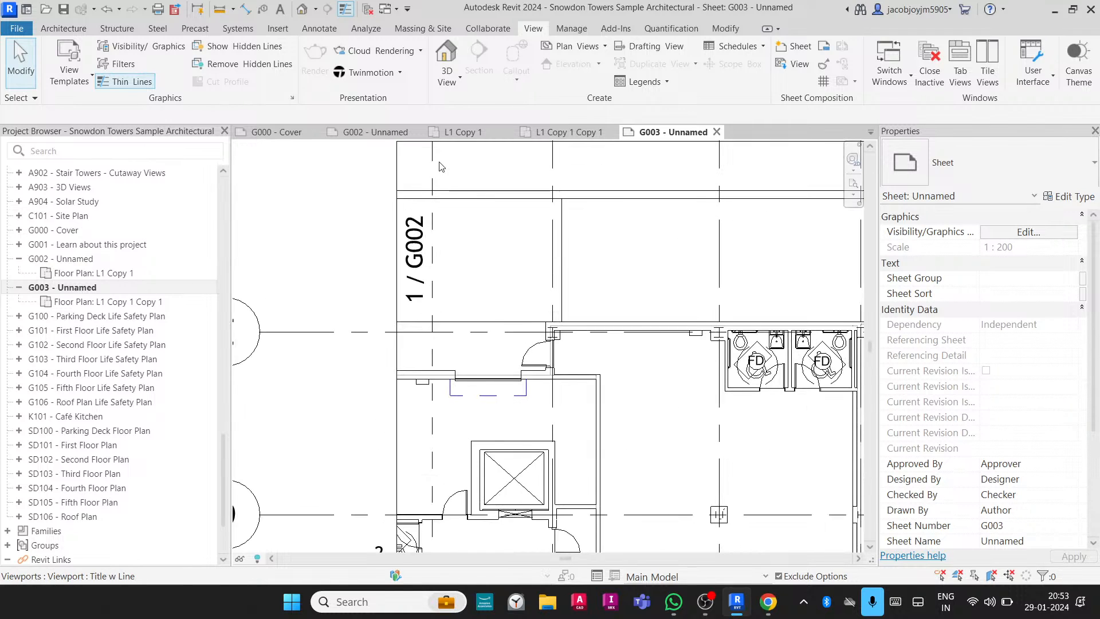
pyautogui.scroll(2, 411, 223)
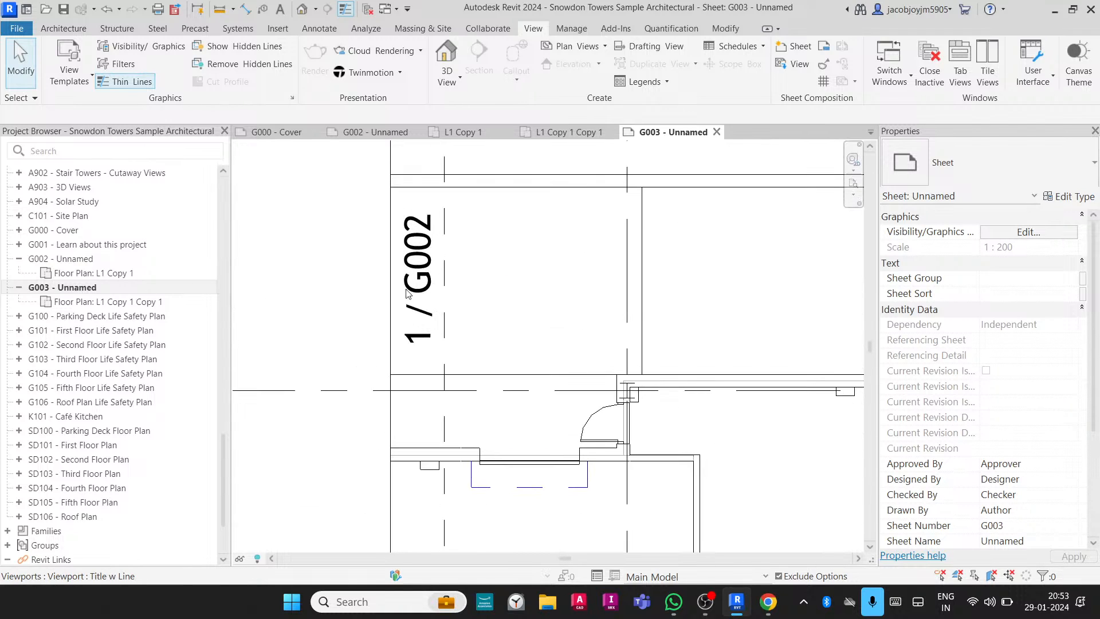
pyautogui.middleClick(415, 226)
pyautogui.middleClick(415, 227)
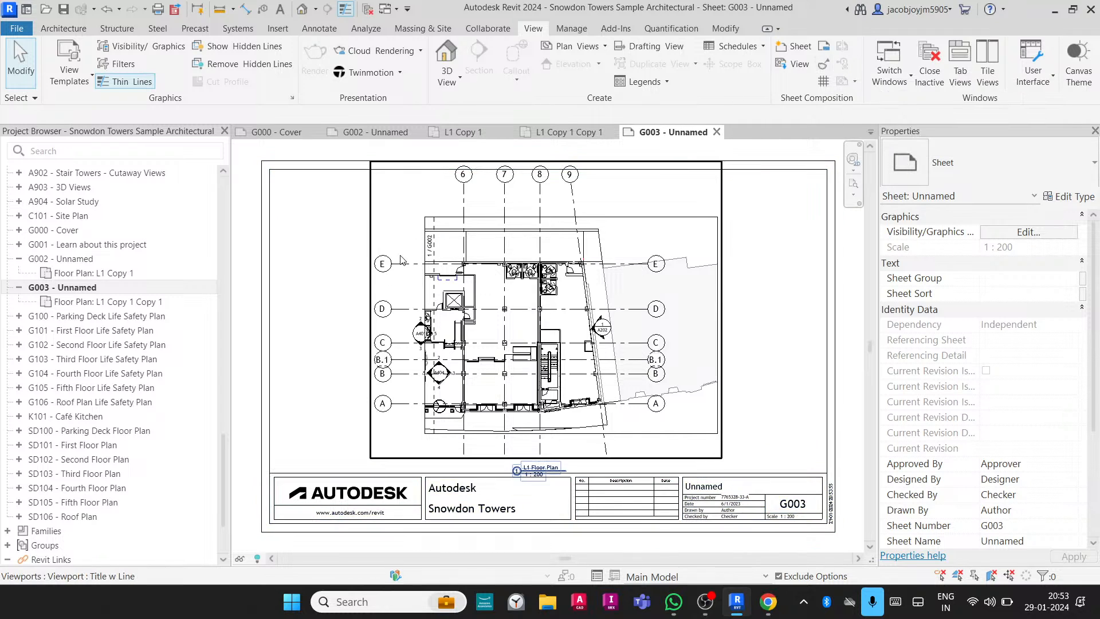
# Activate the plan viewport on sheet G003, open the vertical view reference's family for editing and select its slash text note.
pyautogui.scroll(2, 407, 265)
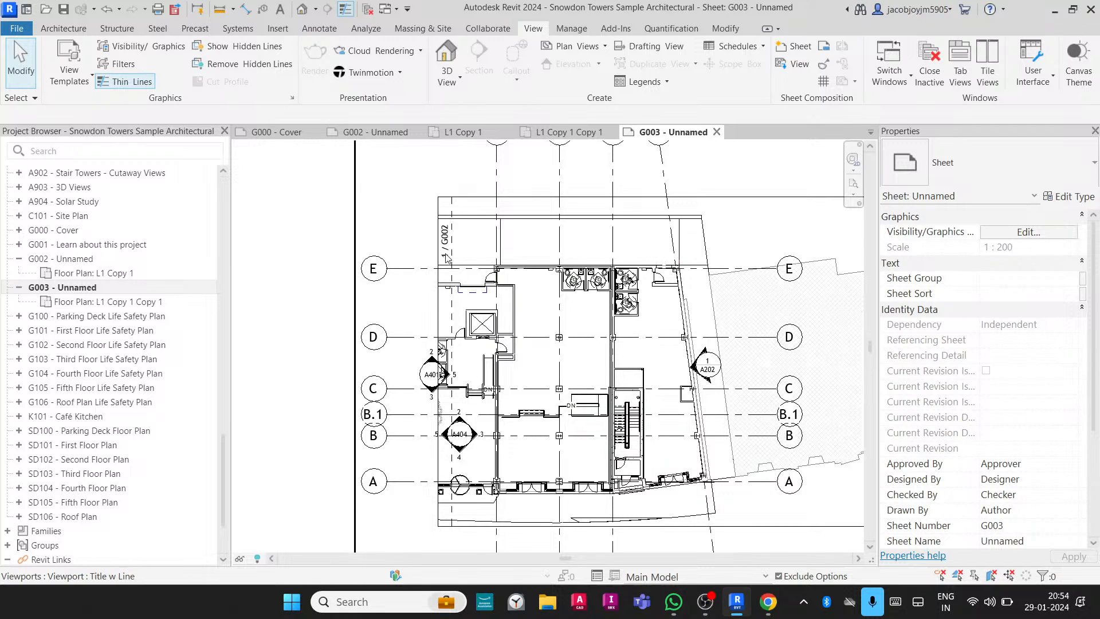
pyautogui.scroll(1, 444, 235)
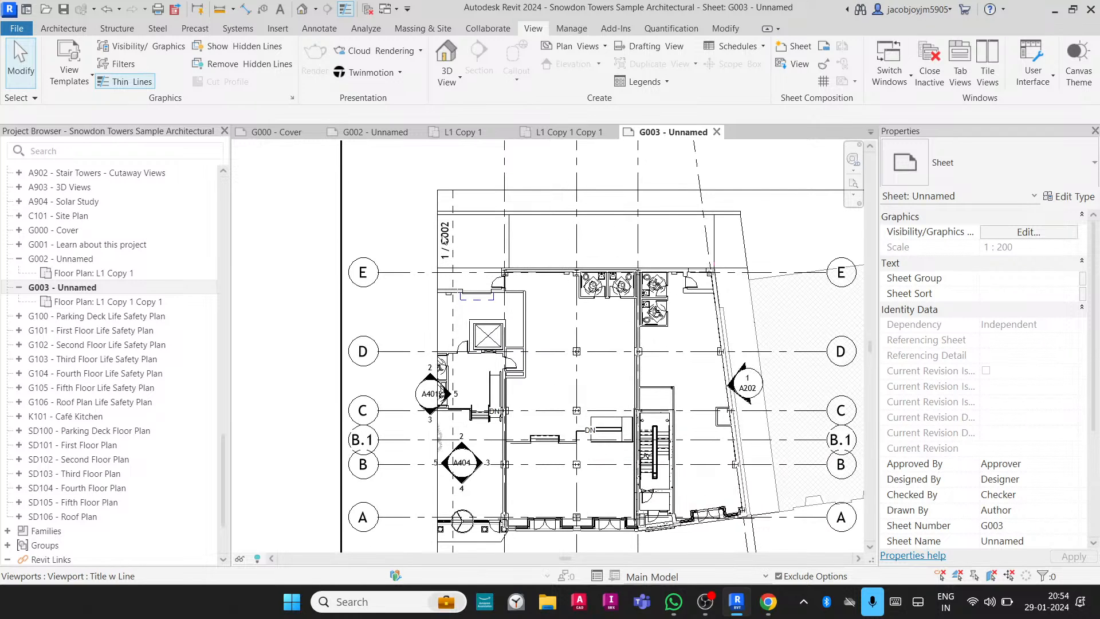
pyautogui.scroll(3, 456, 246)
pyautogui.doubleClick(470, 238)
pyautogui.click(458, 252)
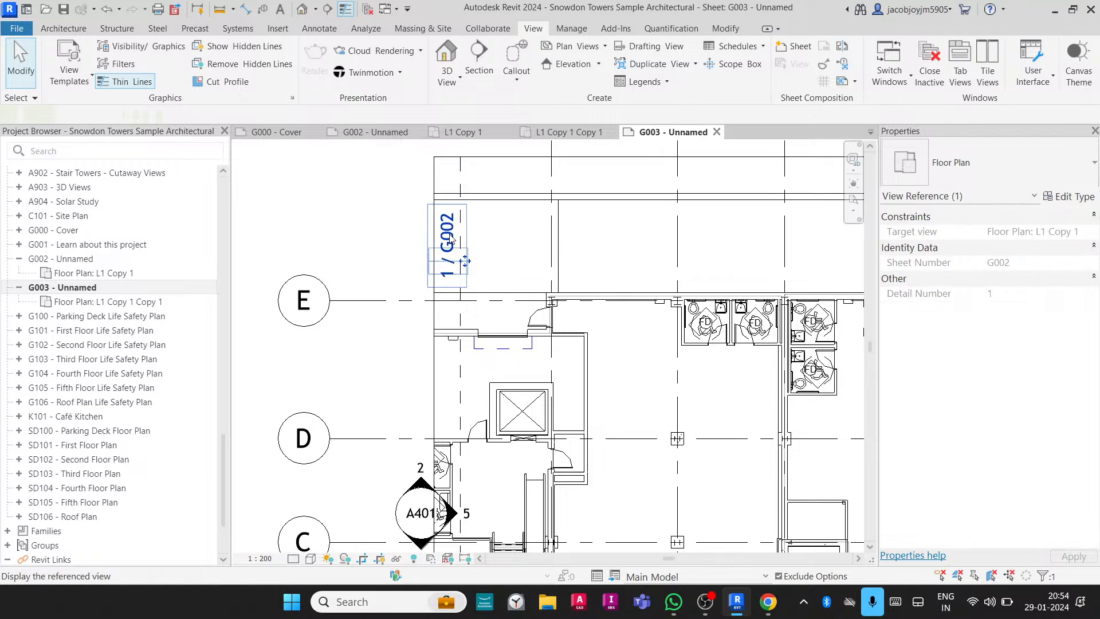
pyautogui.click(617, 62)
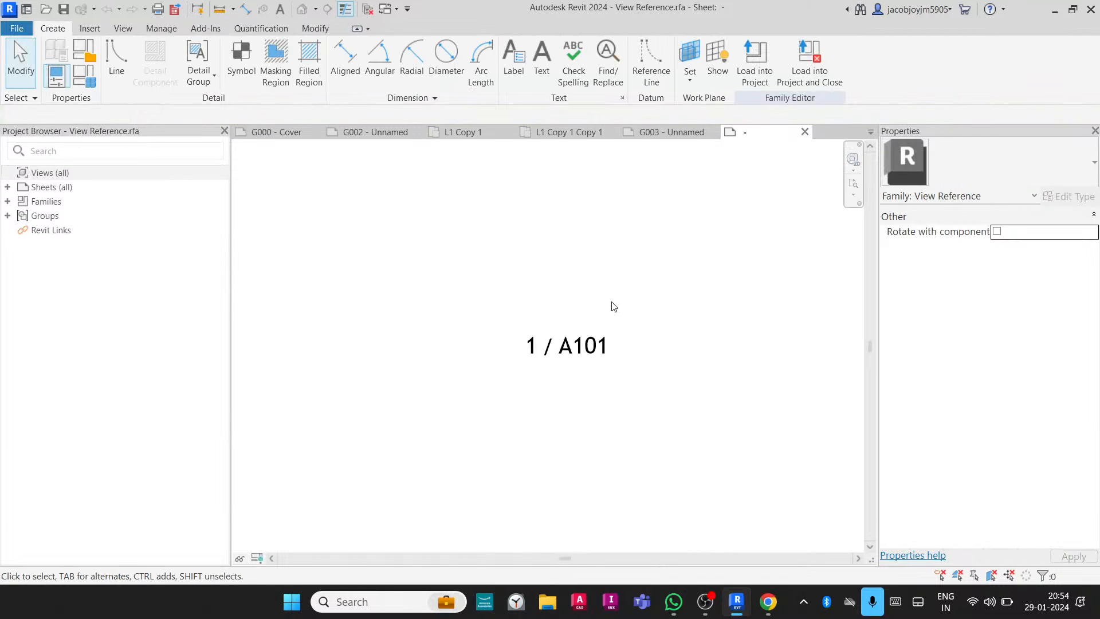
pyautogui.click(530, 341)
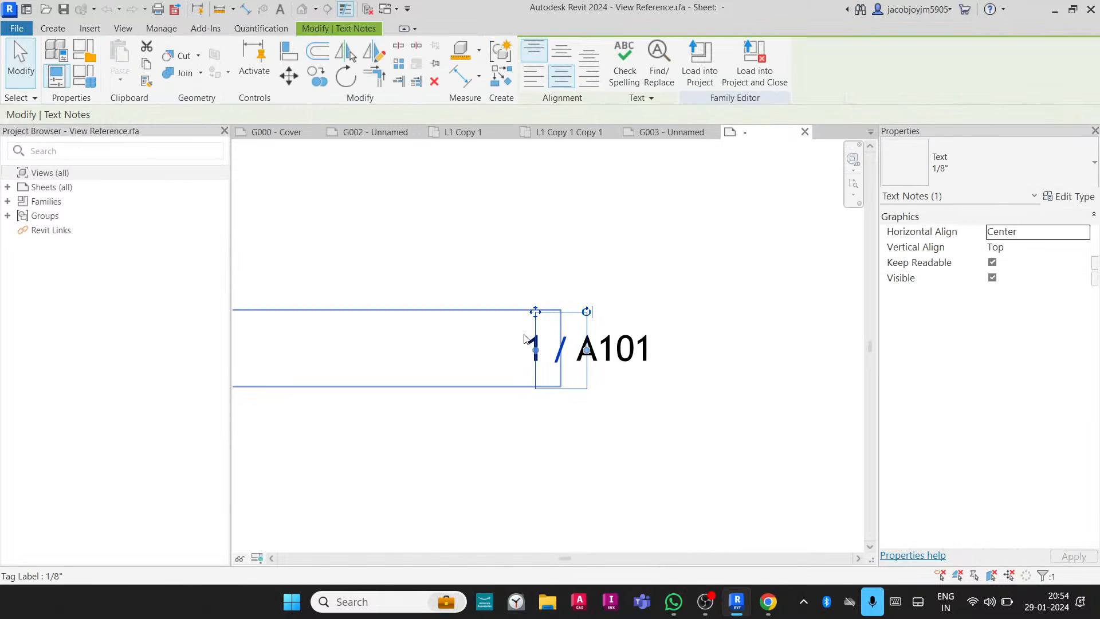
# Edit the detail number label in the View Reference family so it has the prefix "Continued on Dwg no.".
pyautogui.click(525, 338)
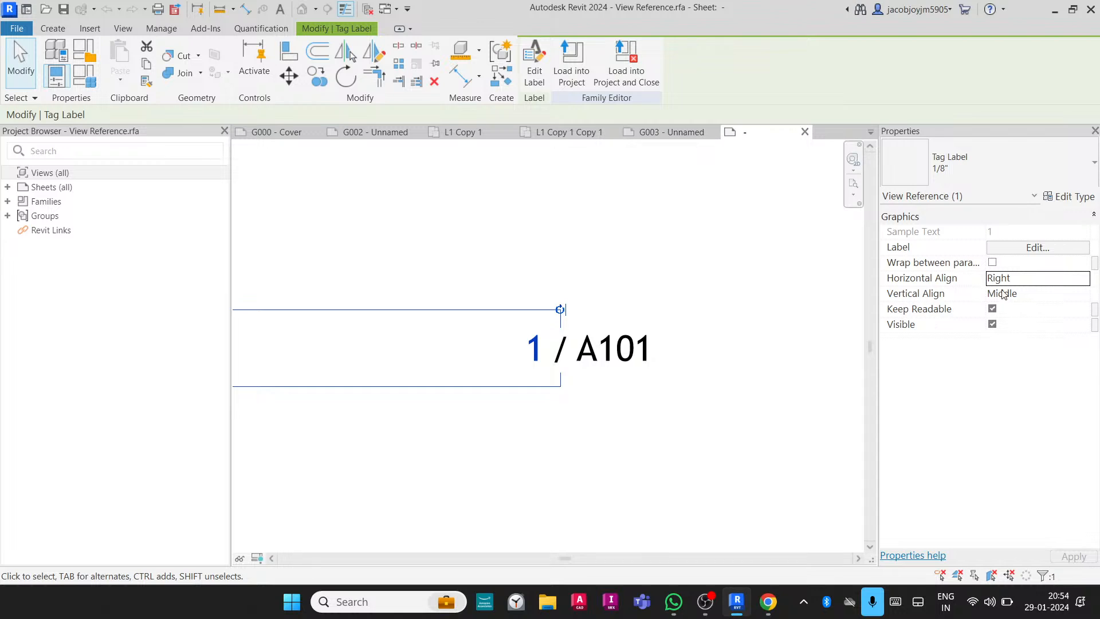
pyautogui.click(1026, 248)
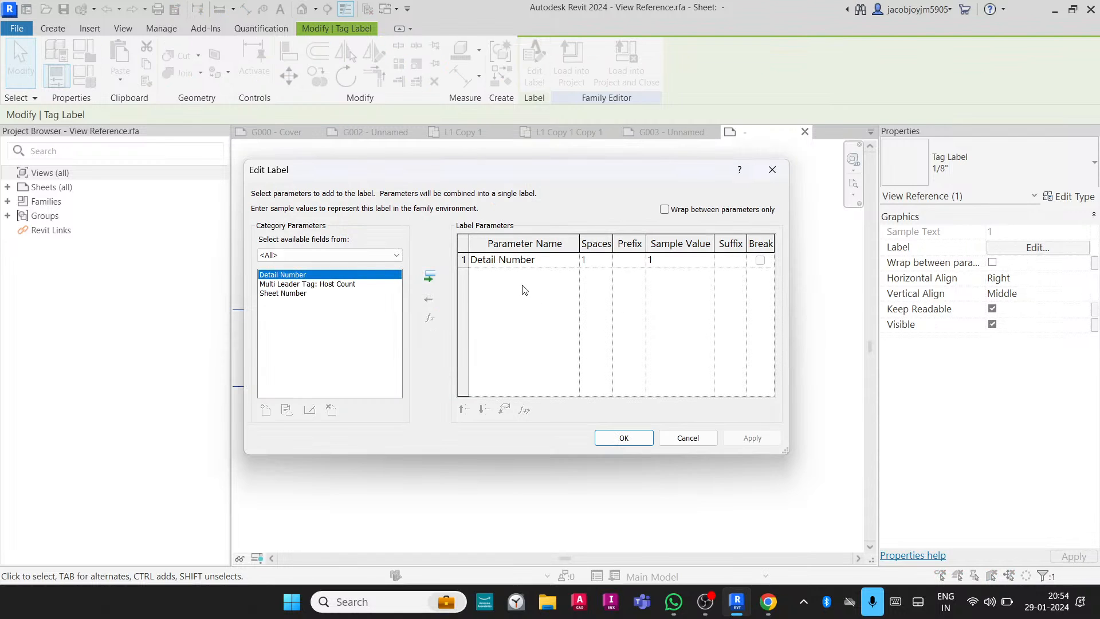
pyautogui.click(634, 264)
pyautogui.click(630, 436)
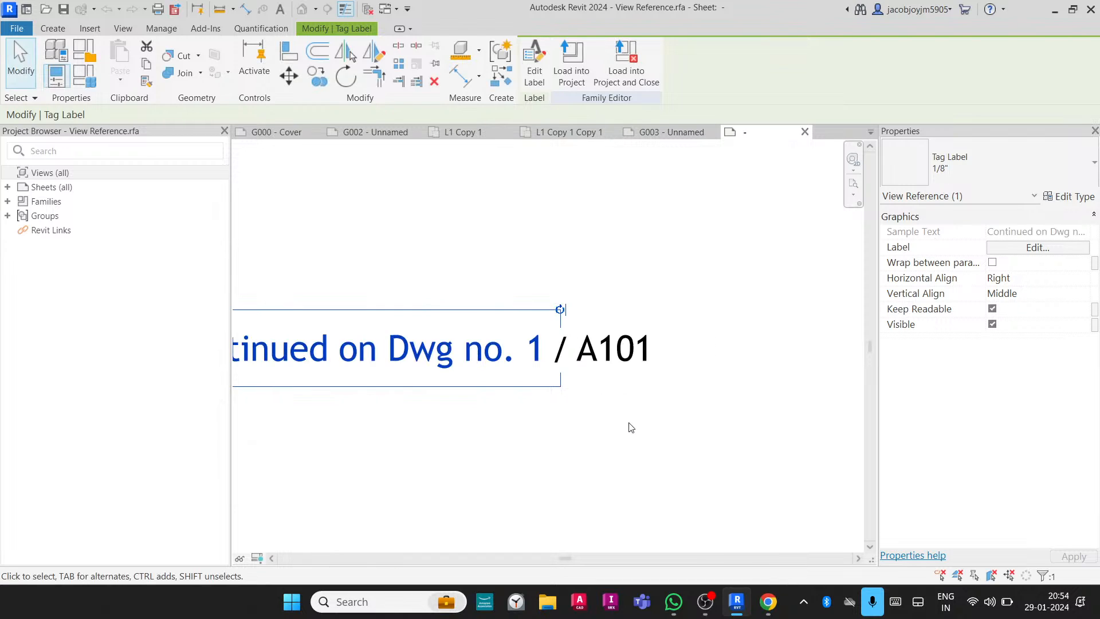
pyautogui.scroll(-4, 739, 401)
pyautogui.click(588, 449)
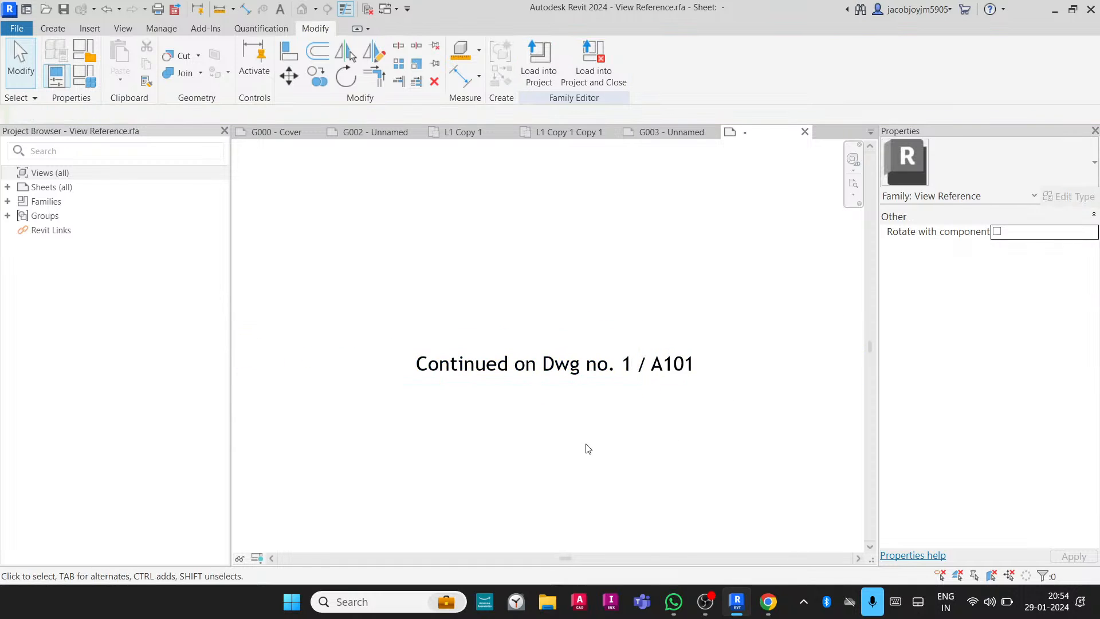
# Load the View Reference family into the project and close it without saving the file, overwriting the existing version.
pyautogui.click(594, 63)
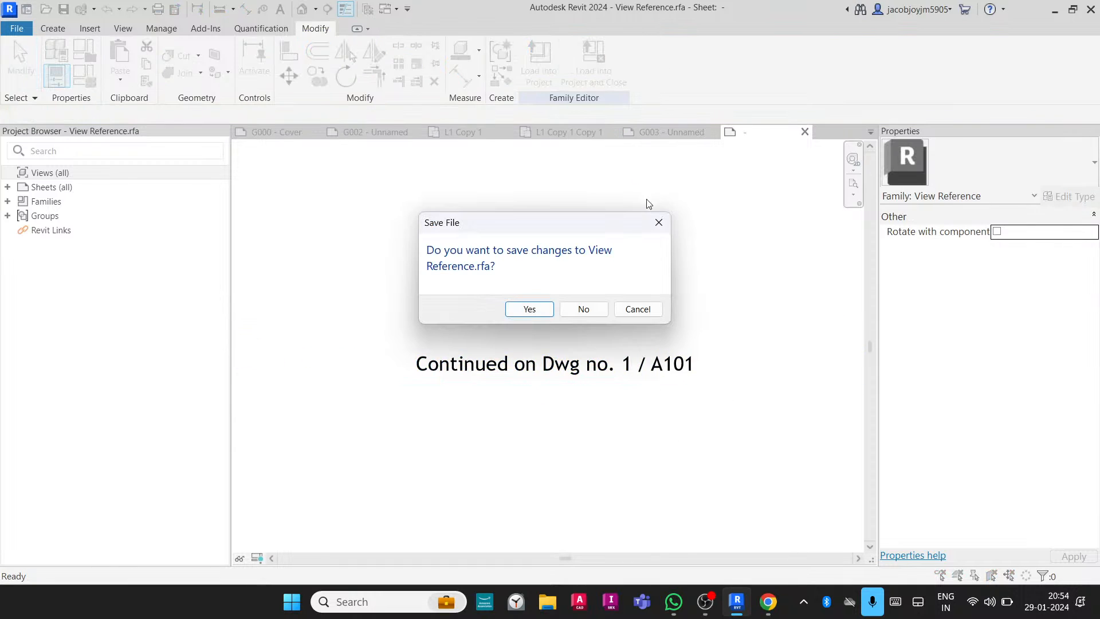
pyautogui.click(584, 309)
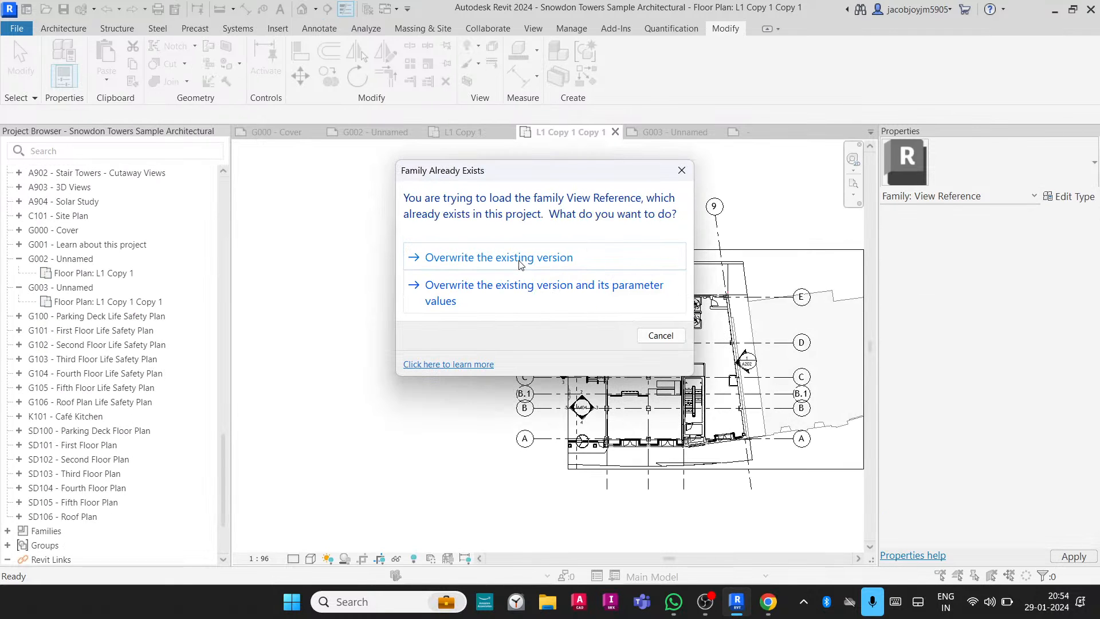
pyautogui.click(520, 260)
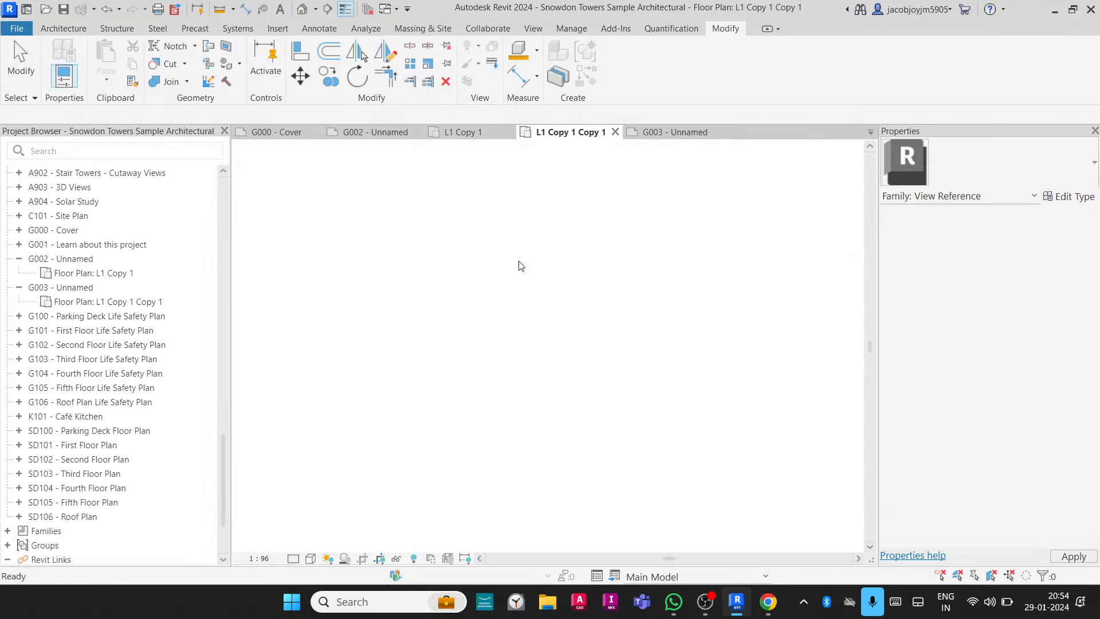
# Move the vertical view reference in L1 Copy 1 Copy 1 to the outer side of the plan's left crop edge.
pyautogui.scroll(5, 583, 324)
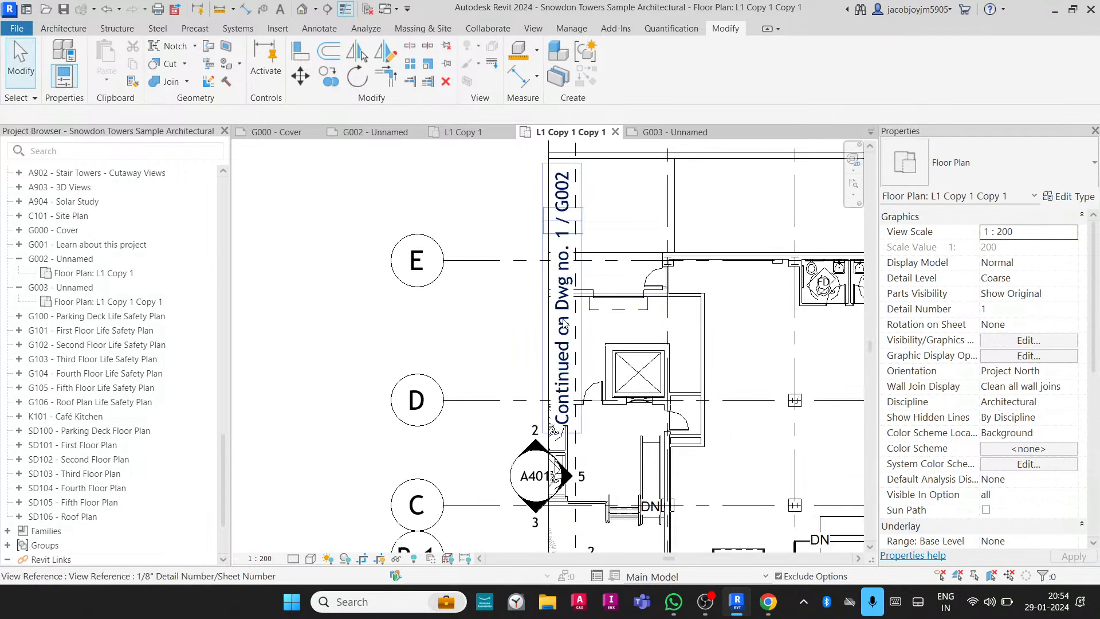
pyautogui.click(570, 213)
pyautogui.scroll(1, 593, 212)
pyautogui.moveTo(579, 226); pyautogui.dragTo(537, 219)
pyautogui.click(566, 228)
pyautogui.scroll(-2, 550, 241)
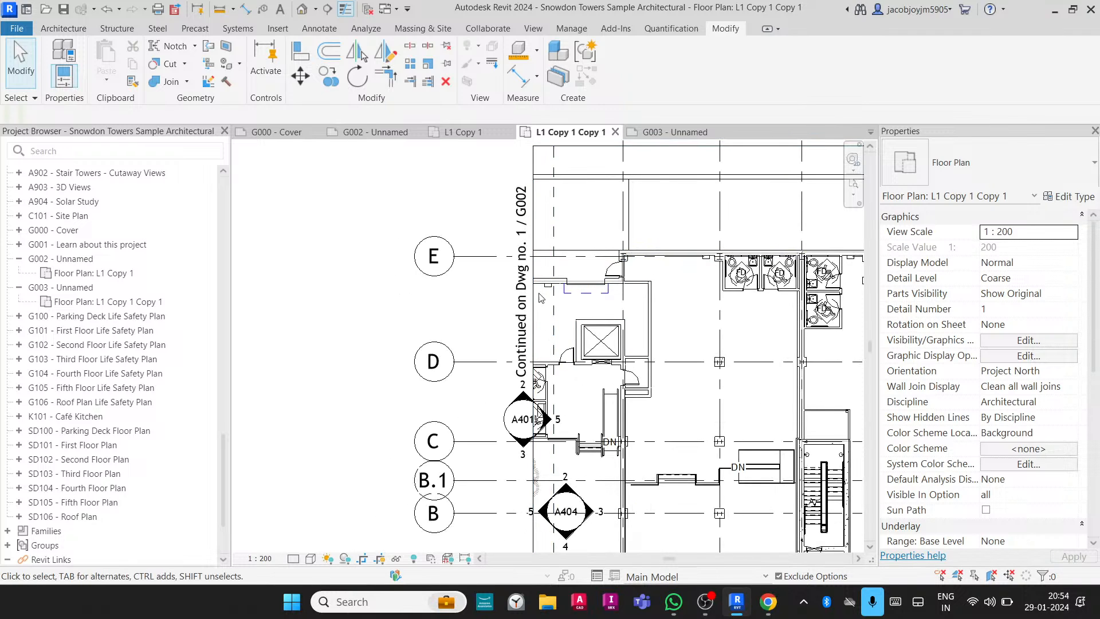
pyautogui.scroll(-2, 538, 294)
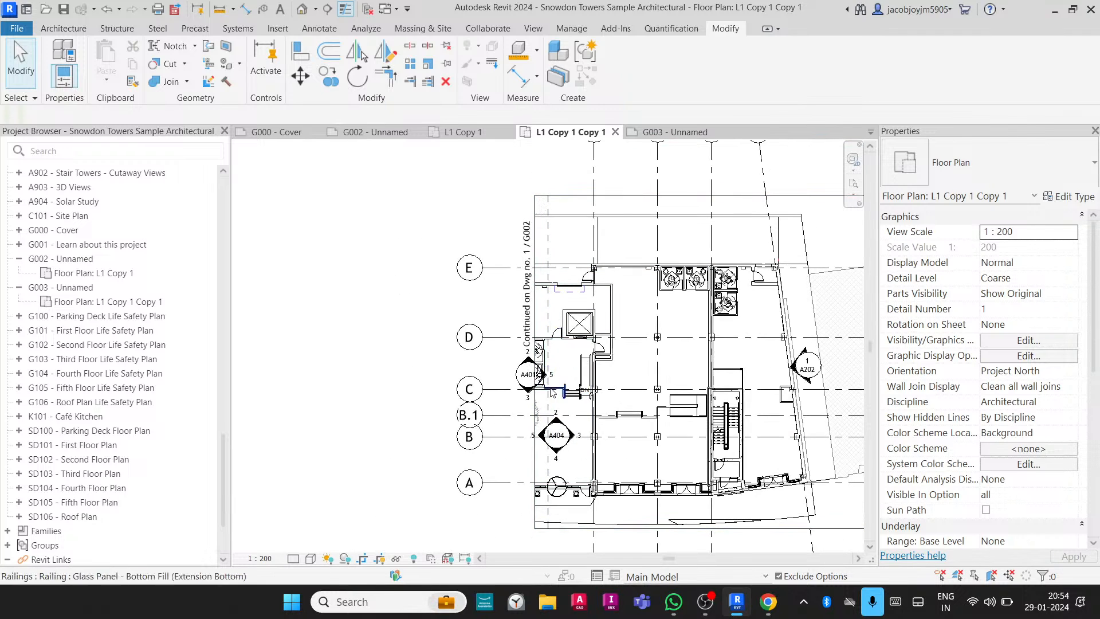
# Shift the vertical view reference in L1 Copy 1 Copy 1 farther up along the matchline and deselect it.
pyautogui.scroll(1, 528, 224)
pyautogui.scroll(1, 526, 226)
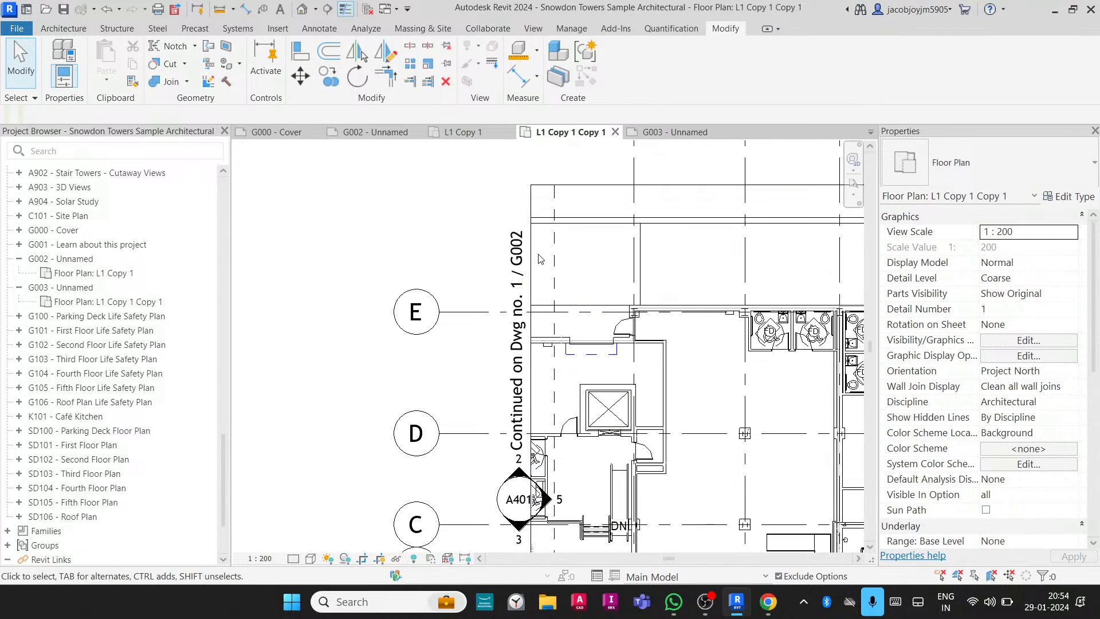
pyautogui.click(538, 255)
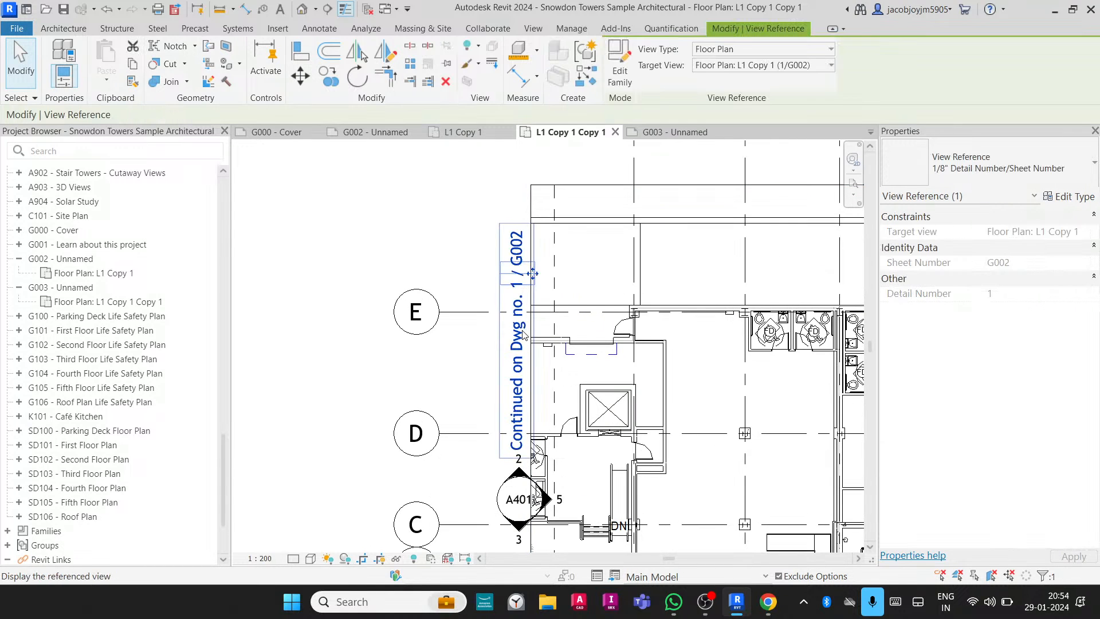
pyautogui.scroll(1, 539, 240)
pyautogui.moveTo(536, 255); pyautogui.dragTo(537, 215)
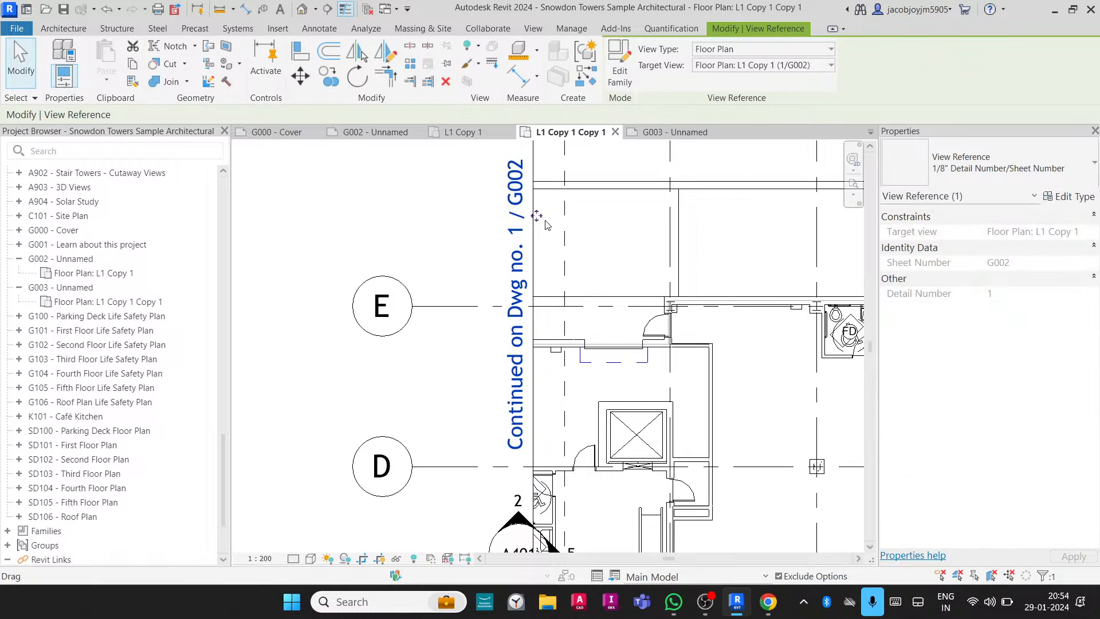
pyautogui.press('Escape')
# Activate the plan viewport on sheet G002 and nudge its vertical view reference outward, away from the plan.
pyautogui.click(378, 132)
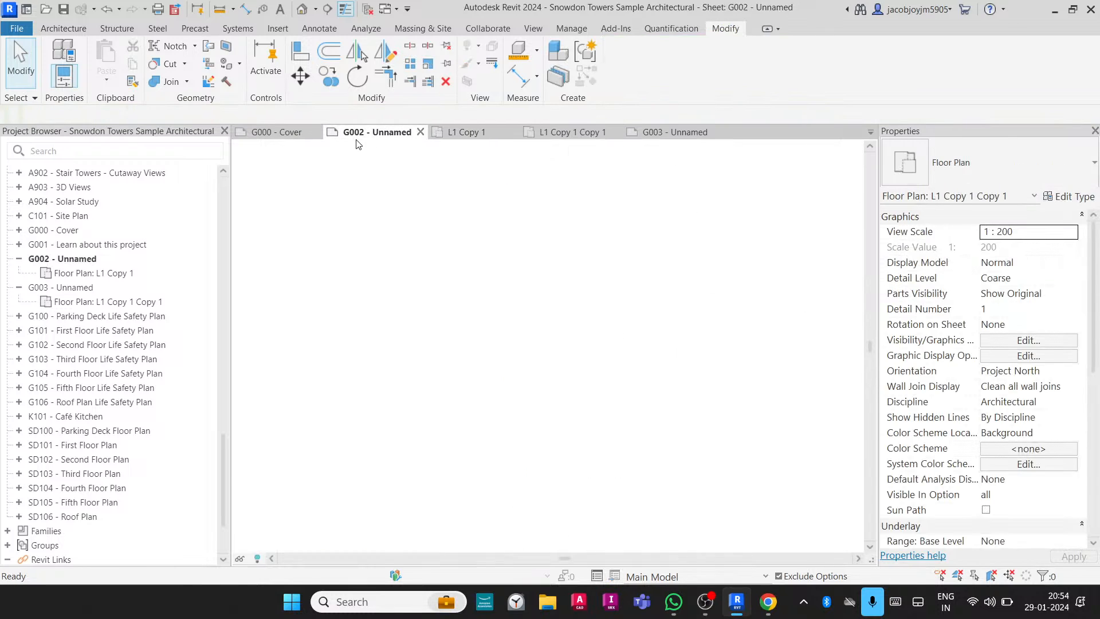
pyautogui.scroll(-1, 531, 241)
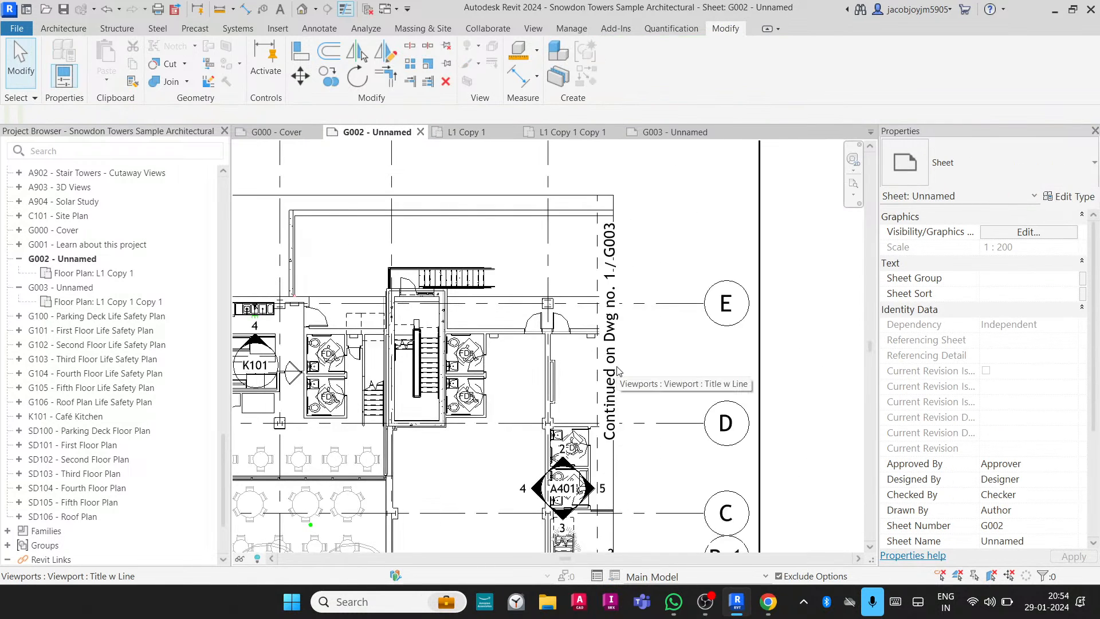
pyautogui.doubleClick(631, 242)
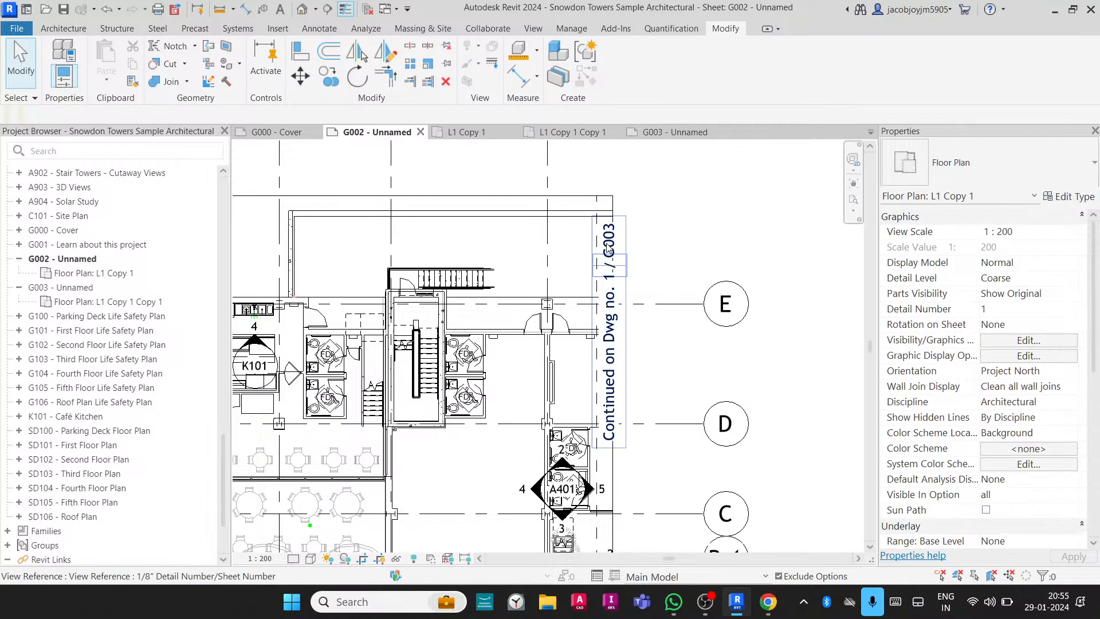
pyautogui.click(609, 260)
pyautogui.scroll(1, 646, 338)
pyautogui.moveTo(617, 271); pyautogui.dragTo(621, 271)
pyautogui.rightClick(654, 213)
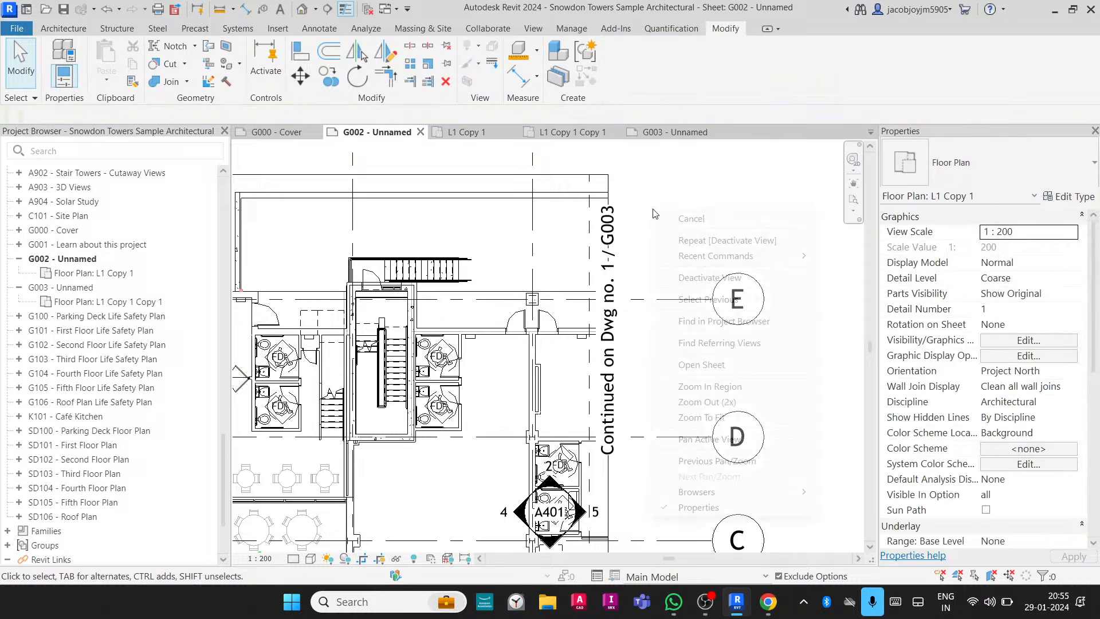
# Deactivate the L1 Copy 1 floor plan view to return to editing sheet G002.
pyautogui.click(710, 277)
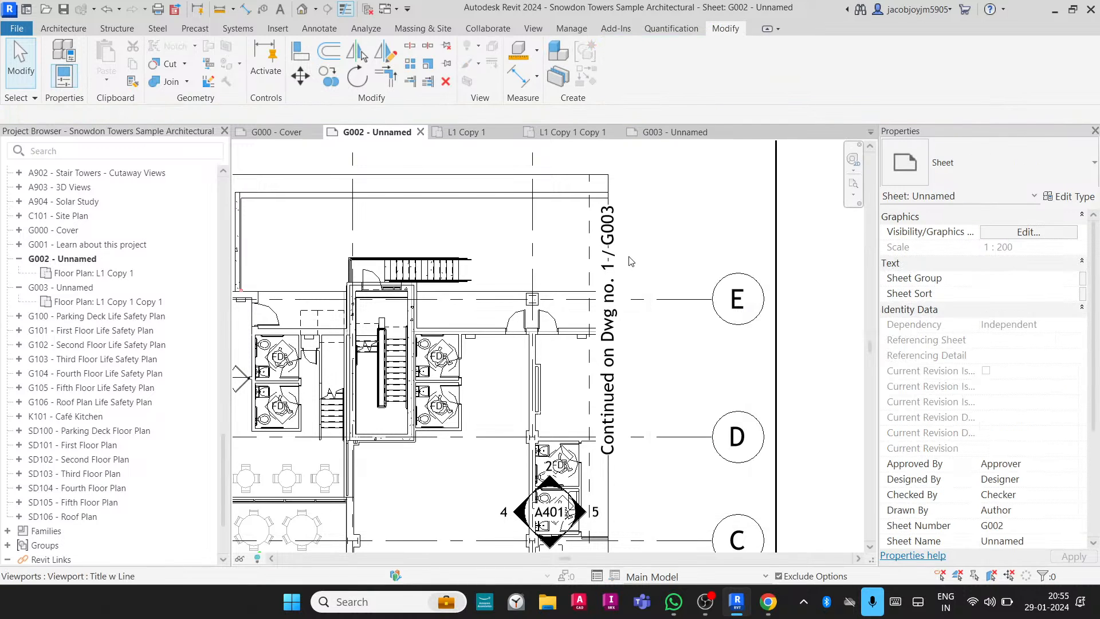
pyautogui.scroll(-2, 638, 265)
pyautogui.scroll(-2, 637, 265)
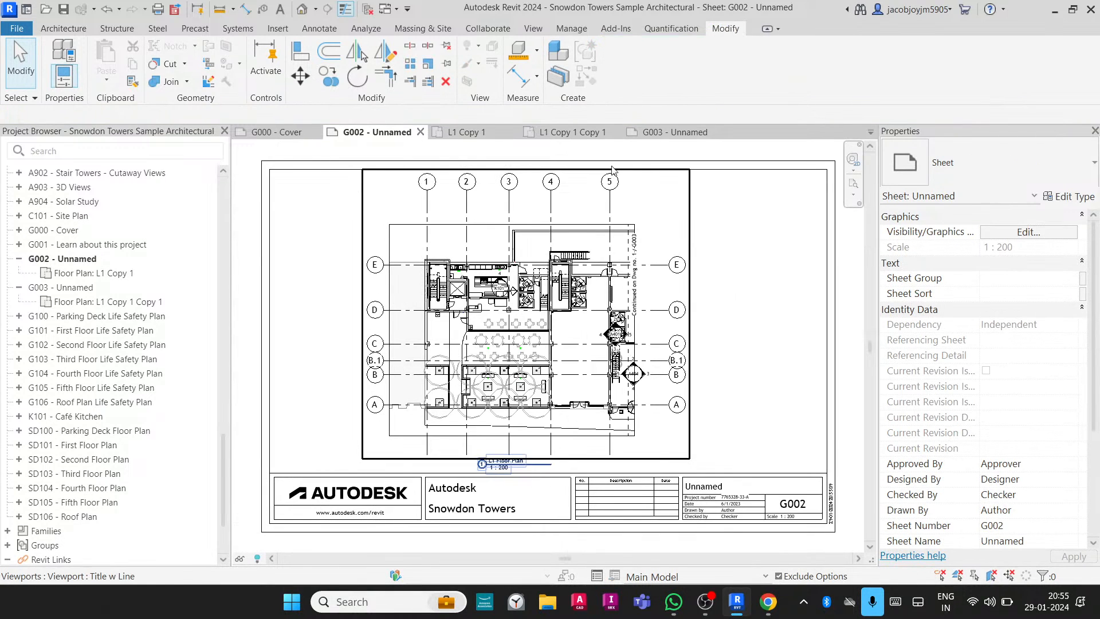
# Review each revision sequence in the project's Sheet Issues/Revisions settings, keeping the entries as they are.
pyautogui.click(530, 29)
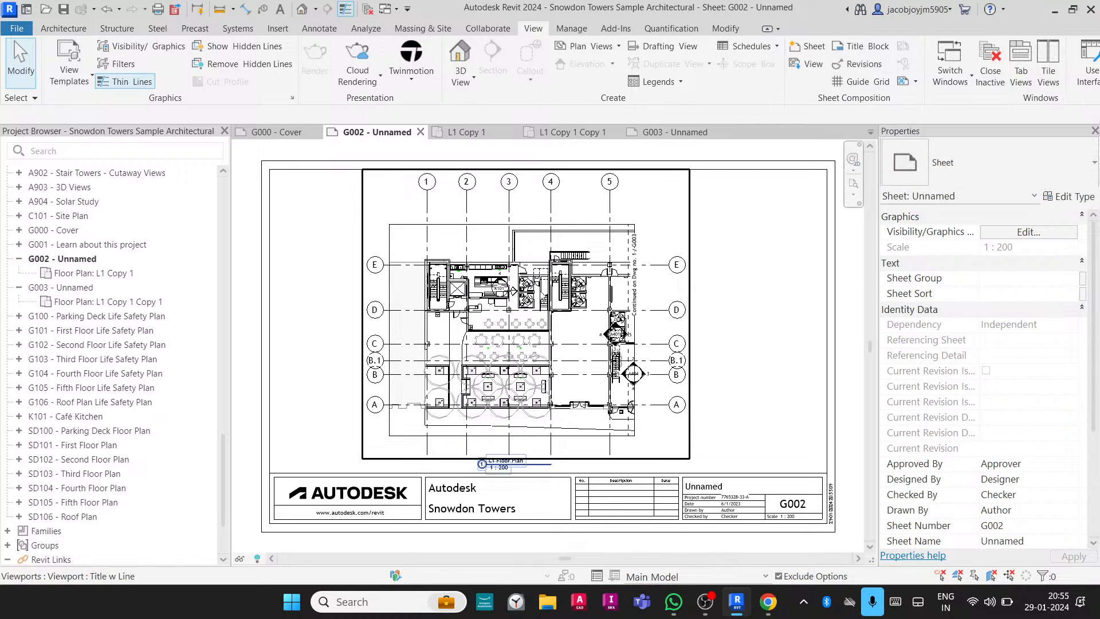
pyautogui.scroll(-2, 350, 283)
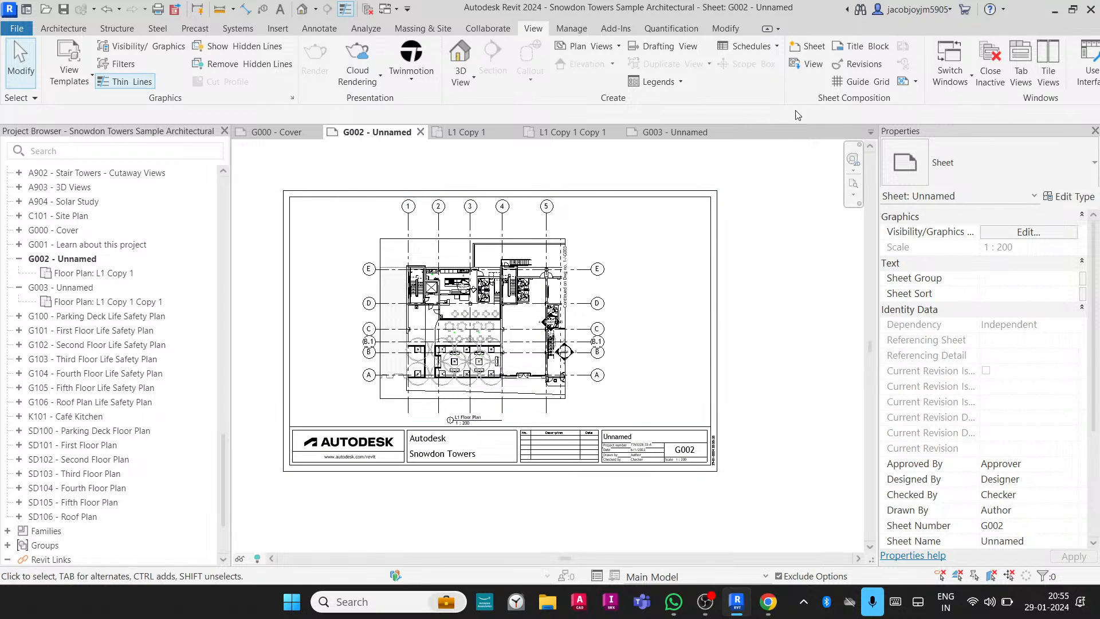
pyautogui.click(867, 65)
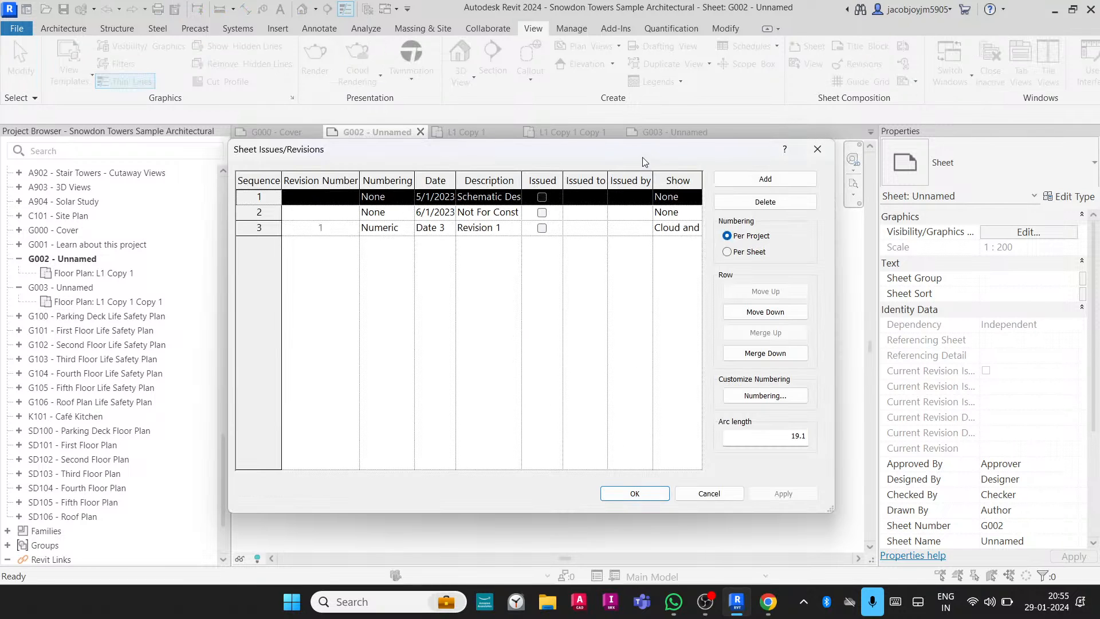
pyautogui.moveTo(644, 162); pyautogui.dragTo(623, 122)
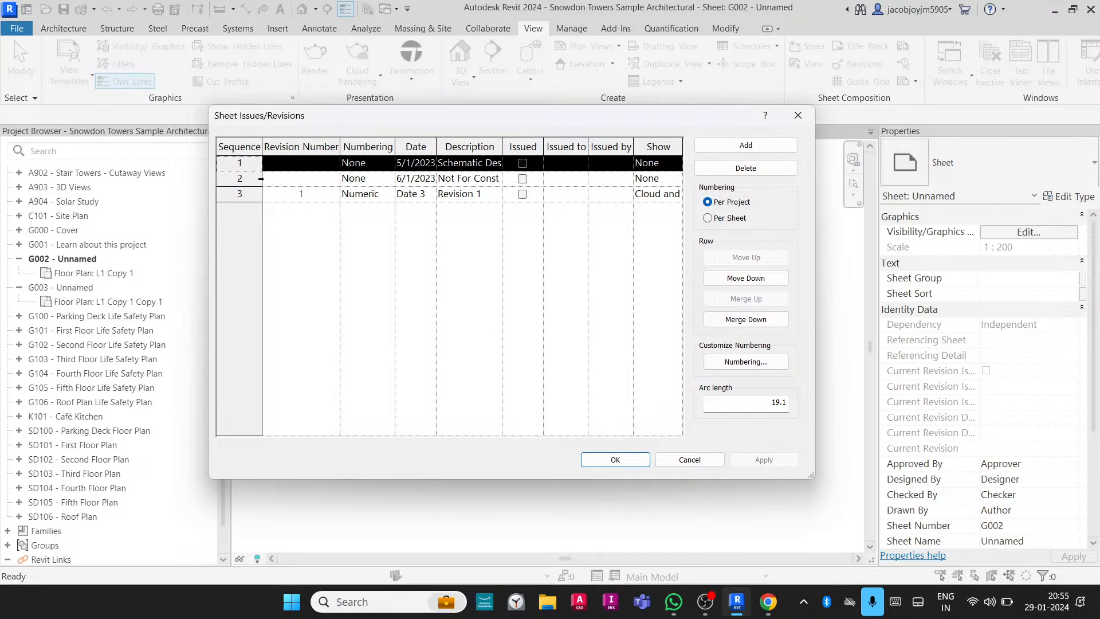
pyautogui.click(239, 178)
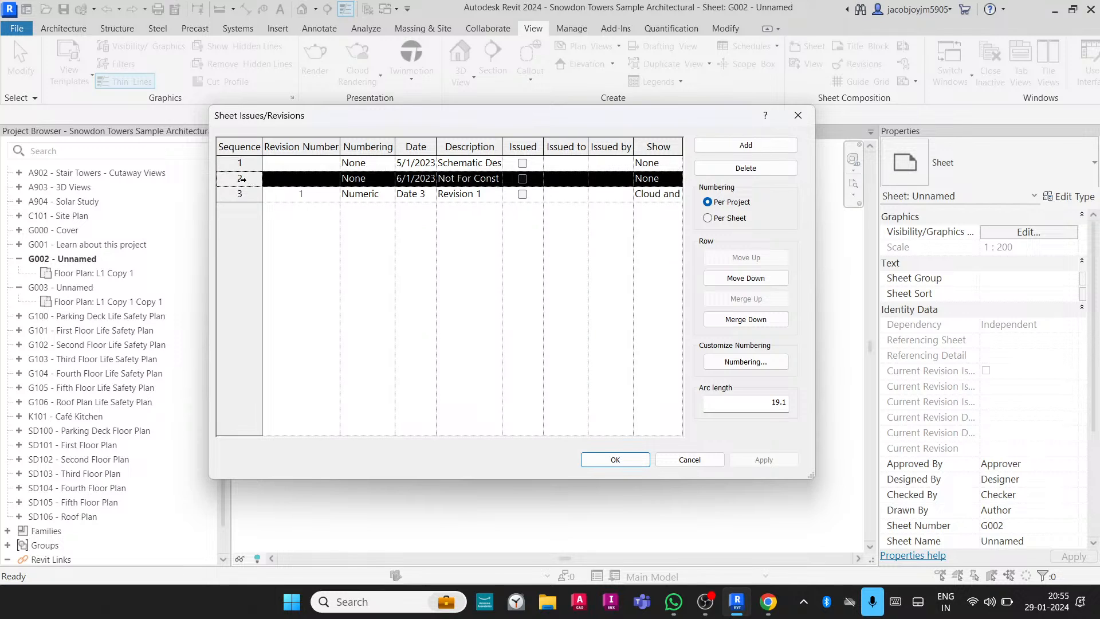
pyautogui.click(241, 194)
pyautogui.click(242, 164)
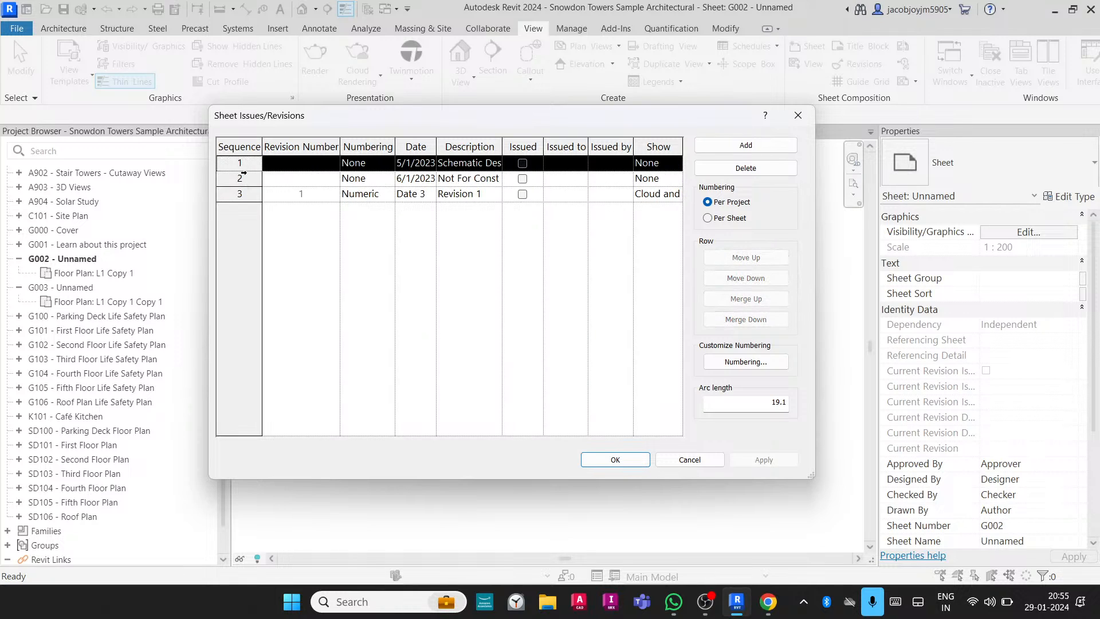
pyautogui.click(241, 178)
pyautogui.click(243, 193)
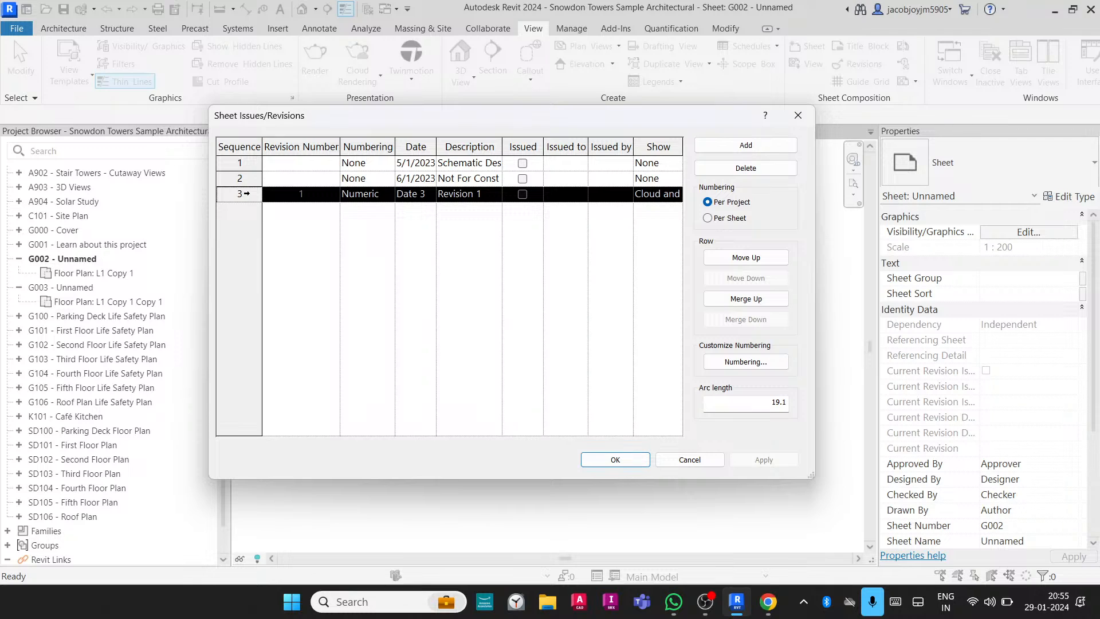
pyautogui.click(636, 462)
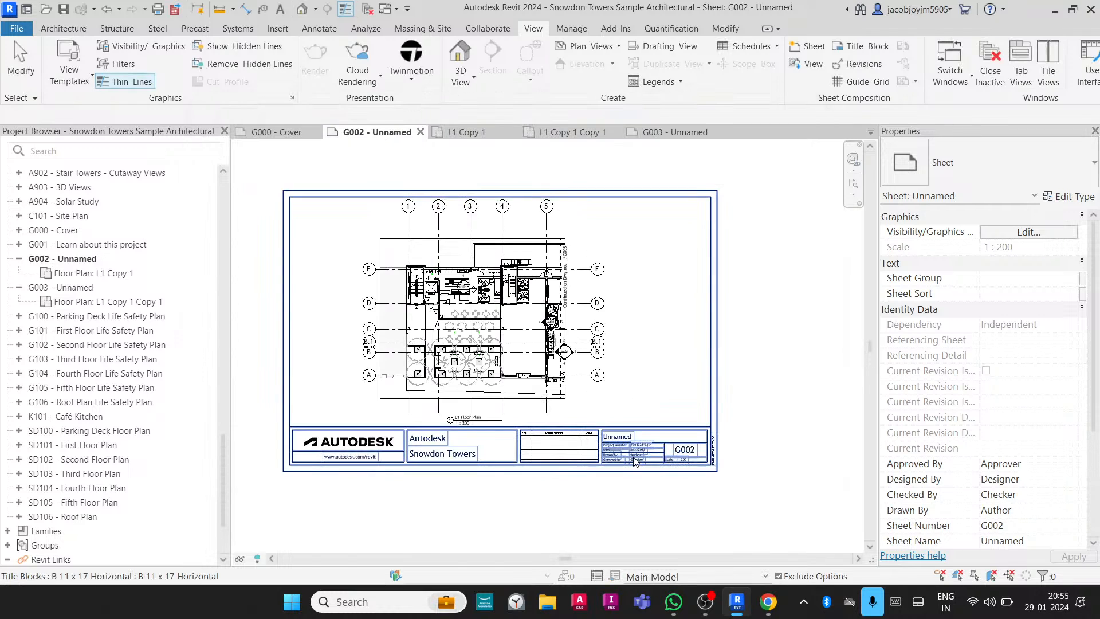
# Show Seq. 1 - Schematic Design and Seq. 2 - Not For Construction in sheet G002's revision schedule.
pyautogui.scroll(5, 585, 467)
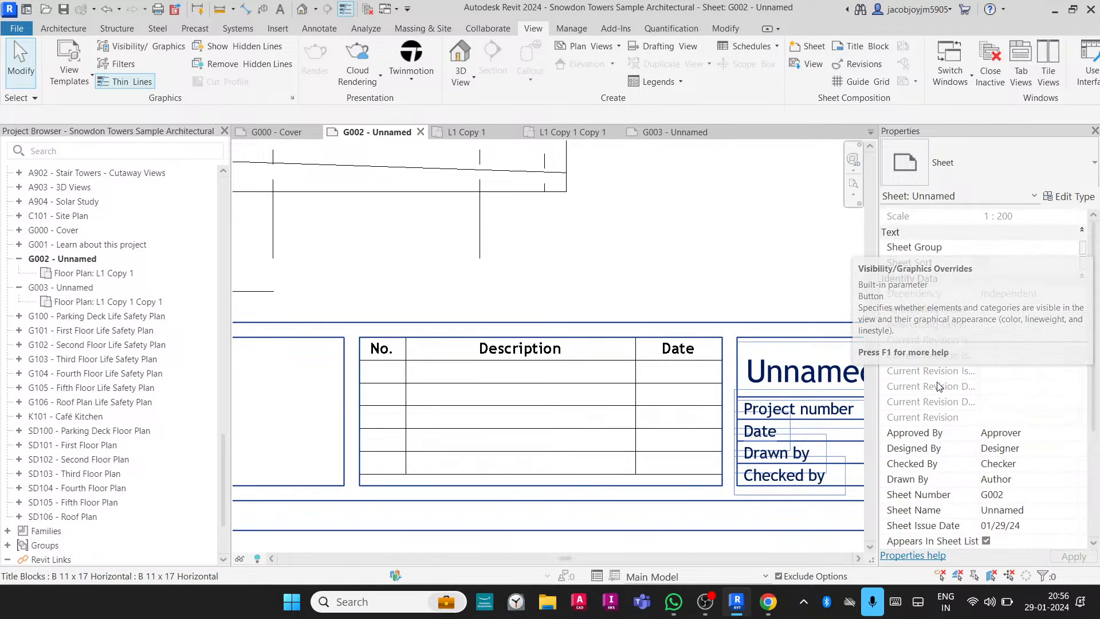
pyautogui.scroll(-3, 939, 387)
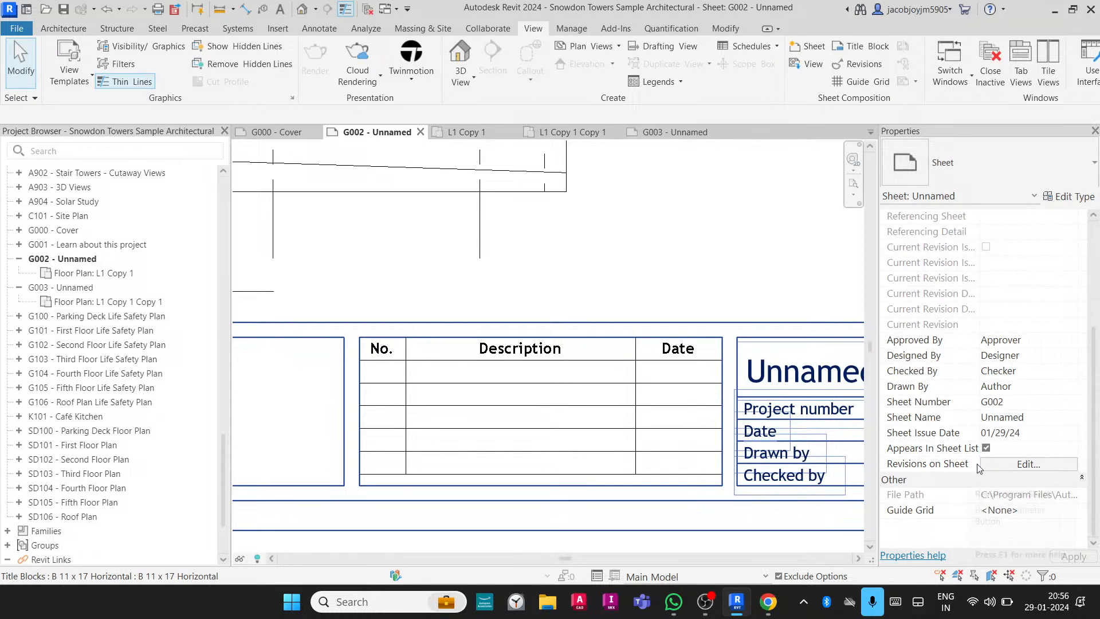
pyautogui.click(1020, 465)
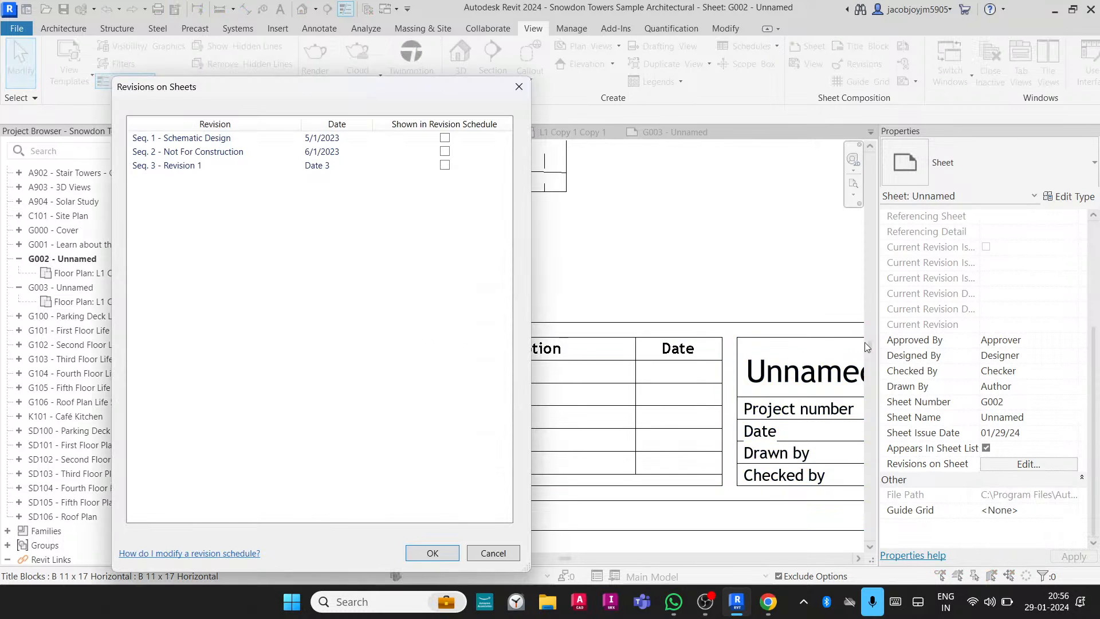
pyautogui.moveTo(435, 88); pyautogui.dragTo(869, 106)
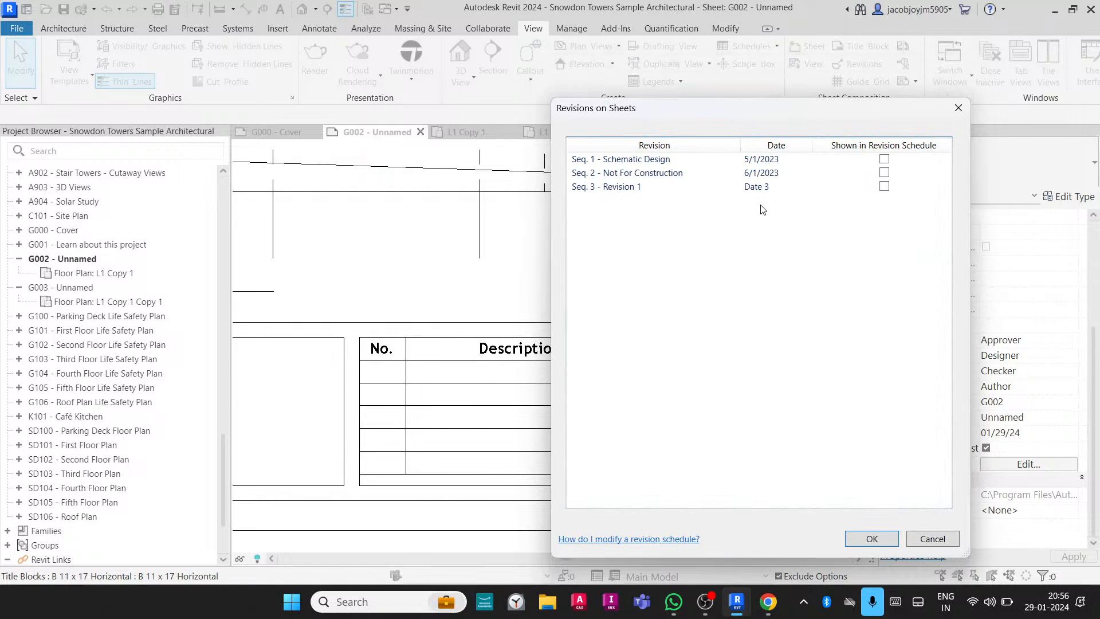
pyautogui.click(888, 160)
pyautogui.click(884, 173)
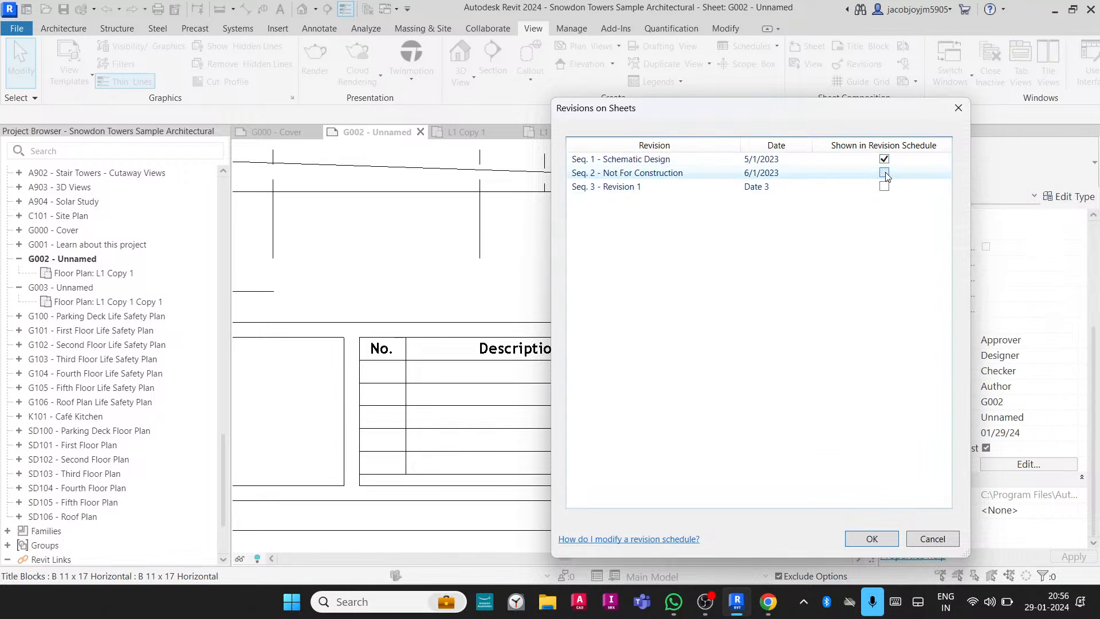
pyautogui.click(871, 539)
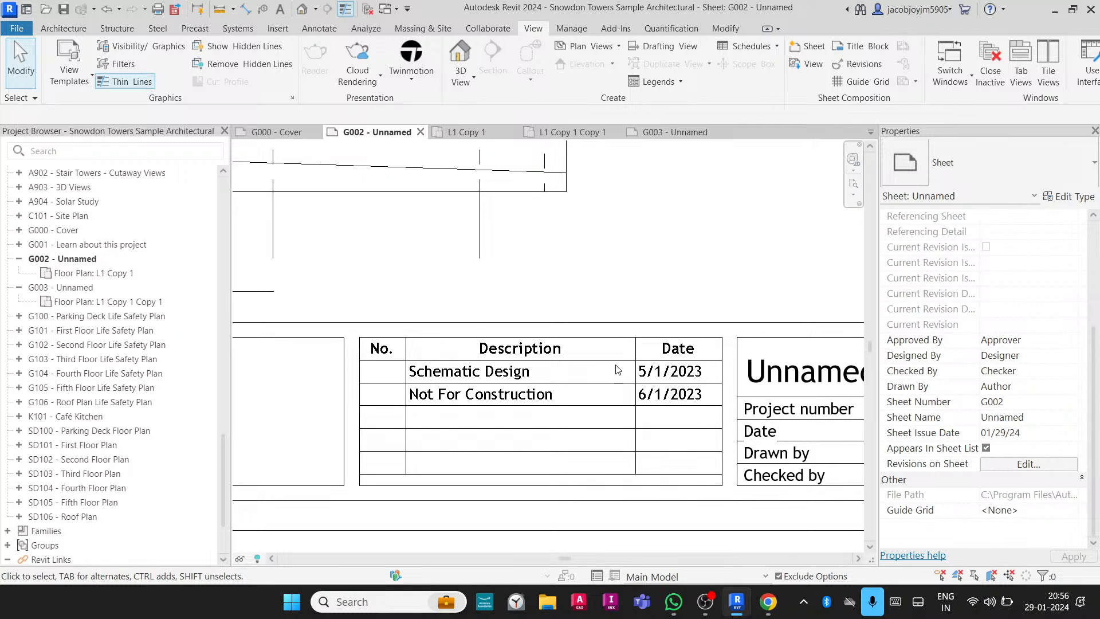
# Remove Seq. 1 - Schematic Design and Seq. 2 - Not For Construction from sheet G002's revision schedule.
pyautogui.click(988, 467)
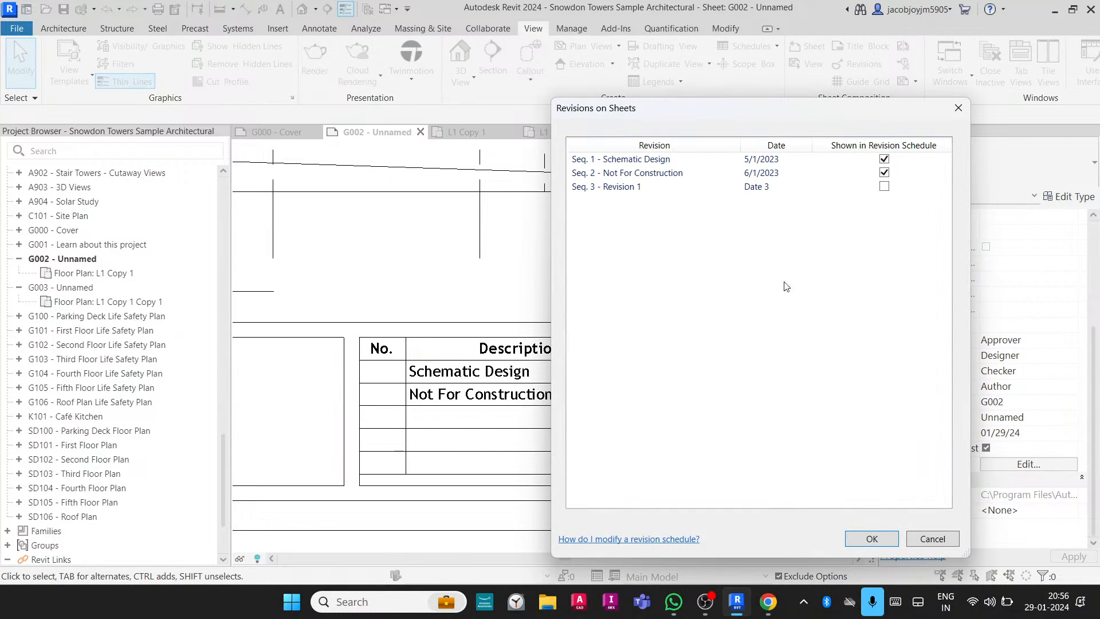
pyautogui.click(885, 160)
pyautogui.click(884, 172)
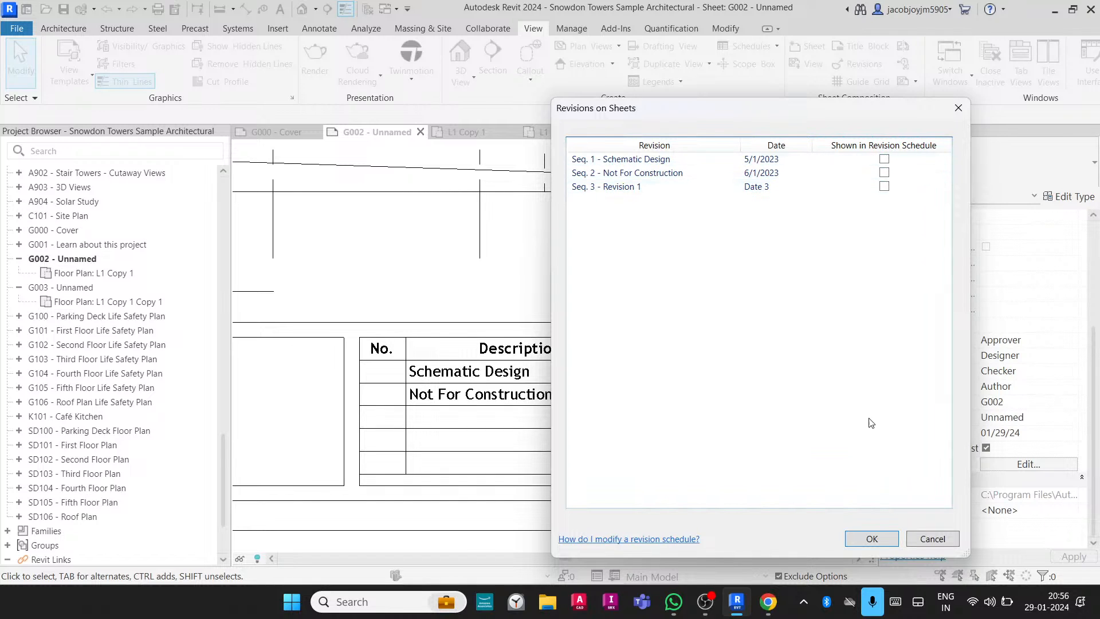
pyautogui.click(881, 538)
pyautogui.scroll(-5, 649, 409)
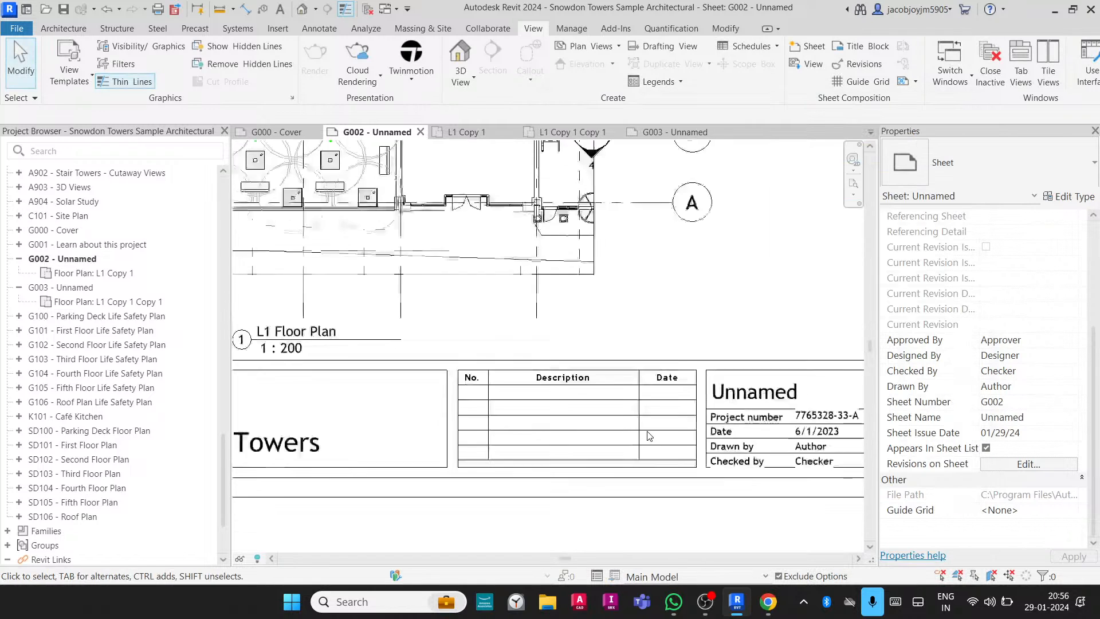
pyautogui.scroll(-2, 649, 409)
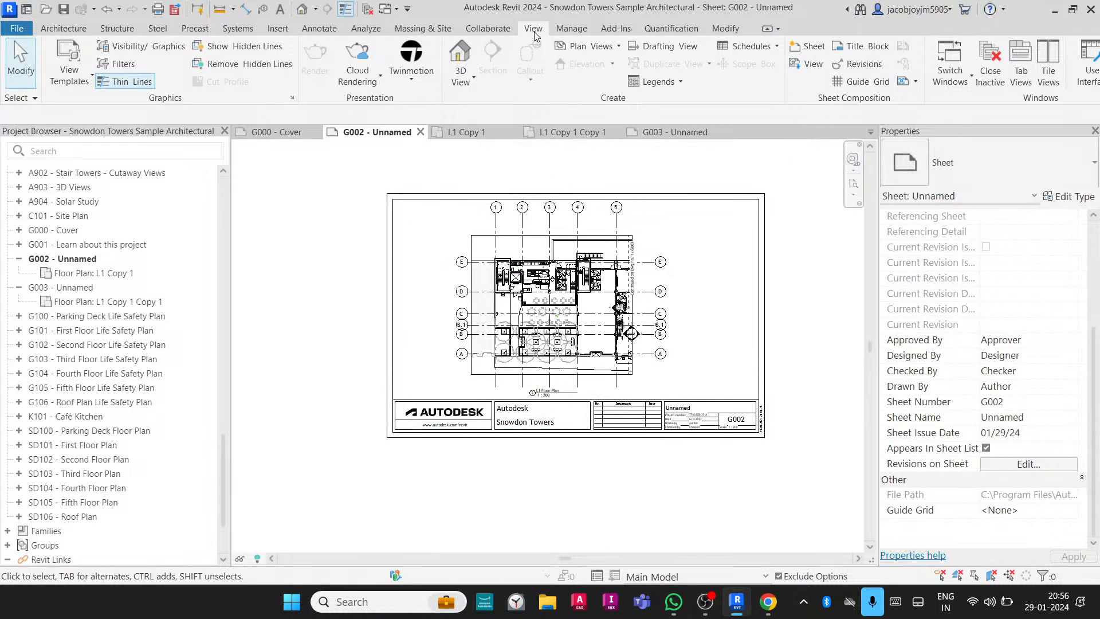
# Sketch a rectangular revision cloud about 35 wide around the grid E bubble on the plan's west side.
pyautogui.click(321, 32)
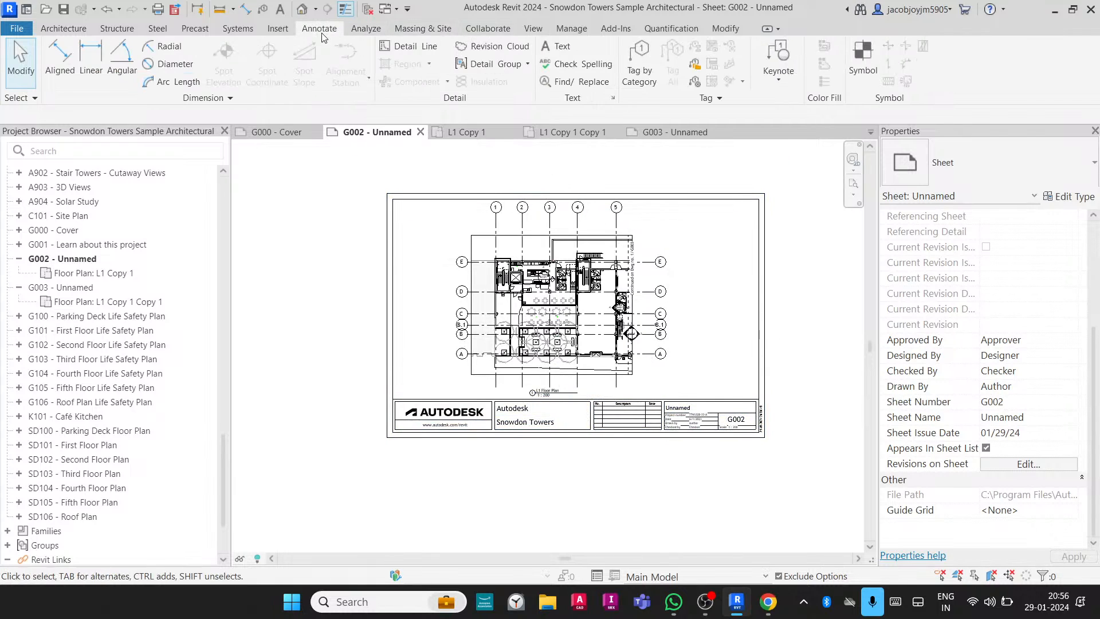
pyautogui.click(500, 48)
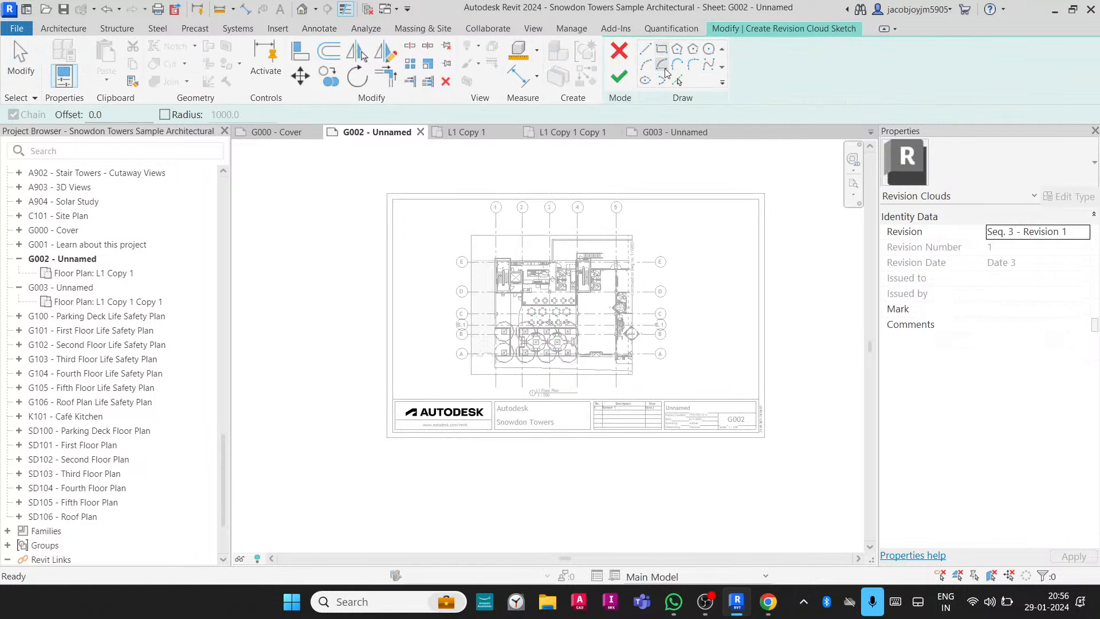
pyautogui.click(662, 48)
pyautogui.scroll(2, 425, 236)
pyautogui.click(457, 246)
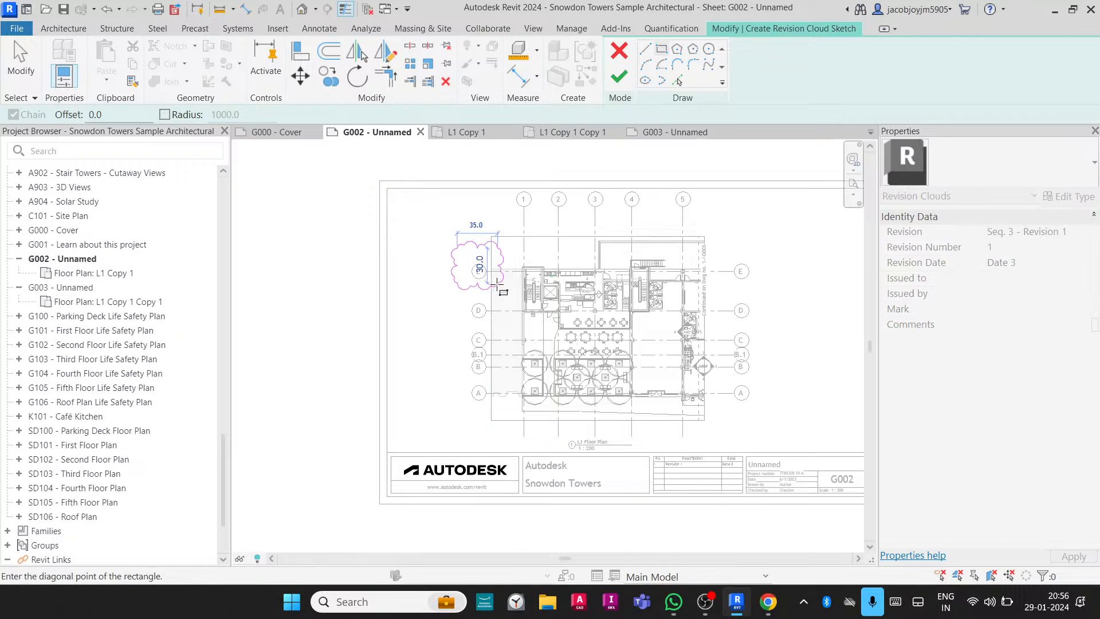
pyautogui.click(497, 288)
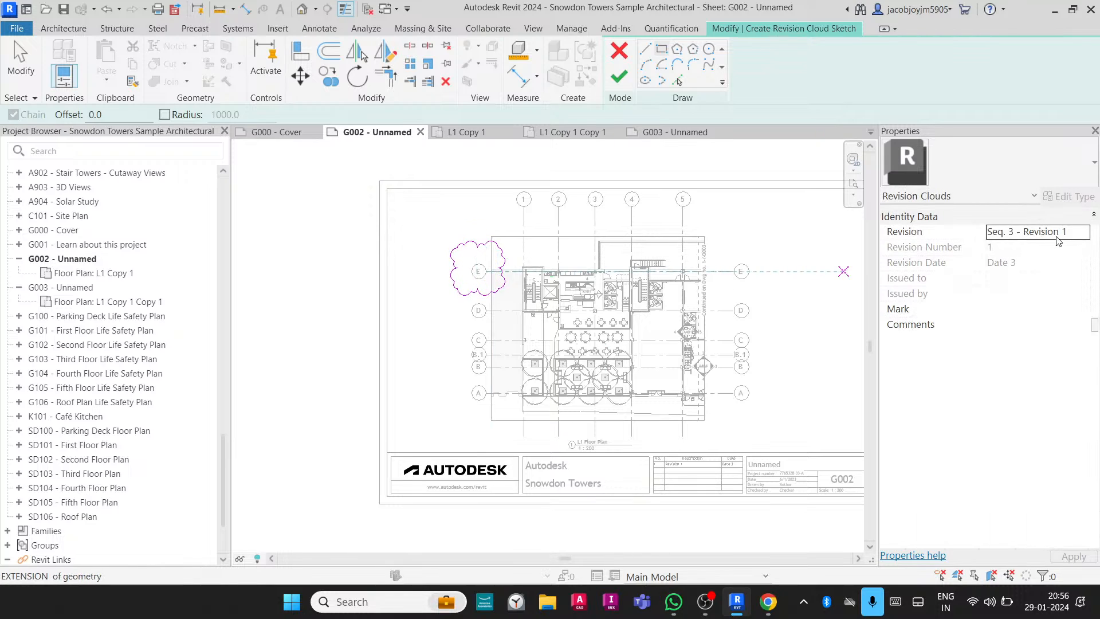
# Assign the revision cloud to Seq. 1 - Schematic Design, finish its sketch and check the title block's revision table.
pyautogui.click(1085, 233)
pyautogui.click(1039, 249)
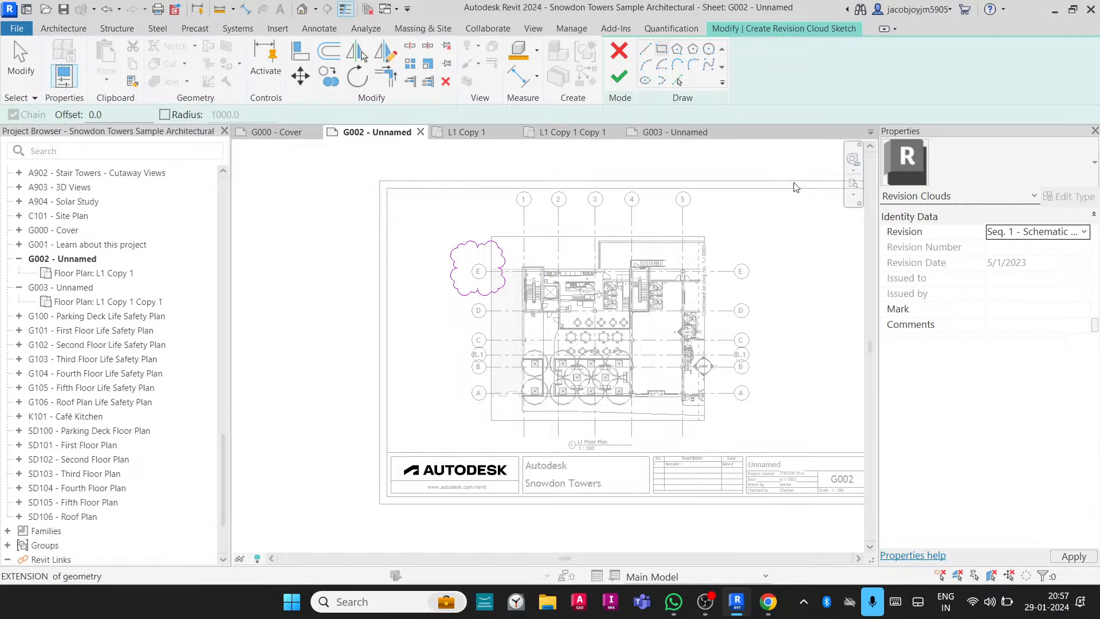
pyautogui.click(623, 80)
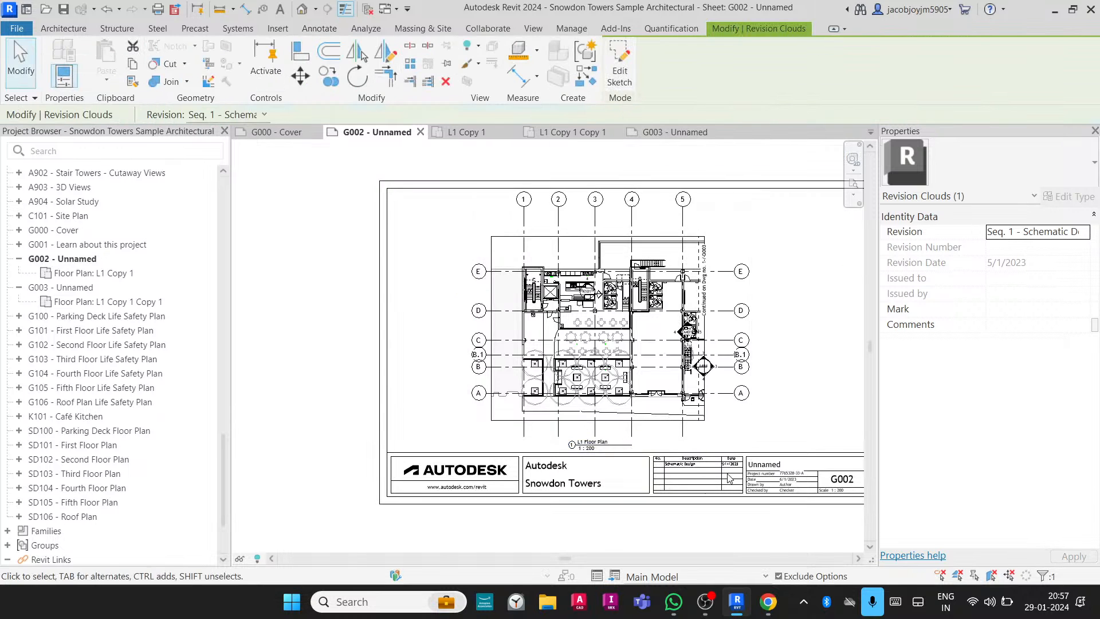
pyautogui.scroll(5, 711, 487)
pyautogui.scroll(2, 709, 449)
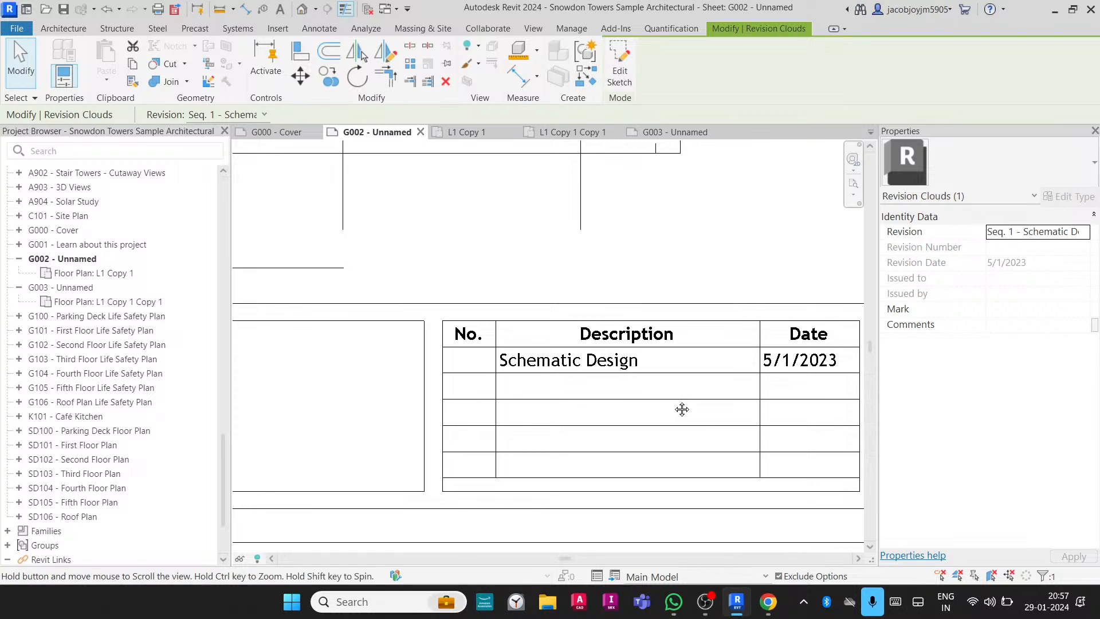
pyautogui.moveTo(683, 408); pyautogui.dragTo(583, 388, button='middle')
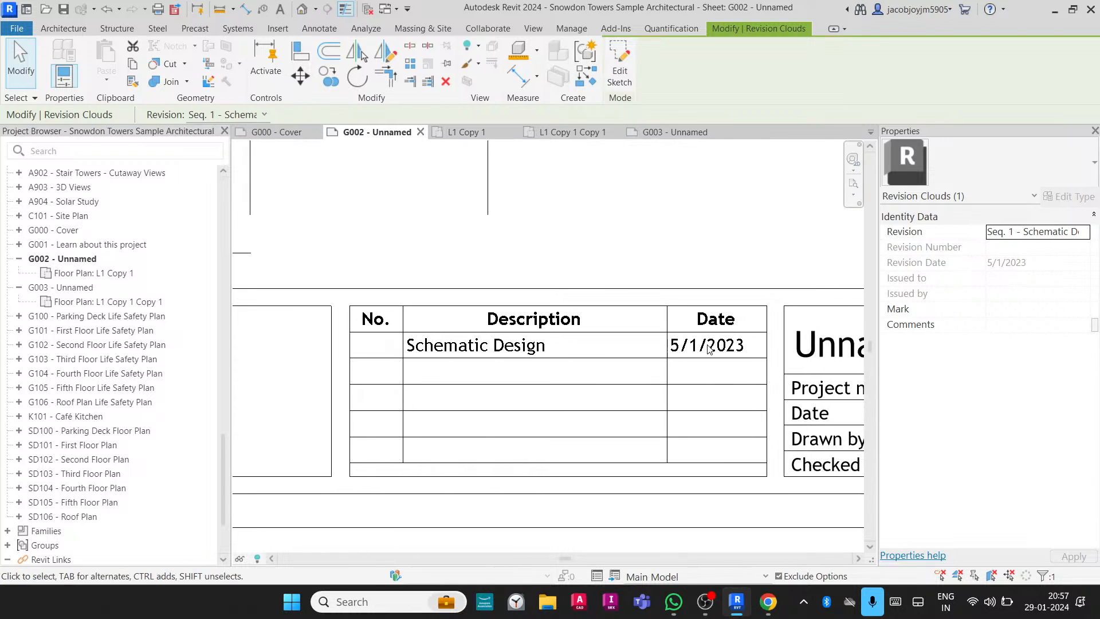
# Try to remove Seq. 1 - Schematic Design from sheet G002's revision schedule.
pyautogui.click(648, 226)
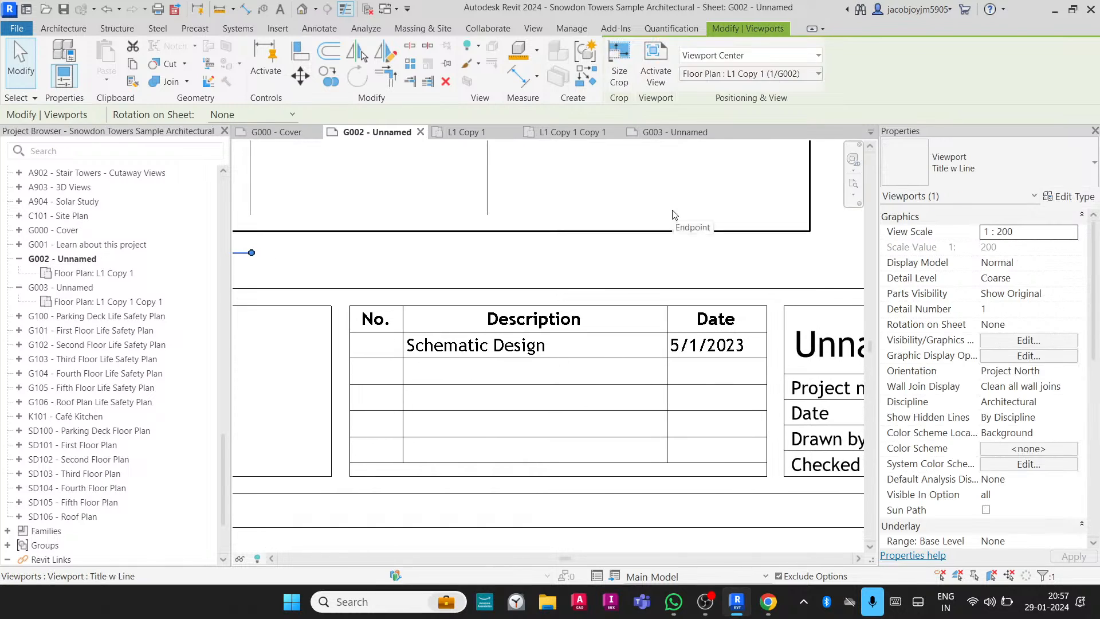
pyautogui.click(665, 269)
pyautogui.scroll(-1, 684, 331)
pyautogui.scroll(-1, 686, 331)
pyautogui.scroll(-4, 1010, 465)
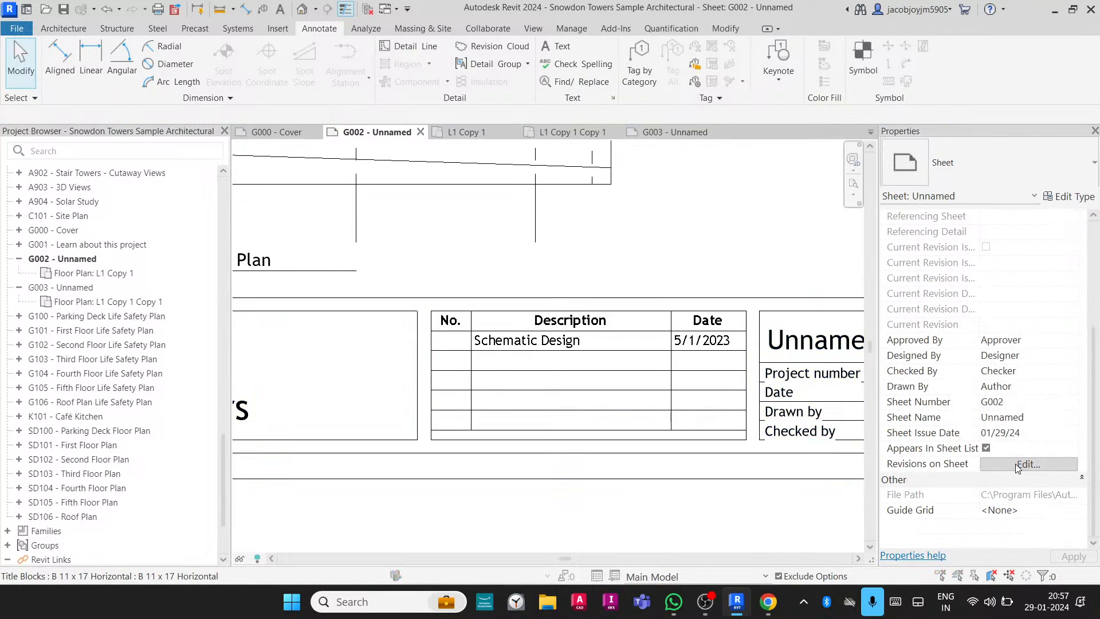
pyautogui.click(1018, 465)
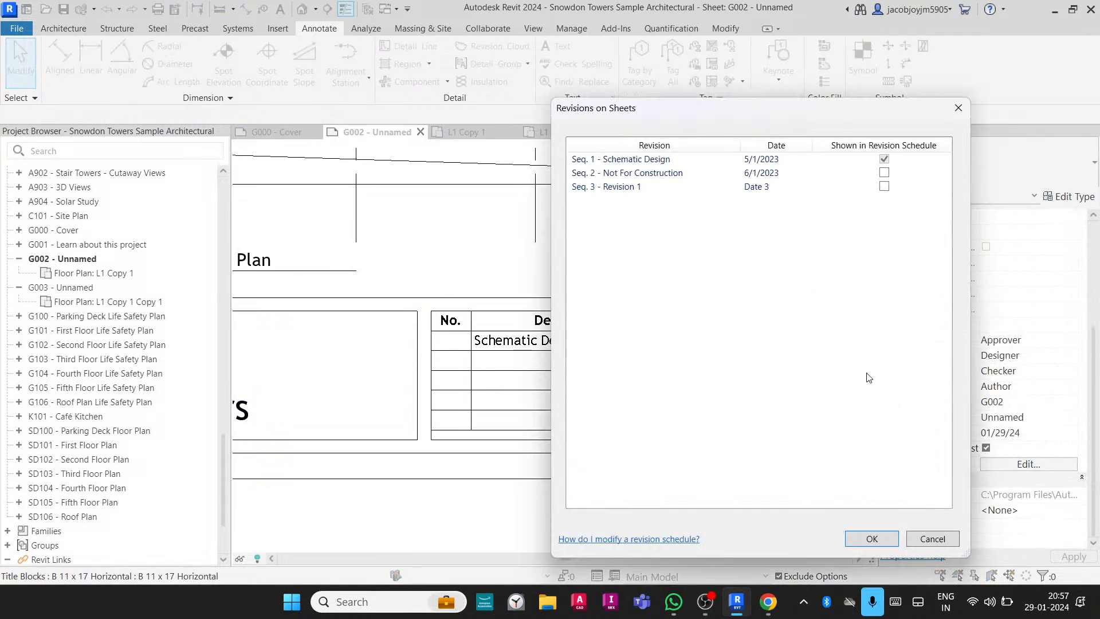
pyautogui.click(884, 160)
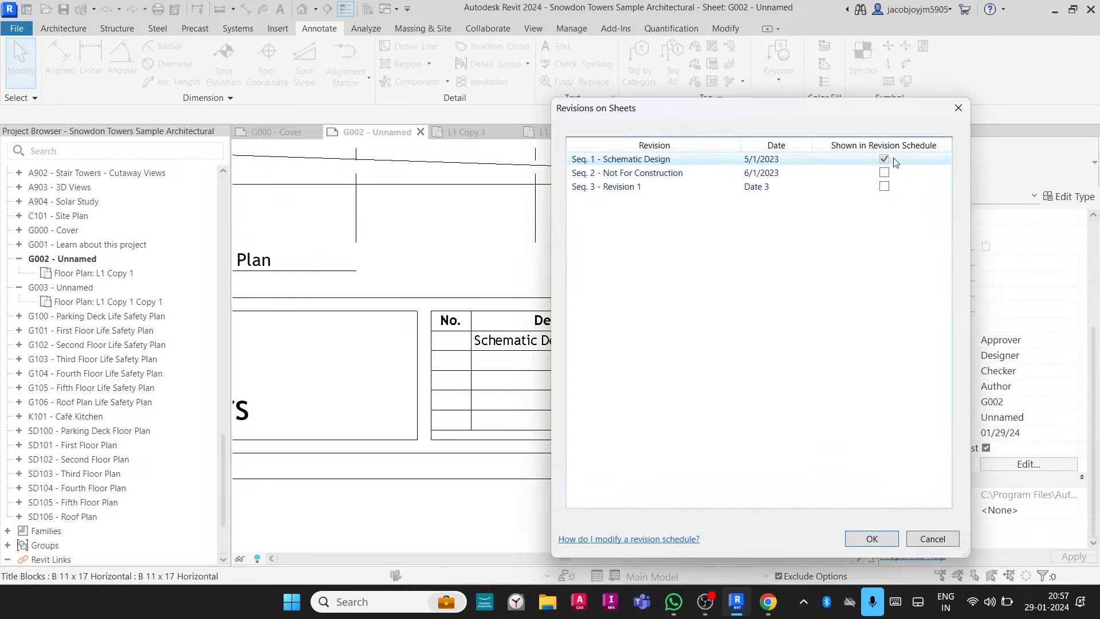
pyautogui.click(880, 541)
pyautogui.scroll(-5, 747, 457)
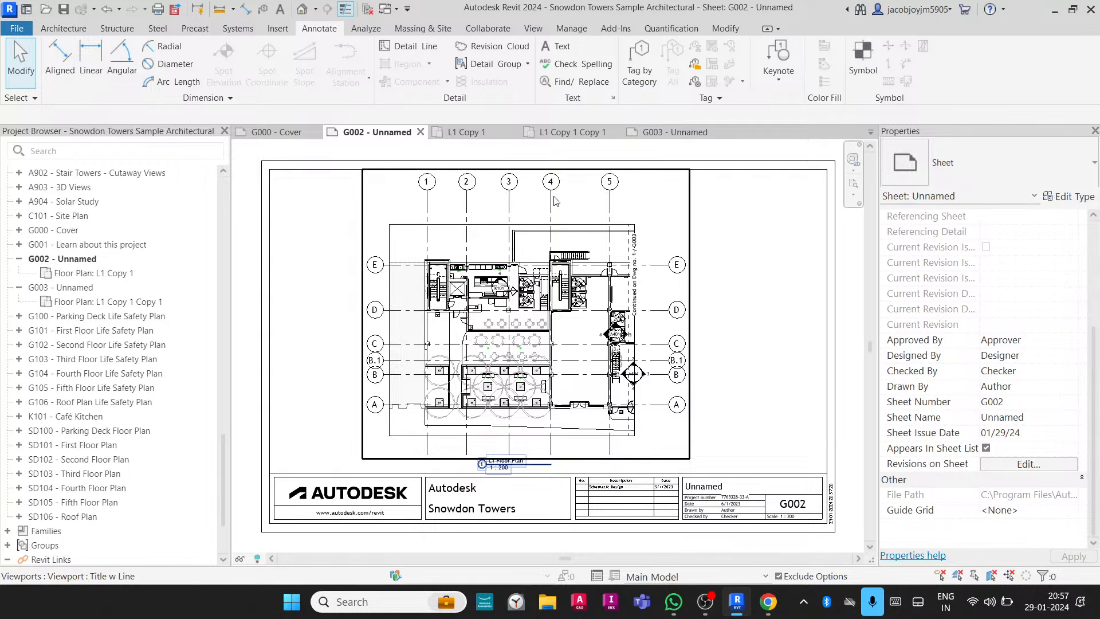
# Set sequence 1, Schematic Design, to show Cloud and Tag in the sheet revisions and check the cloud around the grid E bubble.
pyautogui.scroll(3, 346, 235)
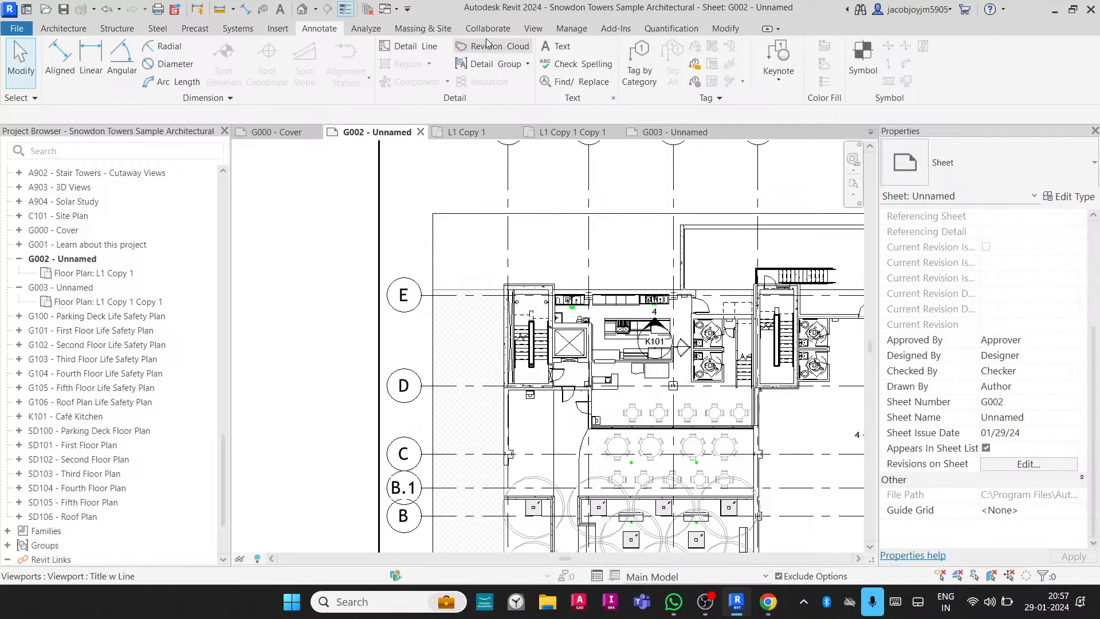
pyautogui.click(532, 29)
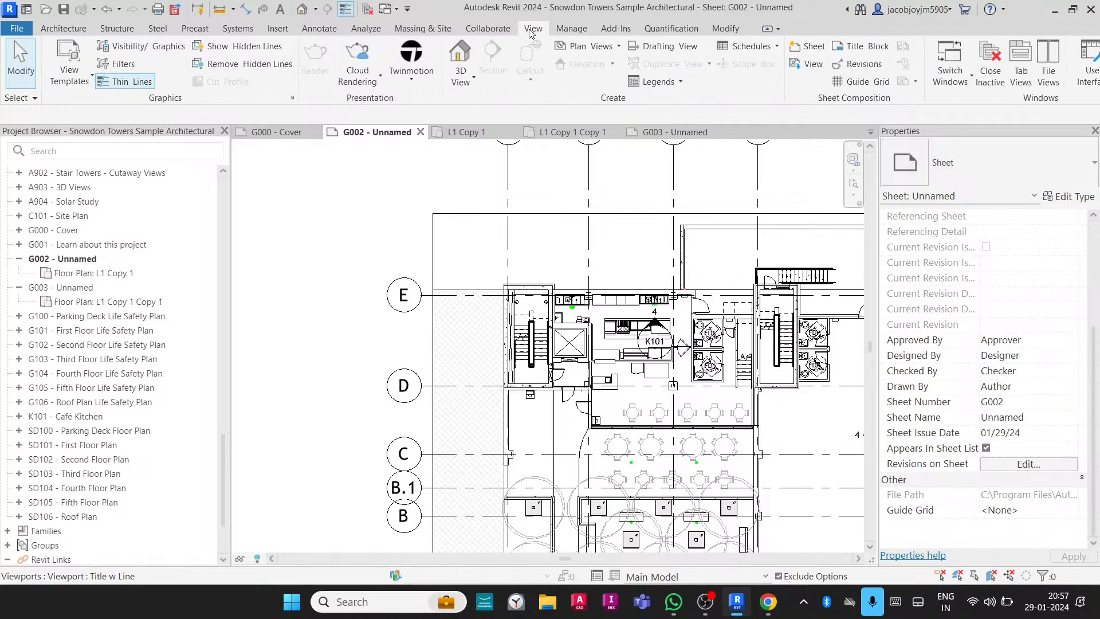
pyautogui.click(859, 66)
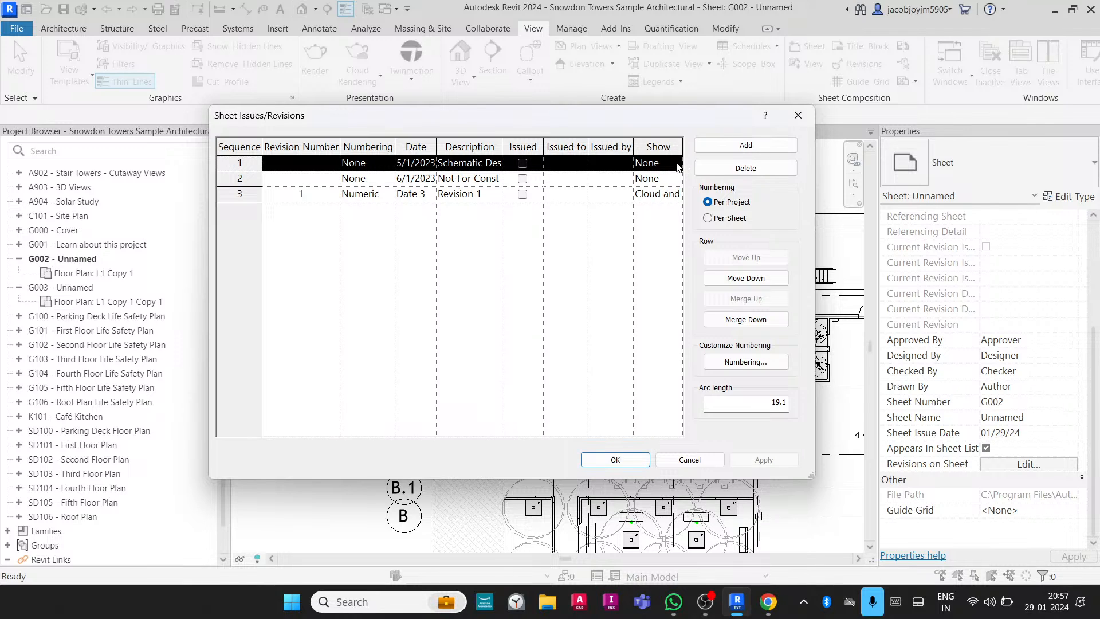
pyautogui.click(677, 166)
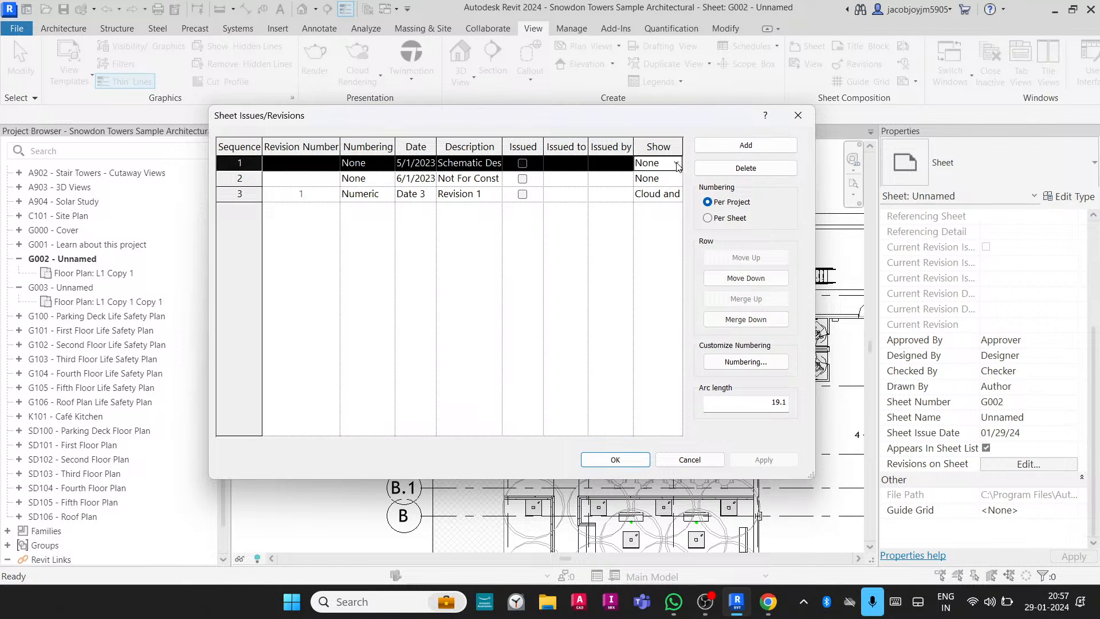
pyautogui.click(677, 166)
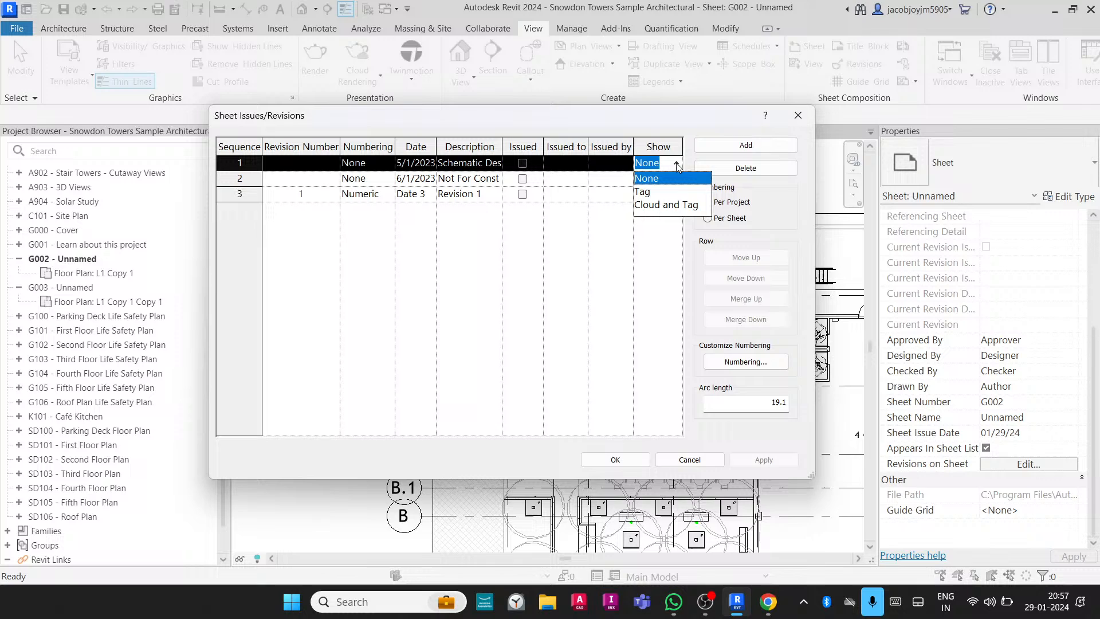
pyautogui.click(667, 205)
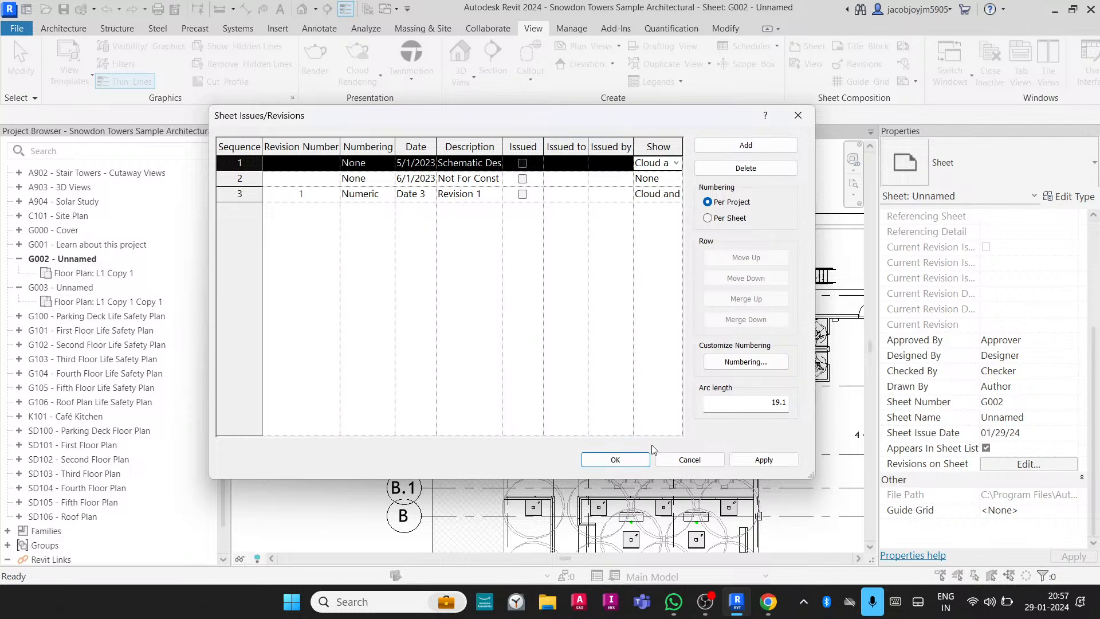
pyautogui.click(616, 459)
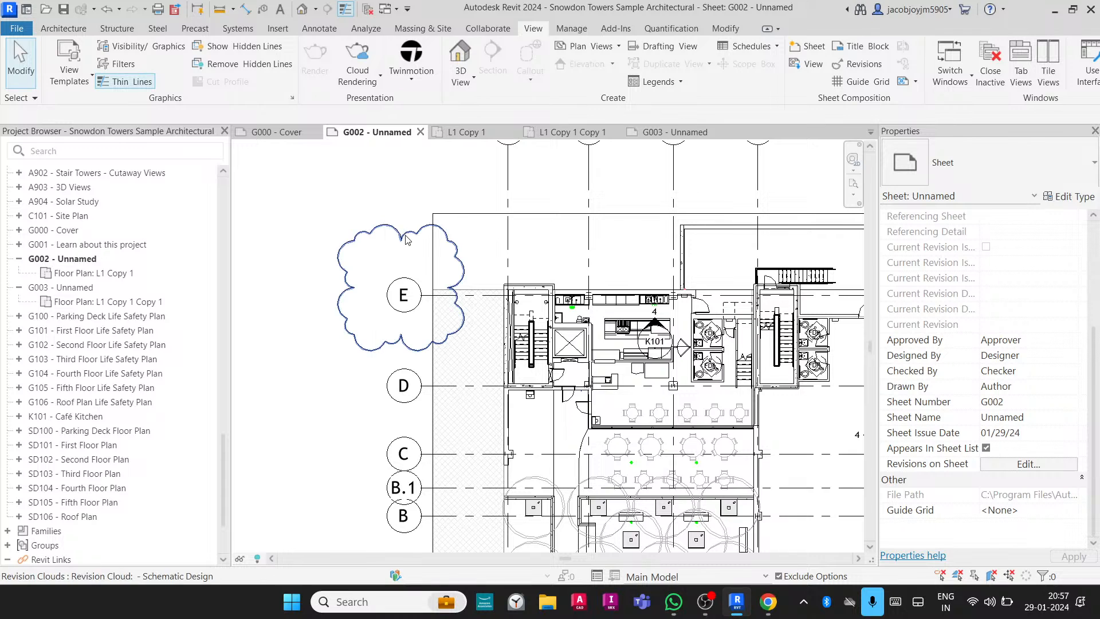
pyautogui.click(407, 239)
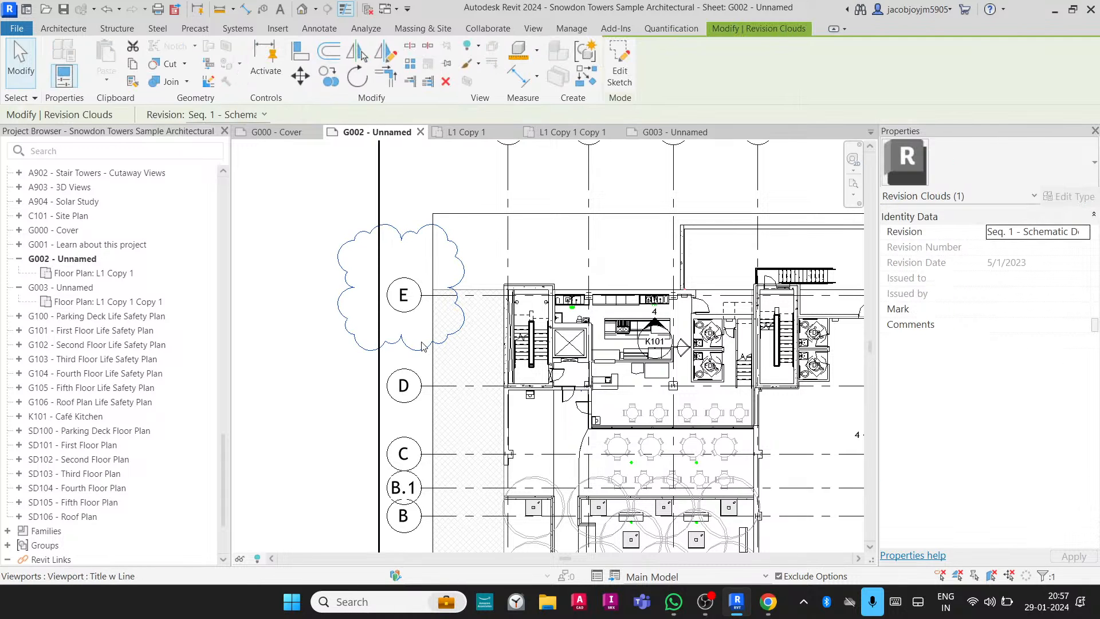
pyautogui.scroll(-2, 422, 344)
pyautogui.click(343, 268)
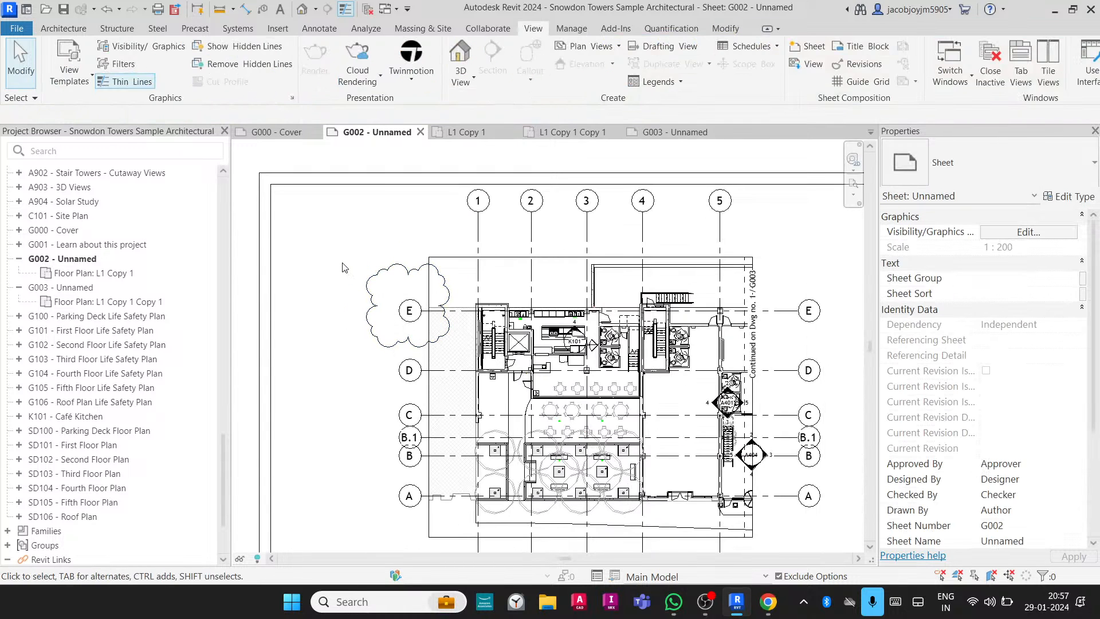
# Tag the revision cloud around the grid E bubble by category, with an attached-end leader.
pyautogui.click(322, 30)
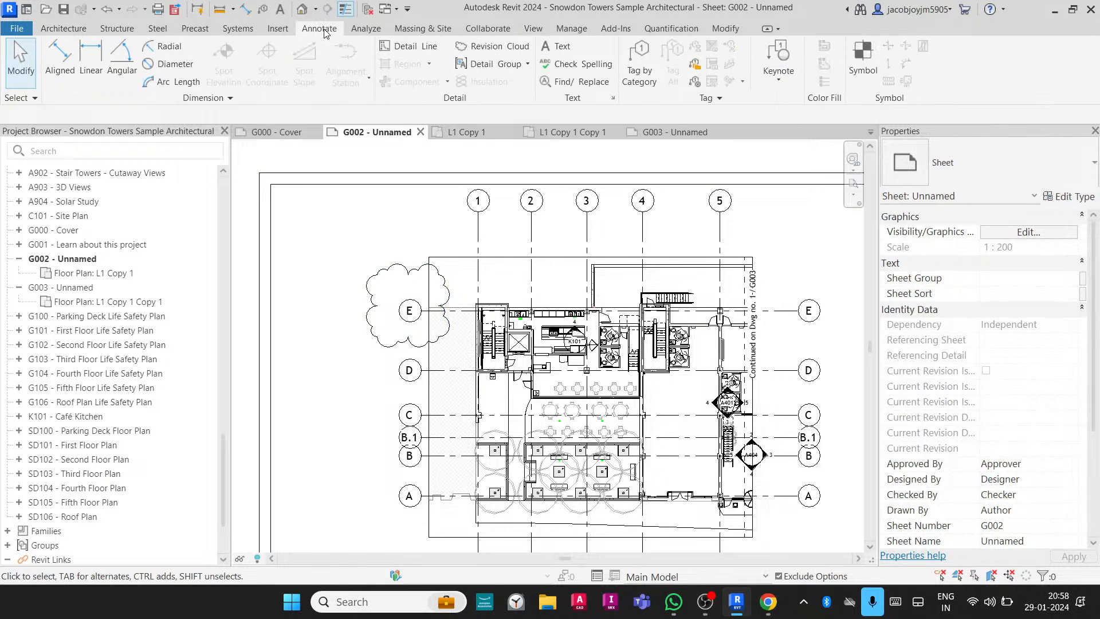
pyautogui.click(639, 63)
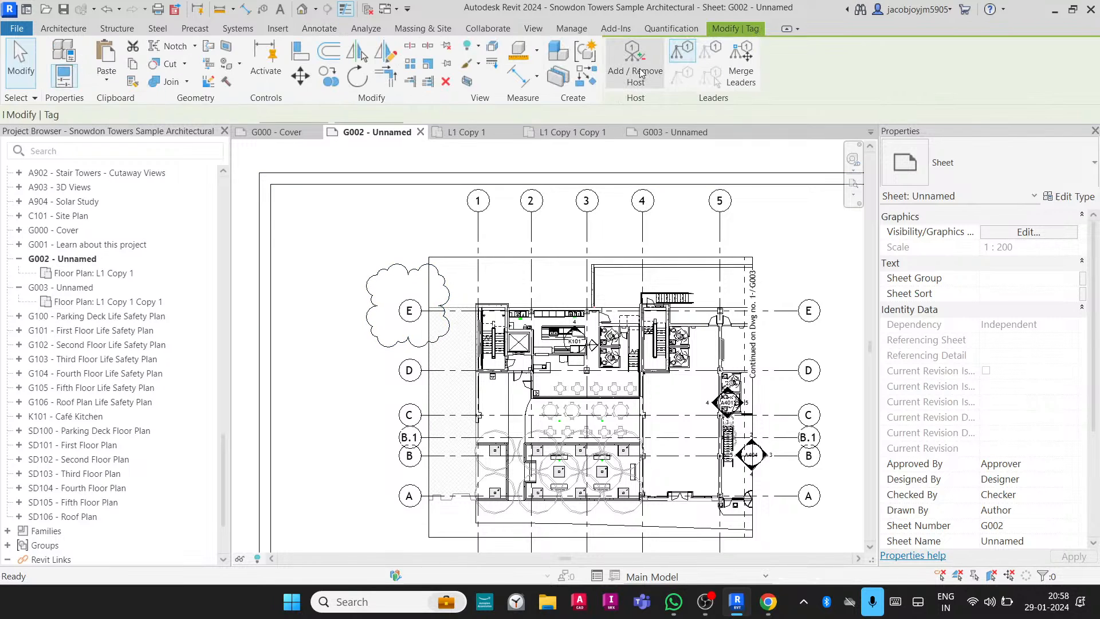
pyautogui.click(375, 268)
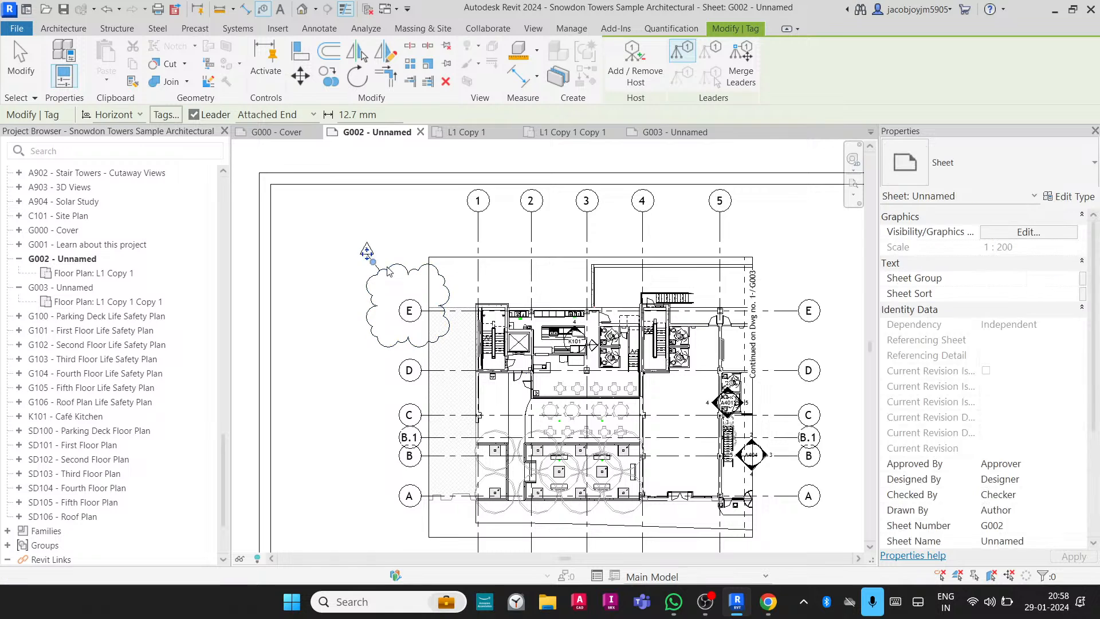
pyautogui.scroll(4, 373, 257)
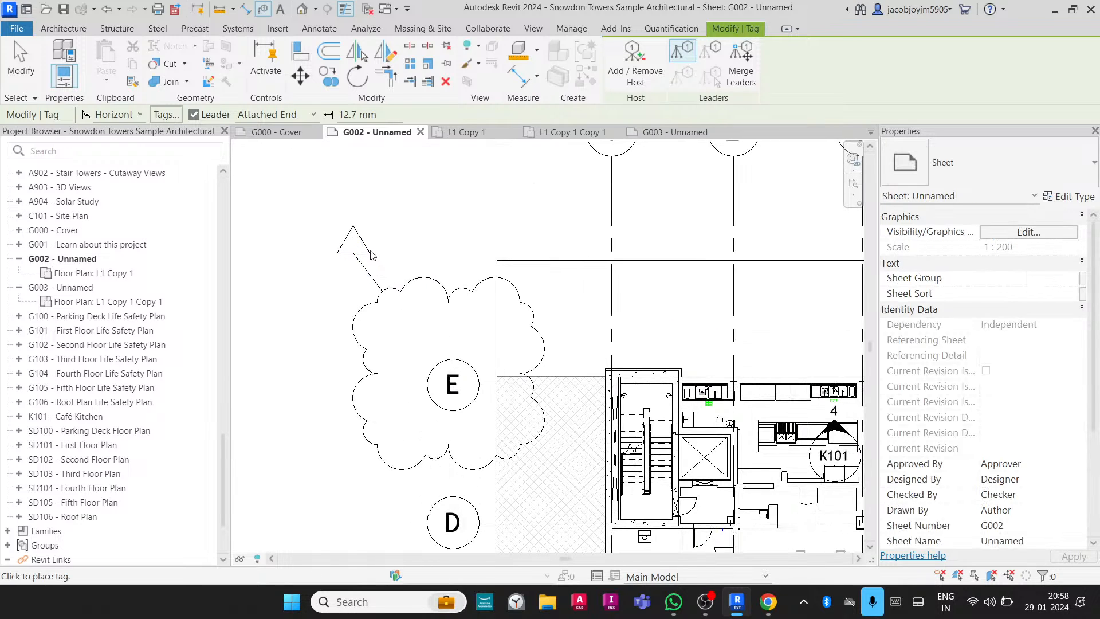
pyautogui.press('Escape')
# Open the revision cloud tag's family for editing, inspect its label parameters and close the family without changes.
pyautogui.click(365, 242)
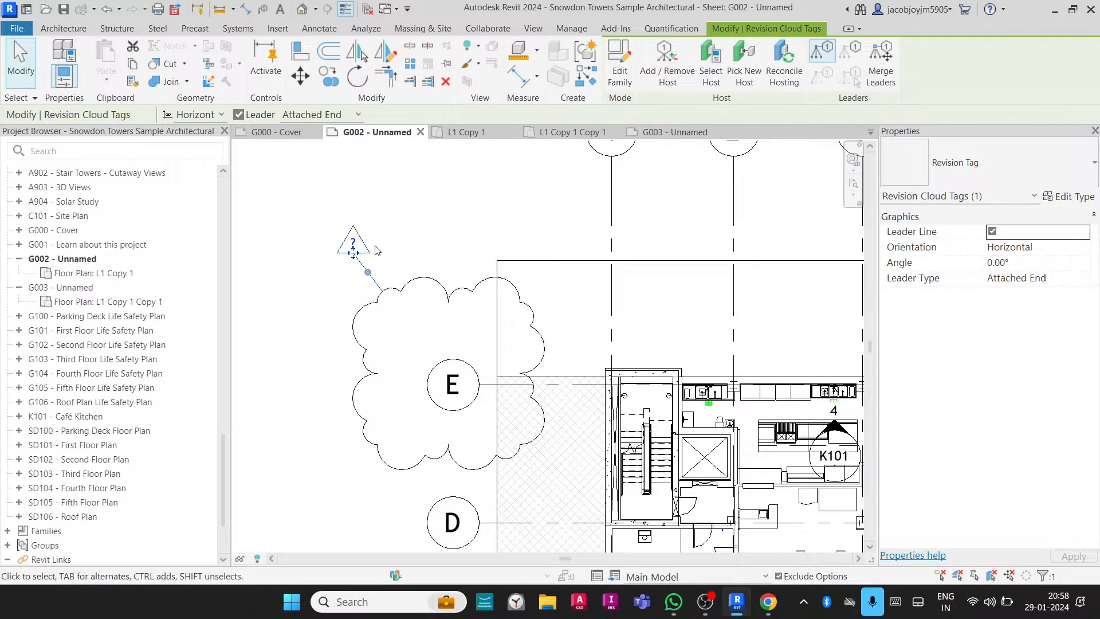
pyautogui.scroll(1, 351, 255)
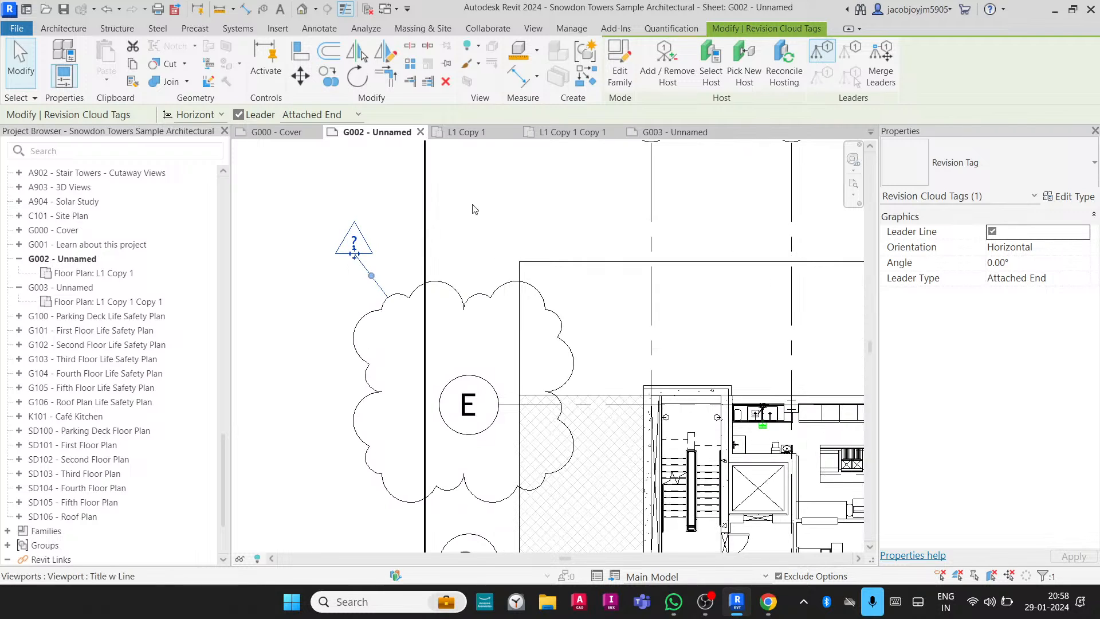
pyautogui.click(620, 63)
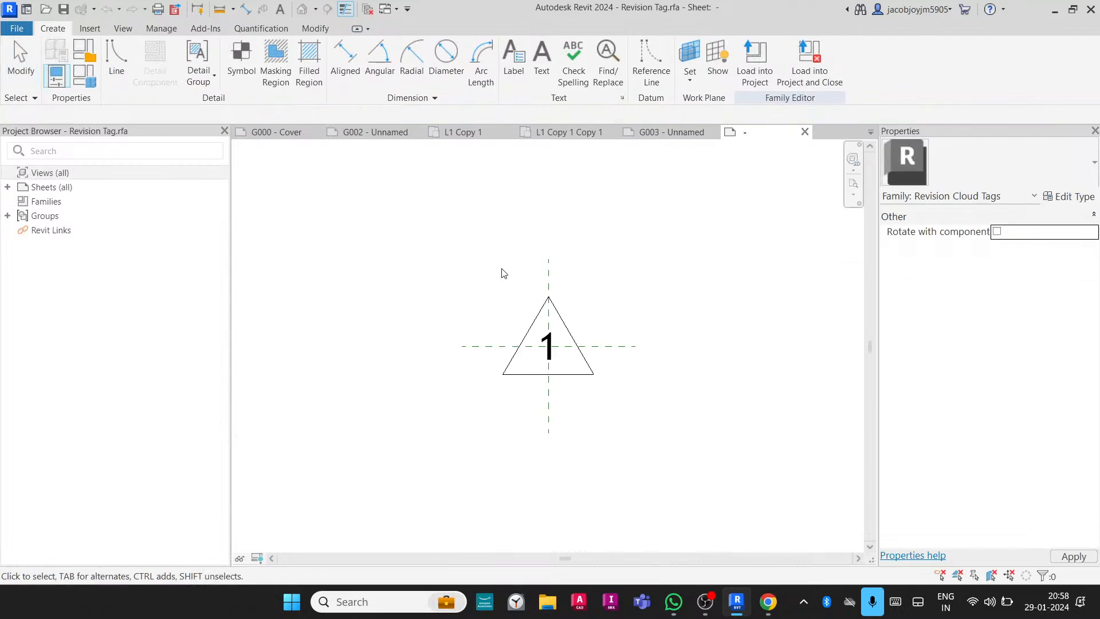
pyautogui.click(551, 350)
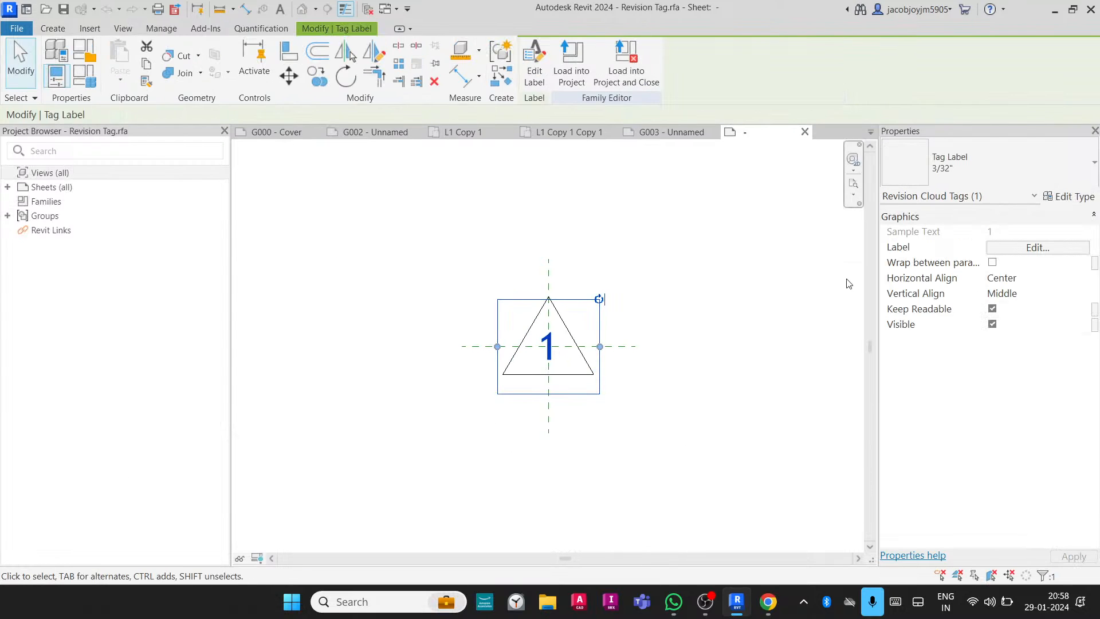
pyautogui.click(1038, 246)
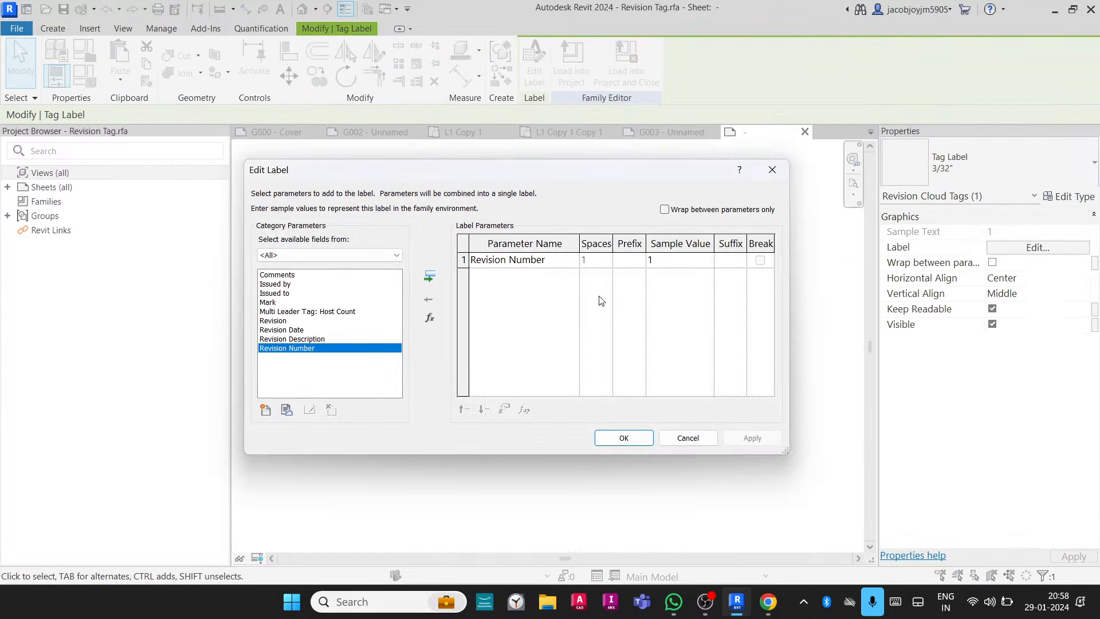
pyautogui.click(461, 260)
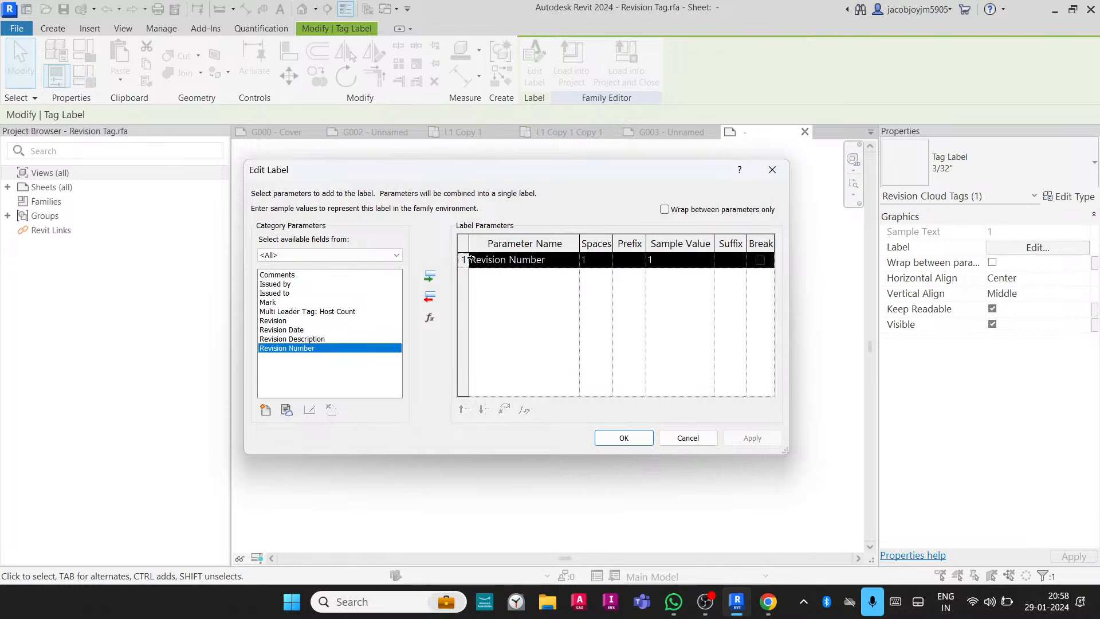
pyautogui.click(773, 170)
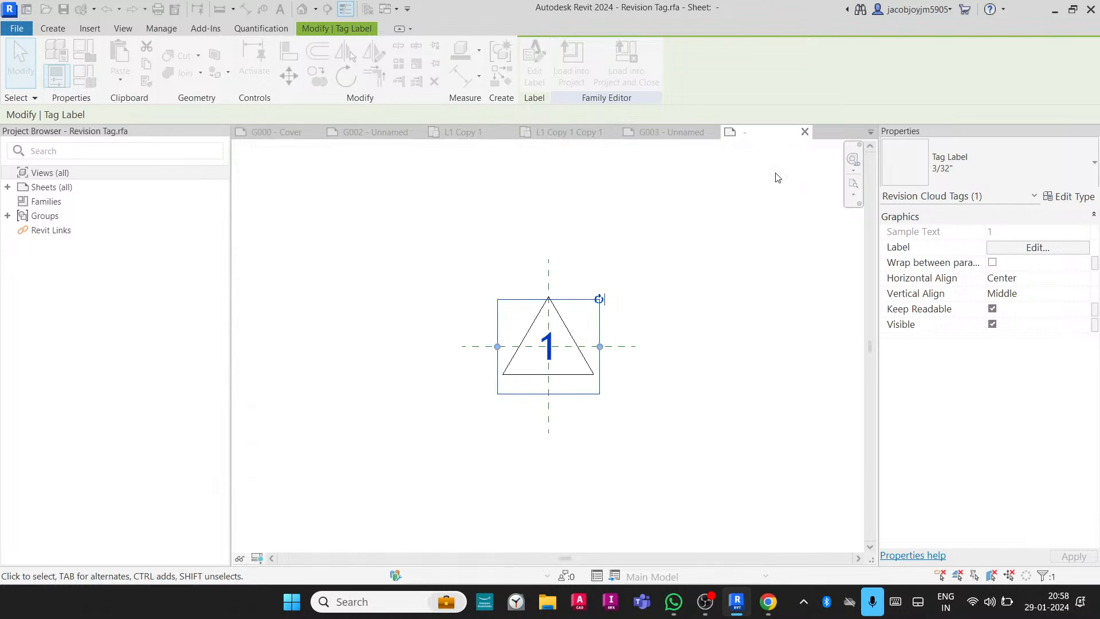
pyautogui.click(683, 226)
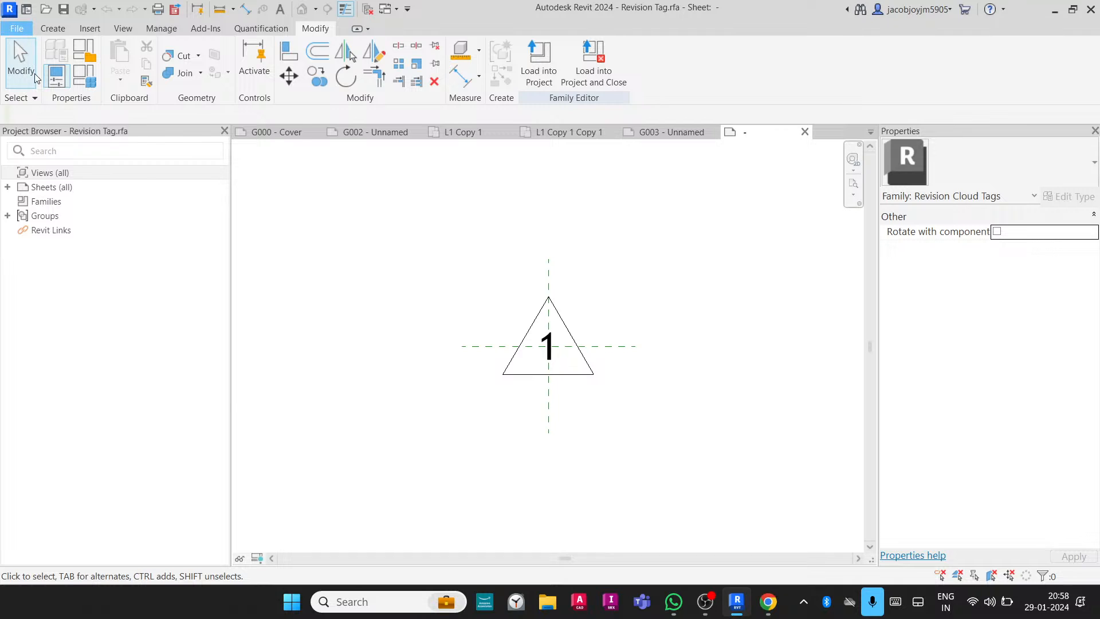
pyautogui.click(17, 28)
pyautogui.click(619, 336)
pyautogui.click(580, 308)
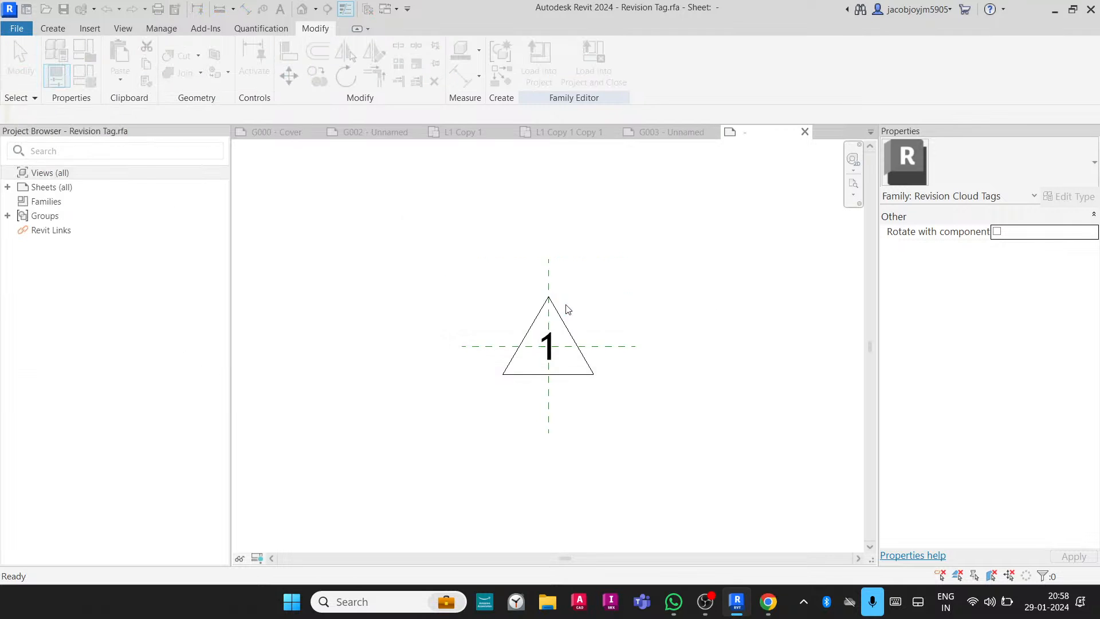
# Examine the revision tag beside the grid E cloud on sheet G002 and the sheet as a whole.
pyautogui.scroll(-2, 561, 305)
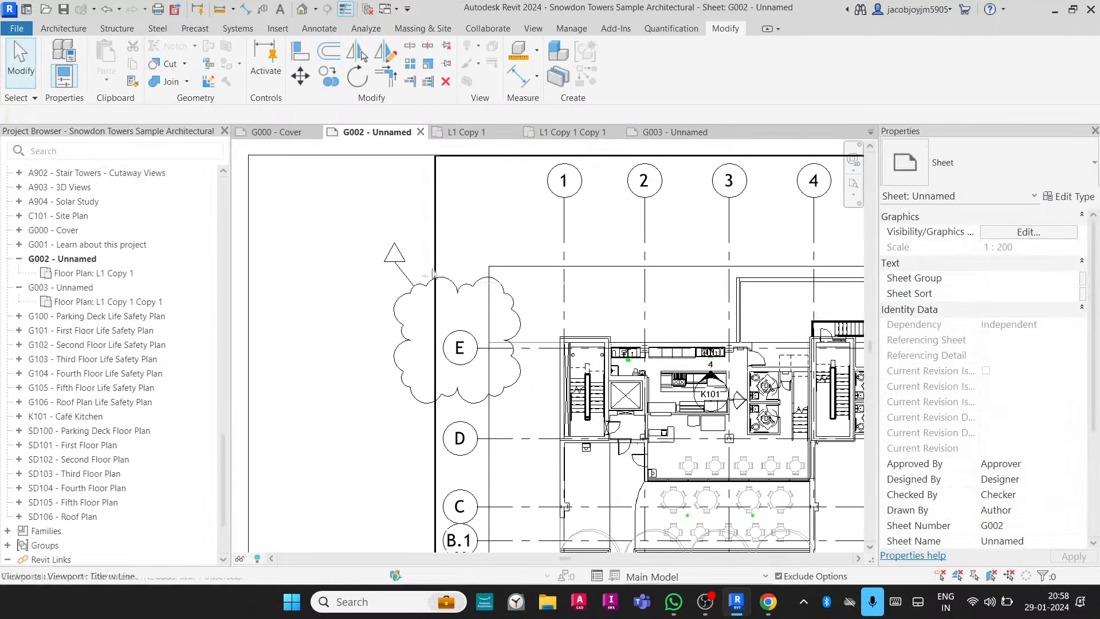
pyautogui.click(390, 262)
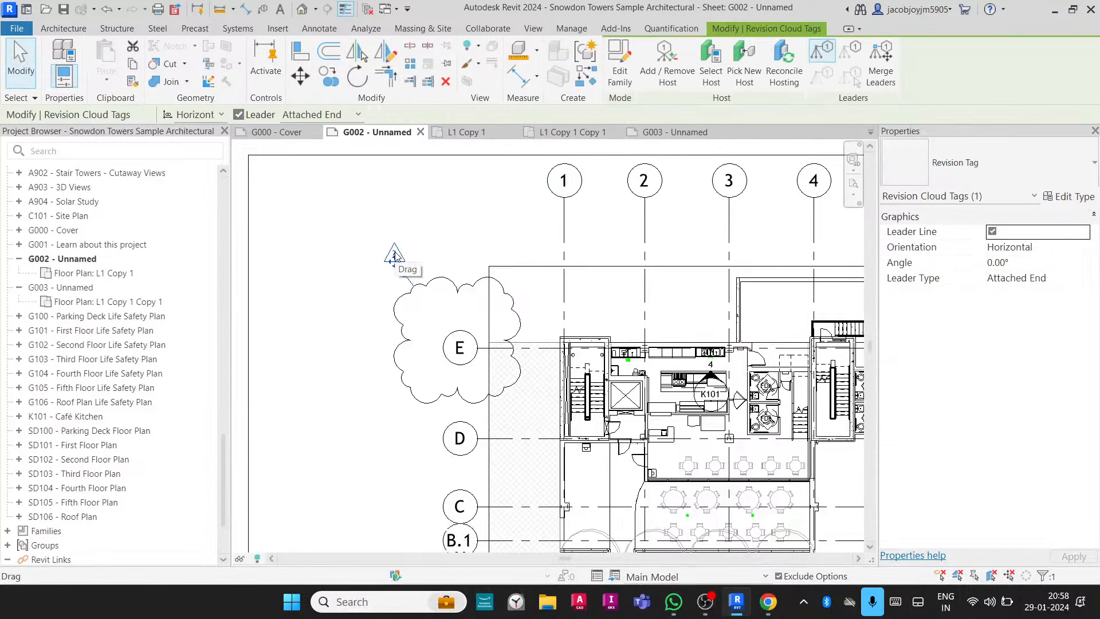
pyautogui.scroll(5, 394, 256)
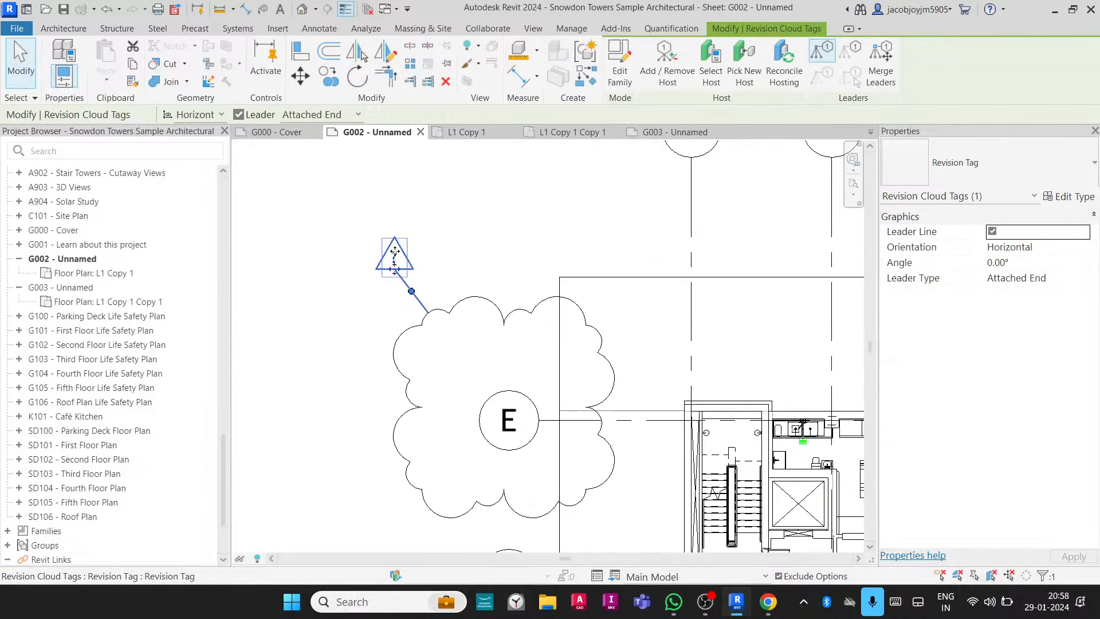
pyautogui.scroll(-8, 395, 249)
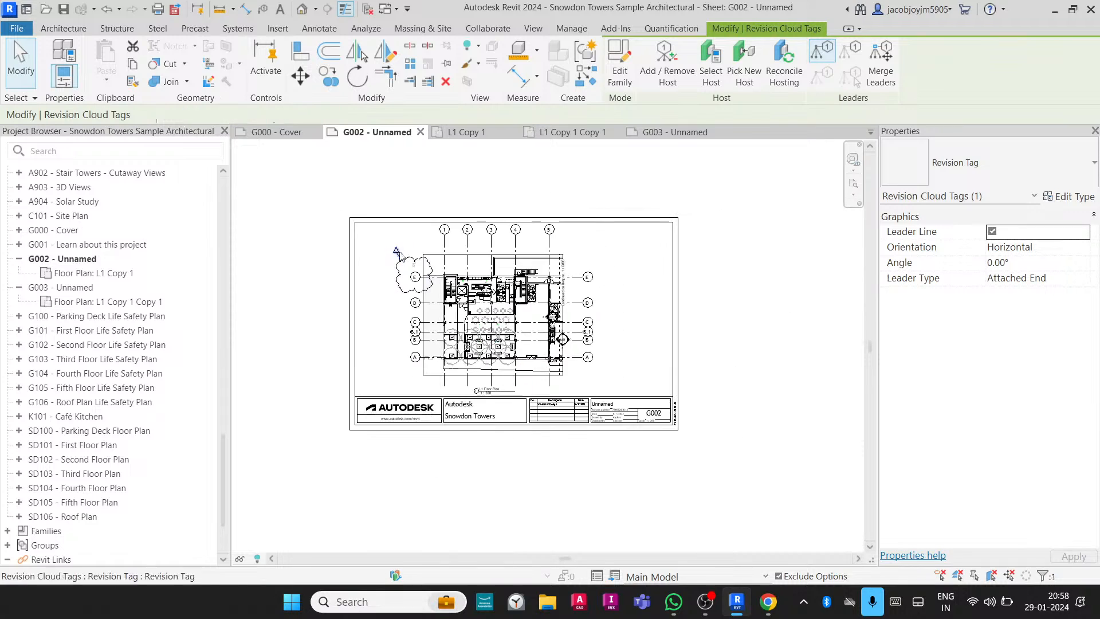
pyautogui.press('Escape')
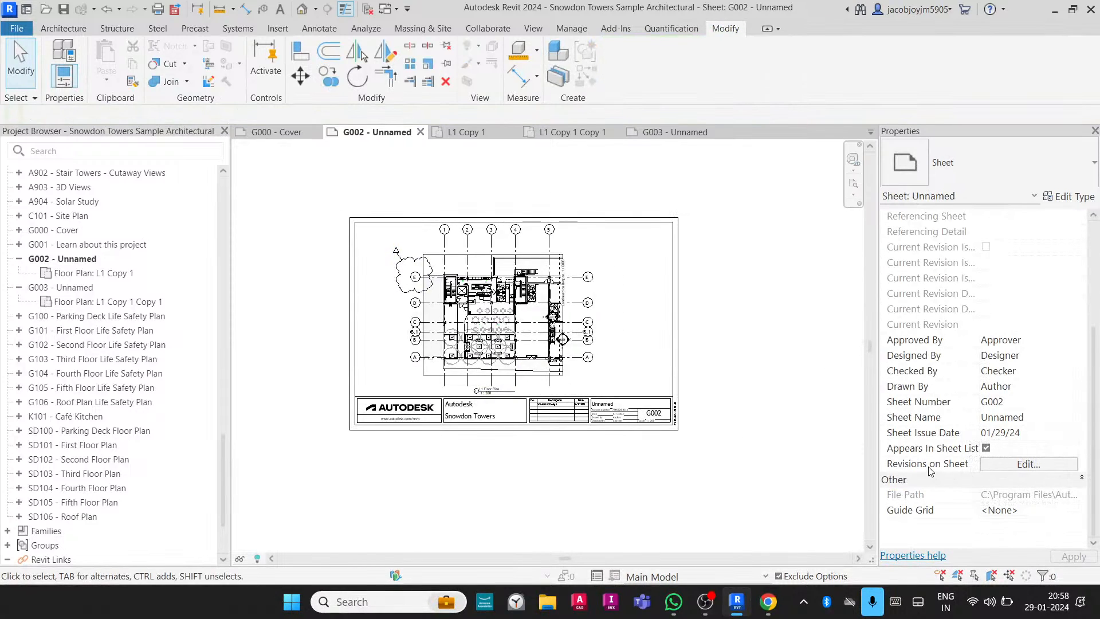
# Try to exclude Seq. 1 - Schematic Design from sheet G002's revision schedule.
pyautogui.click(1014, 467)
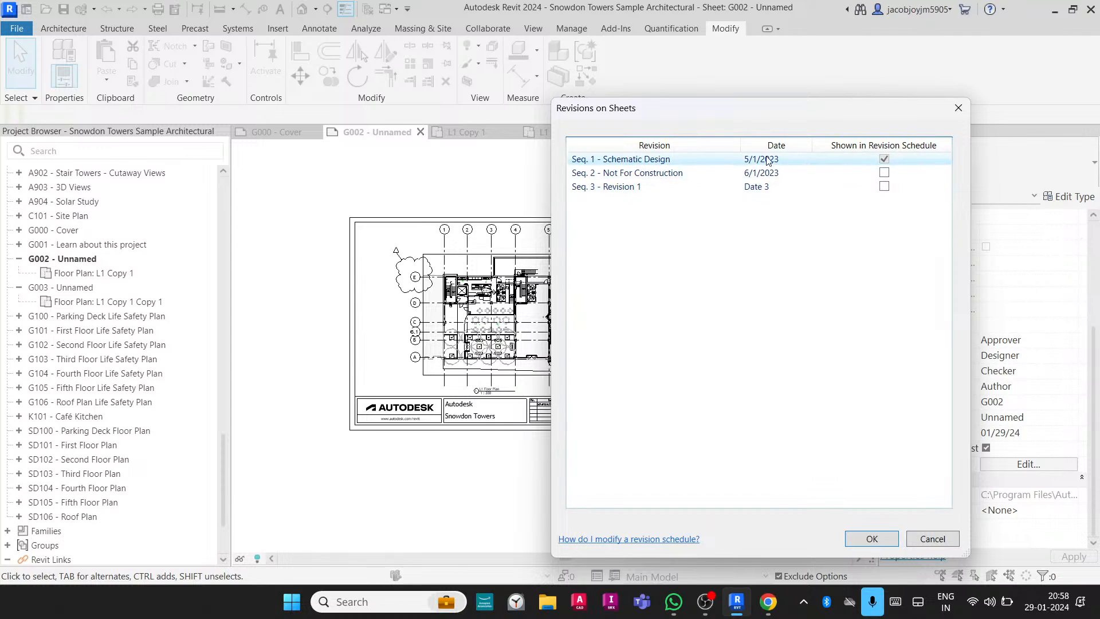
pyautogui.click(886, 160)
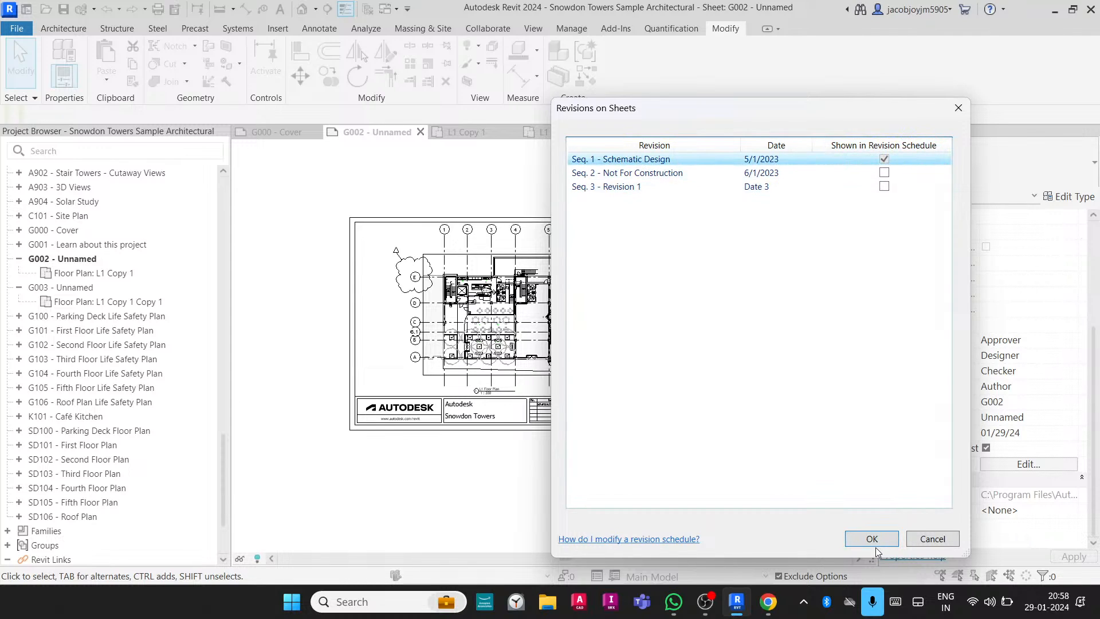
pyautogui.click(958, 107)
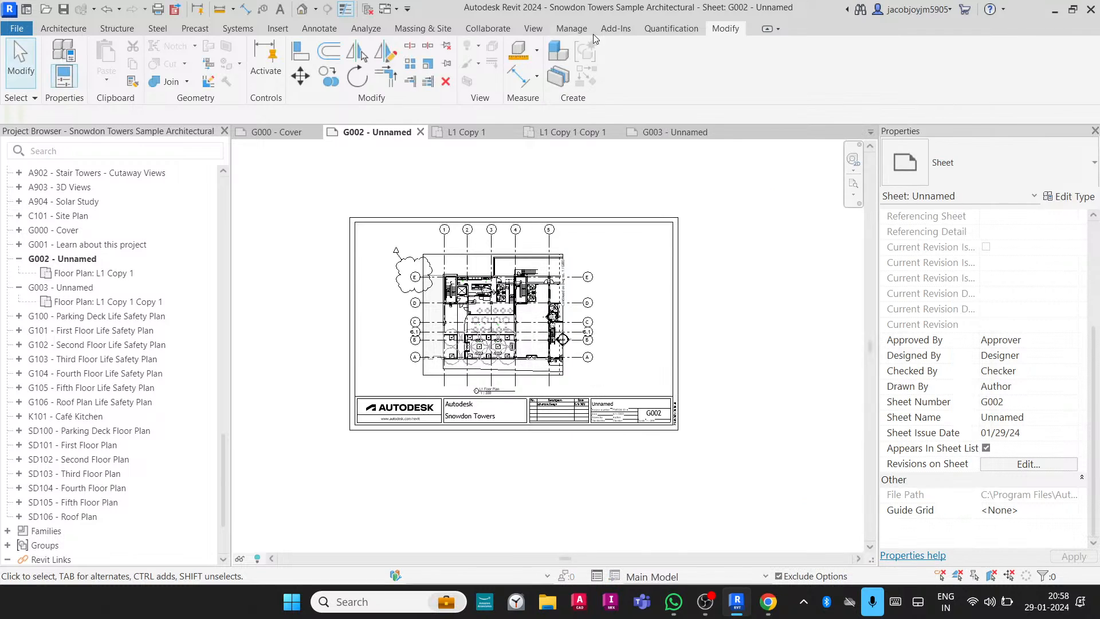
# Open the project's sheet issues/revisions settings and check the Numeric sequence in the customizable numbering sequences.
pyautogui.click(533, 28)
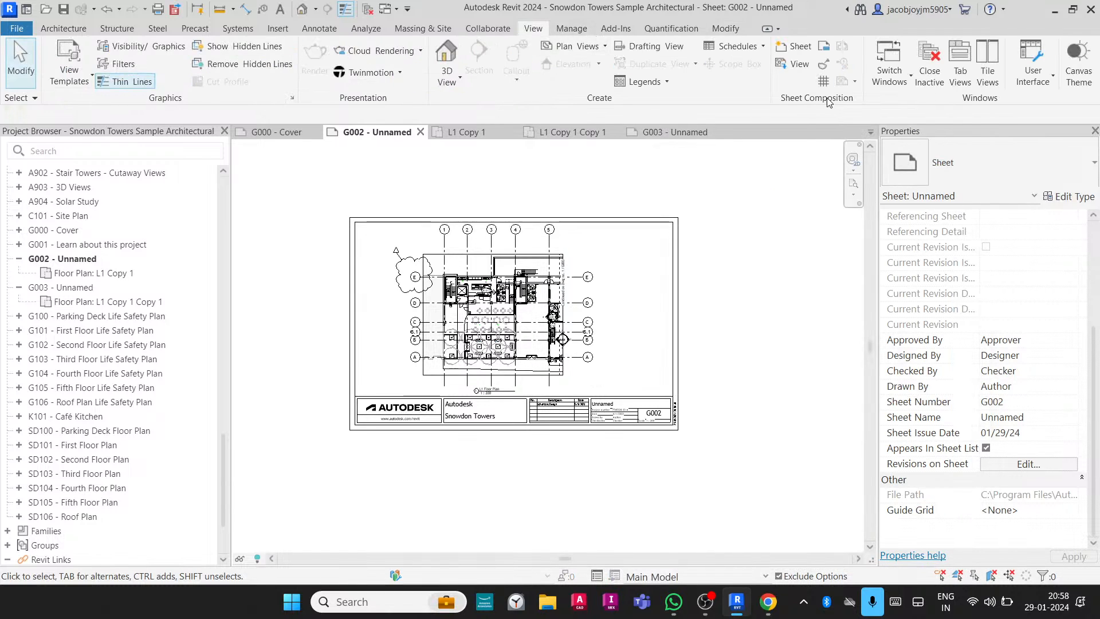
pyautogui.click(825, 62)
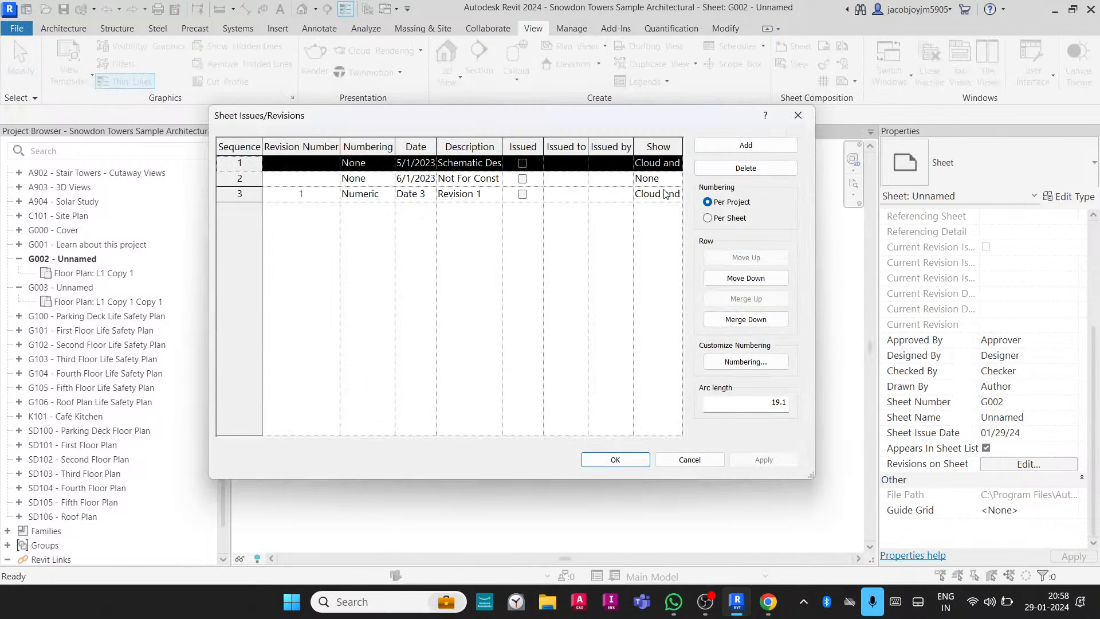
pyautogui.click(305, 166)
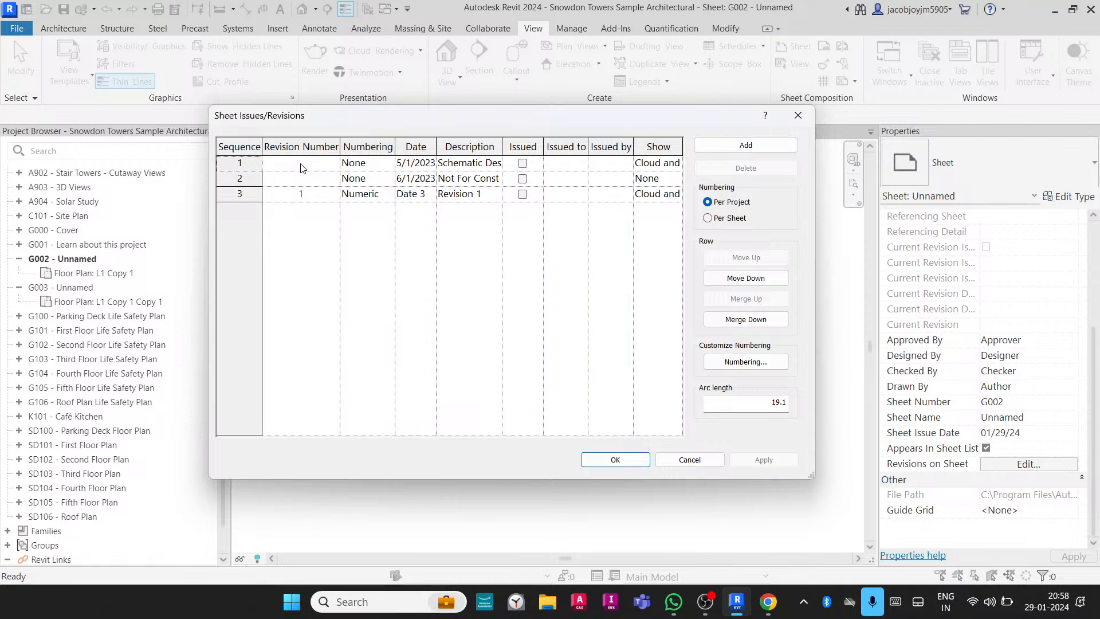
pyautogui.click(267, 166)
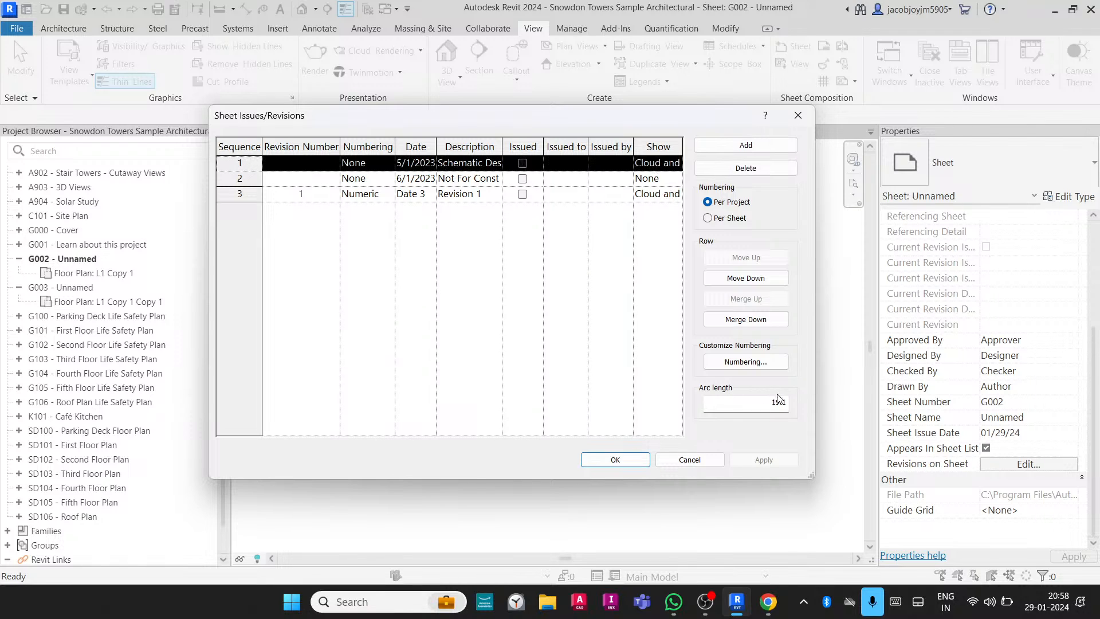
pyautogui.click(766, 369)
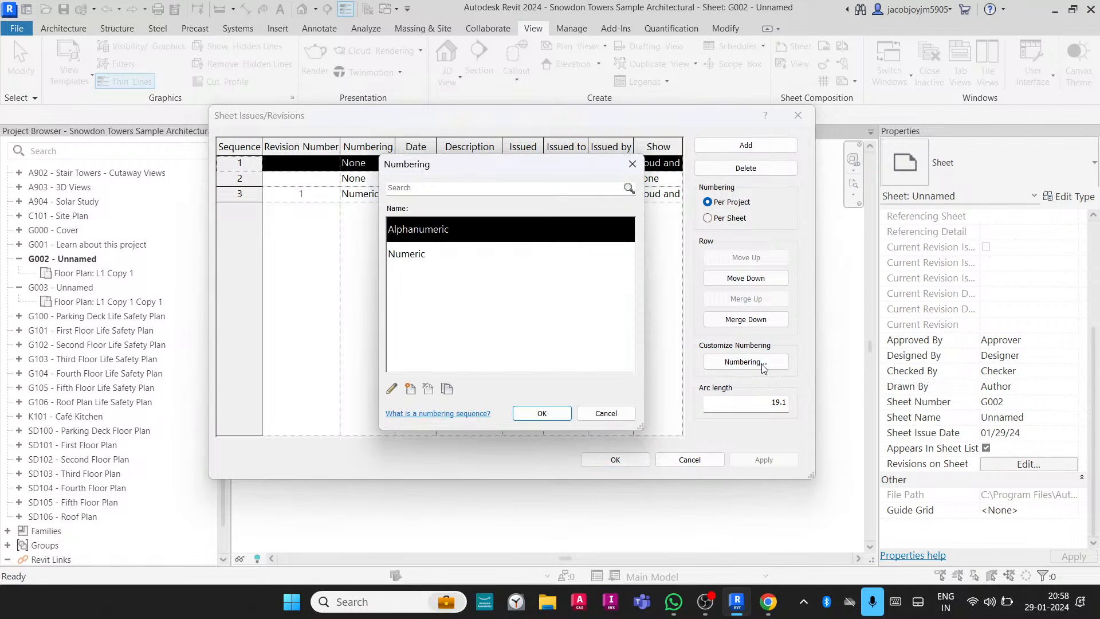
pyautogui.click(415, 260)
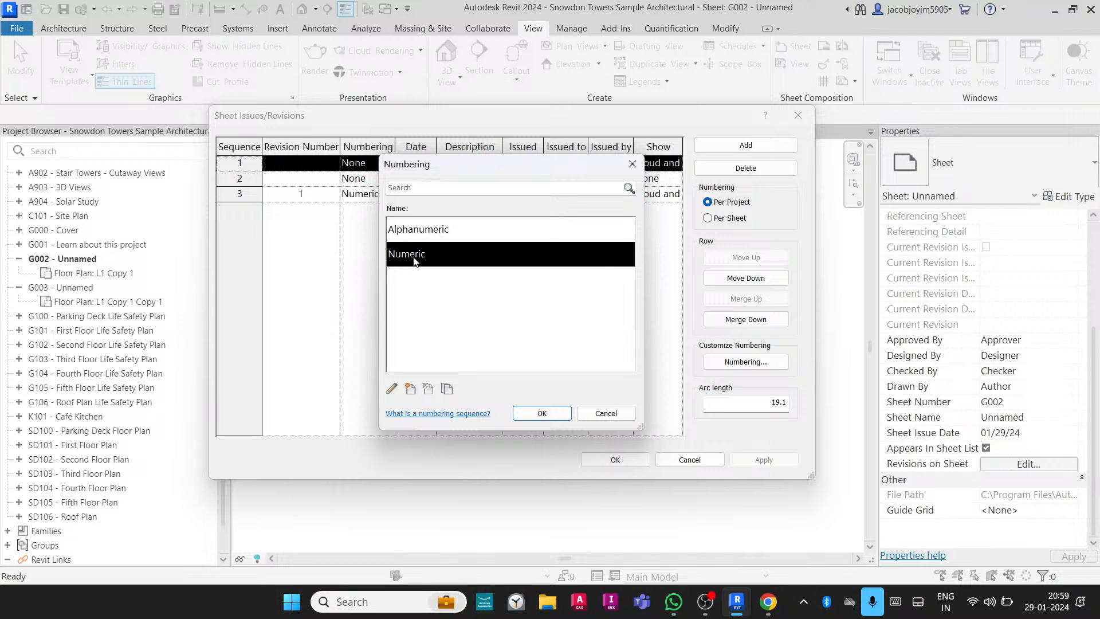
pyautogui.click(542, 413)
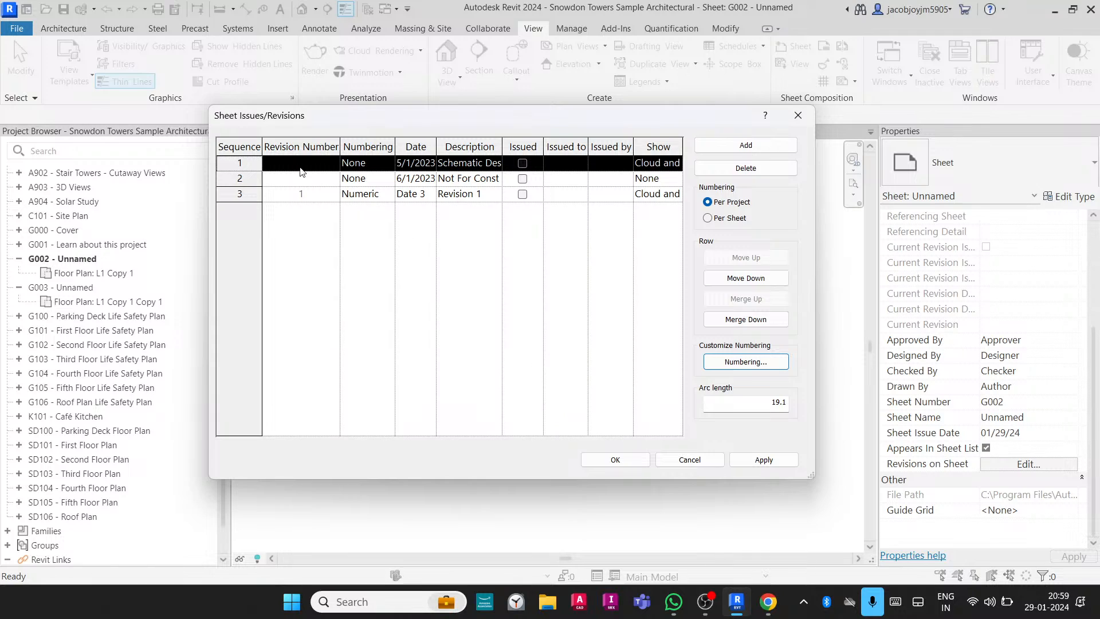
# Set the numbering of the Schematic Design and Not For Construction revisions to Numeric and check the tag beside the grid E cloud.
pyautogui.click(281, 181)
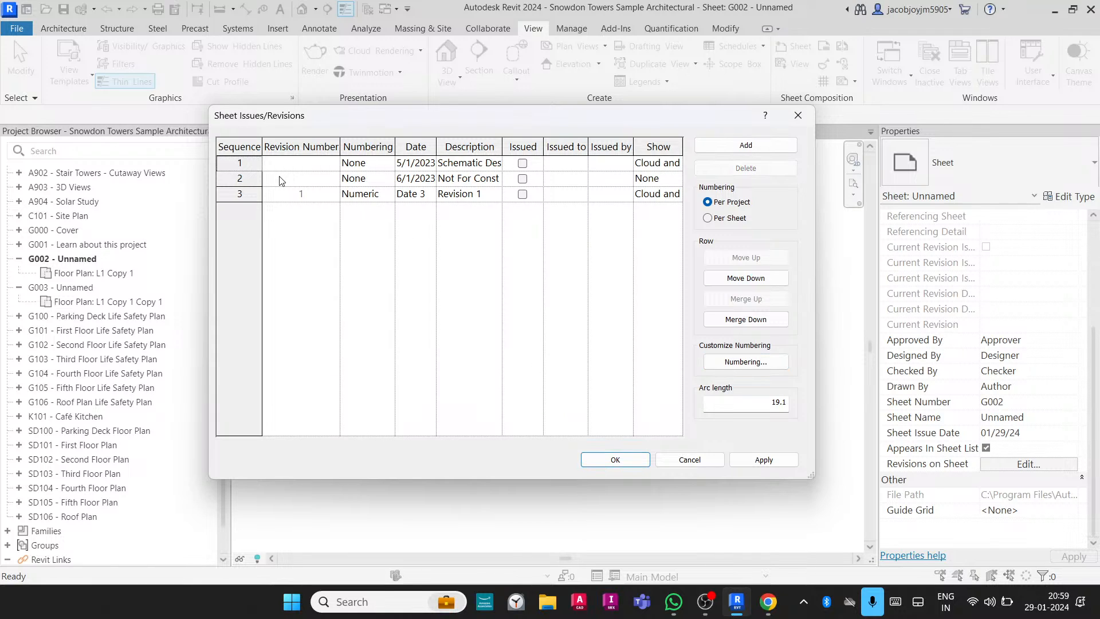
pyautogui.click(390, 164)
pyautogui.click(372, 193)
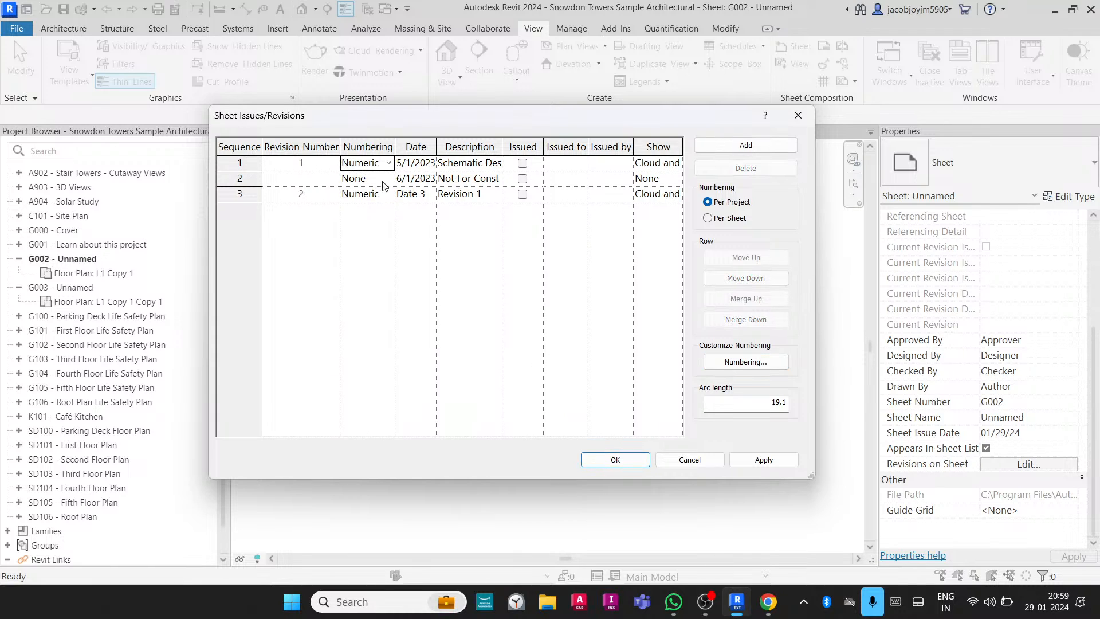
pyautogui.click(388, 179)
pyautogui.click(389, 178)
pyautogui.click(368, 209)
pyautogui.click(614, 459)
pyautogui.scroll(6, 380, 253)
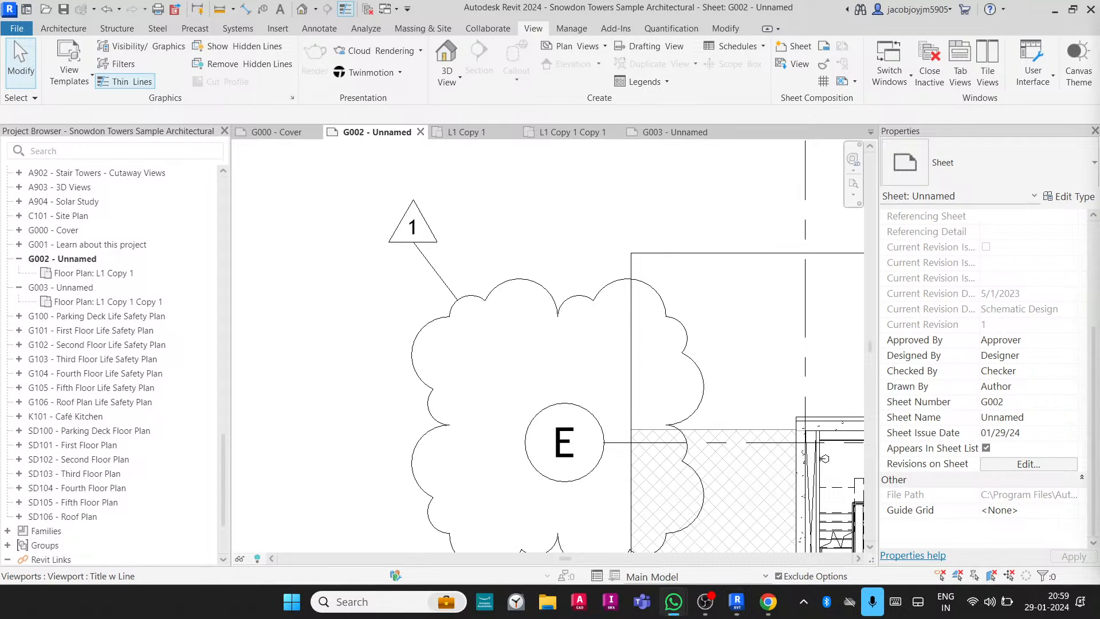
pyautogui.middleClick(492, 200)
pyautogui.middleClick(492, 200)
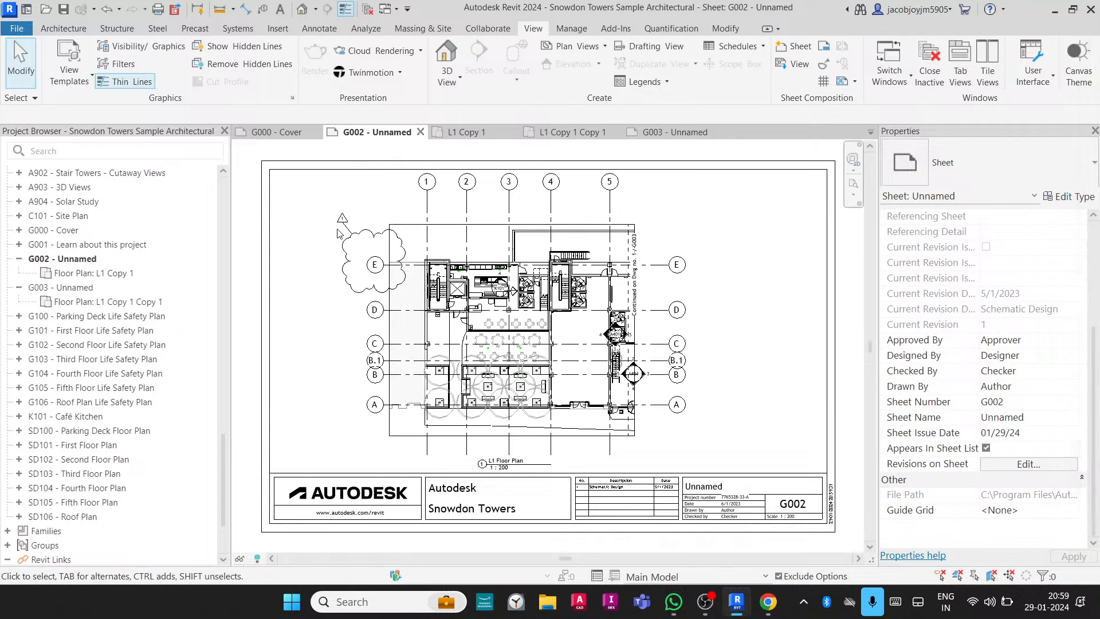
# Inspect the revision assigned to the grid E cloud and the revisions listed for sheet G002's schedule, without changing them.
pyautogui.click(390, 237)
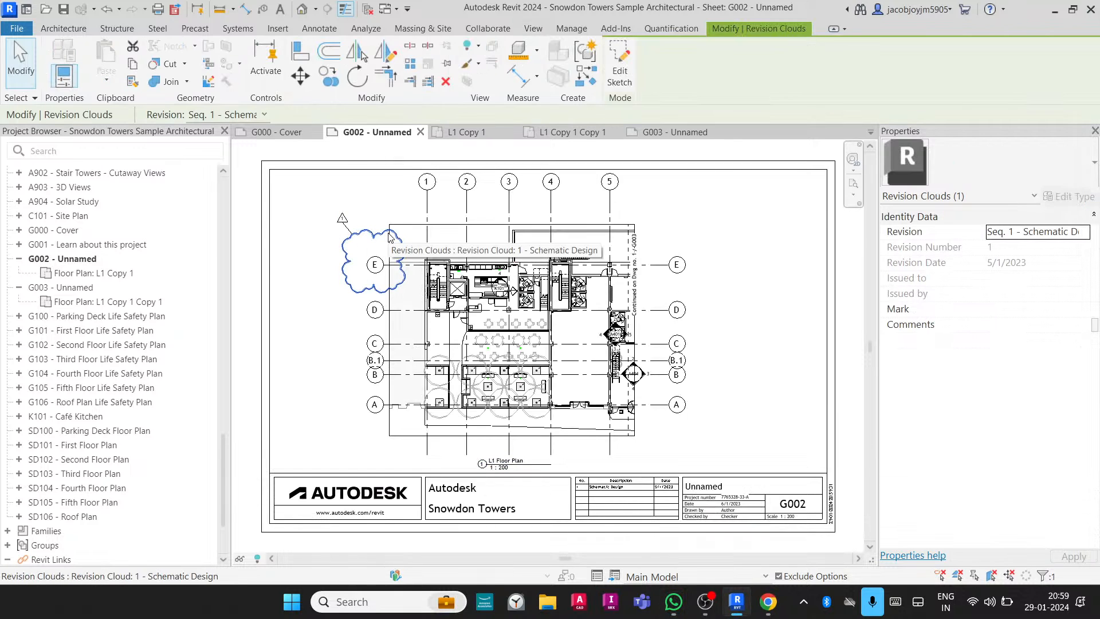
pyautogui.click(1085, 237)
pyautogui.click(1084, 236)
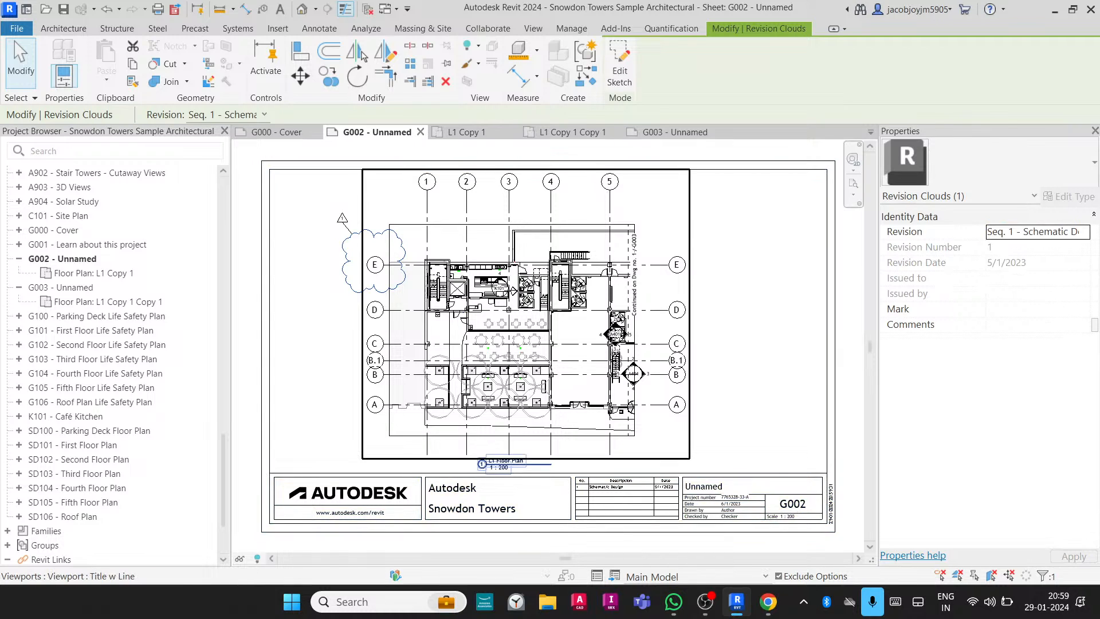
pyautogui.click(788, 311)
pyautogui.scroll(-4, 926, 422)
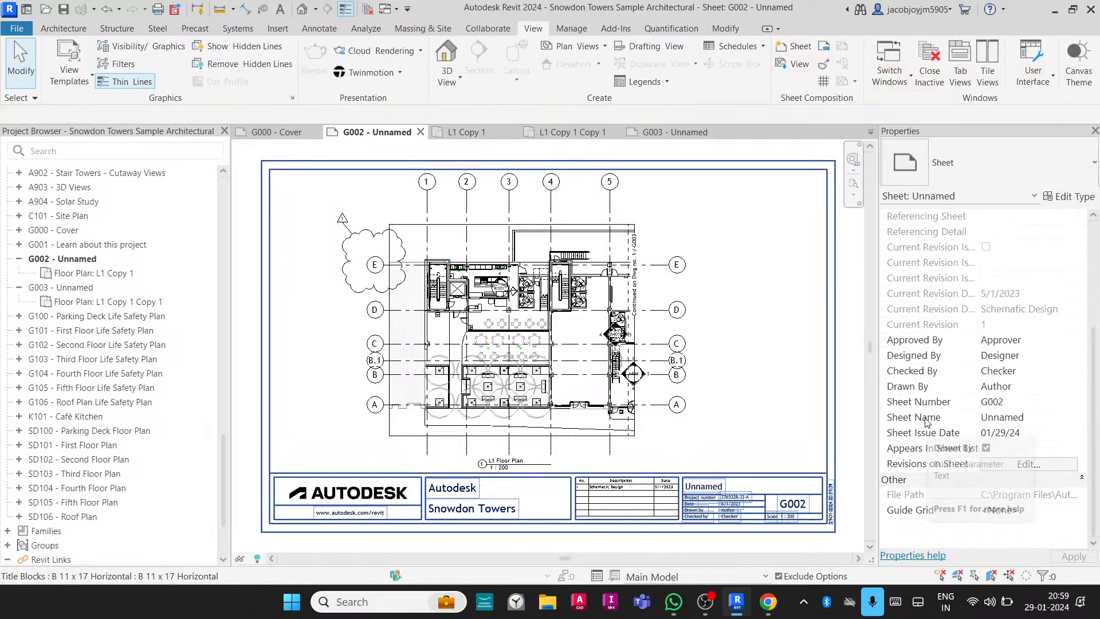
pyautogui.click(1029, 466)
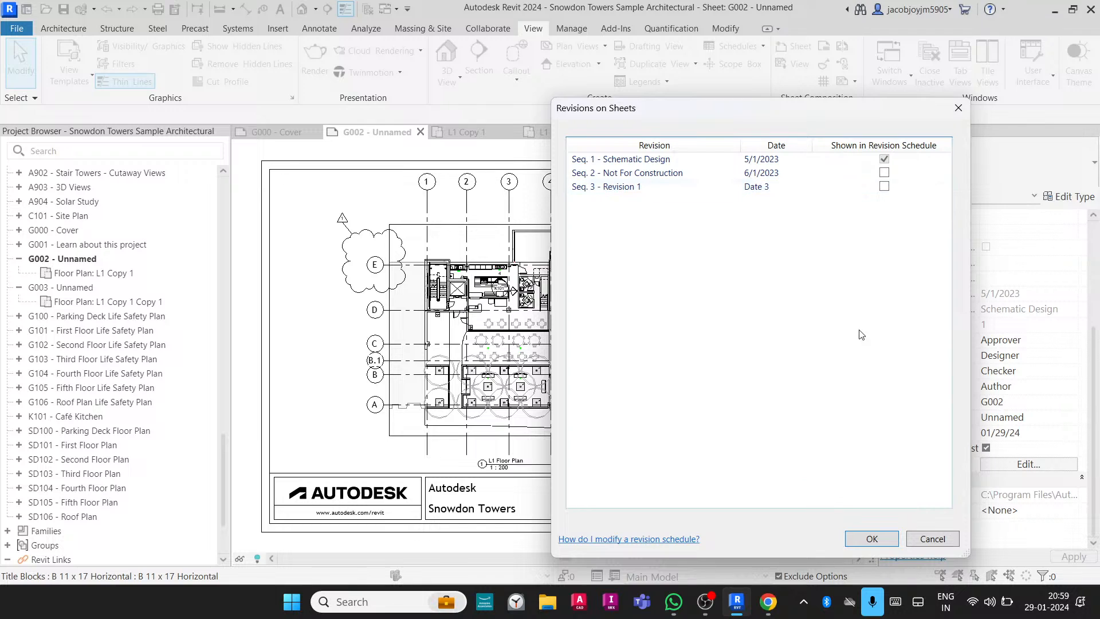
pyautogui.click(881, 538)
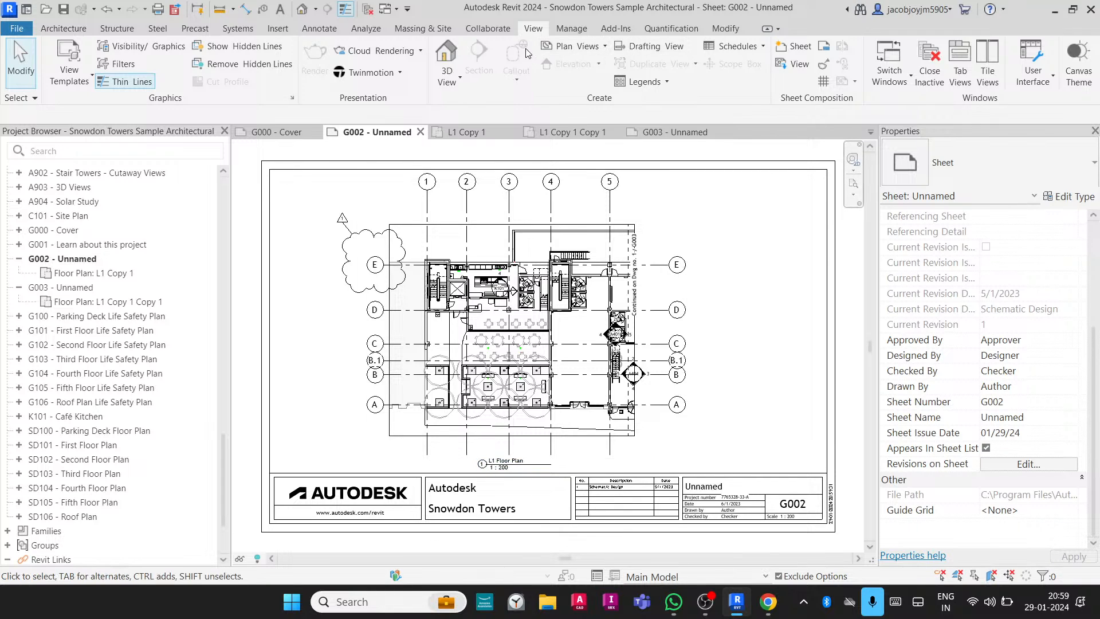
# Mark the sequence 1 Schematic Design revision as issued and check sheet G002's title block revision schedule.
pyautogui.click(824, 65)
pyautogui.click(522, 164)
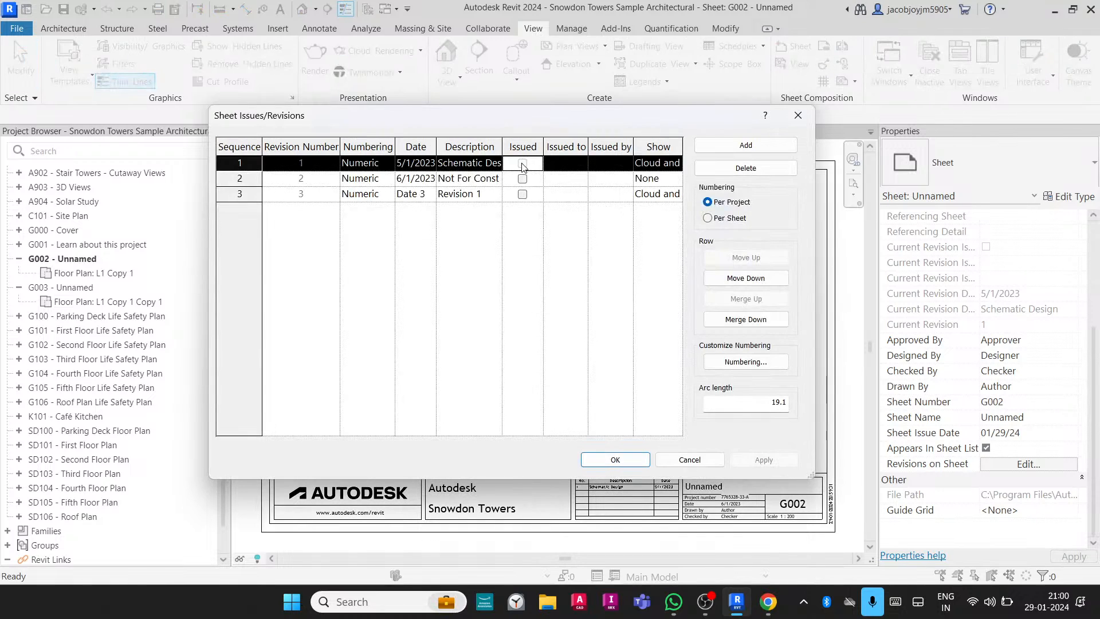
pyautogui.click(635, 460)
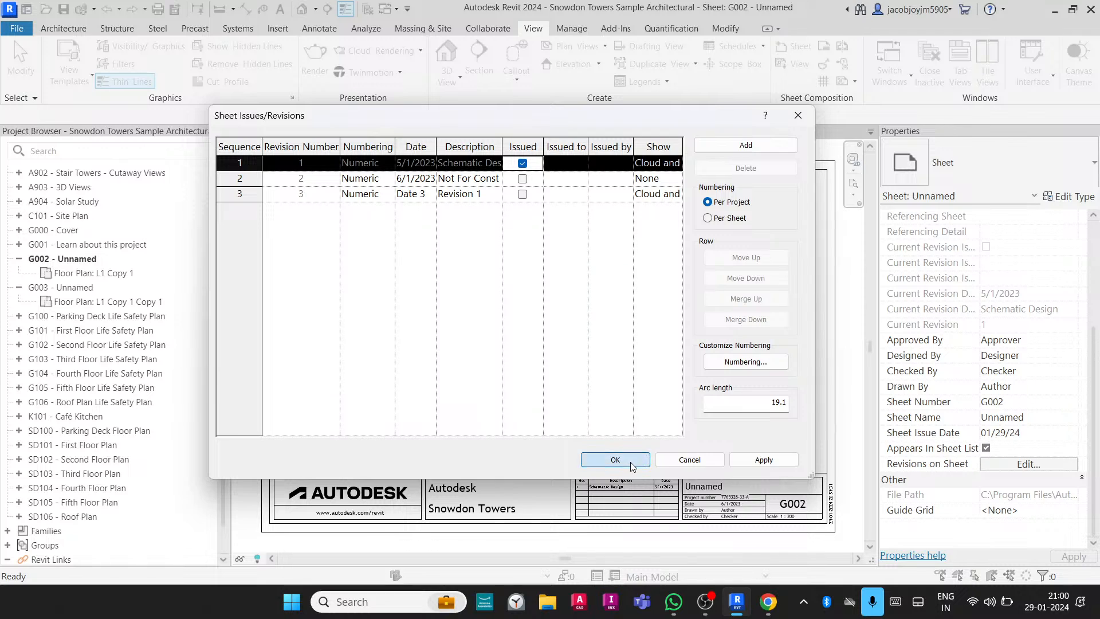
pyautogui.scroll(5, 637, 519)
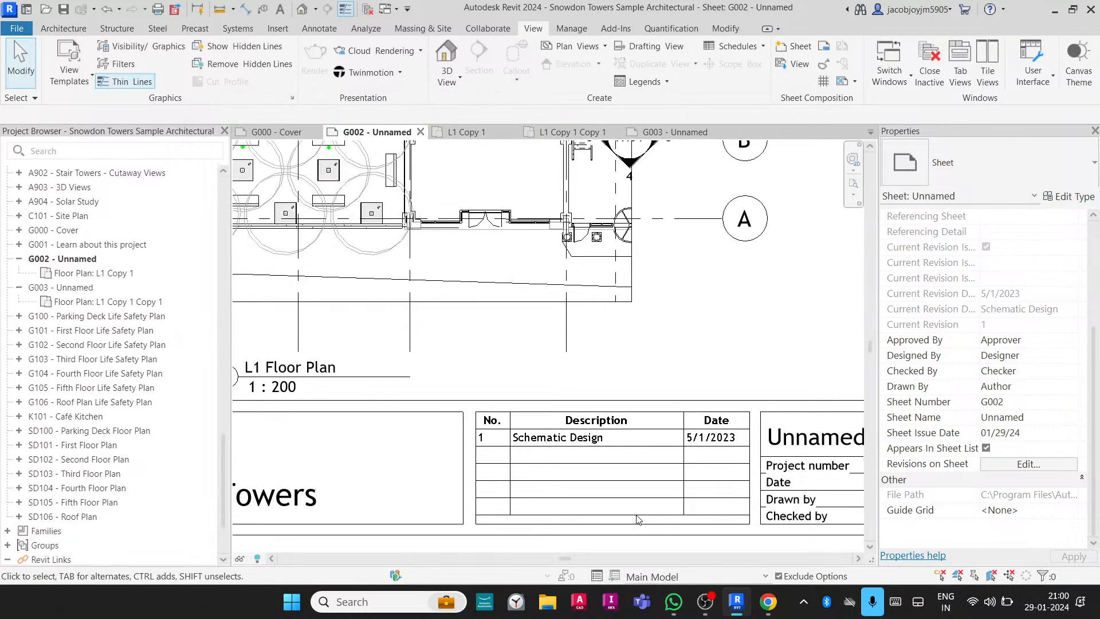
pyautogui.middleClick(646, 330)
pyautogui.middleClick(647, 331)
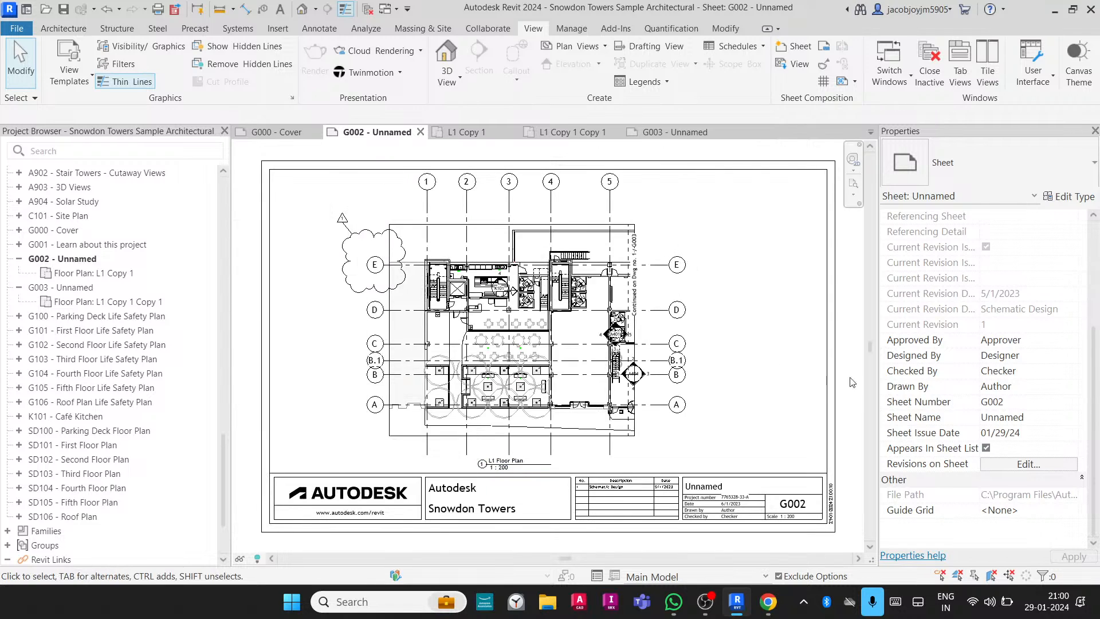
# Examine which settings of the issued Schematic Design revision, its grid E cloud and its tag are still editable.
pyautogui.click(822, 67)
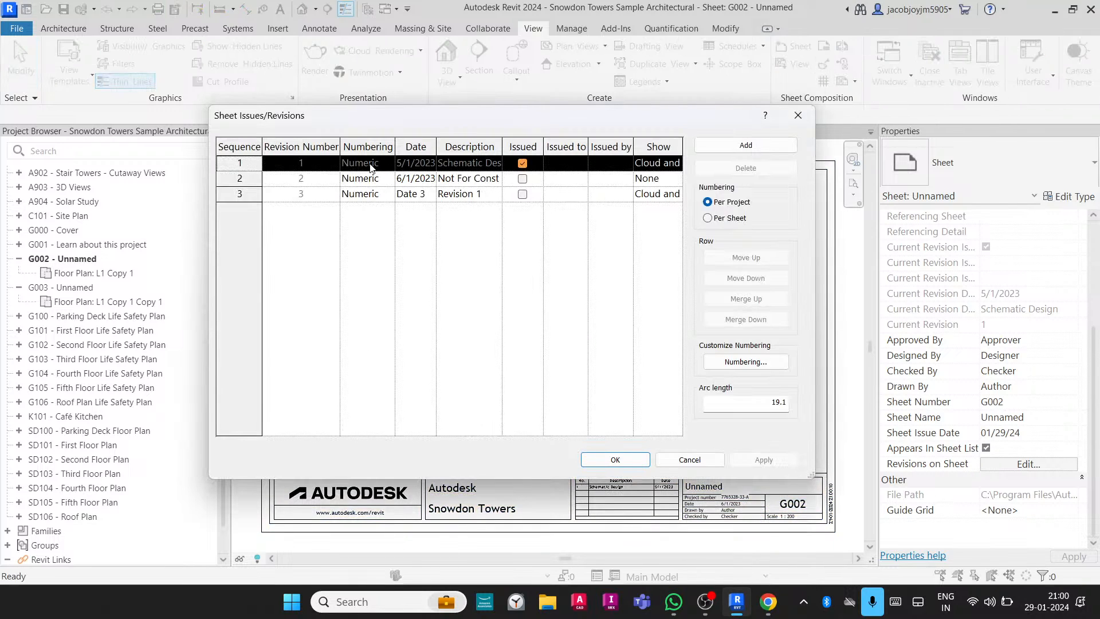
pyautogui.click(416, 161)
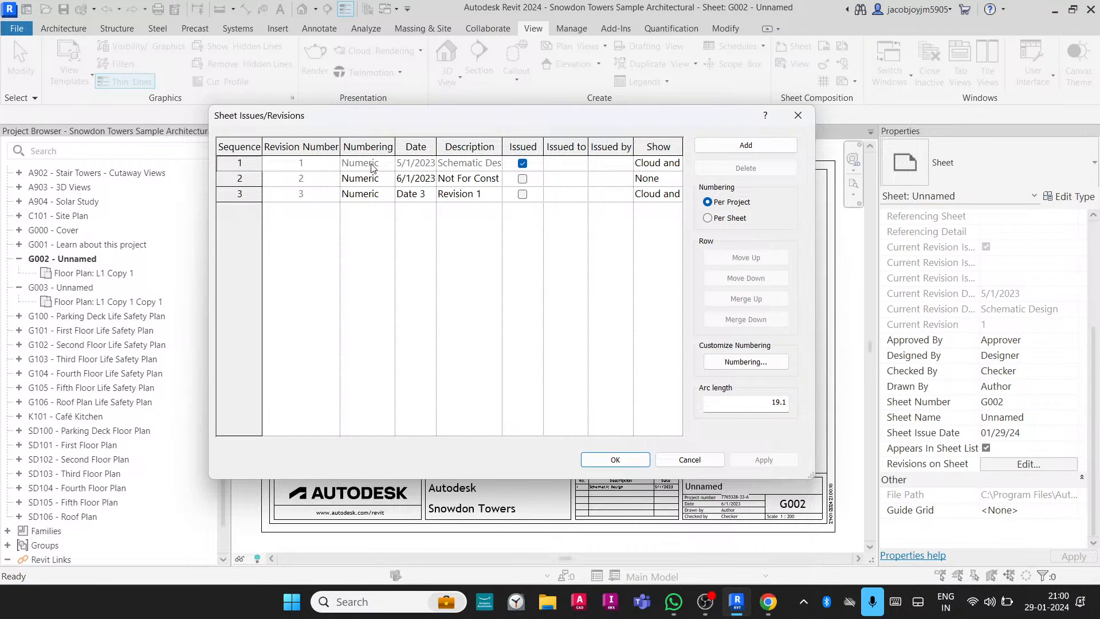
pyautogui.click(628, 460)
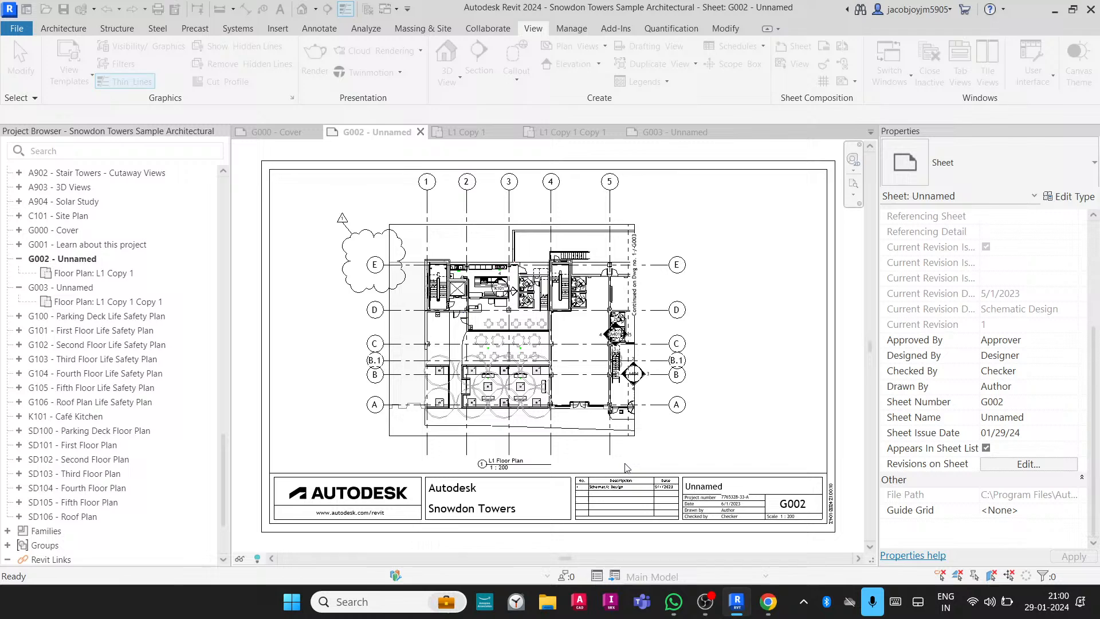
pyautogui.click(365, 229)
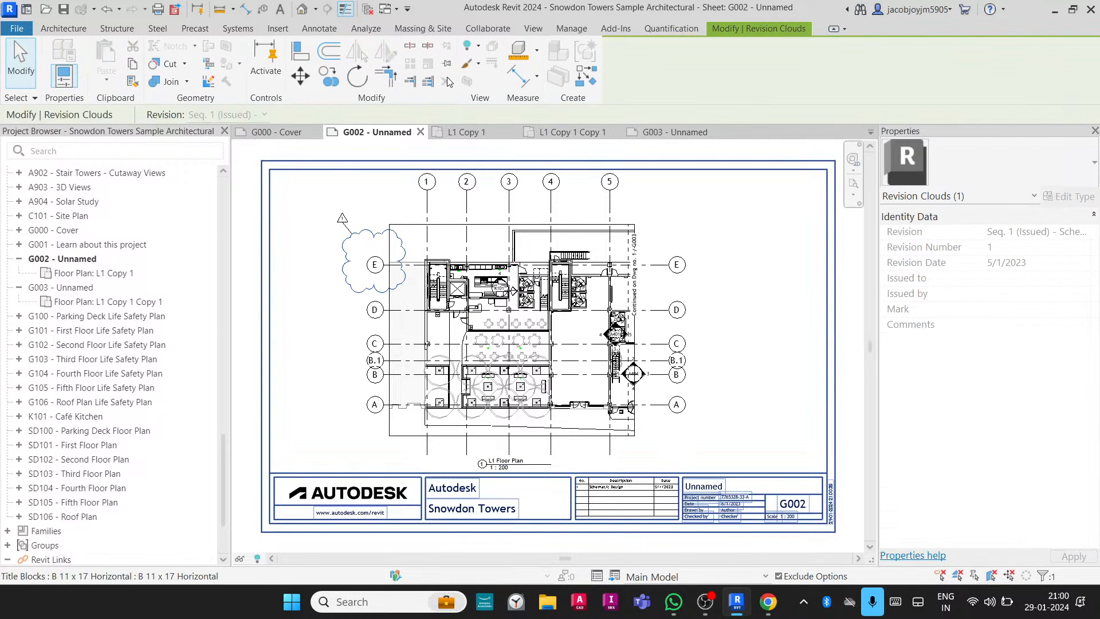
pyautogui.click(340, 226)
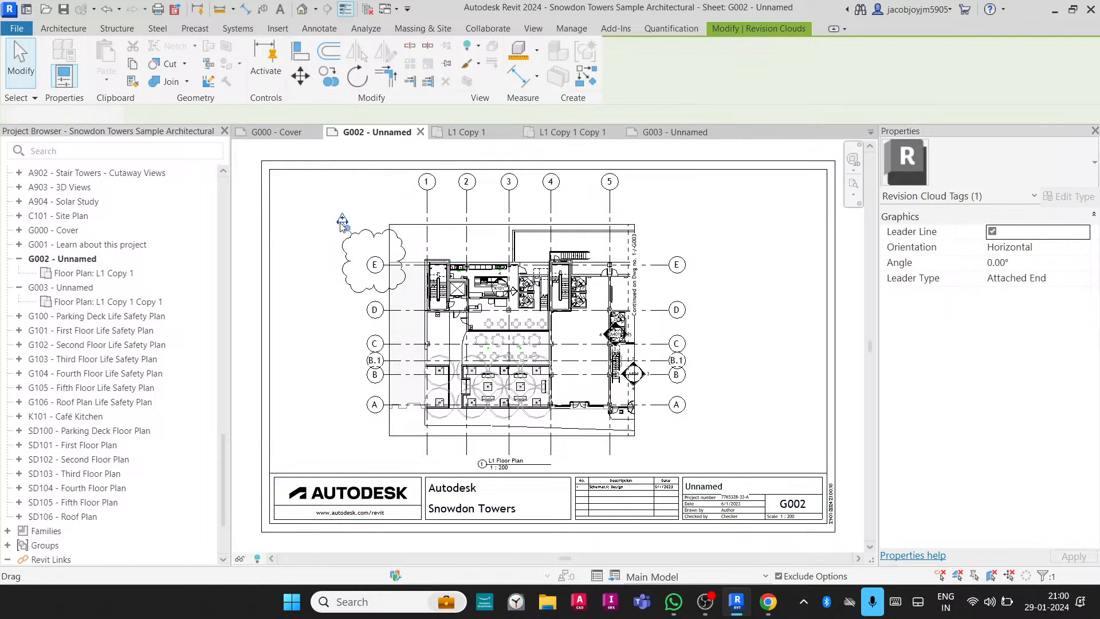
pyautogui.click(351, 248)
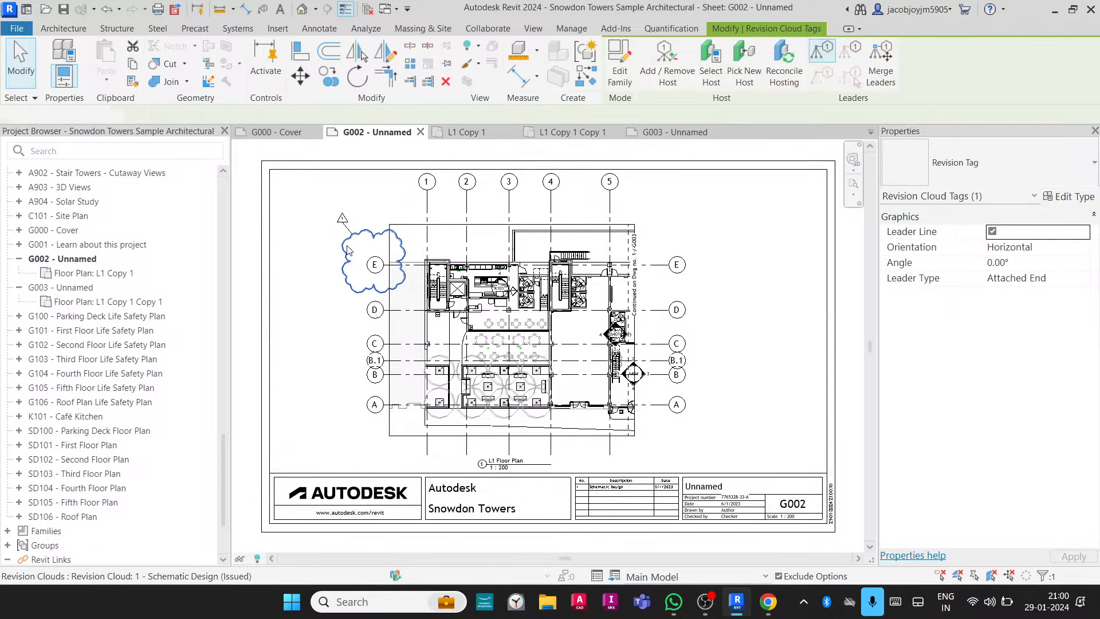
pyautogui.click(329, 302)
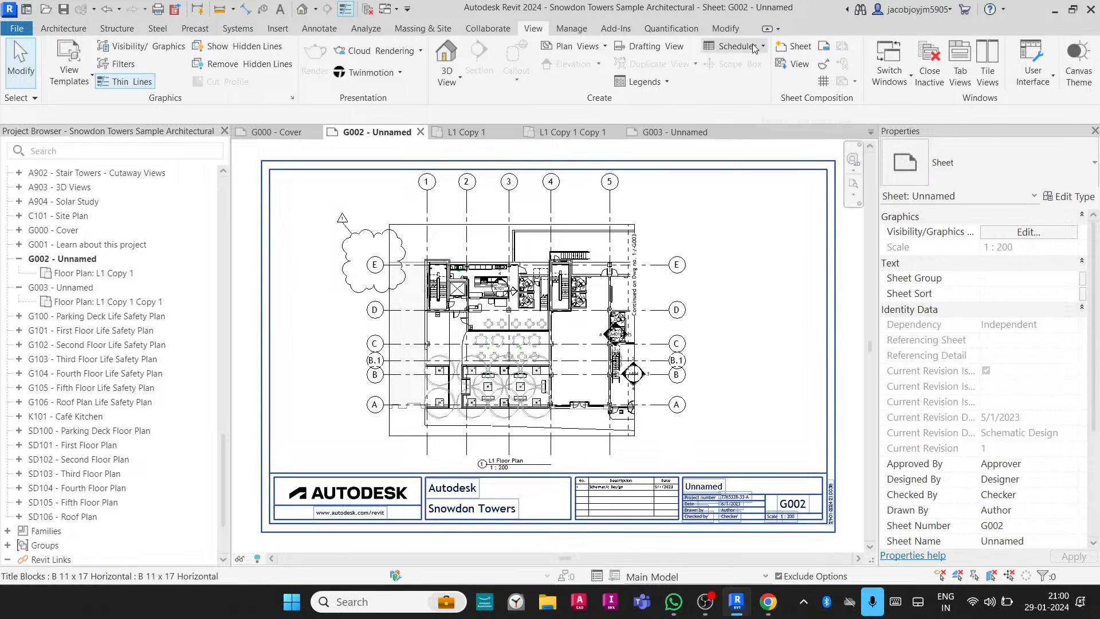
# Hide the issued Schematic Design revision's cloud and tag by setting its Show option to None, and recheck the revision settings.
pyautogui.click(824, 65)
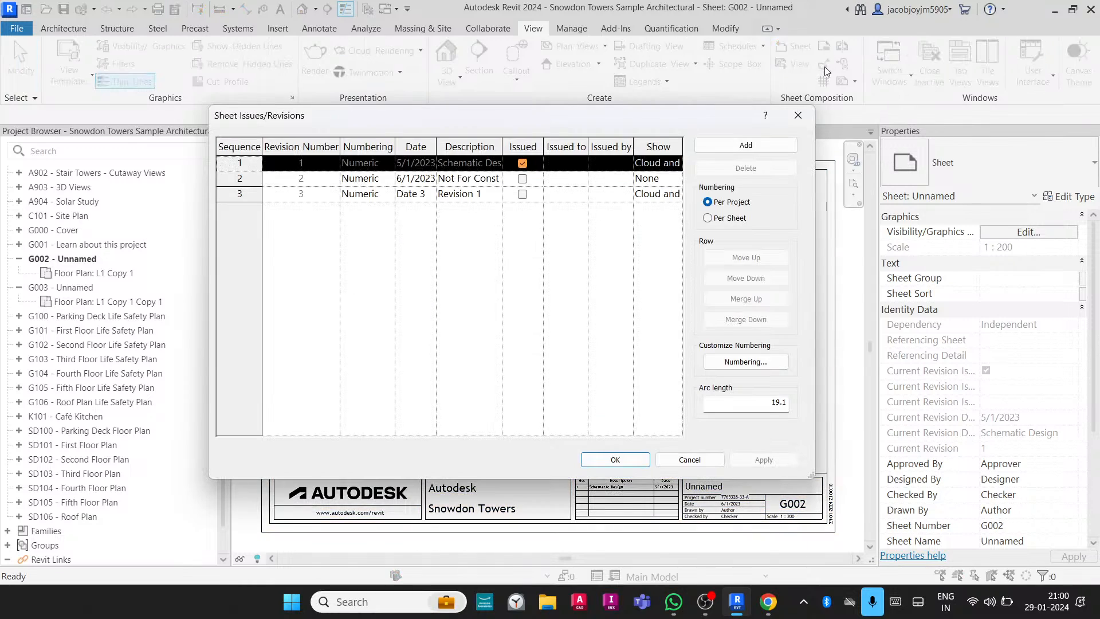
pyautogui.click(678, 164)
pyautogui.click(646, 179)
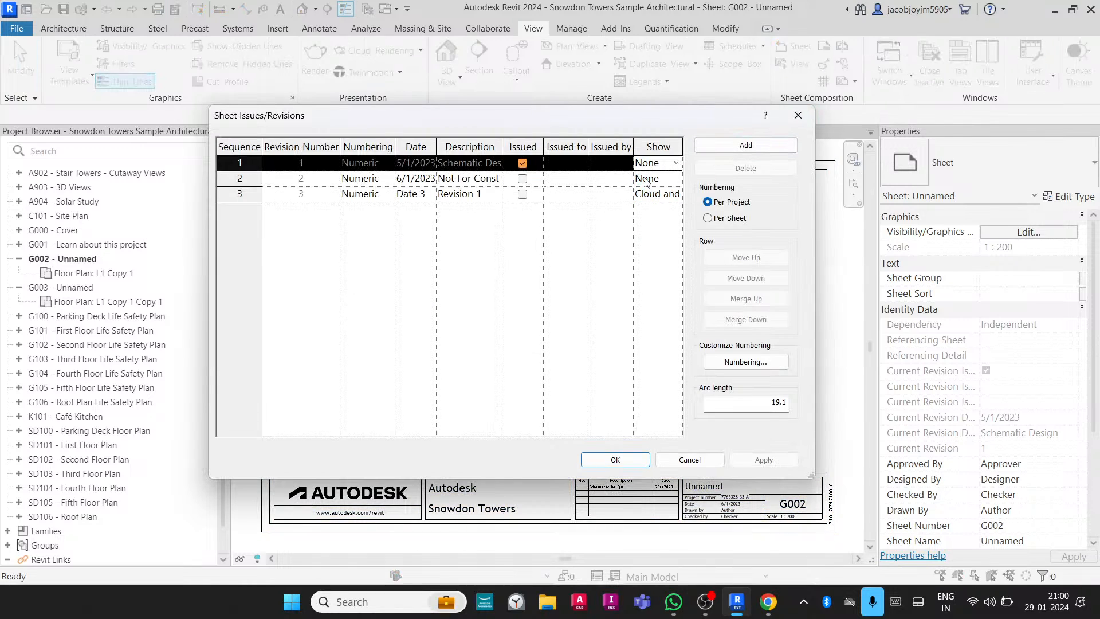
pyautogui.click(638, 461)
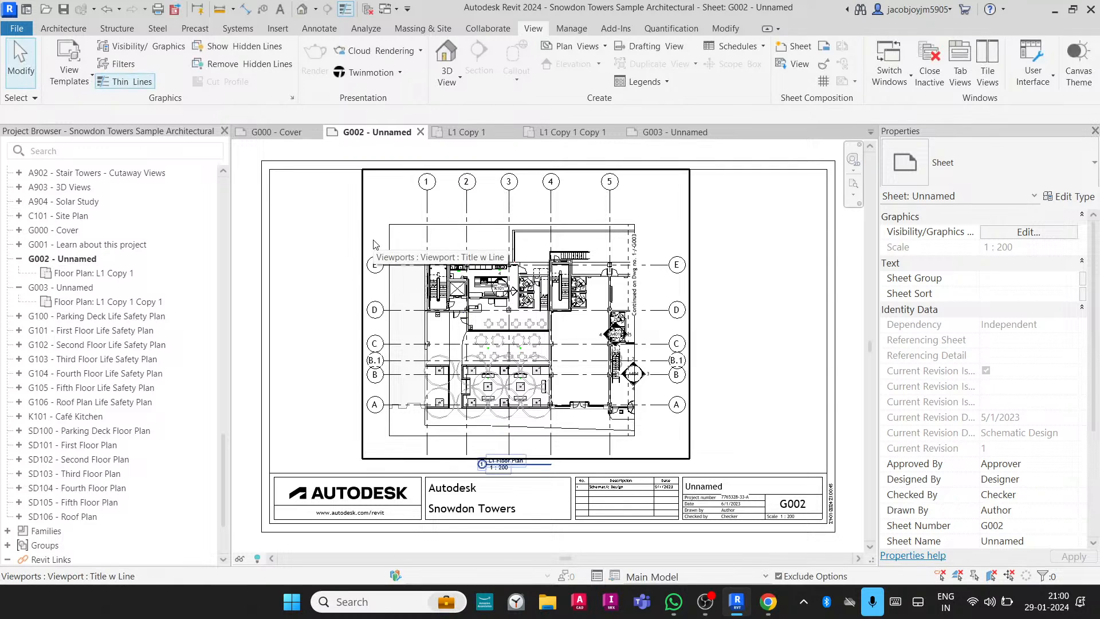
pyautogui.scroll(-2, 383, 278)
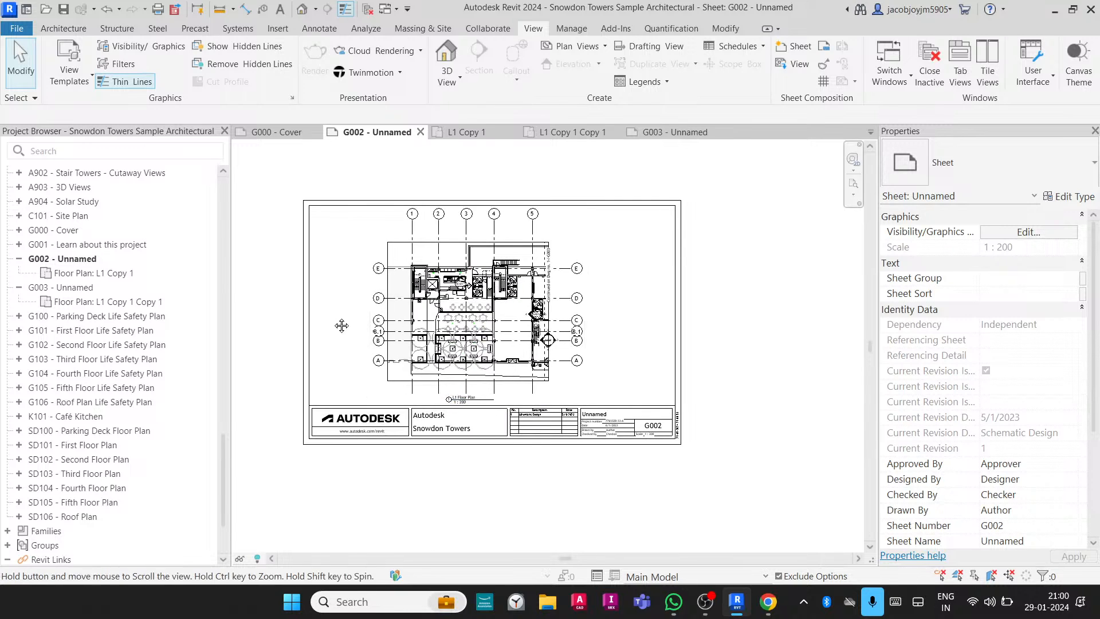
pyautogui.scroll(2, 336, 321)
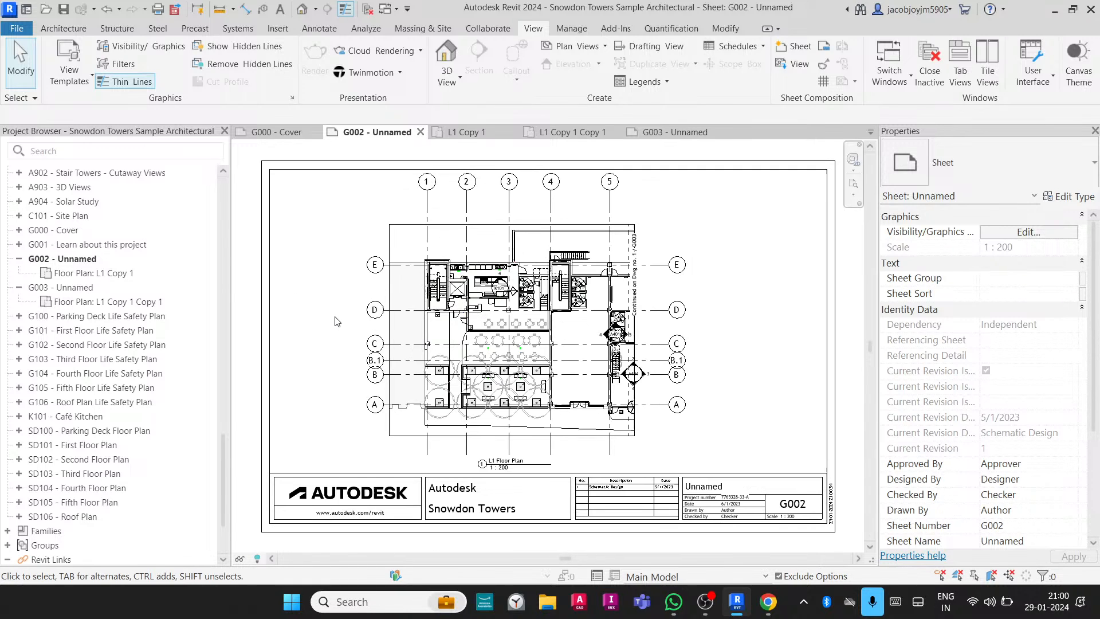
pyautogui.click(825, 65)
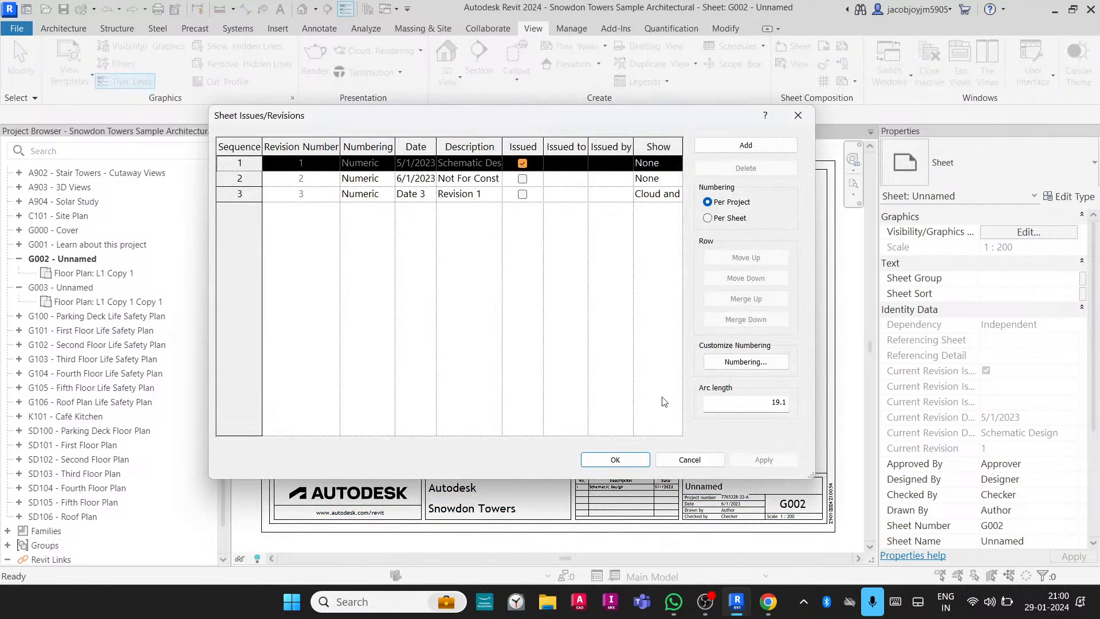
pyautogui.click(636, 461)
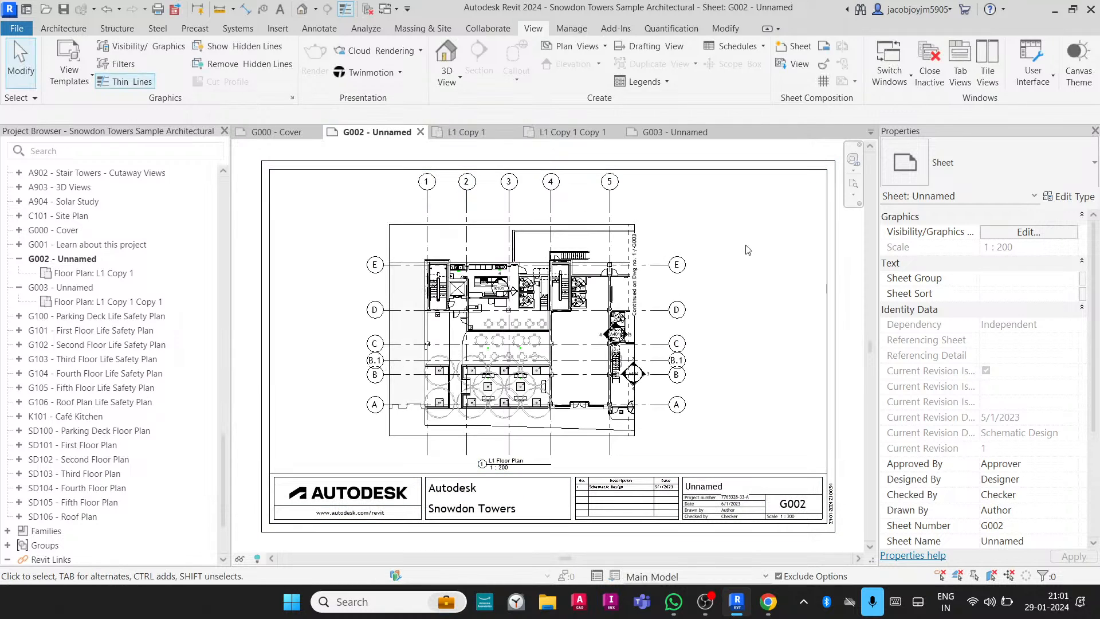
# Draw a rectangular revision cloud in the blank area of sheet G002 beside the floor plan and finish the sketch.
pyautogui.click(319, 29)
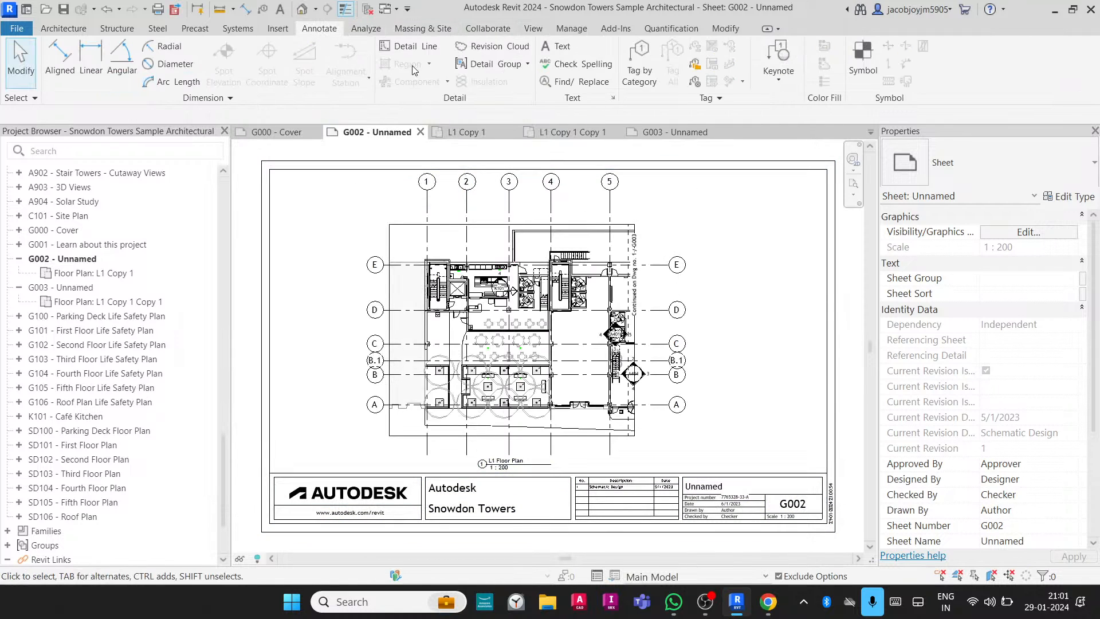
pyautogui.click(500, 47)
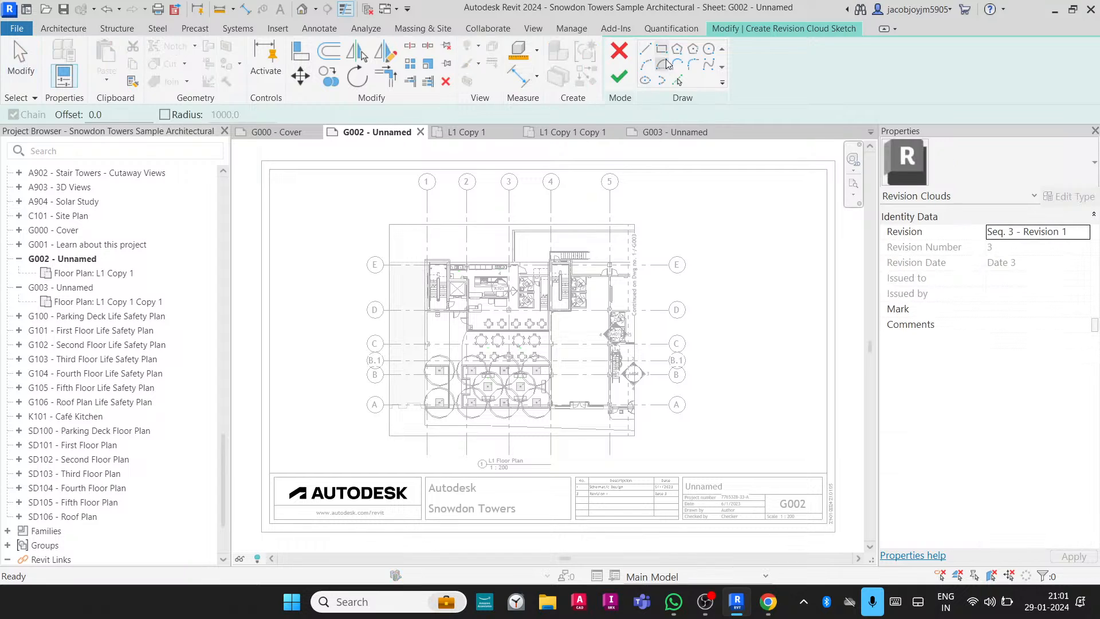
pyautogui.click(740, 225)
pyautogui.click(779, 276)
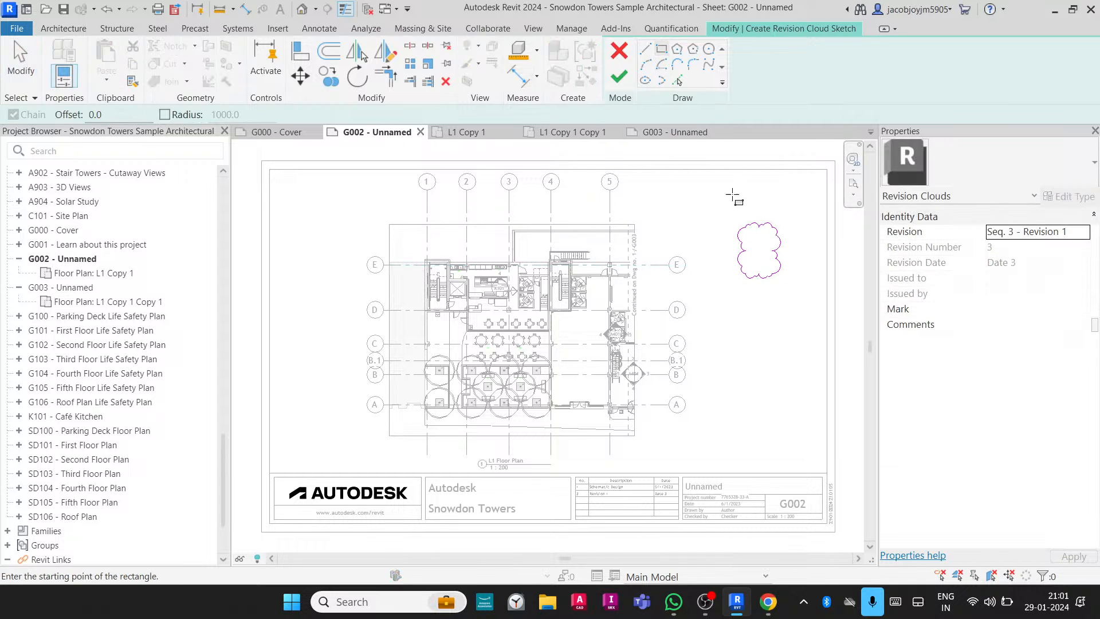
pyautogui.click(619, 76)
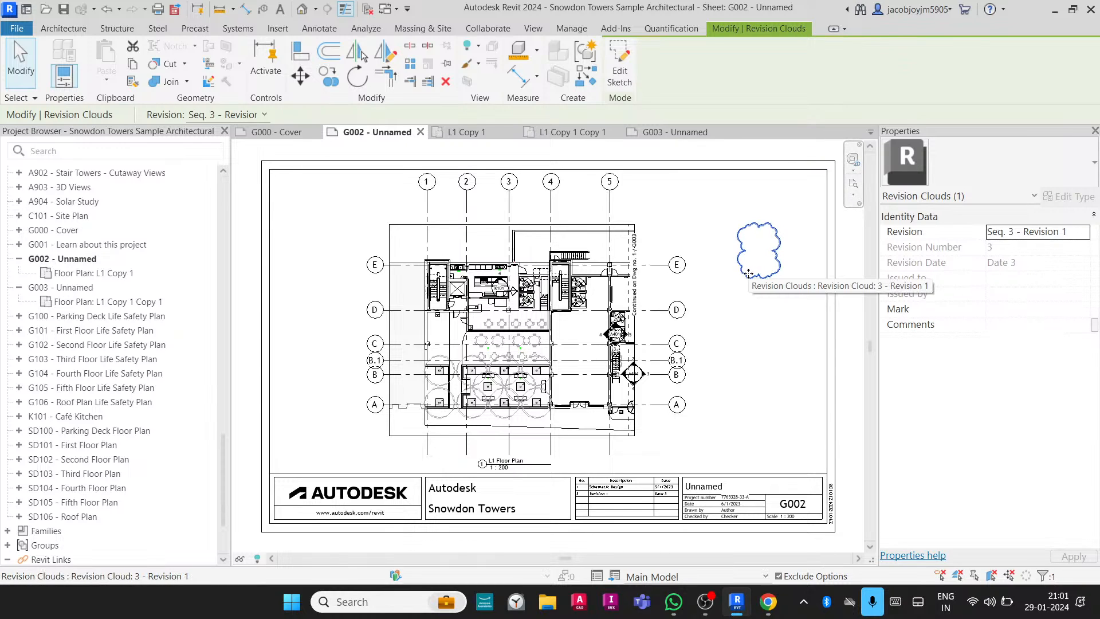
# Assign the new revision cloud beside the floor plan to Seq. 2 - Not For Construction.
pyautogui.click(1085, 234)
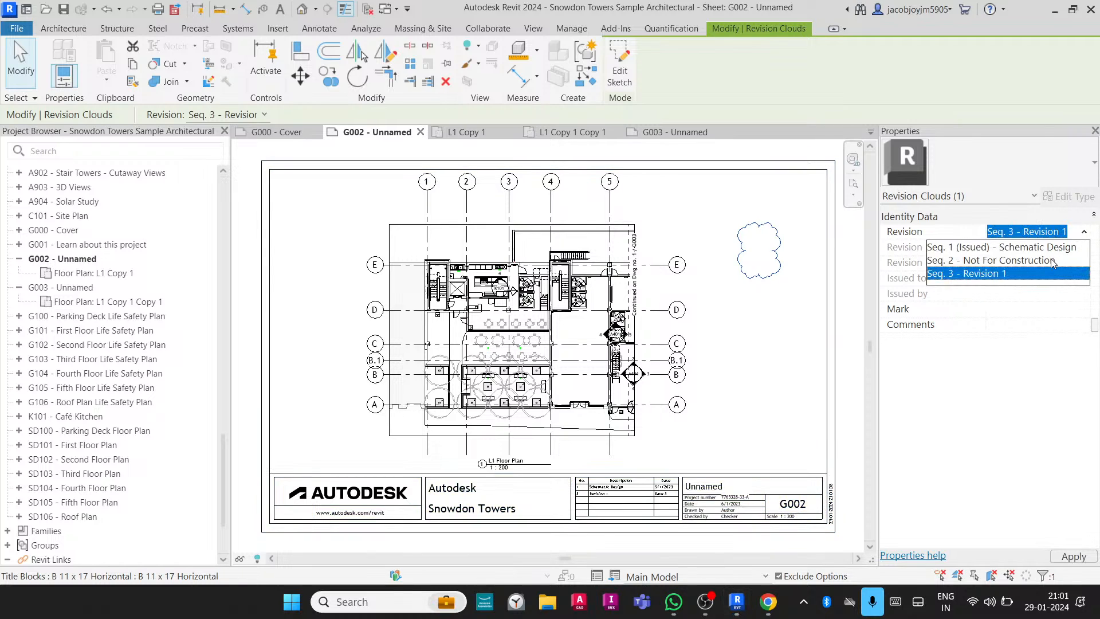
pyautogui.click(1053, 261)
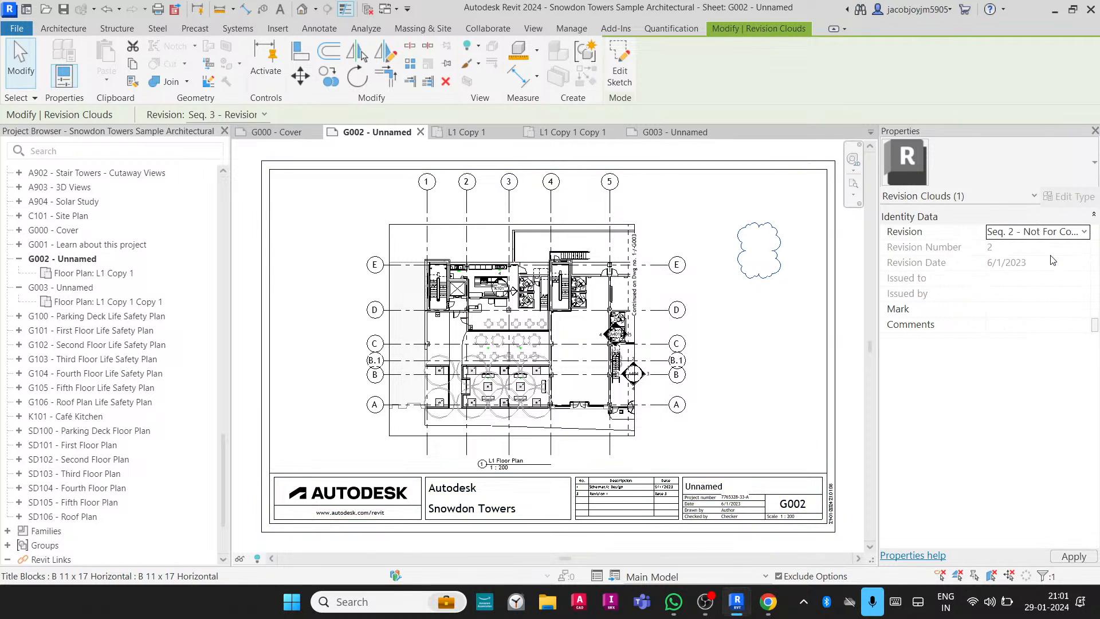
pyautogui.click(782, 317)
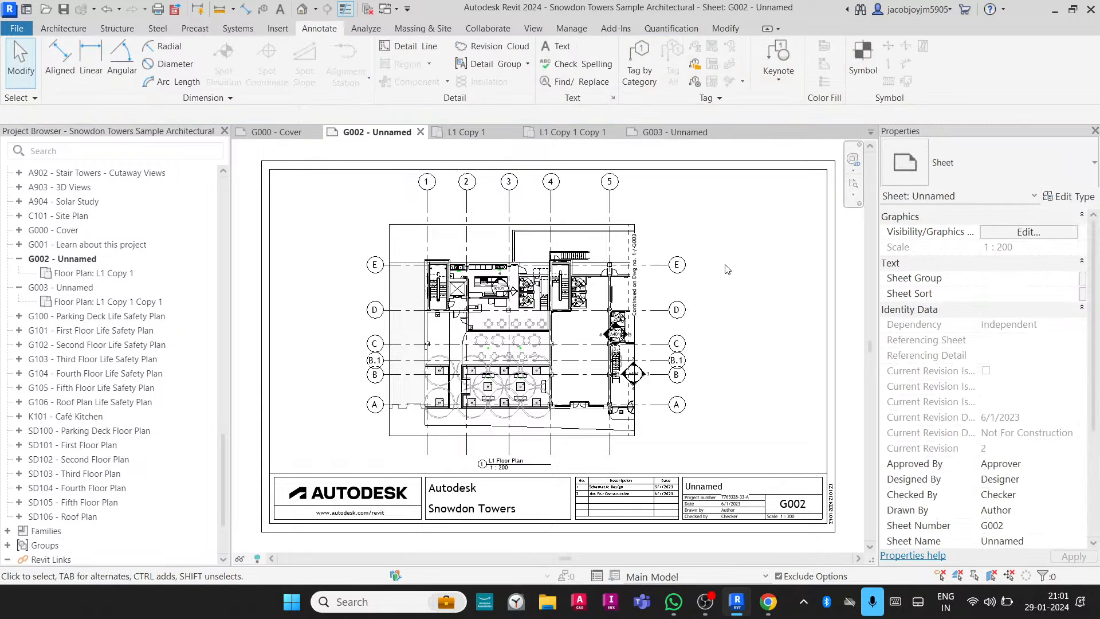
# Set the Show option of the sequence 2 Not For Construction revision to Cloud and Tag.
pyautogui.click(530, 30)
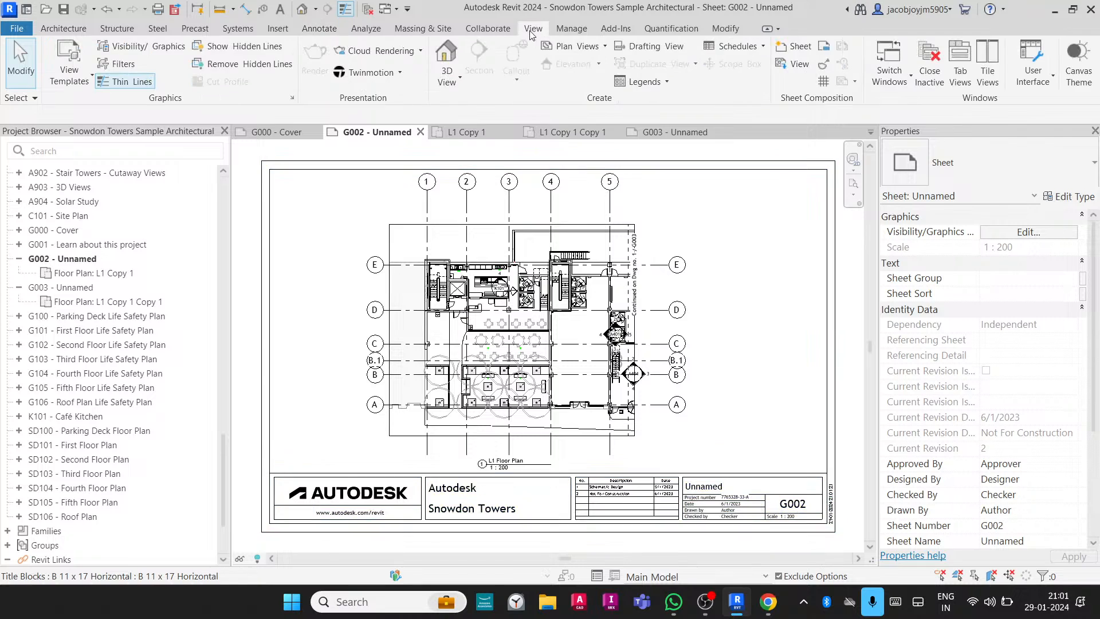
pyautogui.click(824, 65)
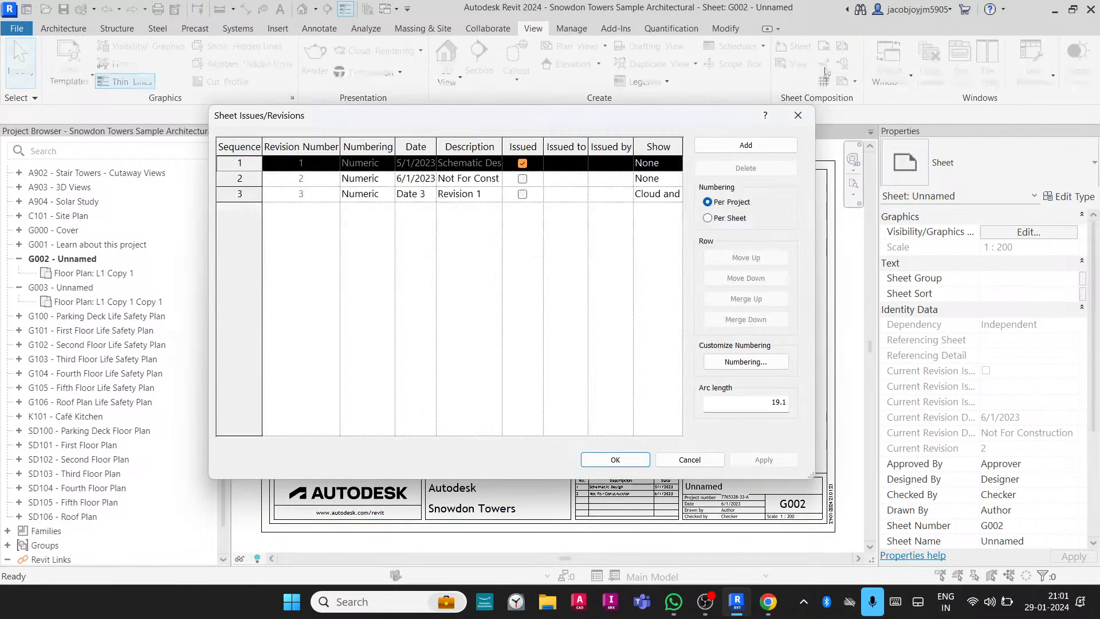
pyautogui.click(672, 179)
pyautogui.click(663, 221)
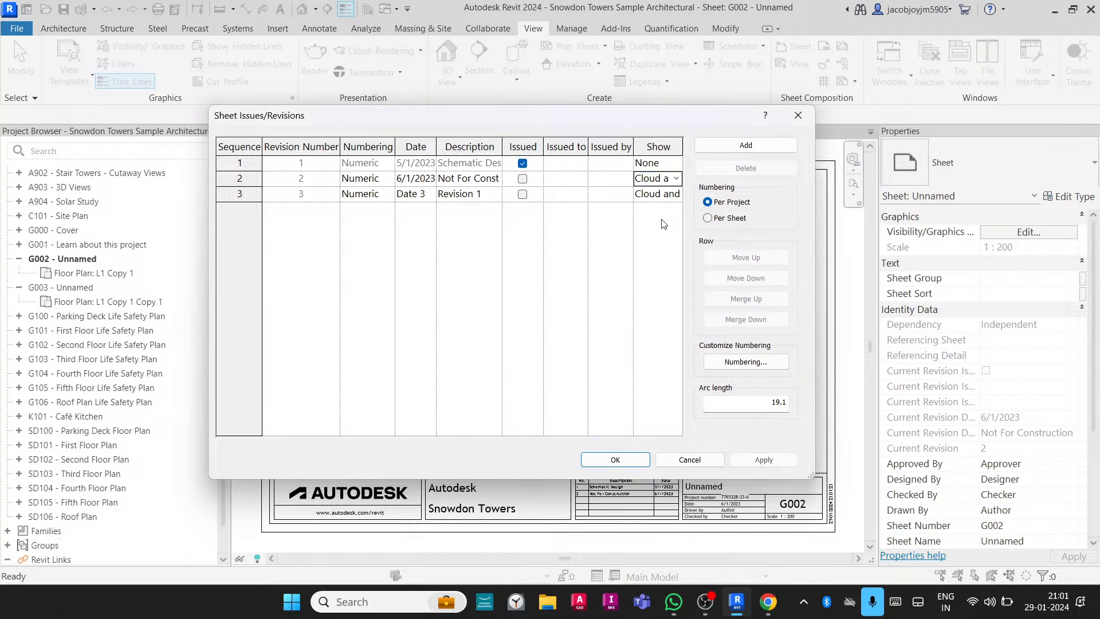
pyautogui.click(630, 461)
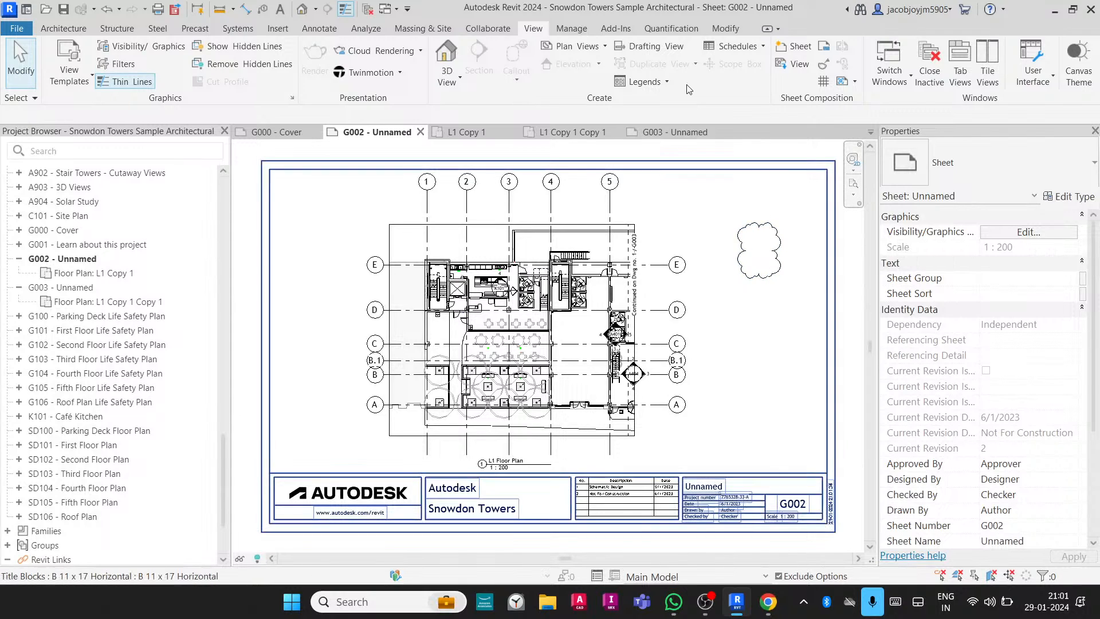
# Tag the Not For Construction cloud by category, with an attached-end leader from the cloud's upper edge.
pyautogui.click(319, 29)
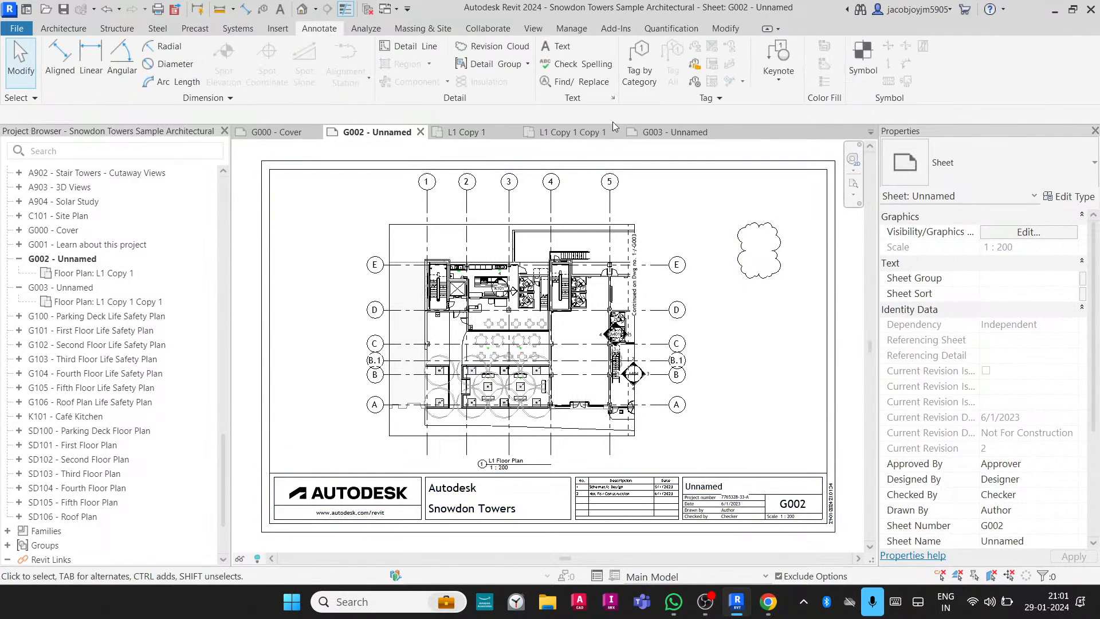
pyautogui.click(640, 66)
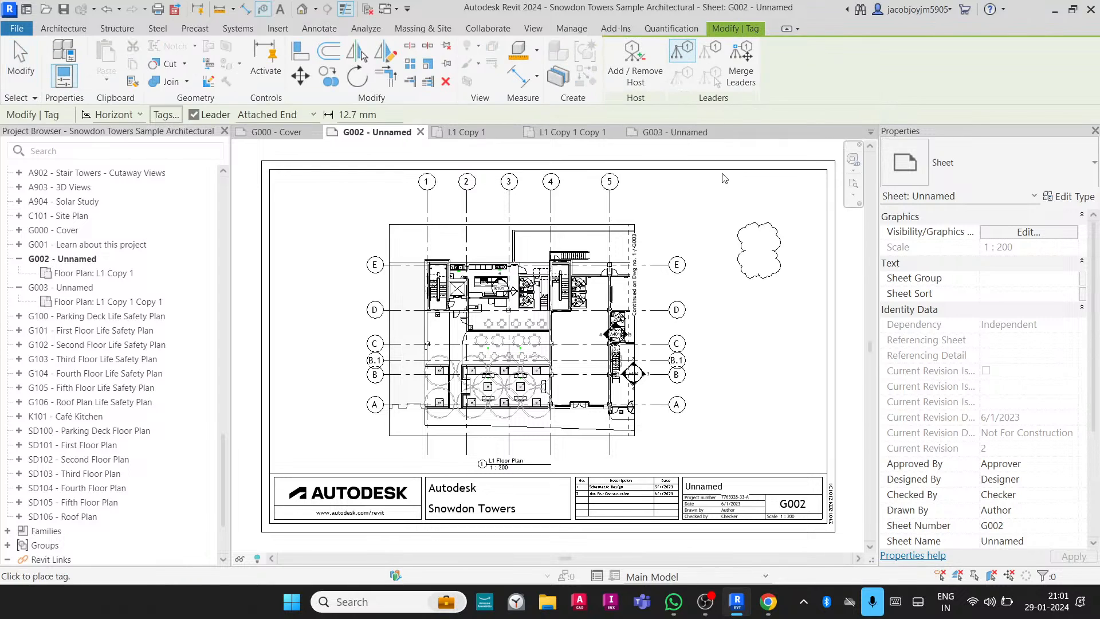
pyautogui.click(769, 228)
pyautogui.scroll(5, 789, 221)
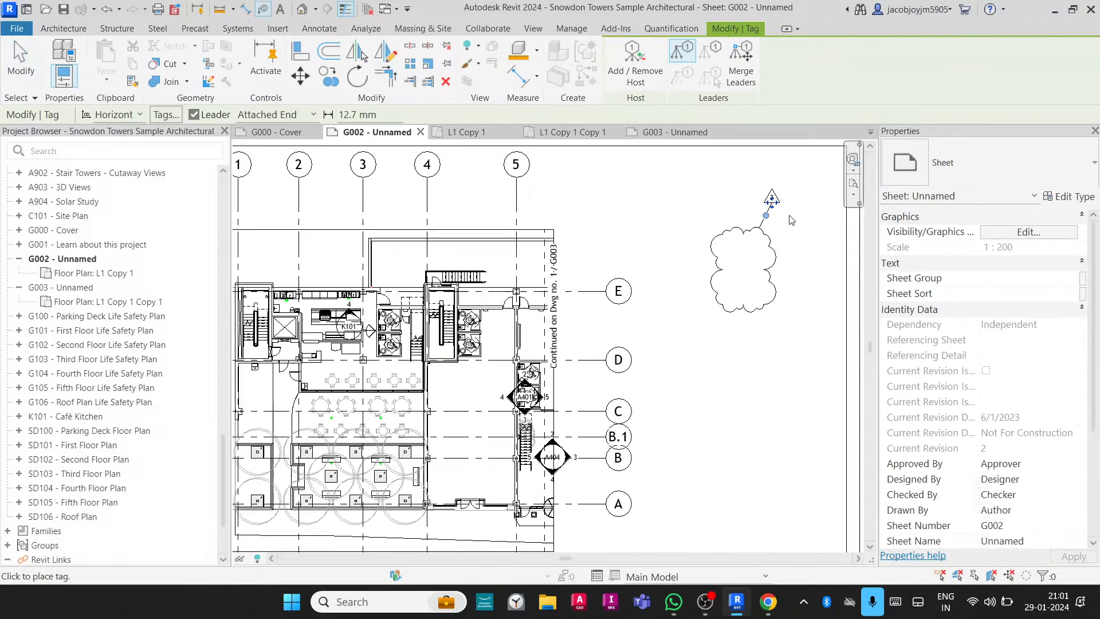
pyautogui.scroll(1, 788, 219)
pyautogui.moveTo(788, 221); pyautogui.dragTo(765, 263, button='middle')
pyautogui.press('Escape')
pyautogui.press('Escape')
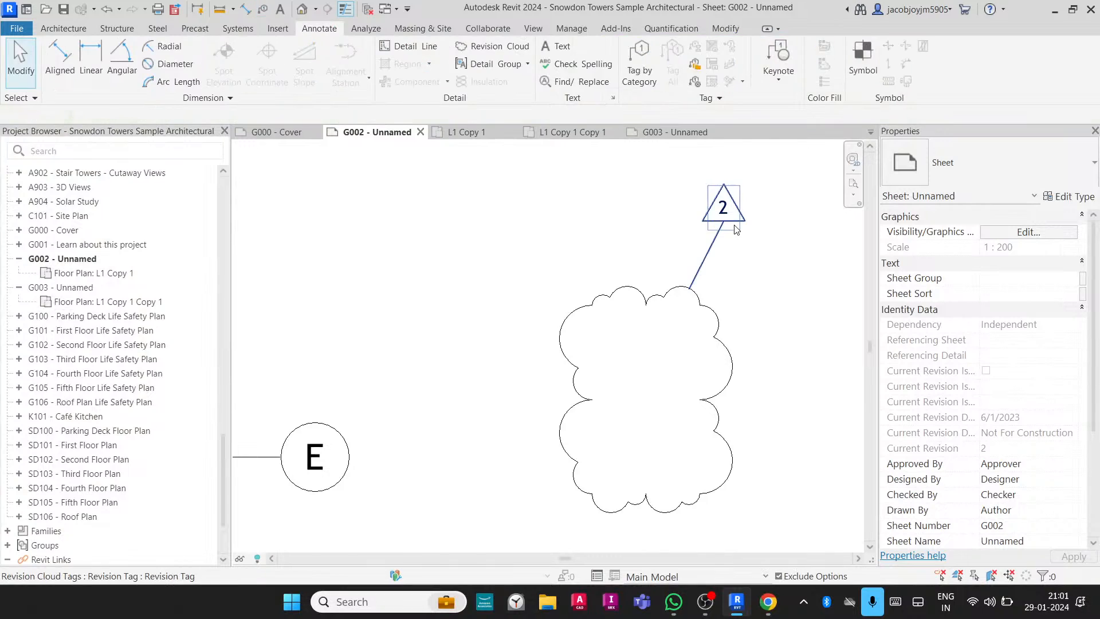
# Open the revision tag's family, inspect which parameter its label uses, and close the family without saving.
pyautogui.click(731, 222)
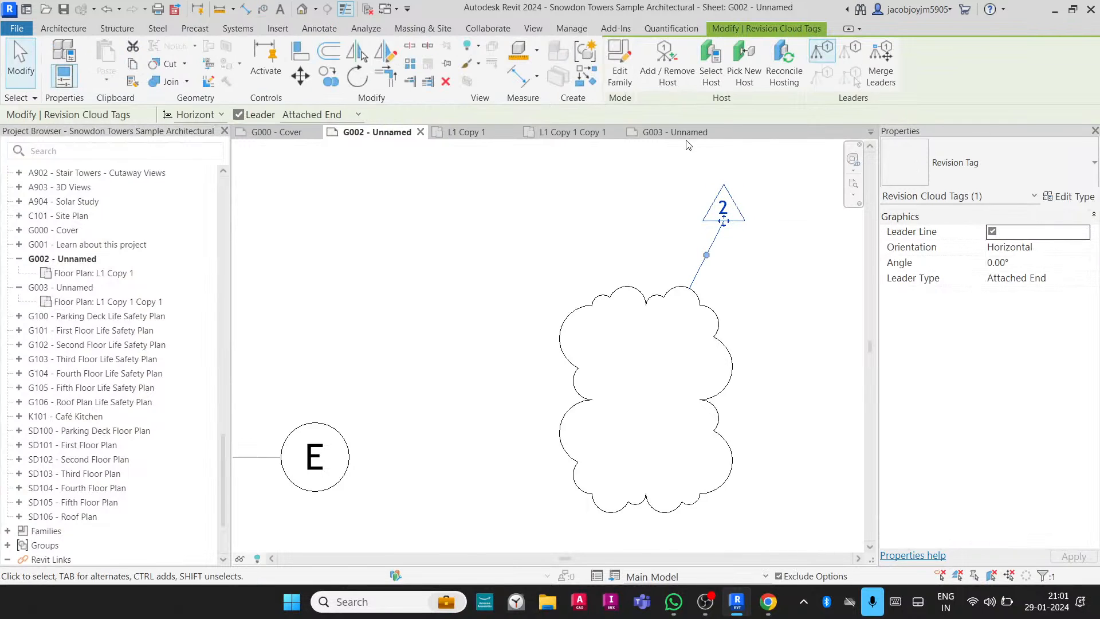
pyautogui.click(614, 71)
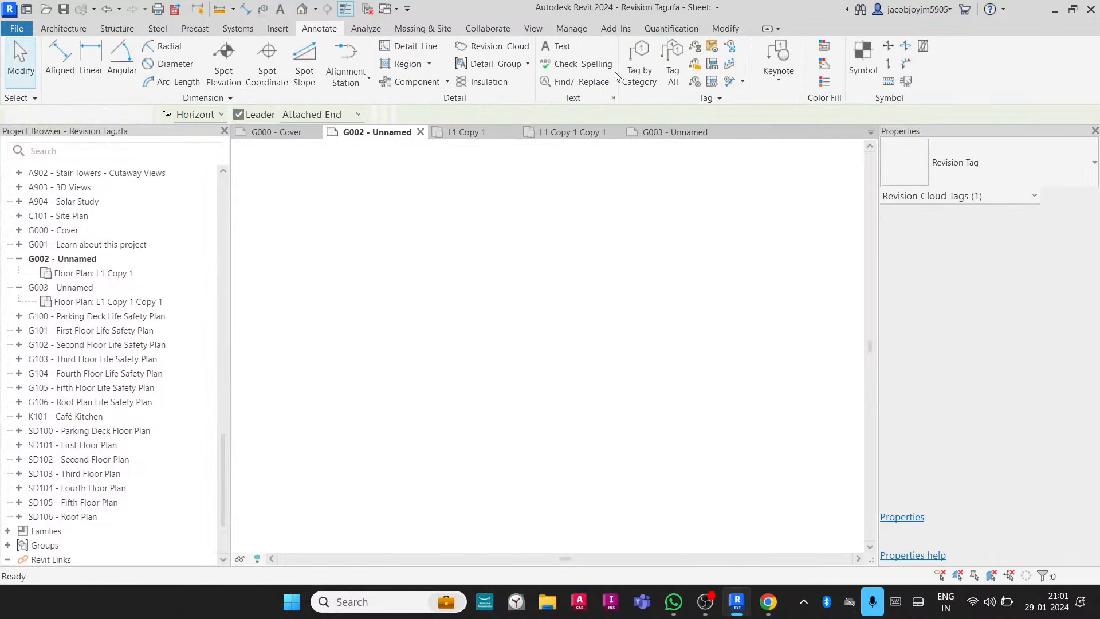
pyautogui.click(555, 340)
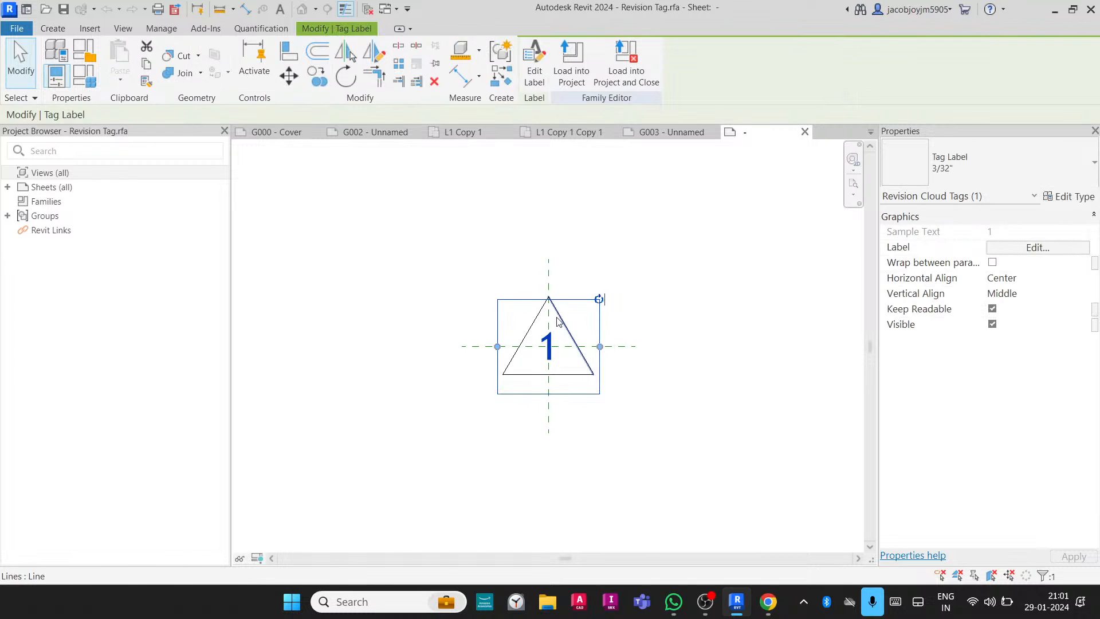
pyautogui.click(534, 74)
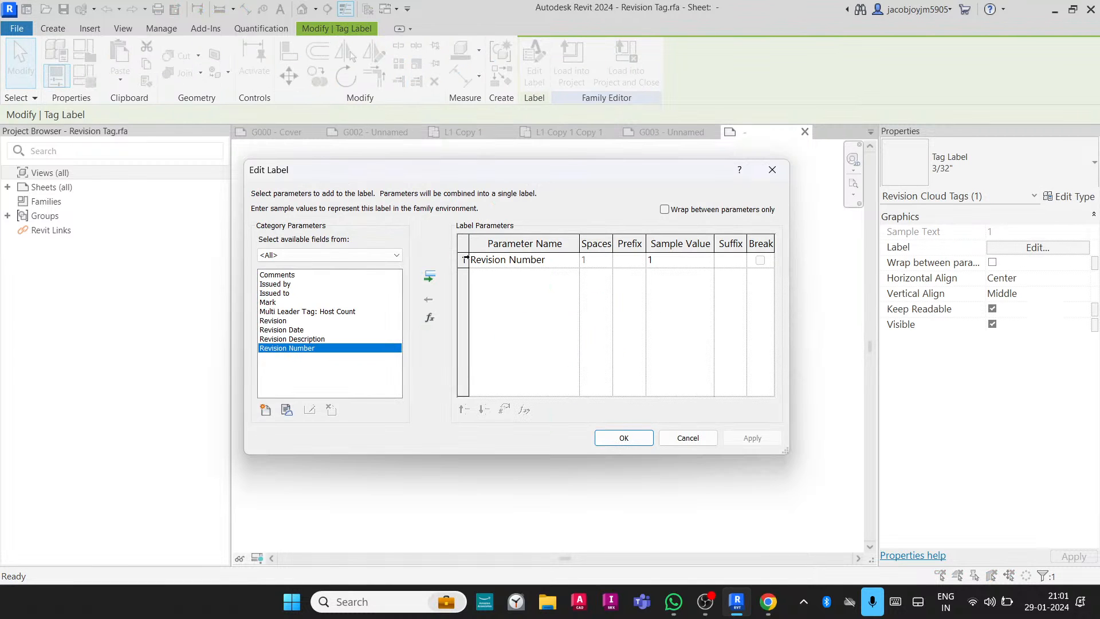
pyautogui.click(464, 260)
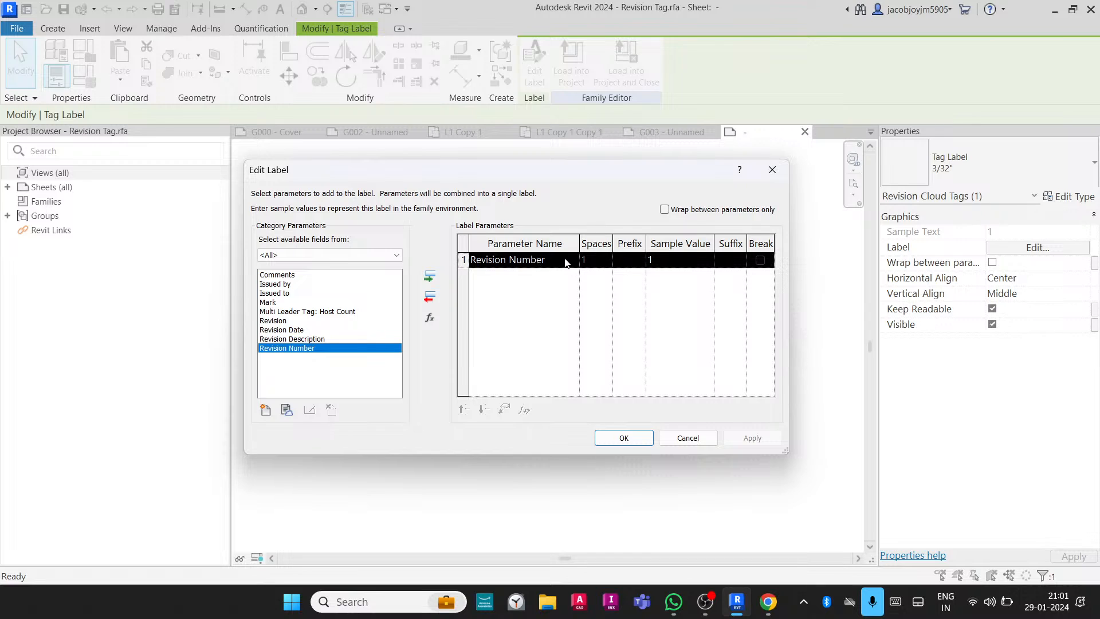
pyautogui.click(772, 170)
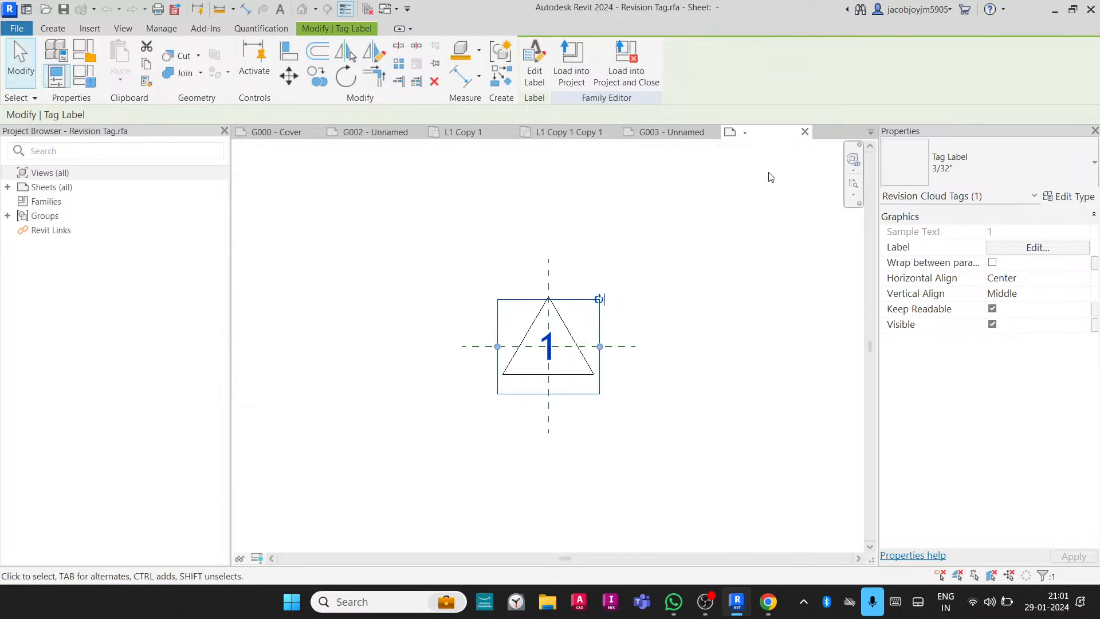
pyautogui.click(681, 224)
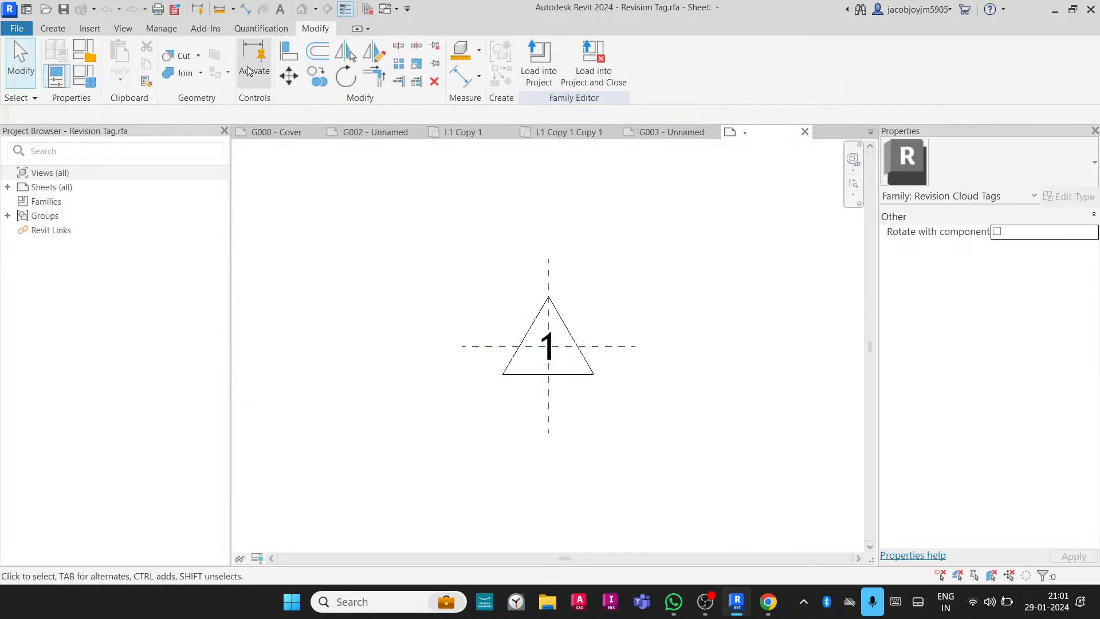
pyautogui.click(27, 33)
pyautogui.click(68, 354)
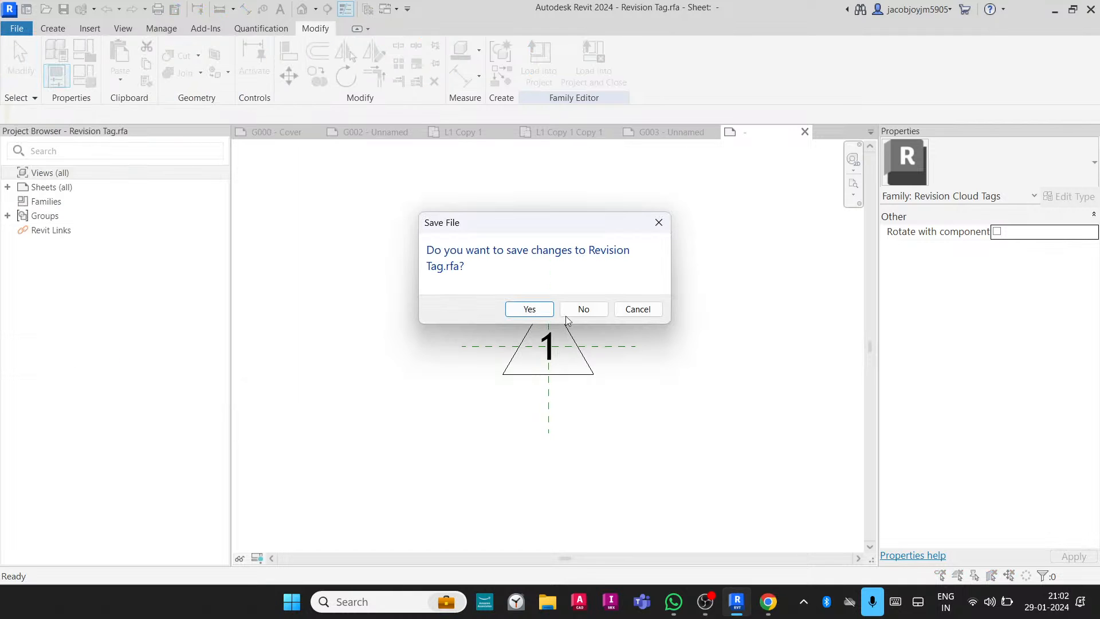
pyautogui.click(585, 309)
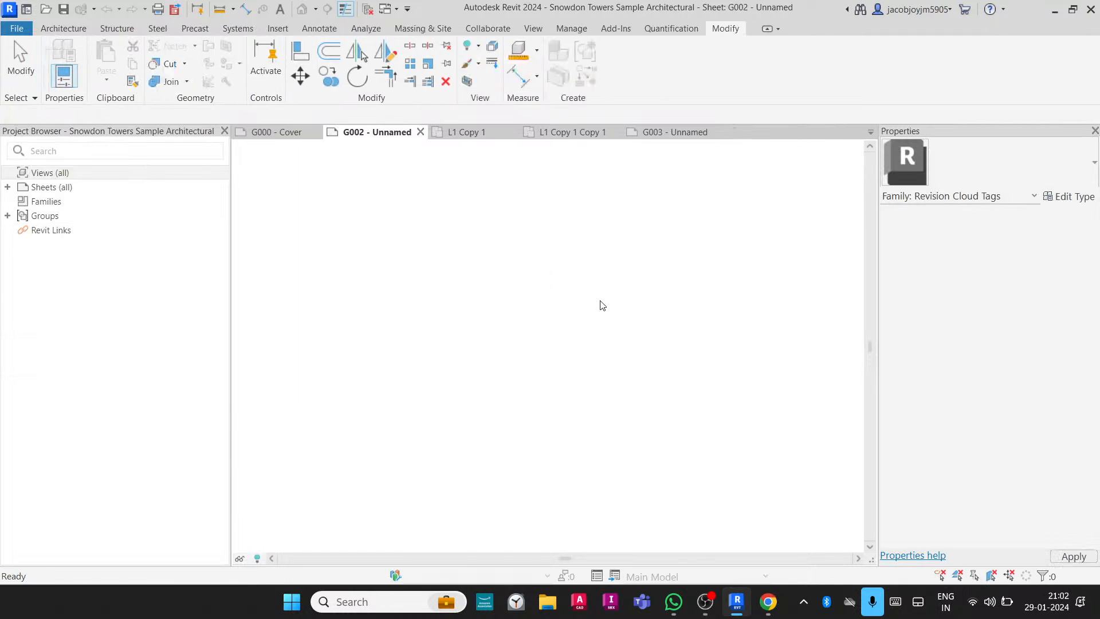
# Include Seq. 3 - Revision 1 in sheet G002's title block revision schedule through the sheet's Revisions on Sheet setting.
pyautogui.scroll(-5, 618, 255)
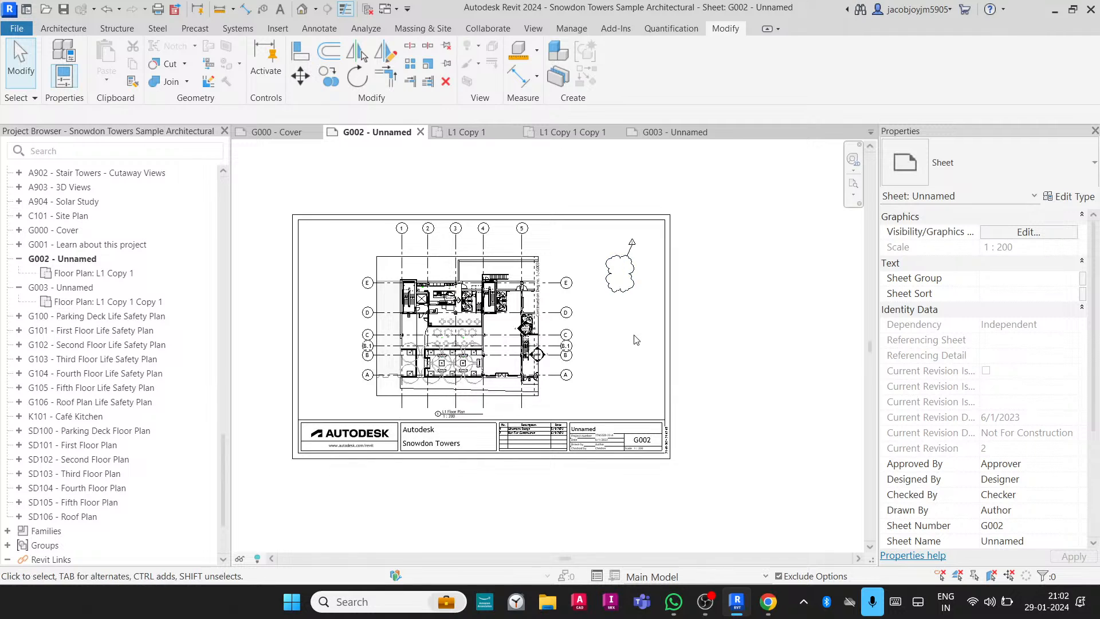
pyautogui.scroll(-3, 897, 350)
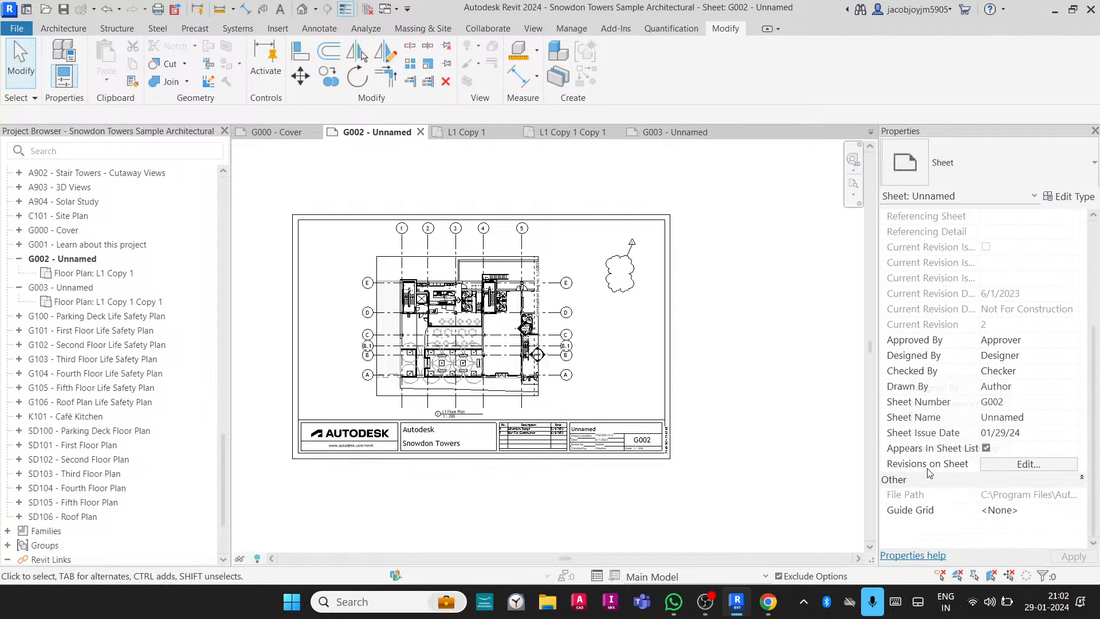
pyautogui.scroll(5, 530, 453)
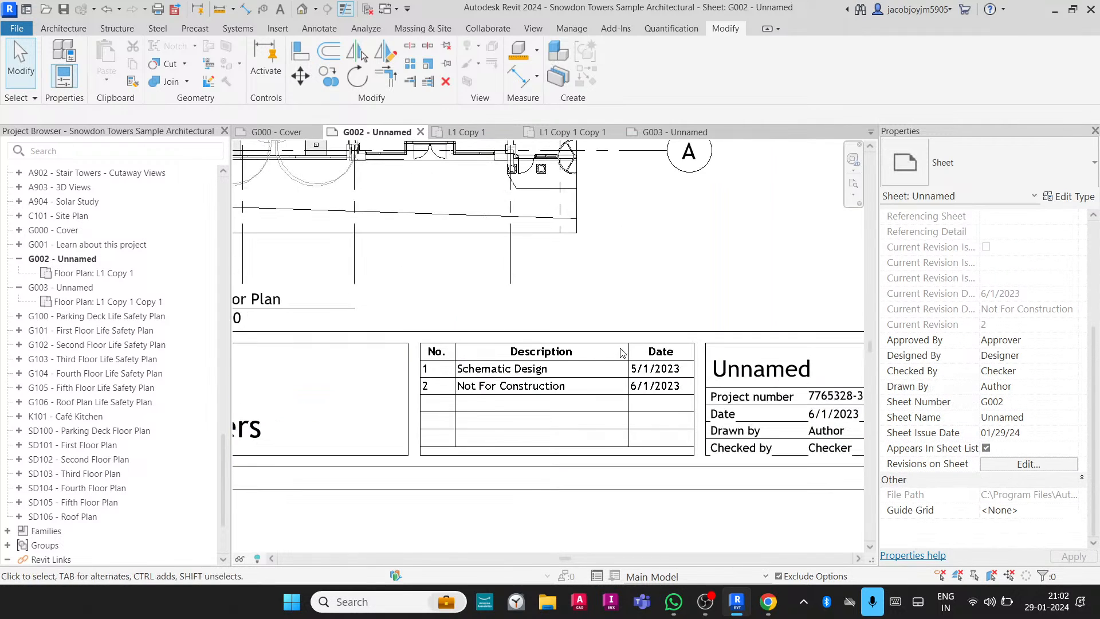
pyautogui.click(1002, 468)
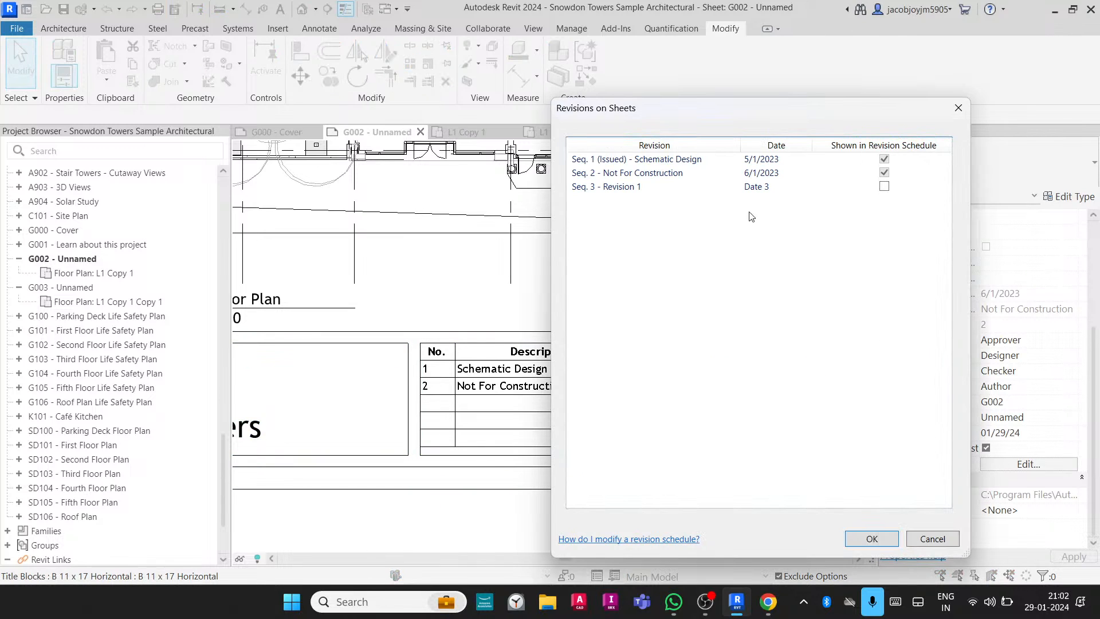
pyautogui.moveTo(748, 118); pyautogui.dragTo(814, 82)
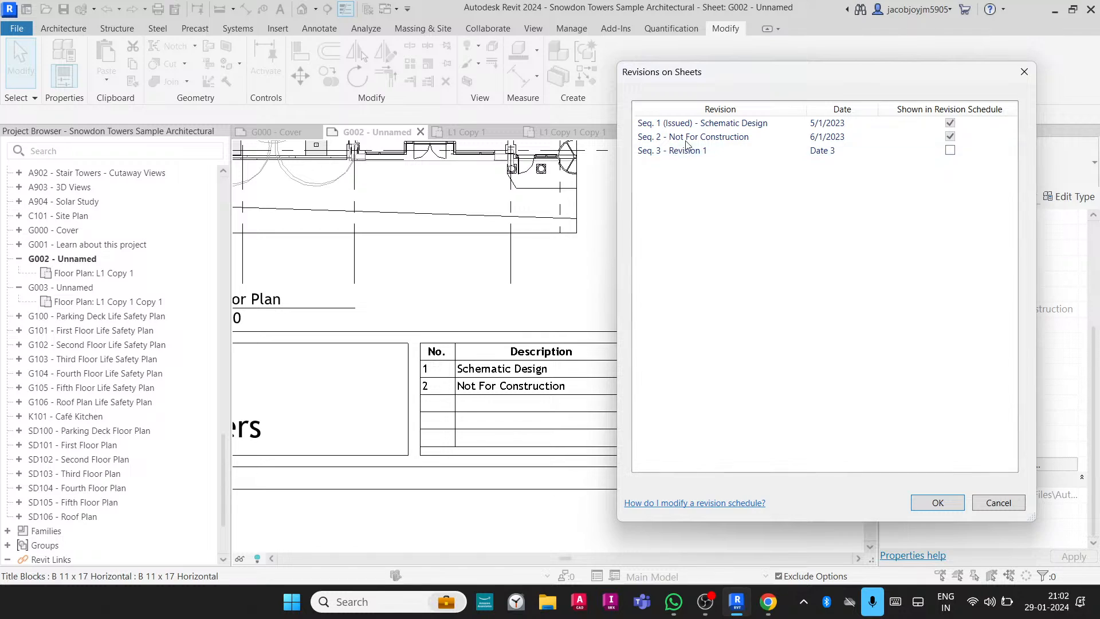
pyautogui.click(950, 151)
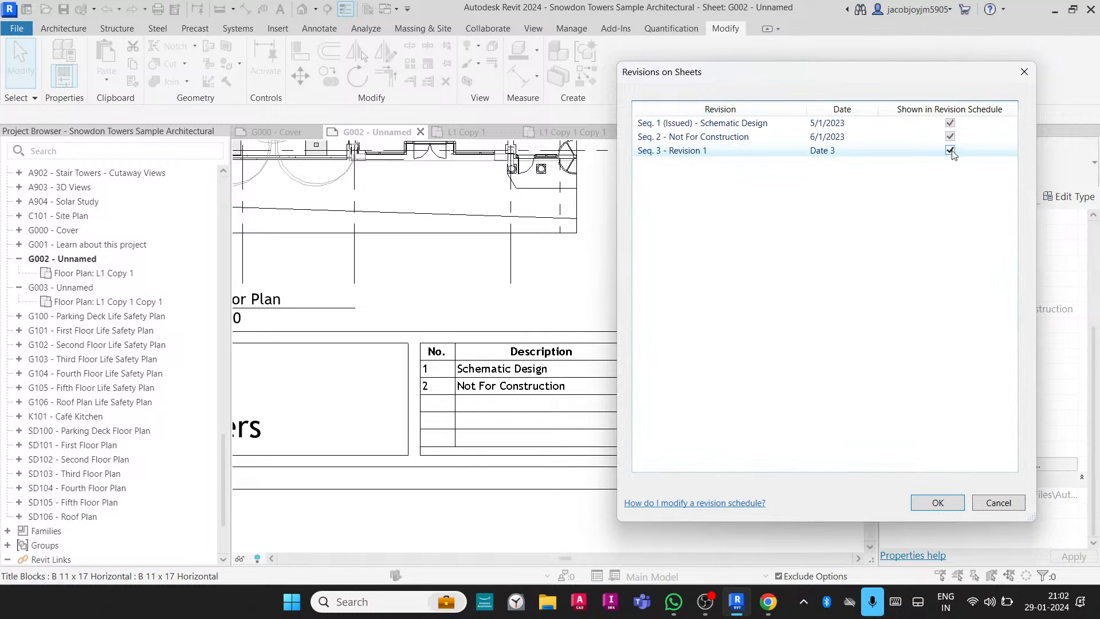
pyautogui.click(938, 503)
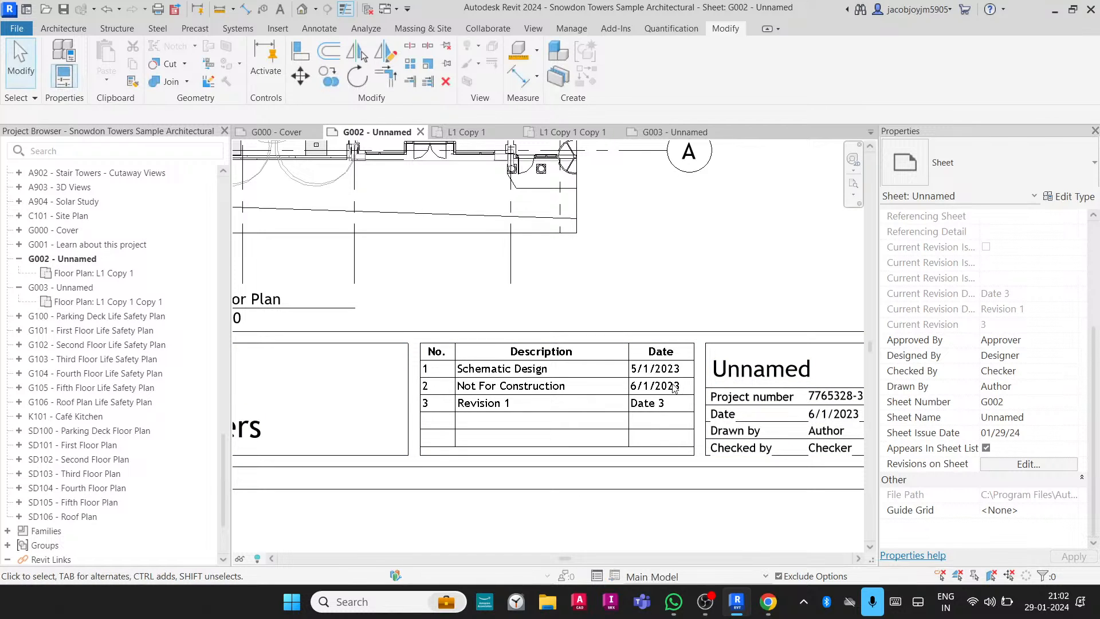
pyautogui.press('z')
pyautogui.press('f')
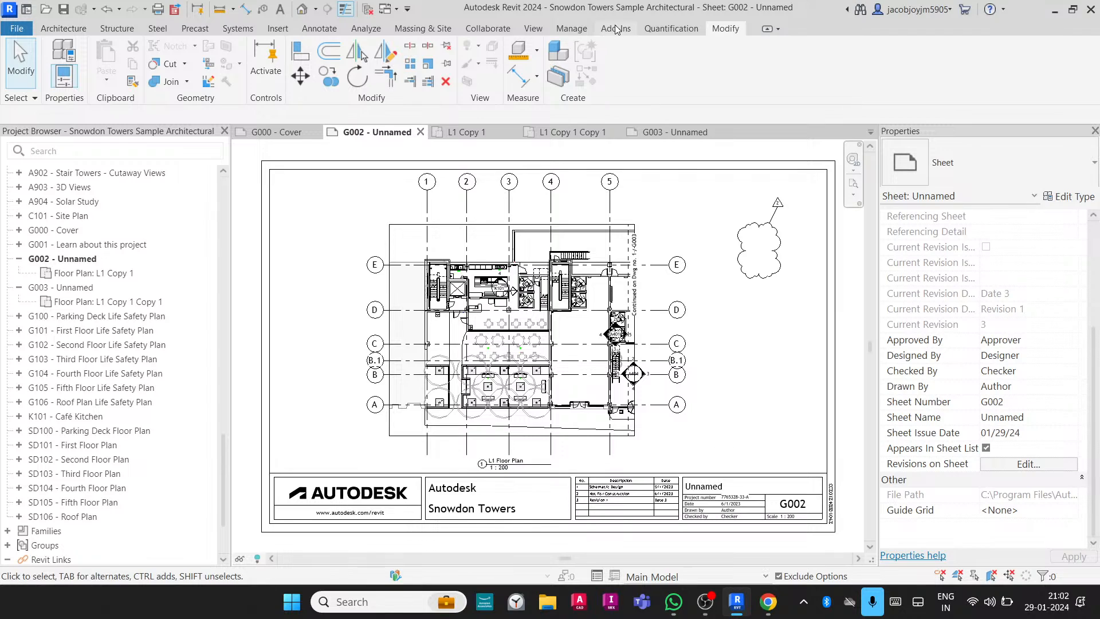
pyautogui.click(533, 28)
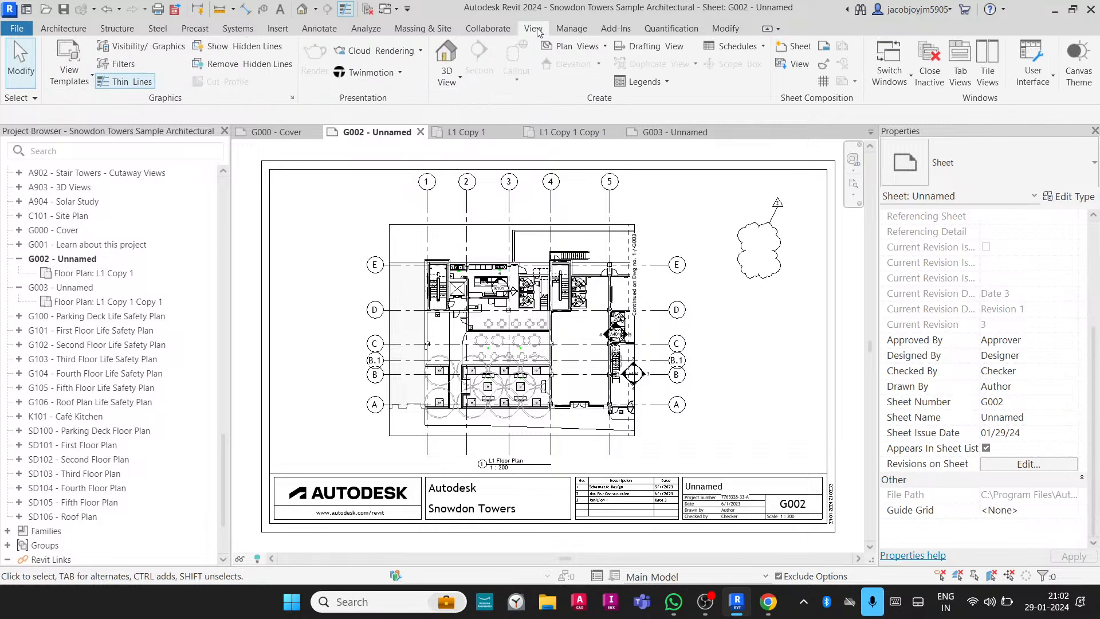
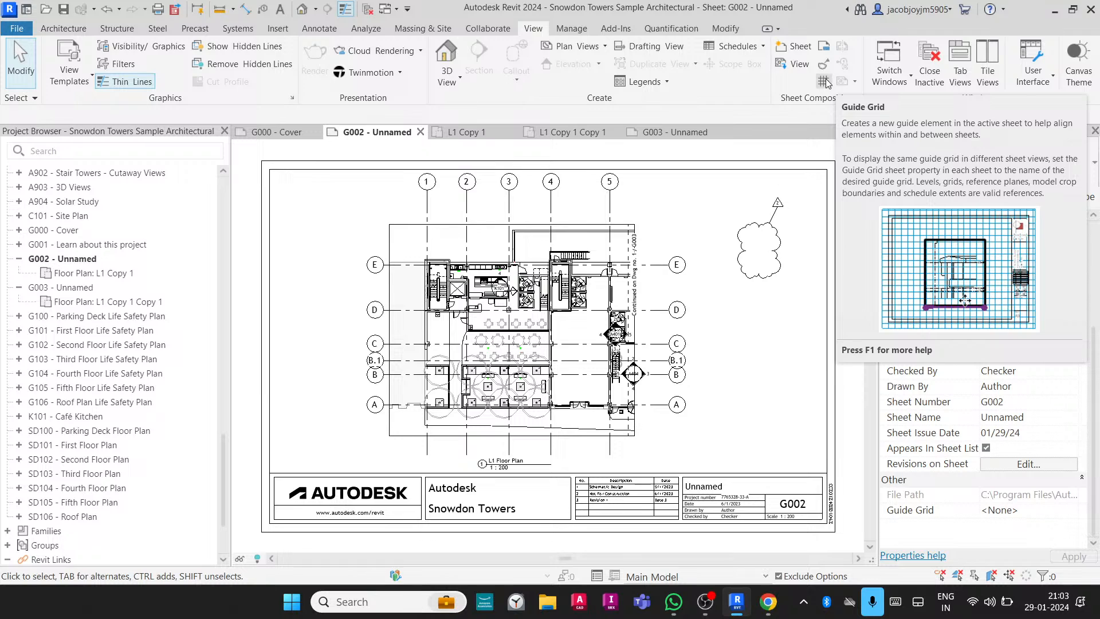
pyautogui.click(425, 283)
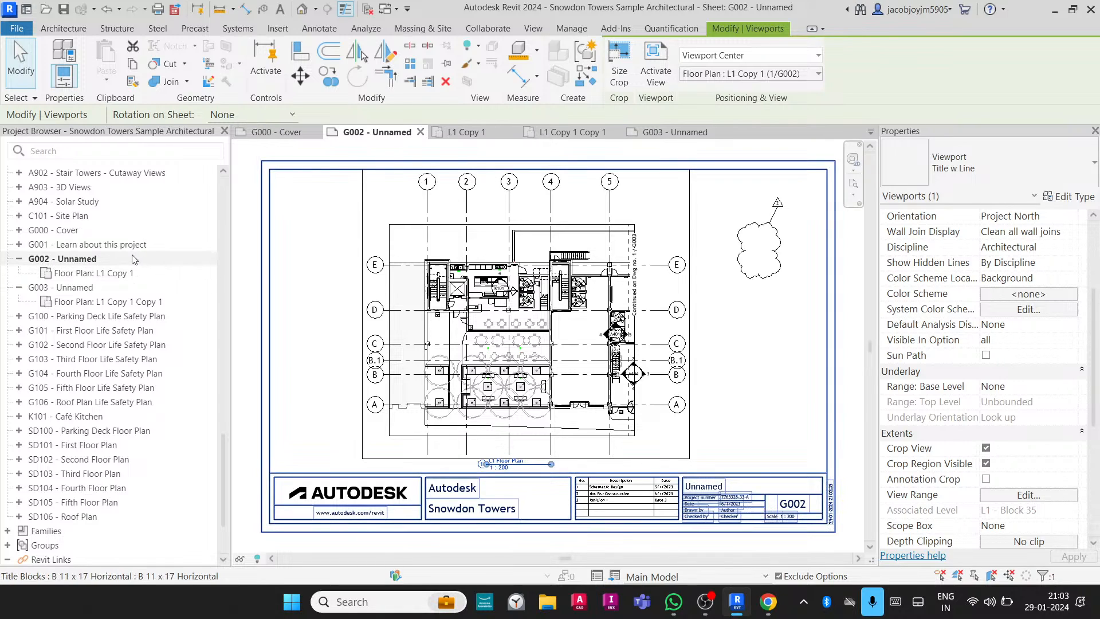
pyautogui.press('Escape')
# Open the L1 floor plan view.
pyautogui.moveTo(224, 456); pyautogui.dragTo(215, 197)
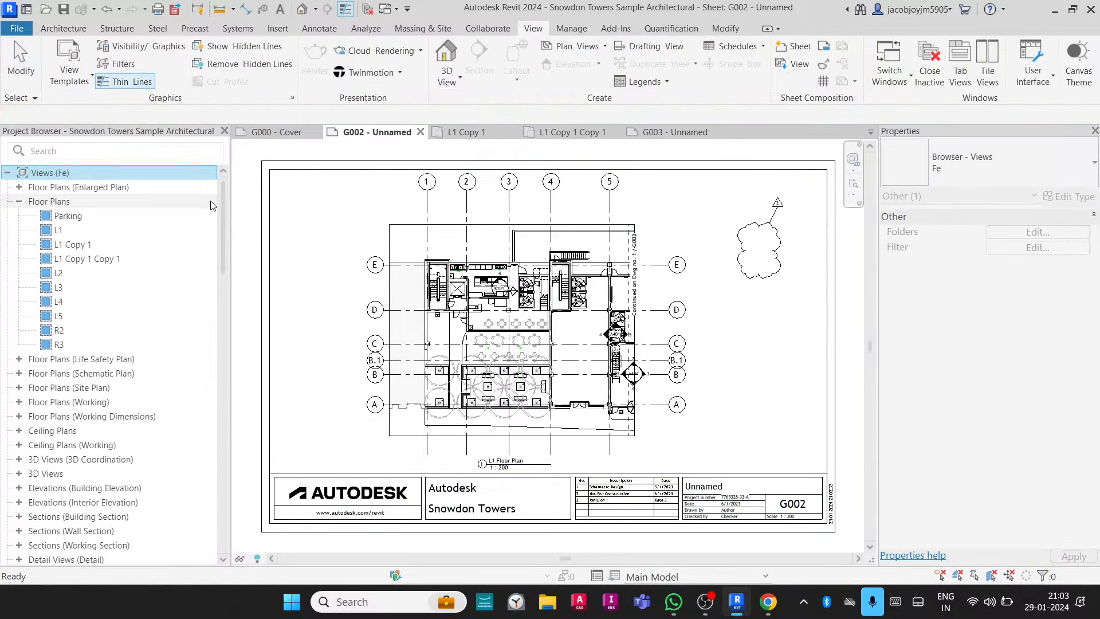
pyautogui.click(59, 231)
pyautogui.doubleClick(78, 232)
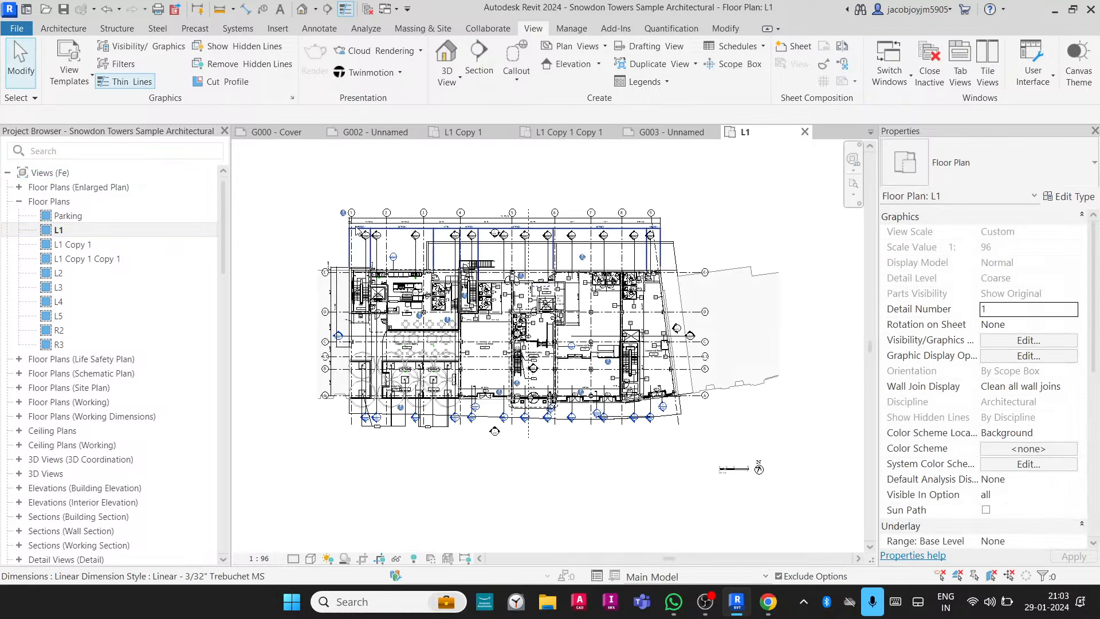
# Create a new sheet with the titleblock choice set to None.
pyautogui.scroll(-10, 166, 295)
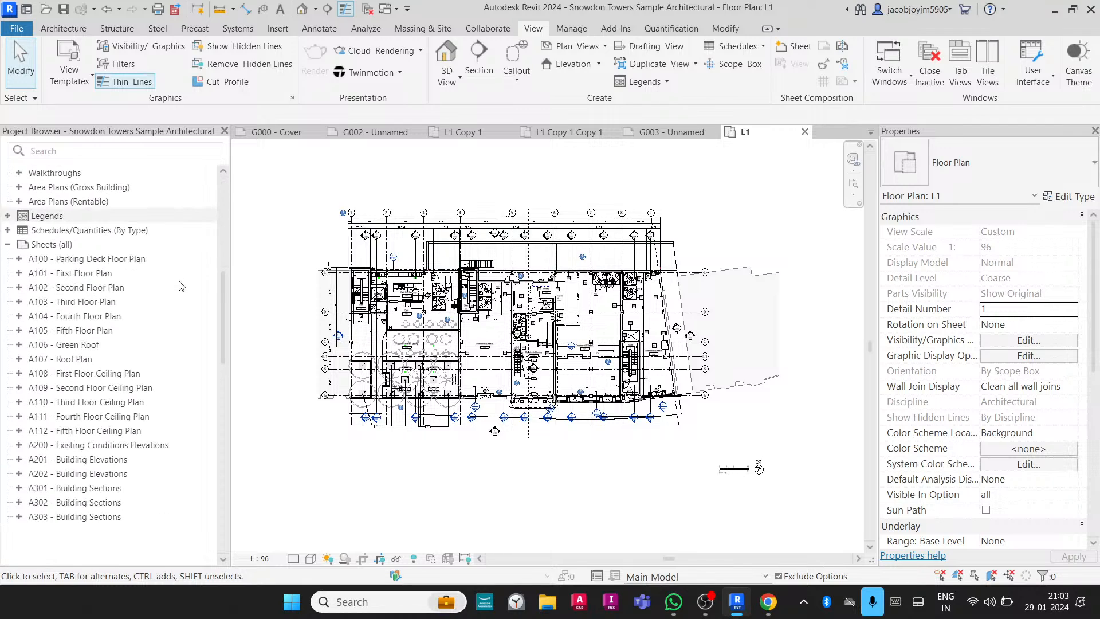
pyautogui.rightClick(84, 245)
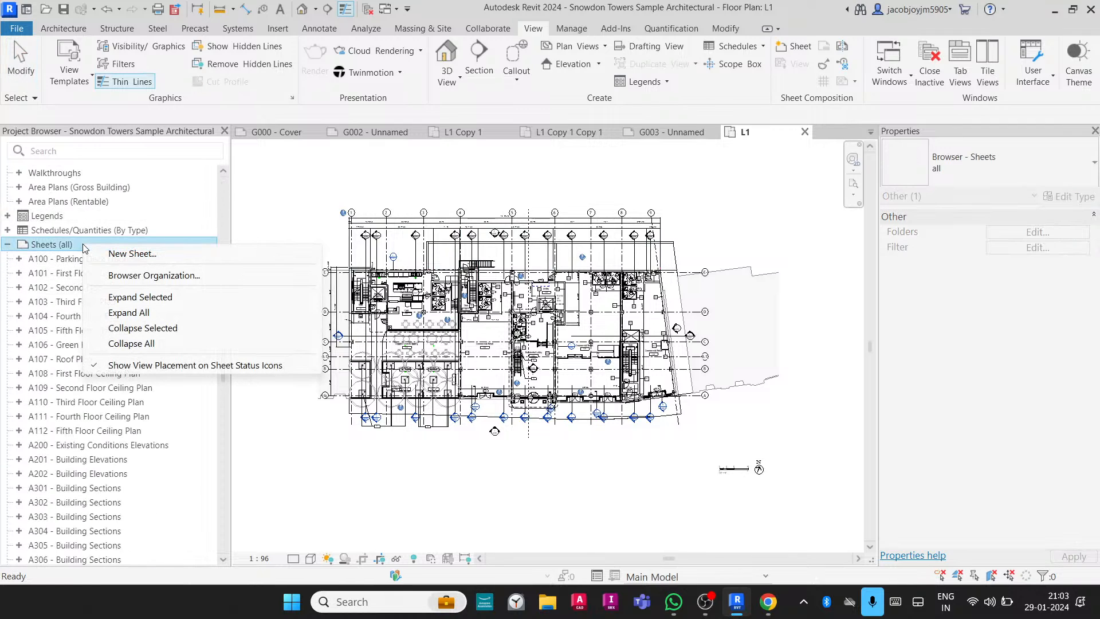
pyautogui.click(118, 253)
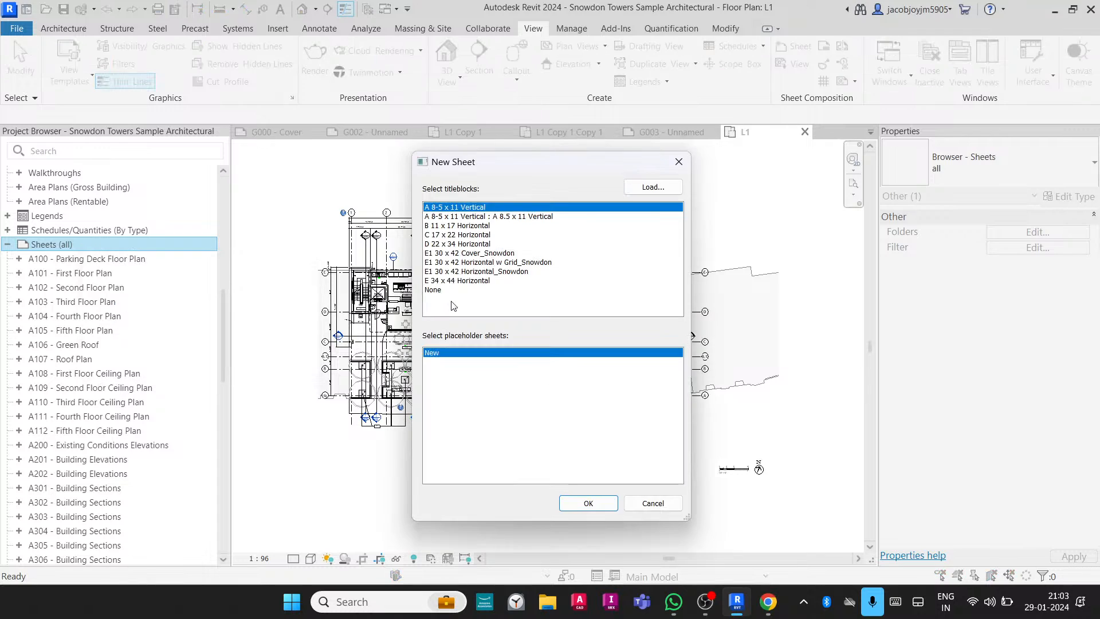
pyautogui.click(443, 290)
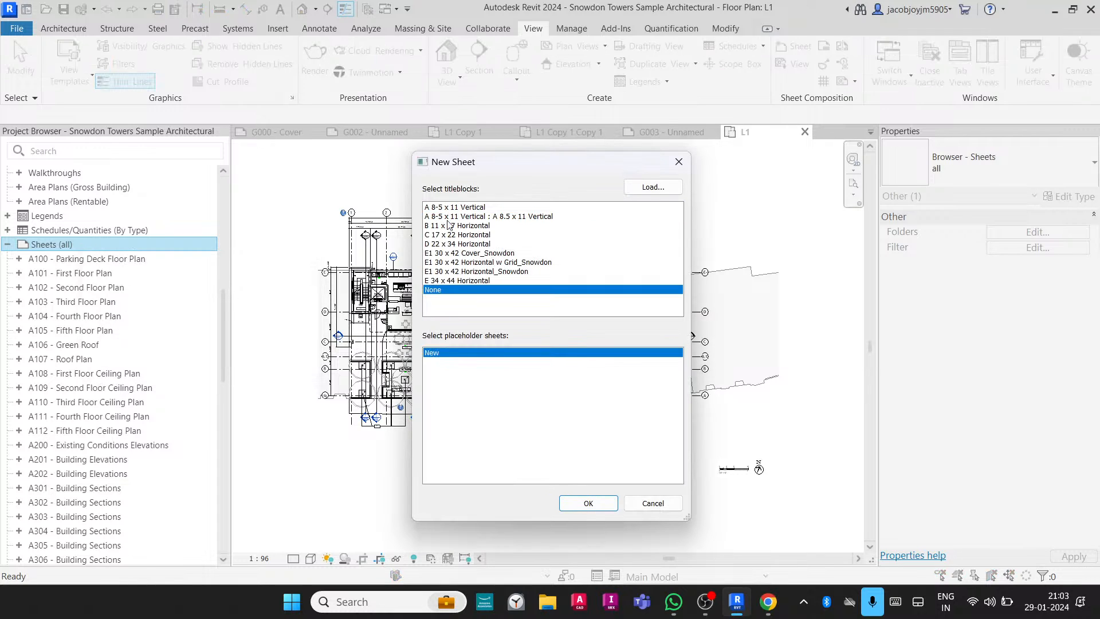
pyautogui.click(588, 503)
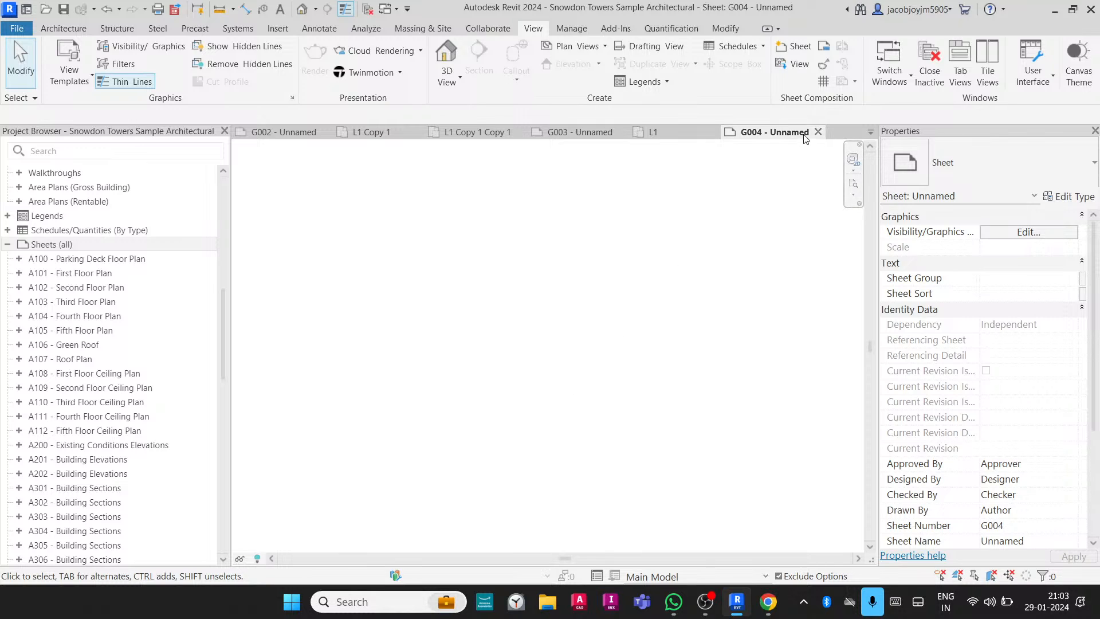
# Place the E1 30 x 42 Horizontal w Grid_Snowdon title block on sheet G004.
pyautogui.click(823, 51)
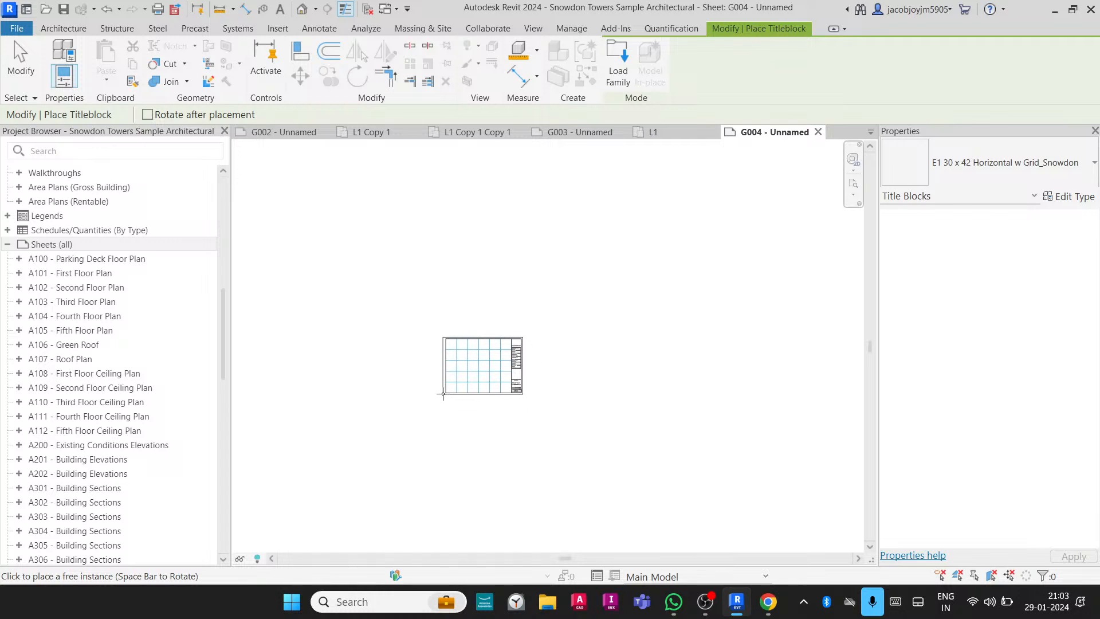
pyautogui.click(443, 394)
pyautogui.click(465, 403)
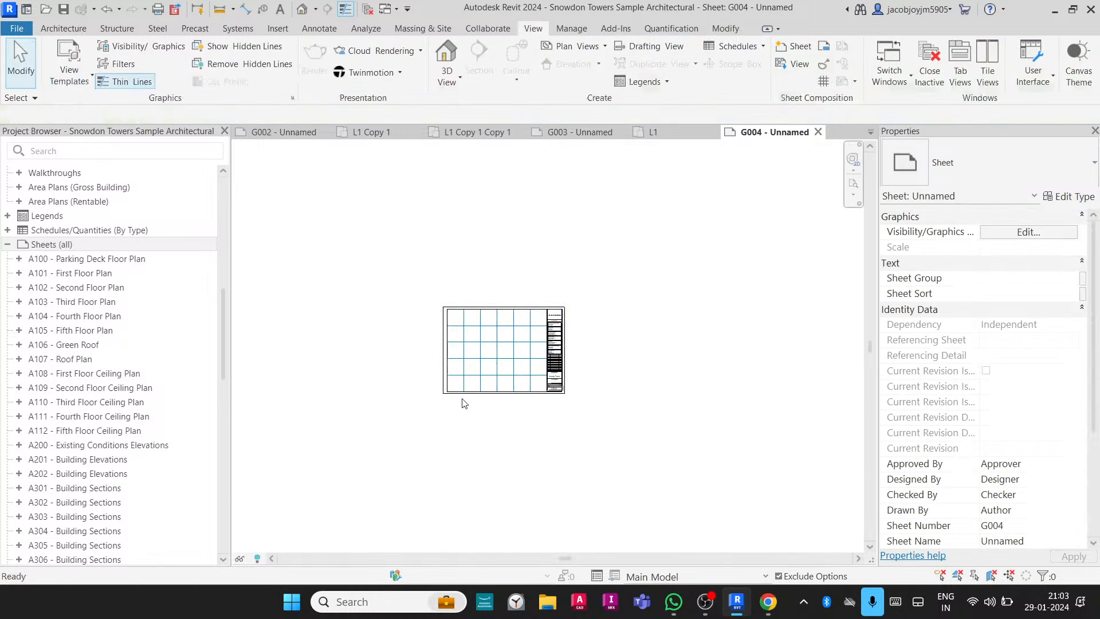
pyautogui.scroll(5, 464, 401)
pyautogui.moveTo(462, 393); pyautogui.dragTo(475, 462, button='middle')
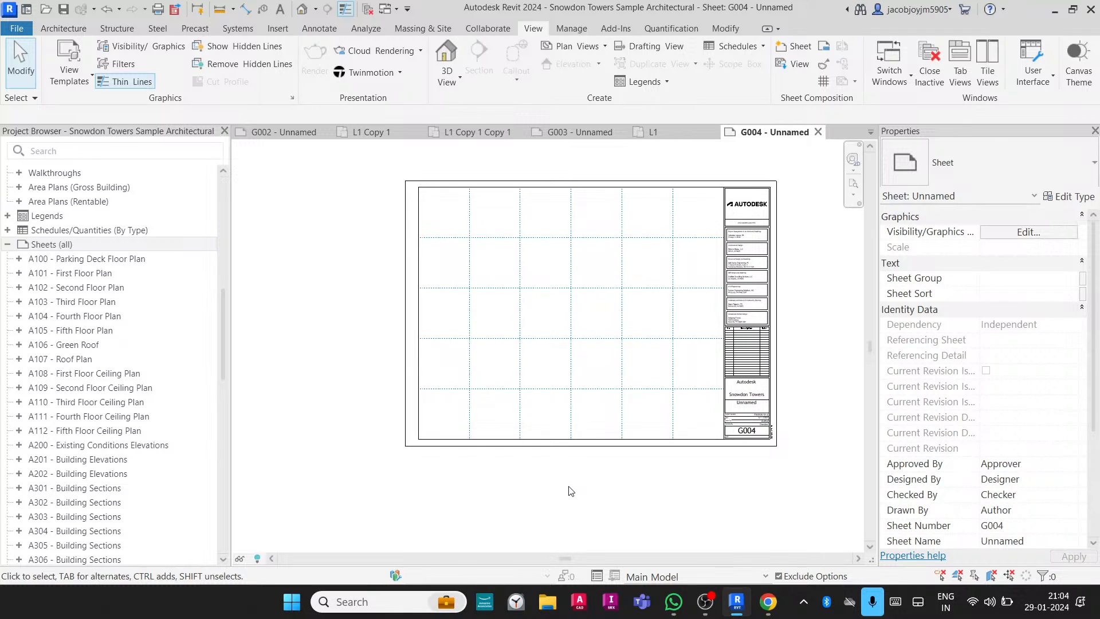
# Create a new guide grid named Plan layout Title block on sheet G004.
pyautogui.click(824, 81)
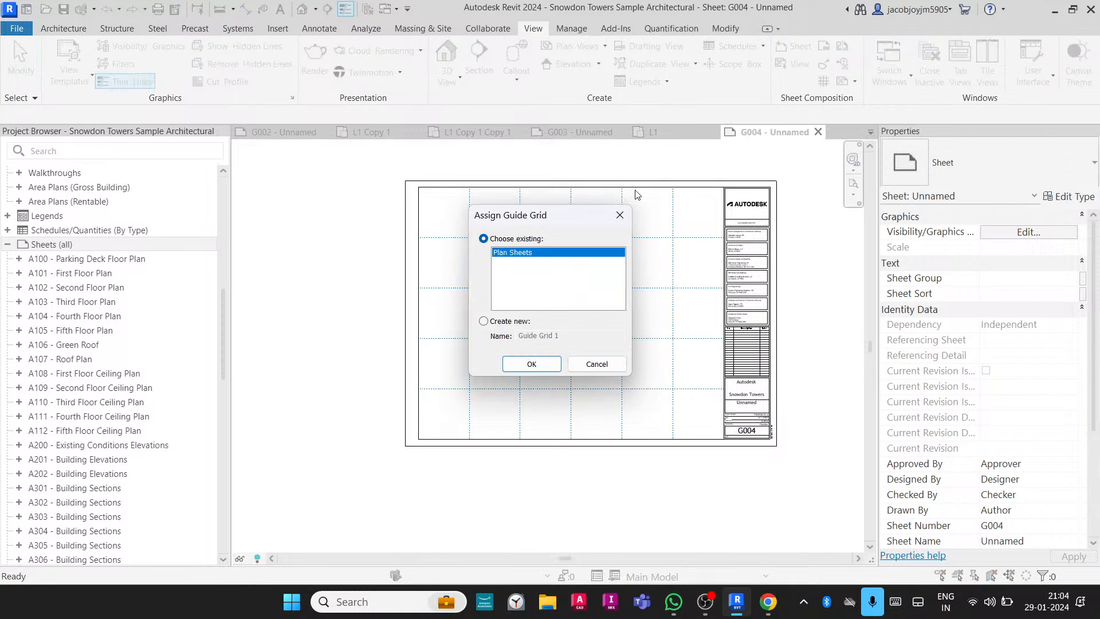
pyautogui.click(503, 323)
pyautogui.moveTo(582, 334); pyautogui.dragTo(475, 342)
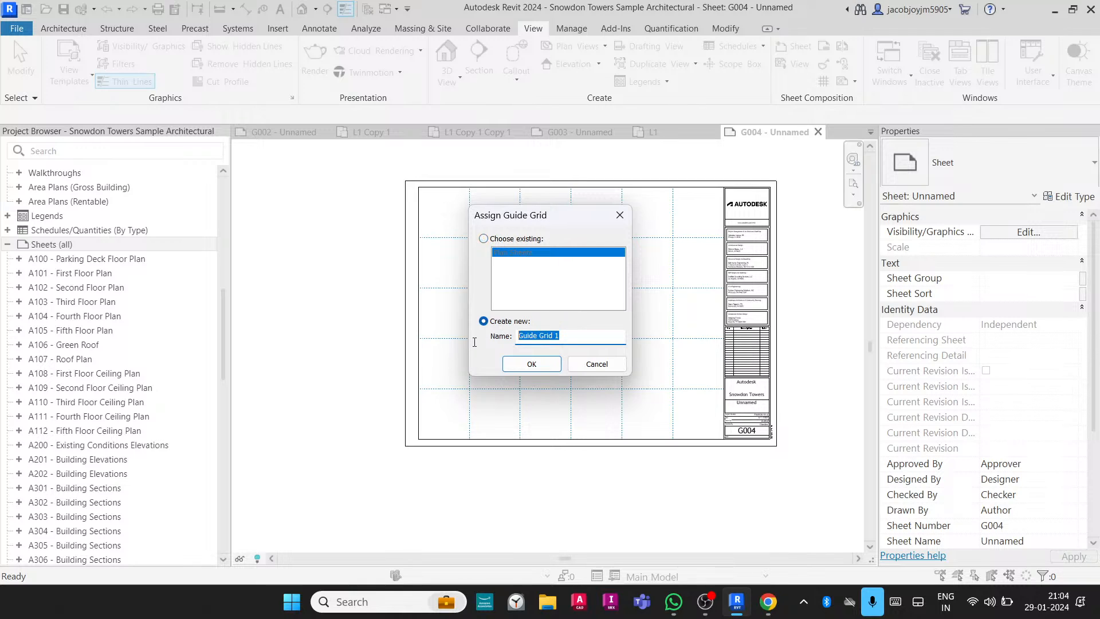
pyautogui.write('Plan layout Title block')
pyautogui.click(527, 369)
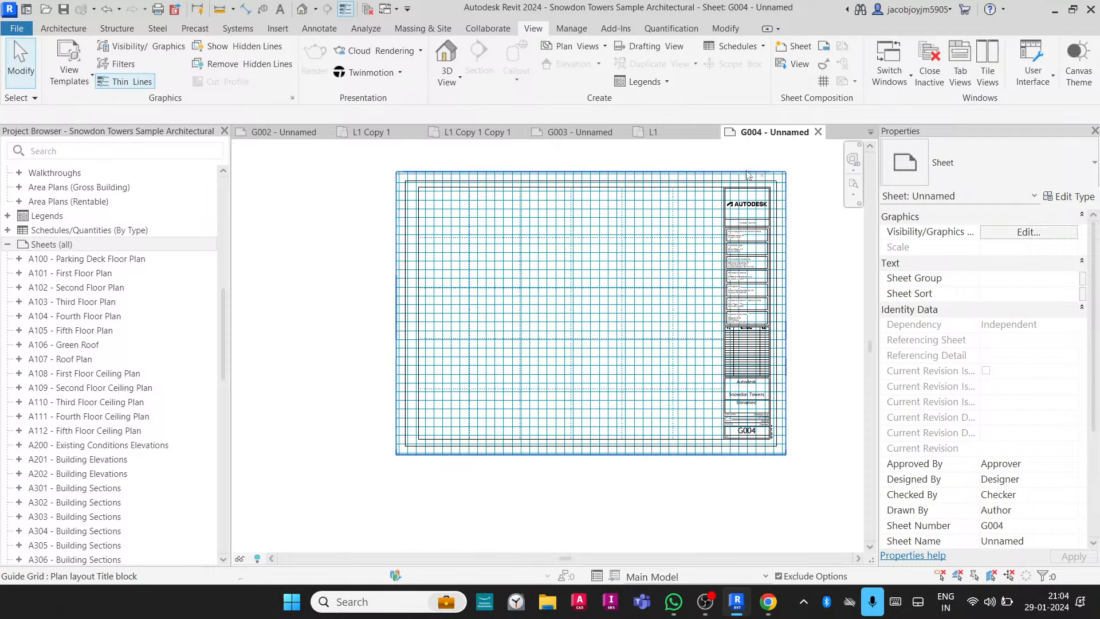
# Shrink the guide grid's extents to the title block's lower-left corner area and set its guide spacing to 50 mm.
pyautogui.click(766, 172)
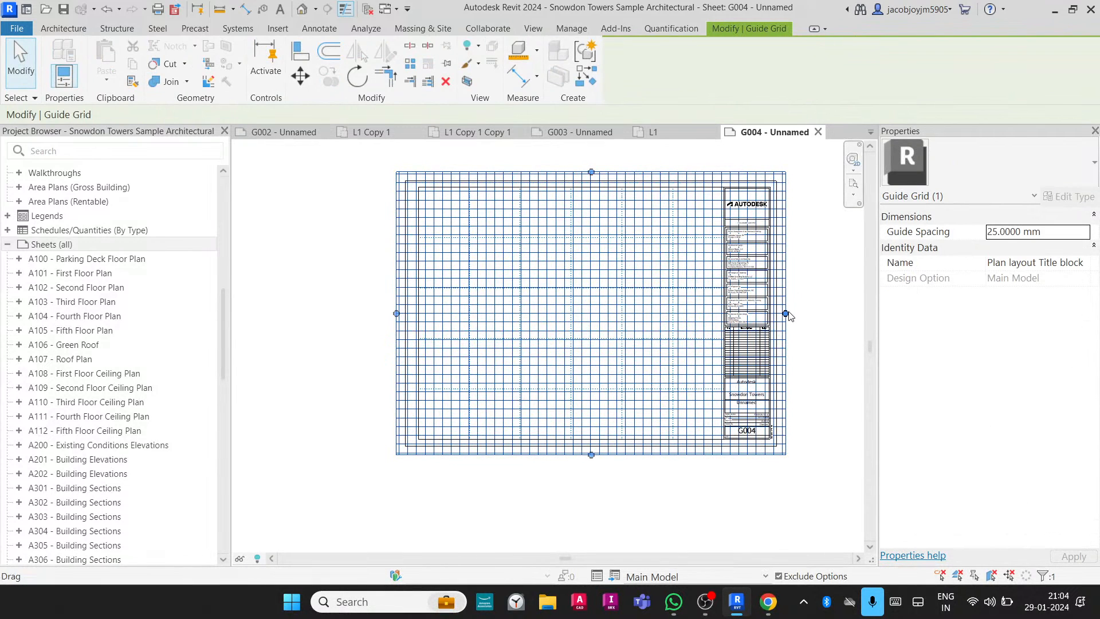
pyautogui.moveTo(786, 313); pyautogui.dragTo(466, 321)
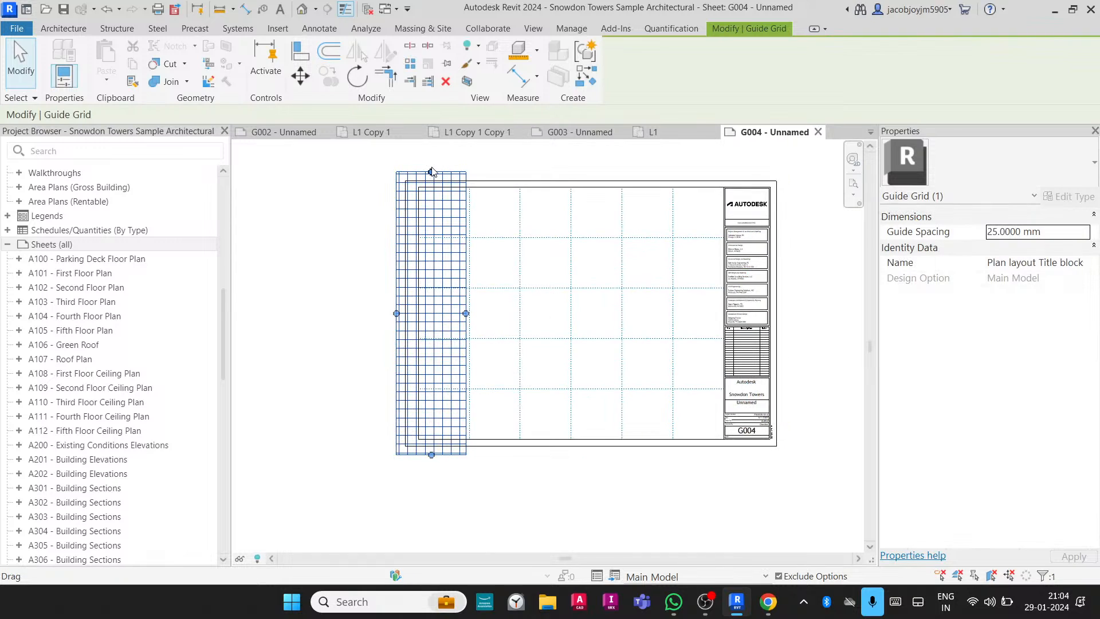
pyautogui.moveTo(431, 172); pyautogui.dragTo(431, 360)
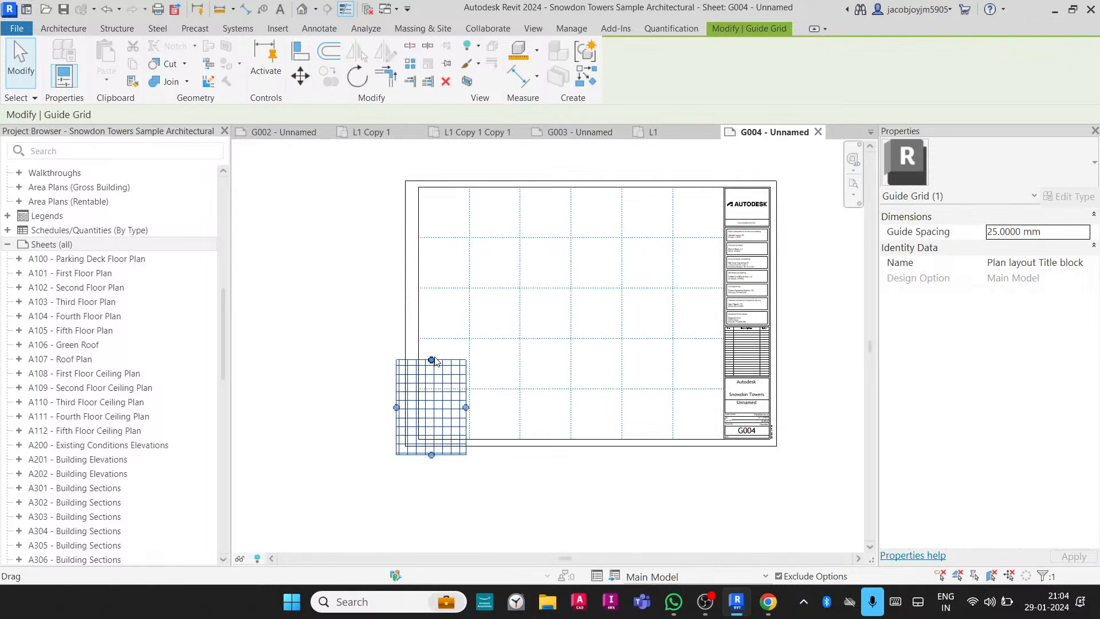
pyautogui.click(1061, 231)
pyautogui.write('50')
pyautogui.press('Return')
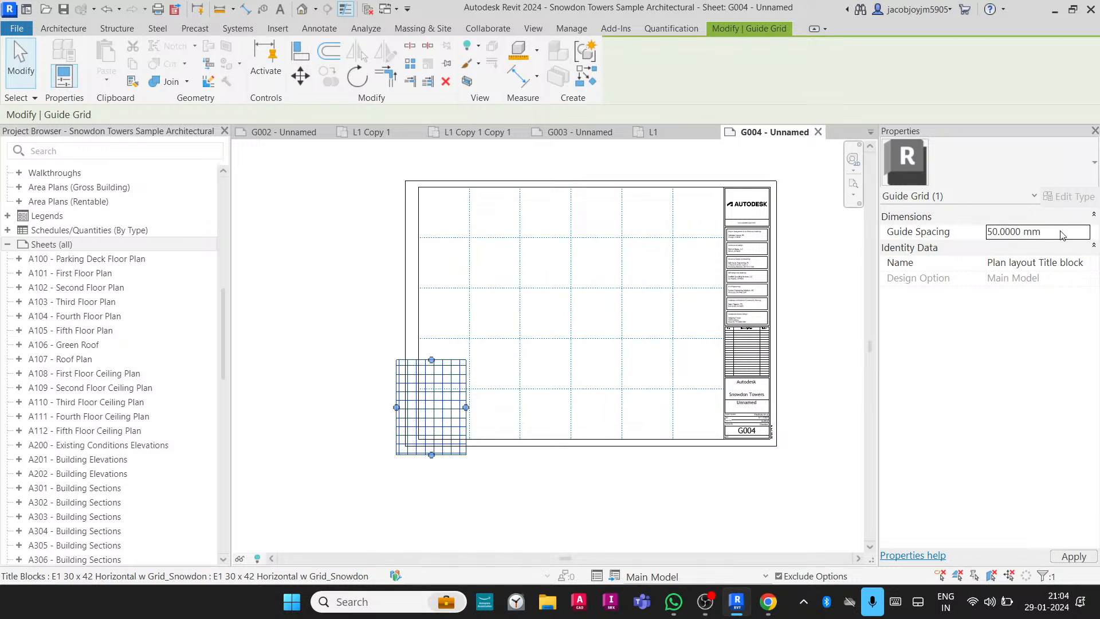
# Pull in the guide grid's upper and right extents closer around the title block's lower-left corner.
pyautogui.scroll(3, 353, 490)
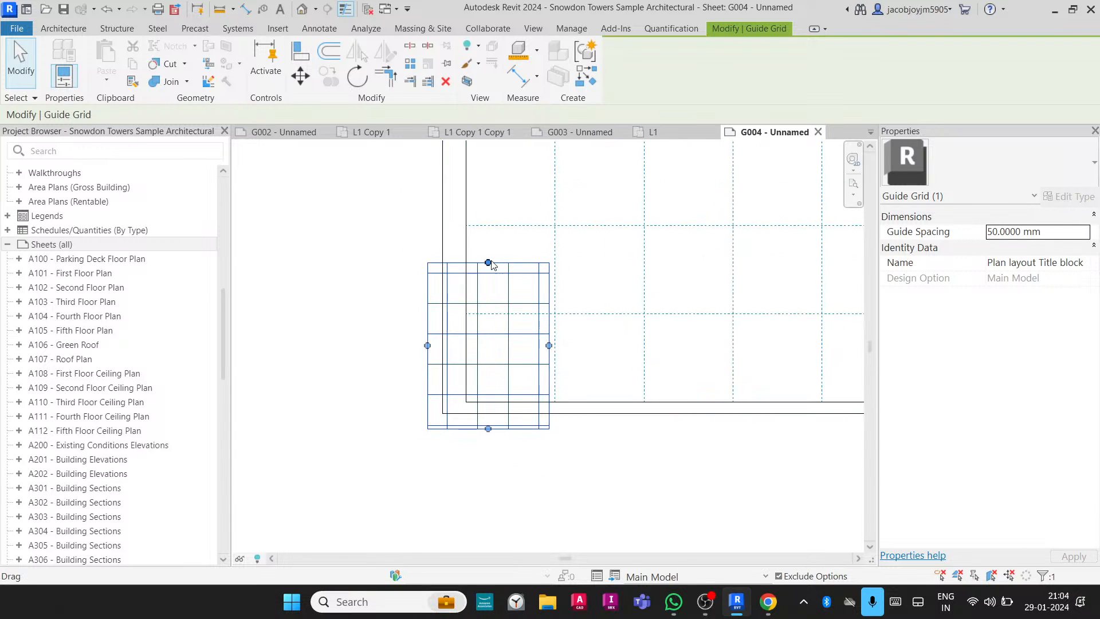
pyautogui.moveTo(492, 376); pyautogui.dragTo(491, 376)
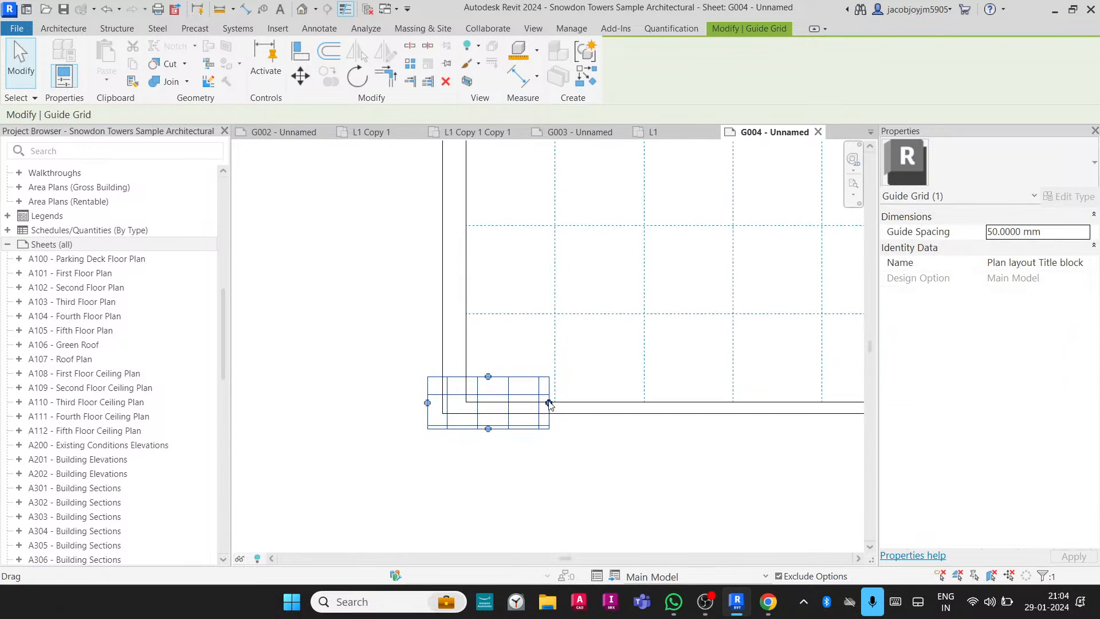
pyautogui.moveTo(549, 403); pyautogui.dragTo(498, 401)
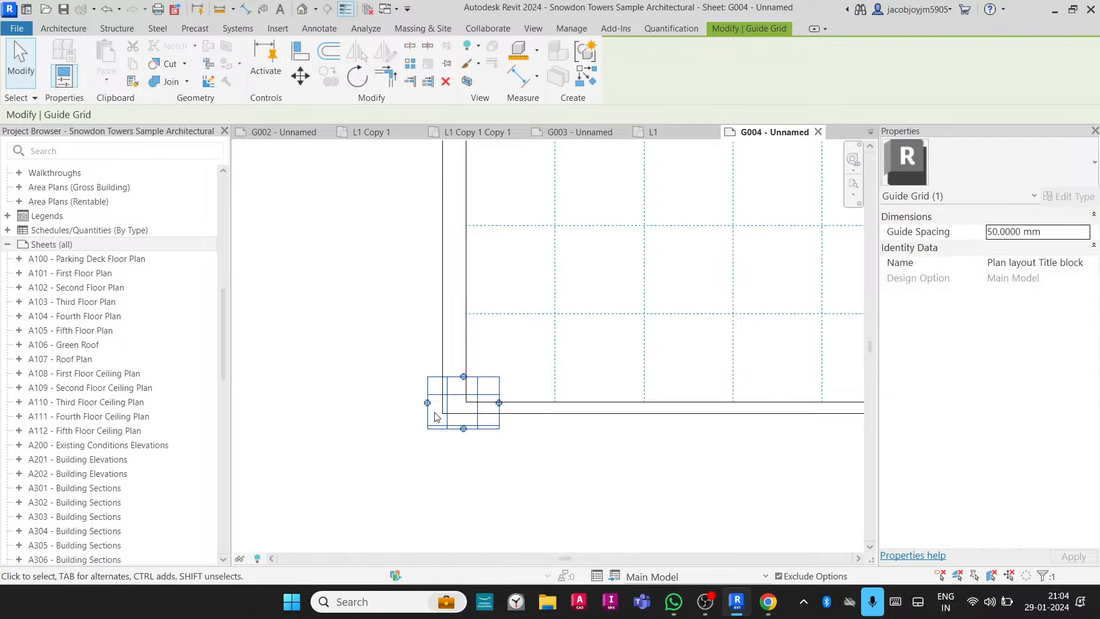
pyautogui.scroll(2, 437, 424)
pyautogui.scroll(2, 437, 424)
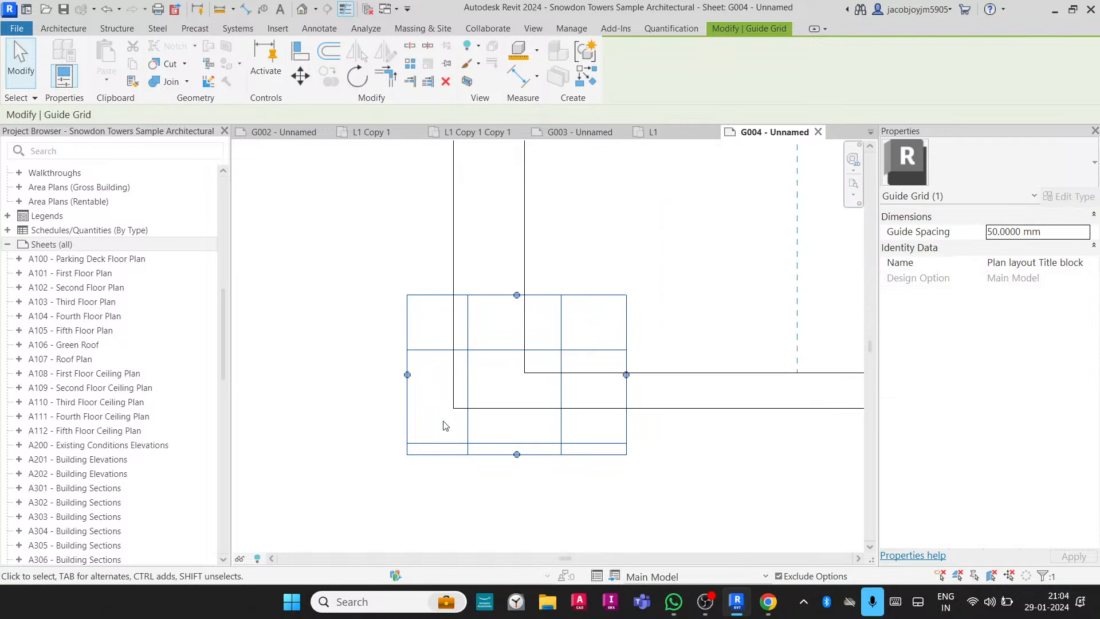
# Align one vertical and one horizontal guide line to the title block's outer left and bottom edges.
pyautogui.click(705, 448)
pyautogui.press('a')
pyautogui.press('l')
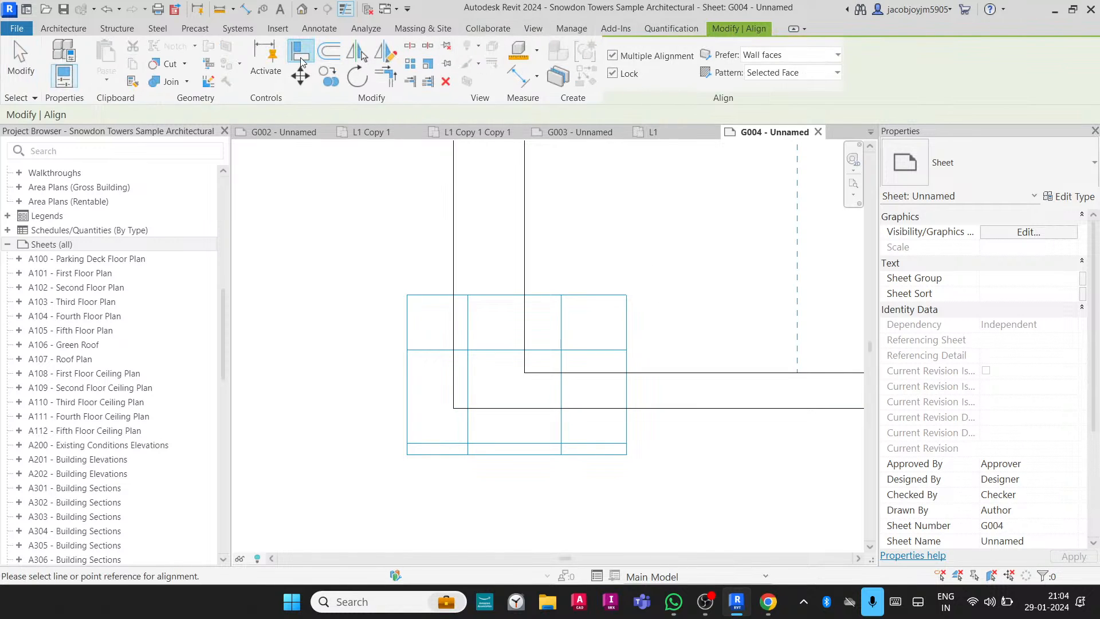
pyautogui.click(451, 379)
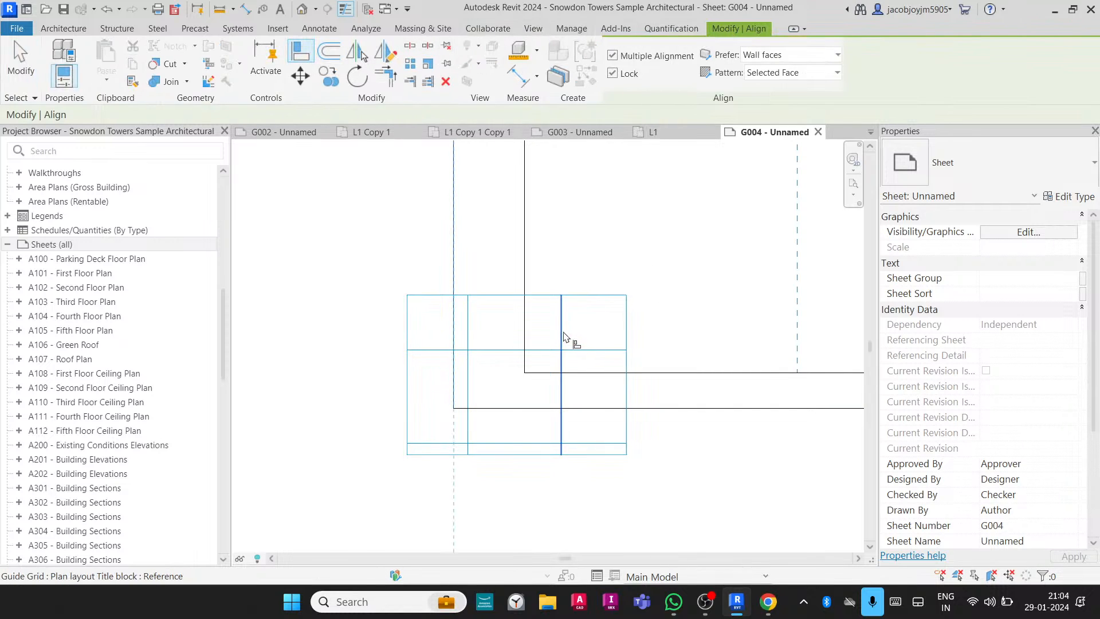
pyautogui.click(563, 339)
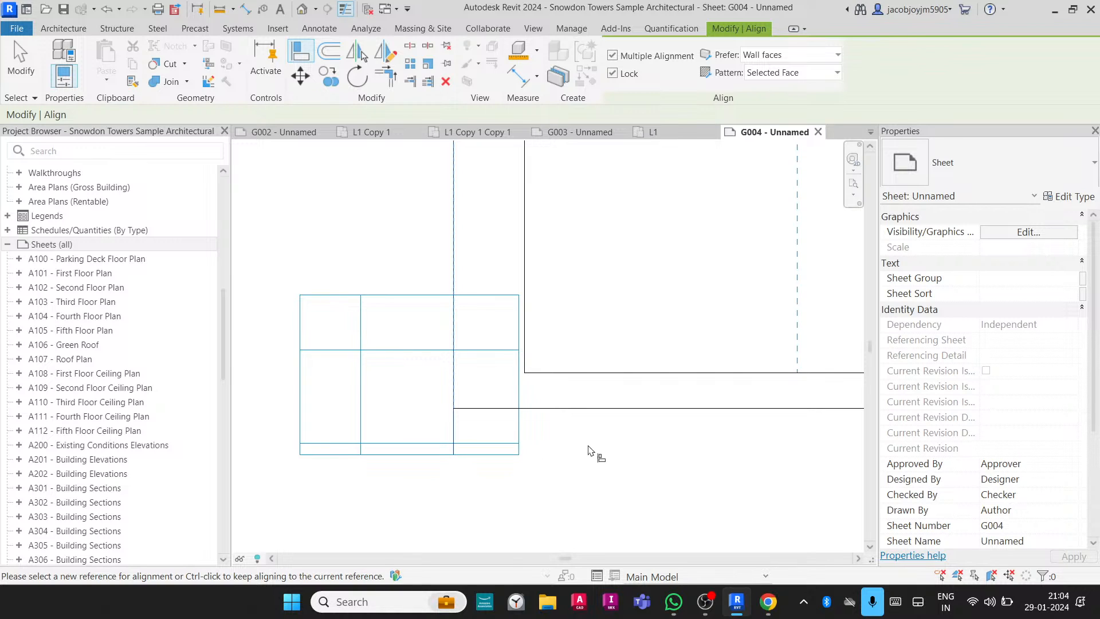
pyautogui.click(565, 409)
pyautogui.click(489, 352)
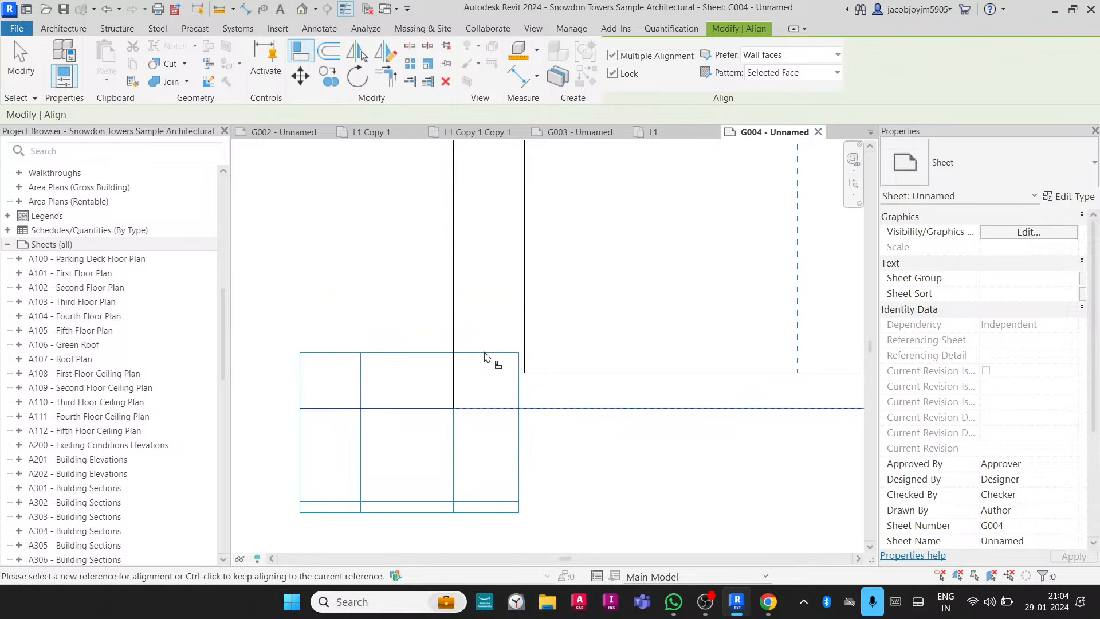
pyautogui.press('Escape')
pyautogui.press('Escape')
# Reduce the guide grid's lower and left extents so a single guide intersection marks the title block's outer corner.
pyautogui.click(344, 503)
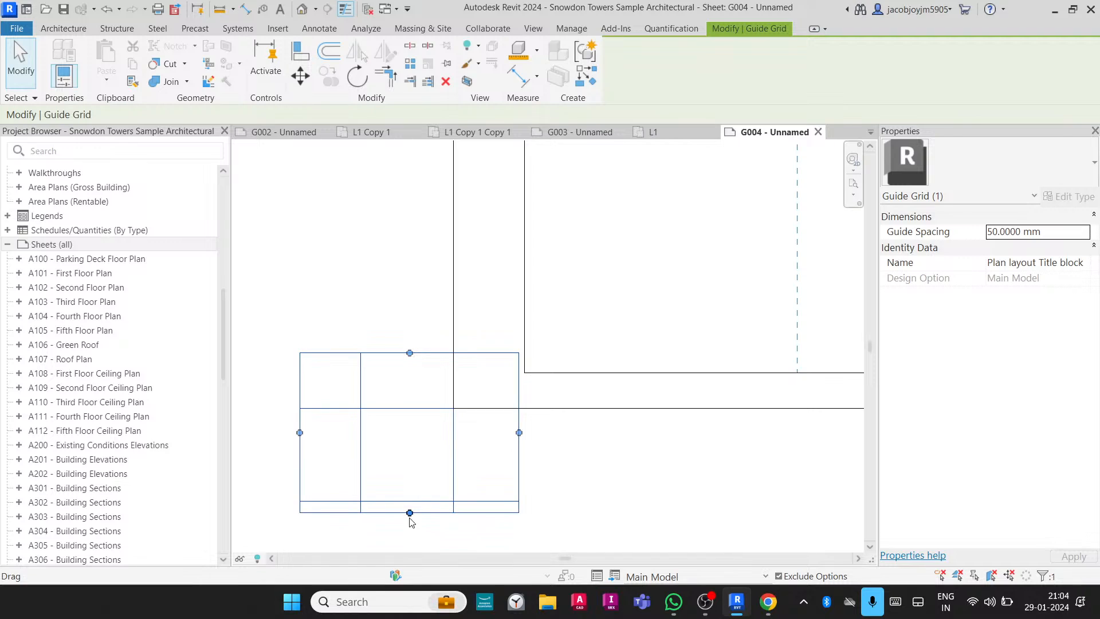
pyautogui.moveTo(409, 512); pyautogui.dragTo(418, 446)
pyautogui.moveTo(300, 399); pyautogui.dragTo(402, 400)
pyautogui.click(514, 491)
pyautogui.scroll(-2, 511, 479)
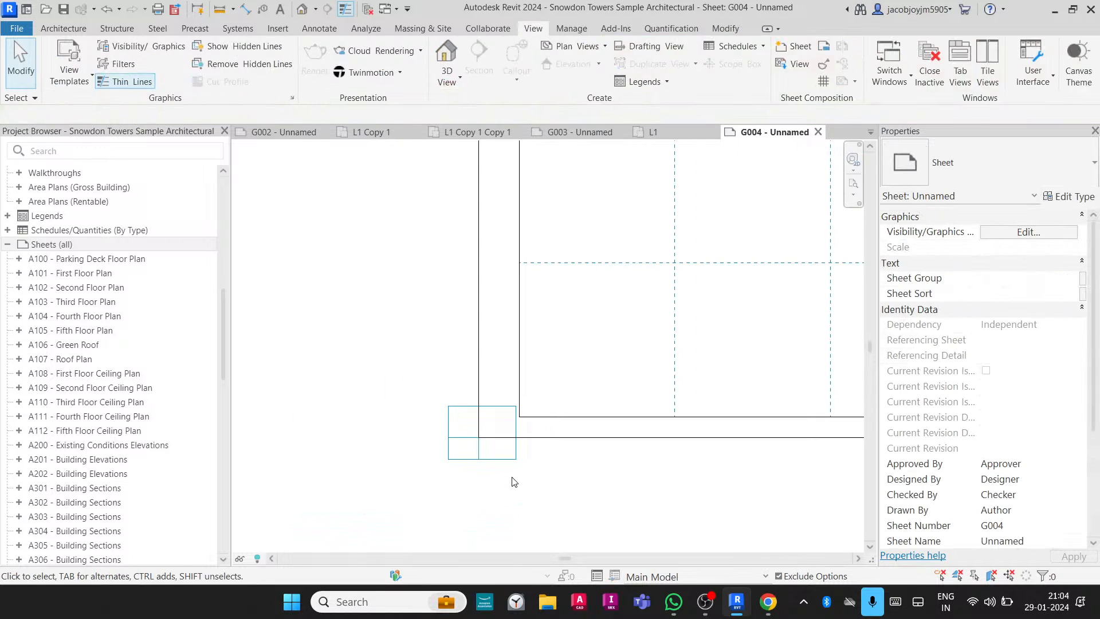
# Check the guide grids available for assignment, and set sheet G004's Guide Grid property to None.
pyautogui.click(842, 82)
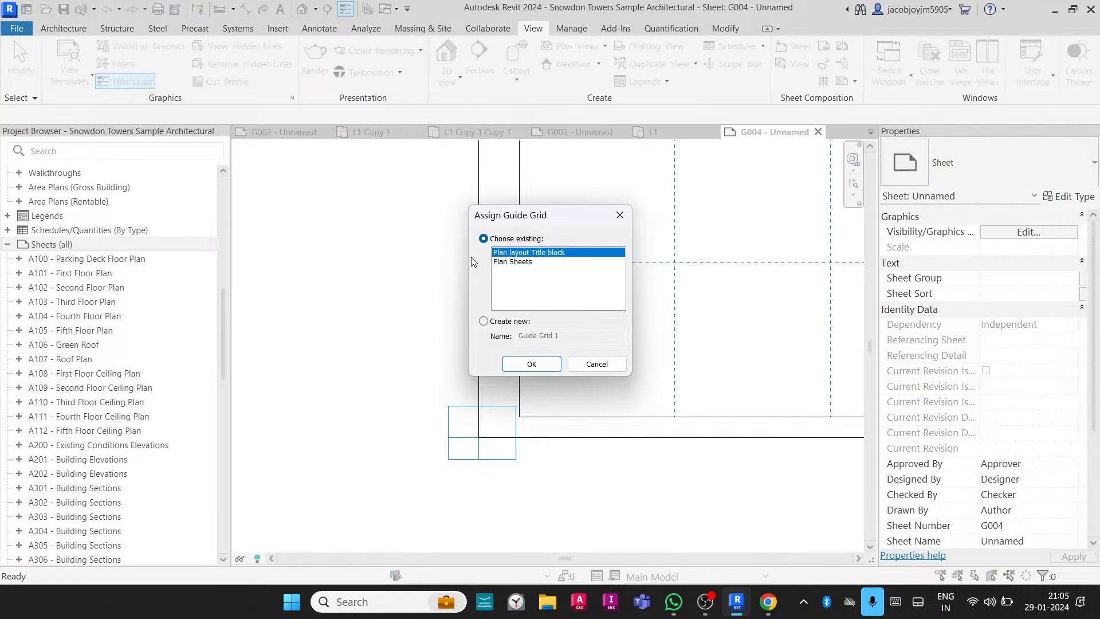
pyautogui.click(620, 215)
pyautogui.scroll(-3, 980, 449)
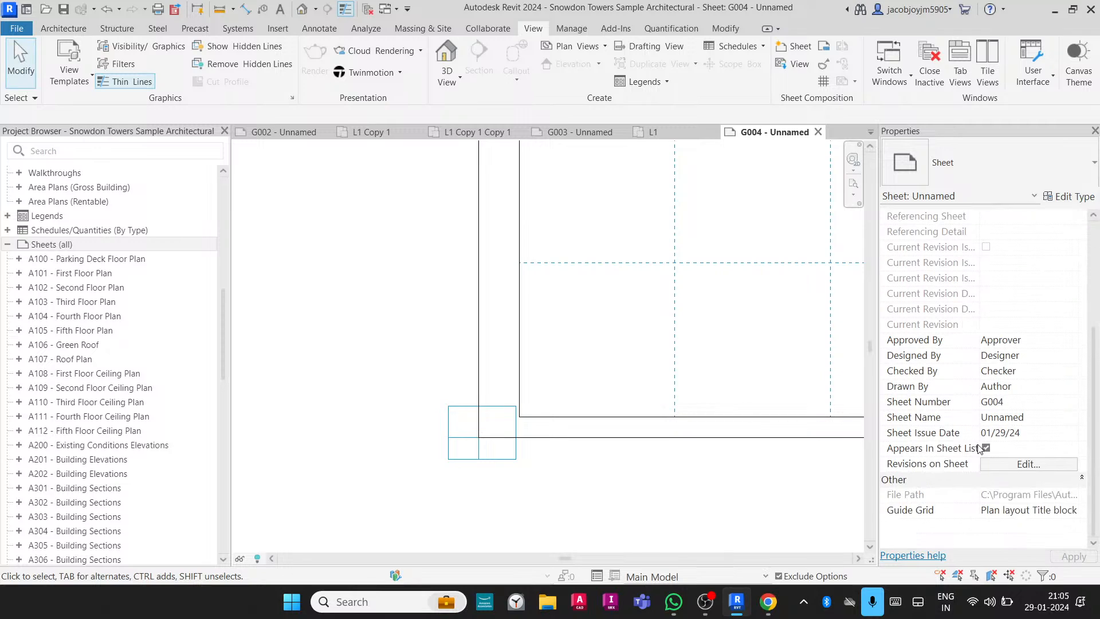
pyautogui.click(1066, 509)
pyautogui.click(1071, 510)
pyautogui.click(1018, 527)
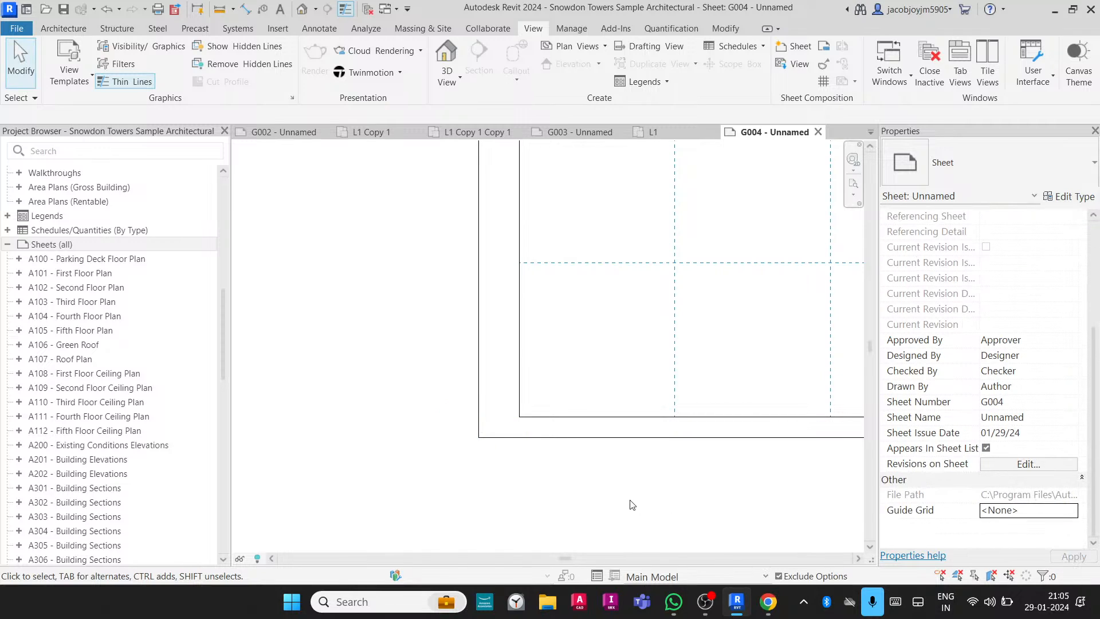
pyautogui.middleClick(437, 295)
pyautogui.middleClick(436, 295)
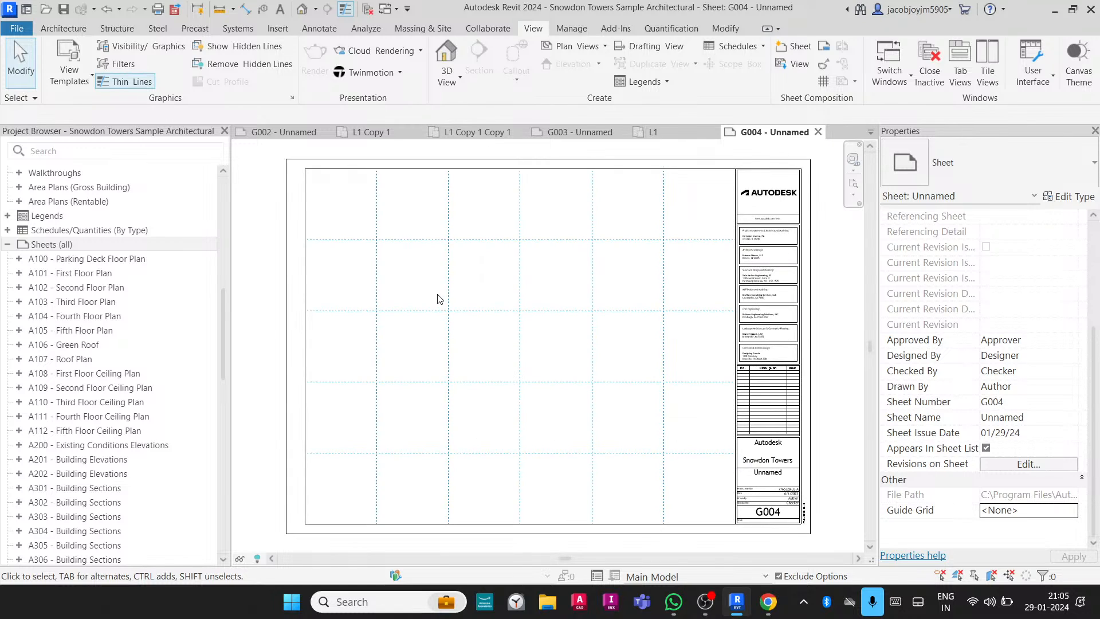
# Create a new sheet from the Sheets category with the title block set to None.
pyautogui.rightClick(133, 248)
pyautogui.click(172, 253)
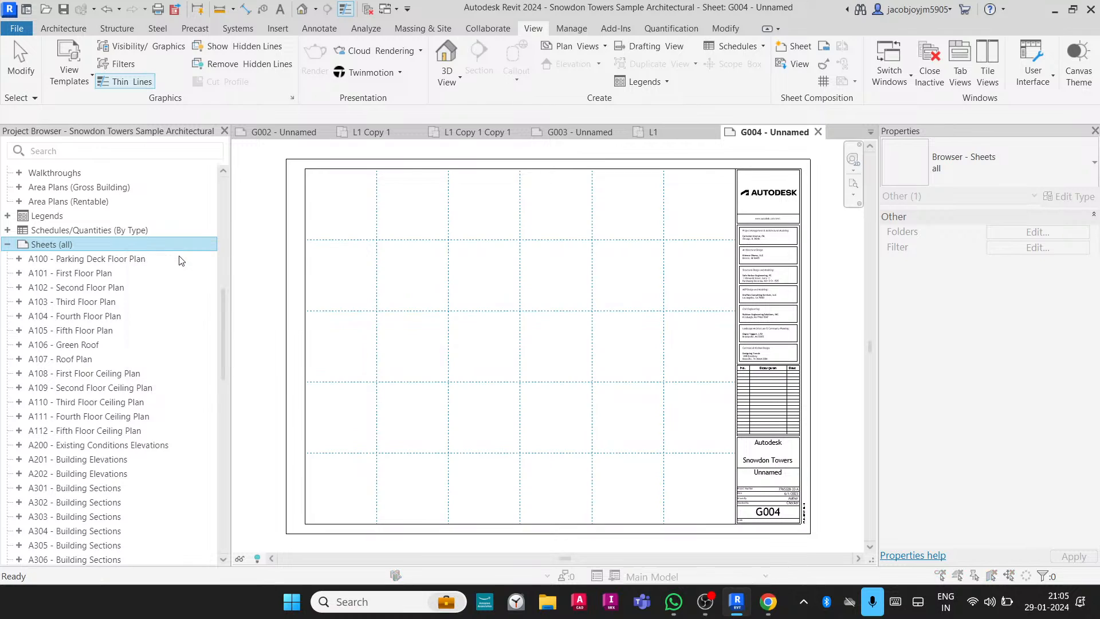
pyautogui.click(430, 289)
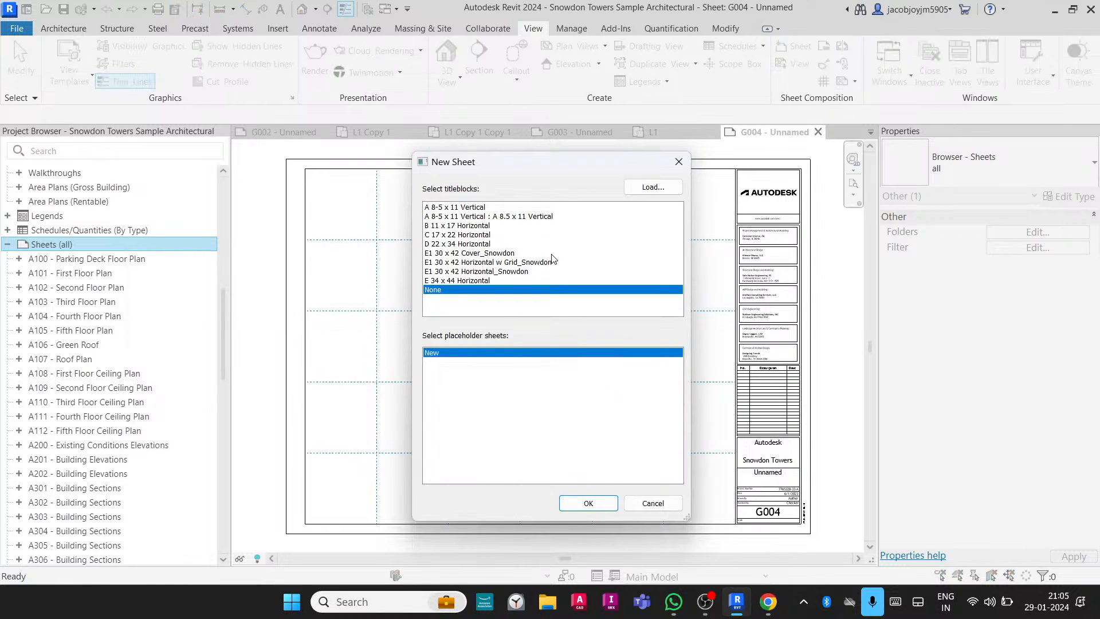
pyautogui.click(589, 504)
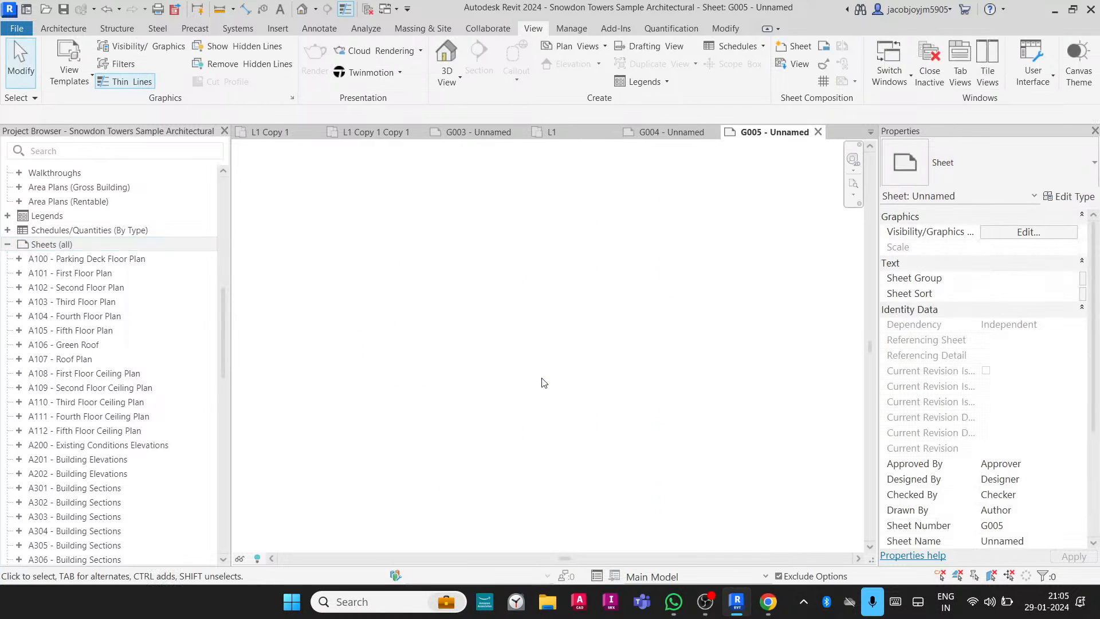
# Place an E1 30 x 42 Horizontal w Grid_Snowdon title block on the empty new sheet.
pyautogui.click(824, 47)
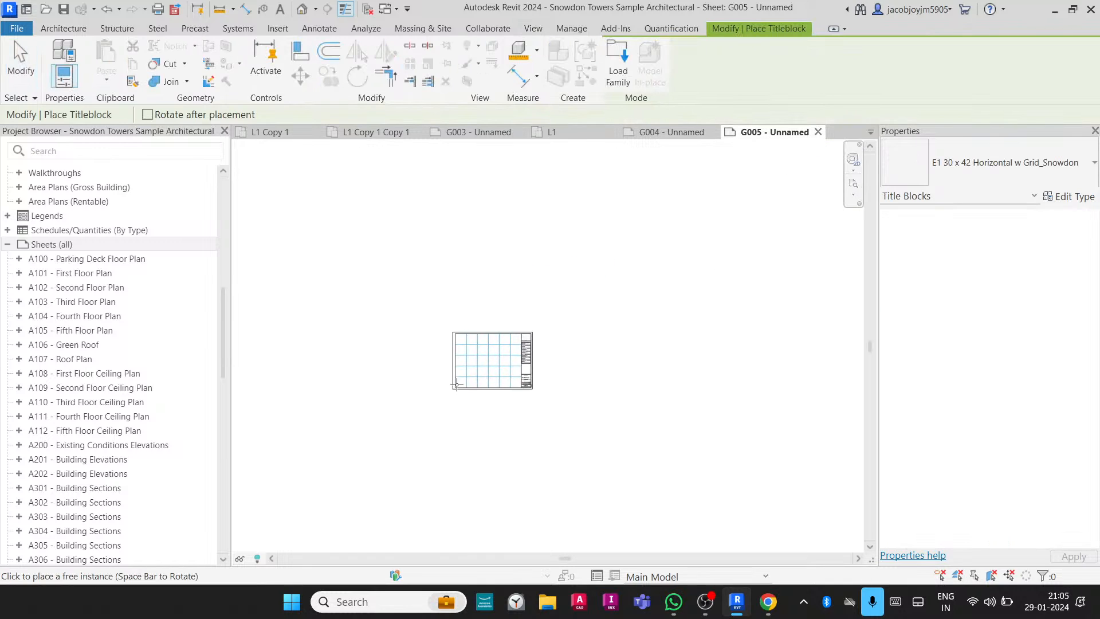
pyautogui.click(456, 384)
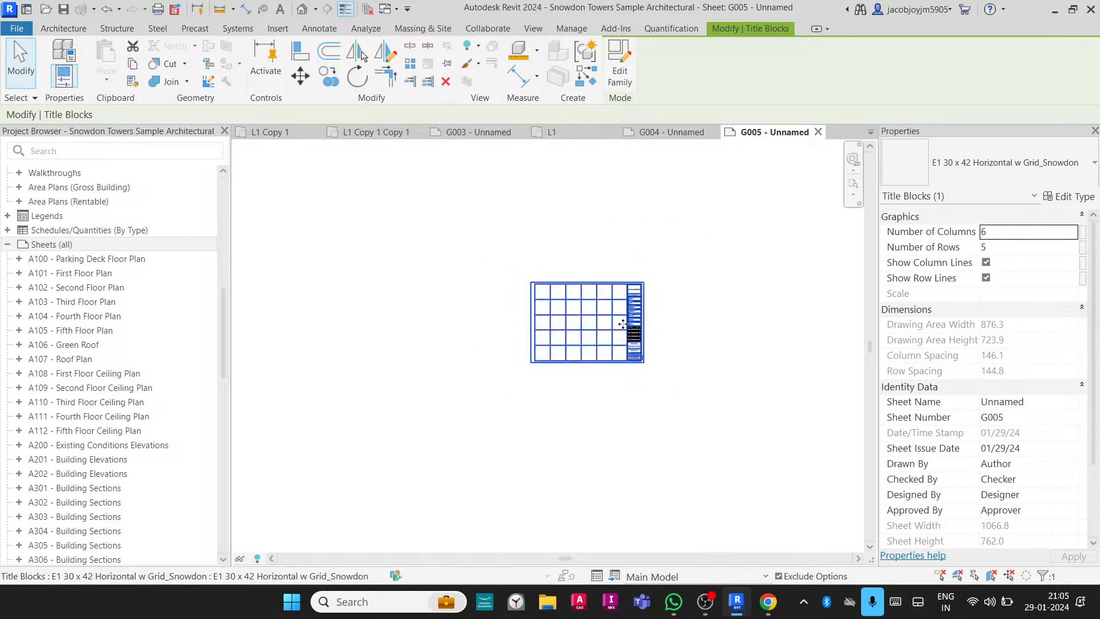
pyautogui.click(721, 336)
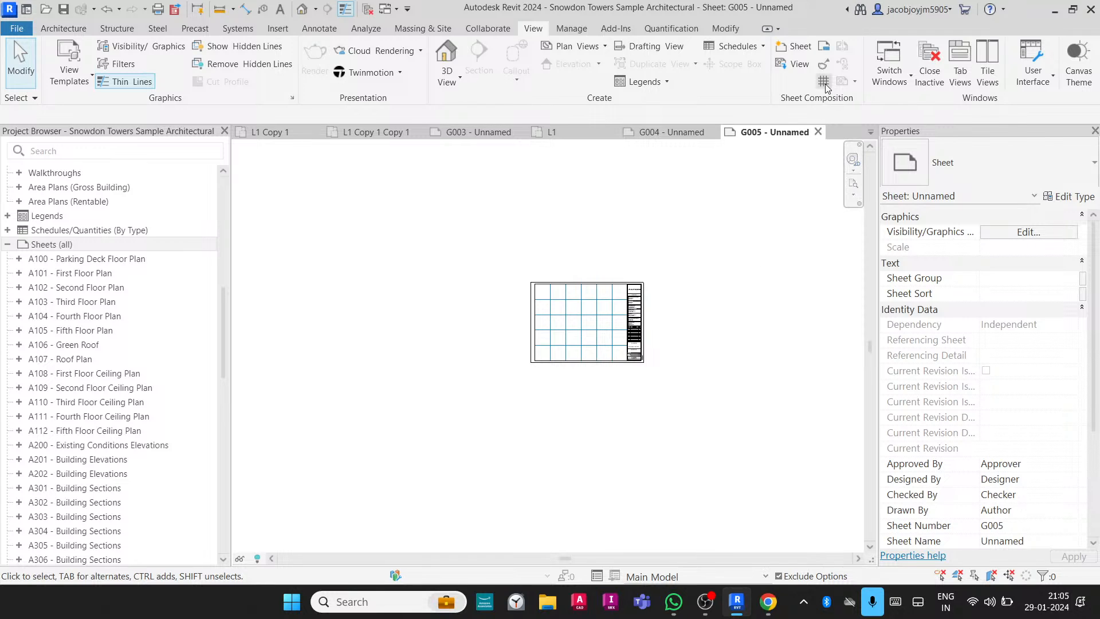
# Assign the existing Plan layout Title block guide grid to sheet G005.
pyautogui.click(663, 178)
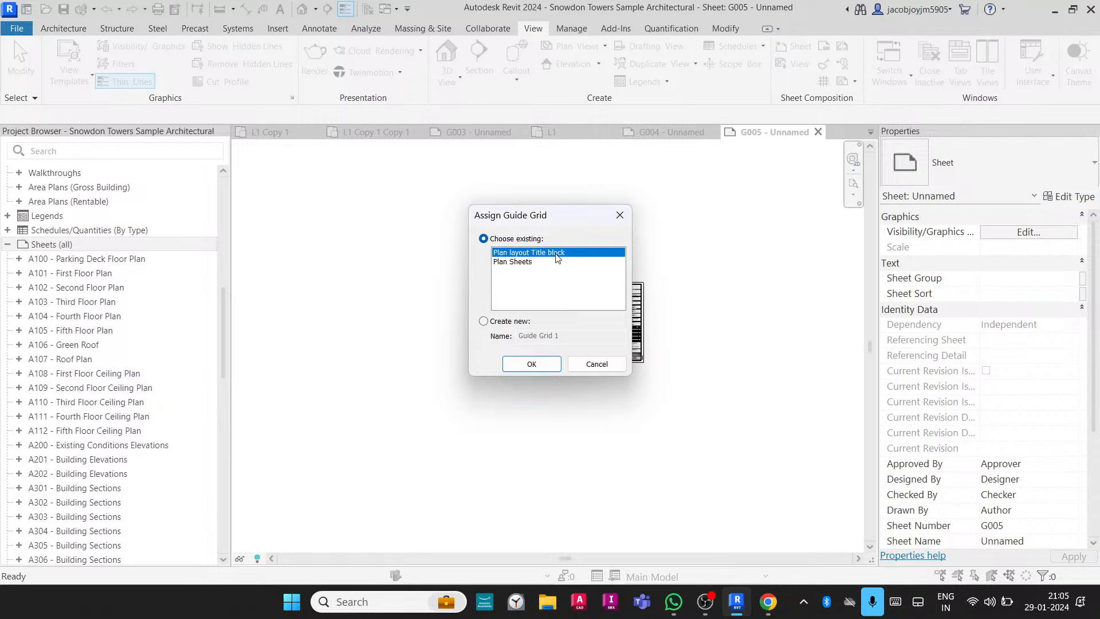
pyautogui.click(532, 364)
pyautogui.scroll(5, 516, 388)
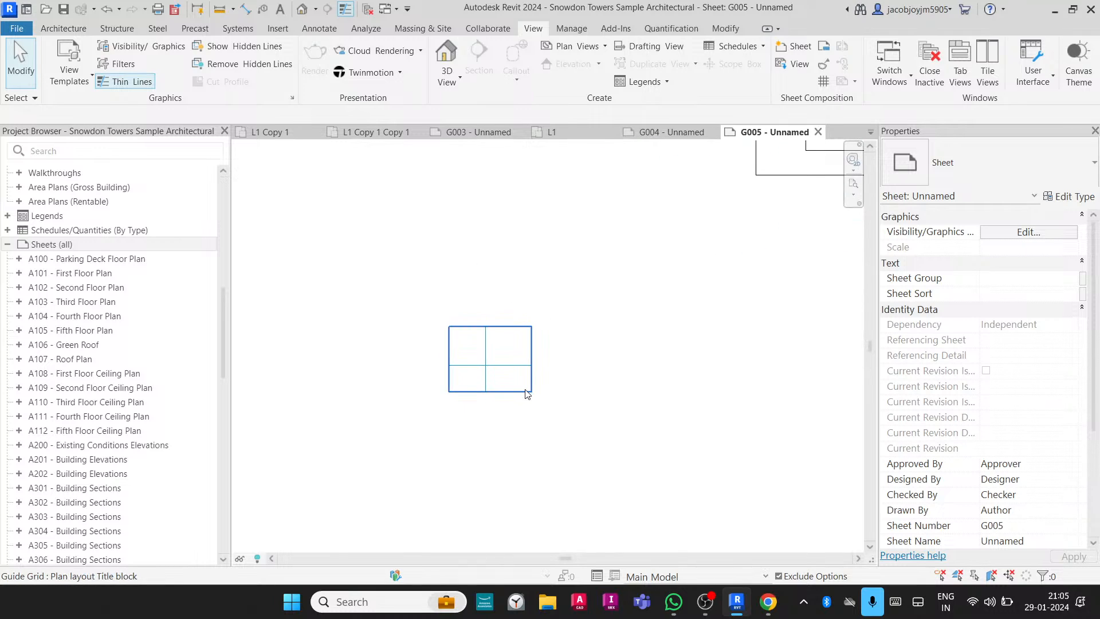
pyautogui.scroll(-5, 527, 394)
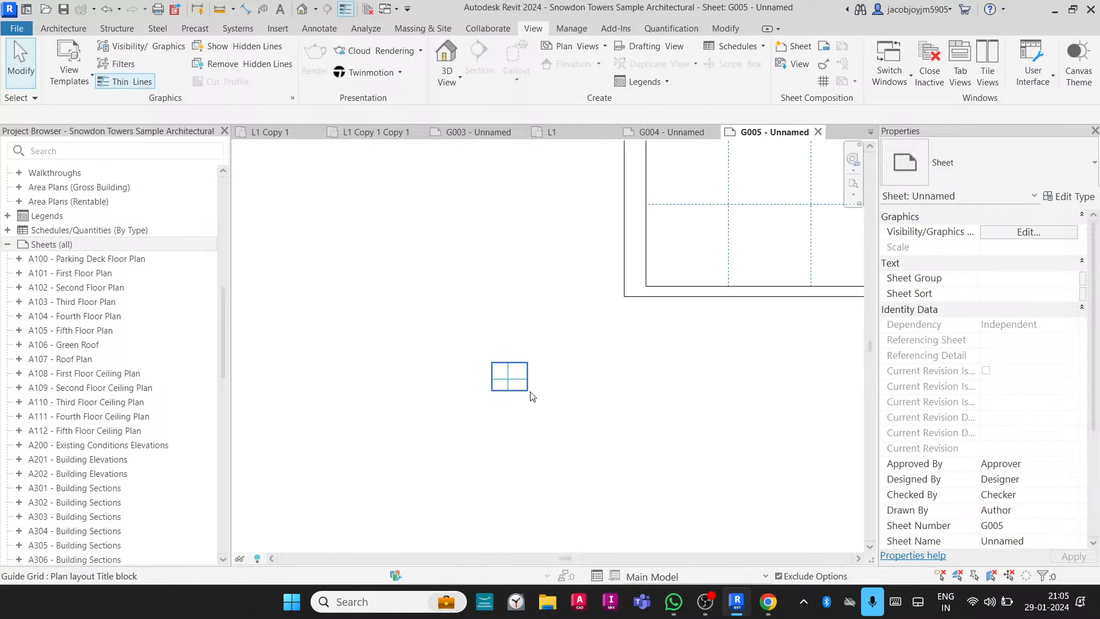
# Move the title block so its outer lower-left corner lands on the guide grid's intersection.
pyautogui.click(647, 329)
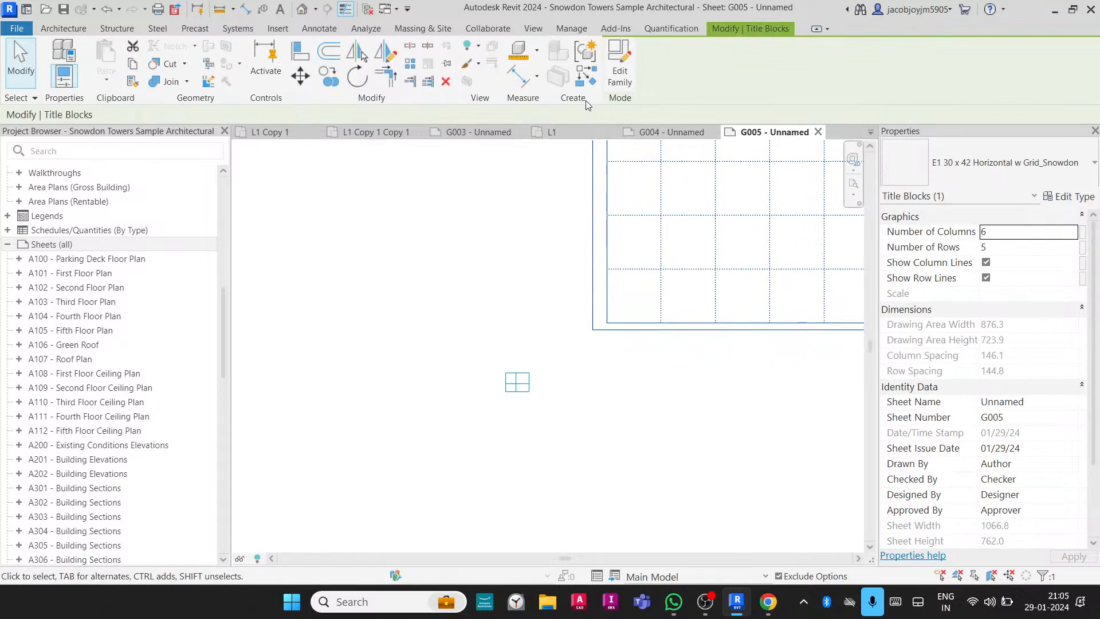
pyautogui.click(301, 76)
pyautogui.click(593, 330)
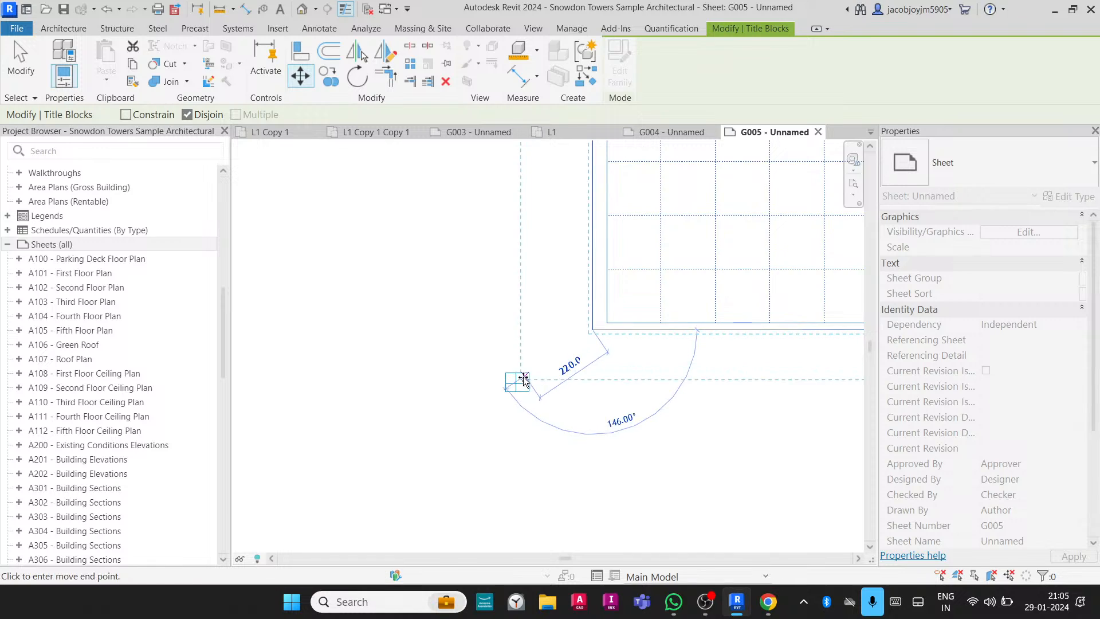
pyautogui.scroll(5, 516, 389)
pyautogui.click(509, 385)
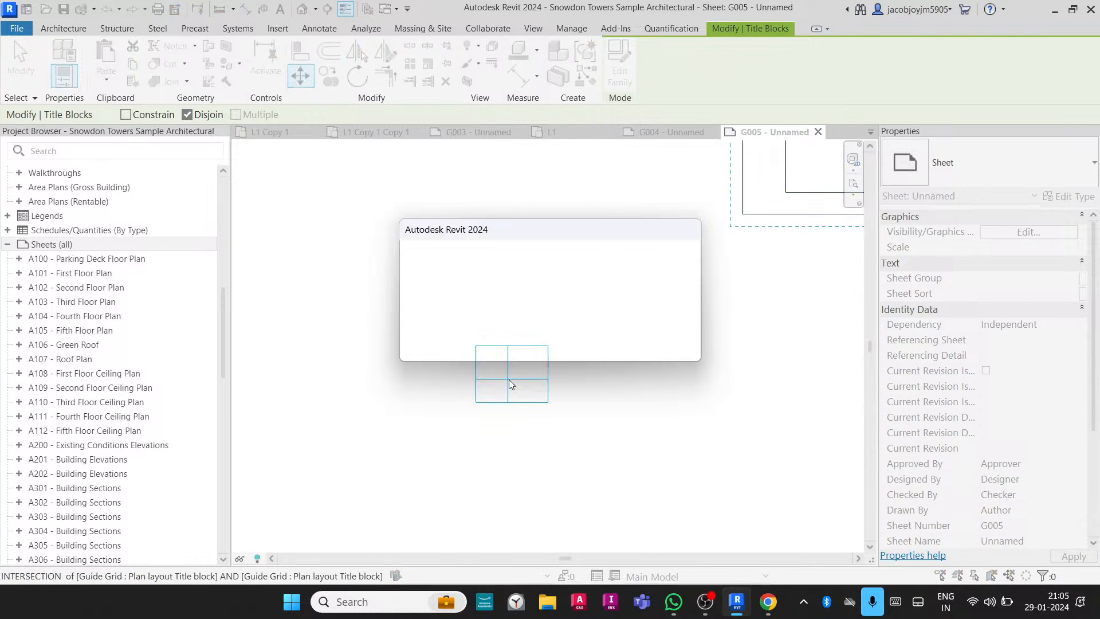
pyautogui.click(599, 346)
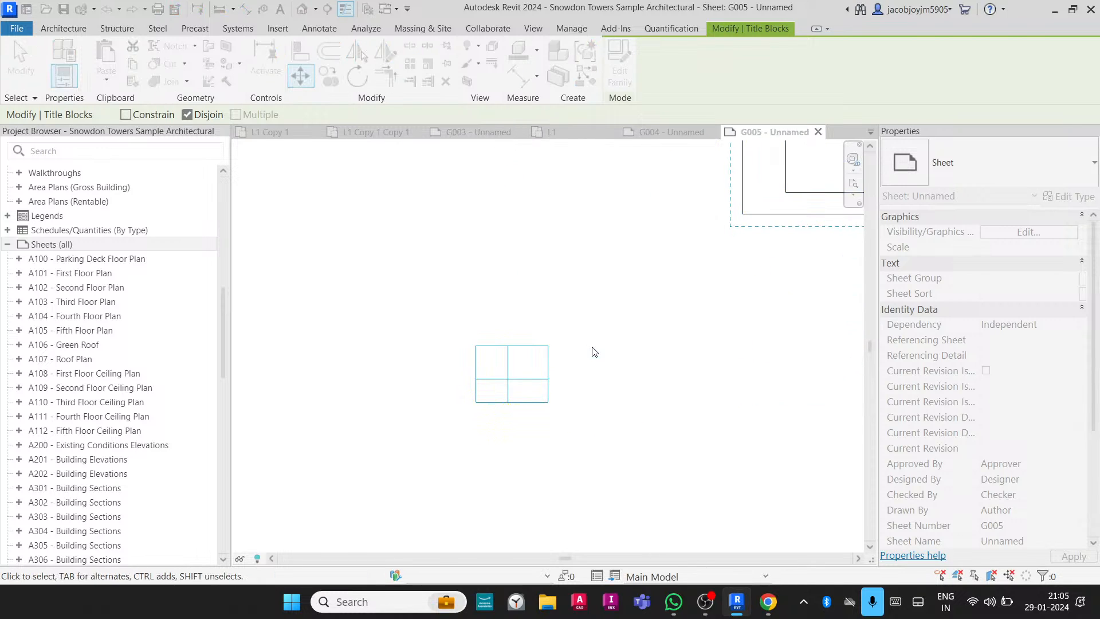
pyautogui.scroll(-4, 516, 417)
pyautogui.click(579, 443)
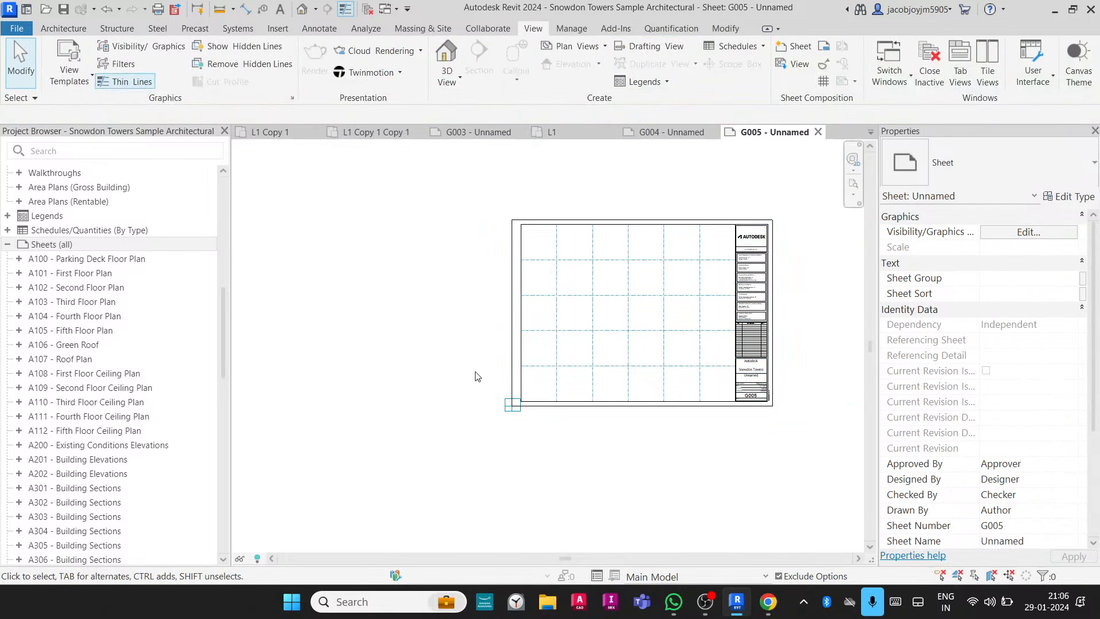
pyautogui.moveTo(474, 376); pyautogui.dragTo(533, 451)
pyautogui.click(534, 451)
pyautogui.scroll(3, 596, 314)
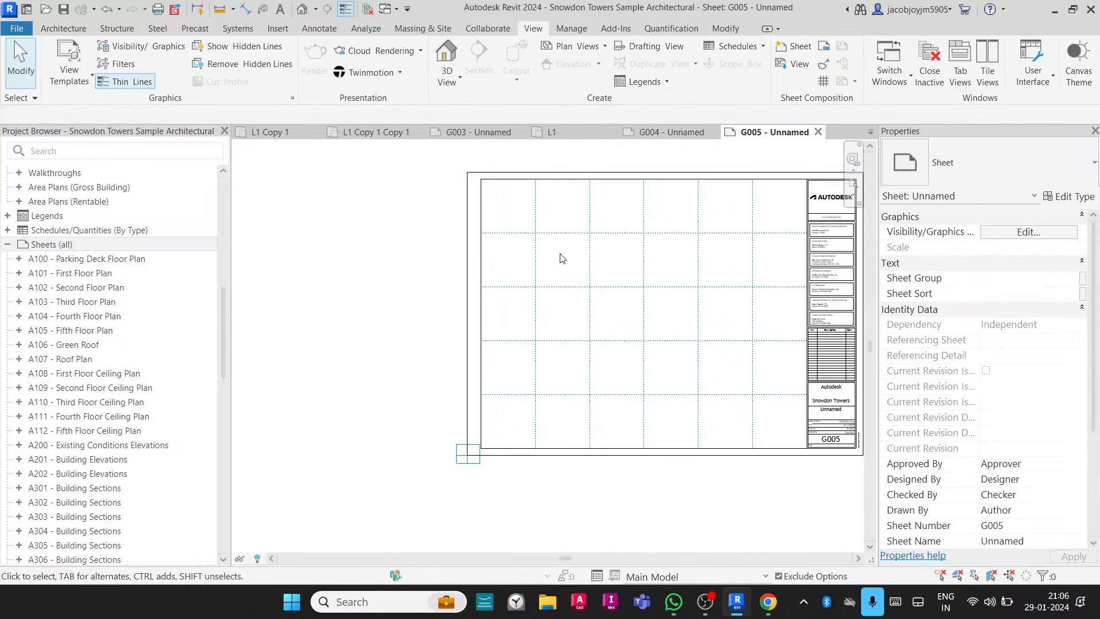
pyautogui.moveTo(559, 256); pyautogui.dragTo(450, 302, button='middle')
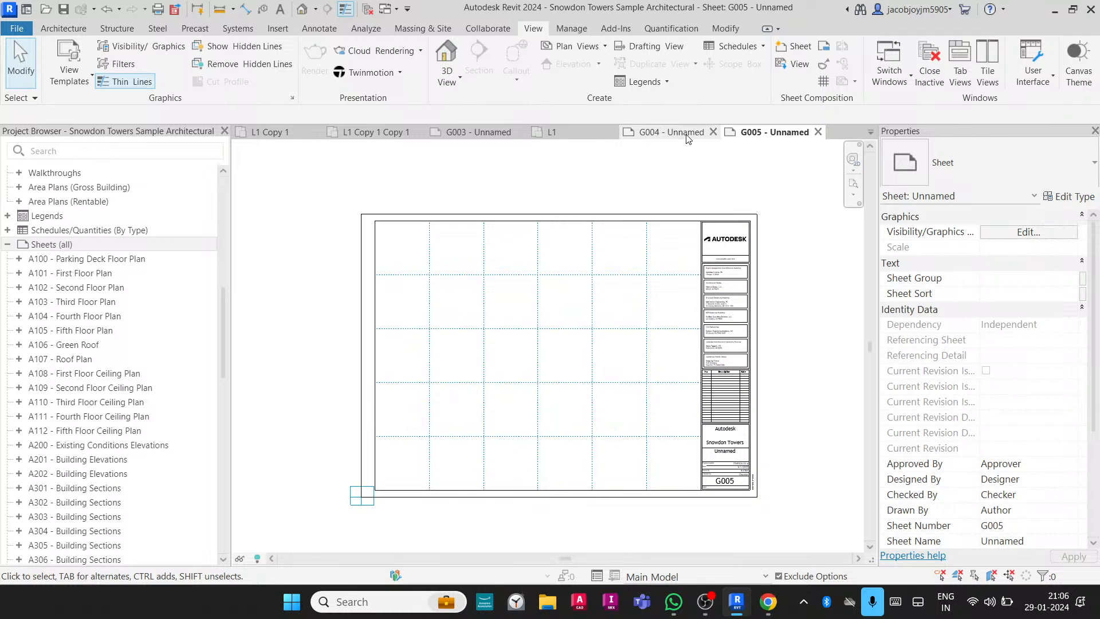
# Return to sheet G004, duplicate the L1 floor plan without detailing, and close the copy's view.
pyautogui.click(671, 133)
pyautogui.scroll(10, 126, 262)
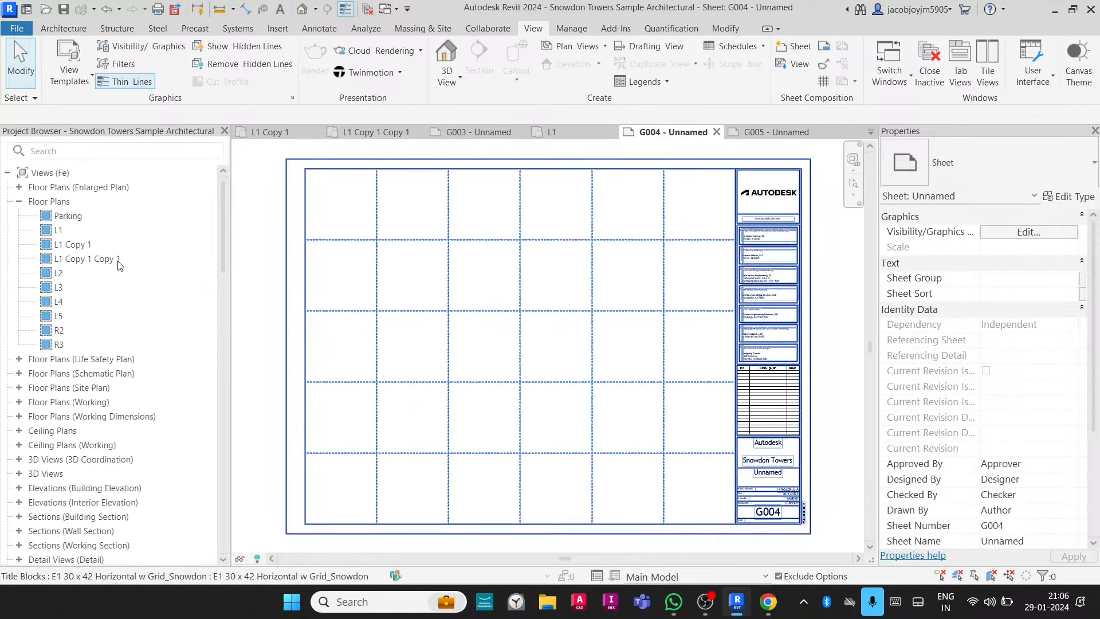
pyautogui.click(67, 230)
pyautogui.rightClick(68, 232)
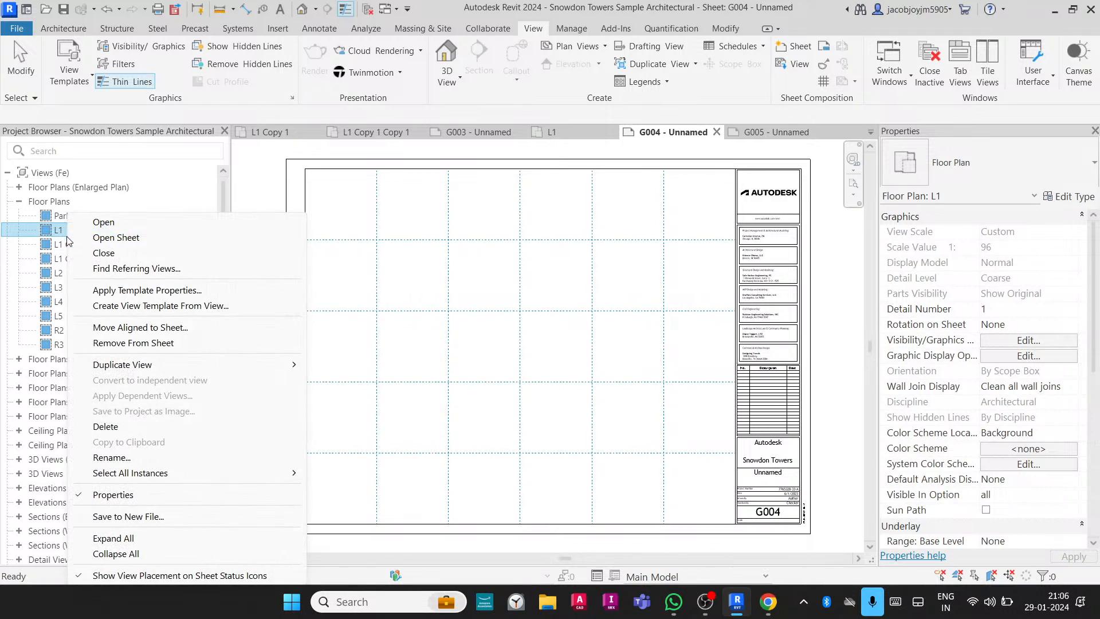
pyautogui.moveTo(169, 367)
pyautogui.click(353, 367)
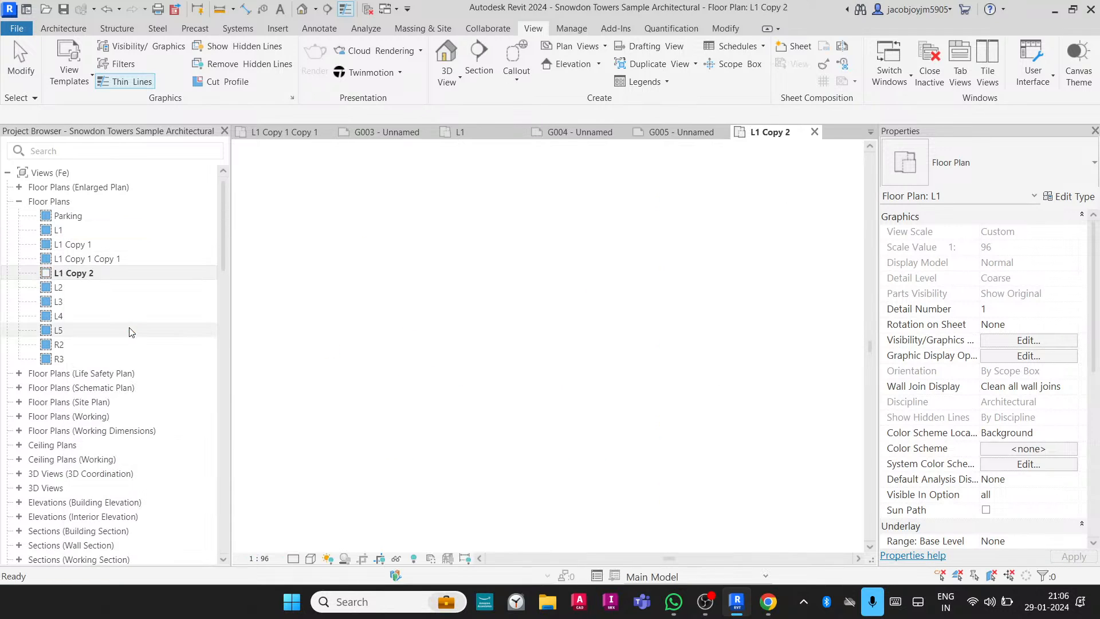
pyautogui.click(814, 132)
# Place the L1 Copy 2 floor plan inside the title block's drawing area on sheet G004.
pyautogui.click(86, 273)
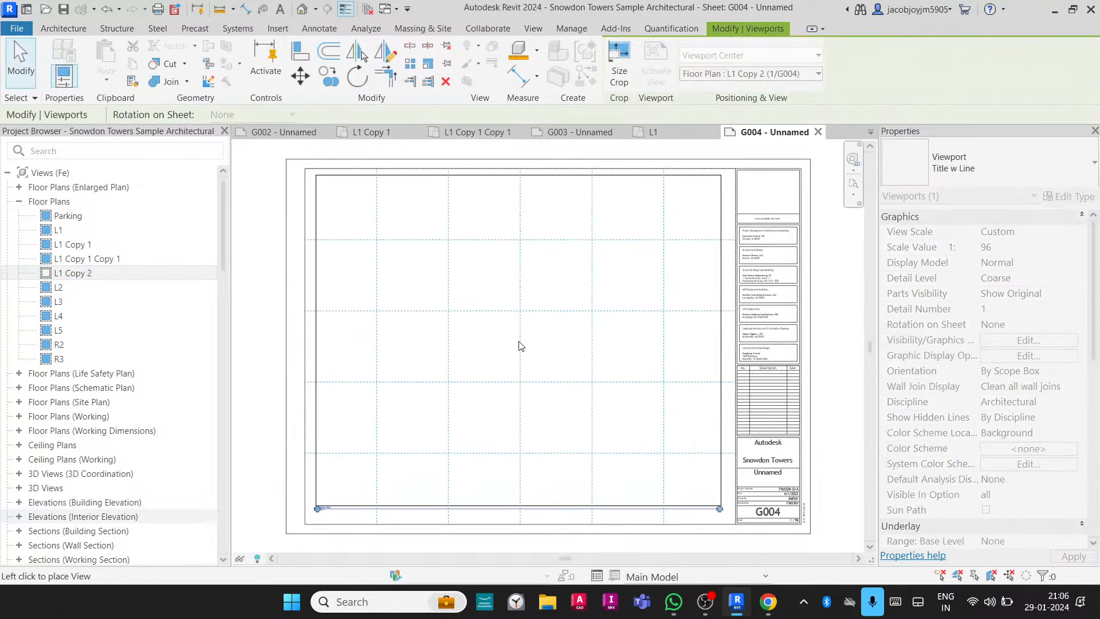
pyautogui.click(531, 334)
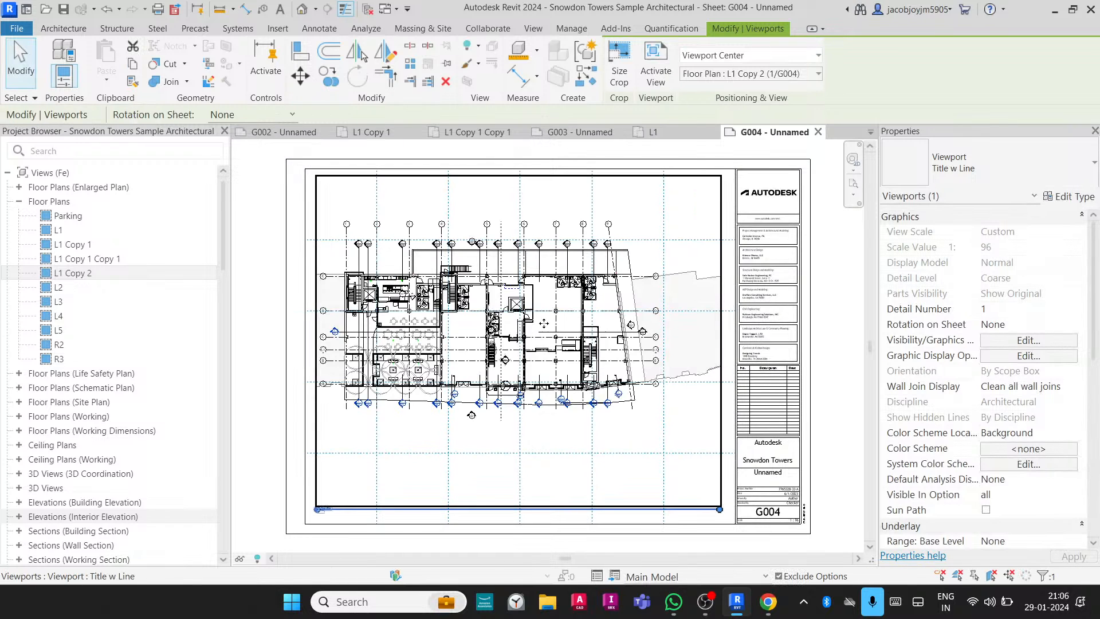
pyautogui.scroll(-2, 544, 323)
pyautogui.click(515, 542)
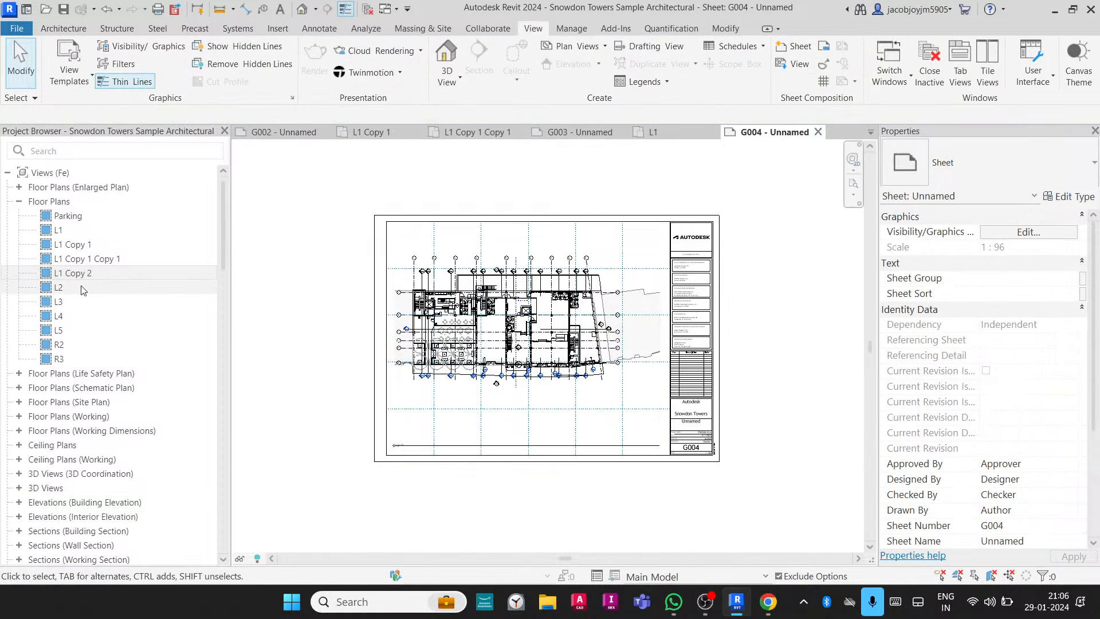
# Find sheet G005 among the project's sheets and reopen it.
pyautogui.click(675, 137)
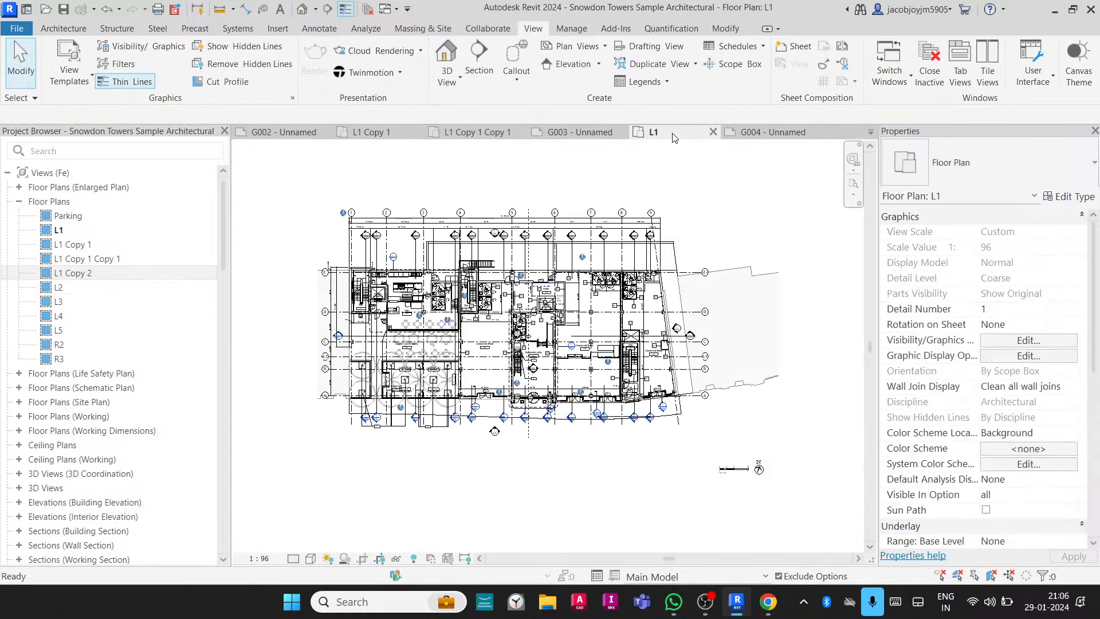
pyautogui.click(578, 133)
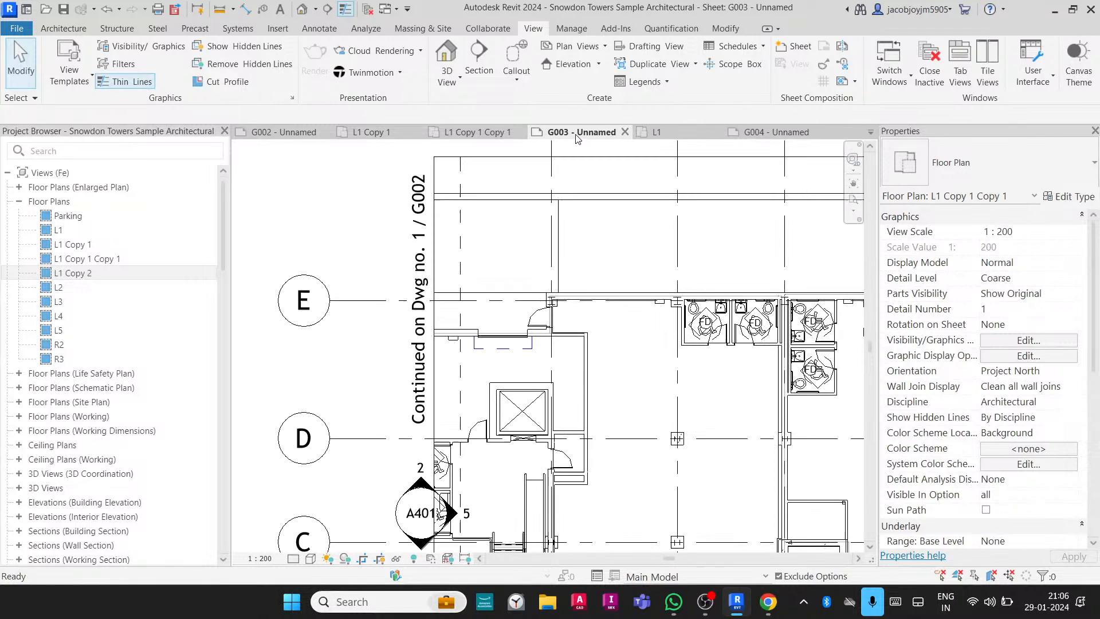
pyautogui.scroll(-20, 118, 355)
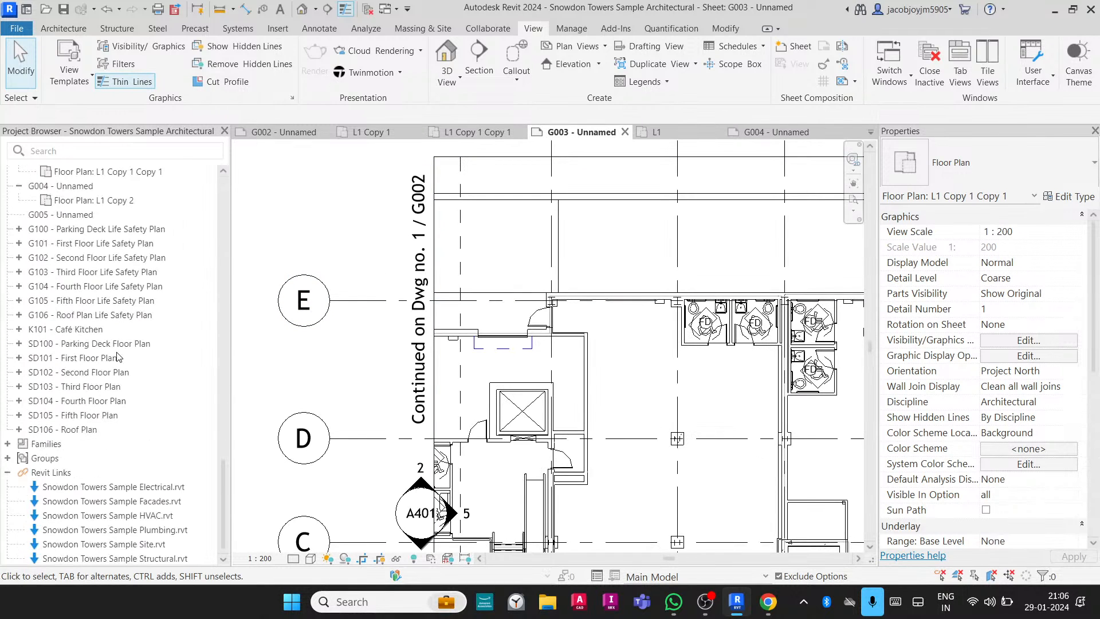
pyautogui.scroll(5, 94, 312)
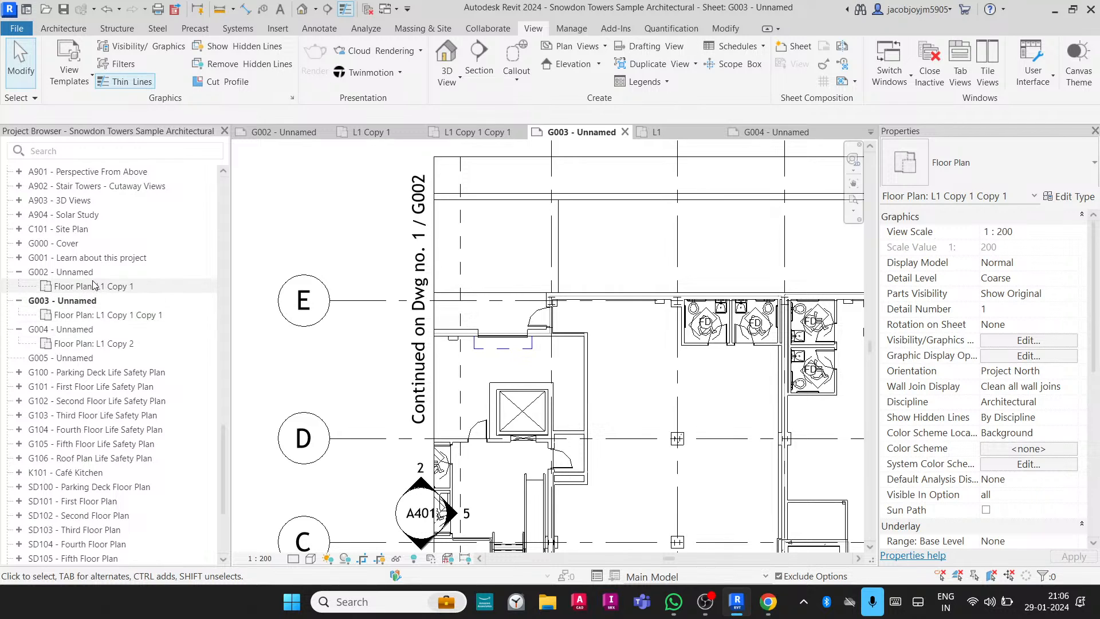
pyautogui.scroll(-4, 104, 385)
pyautogui.scroll(4, 104, 385)
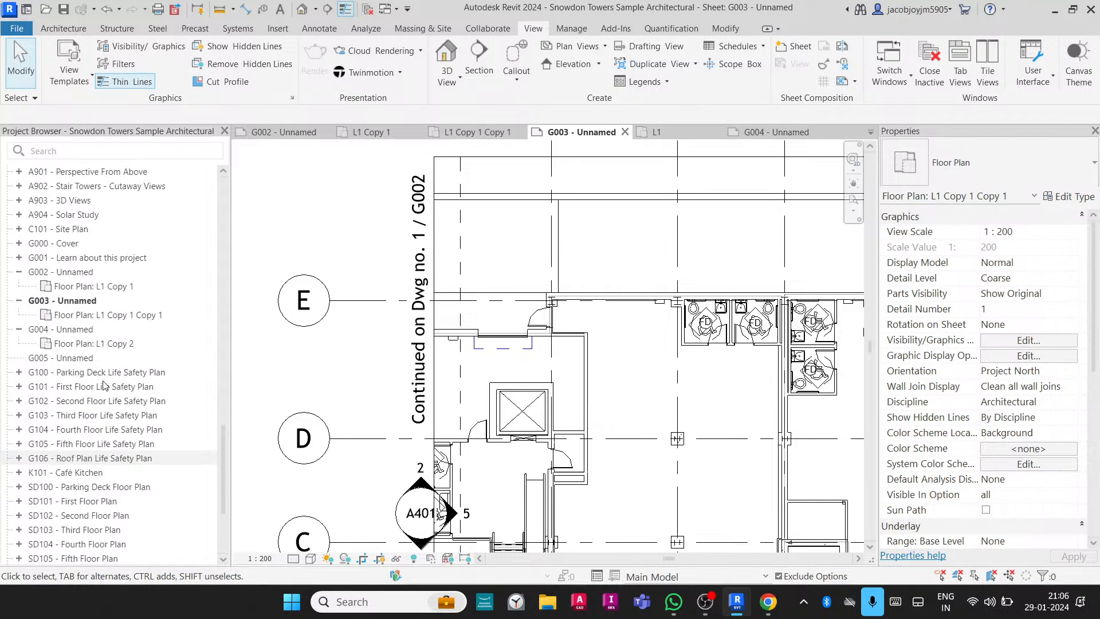
pyautogui.doubleClick(62, 357)
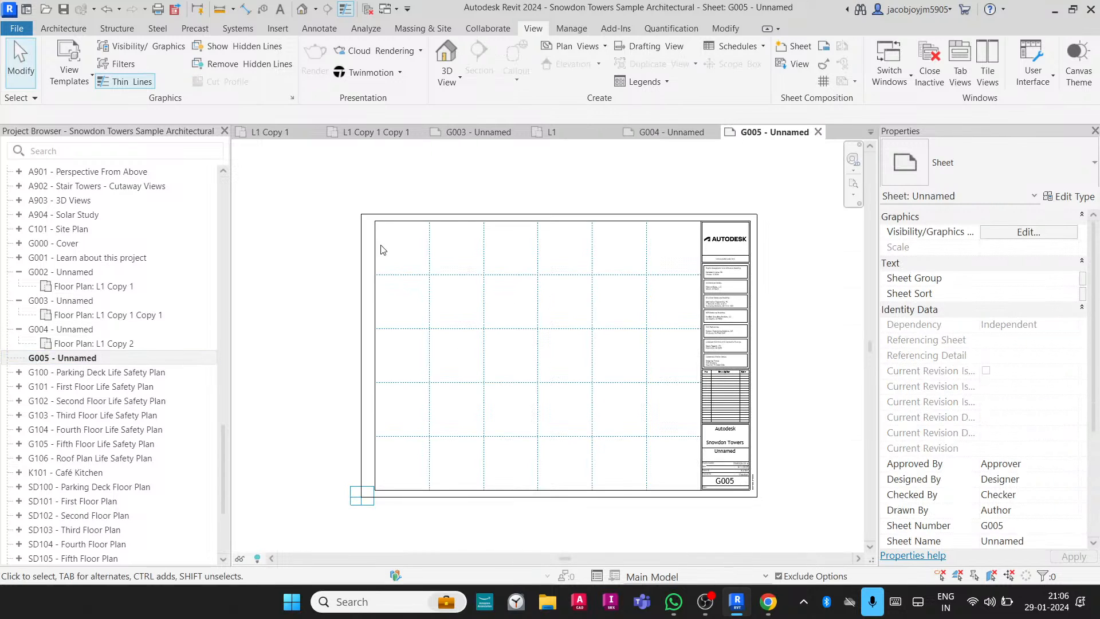
# Duplicate the L2 floor plan without detailing and place the copy inside the drawing area of sheet G005.
pyautogui.scroll(15, 77, 286)
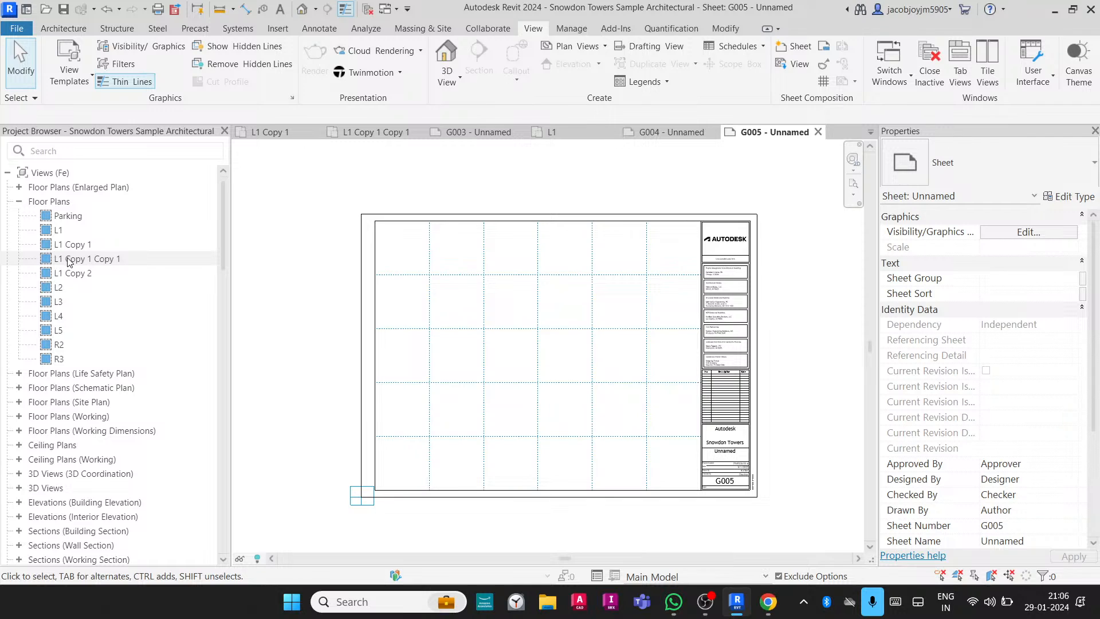
pyautogui.click(78, 287)
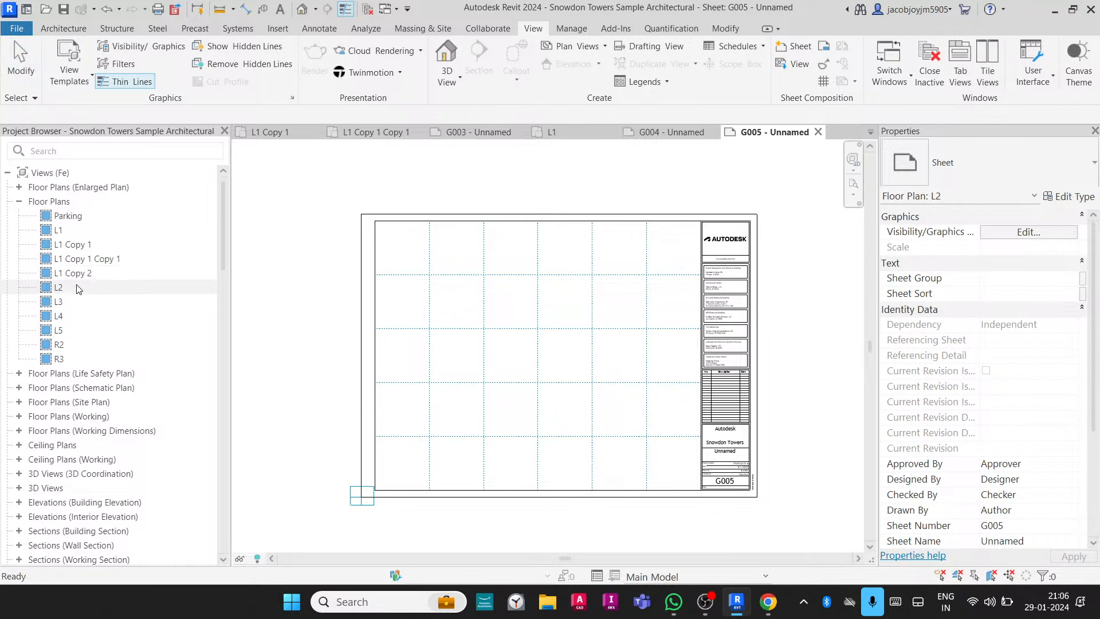
pyautogui.rightClick(78, 286)
pyautogui.moveTo(161, 367)
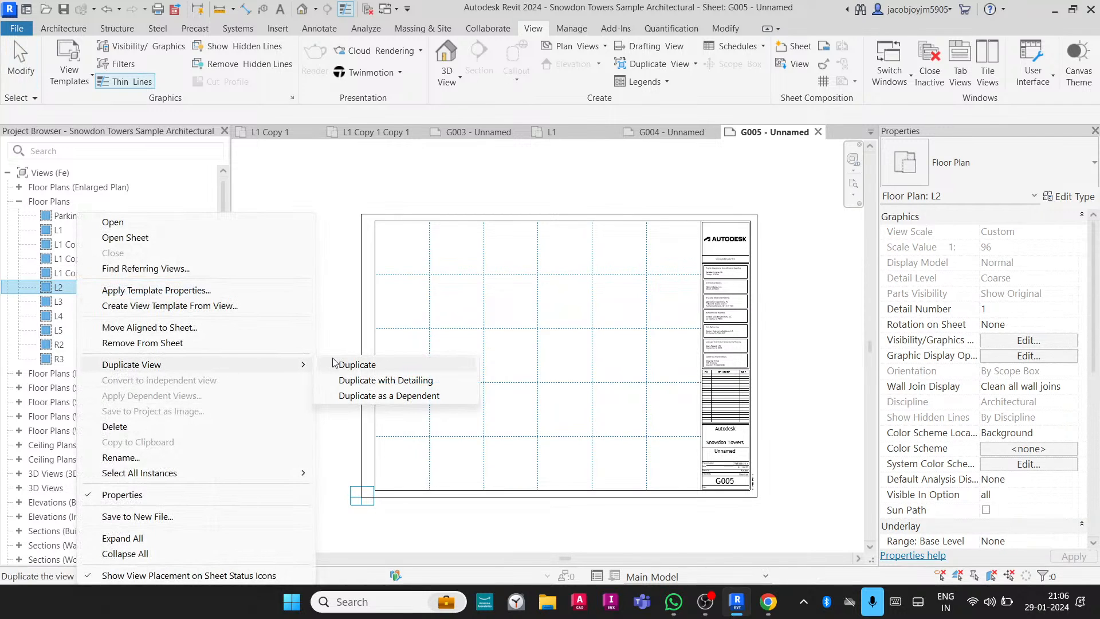
pyautogui.click(353, 367)
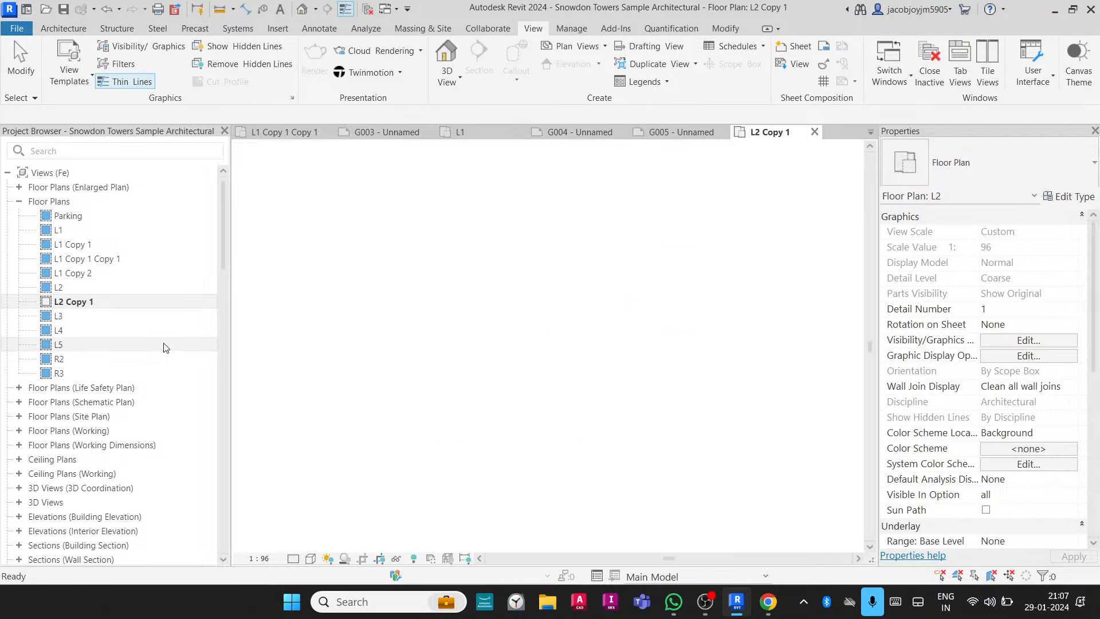
pyautogui.click(814, 132)
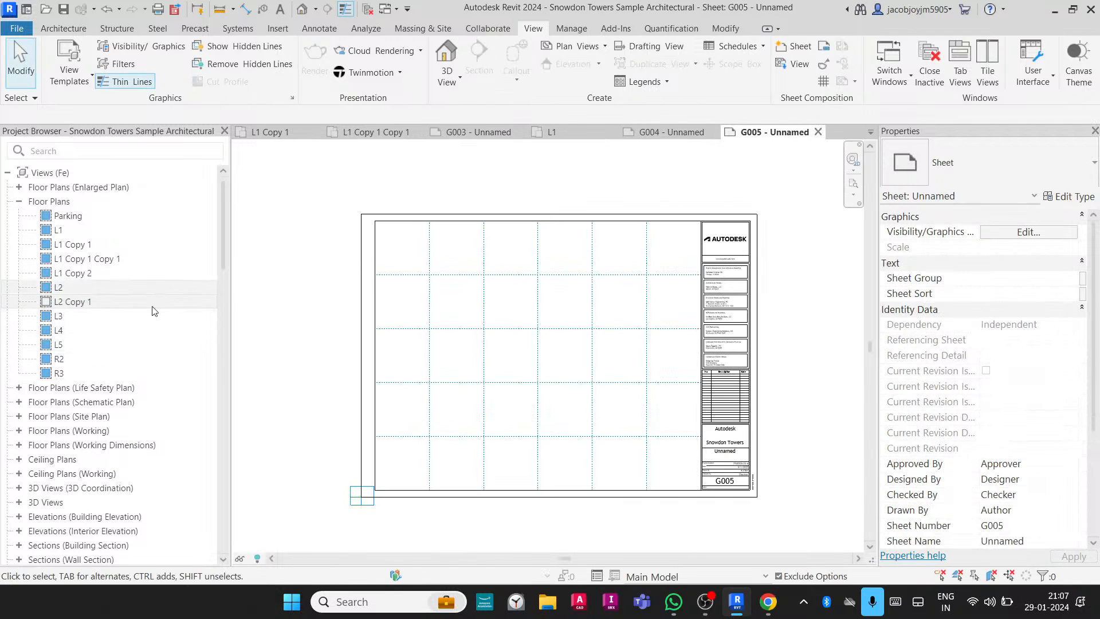
pyautogui.moveTo(71, 302); pyautogui.dragTo(570, 332)
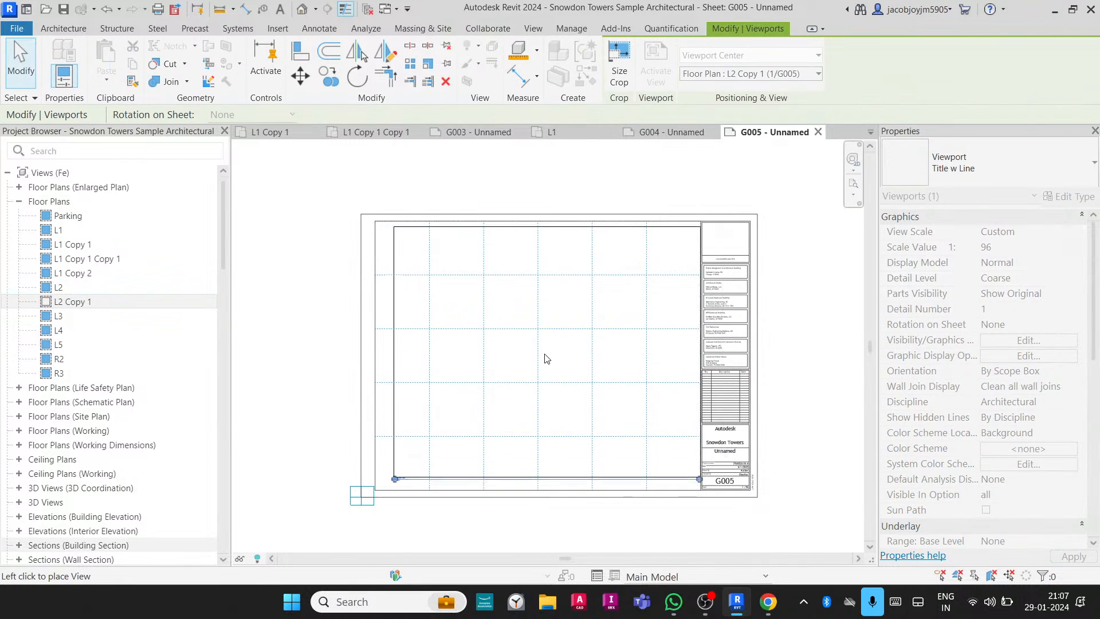
pyautogui.click(537, 357)
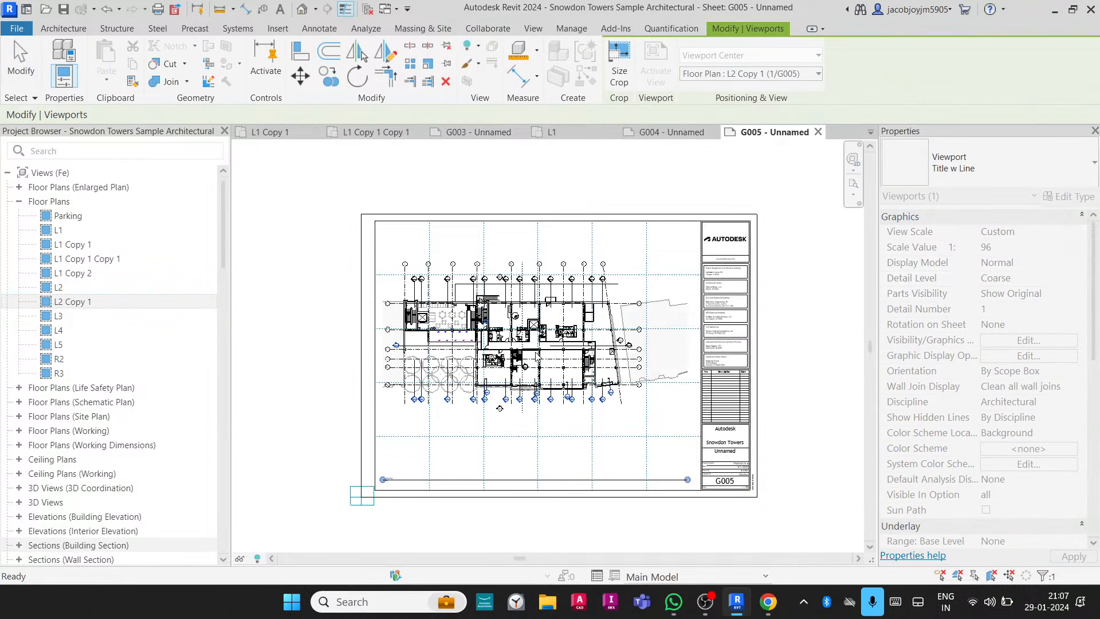
# Deselect the placed L2 viewport on sheet G005 and switch back to sheet G004.
pyautogui.scroll(4, 396, 284)
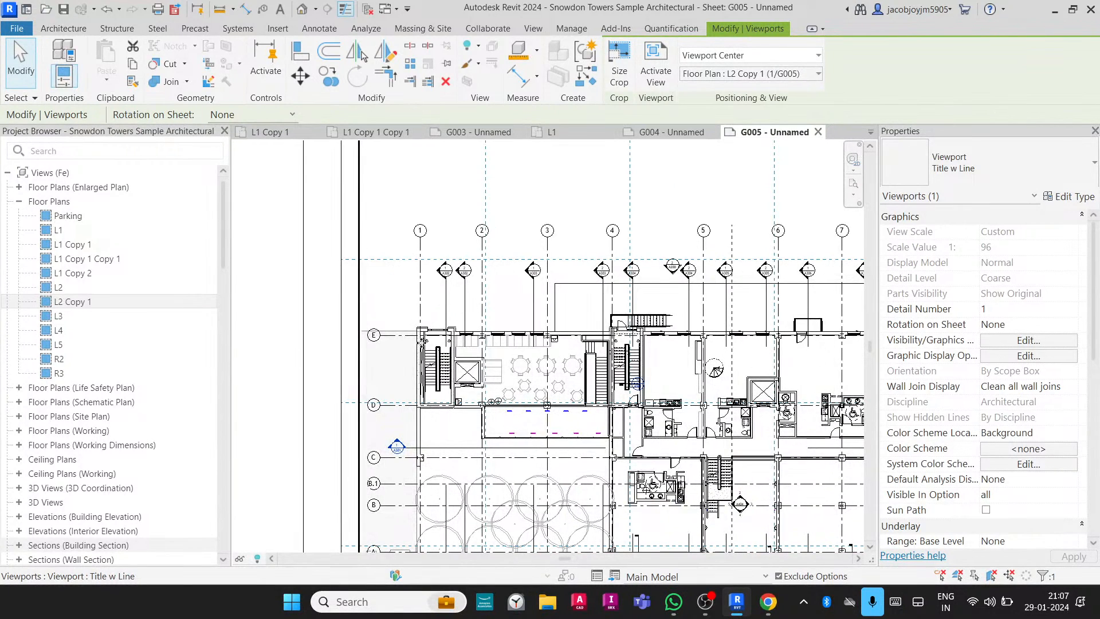
pyautogui.scroll(-6, 502, 213)
pyautogui.click(502, 212)
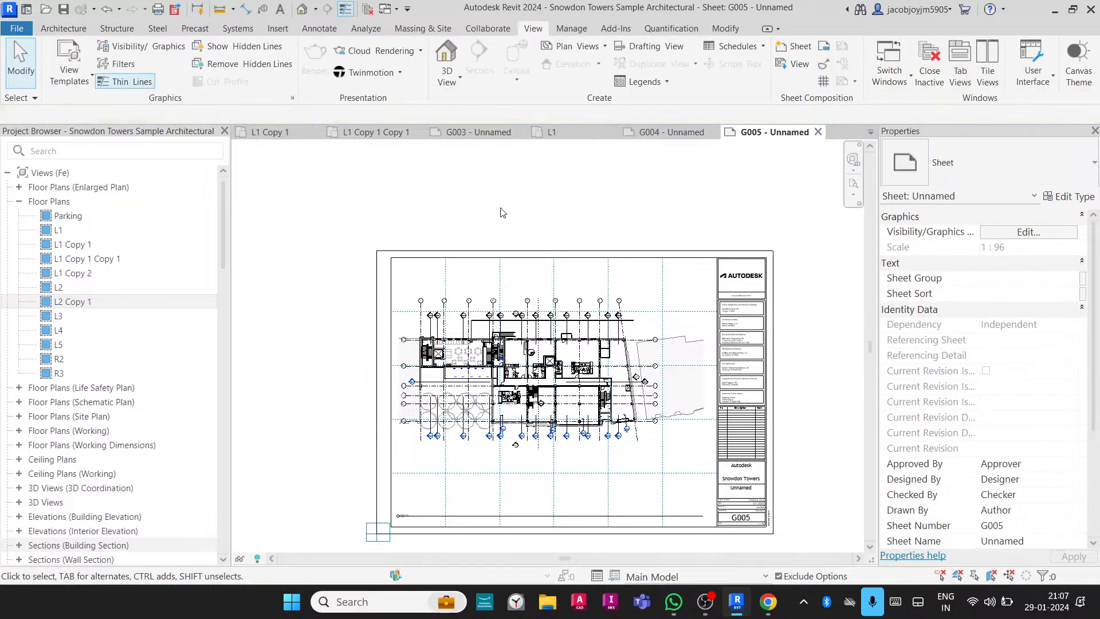
pyautogui.click(674, 133)
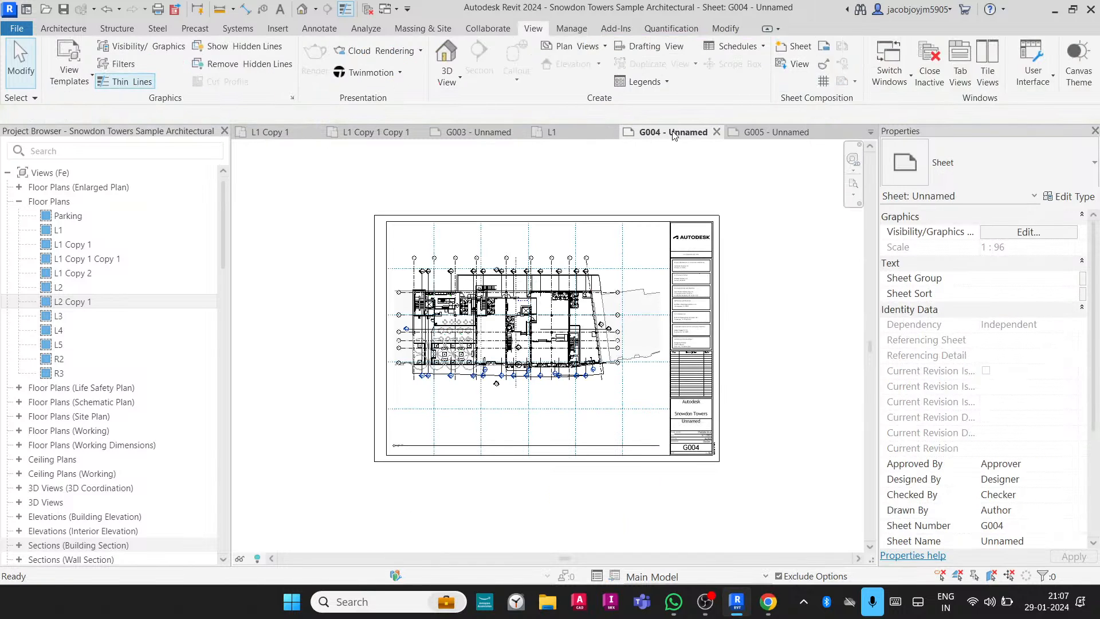
pyautogui.scroll(4, 416, 319)
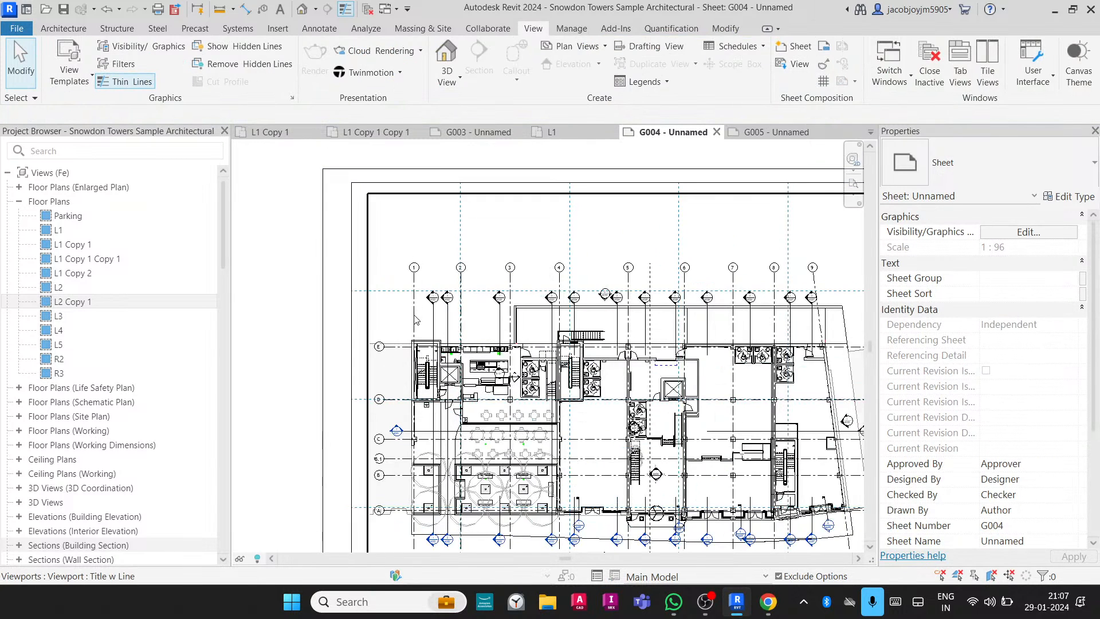
pyautogui.scroll(4, 416, 319)
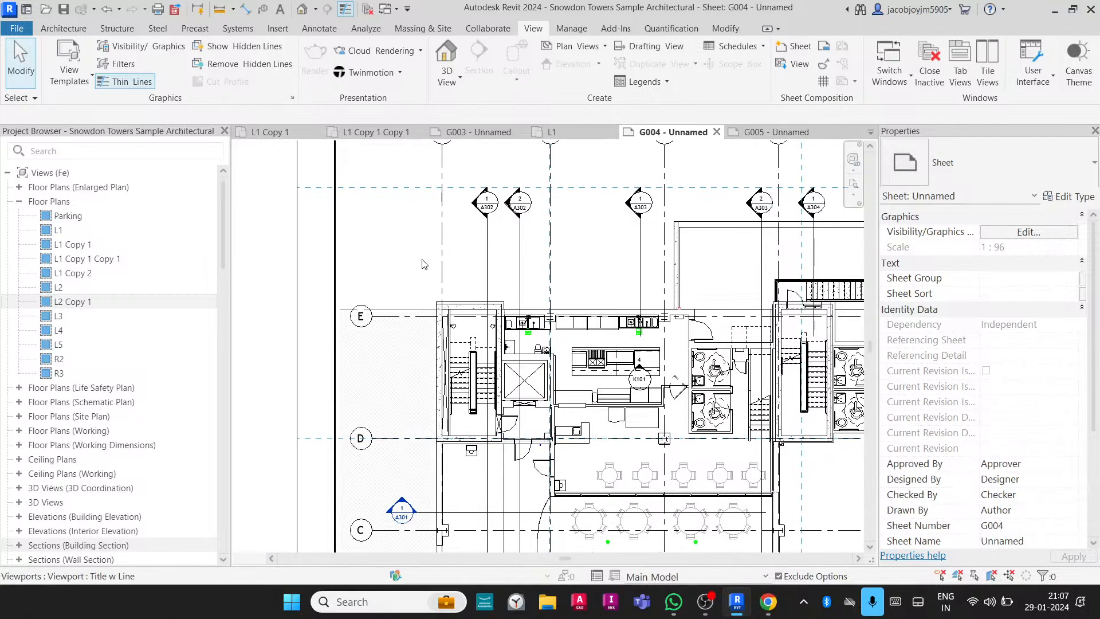
pyautogui.doubleClick(424, 264)
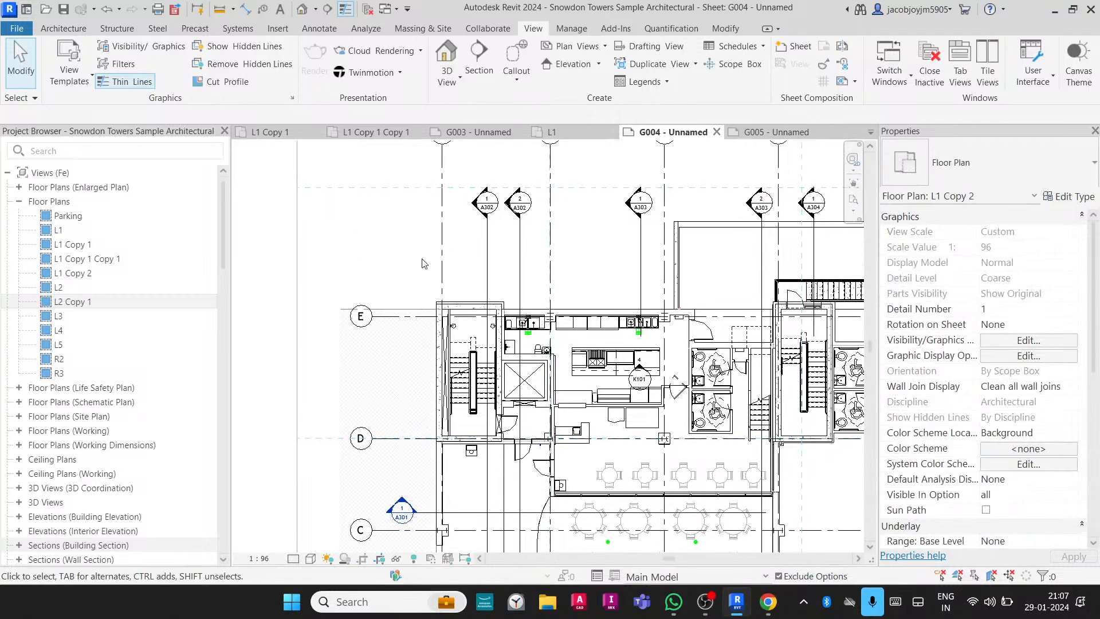
pyautogui.click(442, 286)
pyautogui.click(418, 317)
pyautogui.press('Escape')
pyautogui.scroll(-3, 376, 222)
pyautogui.rightClick(377, 222)
pyautogui.click(432, 286)
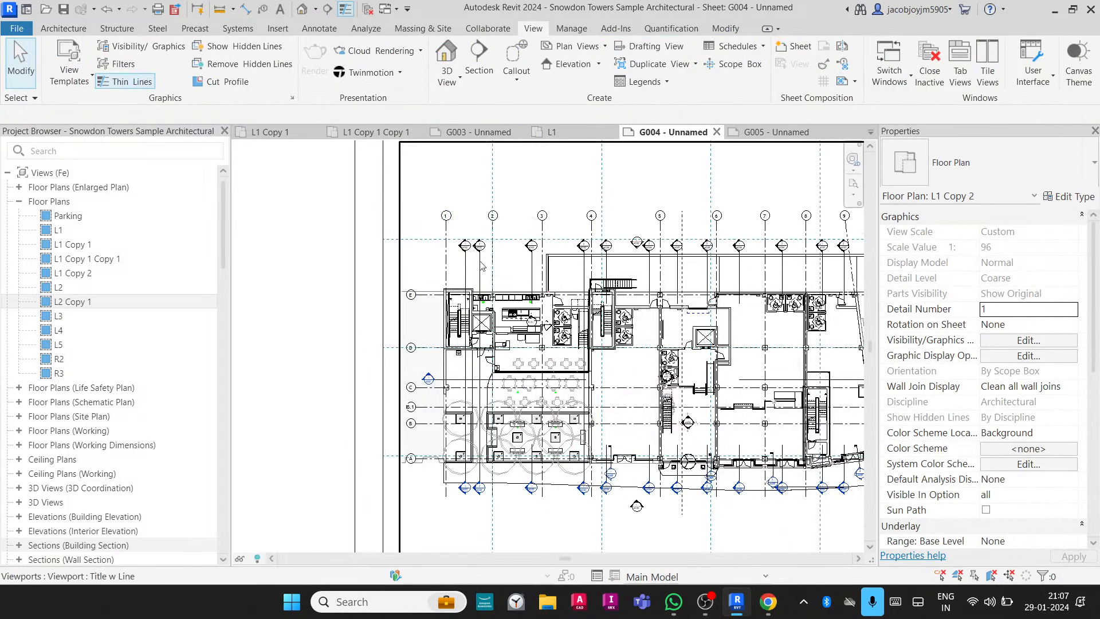
# Create a new guide grid named "Plan Grid intersection" on sheet G004.
pyautogui.click(823, 83)
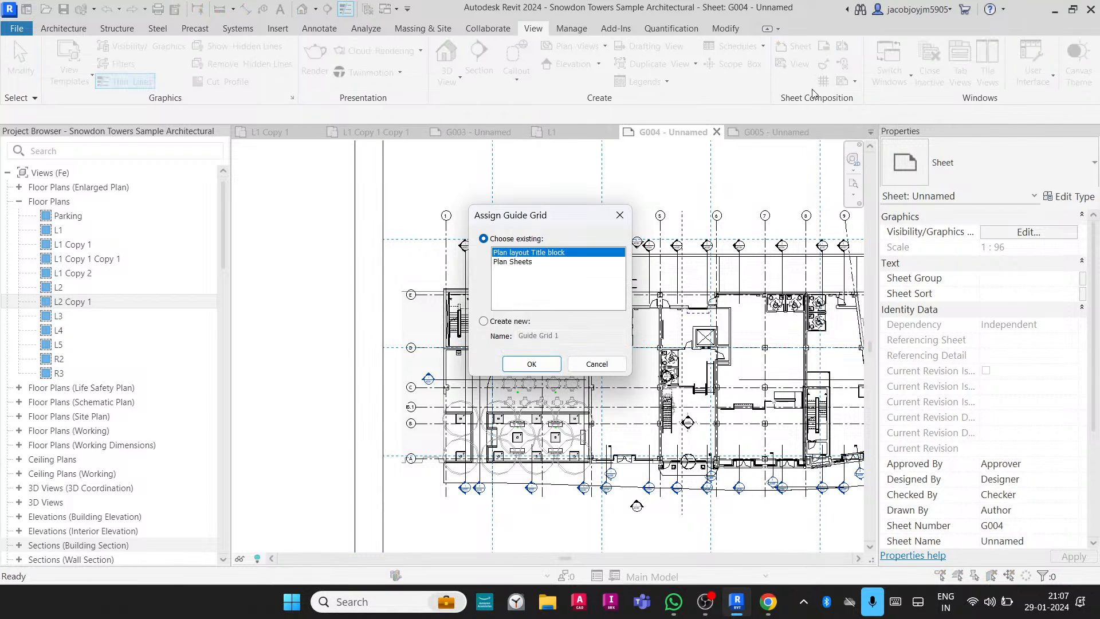
pyautogui.click(485, 321)
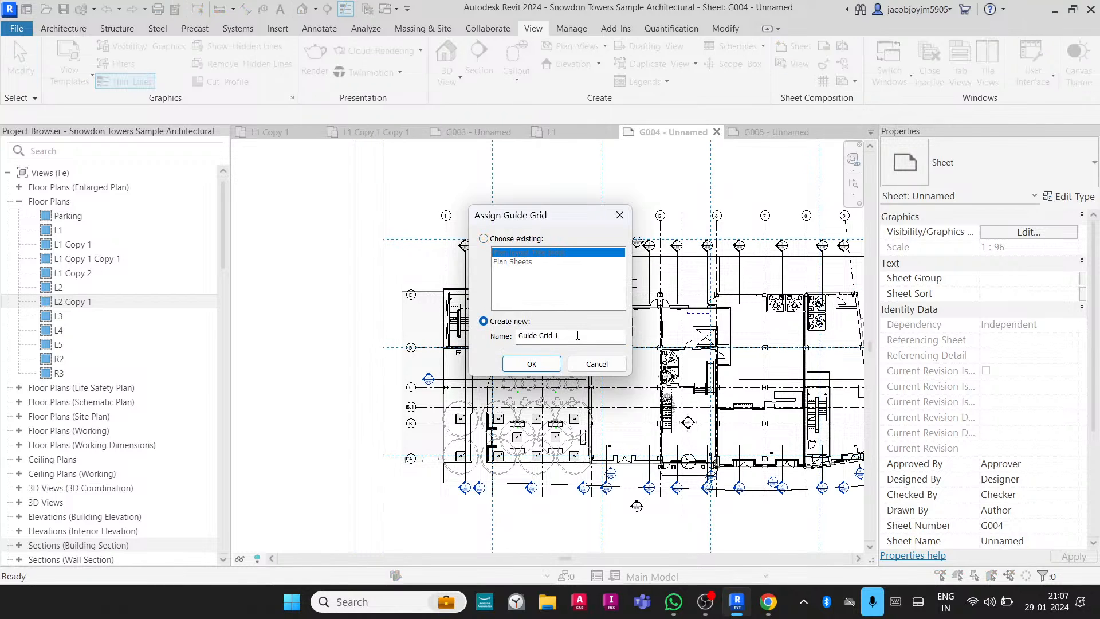
pyautogui.moveTo(577, 336); pyautogui.dragTo(451, 341)
pyautogui.click(526, 365)
pyautogui.scroll(-2, 448, 271)
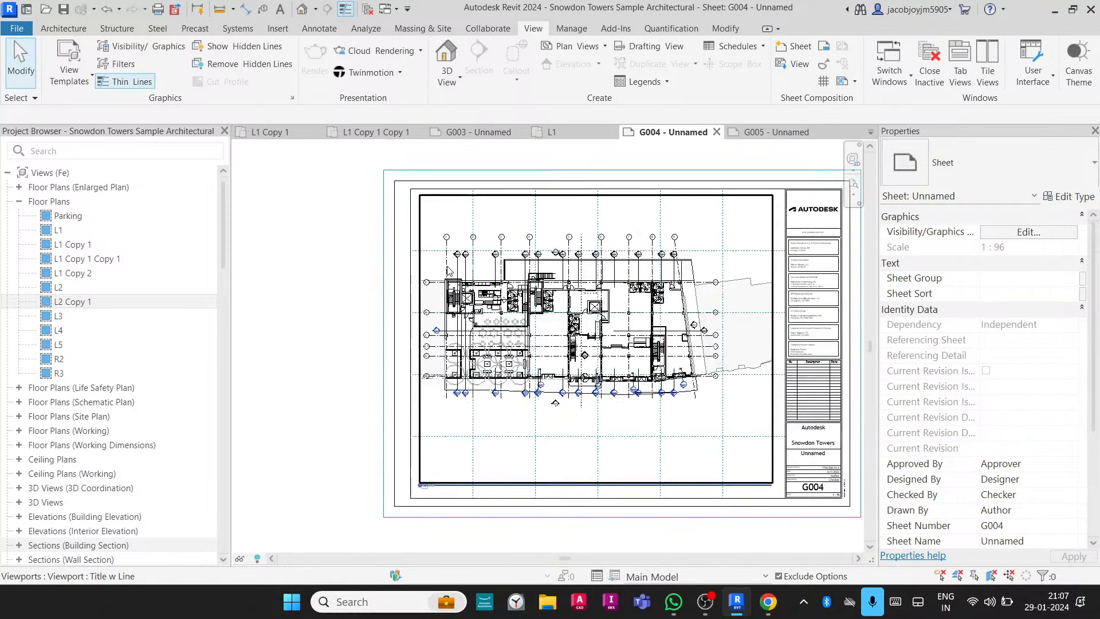
# Set the guide spacing of the Plan Grid intersection guide grid to 100 mm.
pyautogui.click(384, 189)
pyautogui.click(1061, 231)
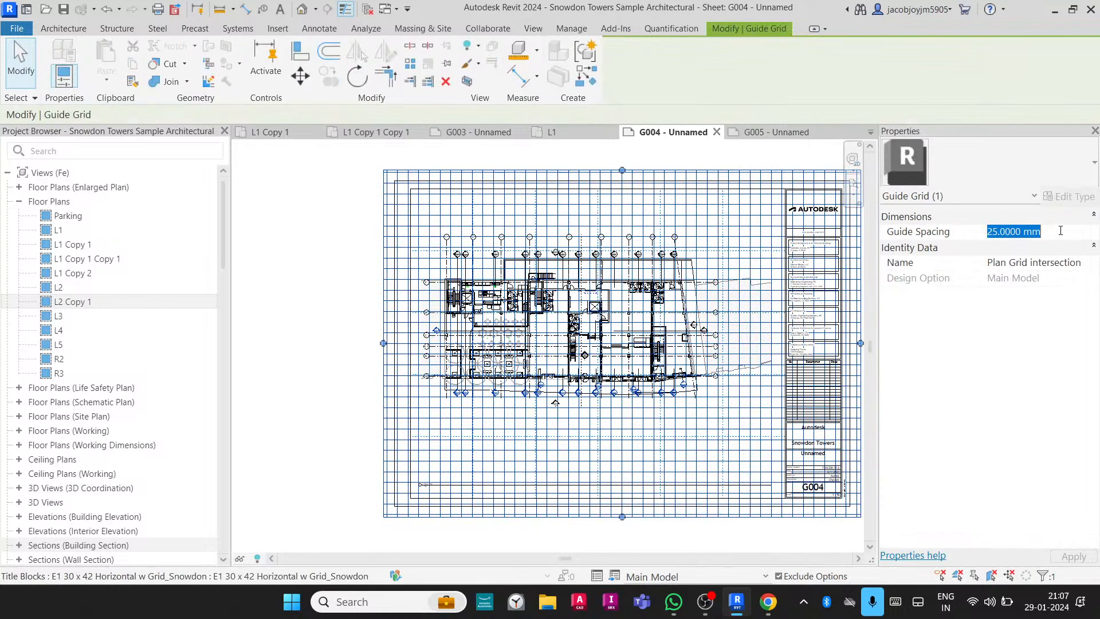
pyautogui.write('0')
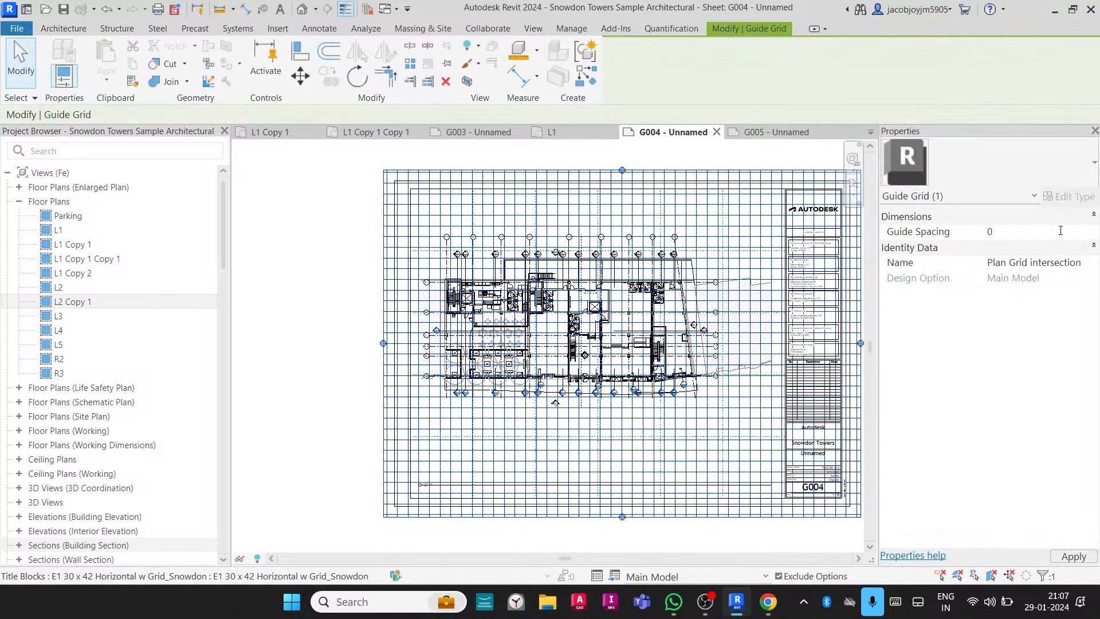
pyautogui.write('100')
pyautogui.press('Return')
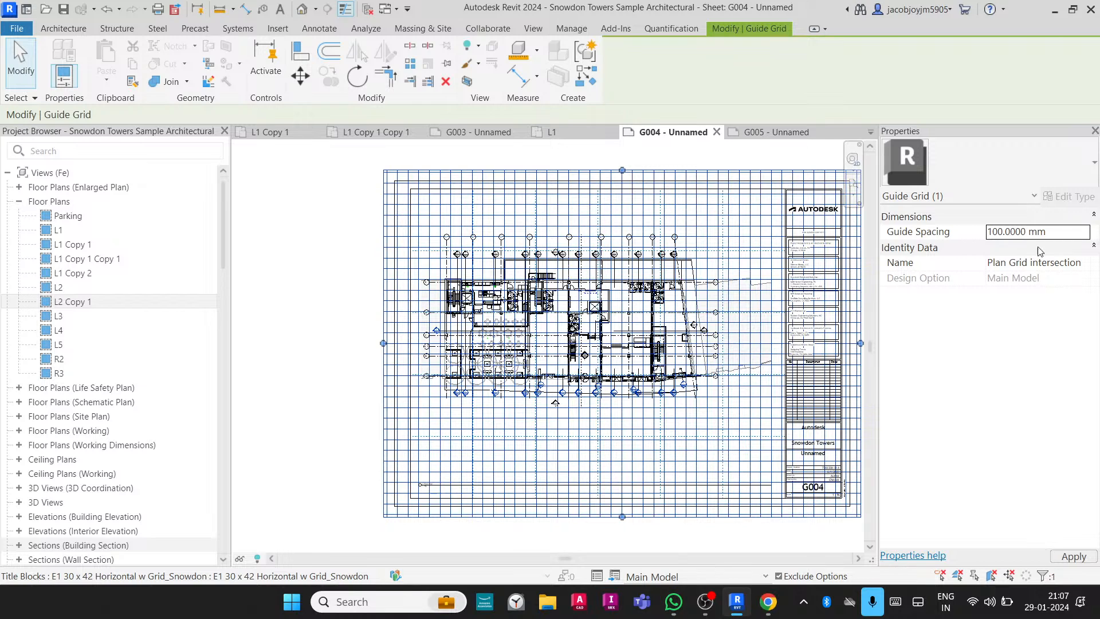
pyautogui.scroll(-2, 520, 263)
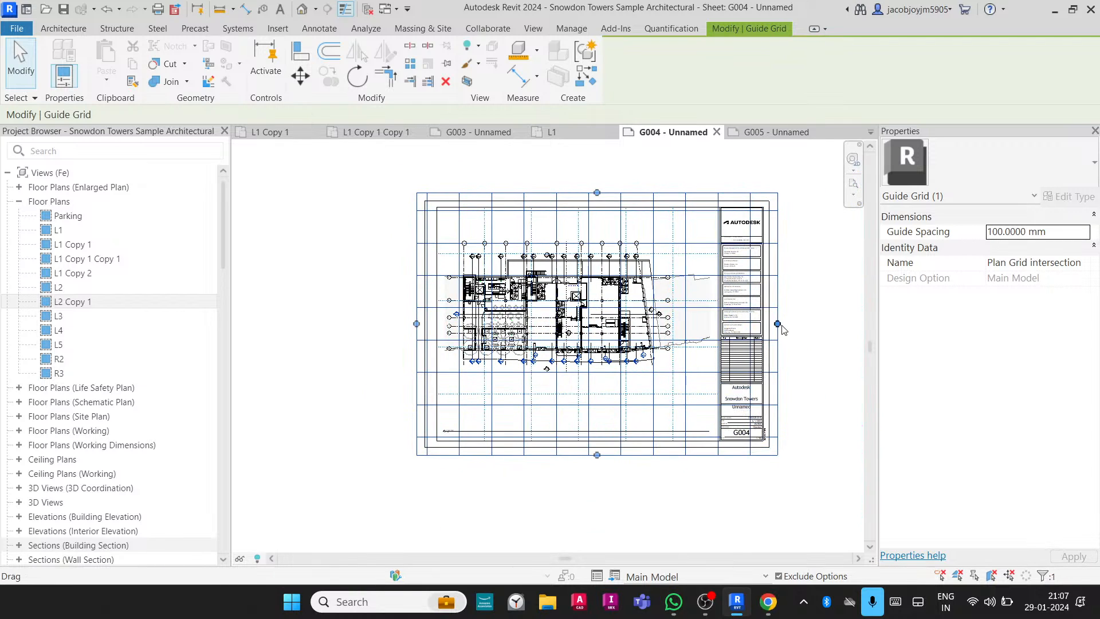
# Shrink the guide grid's extents on all but its outer side and move it near the intersection of grid lines 1 and E.
pyautogui.moveTo(779, 325); pyautogui.dragTo(646, 302)
pyautogui.moveTo(496, 286); pyautogui.dragTo(488, 286)
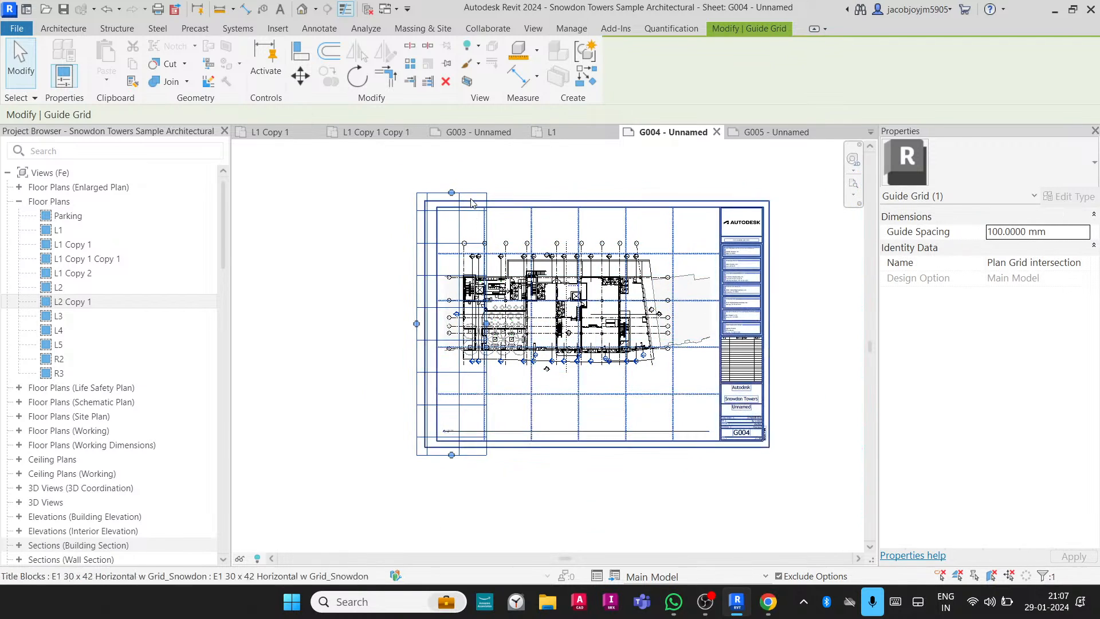
pyautogui.moveTo(453, 193); pyautogui.dragTo(452, 247)
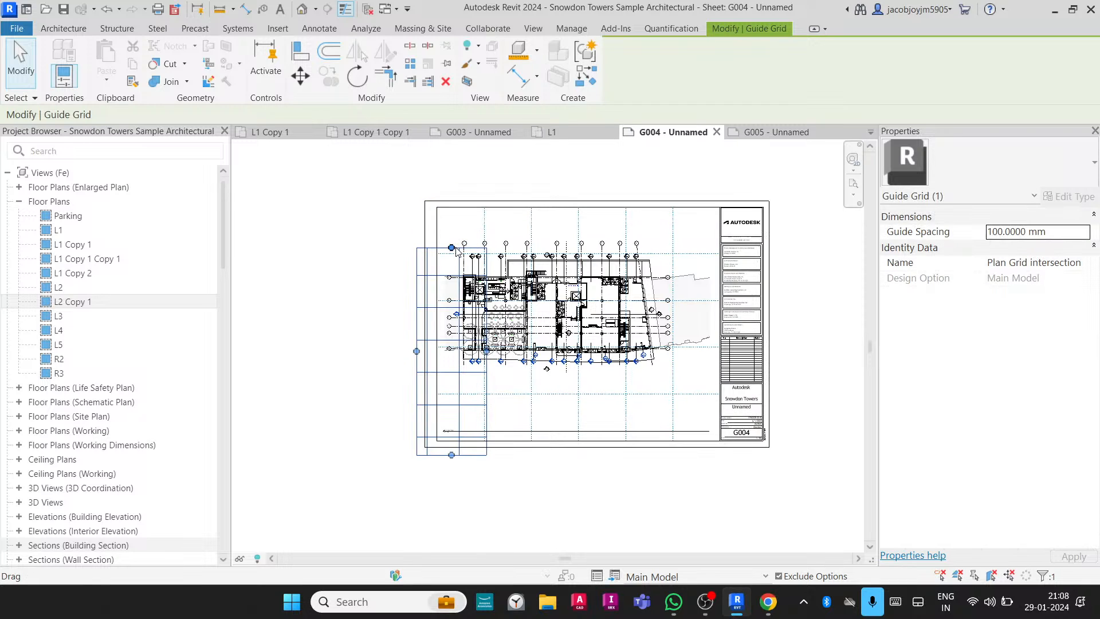
pyautogui.moveTo(452, 459); pyautogui.dragTo(453, 284)
pyautogui.scroll(5, 453, 281)
pyautogui.moveTo(326, 232); pyautogui.dragTo(466, 248)
pyautogui.scroll(3, 469, 247)
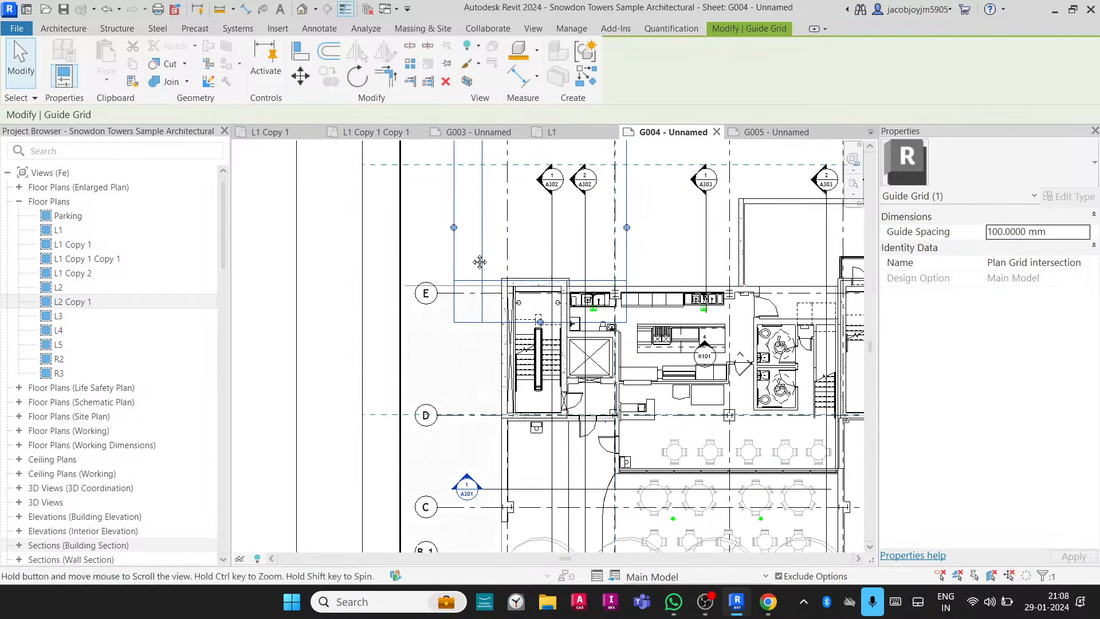
pyautogui.press('Escape')
pyautogui.press('a')
pyautogui.press('l')
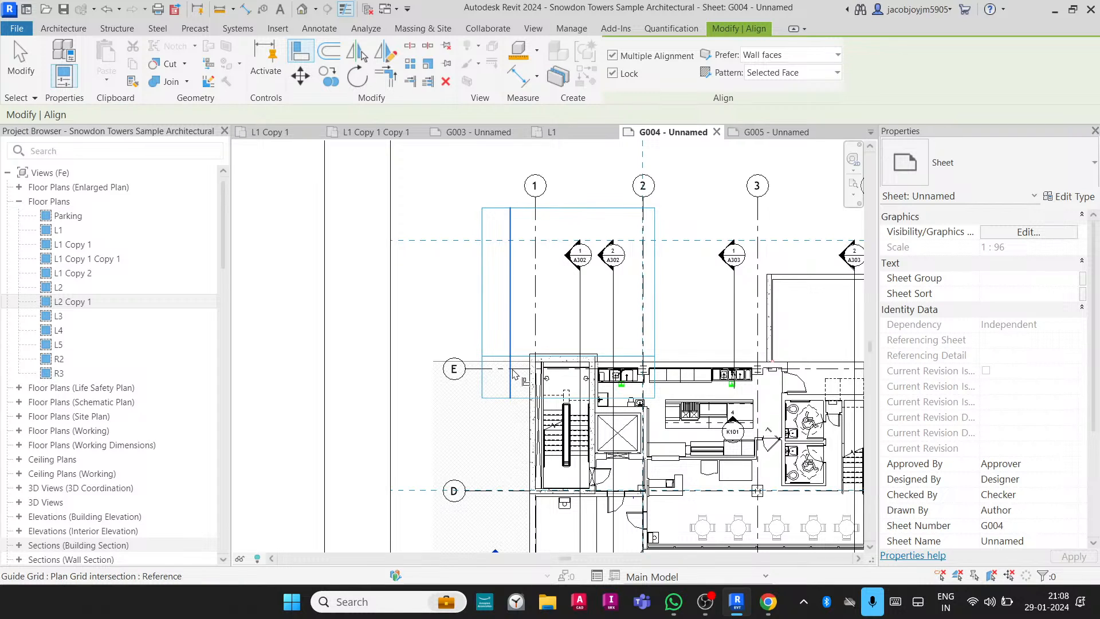
pyautogui.press('Escape')
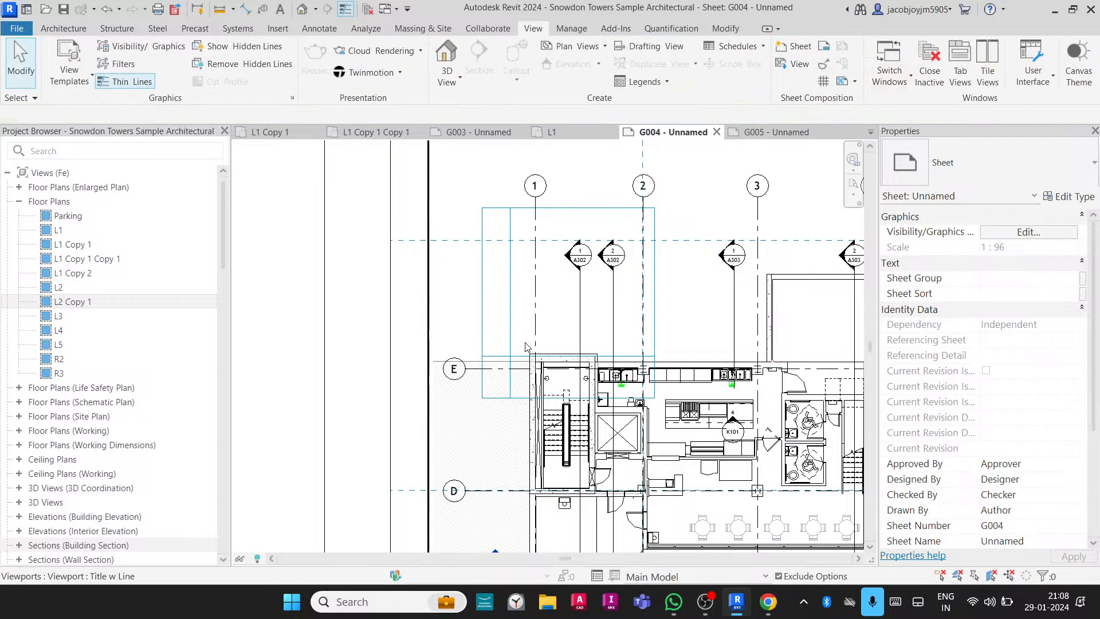
# Draw a Medium Lines detail line about 74 mm long along grid line E, ending at the title block's border line.
pyautogui.press('d')
pyautogui.press('l')
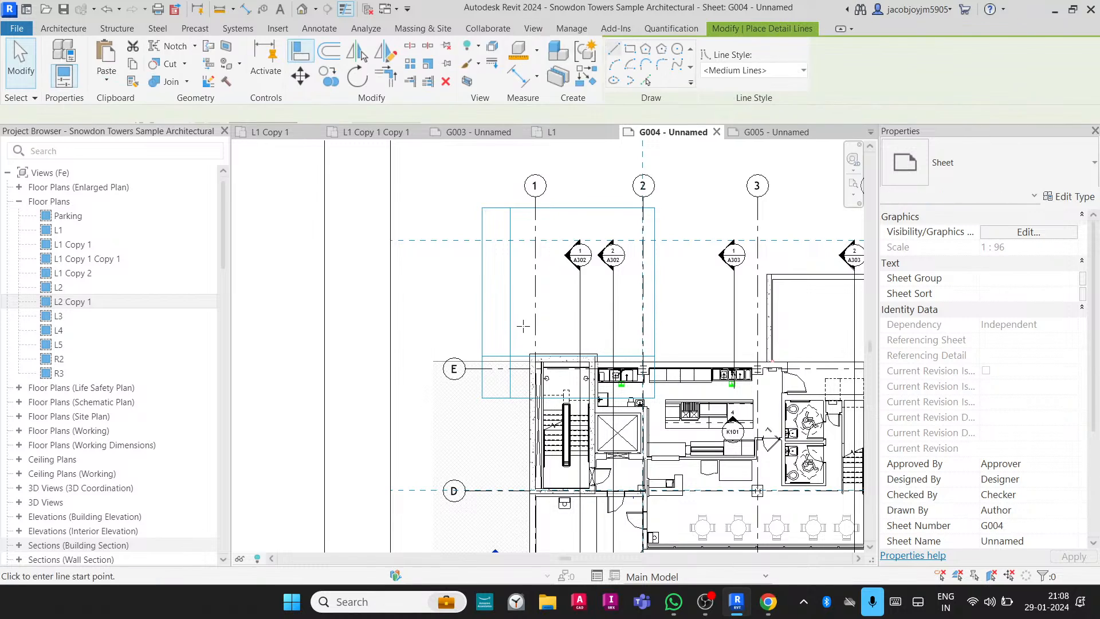
pyautogui.click(539, 267)
pyautogui.press('Escape')
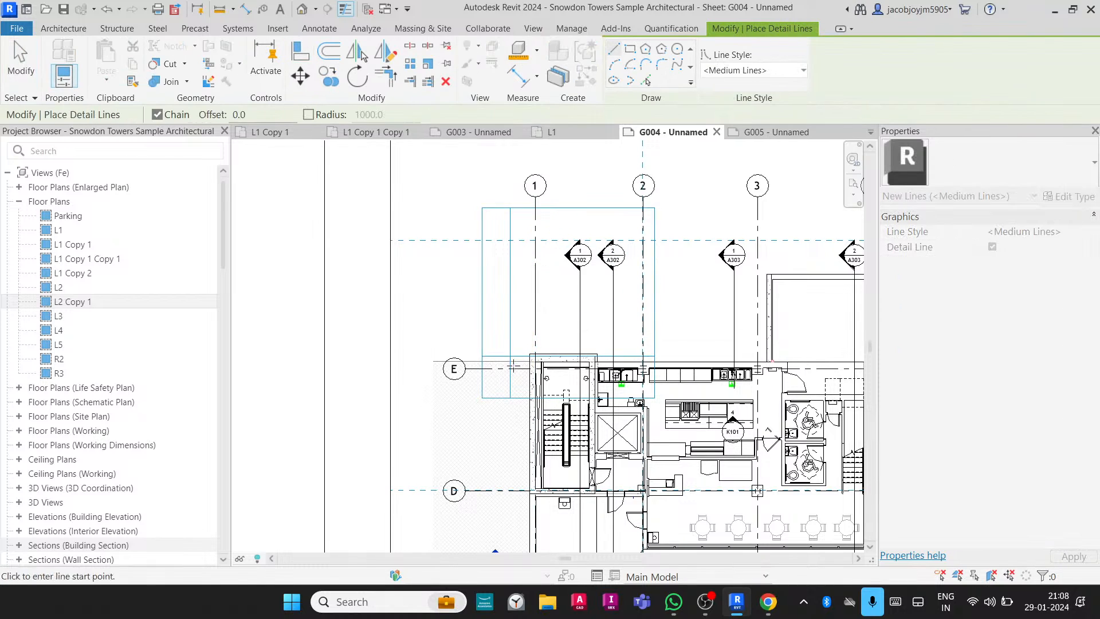
pyautogui.click(521, 368)
pyautogui.click(391, 368)
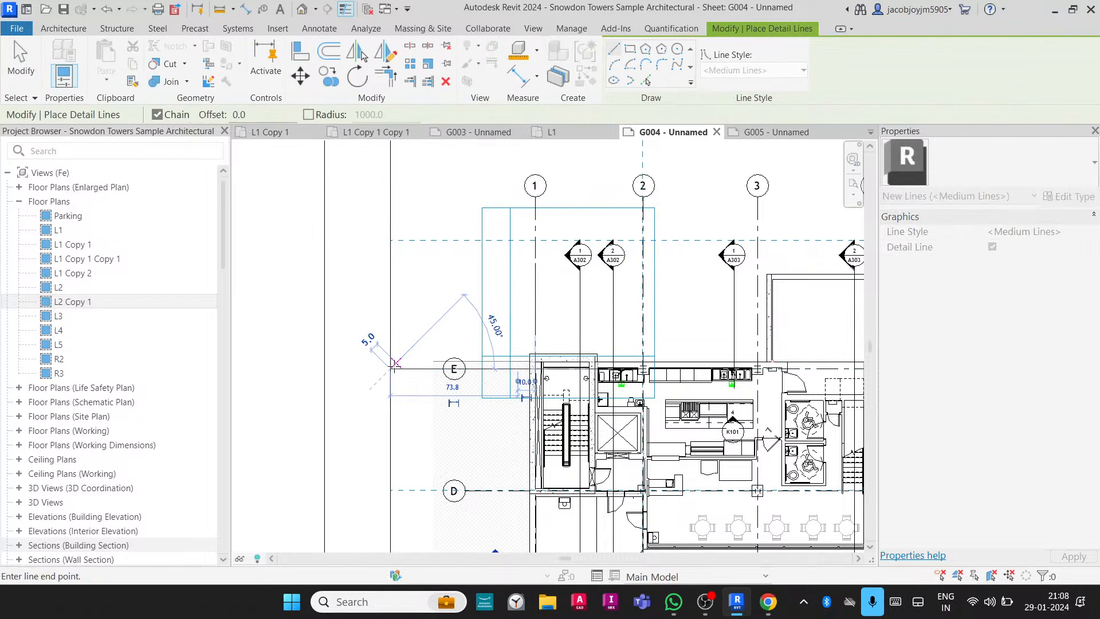
pyautogui.press('Escape')
pyautogui.press('Escape')
# Align the guide grid's inner vertical line to grid line 1 and its inner horizontal line to grid line E.
pyautogui.press('a')
pyautogui.press('l')
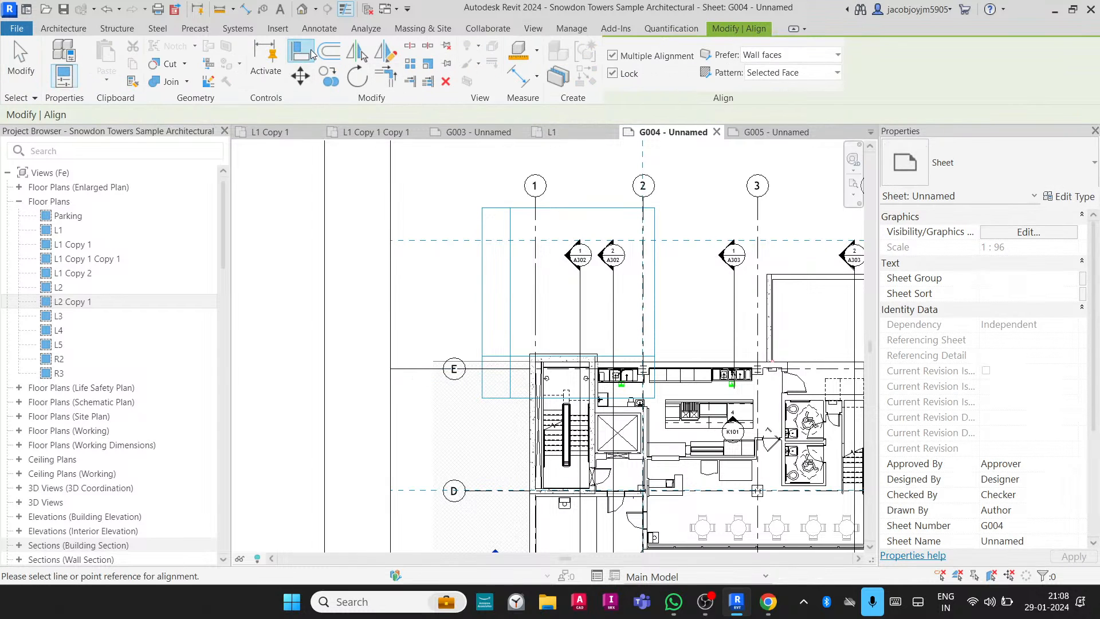
pyautogui.click(536, 298)
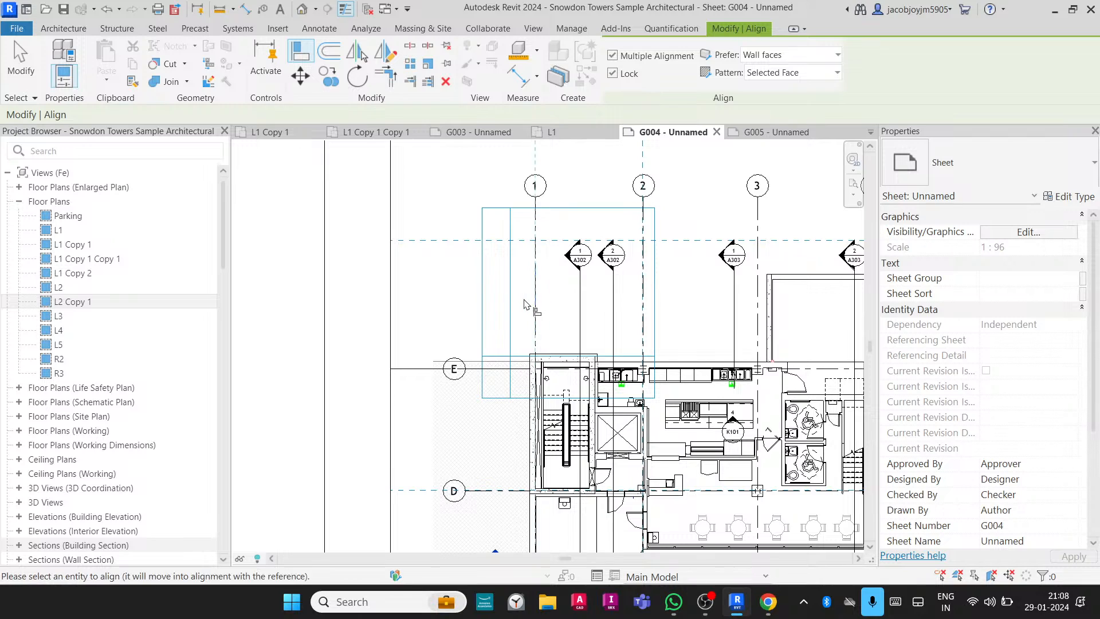
pyautogui.click(511, 304)
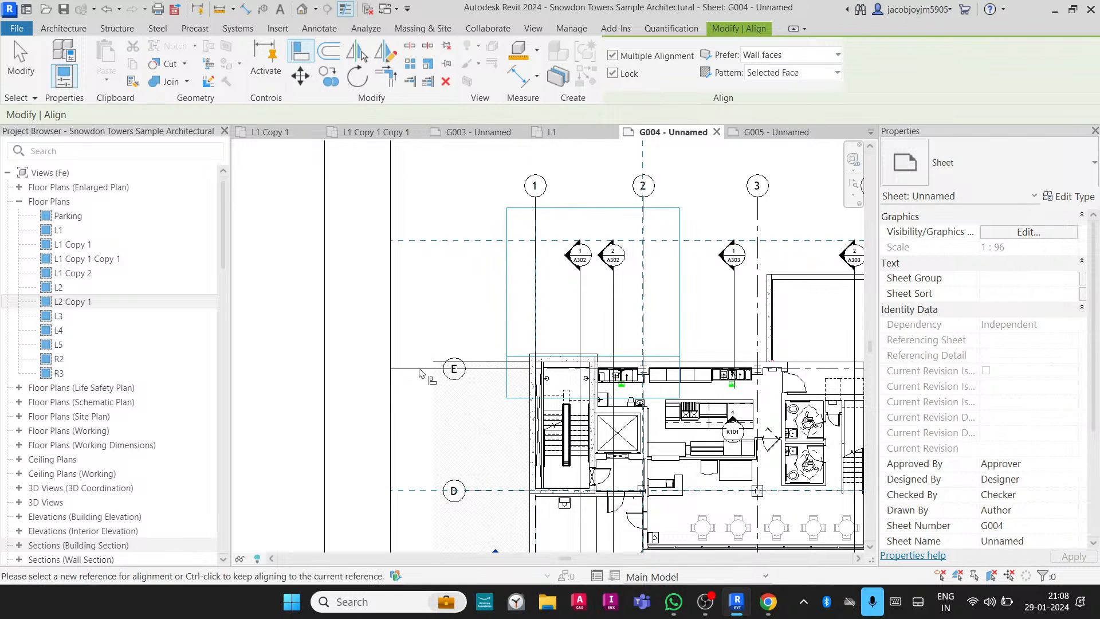
pyautogui.click(505, 369)
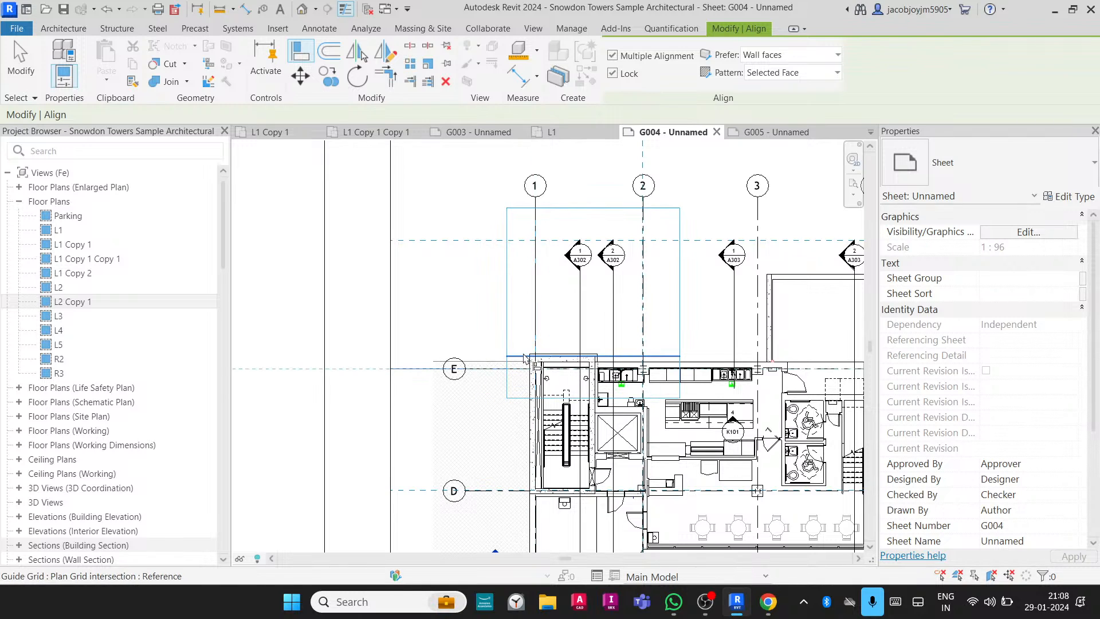
pyautogui.click(524, 357)
pyautogui.press('Escape')
pyautogui.press('Escape')
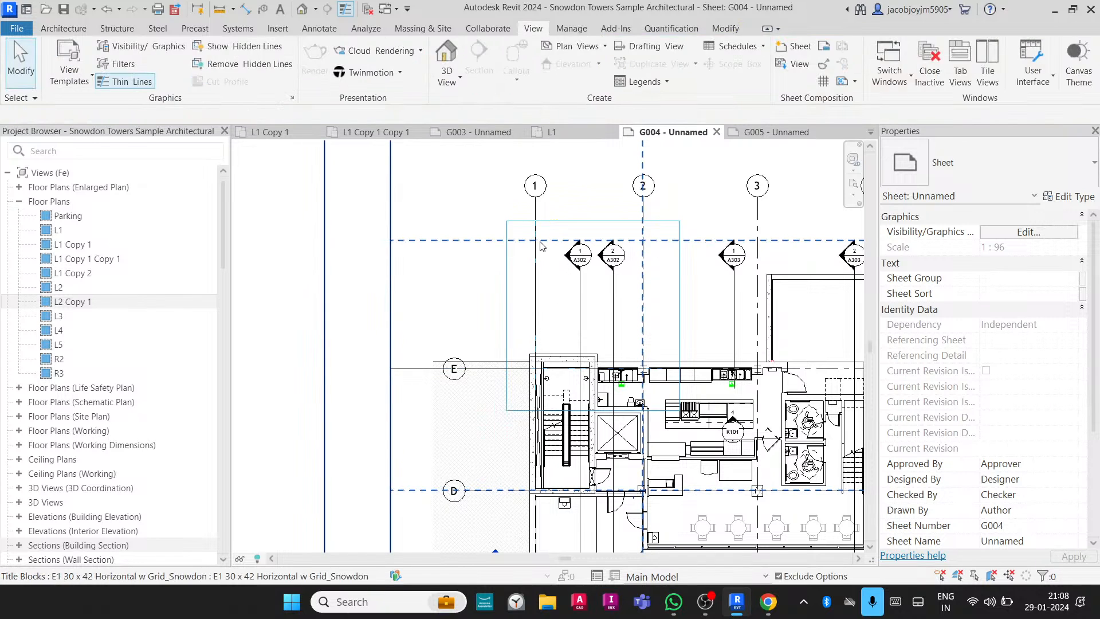
# Open sheet G005 and assign the existing Plan Grid intersection guide grid to it.
pyautogui.scroll(-2, 539, 247)
pyautogui.scroll(-1, 538, 247)
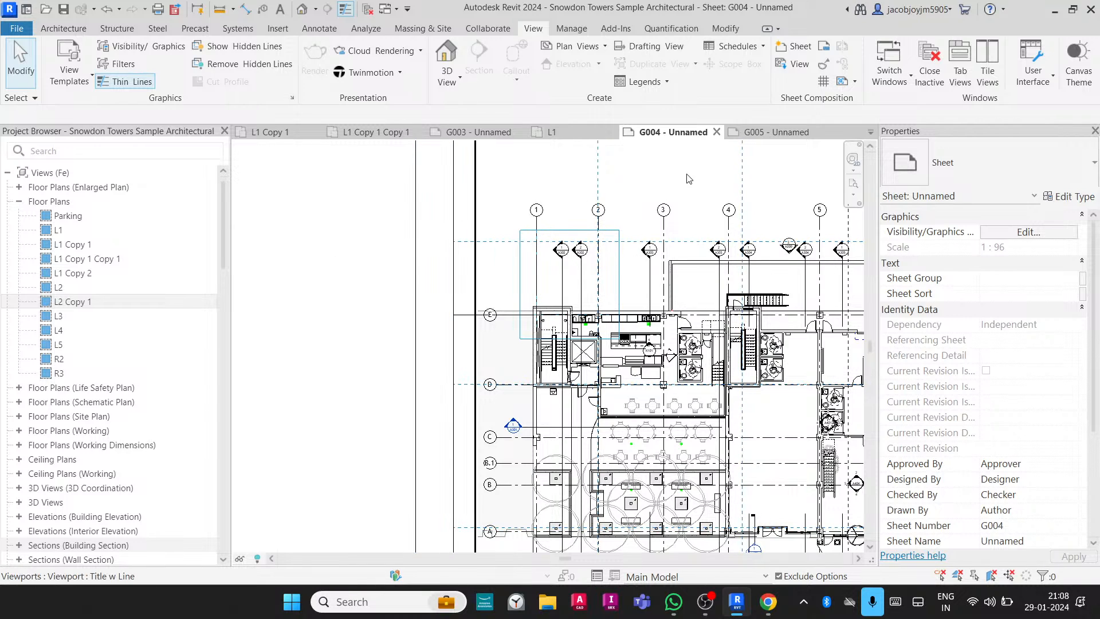
pyautogui.scroll(-15, 93, 379)
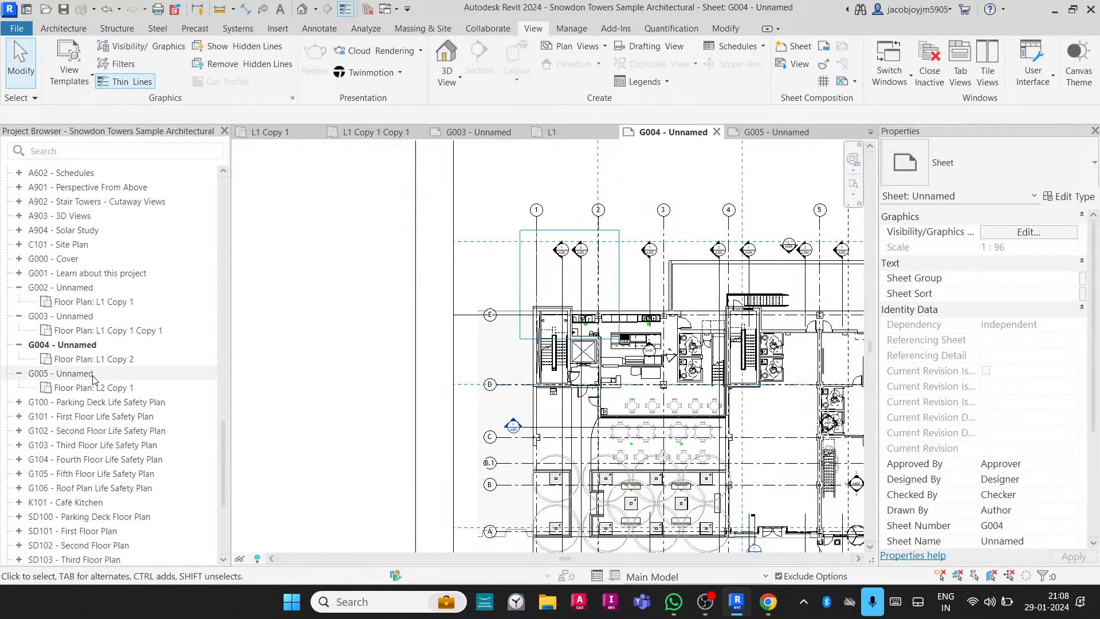
pyautogui.doubleClick(69, 373)
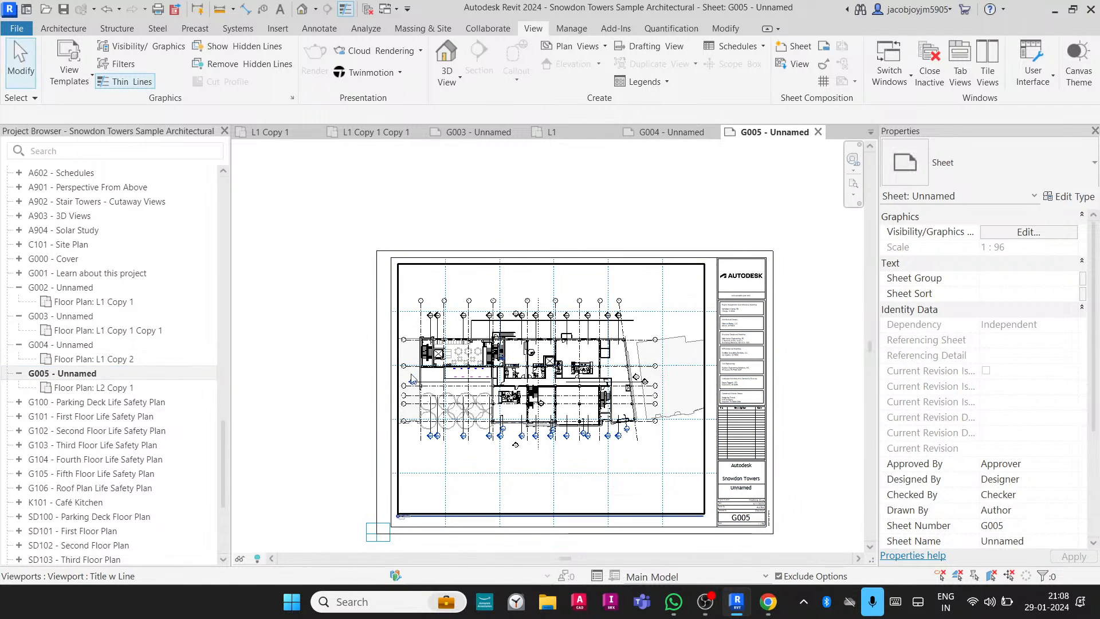
pyautogui.scroll(3, 421, 321)
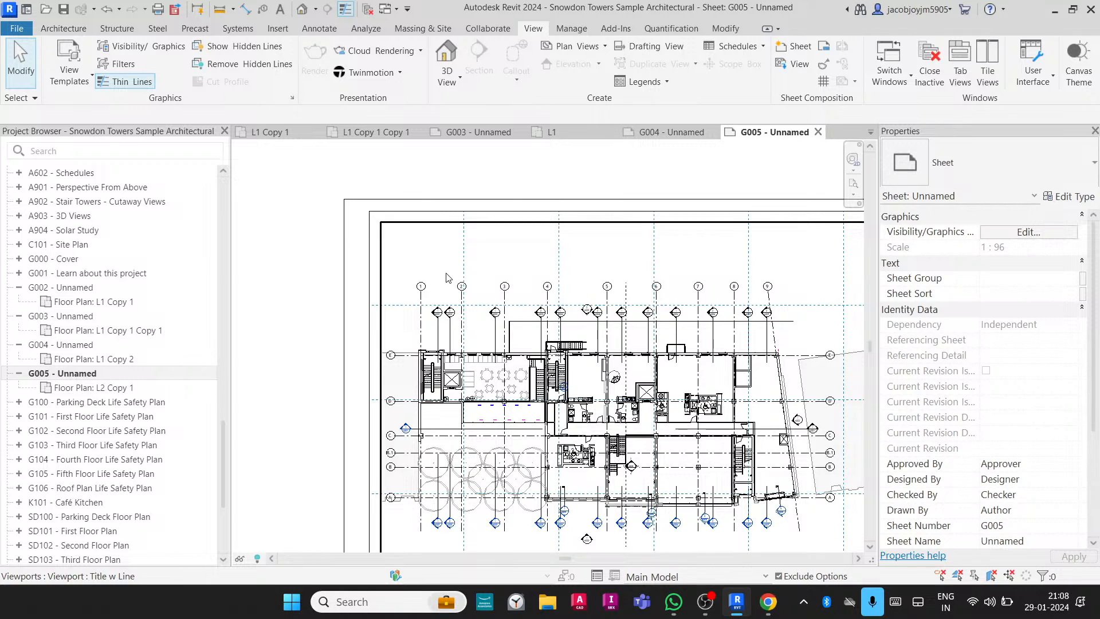
pyautogui.click(824, 82)
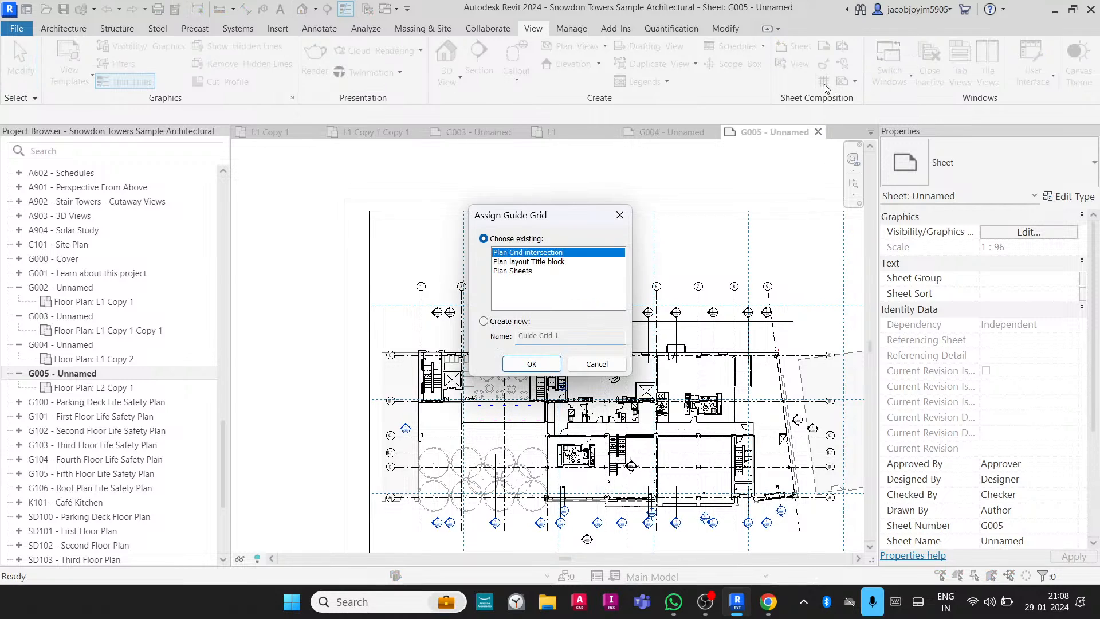
pyautogui.click(515, 262)
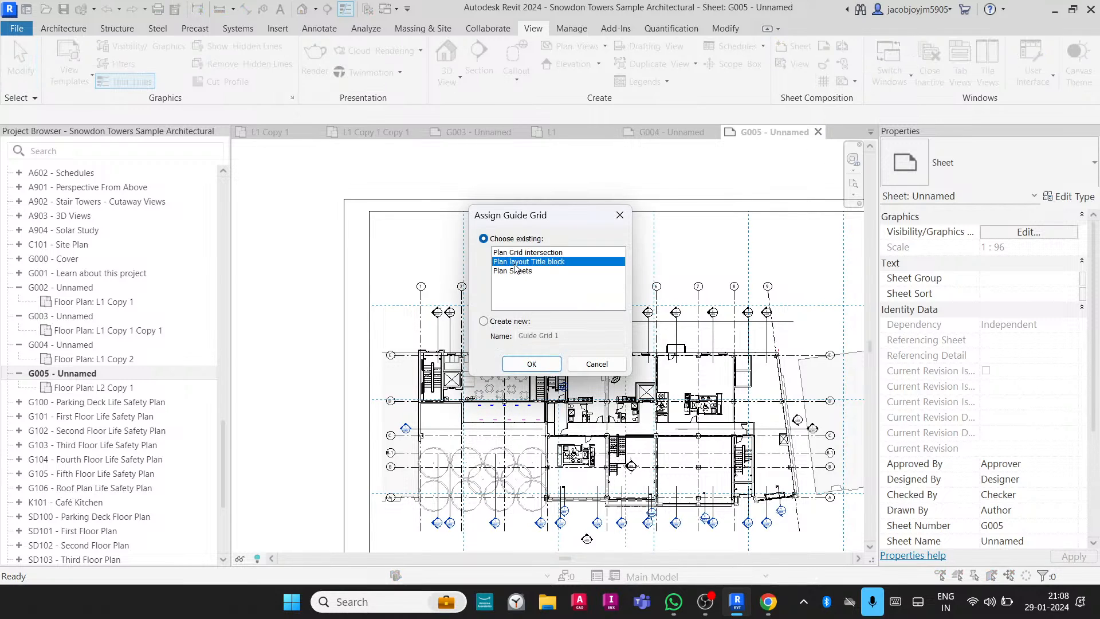
pyautogui.click(524, 253)
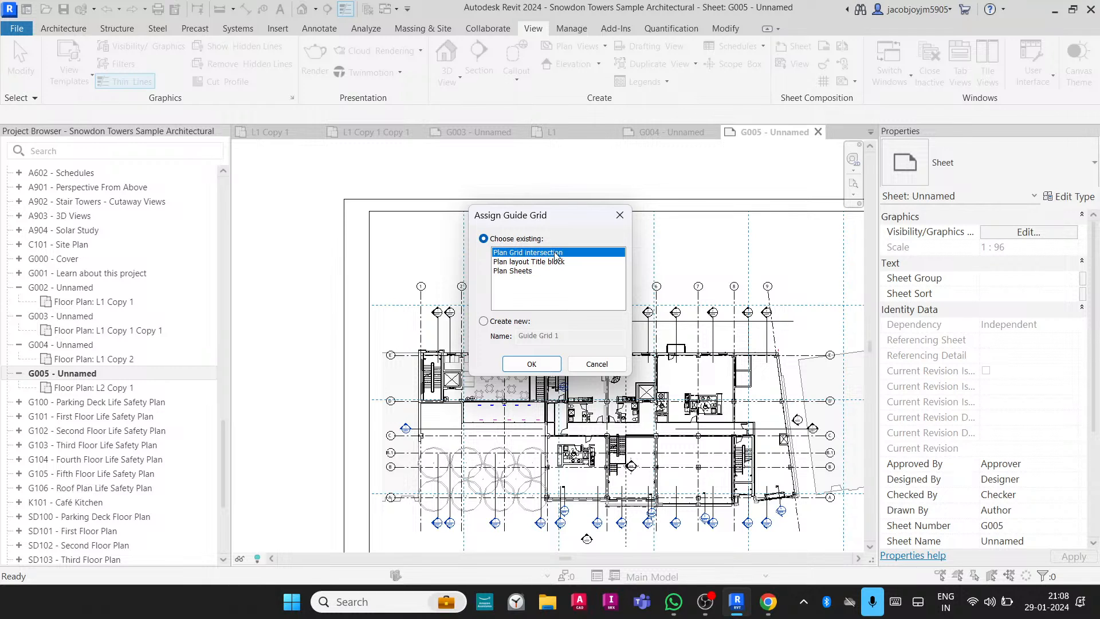
pyautogui.click(540, 370)
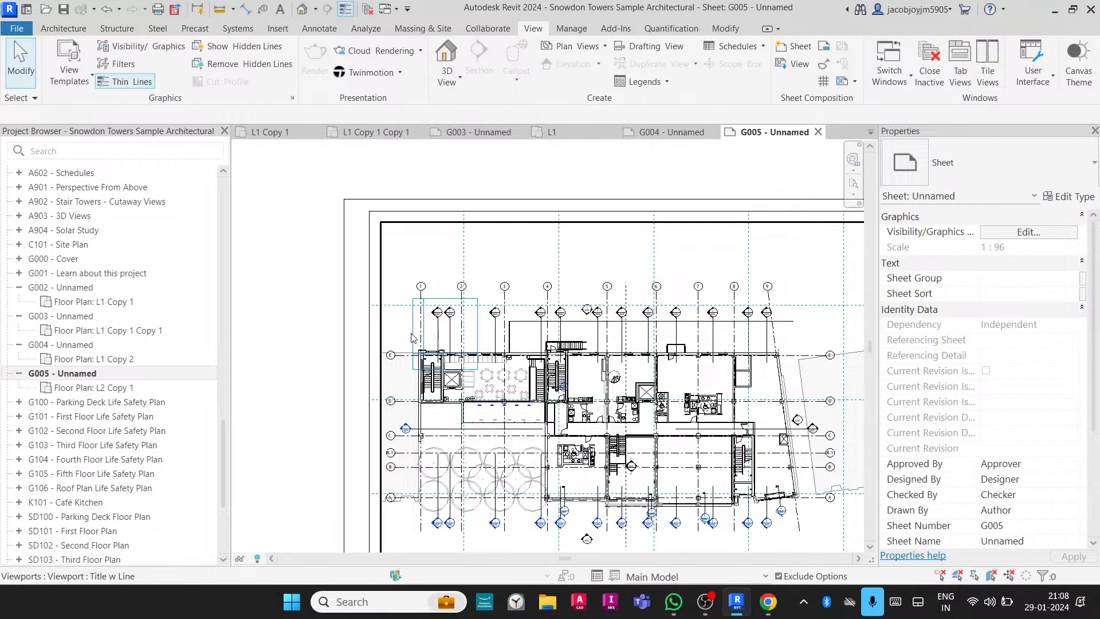
# Move the L2 Copy 1 floor plan viewport away from the guide grid, over the title block at the sheet's lower right.
pyautogui.scroll(5, 417, 370)
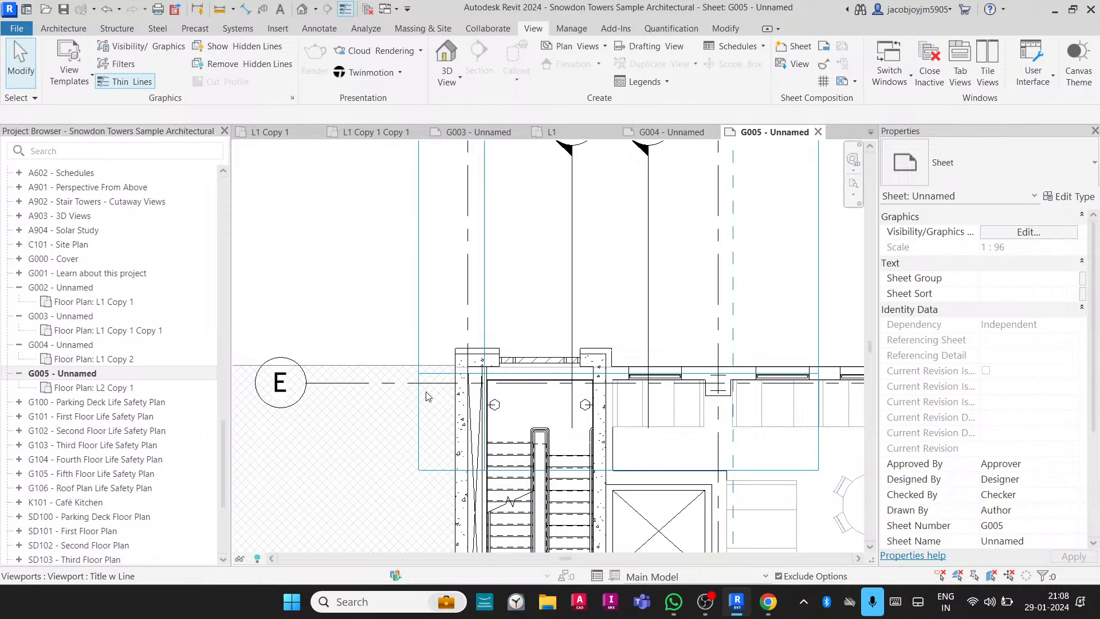
pyautogui.scroll(2, 427, 394)
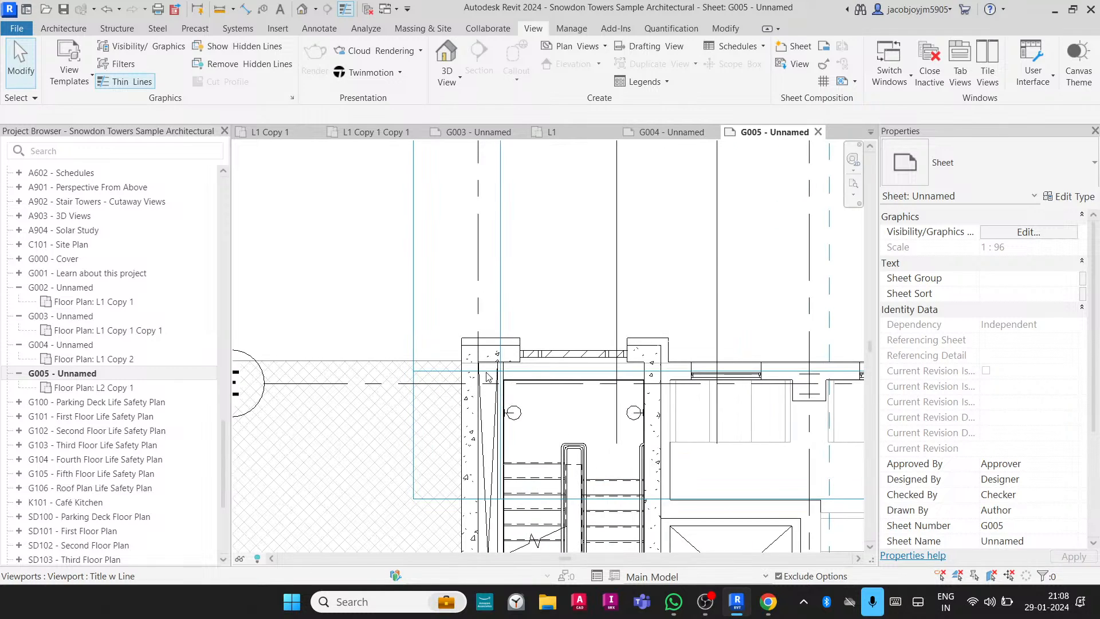
pyautogui.scroll(-1, 486, 375)
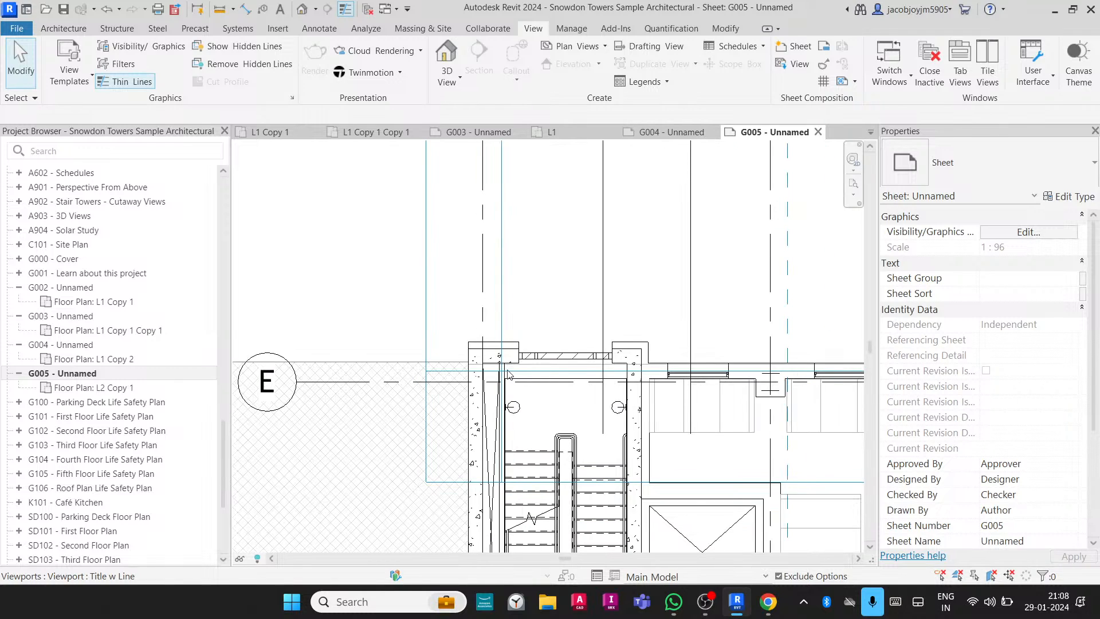
pyautogui.scroll(-3, 522, 376)
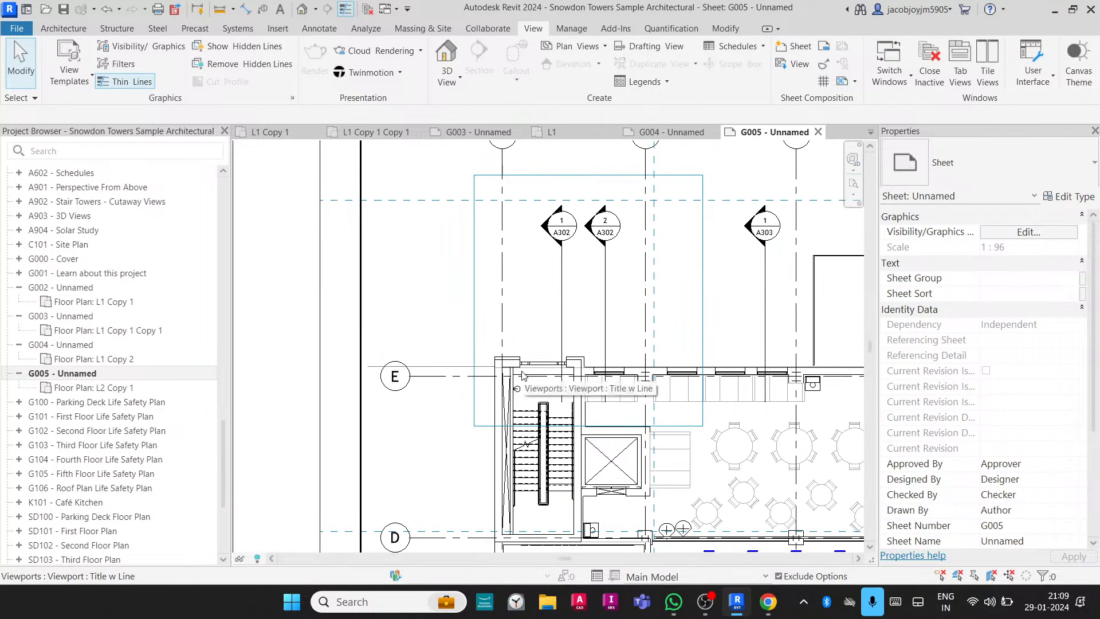
pyautogui.click(514, 183)
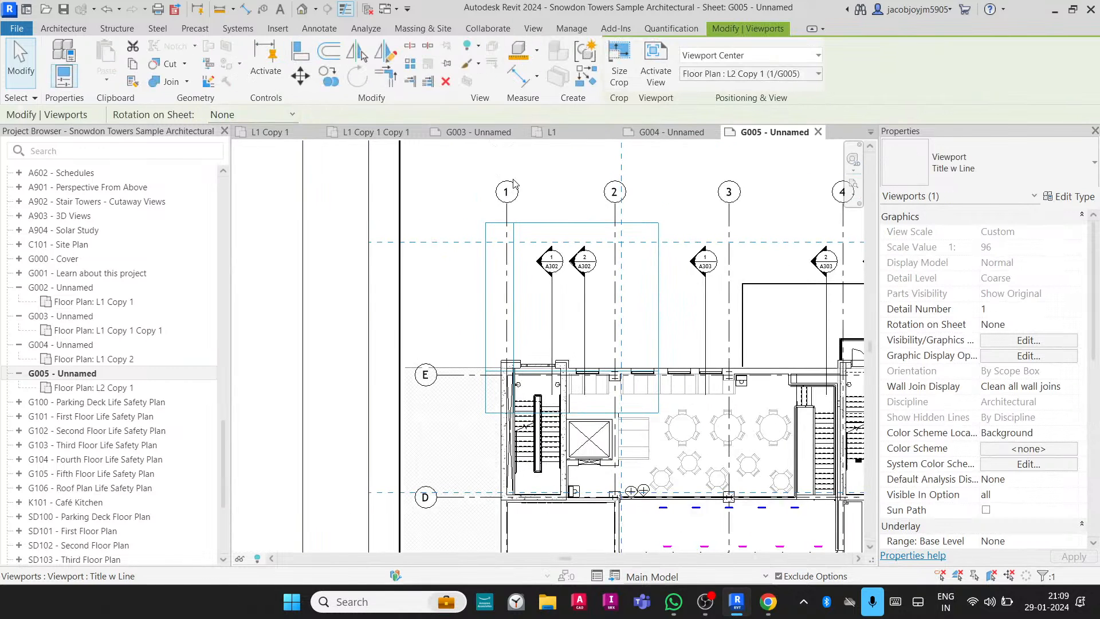
pyautogui.scroll(-5, 486, 344)
pyautogui.click(565, 169)
pyautogui.scroll(-3, 564, 169)
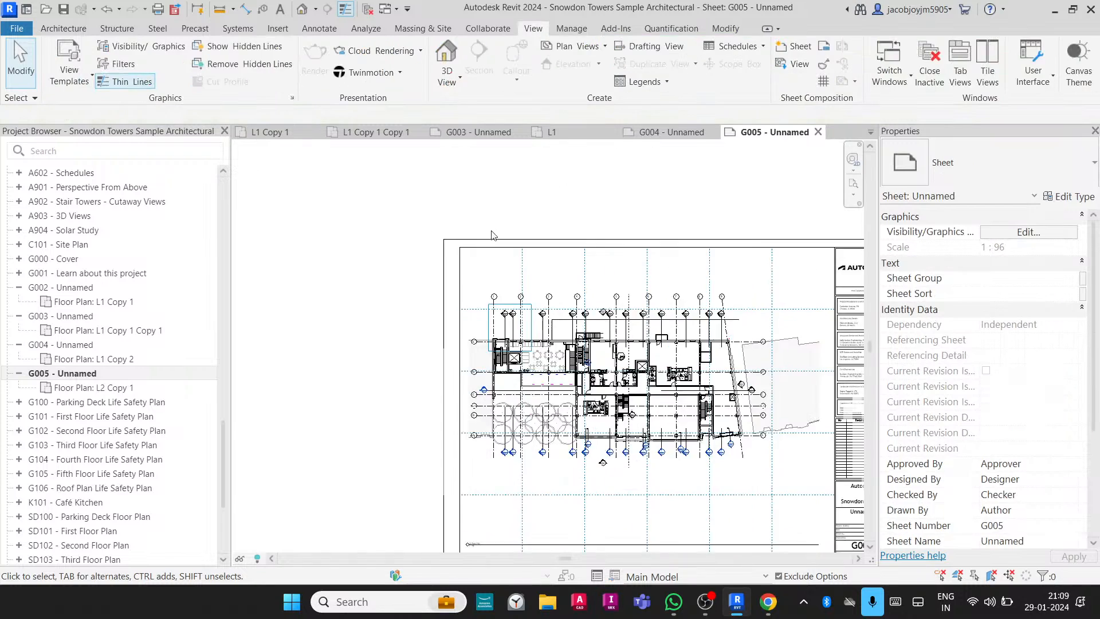
pyautogui.click(580, 265)
pyautogui.moveTo(645, 296); pyautogui.dragTo(807, 375)
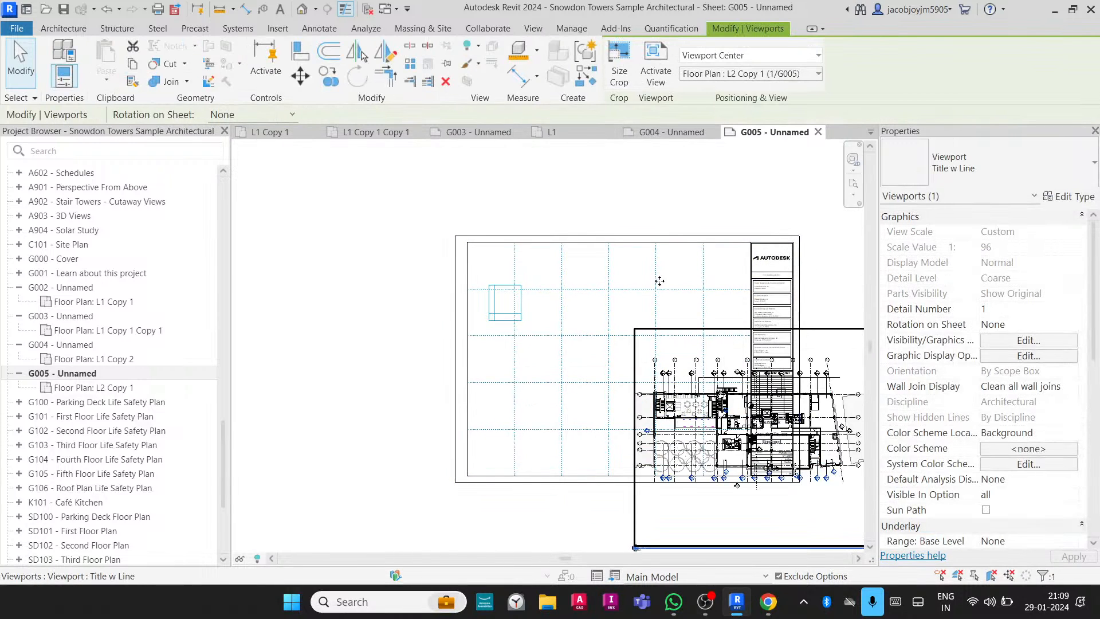
# Try to move the viewport with the Move tool from grid intersection 1/E to the guide grid's inner line intersection.
pyautogui.click(301, 75)
pyautogui.scroll(10, 669, 420)
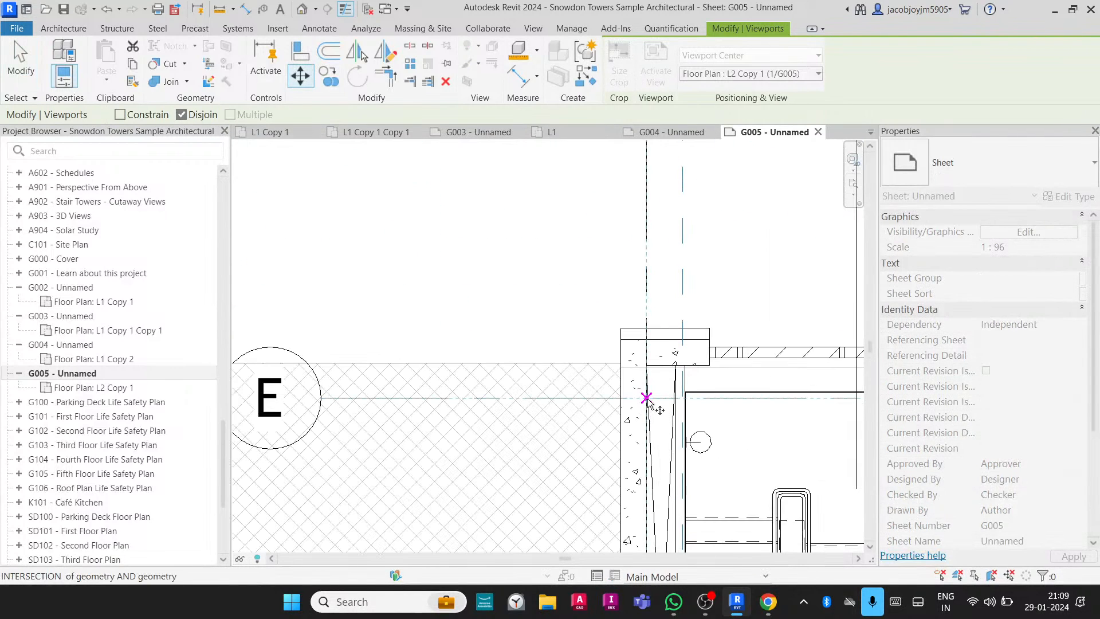
pyautogui.click(646, 398)
pyautogui.scroll(-5, 733, 441)
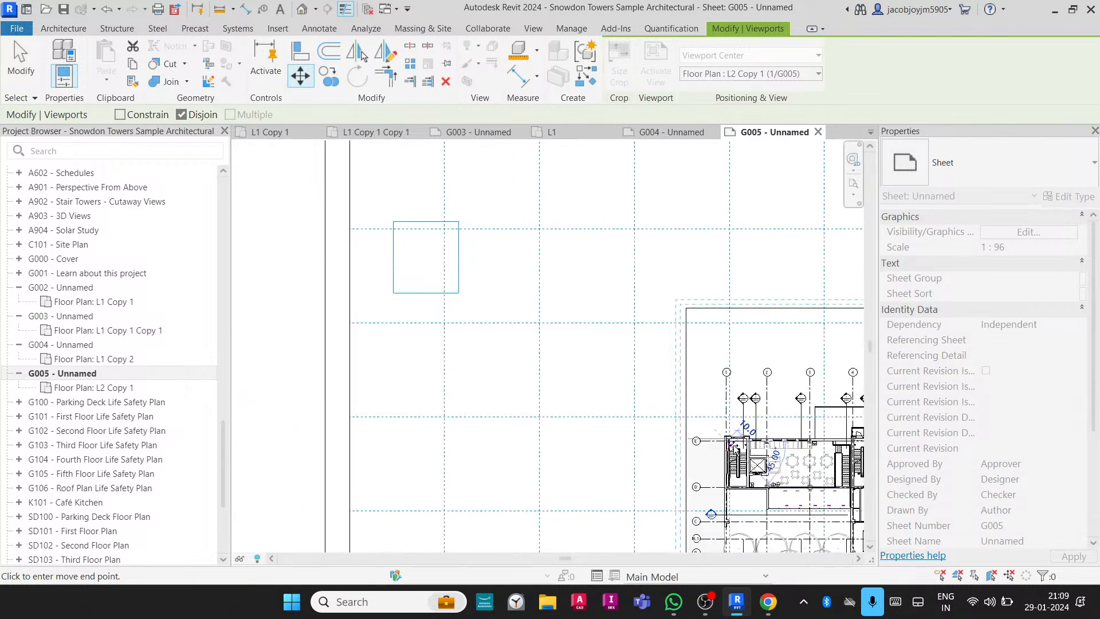
pyautogui.scroll(-3, 739, 453)
pyautogui.scroll(5, 545, 357)
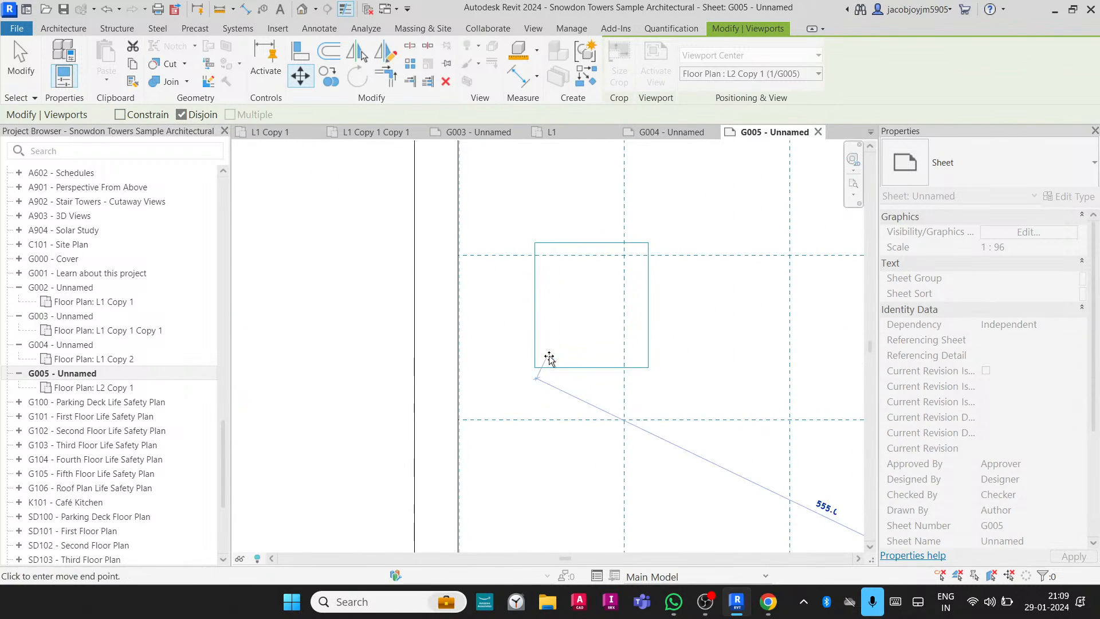
pyautogui.scroll(3, 549, 358)
pyautogui.click(533, 307)
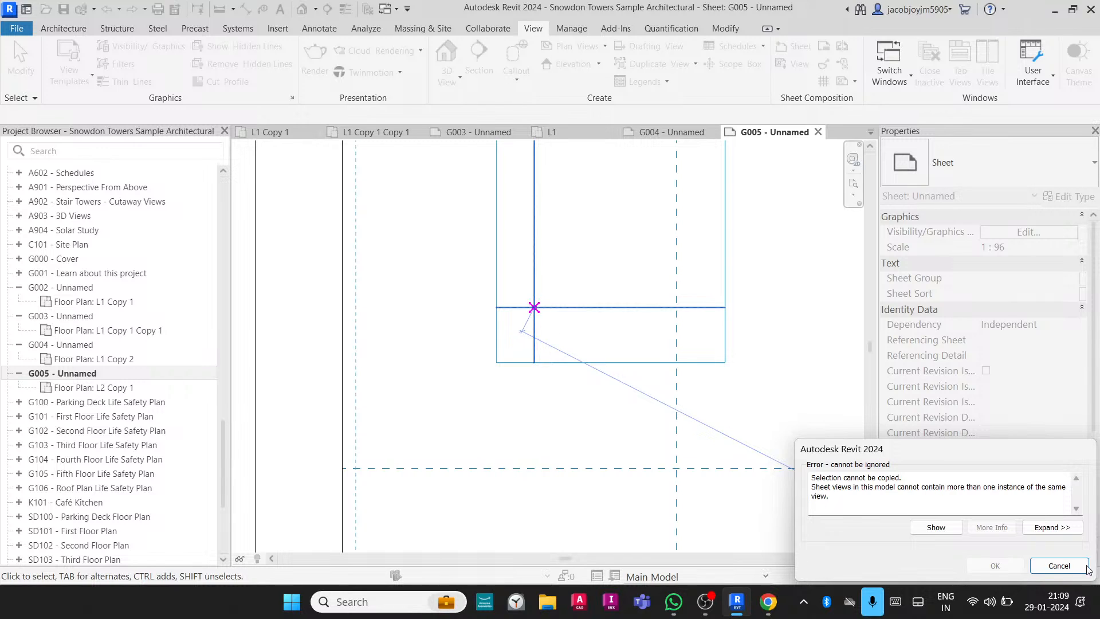
pyautogui.click(1047, 566)
pyautogui.middleClick(397, 271)
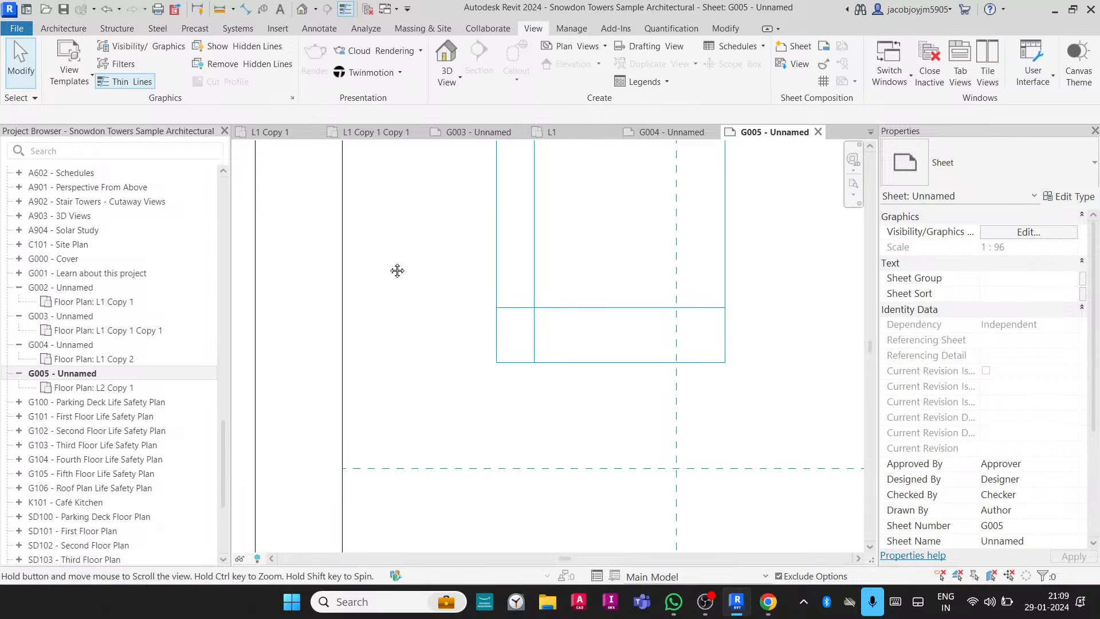
pyautogui.middleClick(392, 266)
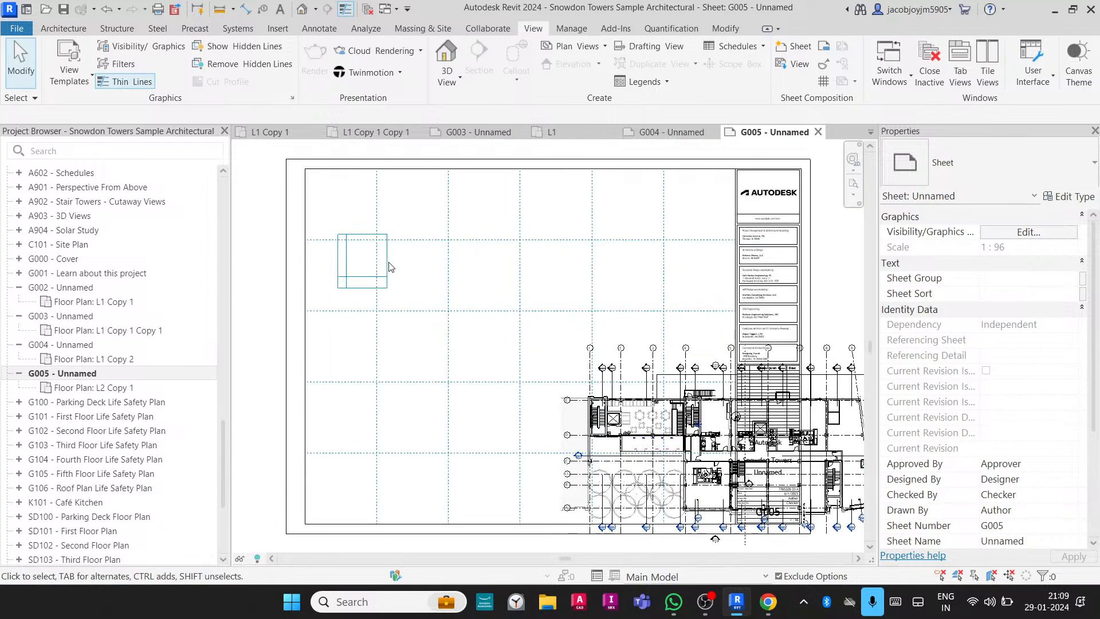
# Retry the viewport Move, using a start point near grid intersection 1/E and ending at the guide grid's inner intersection.
pyautogui.click(606, 337)
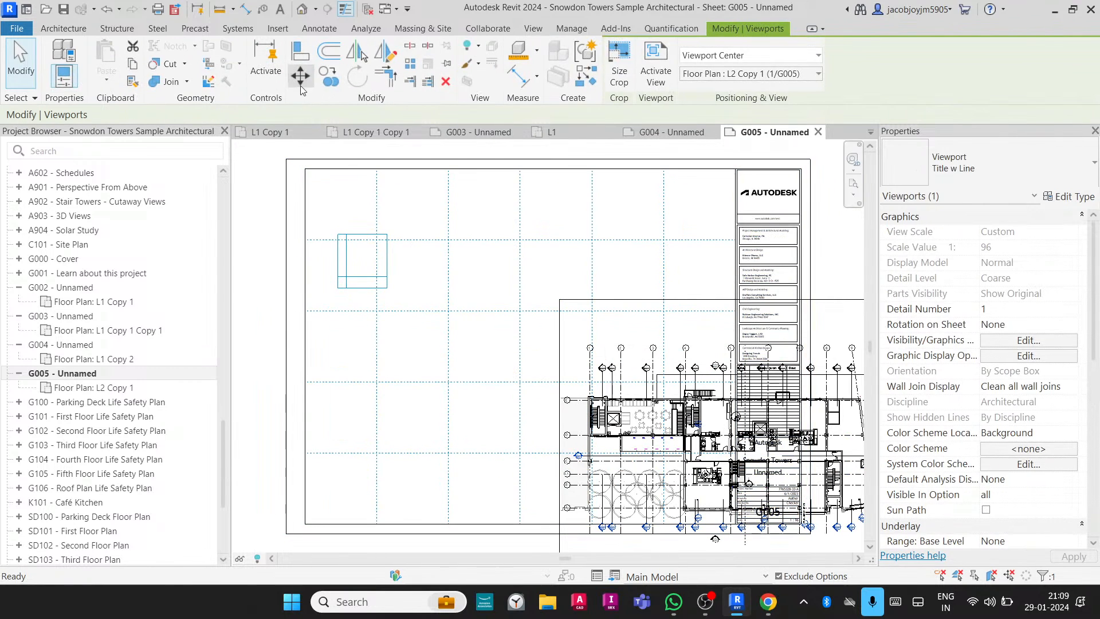
pyautogui.click(300, 76)
pyautogui.scroll(2, 586, 404)
pyautogui.scroll(4, 585, 404)
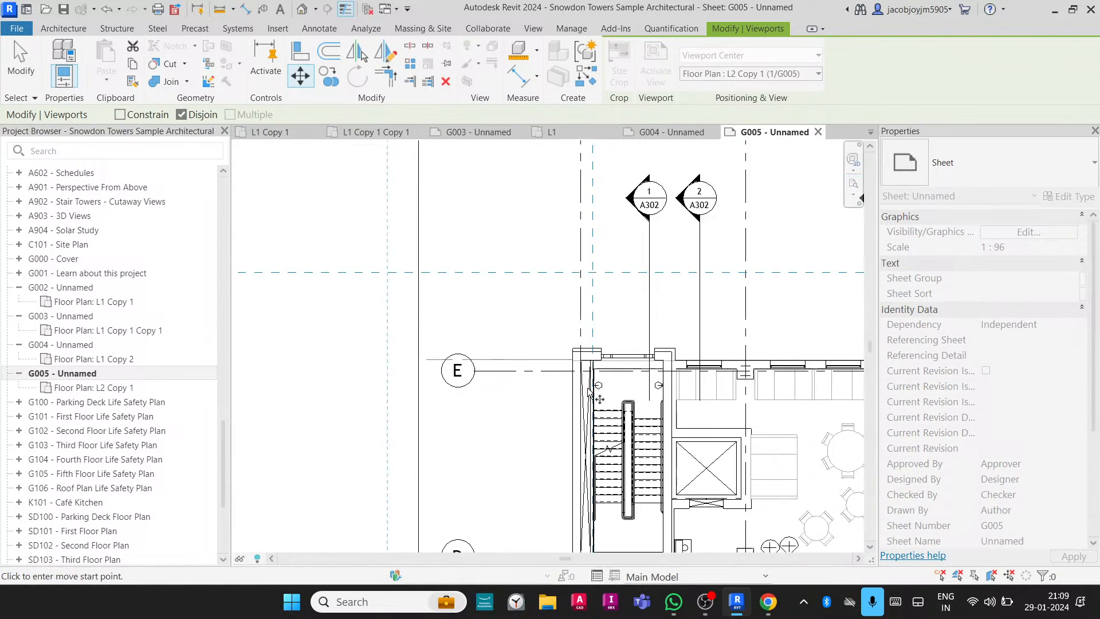
pyautogui.click(578, 357)
pyautogui.scroll(-6, 587, 378)
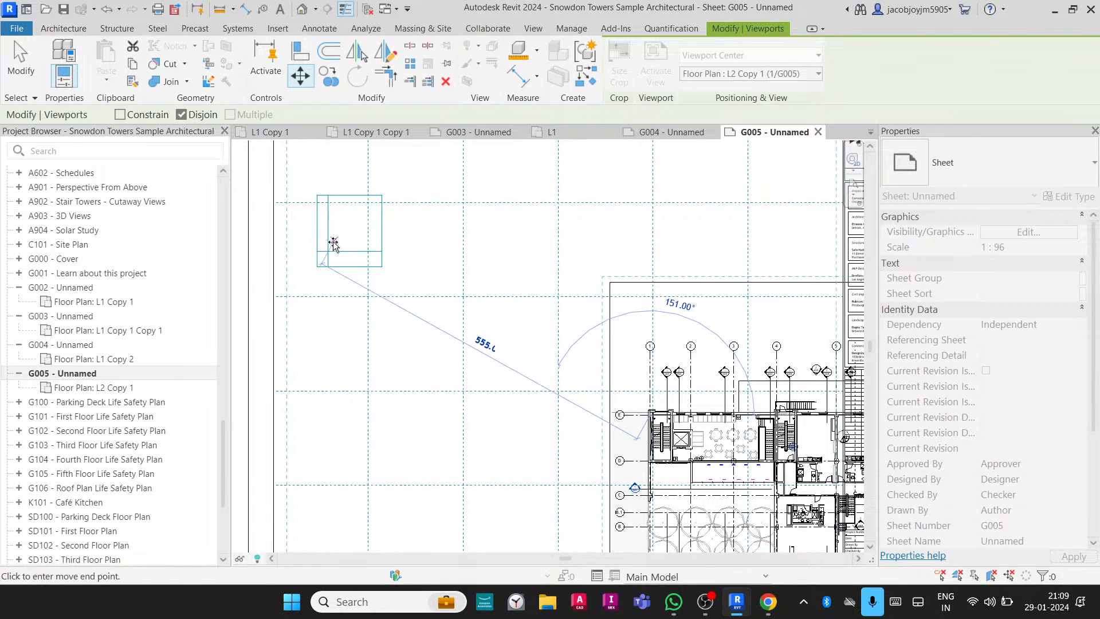
pyautogui.click(328, 250)
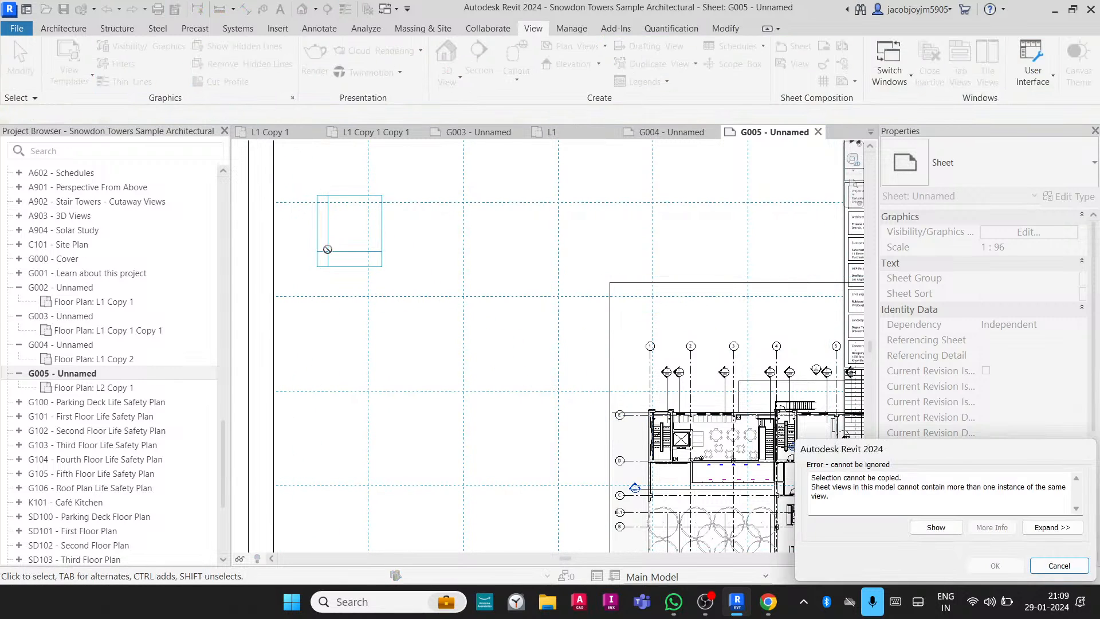
pyautogui.press('Escape')
pyautogui.scroll(-5, 481, 380)
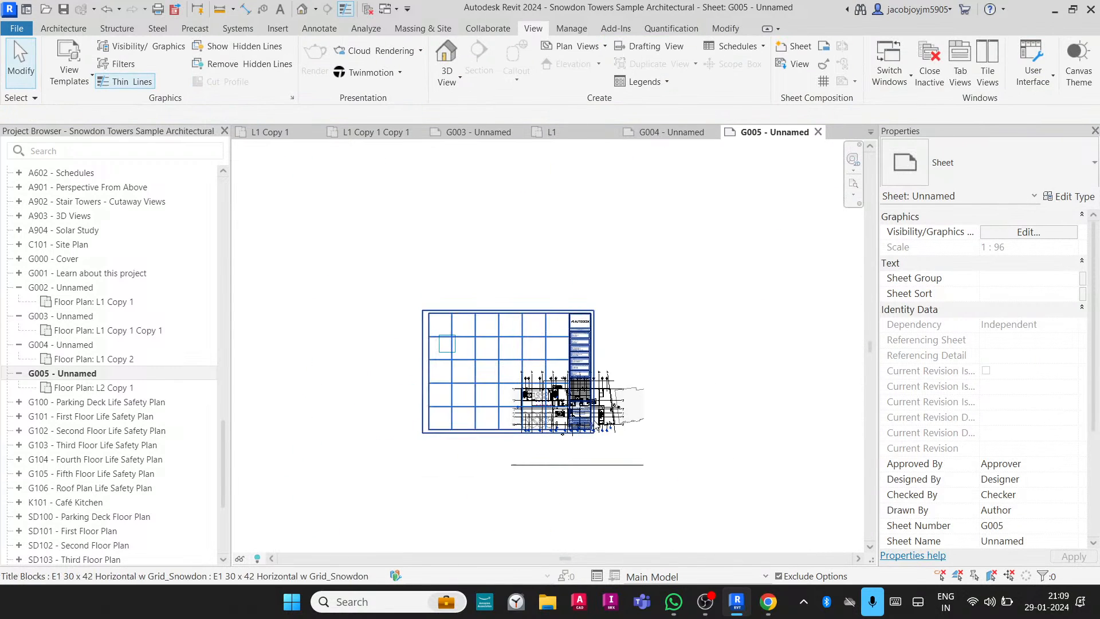
pyautogui.click(617, 408)
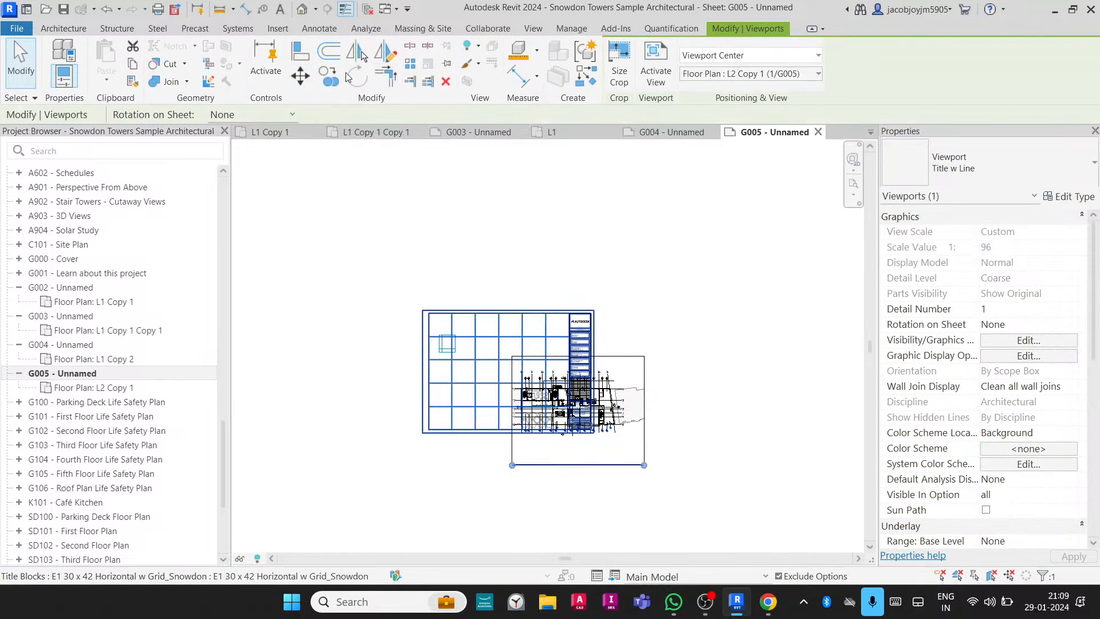
pyautogui.click(300, 76)
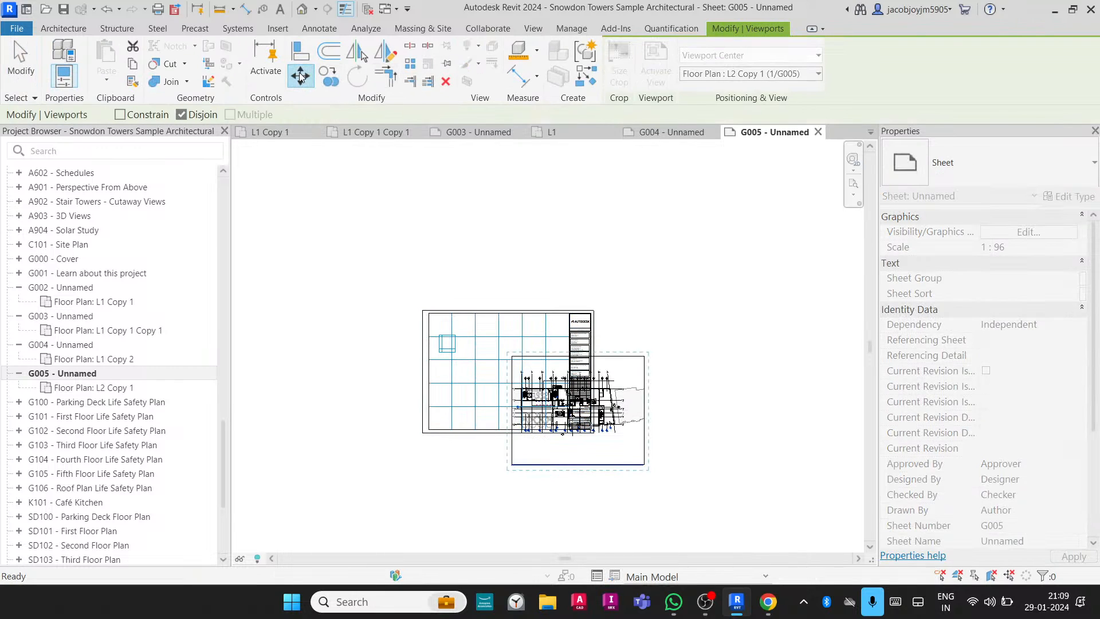
pyautogui.click(182, 115)
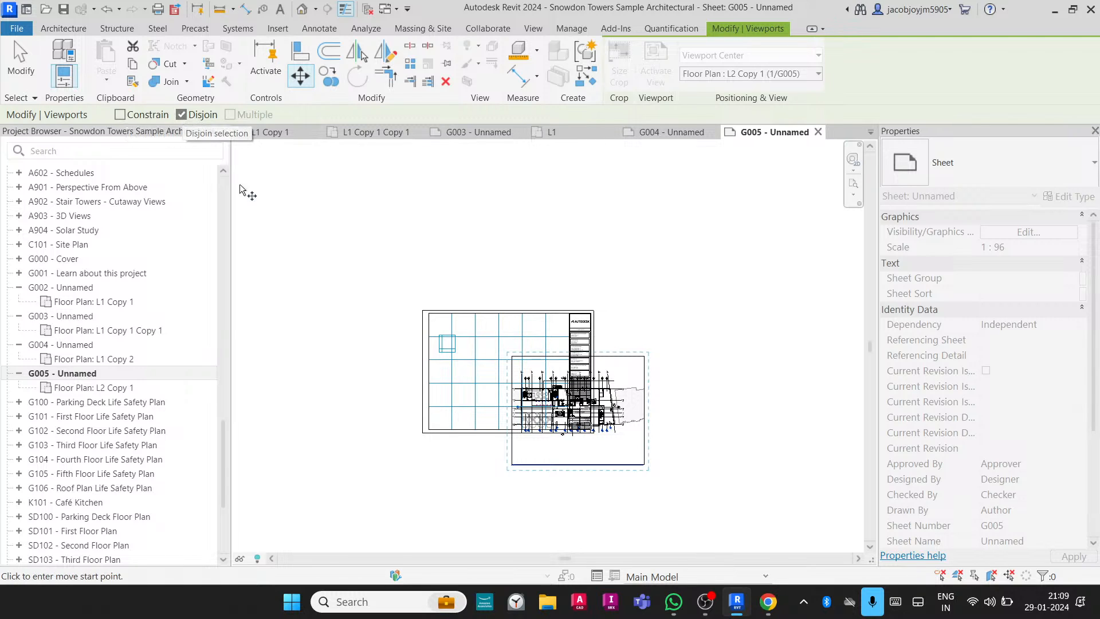
pyautogui.press('Escape')
pyautogui.press('Escape')
# Bring the L2 Copy 1 viewport back inside the sheet border, with grid intersection 1/E close to the guide grid.
pyautogui.click(518, 379)
pyautogui.scroll(4, 518, 380)
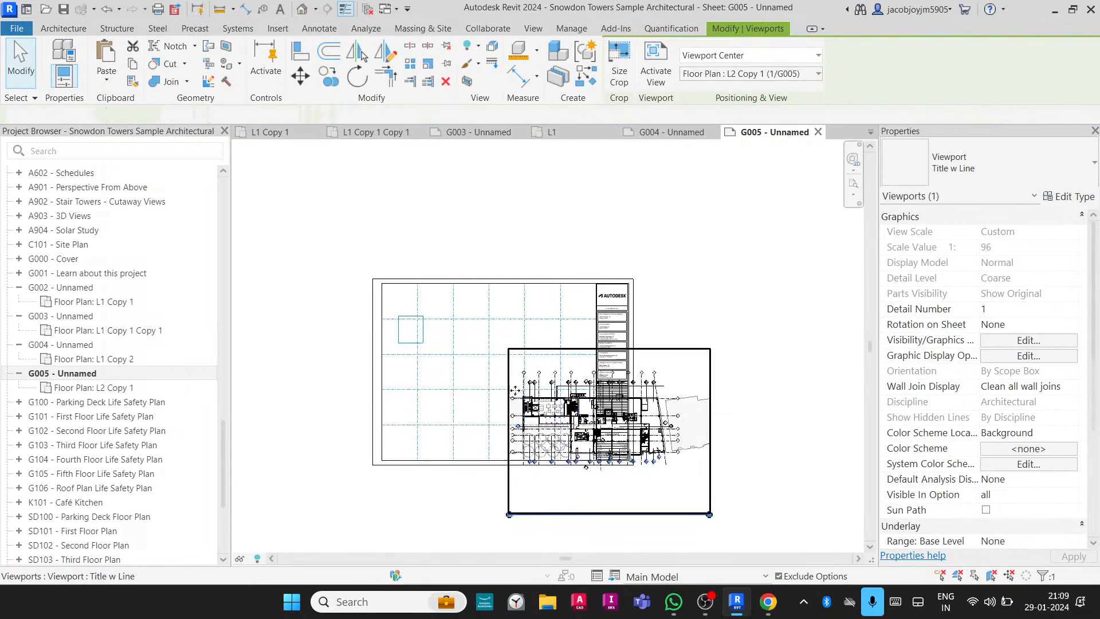
pyautogui.scroll(8, 536, 414)
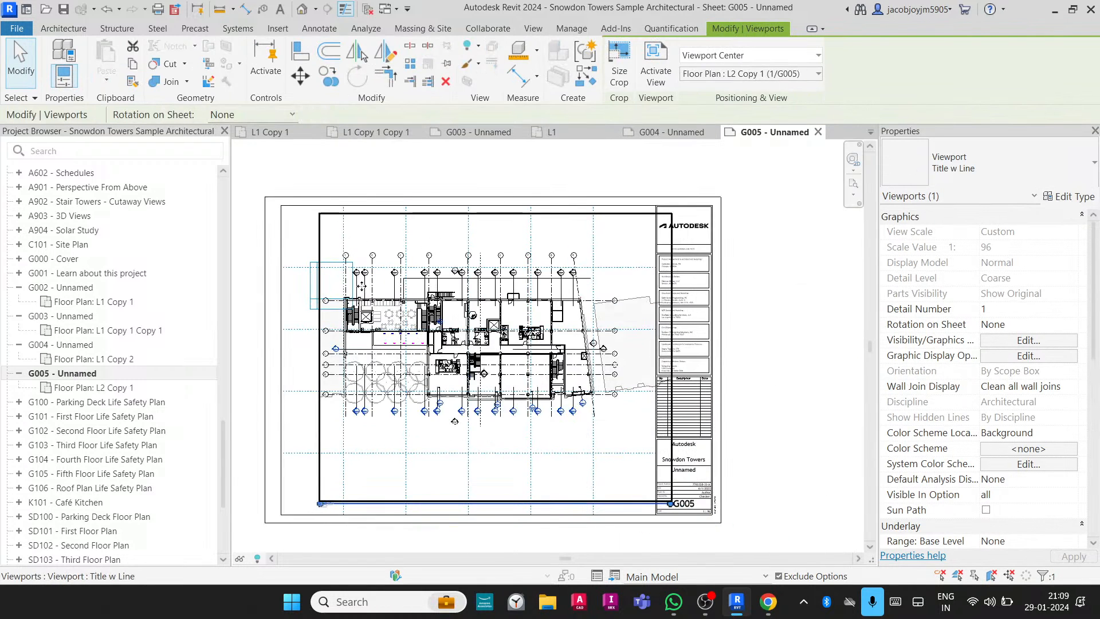
pyautogui.moveTo(476, 372); pyautogui.dragTo(612, 383, button='middle')
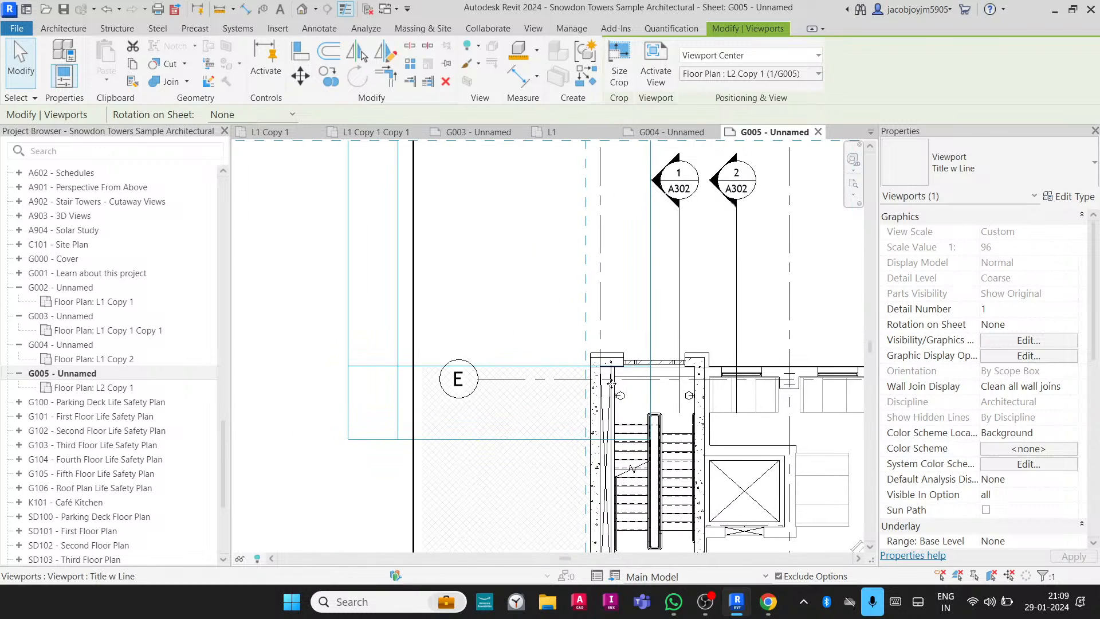
pyautogui.scroll(-1, 611, 383)
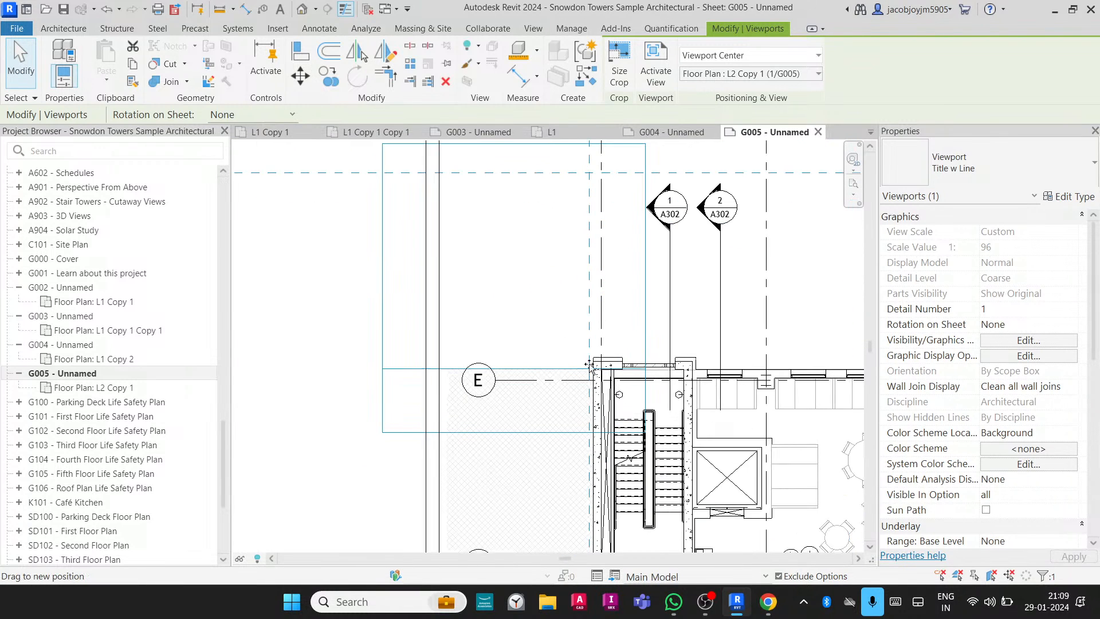
pyautogui.moveTo(478, 346); pyautogui.dragTo(477, 345)
pyautogui.scroll(5, 444, 351)
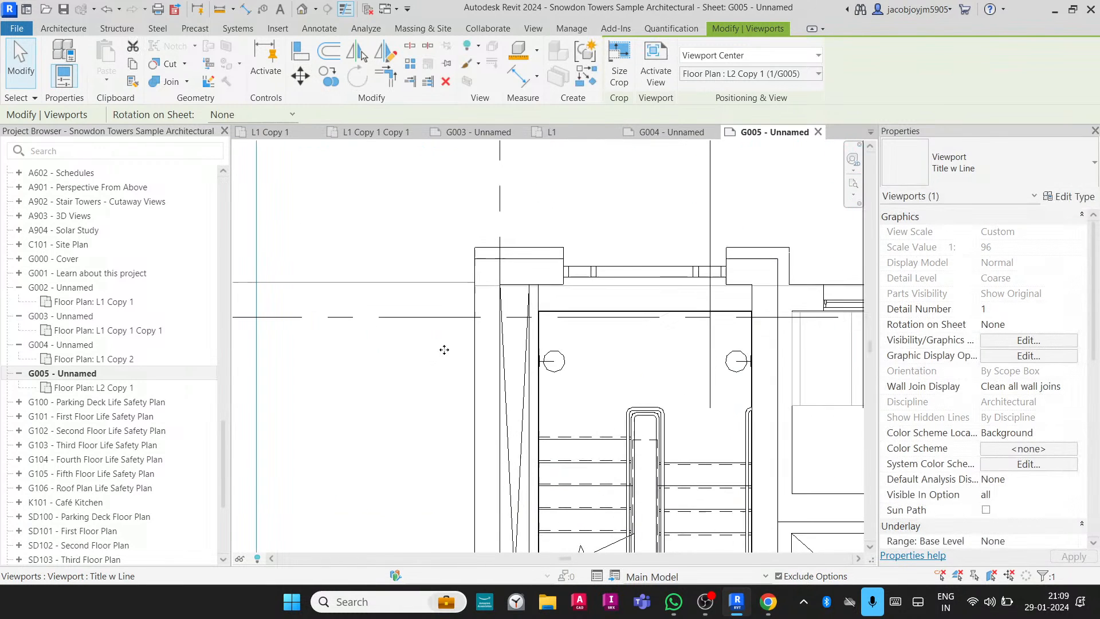
# Try once more to snap the nearby viewport's 1/E intersection onto the guide grid's inner intersection with the Move tool.
pyautogui.click(300, 75)
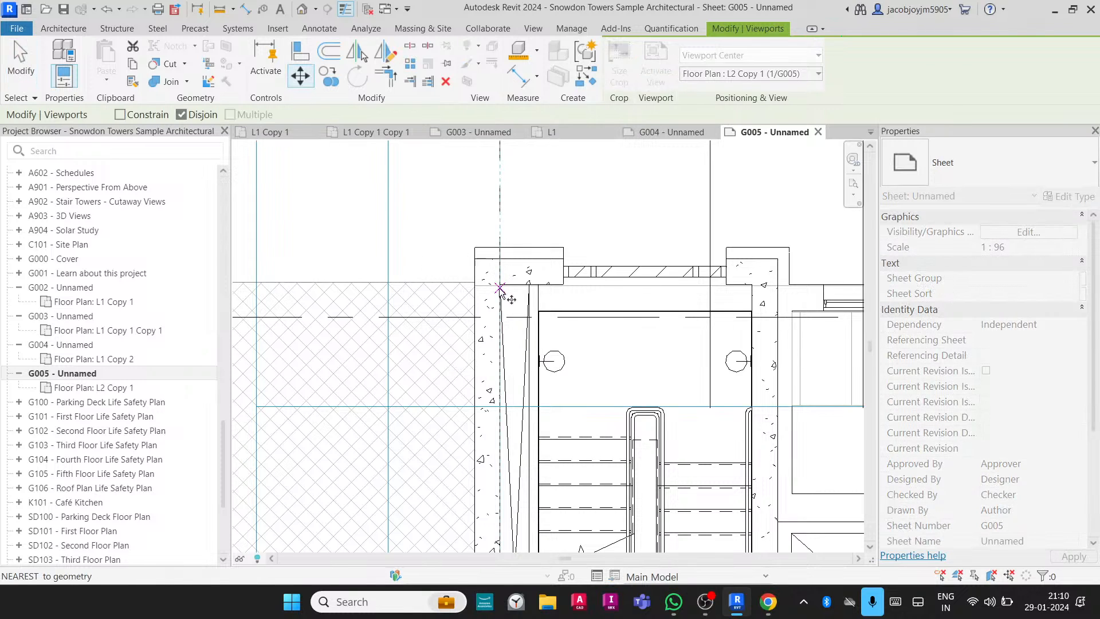
pyautogui.click(501, 314)
pyautogui.click(390, 405)
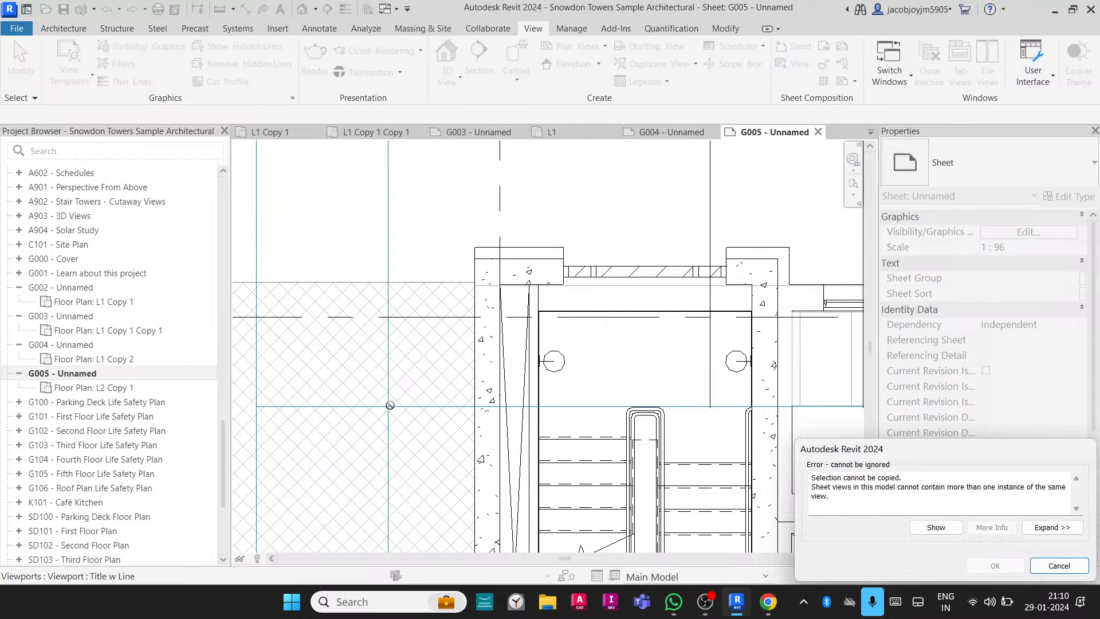
pyautogui.press('Escape')
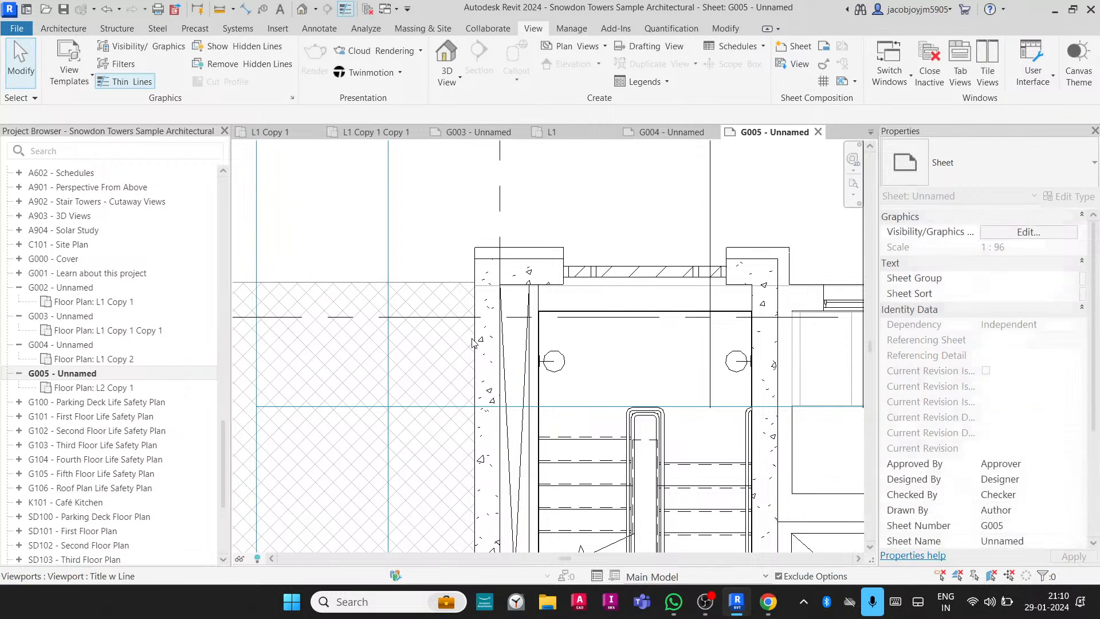
pyautogui.scroll(-4, 506, 306)
# Freely reposition the floor plan viewport so grid intersection 1/E lies roughly on the guide grid's inner intersection.
pyautogui.click(504, 307)
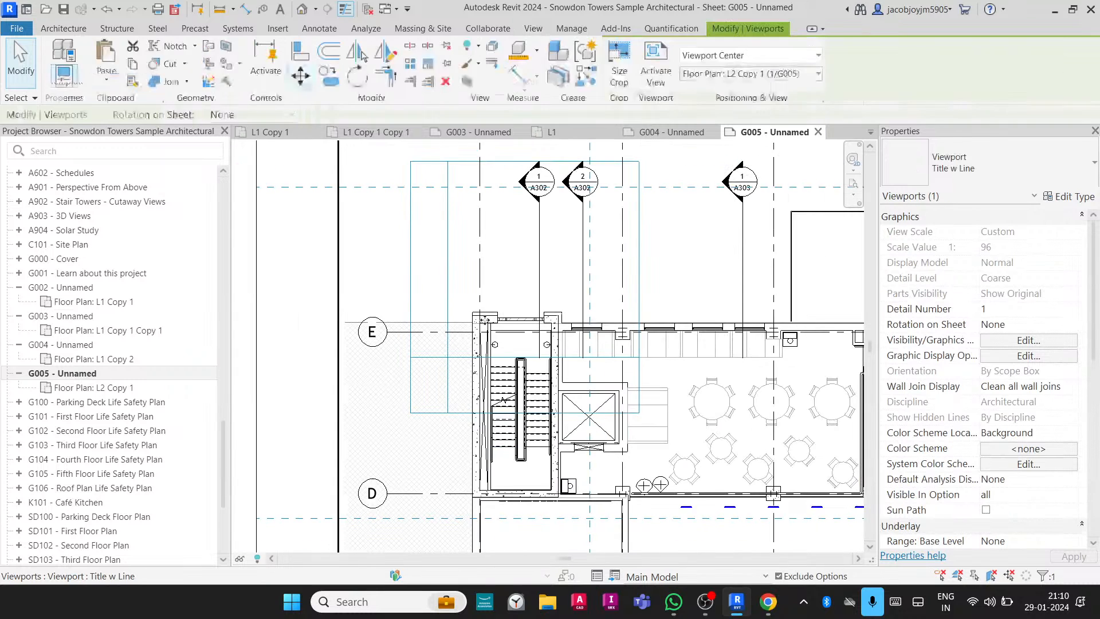
pyautogui.scroll(4, 479, 321)
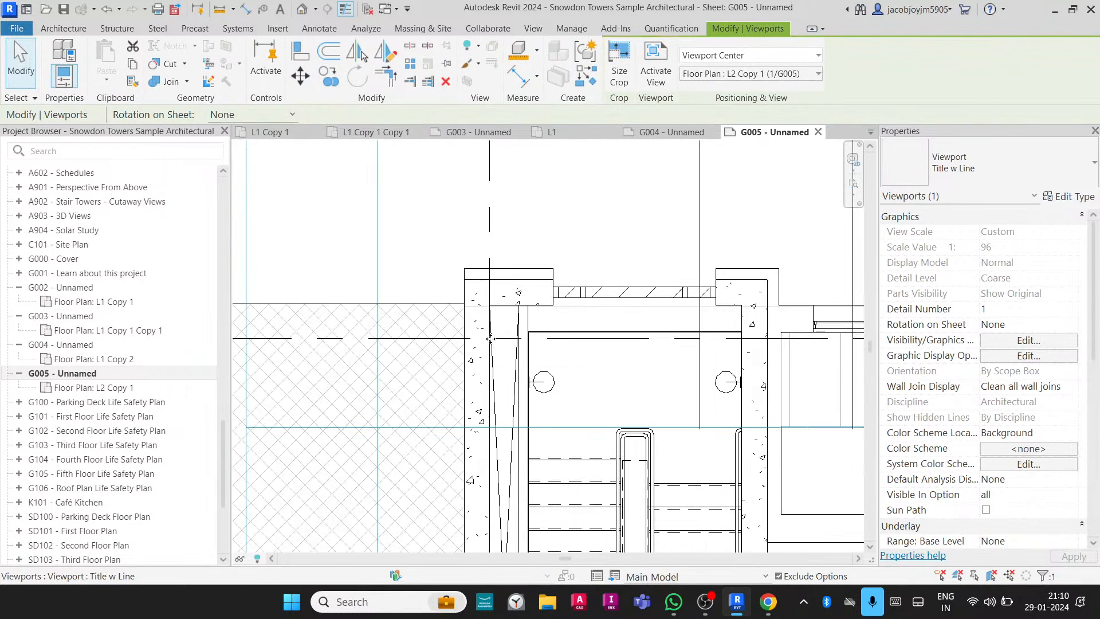
pyautogui.moveTo(491, 339); pyautogui.dragTo(378, 425)
pyautogui.scroll(5, 379, 425)
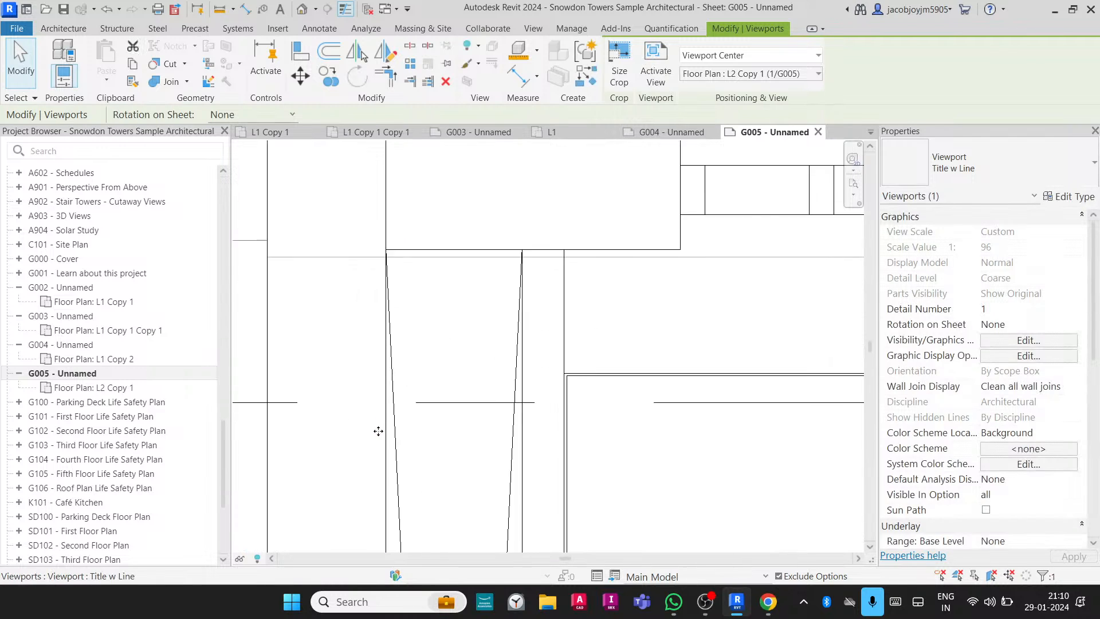
# Nudge the viewport left and down in small increments until grid lines 1 and E coincide with the guide grid's inner lines.
pyautogui.press('Left')
pyautogui.press('Left')
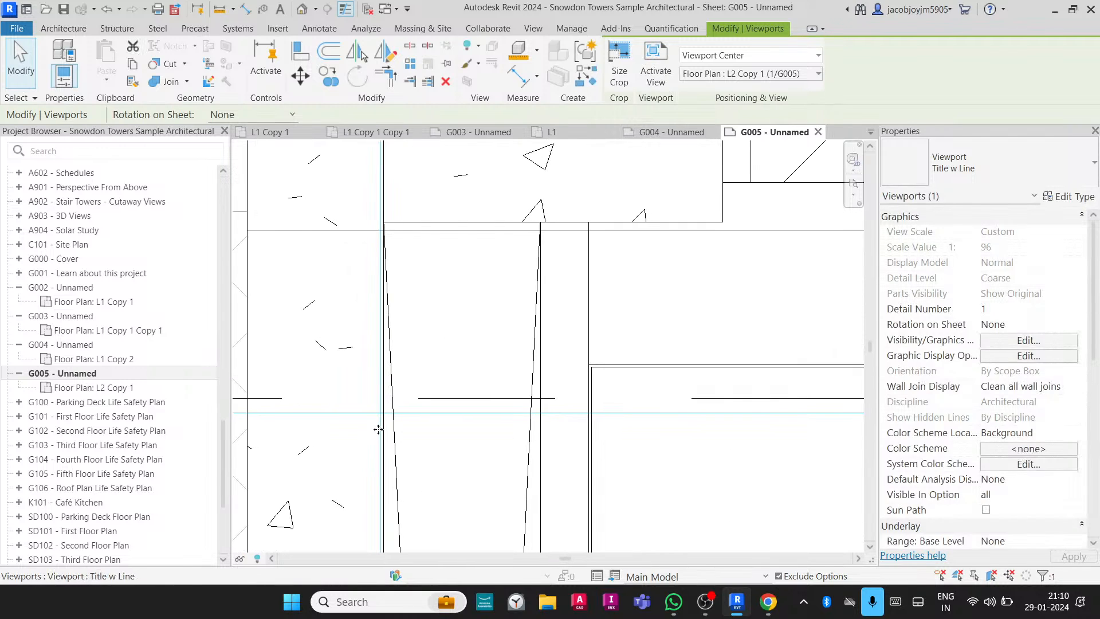
pyautogui.press('Down')
pyautogui.press('Down')
pyautogui.press('Down')
pyautogui.press('Down')
pyautogui.press('Down')
pyautogui.press('Down')
pyautogui.press('Down')
pyautogui.press('Down')
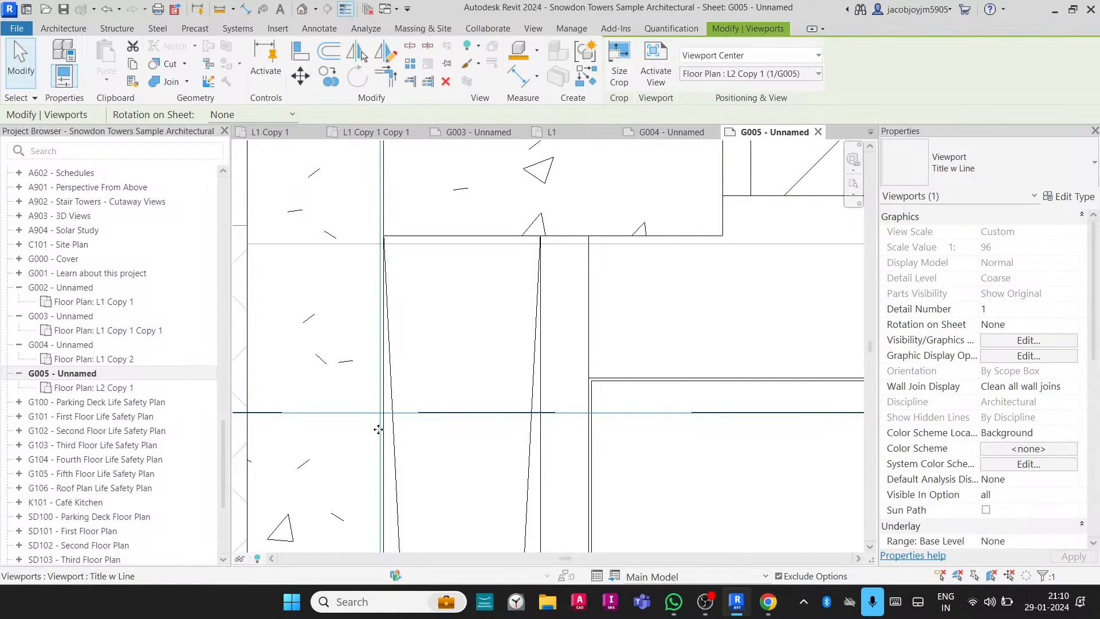
pyautogui.press('Left')
pyautogui.press('Left')
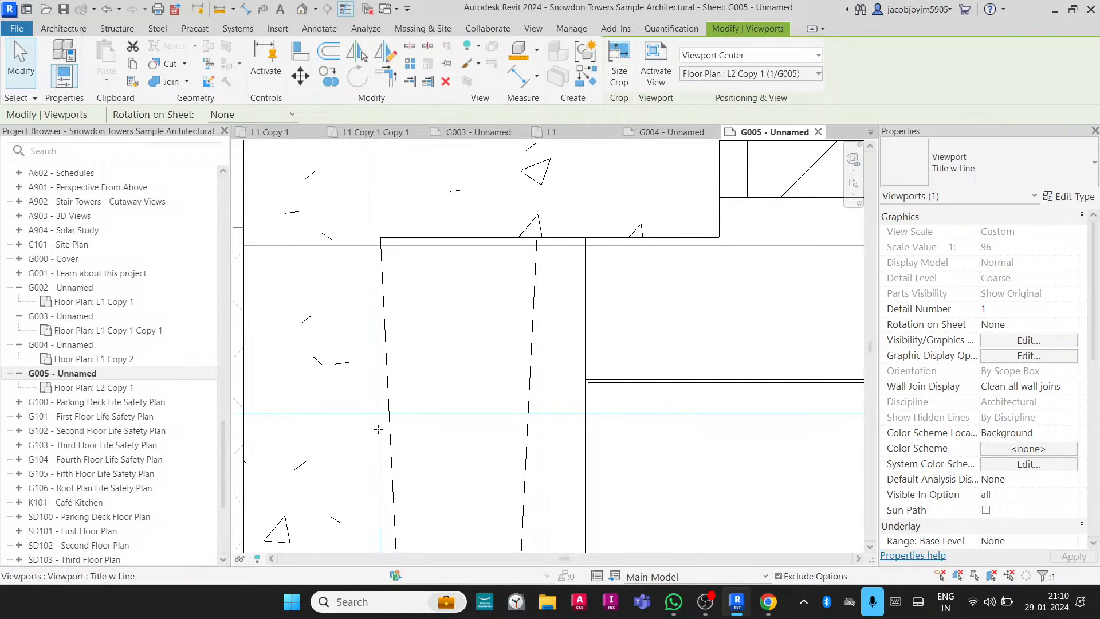
# Release the viewport selection, activate the L2 Copy 1 floor plan within sheet G005, and deactivate it again.
pyautogui.press('Escape')
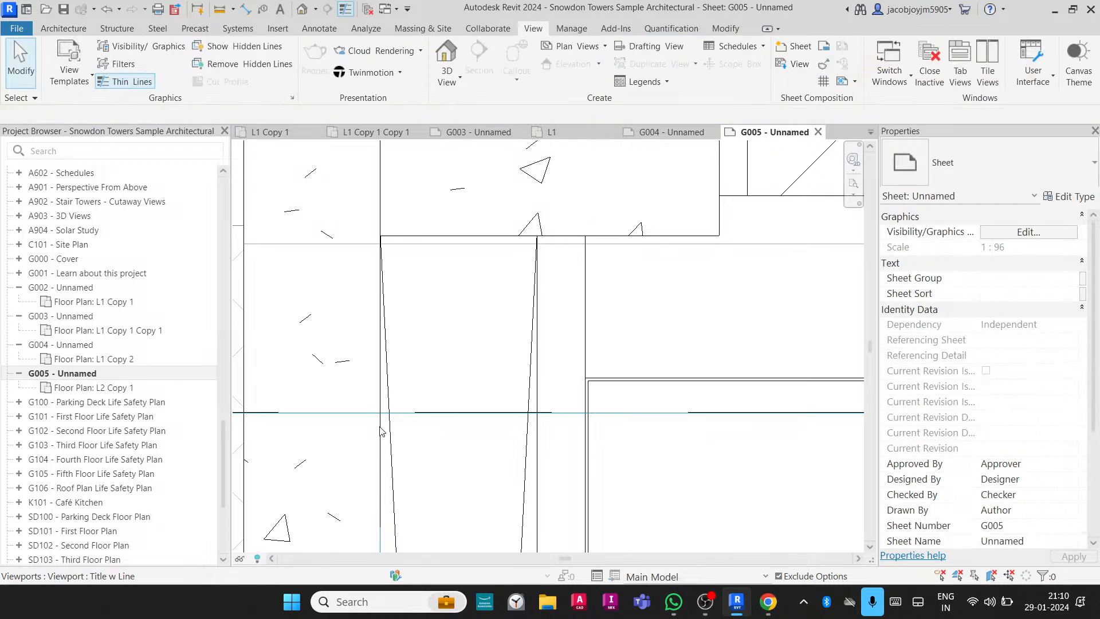
pyautogui.scroll(-5, 456, 289)
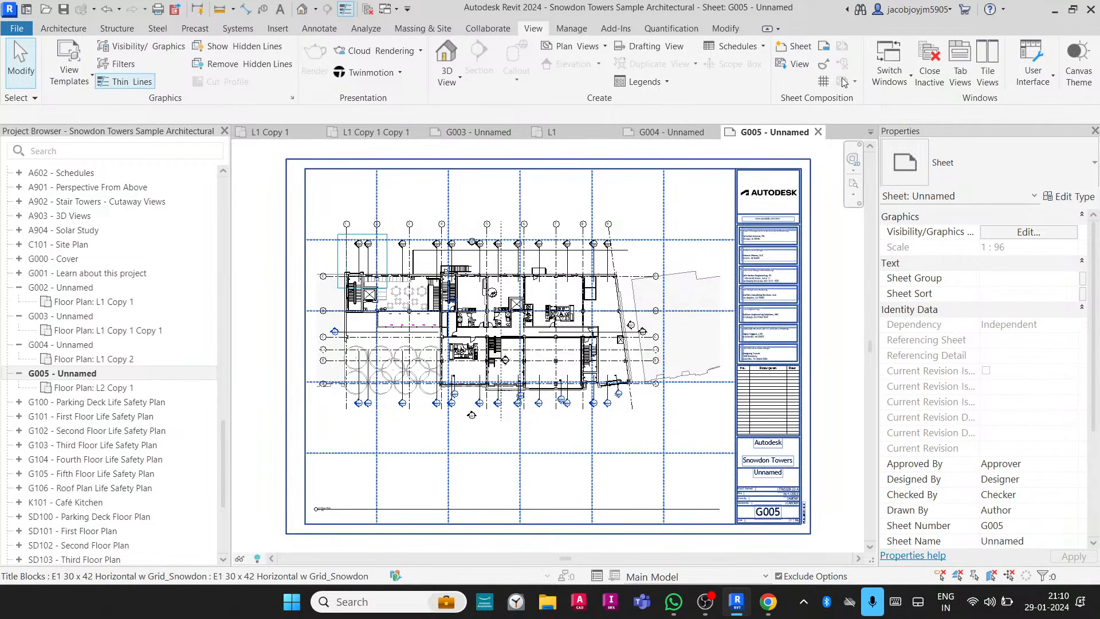
pyautogui.scroll(-3, 631, 272)
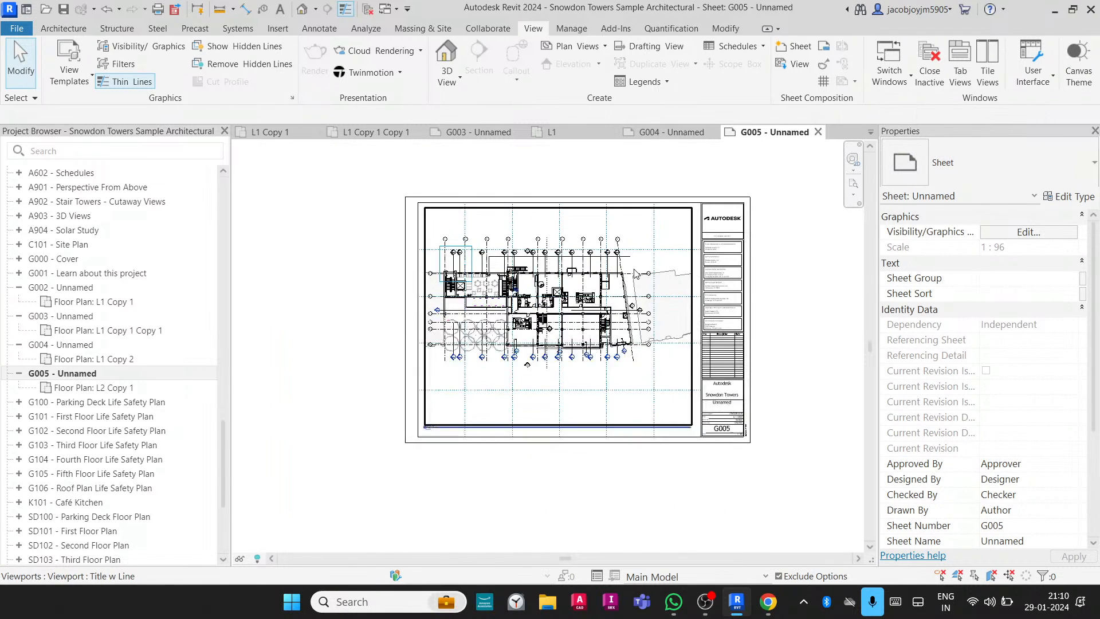
pyautogui.click(591, 280)
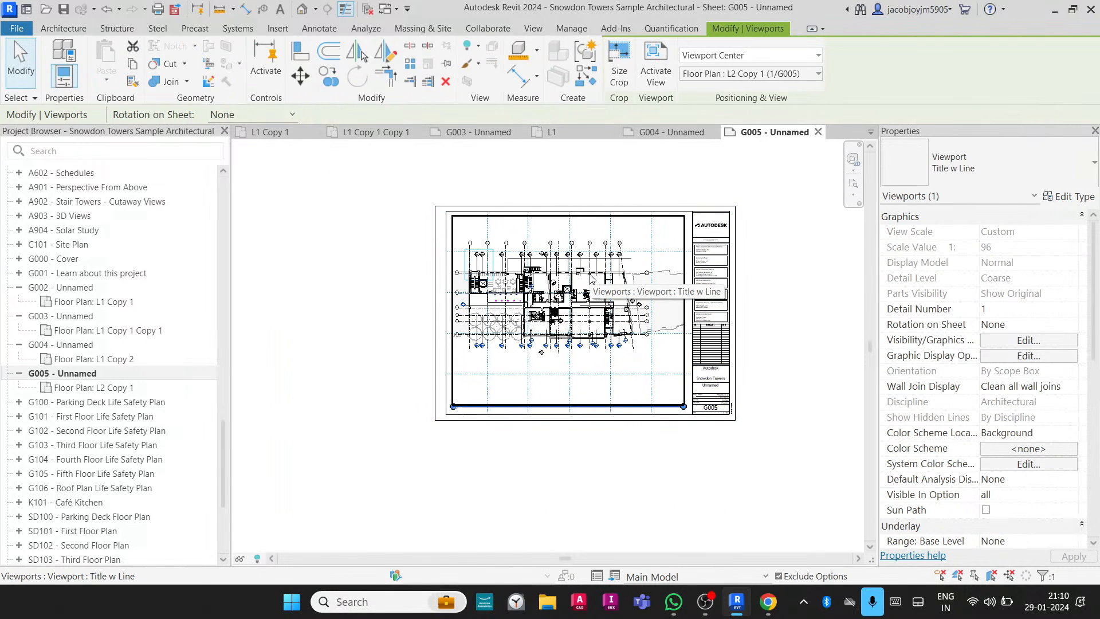
pyautogui.rightClick(592, 278)
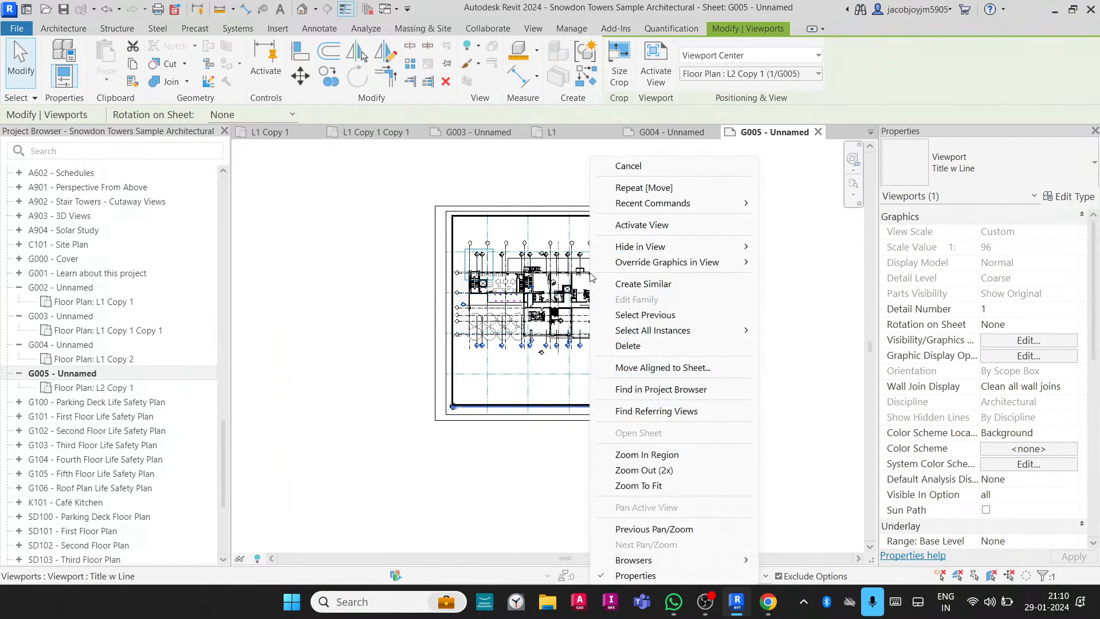
pyautogui.click(630, 226)
pyautogui.rightClick(630, 229)
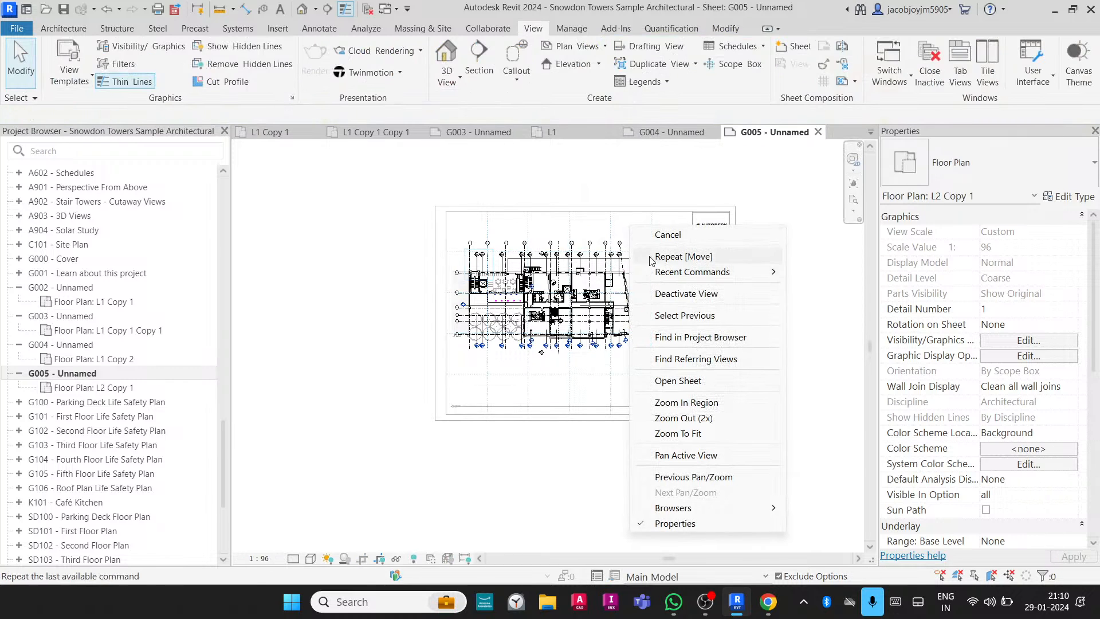
pyautogui.click(674, 292)
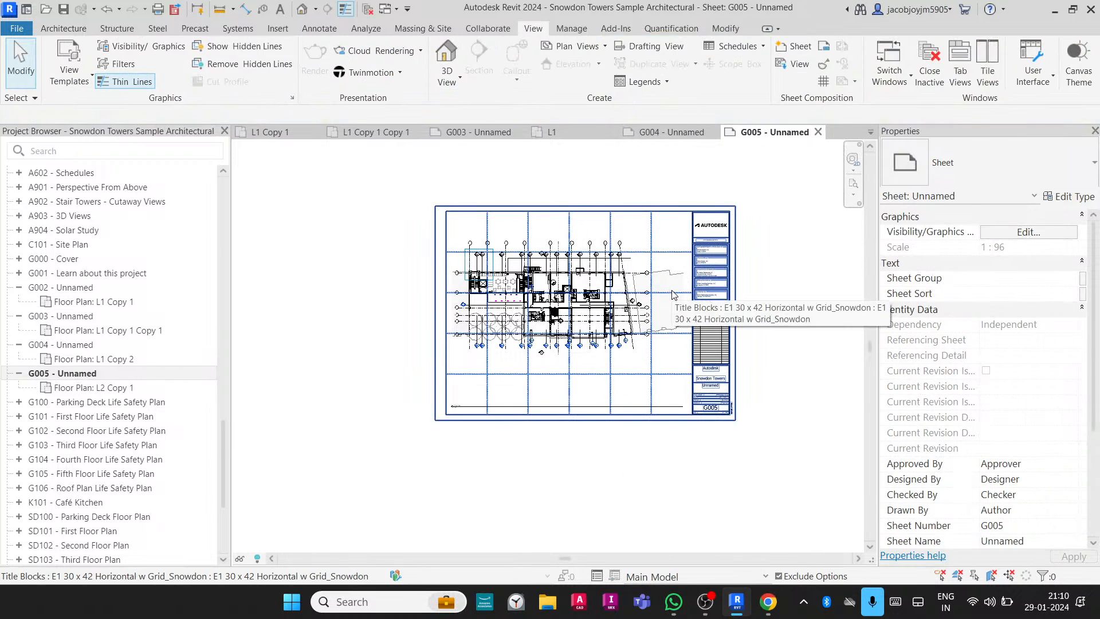
# Repeat activating the L2 Copy 1 viewport for in-place editing and deactivating it to return to the sheet, twice.
pyautogui.click(603, 281)
pyautogui.rightClick(603, 280)
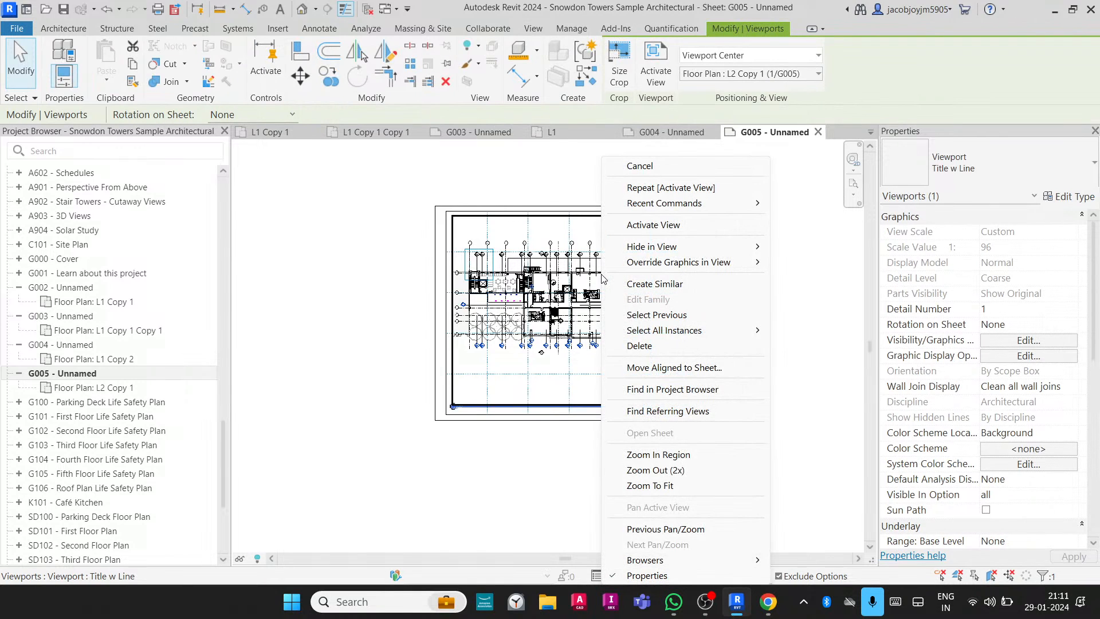
pyautogui.click(656, 69)
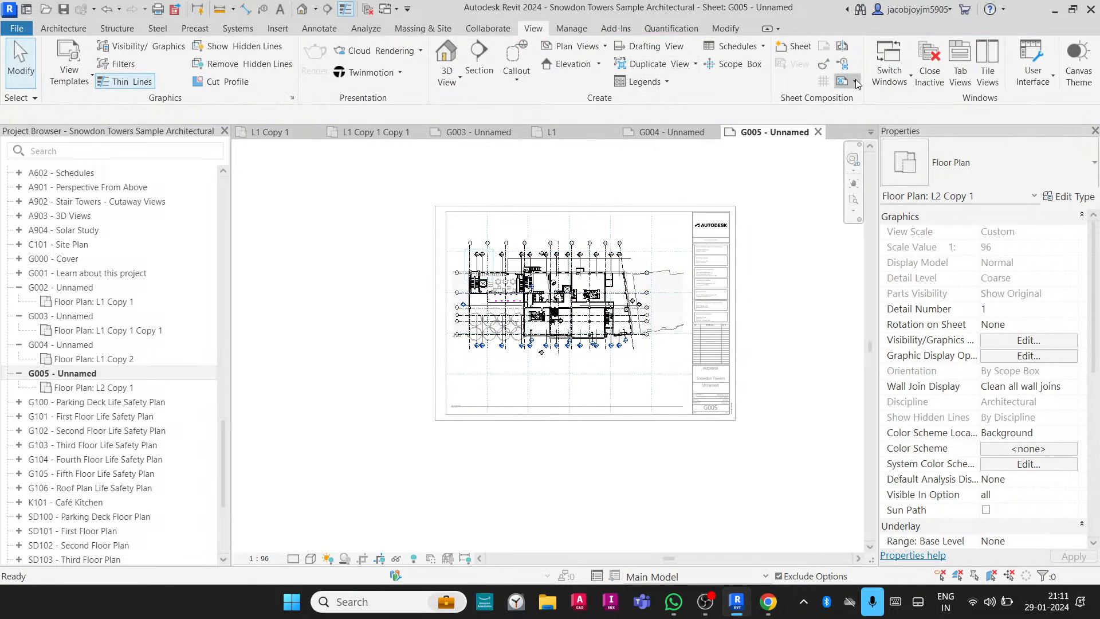
pyautogui.click(855, 81)
pyautogui.click(870, 136)
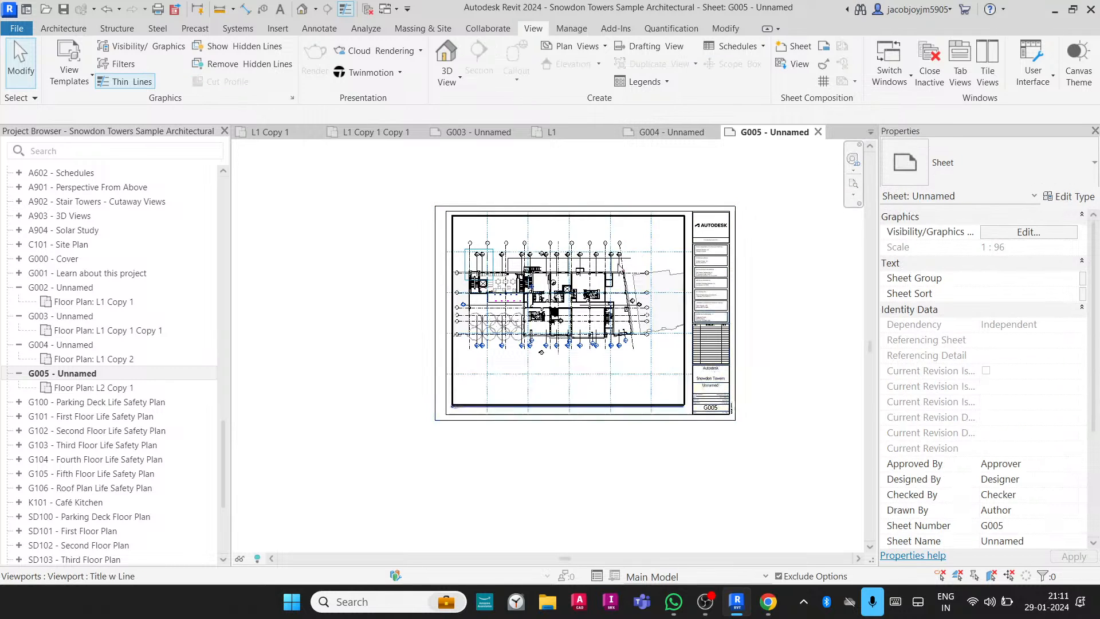
pyautogui.click(591, 269)
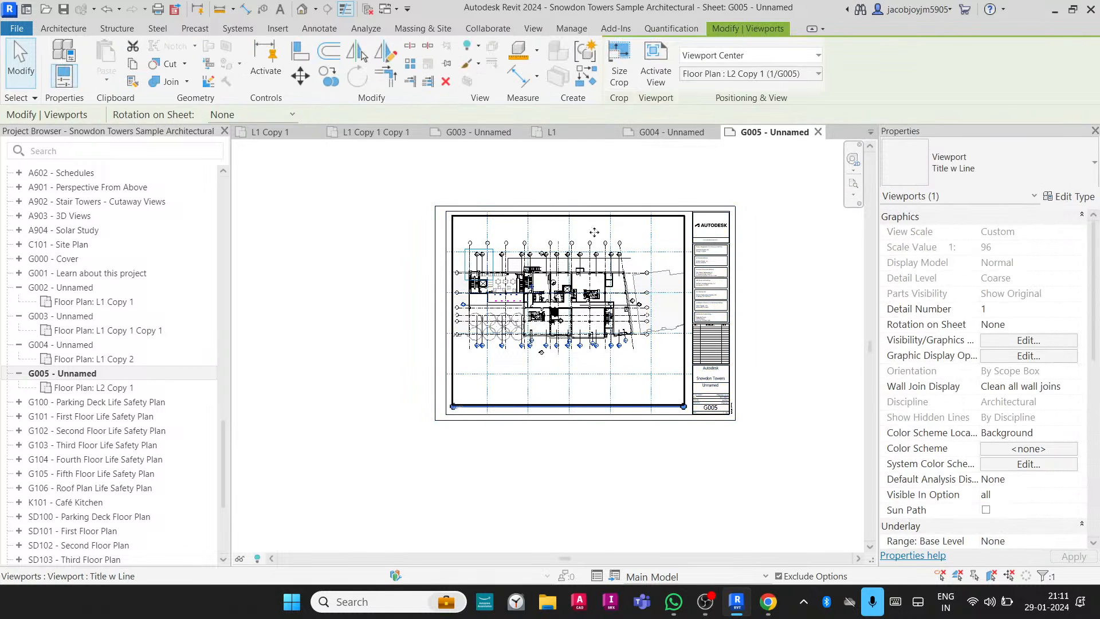
pyautogui.click(656, 71)
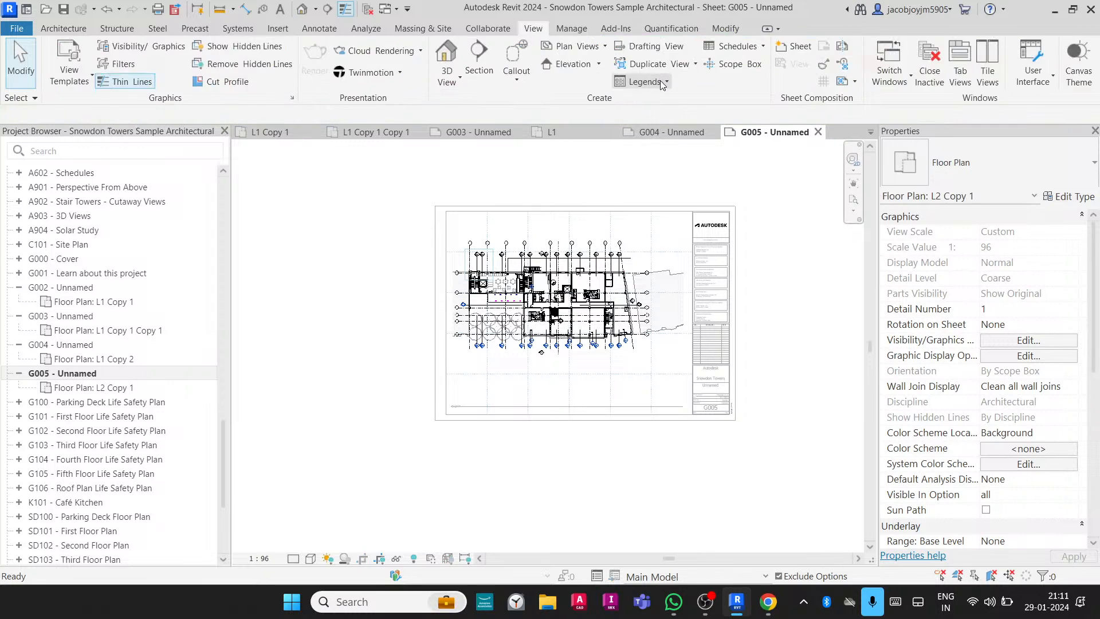
pyautogui.click(855, 81)
pyautogui.click(865, 132)
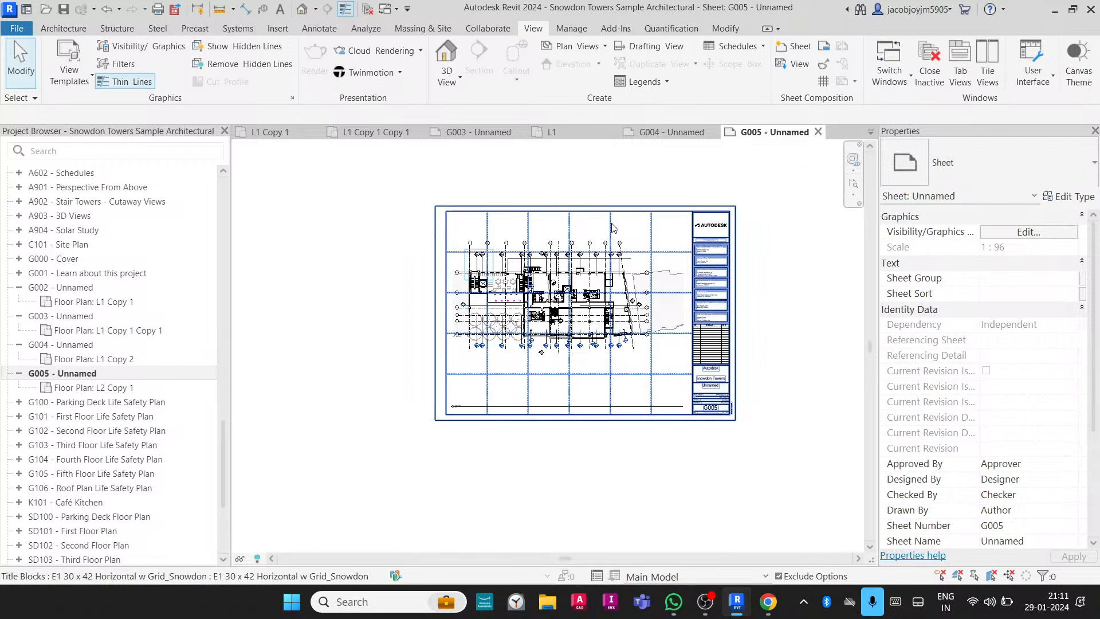
# Activate the L2 Copy 1 floor plan on the sheet and draw a rectangular callout around grid intersection 9/E.
pyautogui.scroll(15, 72, 308)
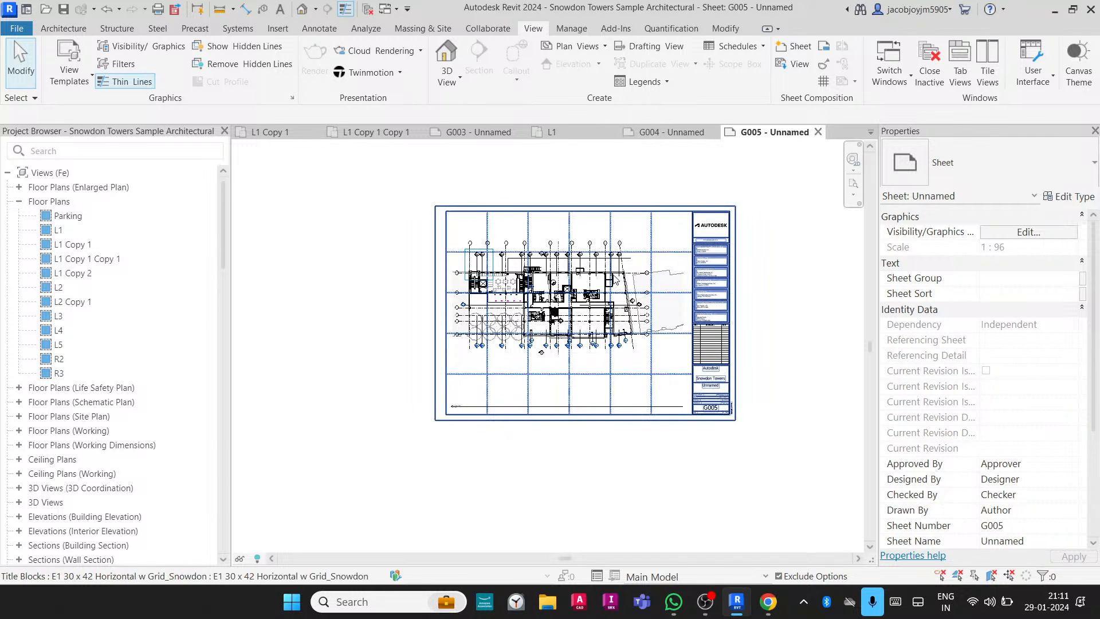
pyautogui.scroll(5, 614, 280)
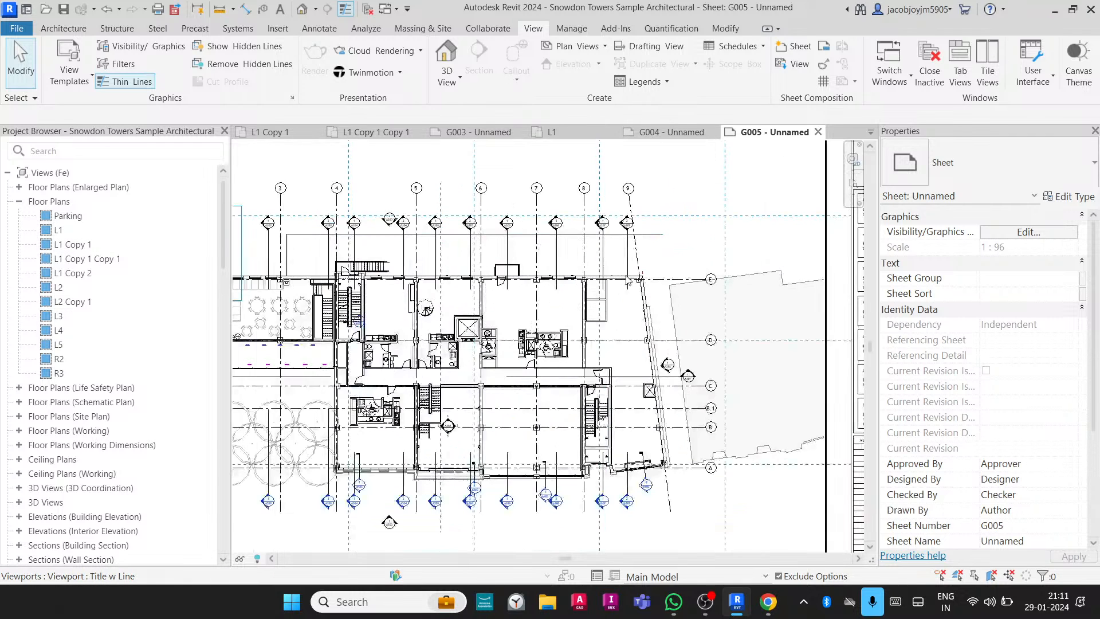
pyautogui.scroll(3, 627, 280)
pyautogui.scroll(3, 642, 278)
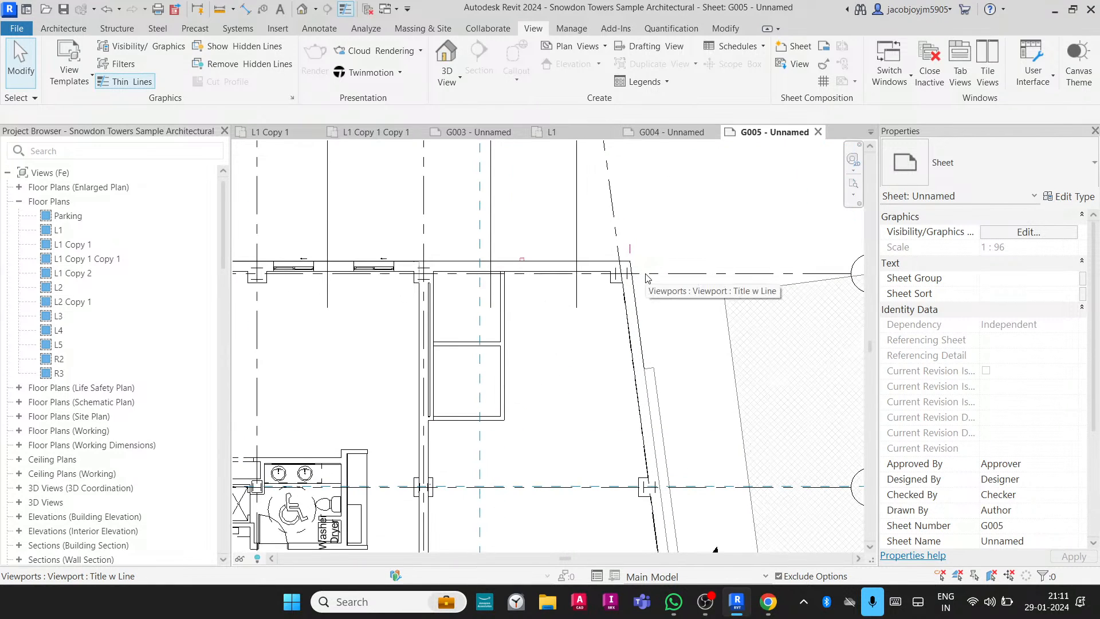
pyautogui.scroll(-10, 646, 277)
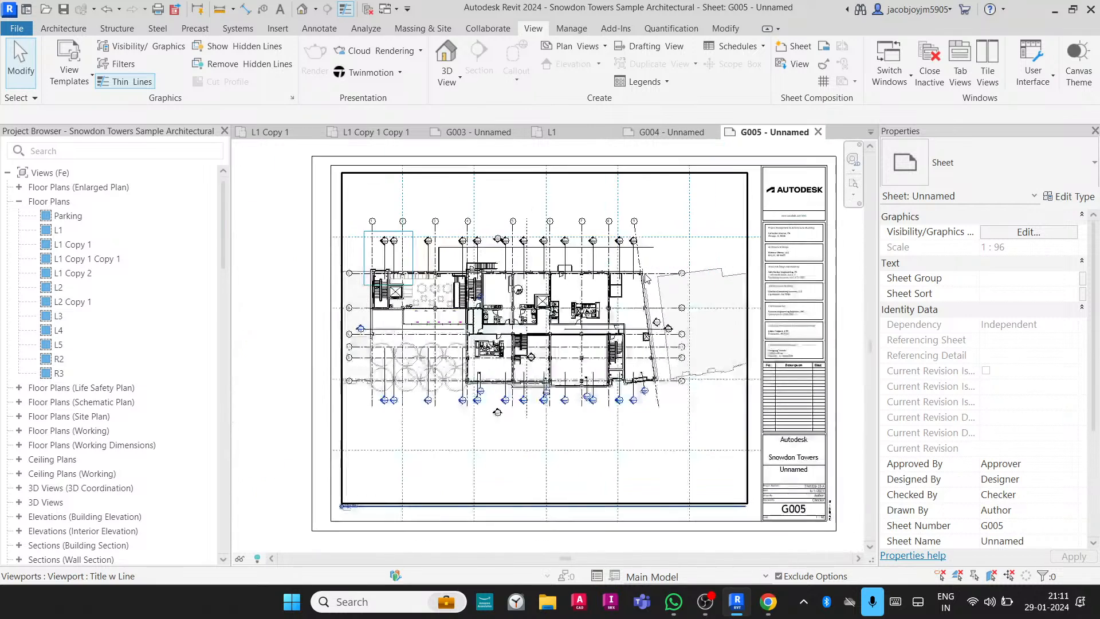
pyautogui.scroll(8, 644, 276)
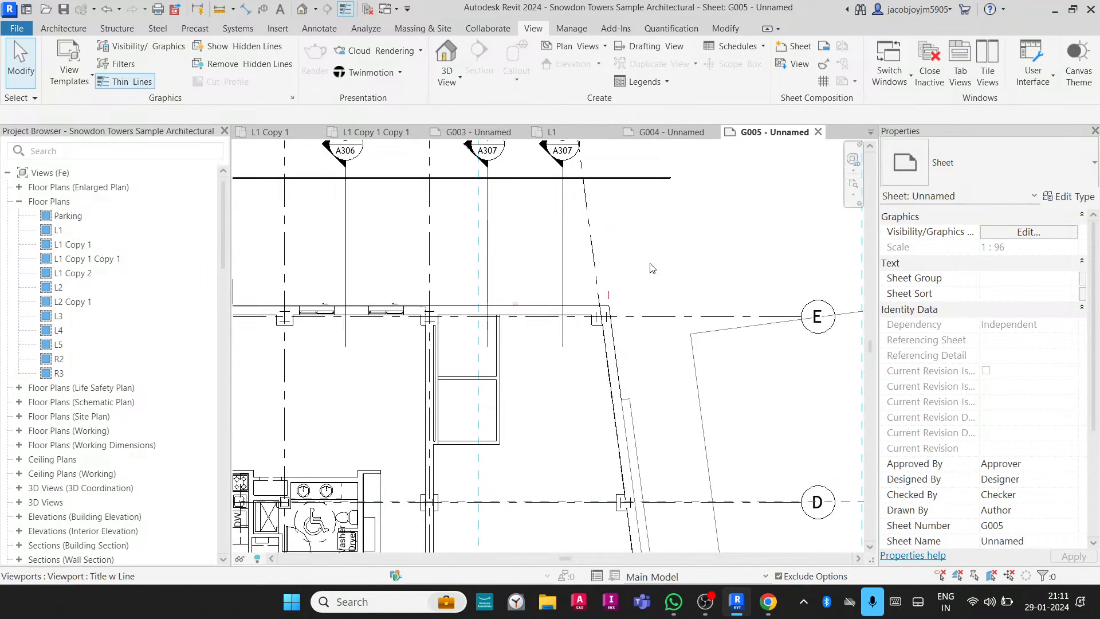
pyautogui.click(633, 219)
pyautogui.doubleClick(632, 219)
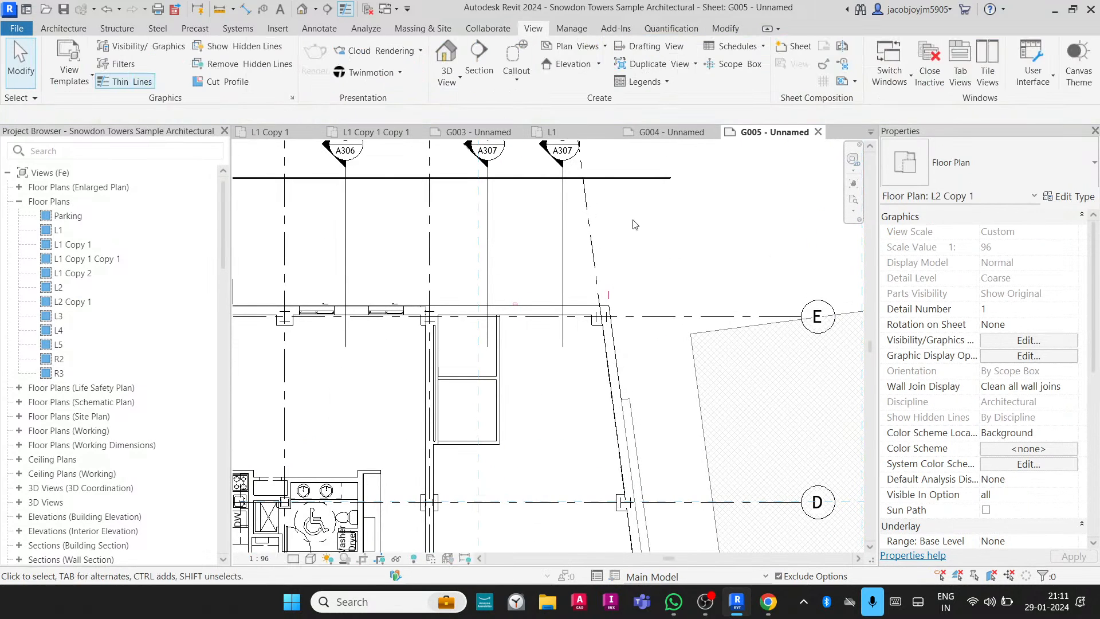
pyautogui.click(528, 80)
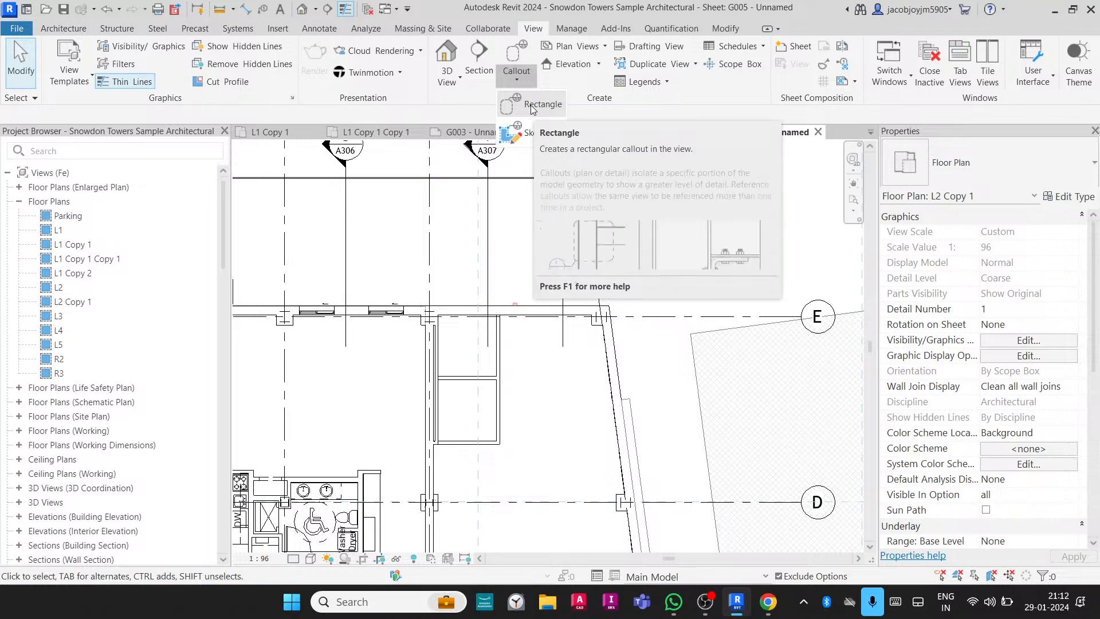
pyautogui.click(531, 105)
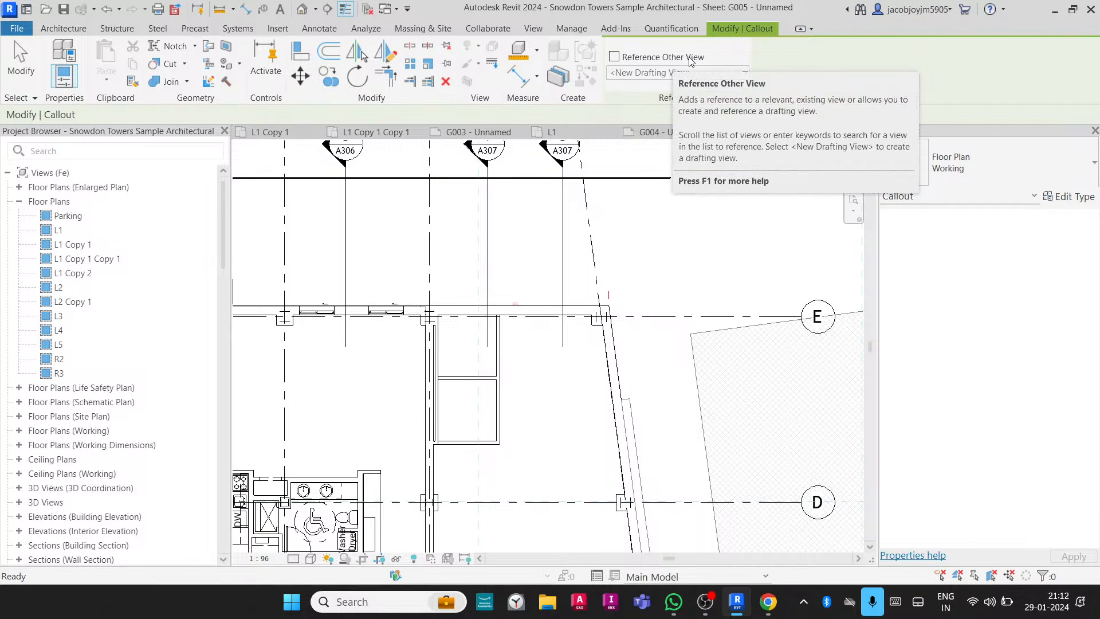
pyautogui.click(517, 244)
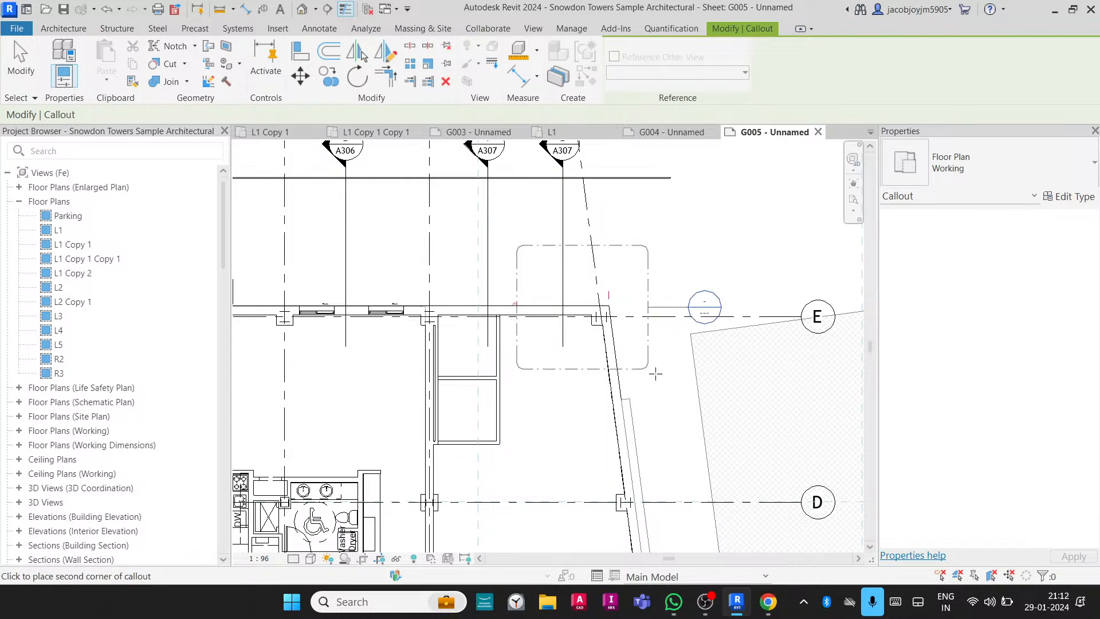
pyautogui.click(675, 378)
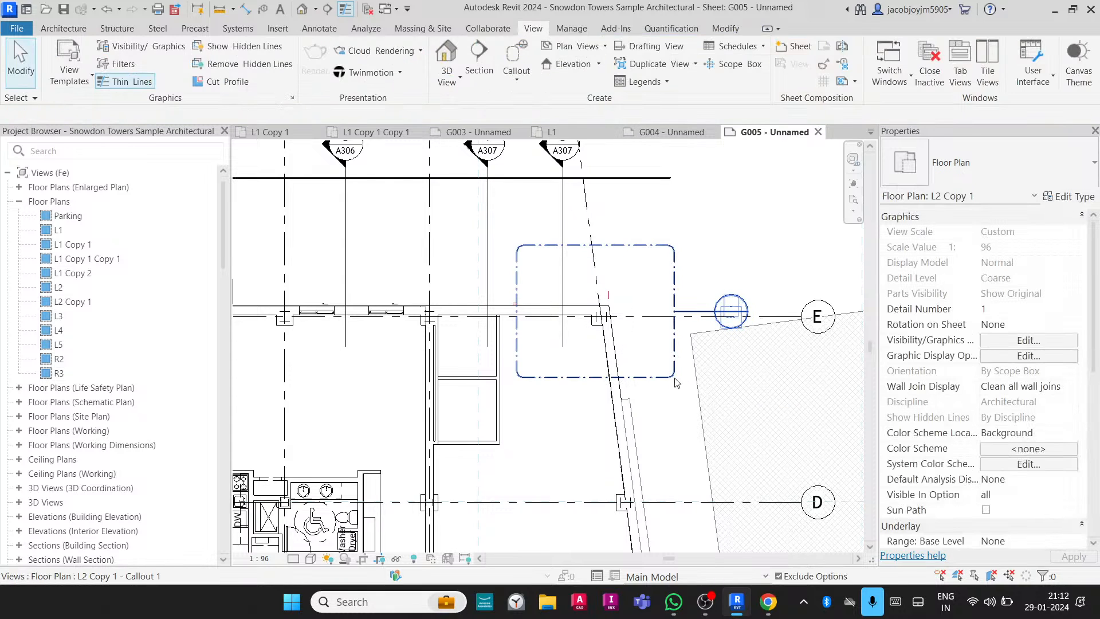
# Look for the new callout view among the project's views and sheets, expanding the enlarged floor plans.
pyautogui.scroll(-2, 653, 348)
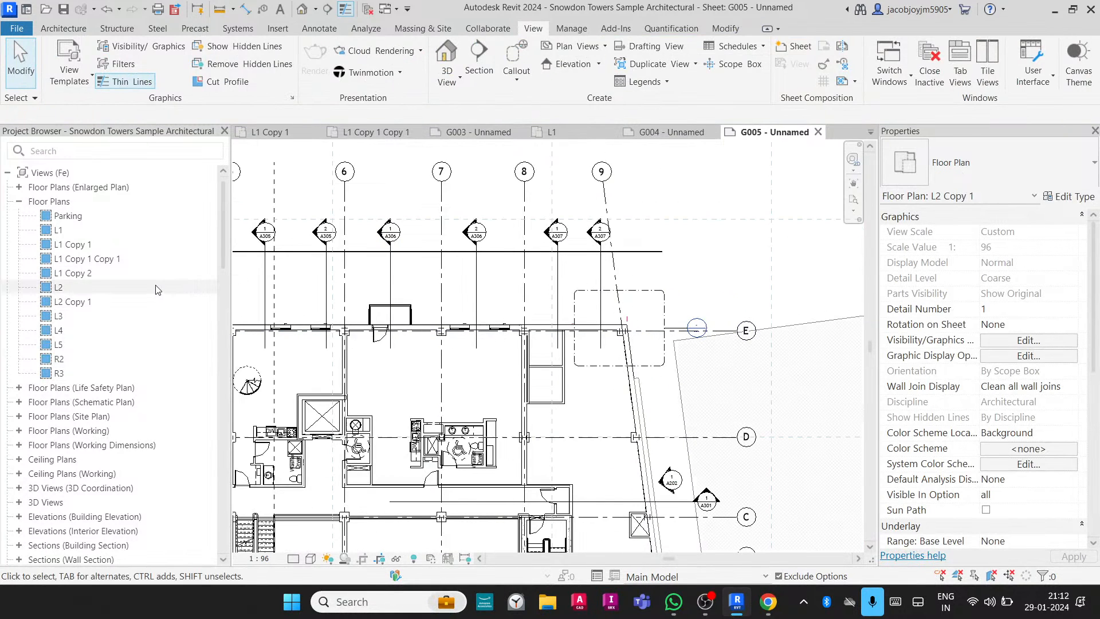
pyautogui.scroll(-15, 154, 288)
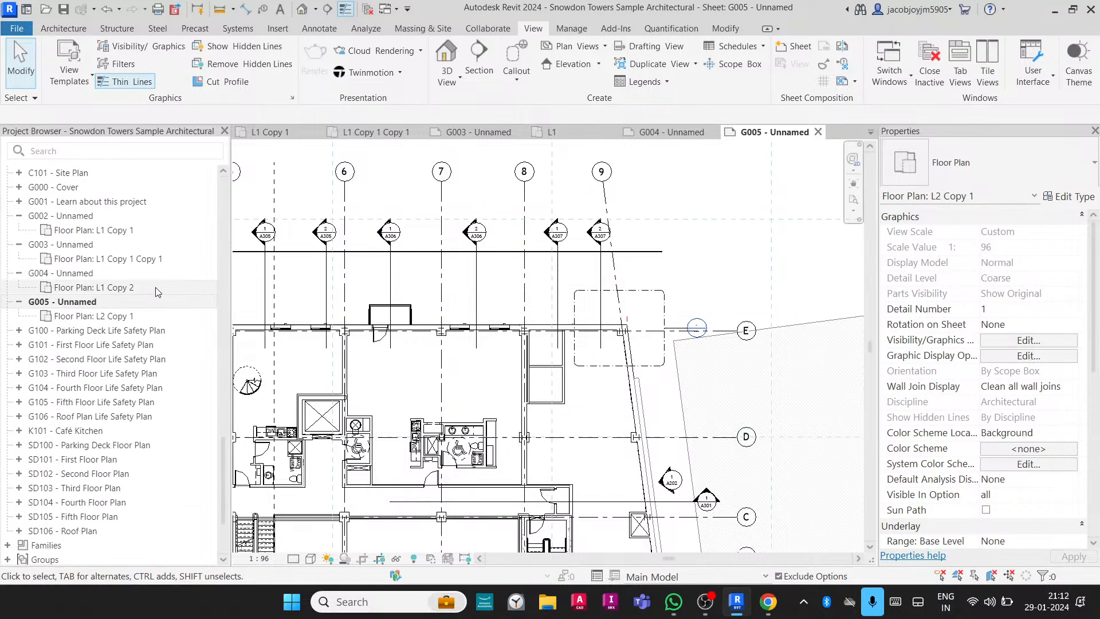
pyautogui.scroll(15, 155, 289)
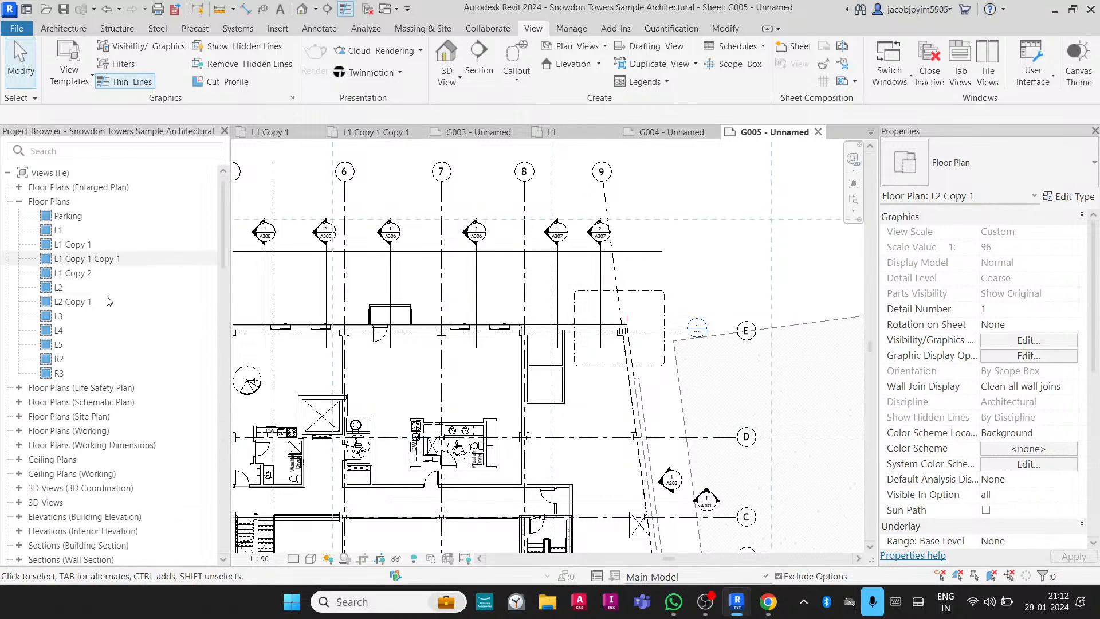
pyautogui.click(19, 188)
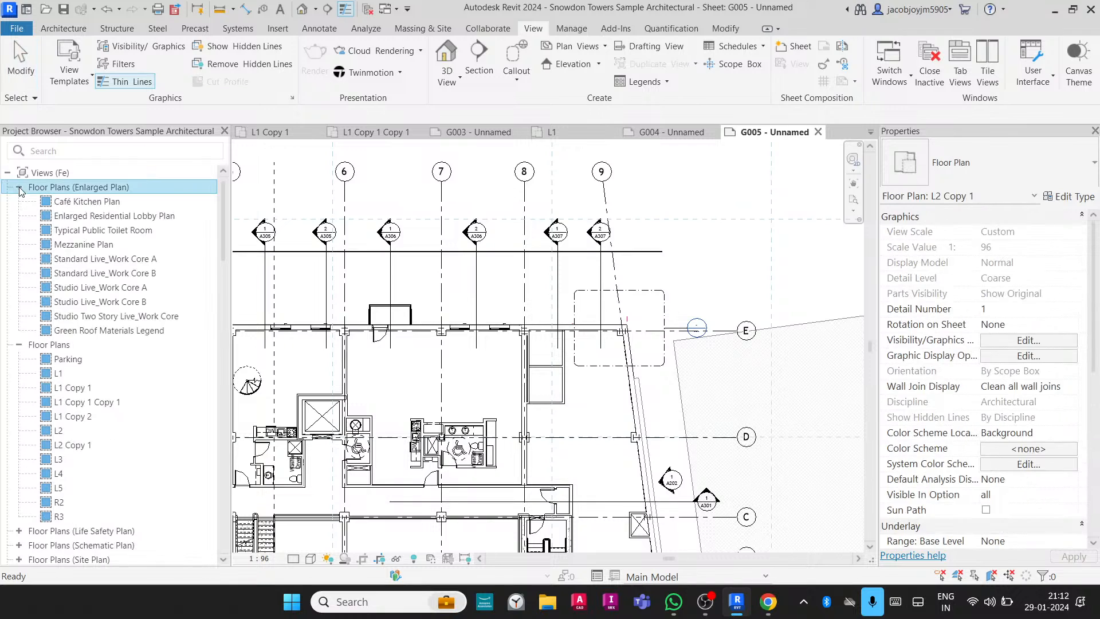
# Open the view of the callout at grid intersection 9/E and review its extents, parent view and identity properties.
pyautogui.click(648, 292)
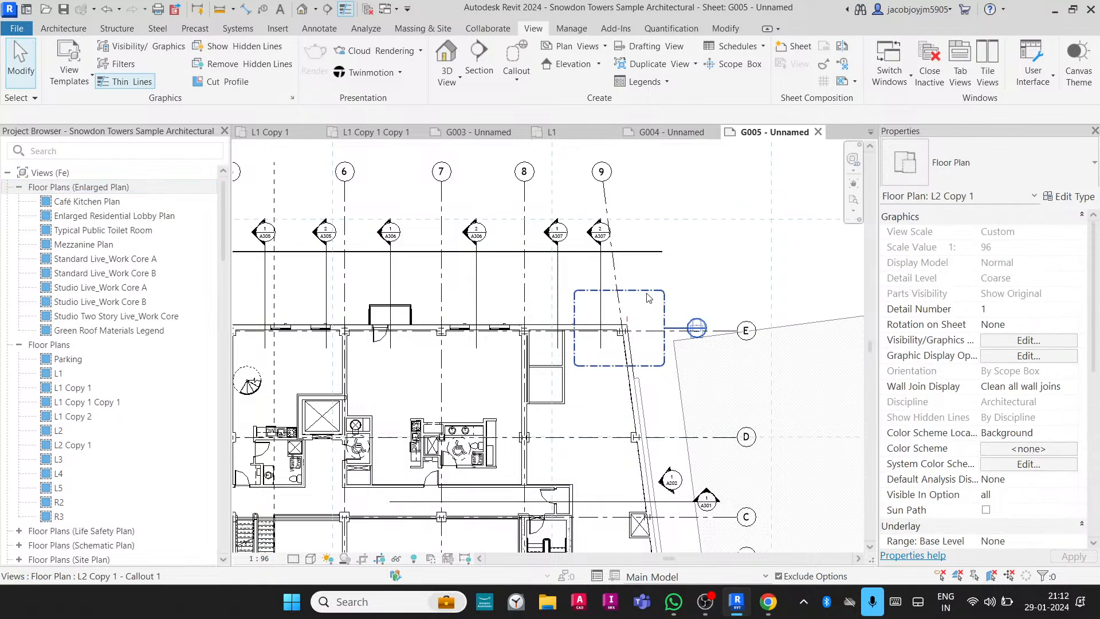
pyautogui.rightClick(647, 295)
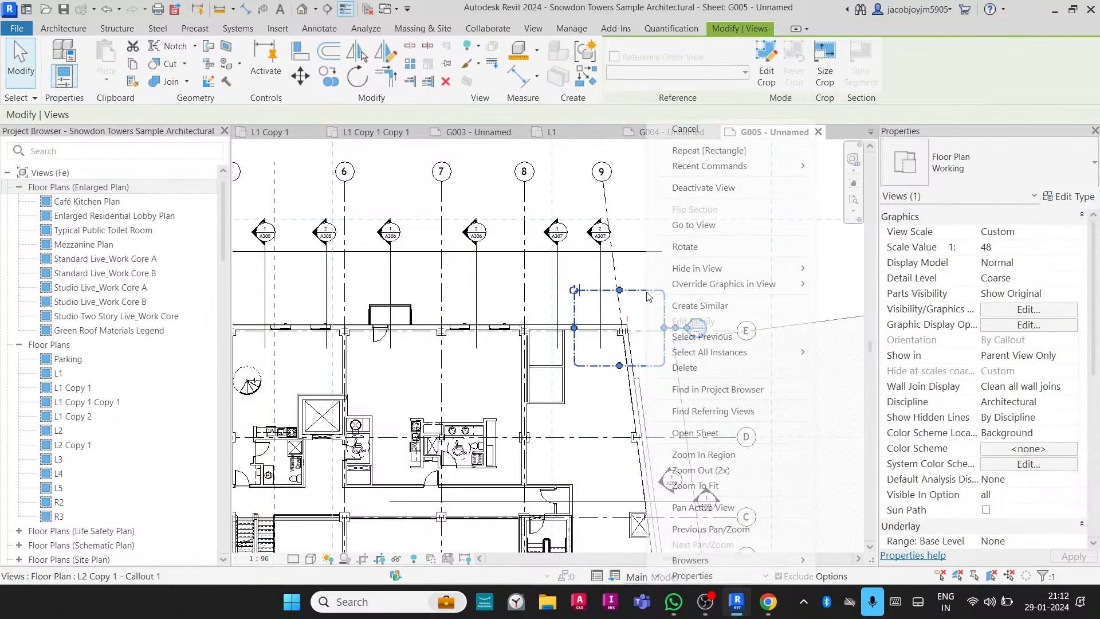
pyautogui.click(675, 225)
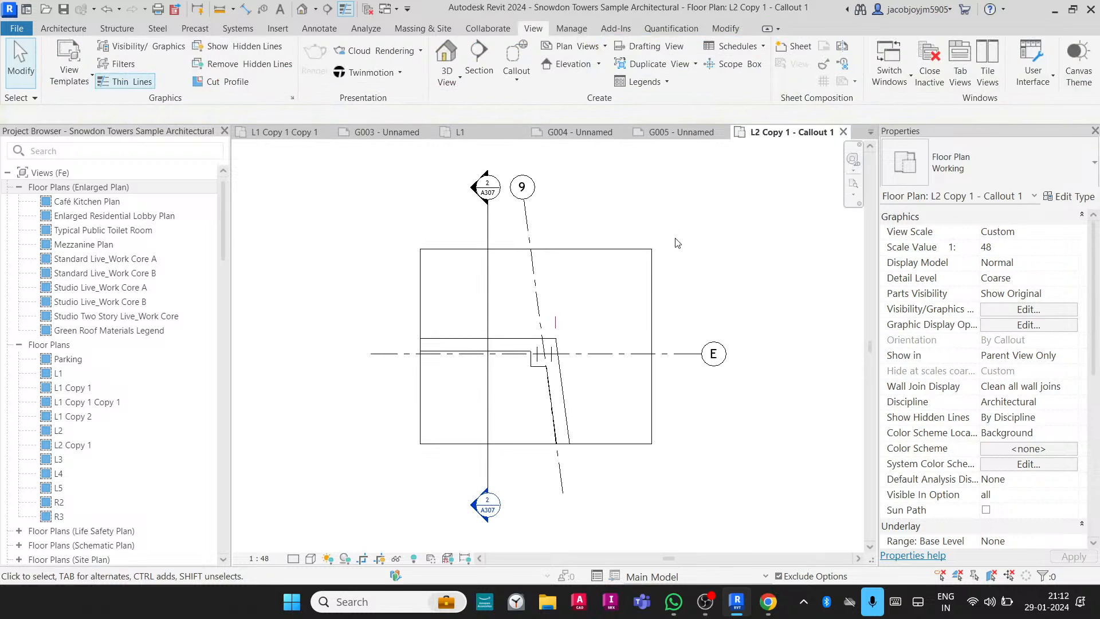
pyautogui.scroll(-3, 997, 448)
pyautogui.scroll(-3, 997, 448)
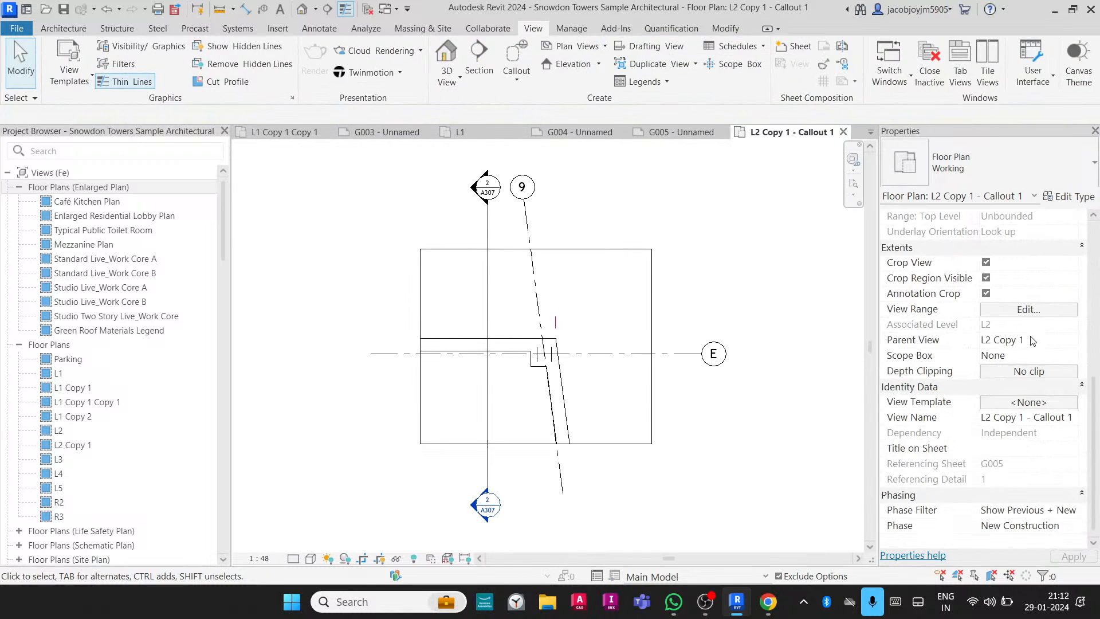
pyautogui.scroll(-1, 1033, 347)
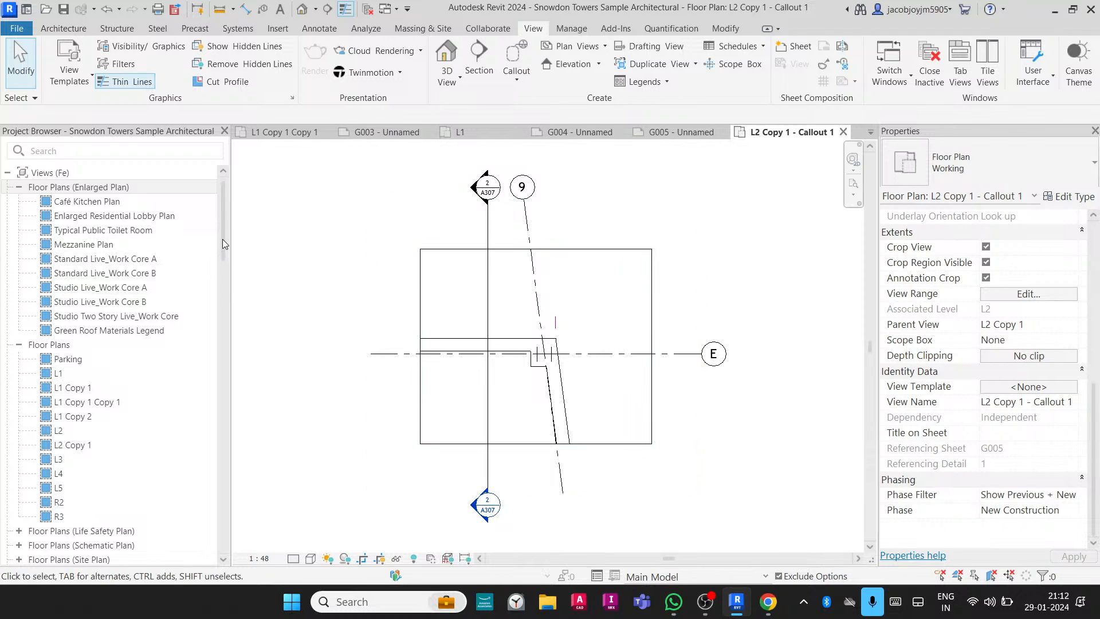
# Return to sheet G005 and search the project's views and sheets for "l2 copy".
pyautogui.moveTo(223, 239); pyautogui.dragTo(225, 263)
pyautogui.click(691, 136)
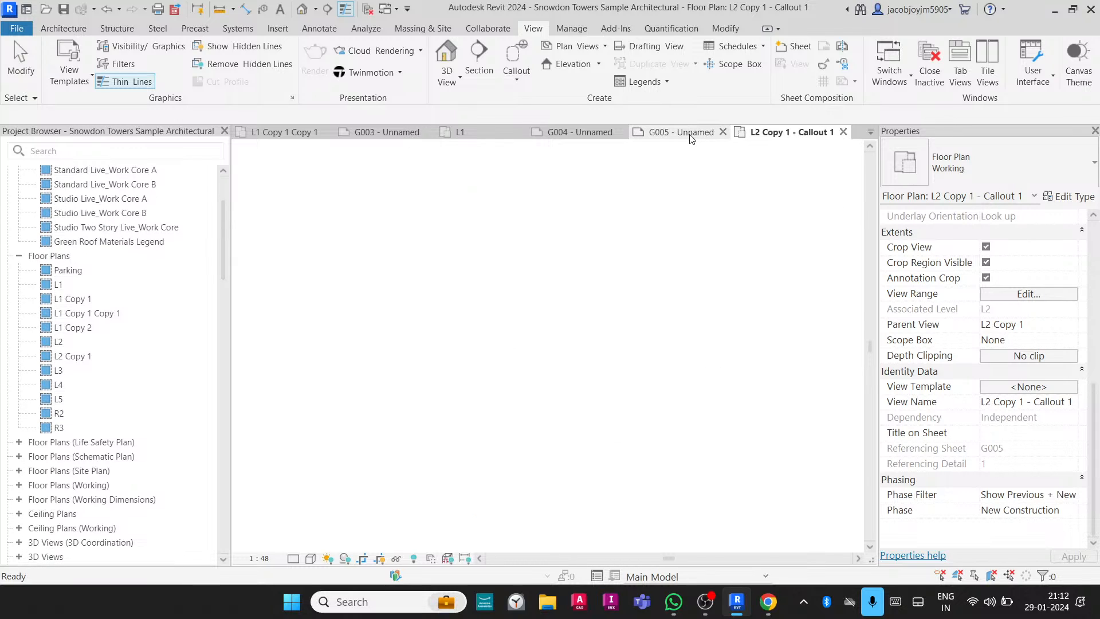
pyautogui.click(138, 152)
pyautogui.write('l2')
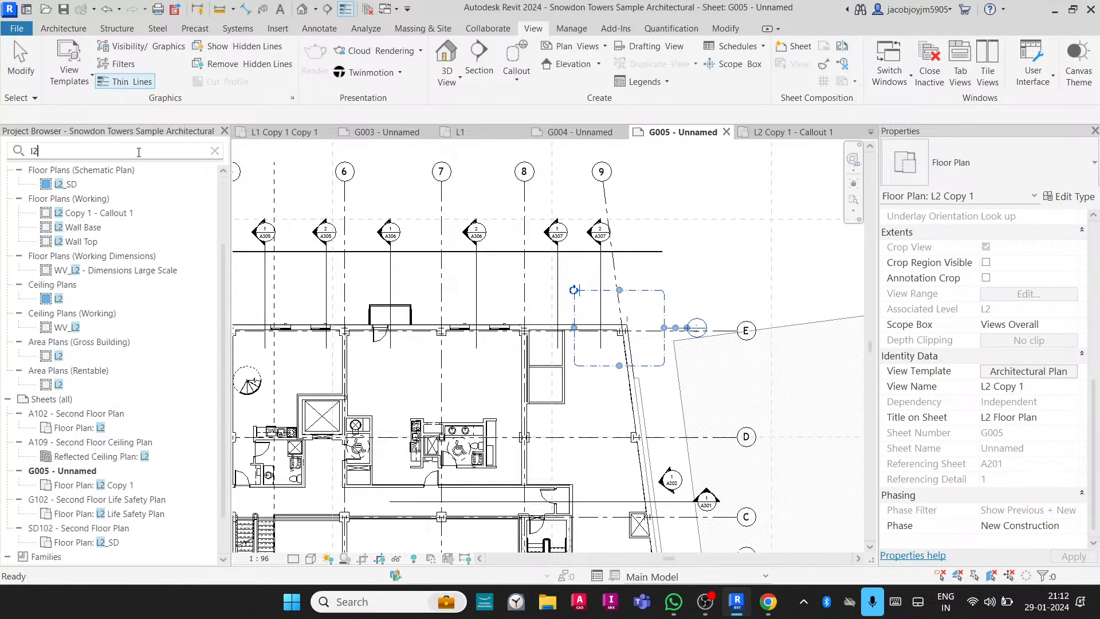
pyautogui.write(' copy')
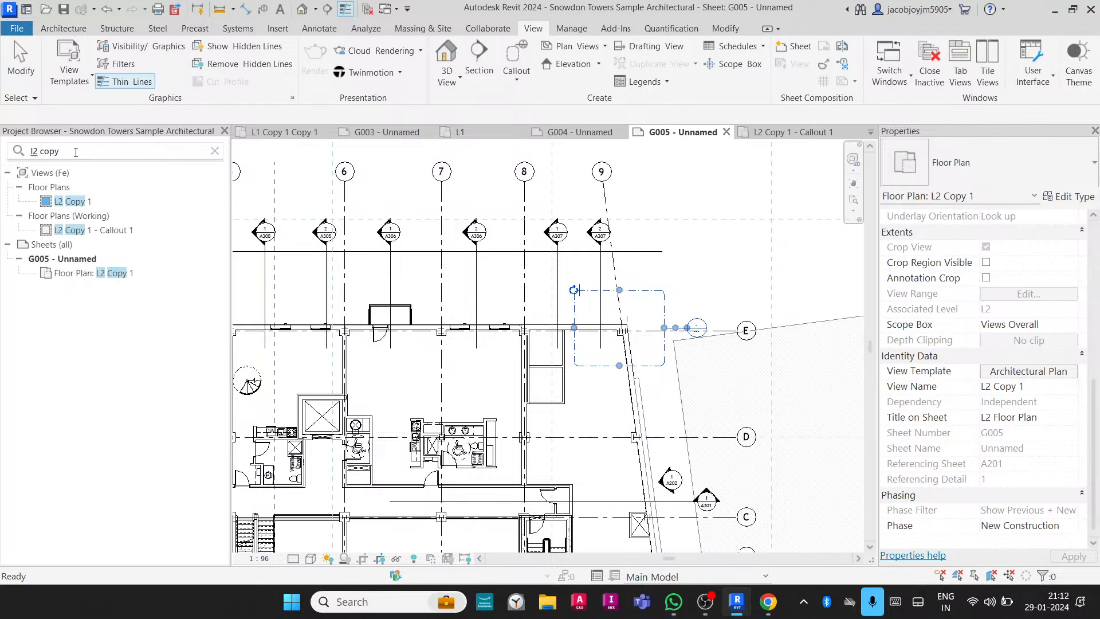
# Deactivate the floor plan and place the L2 Copy 1 - Callout 1 view on sheet G005, above the plan's upper-right corner.
pyautogui.moveTo(76, 152); pyautogui.dragTo(16, 151)
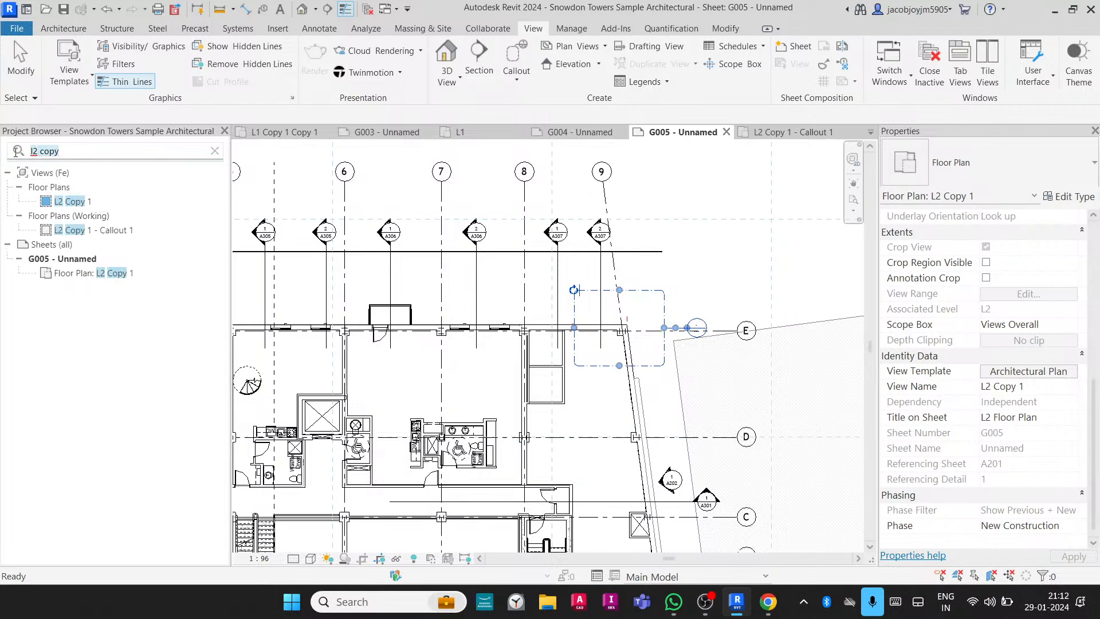
pyautogui.click(85, 232)
pyautogui.scroll(-6, 305, 290)
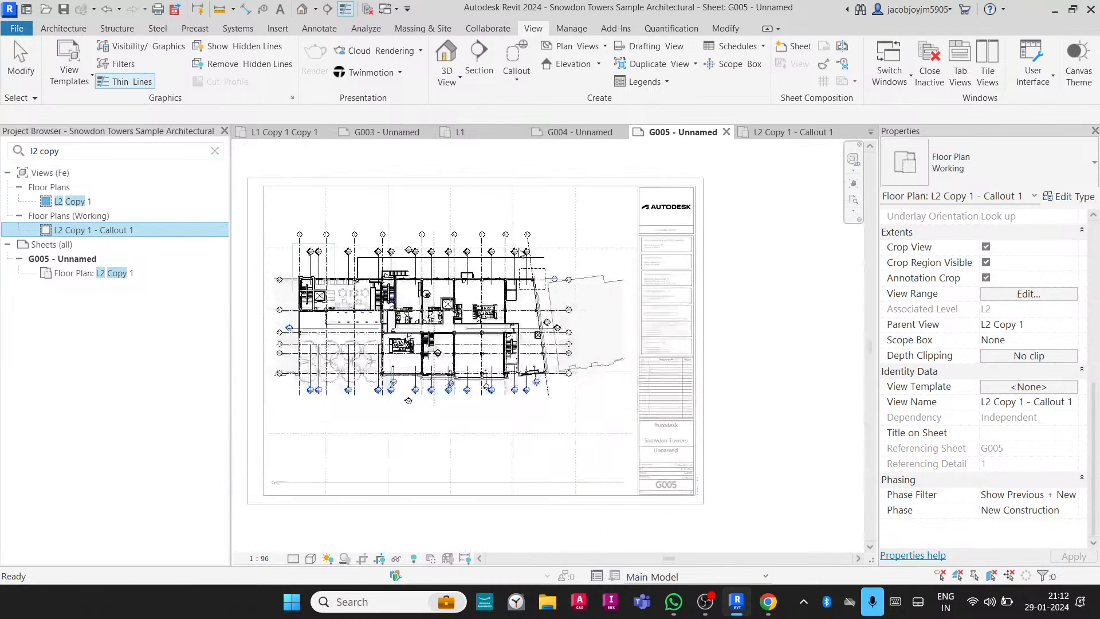
pyautogui.rightClick(551, 215)
pyautogui.click(580, 281)
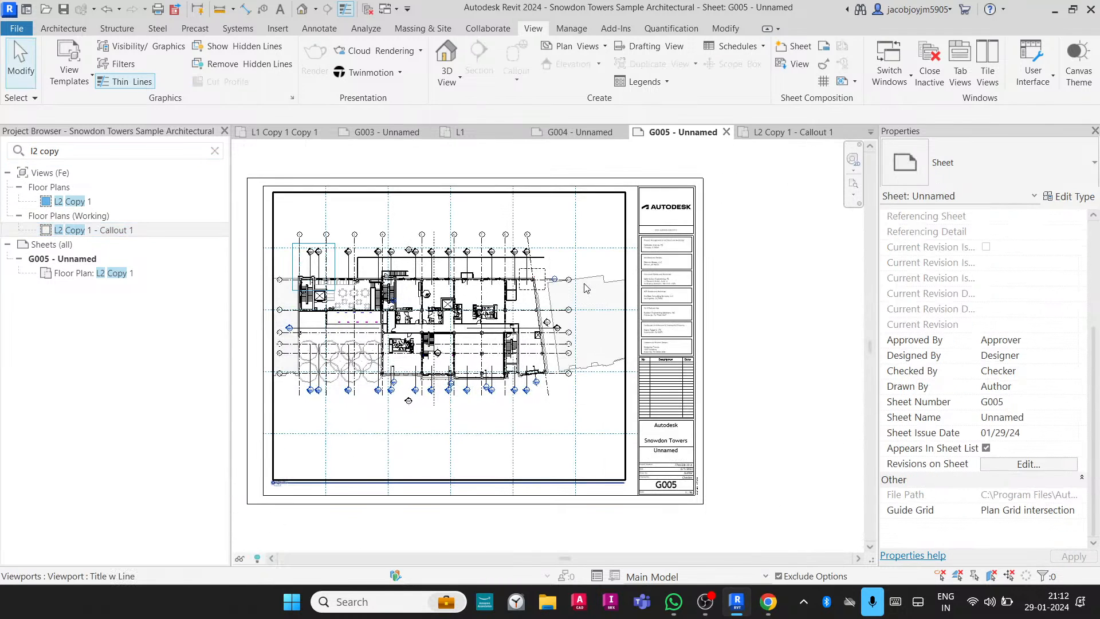
pyautogui.click(106, 231)
pyautogui.moveTo(106, 235); pyautogui.dragTo(593, 230)
pyautogui.click(592, 229)
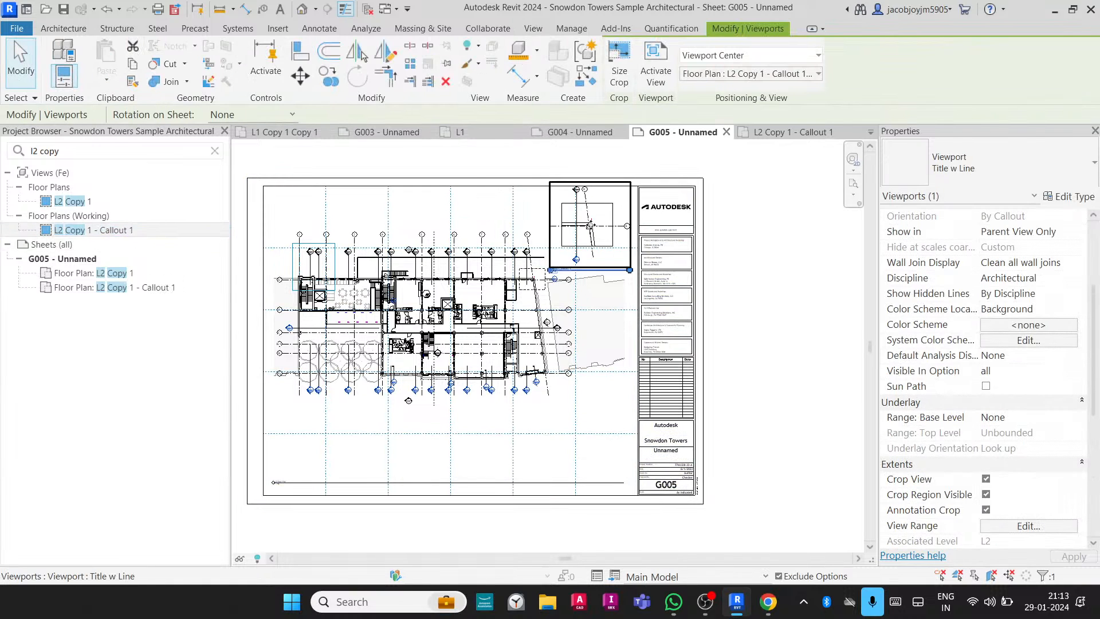
# Activate the L2 Copy 1 plan, move the head of the callout at grid 9/E above its boundary, and deactivate the view.
pyautogui.scroll(5, 573, 247)
pyautogui.scroll(5, 530, 338)
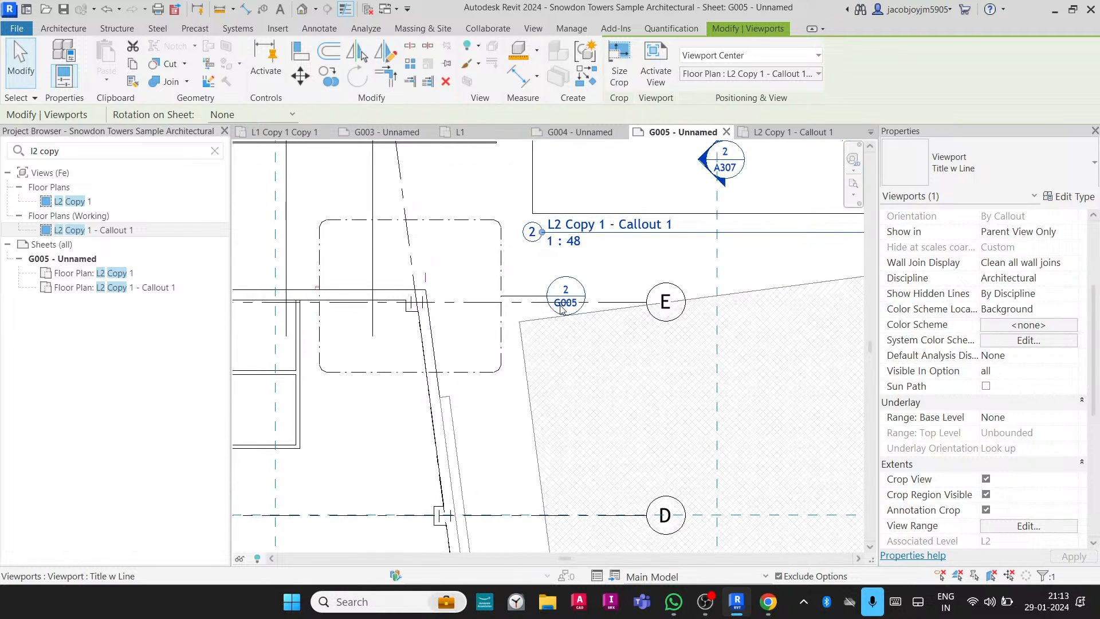
pyautogui.scroll(-5, 562, 310)
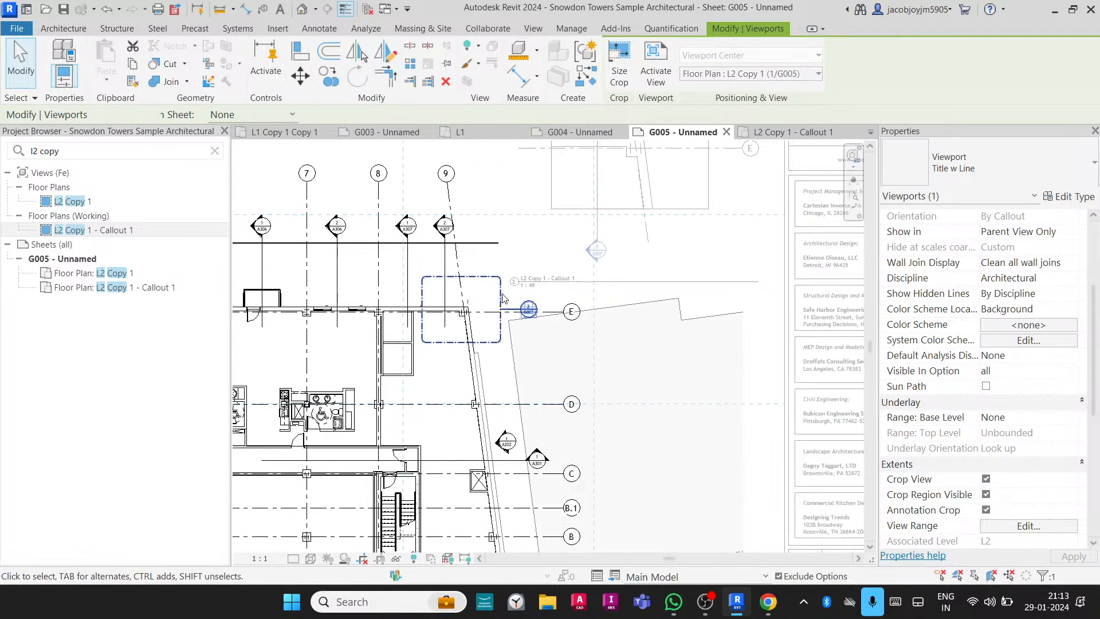
pyautogui.scroll(2, 502, 294)
pyautogui.click(519, 317)
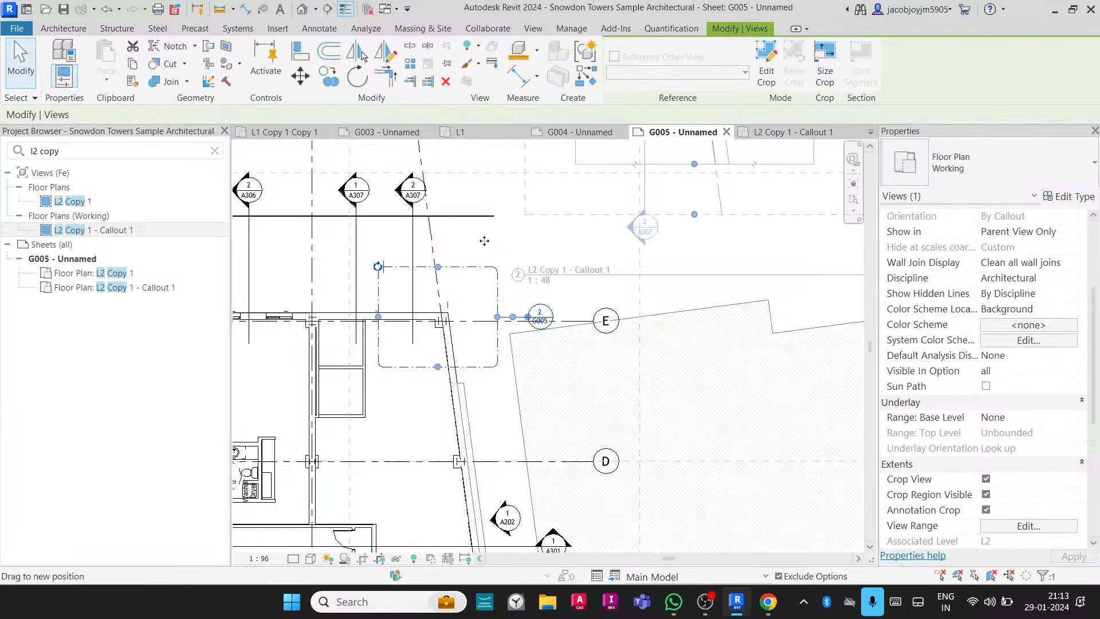
pyautogui.click(481, 286)
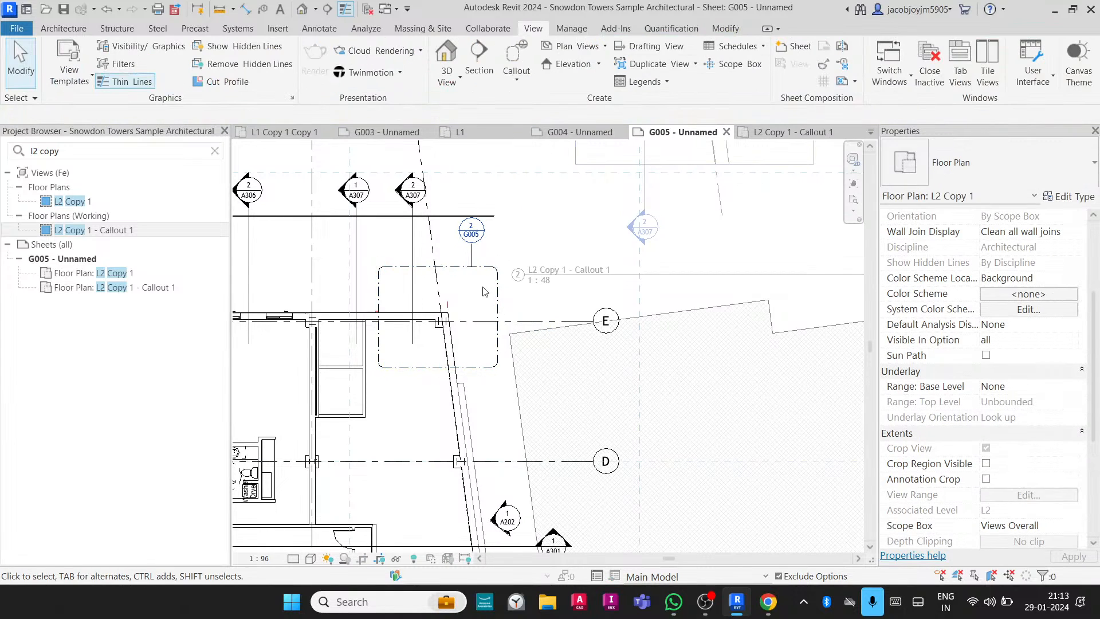
pyautogui.scroll(-2, 484, 292)
pyautogui.rightClick(467, 156)
pyautogui.click(499, 222)
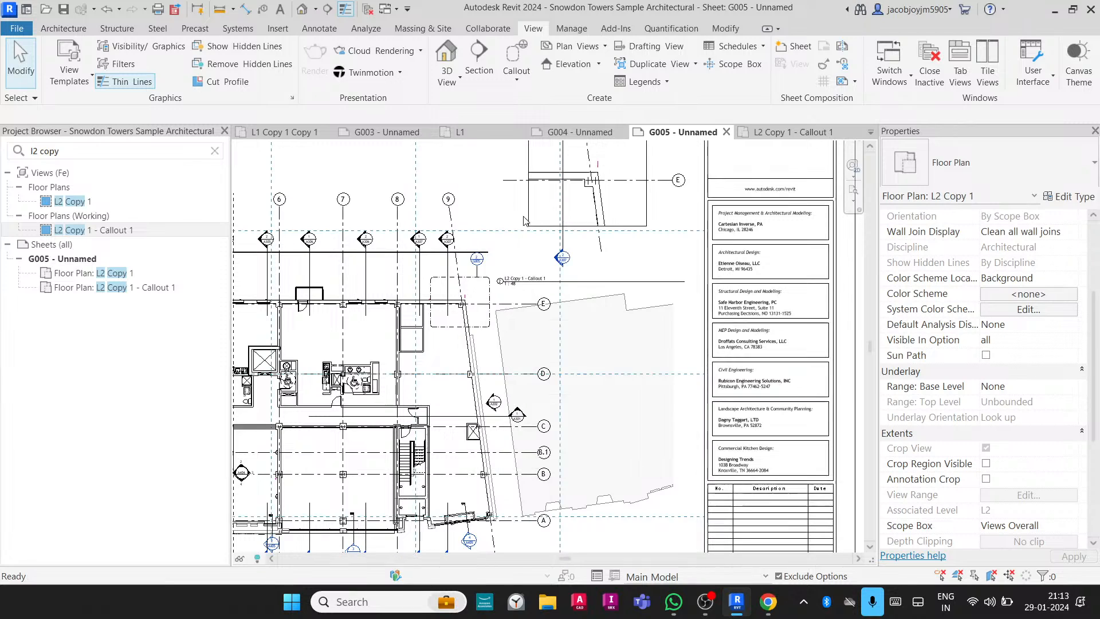
# Select the placed callout viewport on the sheet and compare it with the callout area around grid intersection 9/E.
pyautogui.click(603, 262)
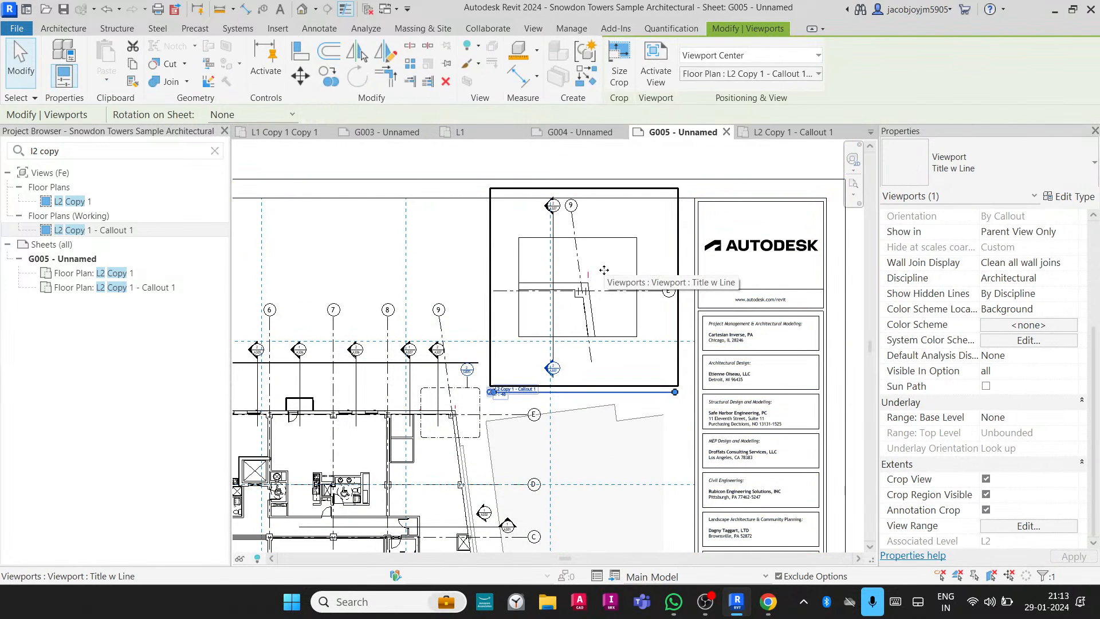
pyautogui.scroll(1, 580, 300)
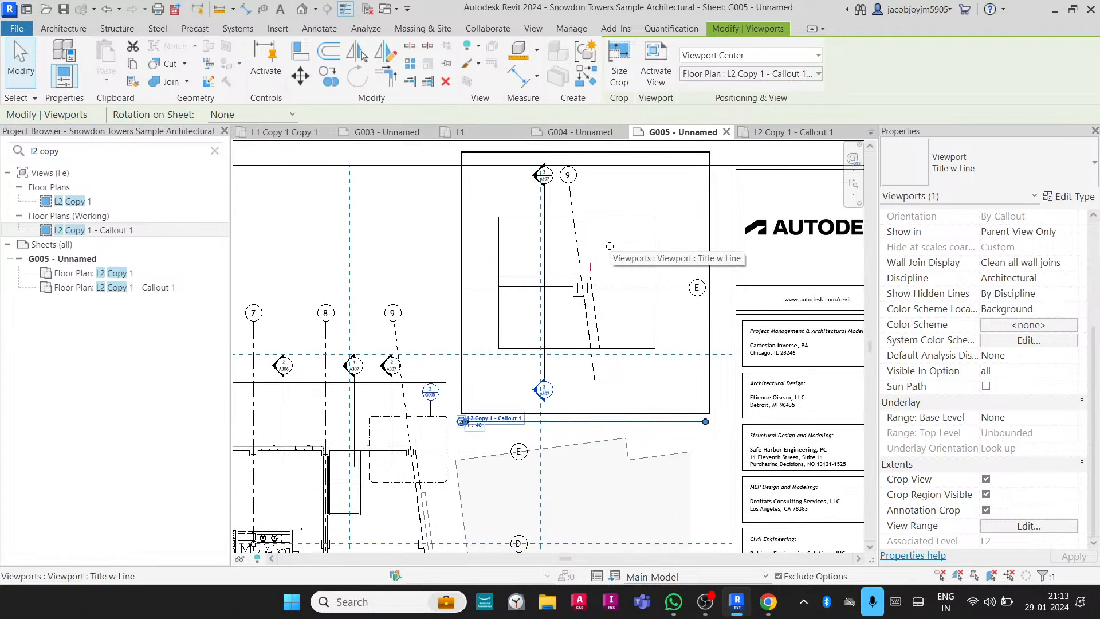
pyautogui.moveTo(430, 438); pyautogui.dragTo(534, 346, button='middle')
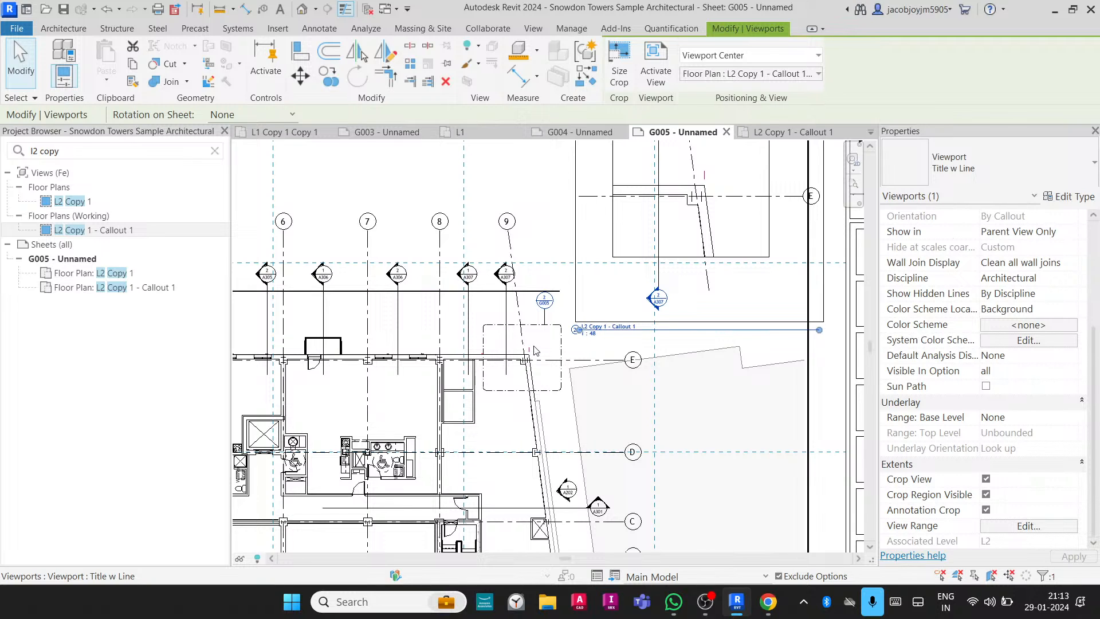
pyautogui.moveTo(533, 350); pyautogui.dragTo(496, 259, button='middle')
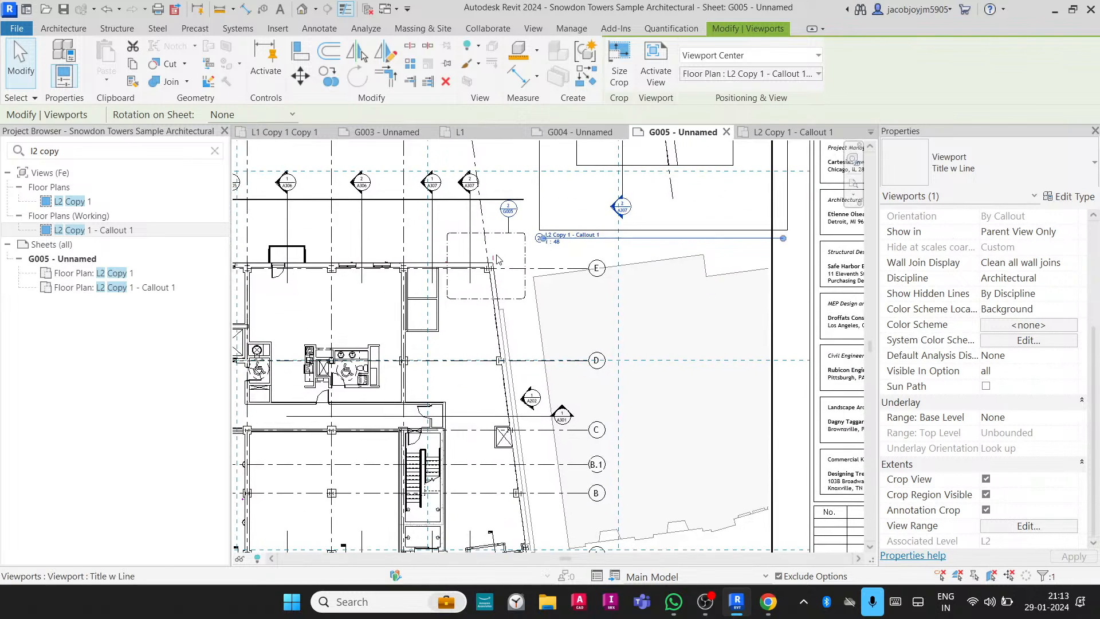
pyautogui.scroll(3, 496, 259)
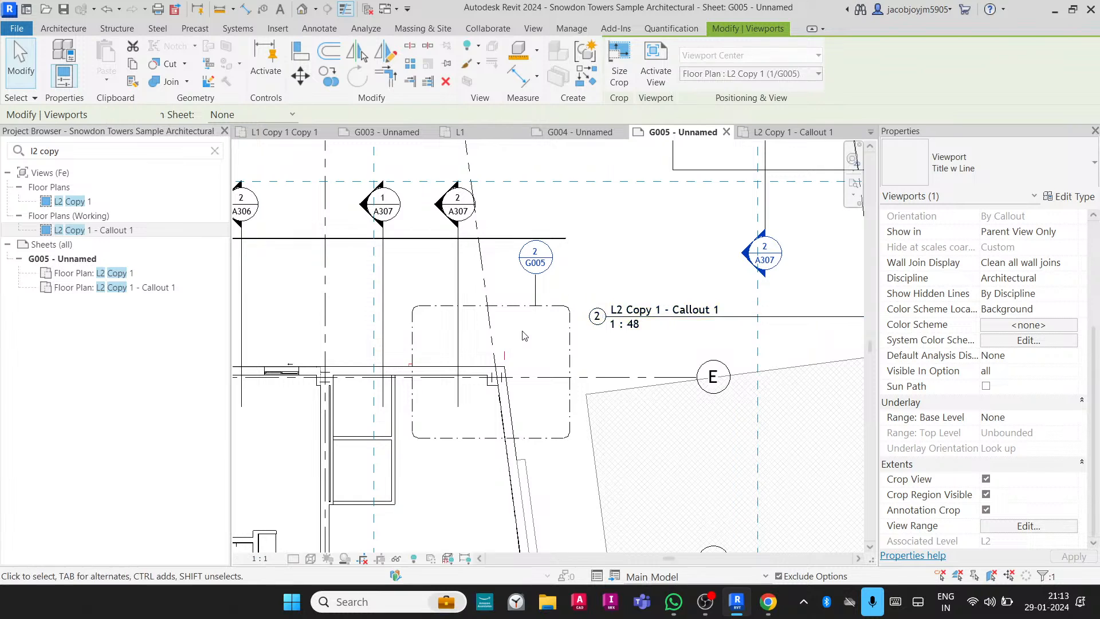
# Activate the L2 Copy 1 floor plan on the sheet and compare the wall corners at grid intersections 9/E and 9/A.
pyautogui.doubleClick(522, 336)
pyautogui.scroll(2, 490, 377)
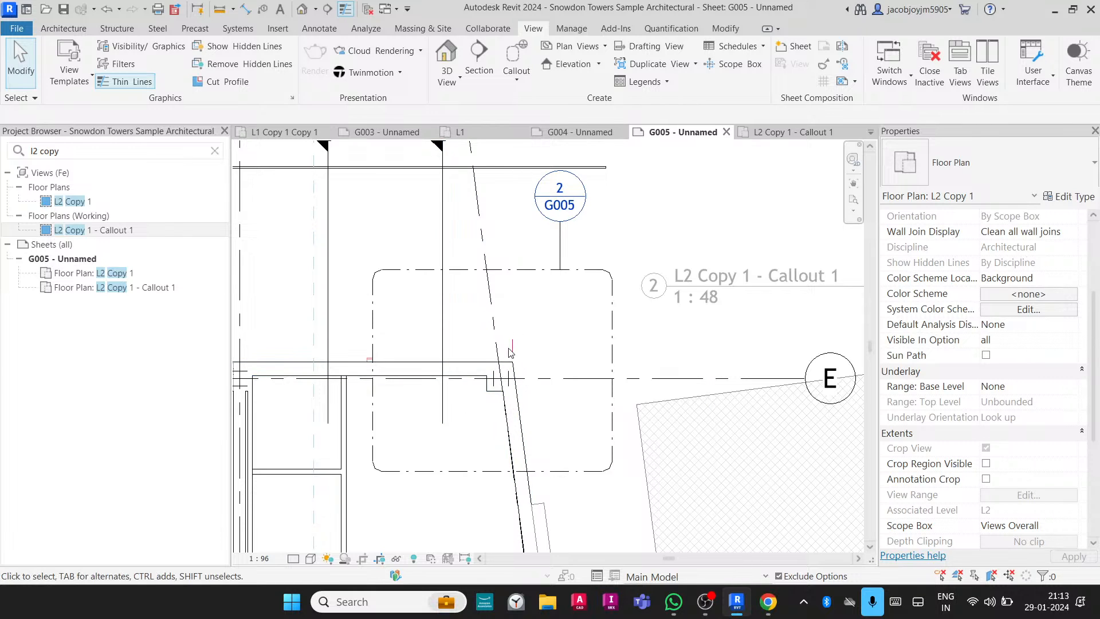
pyautogui.scroll(-3, 511, 352)
pyautogui.moveTo(515, 347); pyautogui.dragTo(521, 262, button='middle')
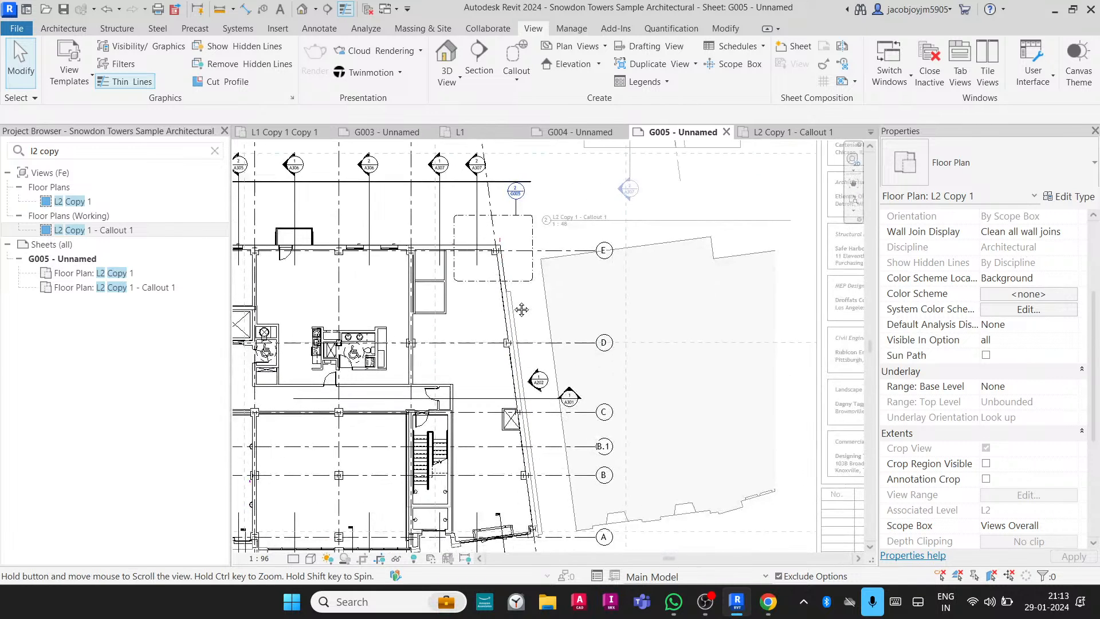
pyautogui.moveTo(549, 467); pyautogui.dragTo(533, 379, button='middle')
pyautogui.scroll(4, 533, 380)
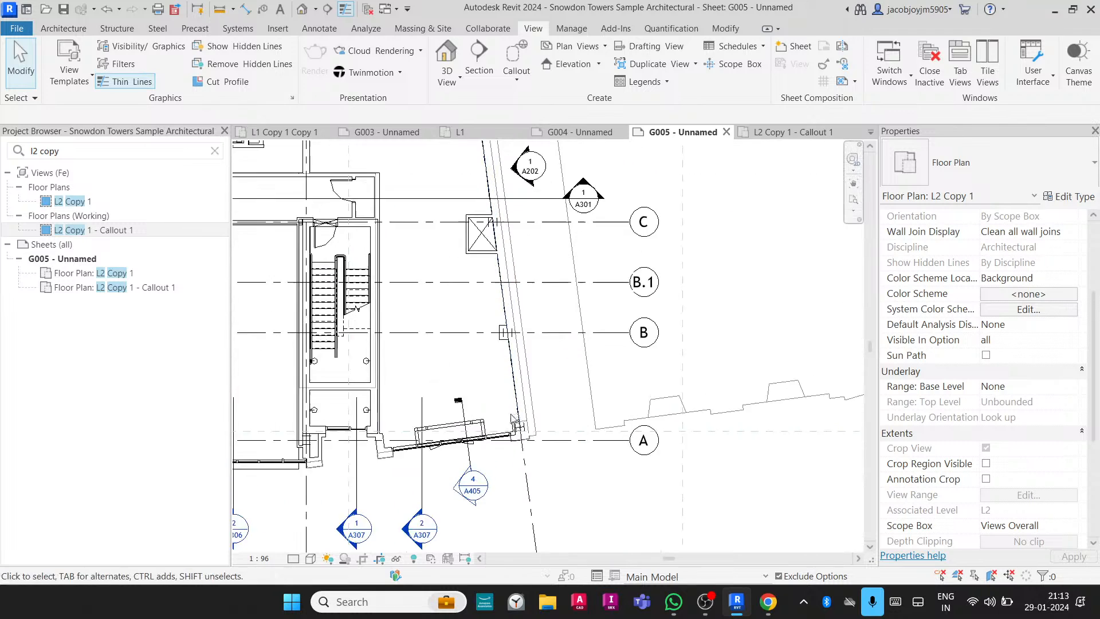
pyautogui.scroll(-2, 552, 426)
pyautogui.scroll(-2, 552, 426)
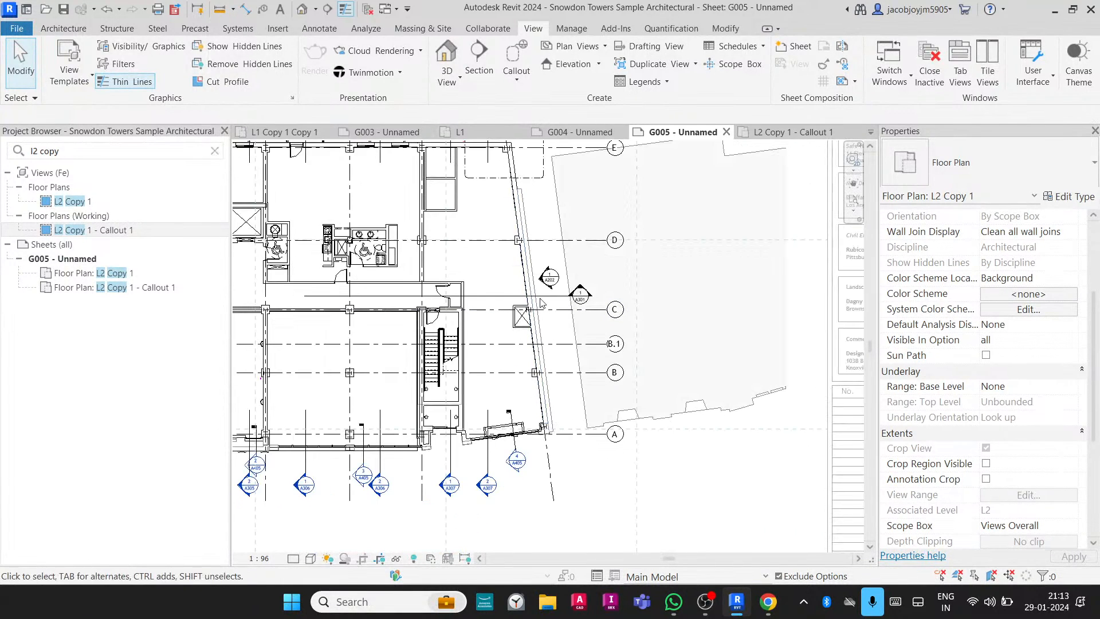
pyautogui.moveTo(510, 172); pyautogui.dragTo(517, 270, button='middle')
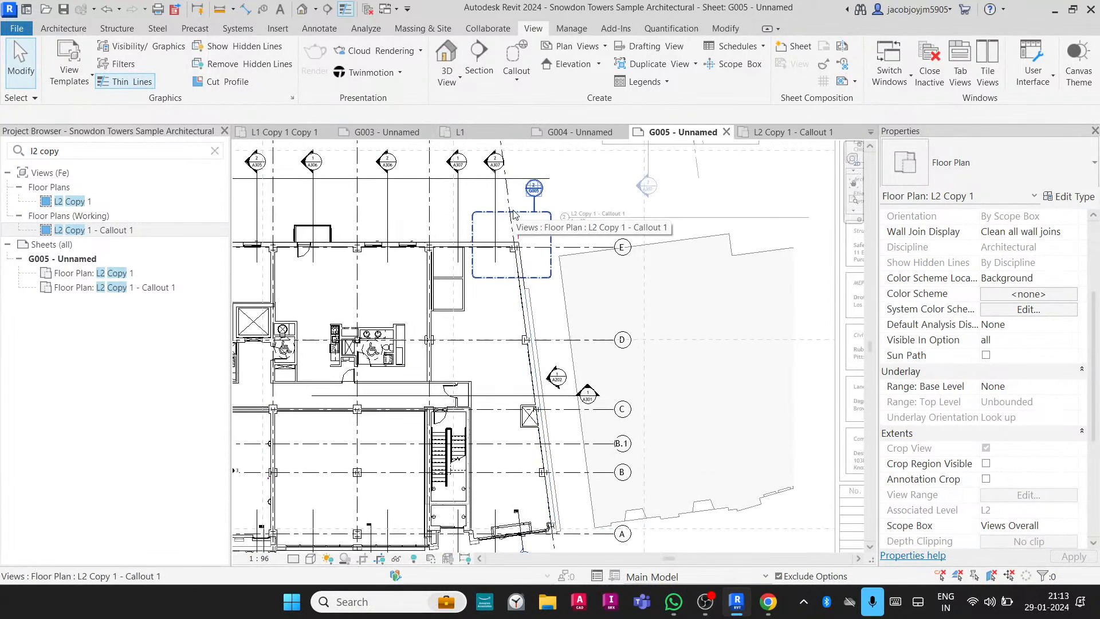
pyautogui.scroll(-1, 514, 215)
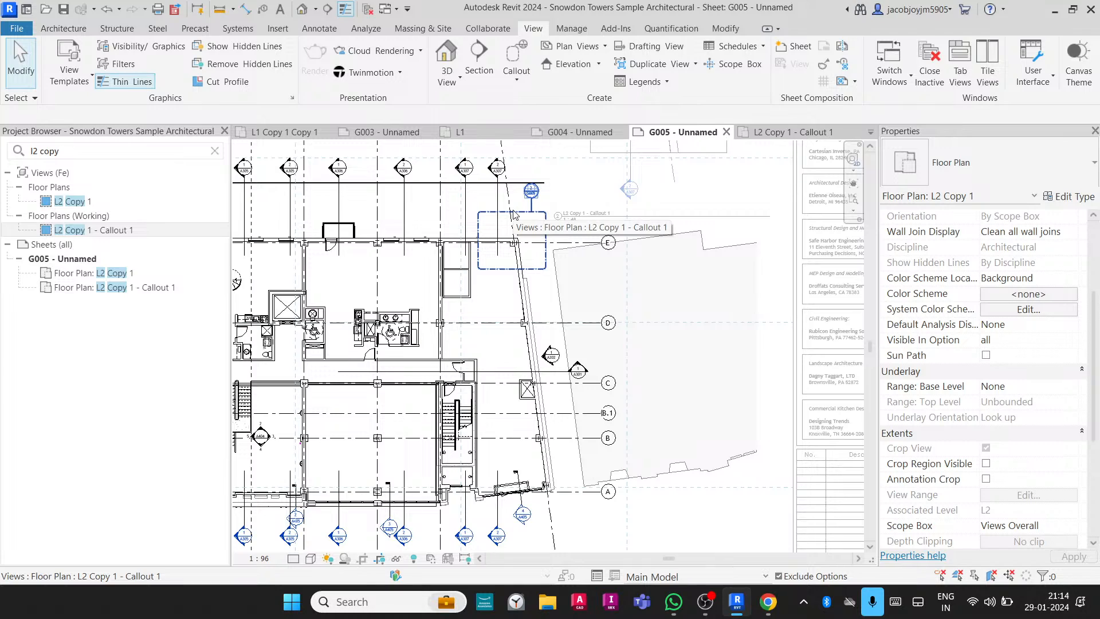
# Start a rectangular callout that references another view, searching "l2 copy" and choosing Floor Plan: L2 Copy 1 - Callout 1.
pyautogui.click(516, 81)
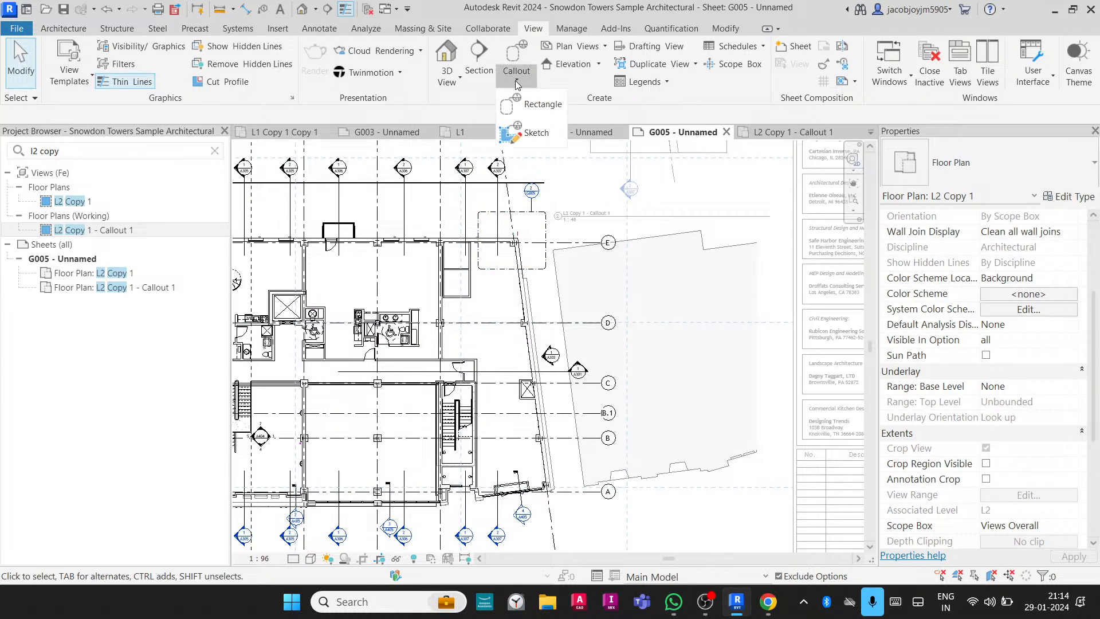
pyautogui.click(515, 81)
pyautogui.click(522, 55)
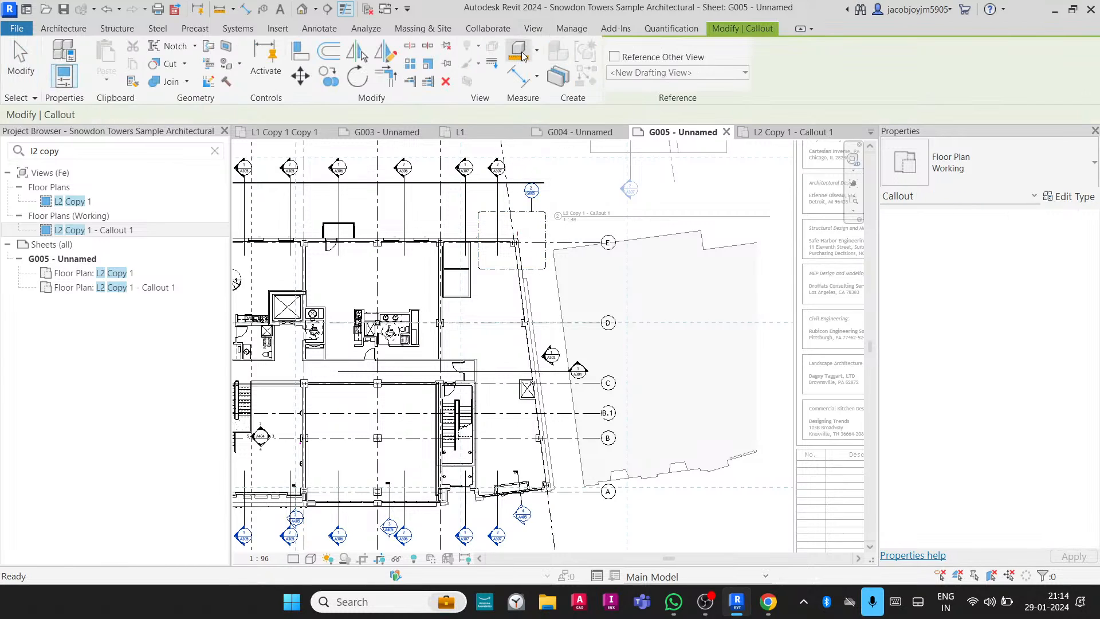
pyautogui.click(614, 57)
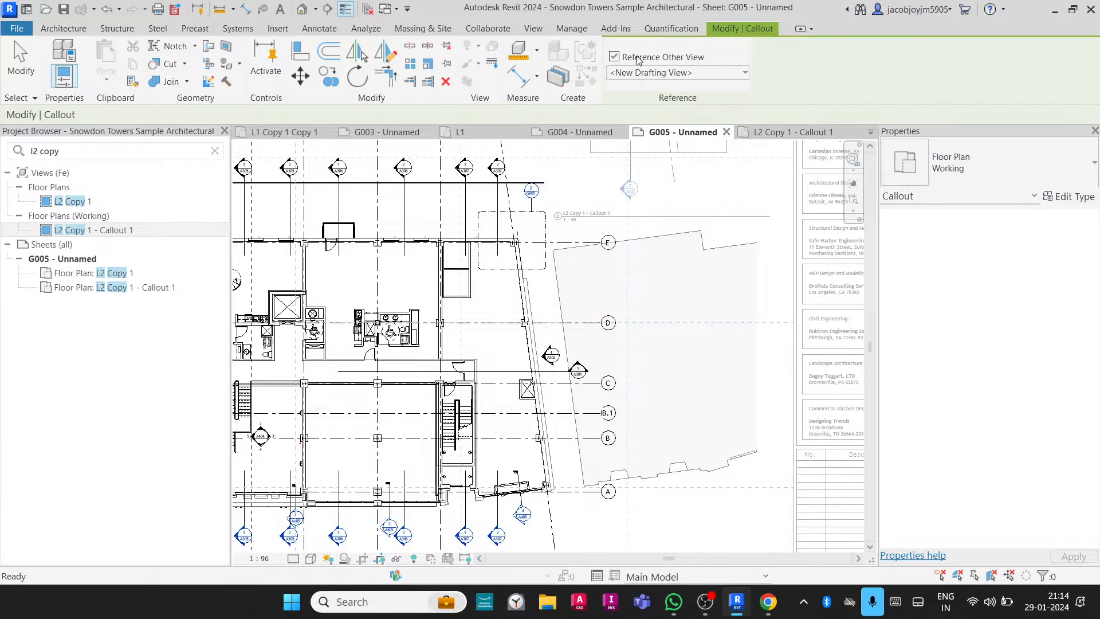
pyautogui.click(648, 75)
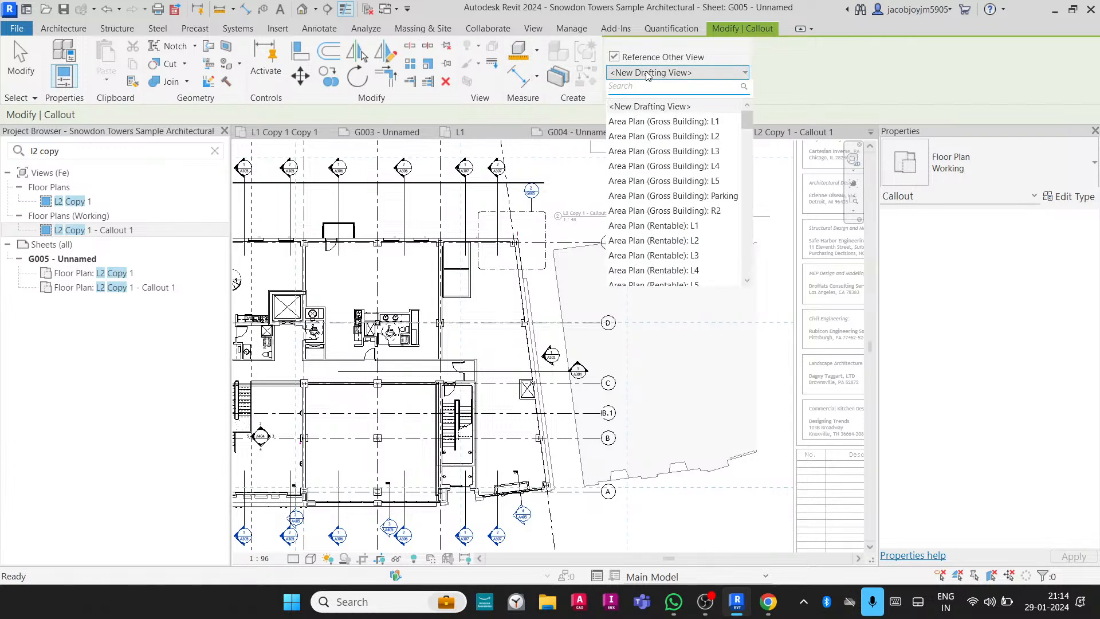
pyautogui.write('l')
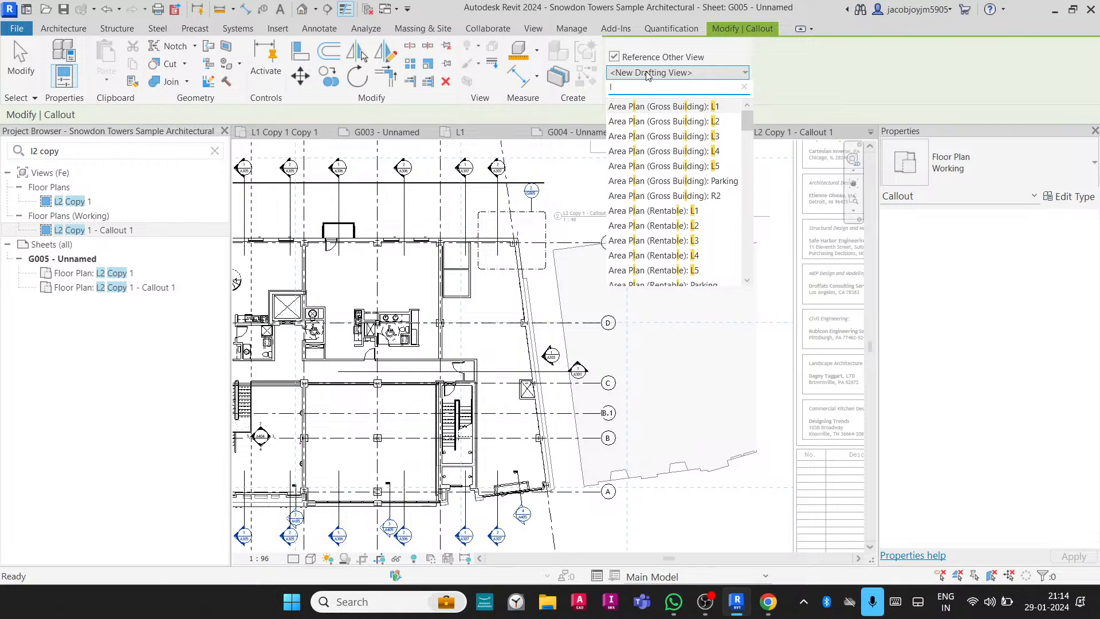
pyautogui.write('2')
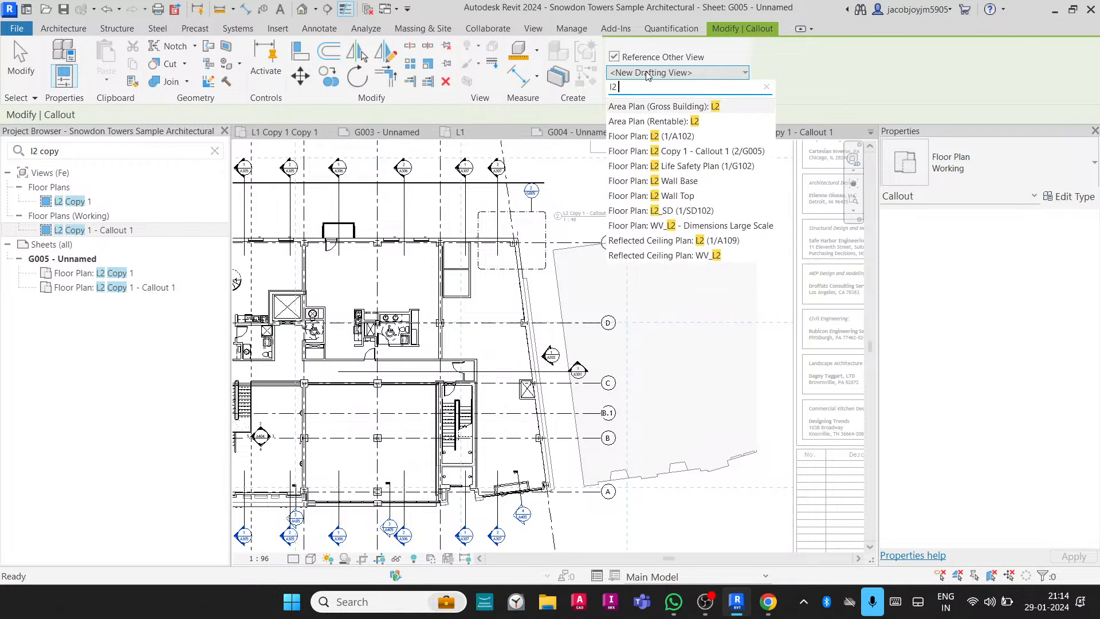
pyautogui.write(' copy')
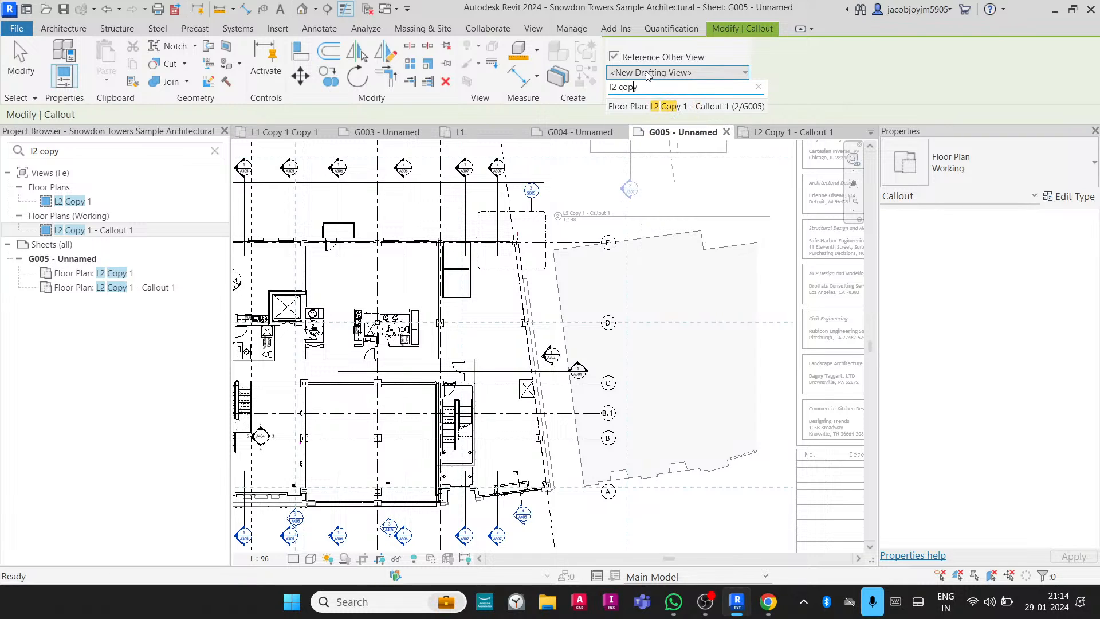
pyautogui.click(704, 107)
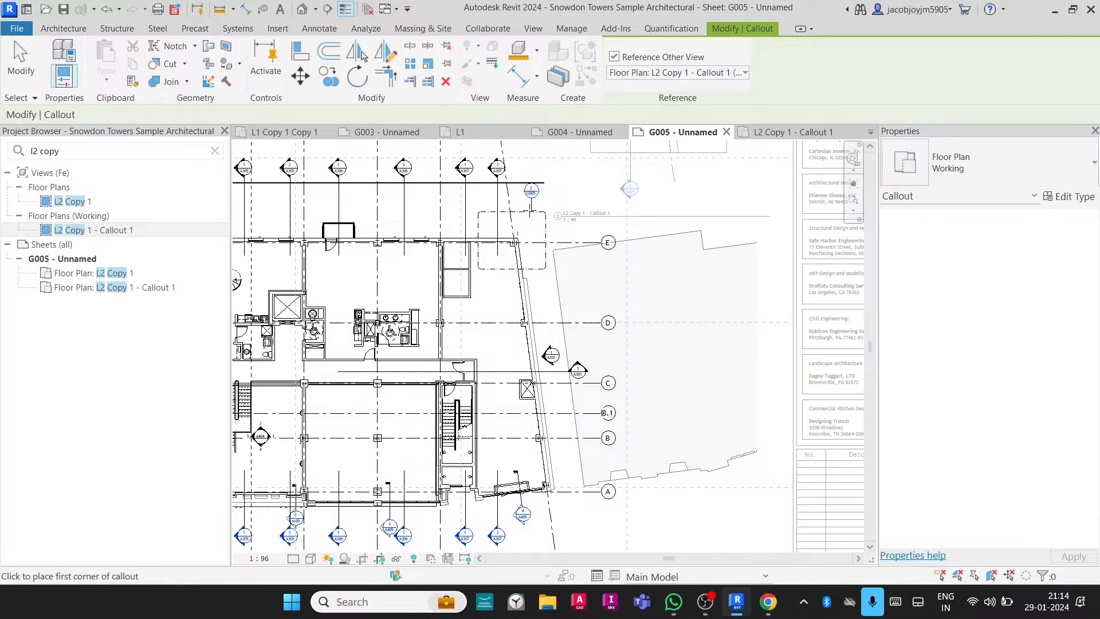
# Draw the reference callout around the wall corner at grid intersection 9/A and move its head below grid line A.
pyautogui.scroll(4, 557, 518)
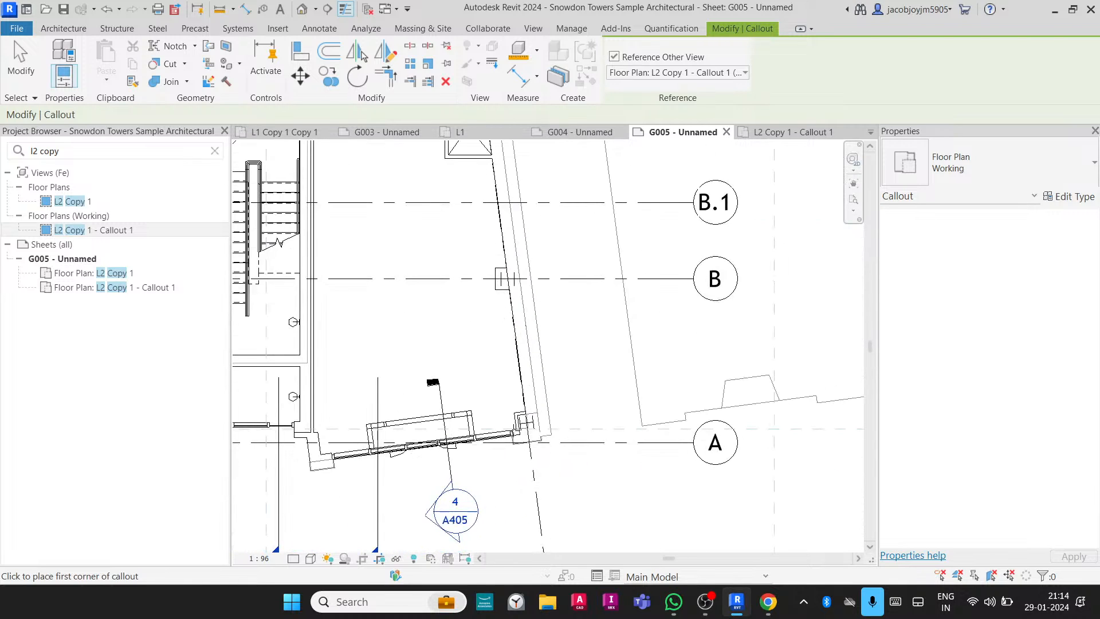
pyautogui.click(491, 394)
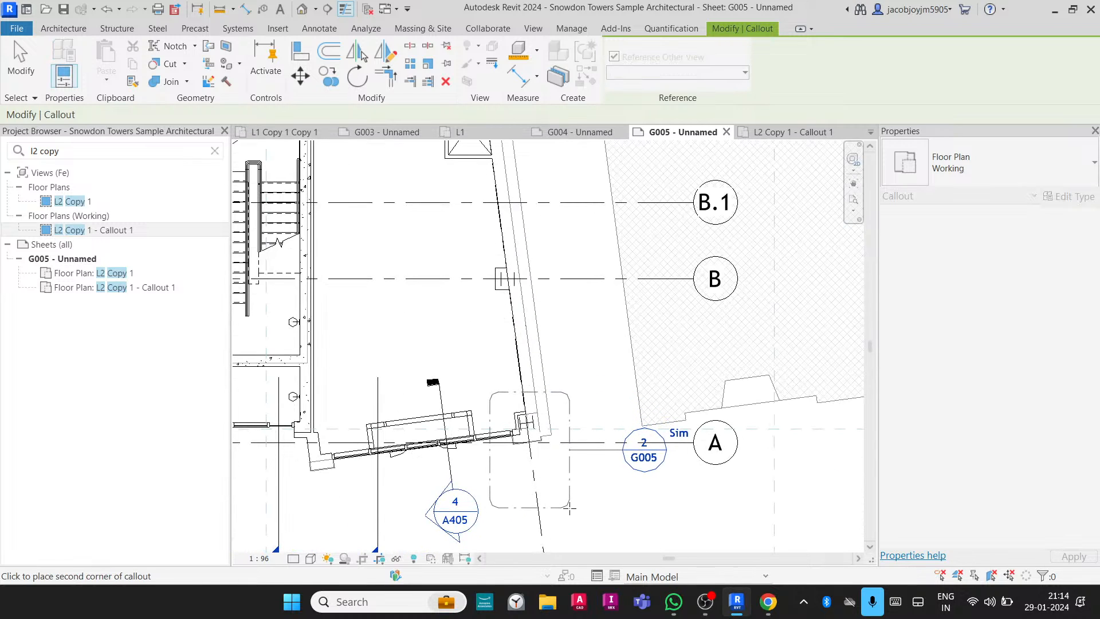
pyautogui.click(579, 496)
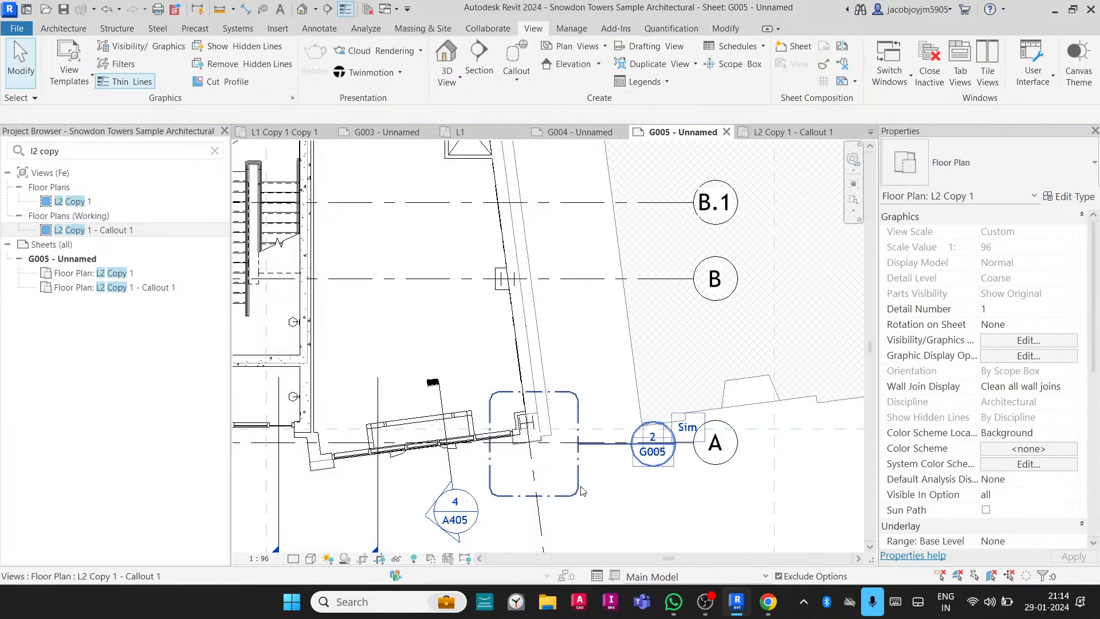
pyautogui.click(632, 444)
pyautogui.moveTo(632, 445); pyautogui.dragTo(650, 498)
# Compare the detail number, sheet number and label on the callout heads at grid intersections 9/A and 9/E.
pyautogui.scroll(6, 650, 497)
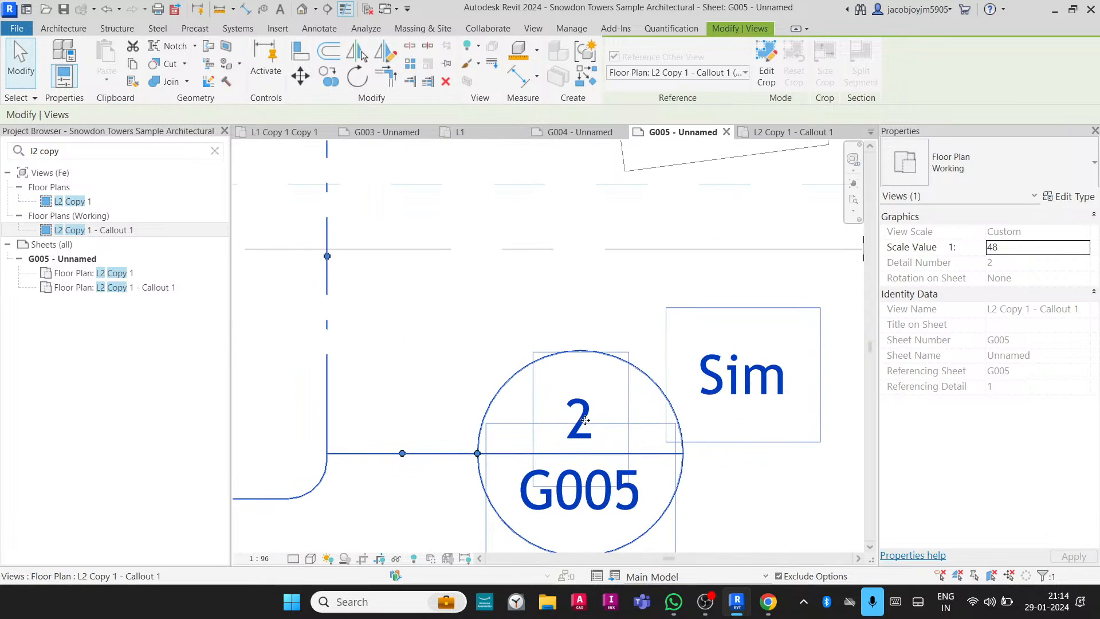
pyautogui.scroll(-8, 617, 502)
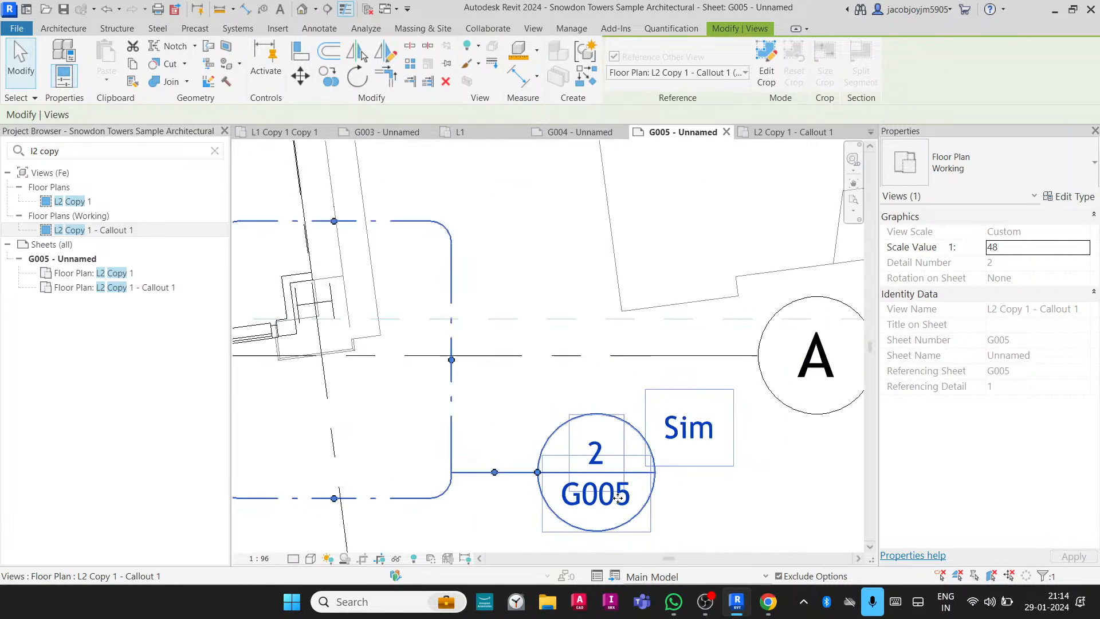
pyautogui.scroll(-1, 618, 493)
pyautogui.moveTo(568, 250); pyautogui.dragTo(569, 396, button='middle')
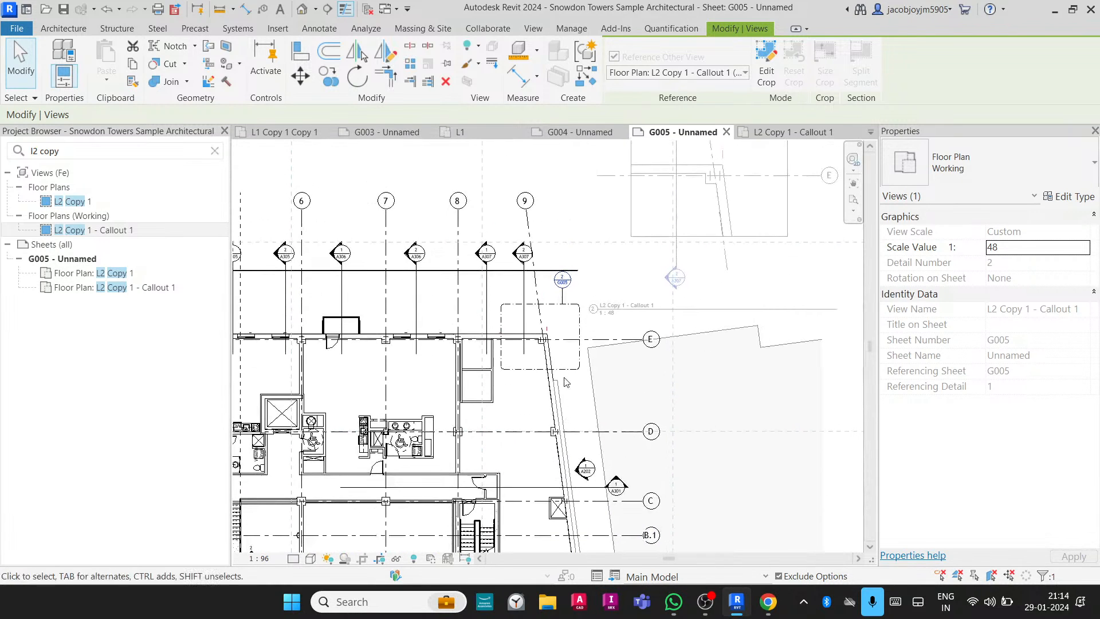
pyautogui.scroll(6, 556, 263)
pyautogui.scroll(3, 573, 292)
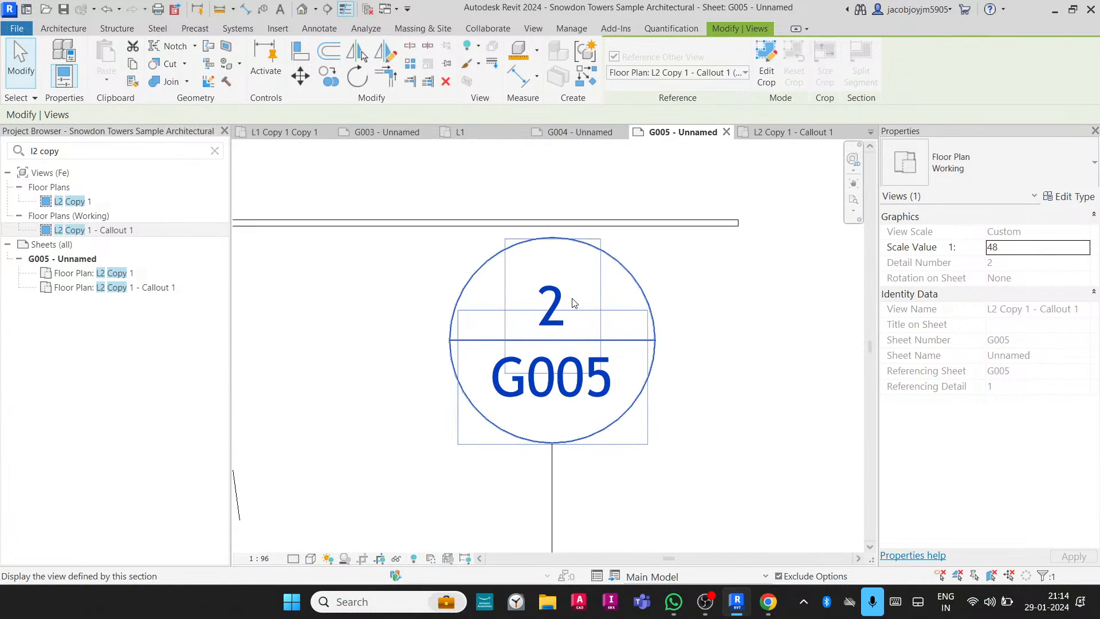
# Compare the original callout at grid intersection 9/E with the reference callout at grid intersection 9/A.
pyautogui.scroll(-10, 556, 218)
pyautogui.scroll(10, 653, 283)
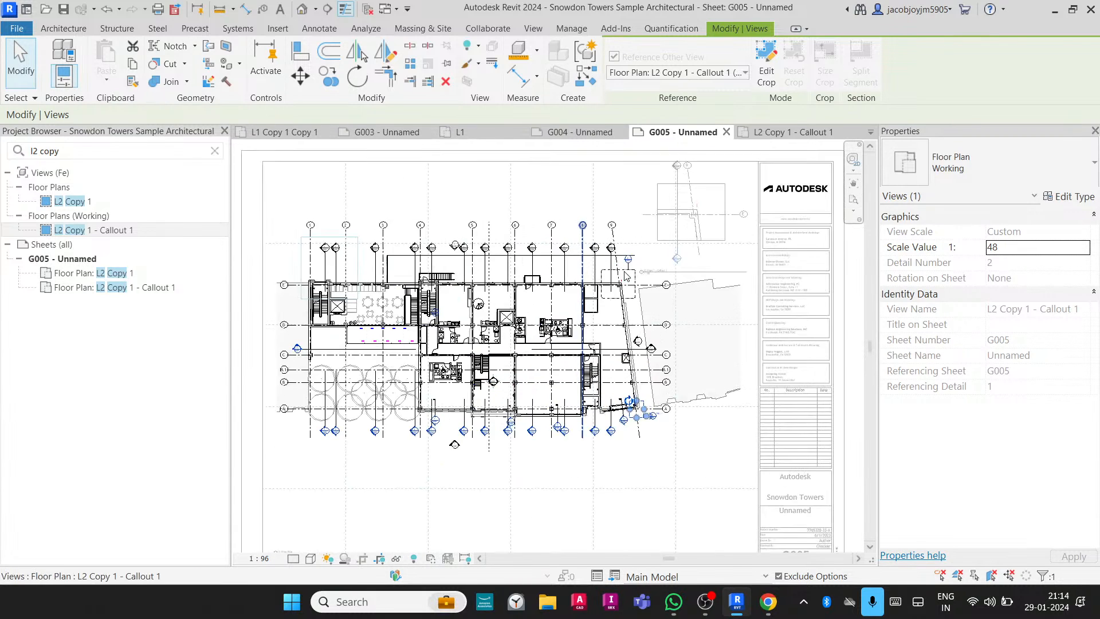
pyautogui.scroll(3, 654, 284)
pyautogui.click(641, 292)
pyautogui.scroll(-6, 586, 247)
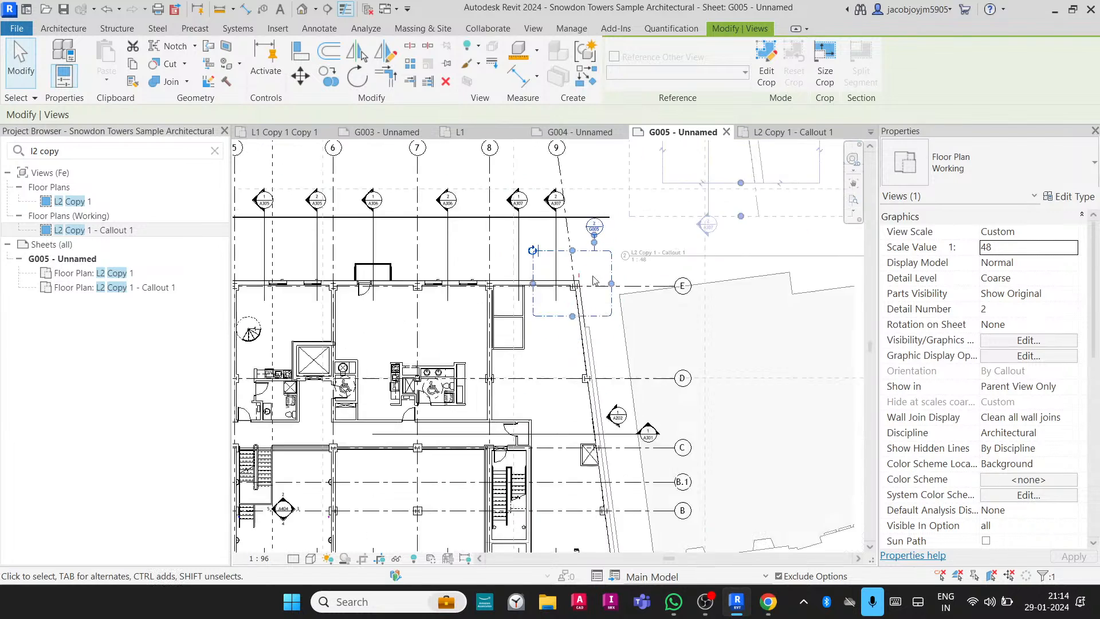
pyautogui.moveTo(638, 369); pyautogui.dragTo(549, 160, button='middle')
pyautogui.scroll(4, 538, 322)
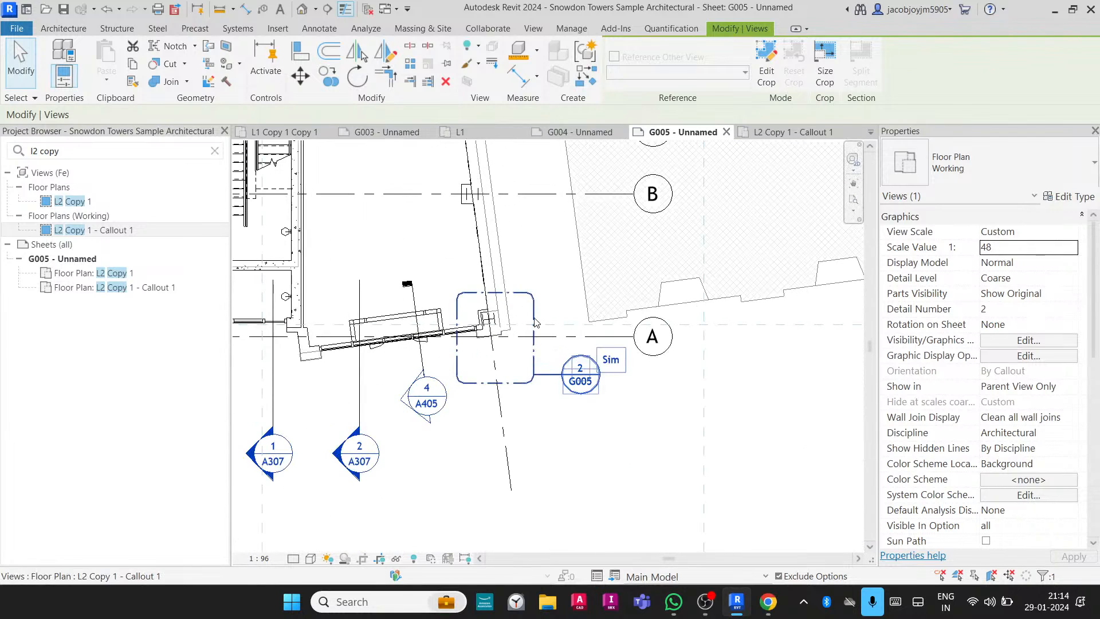
# Clear the Reference Label in the Working floor plan type of the reference callout at grid intersection 9/A.
pyautogui.click(534, 317)
pyautogui.scroll(4, 590, 339)
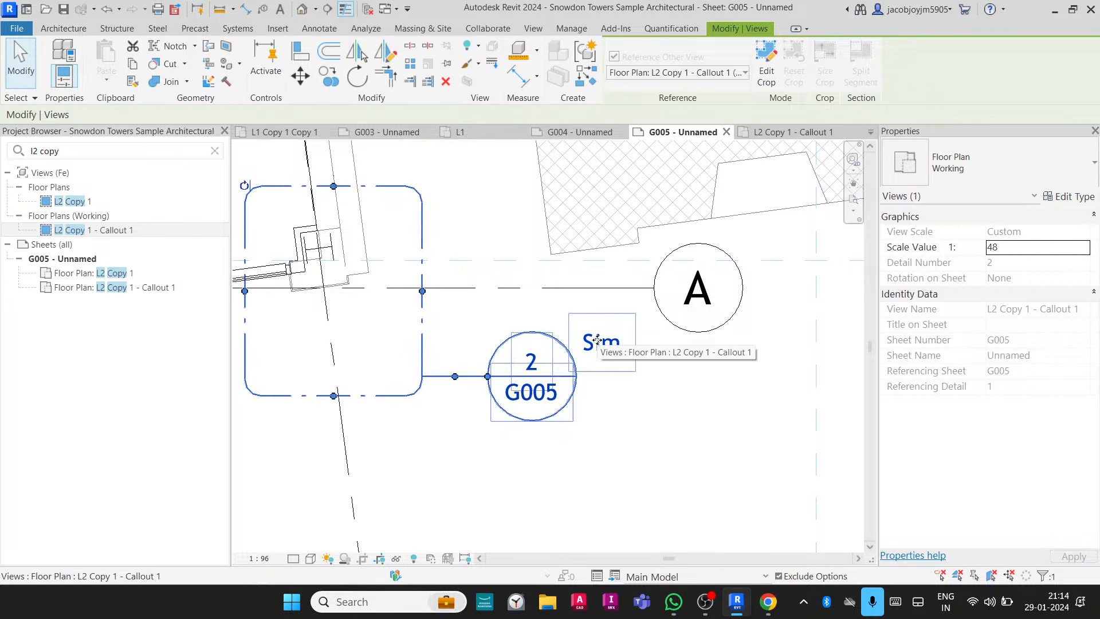
pyautogui.click(1086, 199)
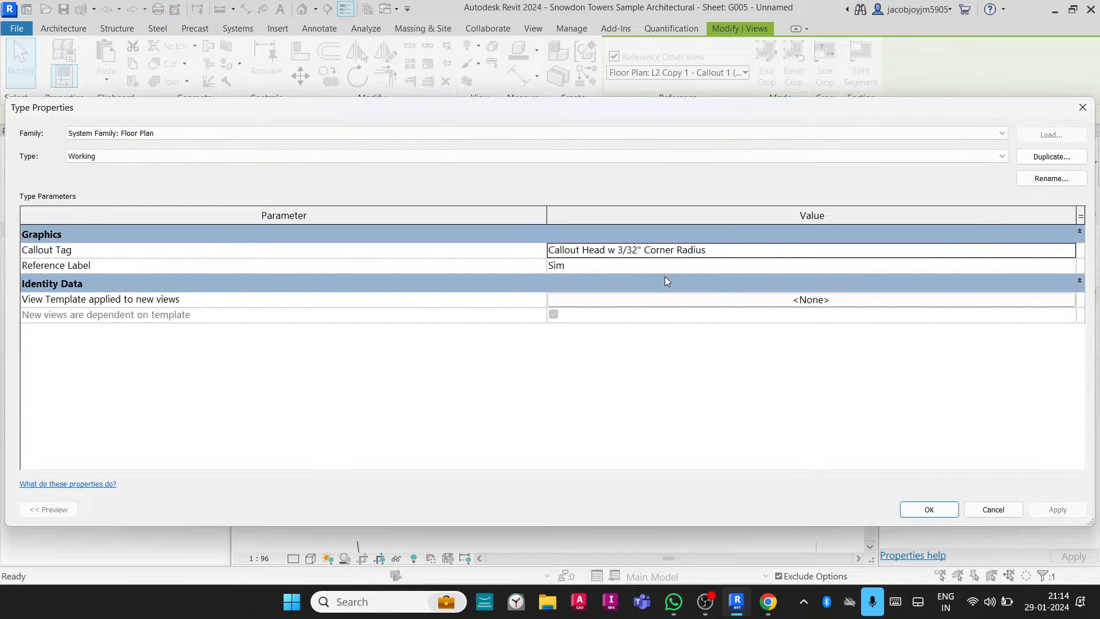
pyautogui.click(632, 266)
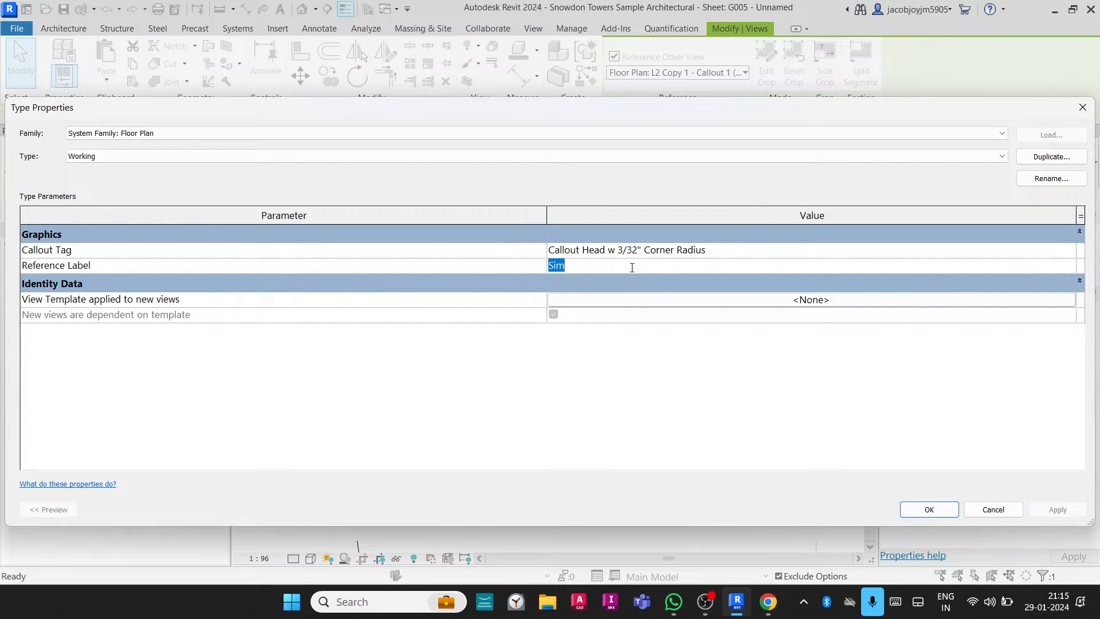
pyautogui.press('BackSpace')
pyautogui.click(951, 514)
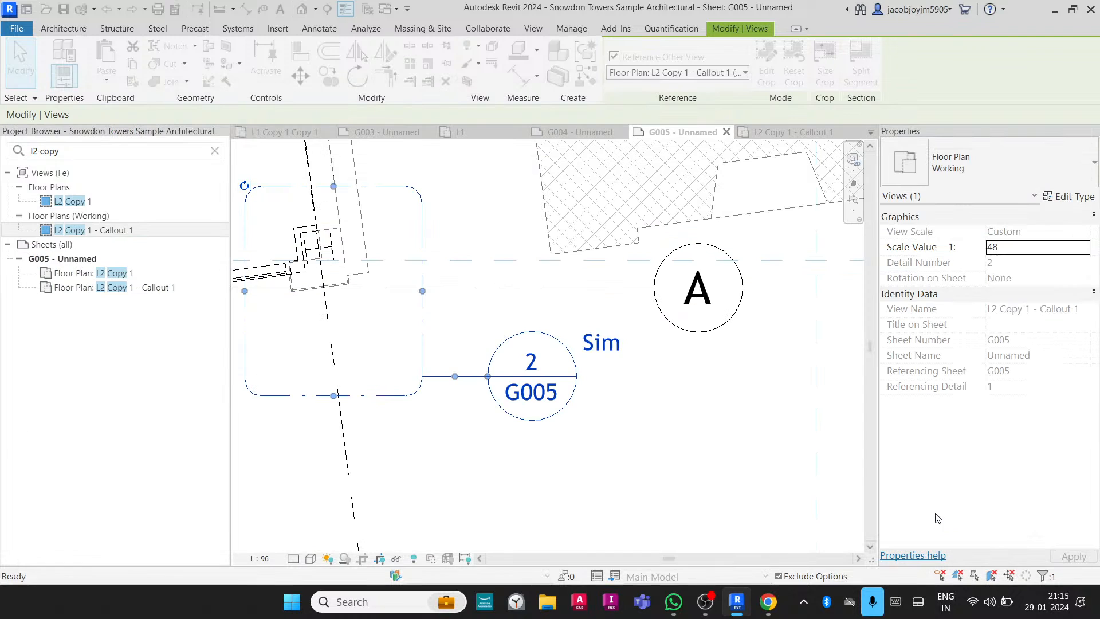
pyautogui.click(631, 447)
pyautogui.scroll(-3, 631, 447)
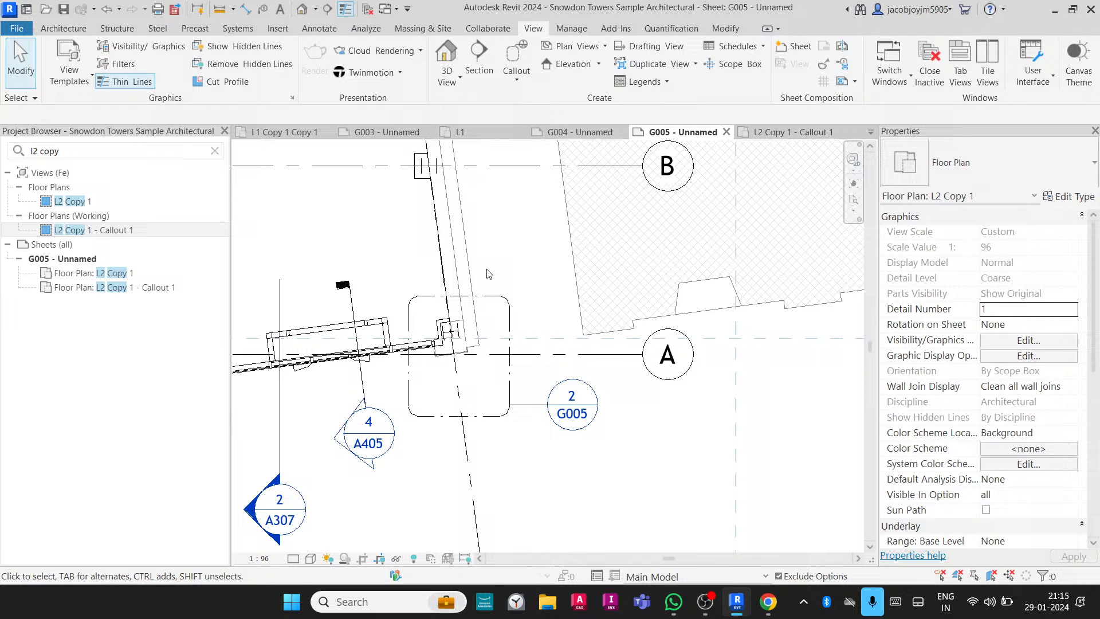
# Compare the Reference Other View setting of the callouts at grid intersections 9/A and 9/E.
pyautogui.click(496, 298)
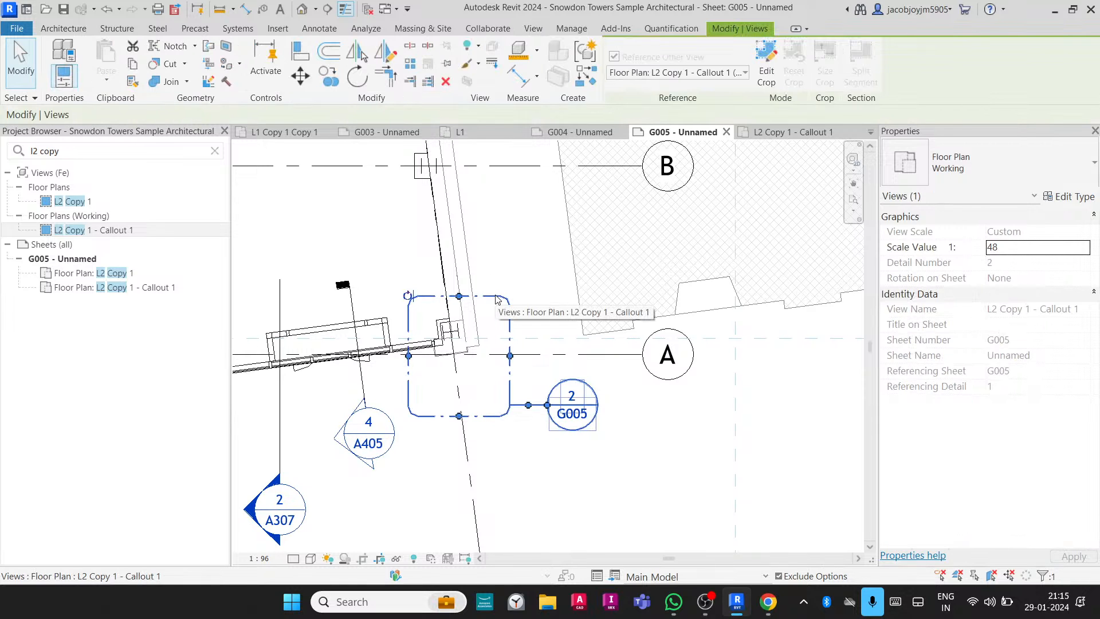
pyautogui.scroll(-5, 497, 298)
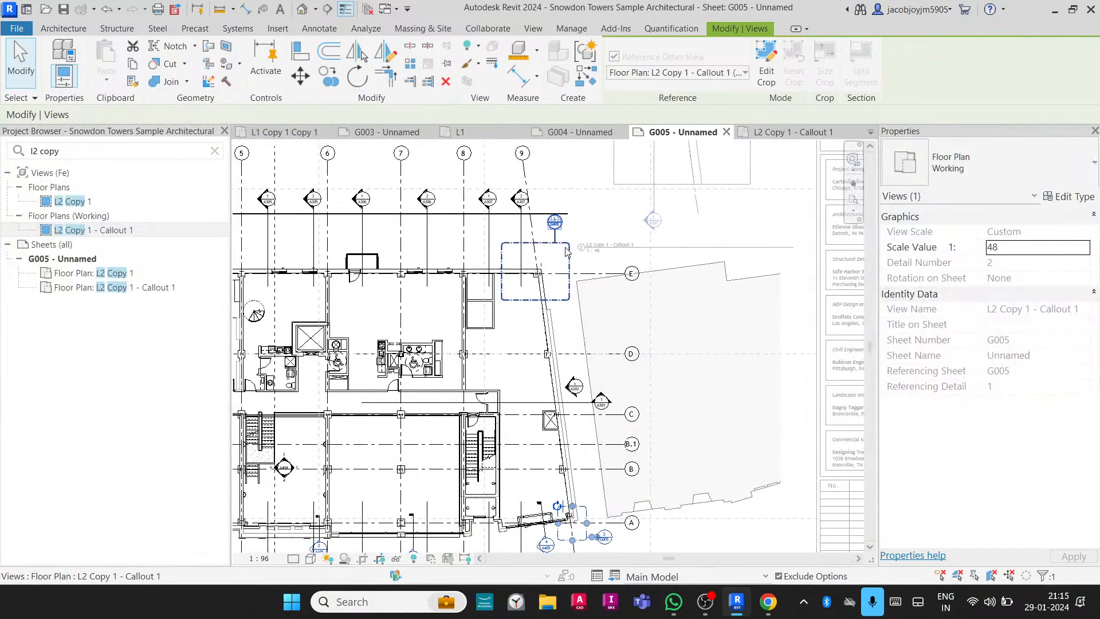
pyautogui.click(566, 251)
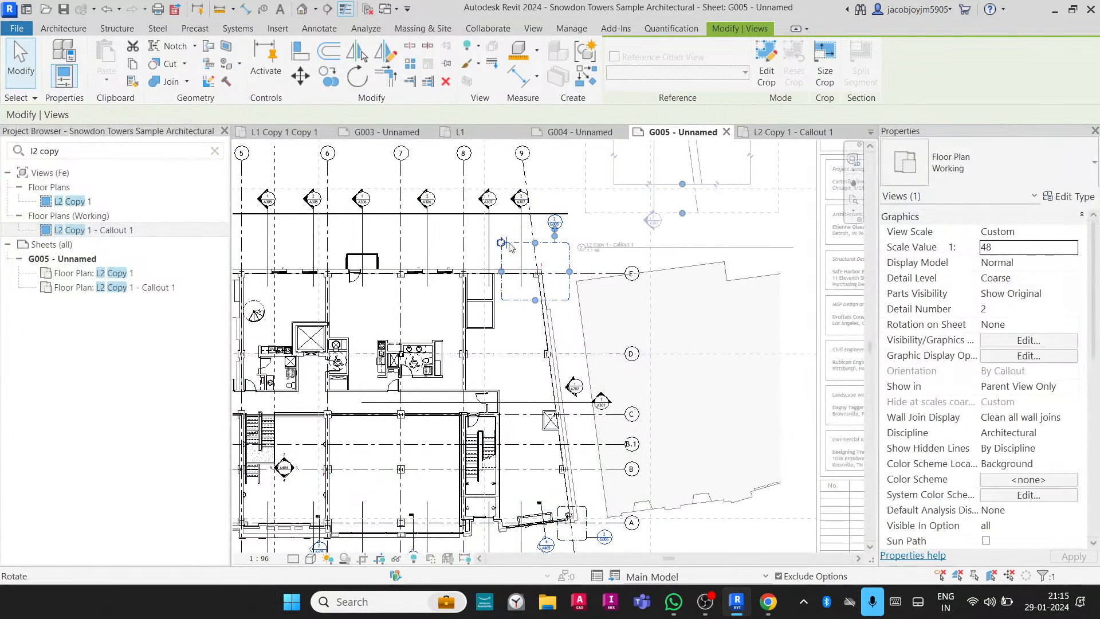
pyautogui.moveTo(546, 310); pyautogui.dragTo(532, 395, button='middle')
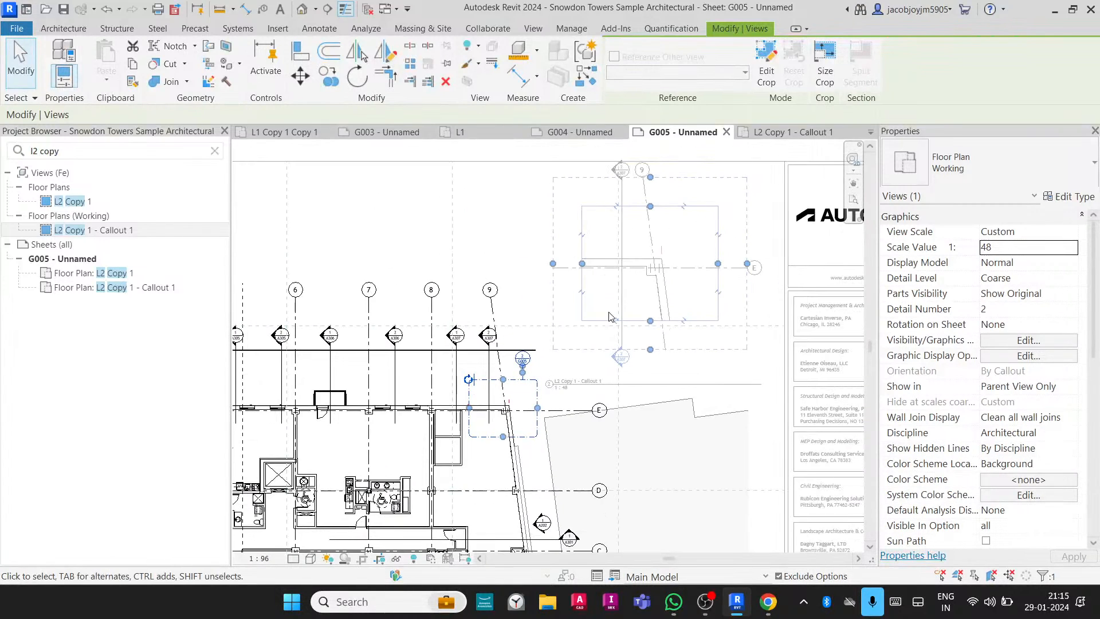
pyautogui.scroll(-2, 577, 226)
pyautogui.moveTo(586, 385); pyautogui.dragTo(562, 255, button='middle')
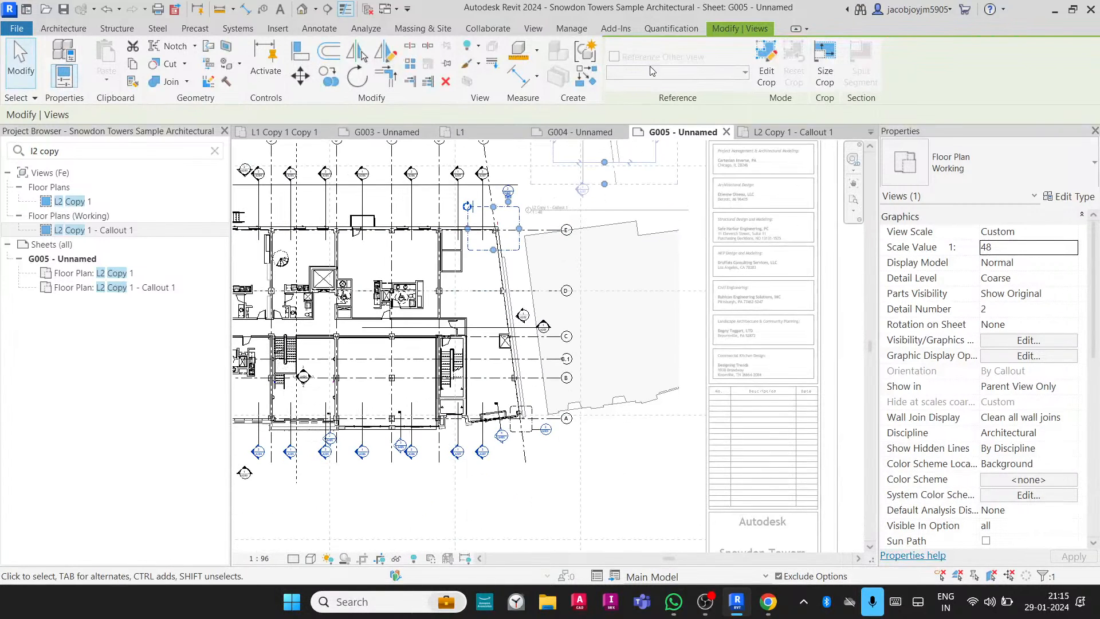
pyautogui.click(532, 435)
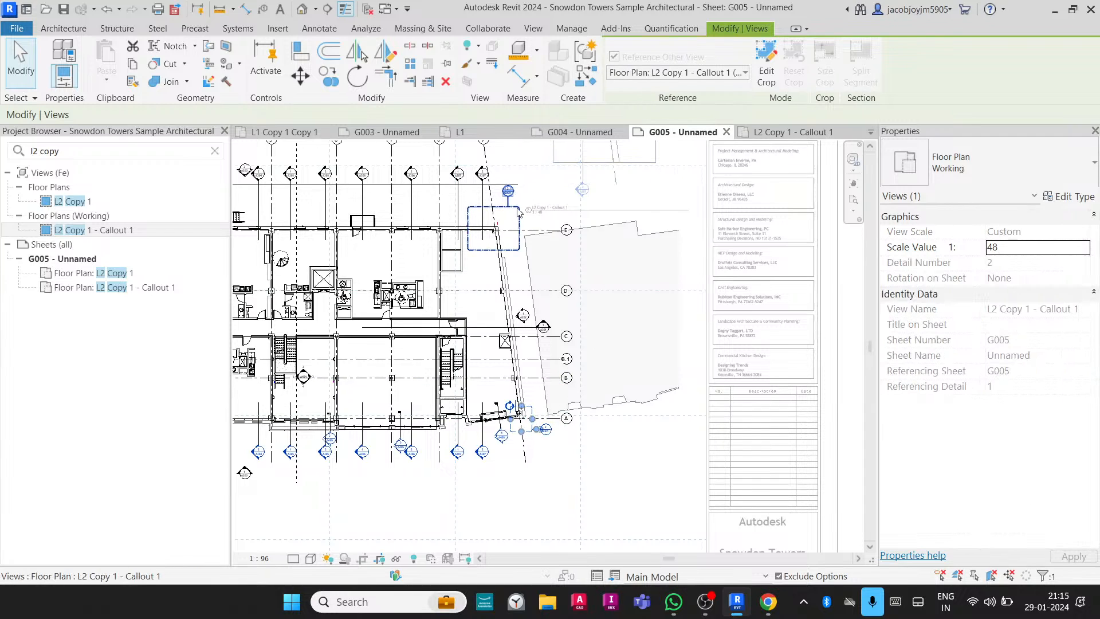
# Go to the view defined by the callout at grid intersection 9/E.
pyautogui.click(518, 212)
pyautogui.rightClick(518, 213)
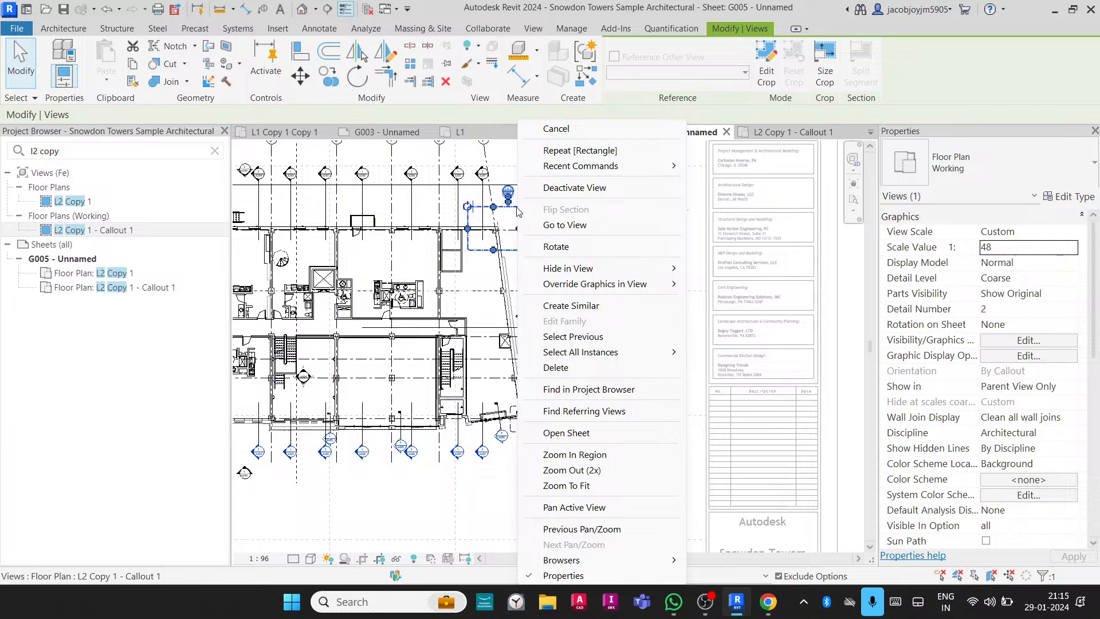
pyautogui.click(557, 226)
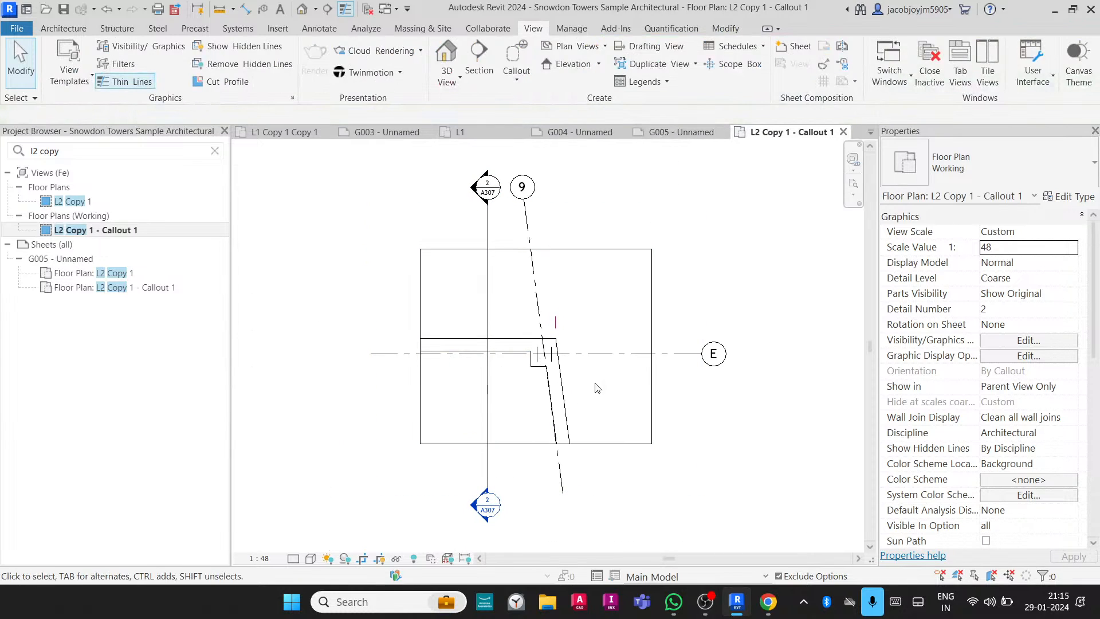
# Close the L2 Copy 1 - Callout 1 view and deactivate the floor plan view on sheet G005.
pyautogui.click(843, 132)
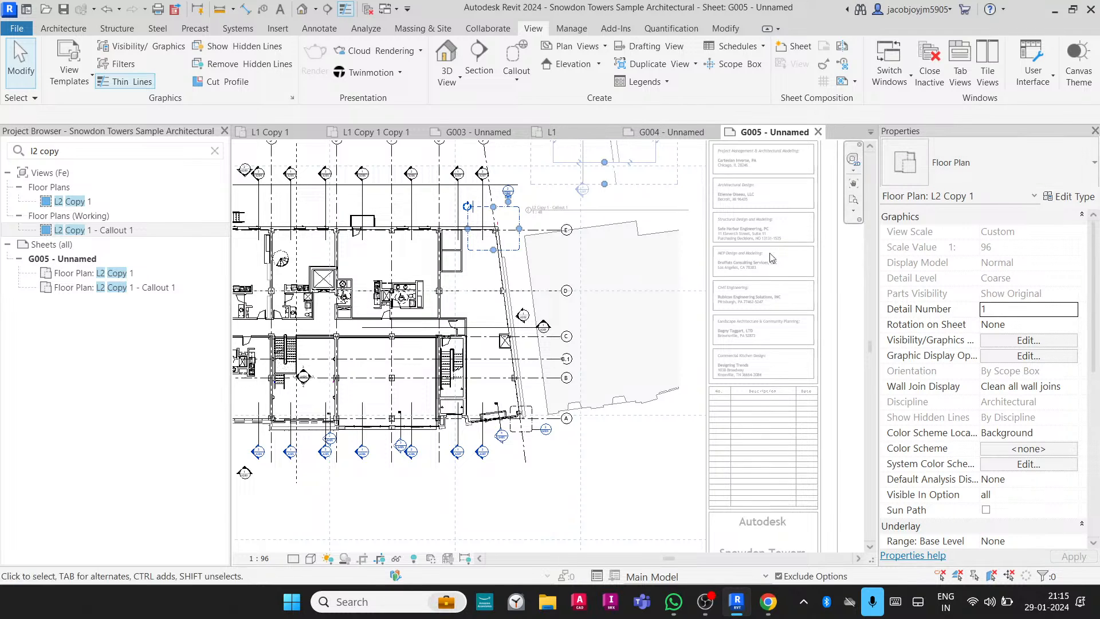
pyautogui.rightClick(595, 246)
pyautogui.click(631, 314)
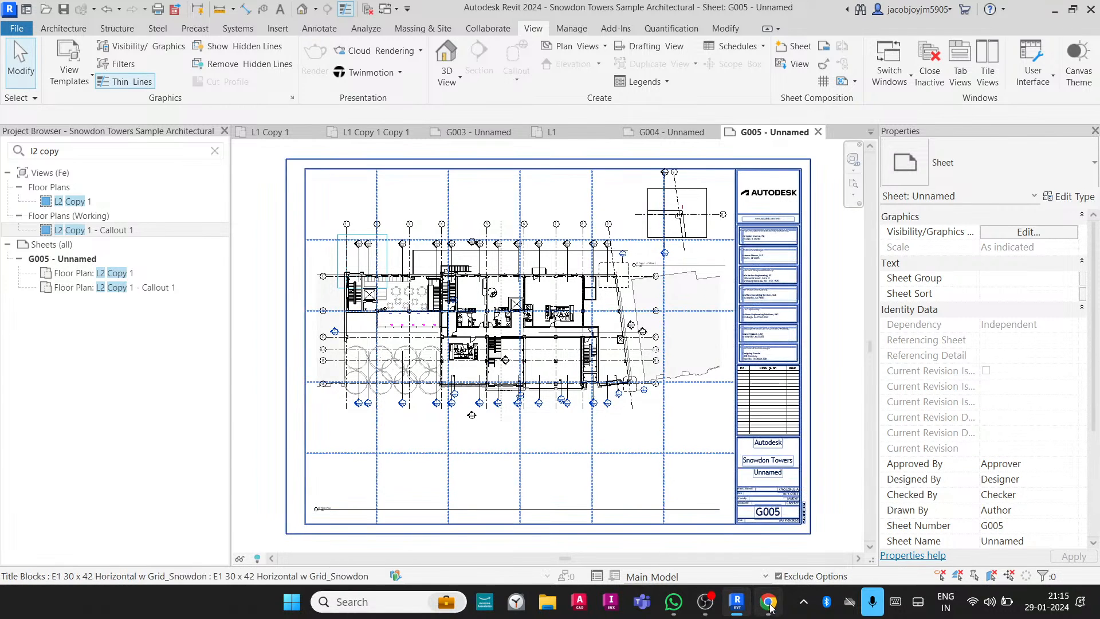
# Switch to Chrome to check the Sheet composition video in the YouTube playlist, and return to Revit.
pyautogui.moveTo(769, 601)
pyautogui.click(745, 507)
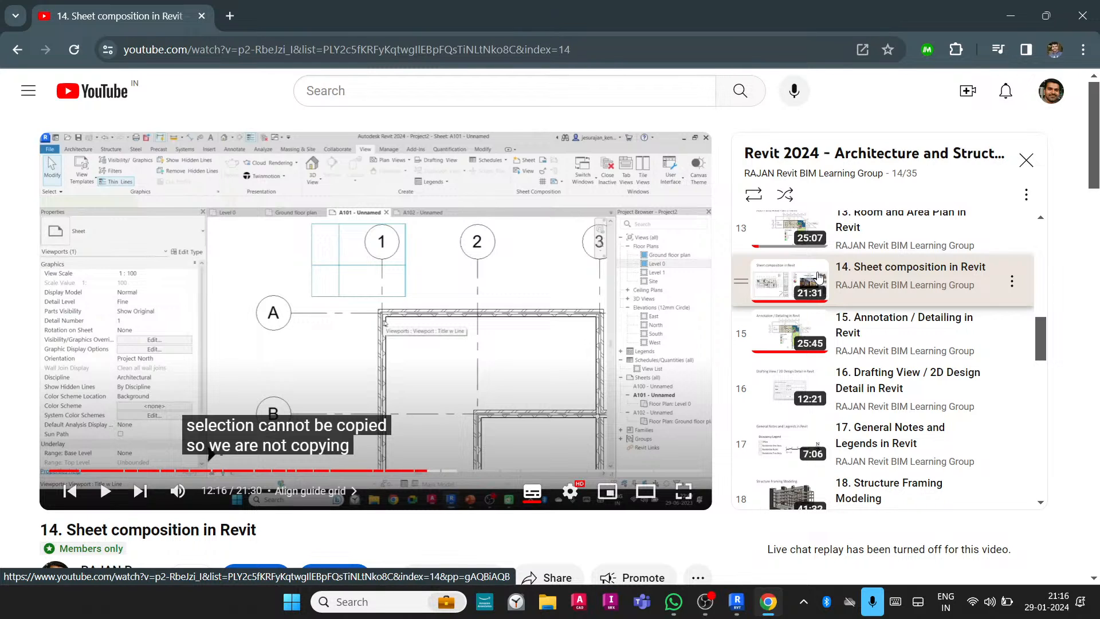
pyautogui.click(1012, 17)
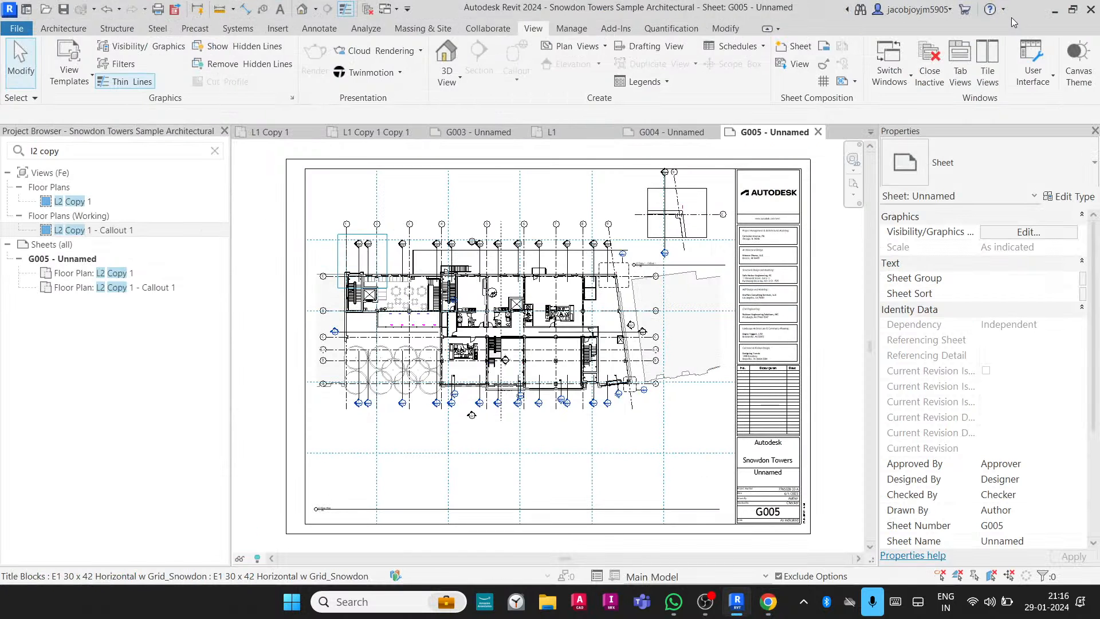